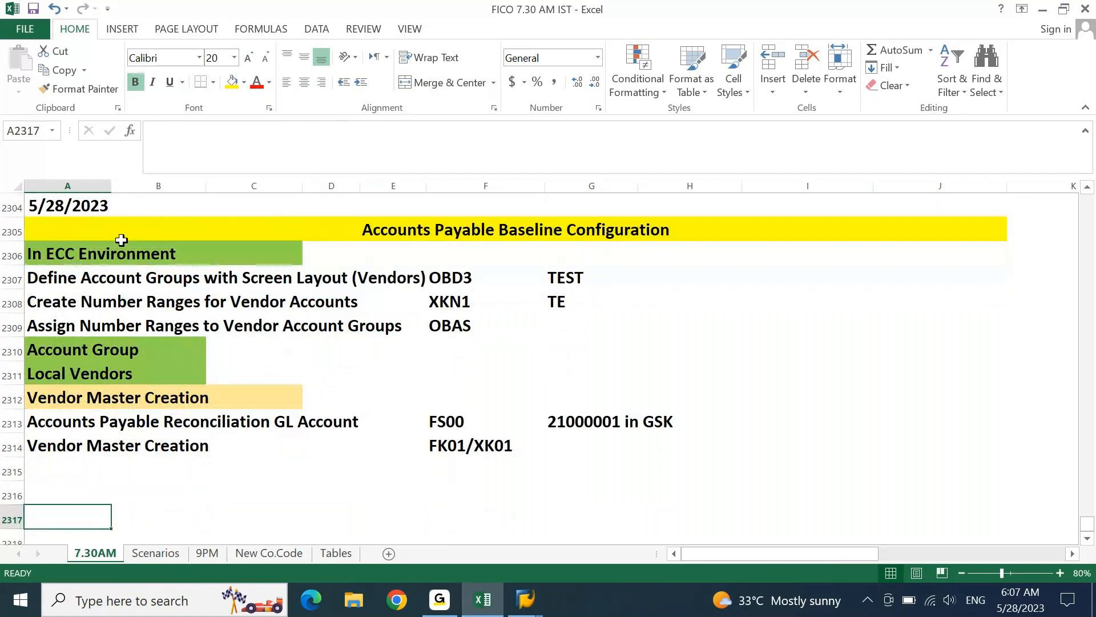
- Change the row 2305 heading from Accounts Payable to Accounts Receivable Baseline Configuration
{"action": "left_click", "coordinate": [242, 132]}
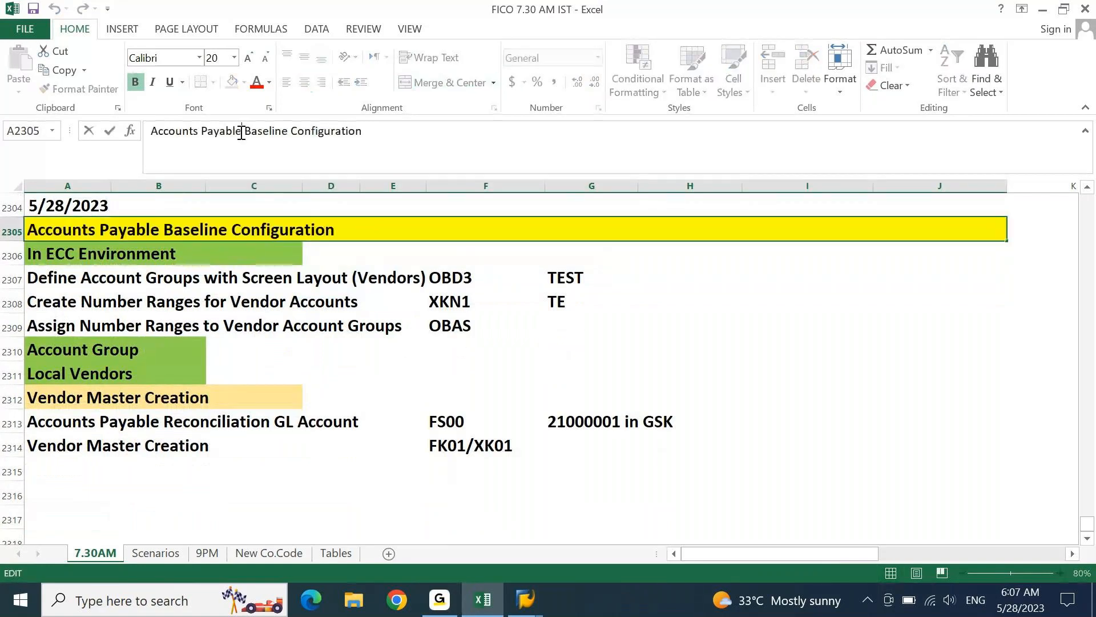
{"action": "key", "text": "BackSpace"}
{"action": "key", "text": "BackSpace"}
{"action": "key", "text": "BackSpace"}
{"action": "type", "text": "Receiv"}
{"action": "key", "text": "Return"}
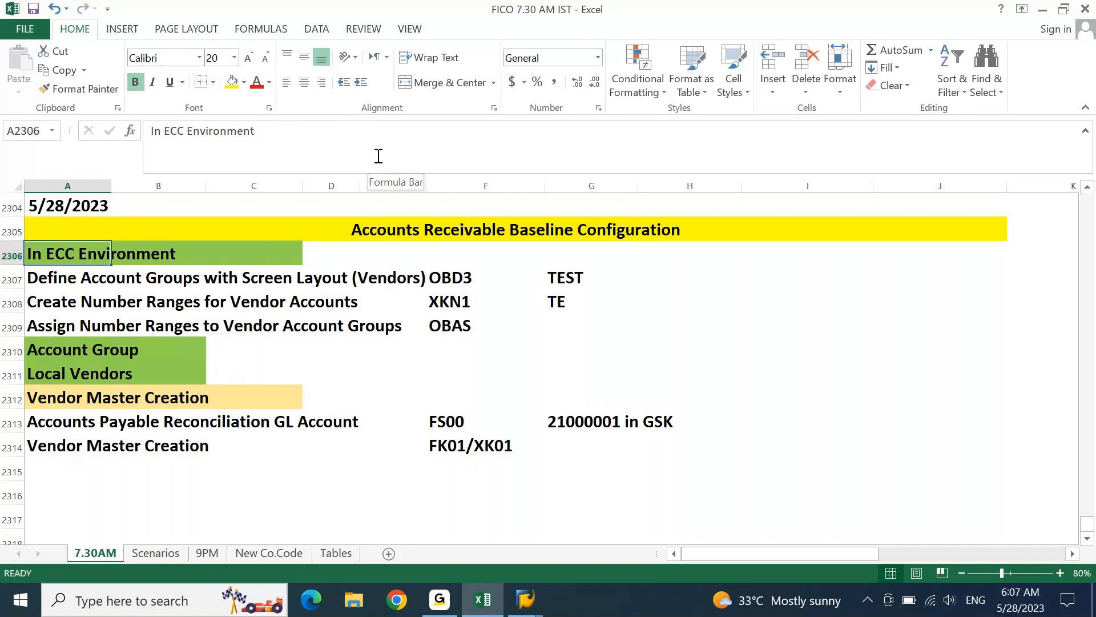
{"action": "key", "text": "Down"}
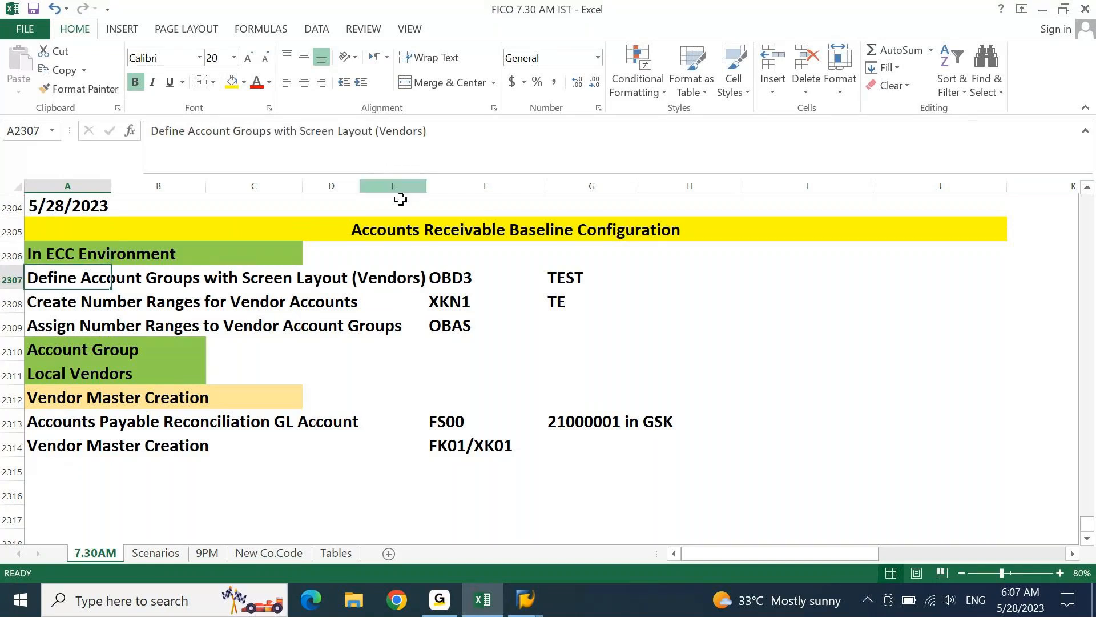
- Open SPRO from Favorites into the SAP Reference IMG and expand Financial Accounting (New)
{"action": "mouse_move", "coordinate": [524, 599]}
{"action": "left_click", "coordinate": [588, 528]}
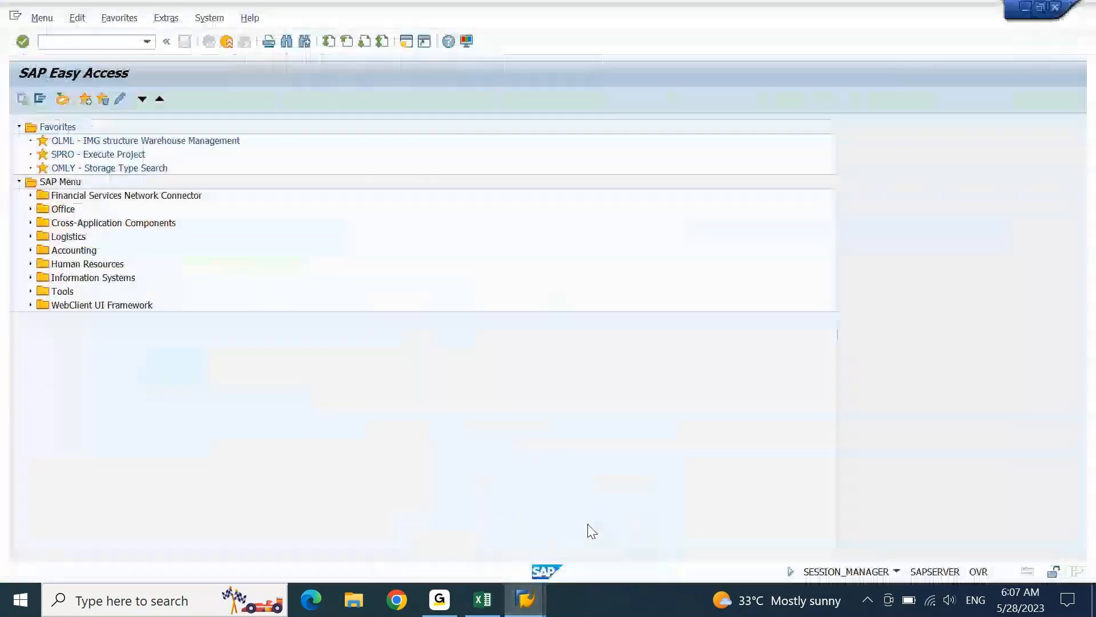
{"action": "double_click", "coordinate": [113, 153]}
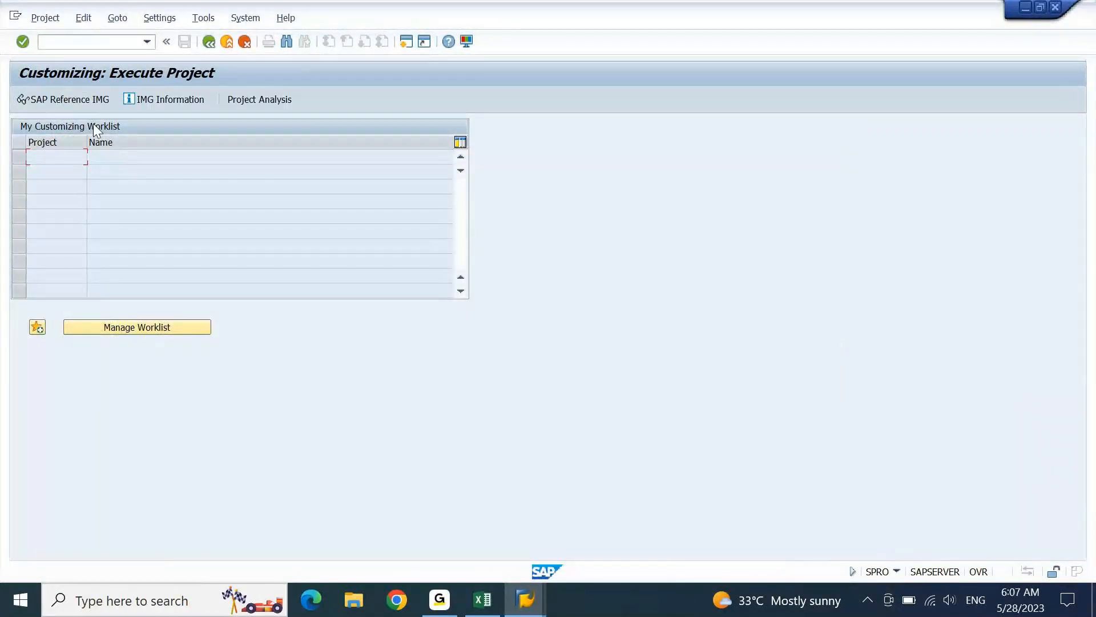
{"action": "left_click", "coordinate": [89, 104]}
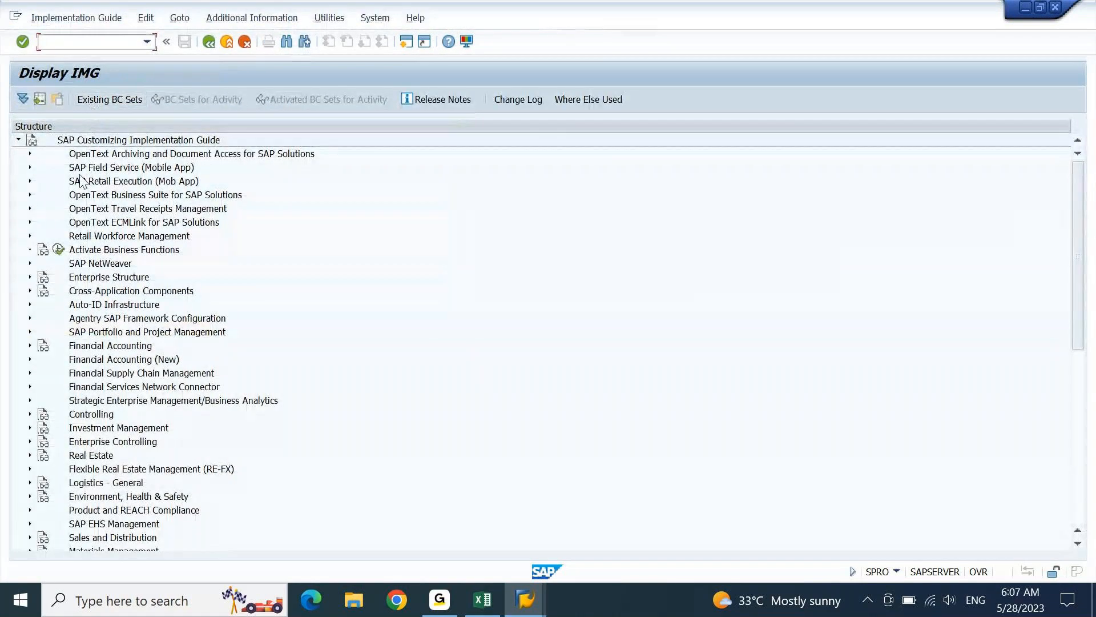
{"action": "left_click", "coordinate": [115, 360]}
{"action": "double_click", "coordinate": [116, 360]}
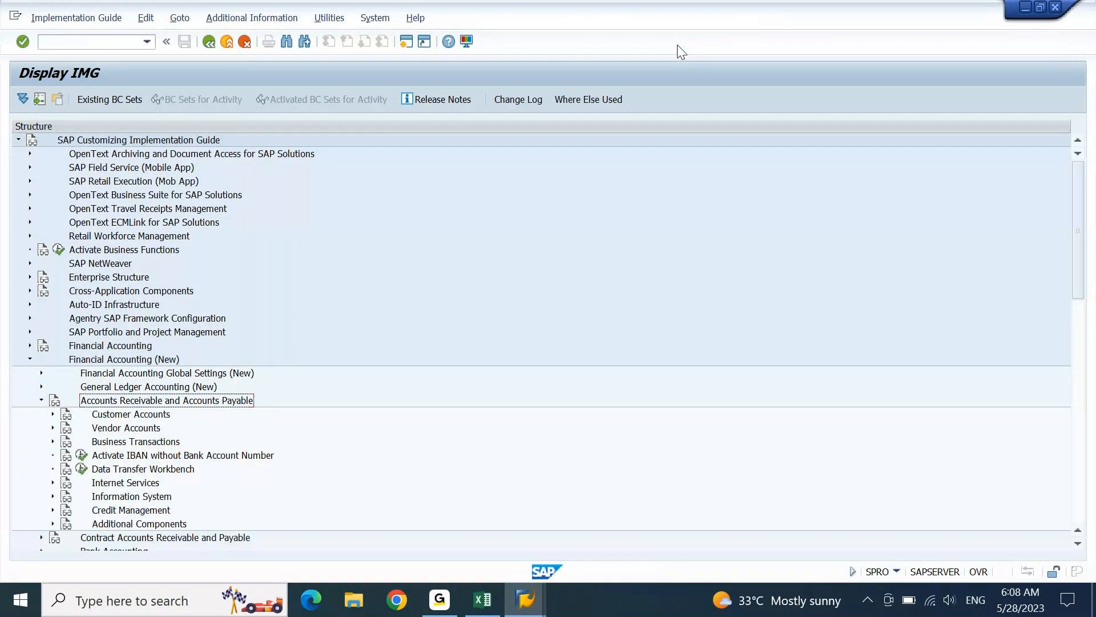
- Expand Customer Accounts > Master Data > Preparations and select Define Account Groups with Screen Layout (Customers)
{"action": "key", "text": "Down"}
{"action": "key", "text": "Down"}
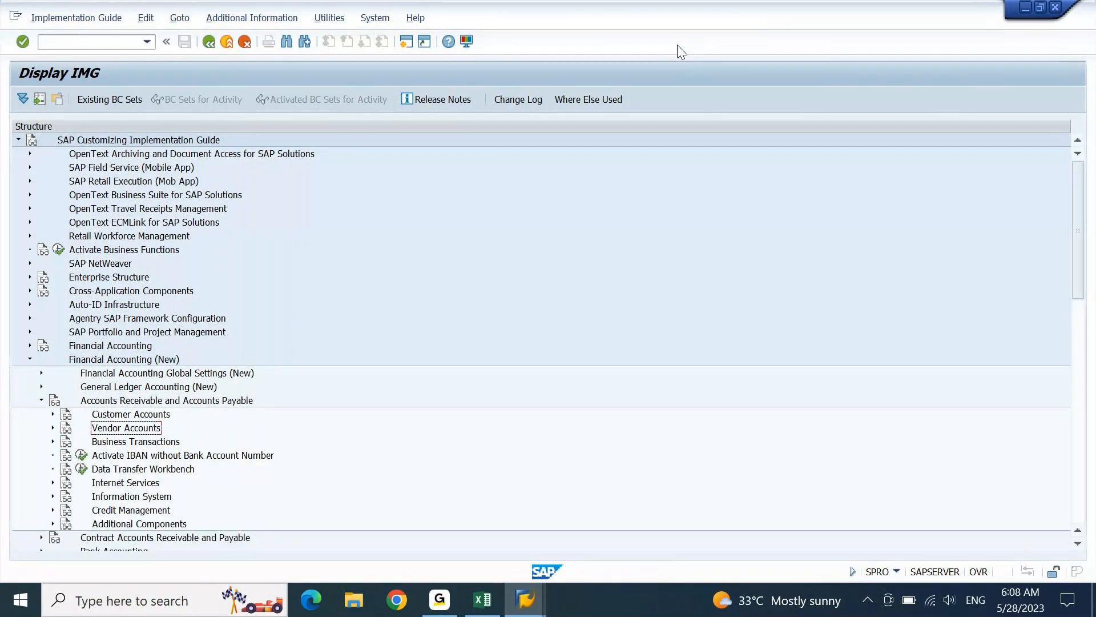
{"action": "key", "text": "Up"}
{"action": "key", "text": "Right"}
{"action": "key", "text": "Down"}
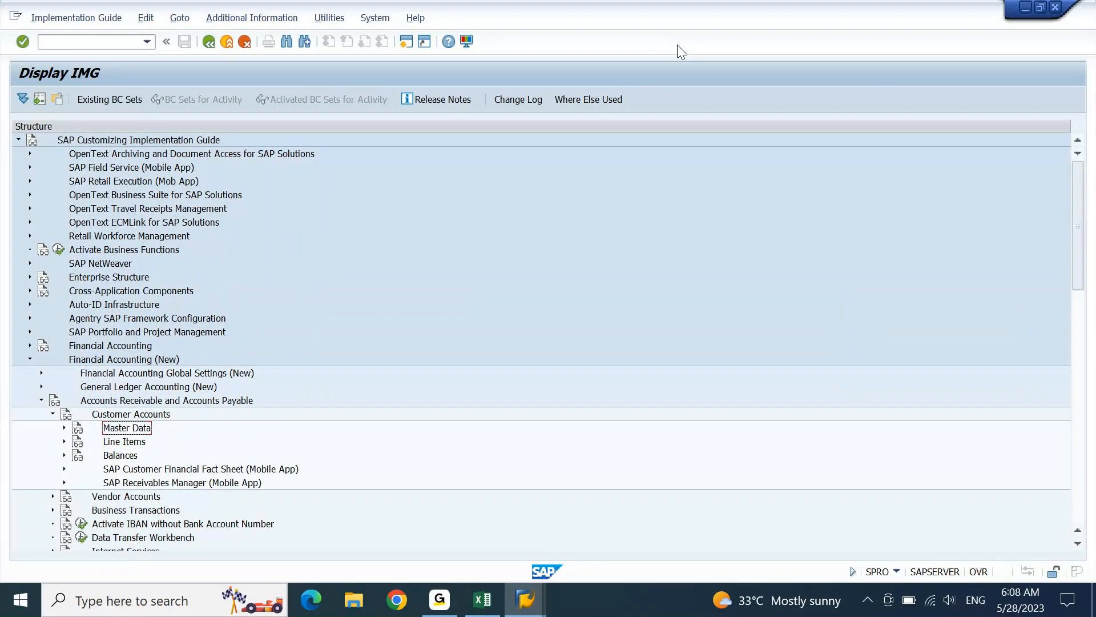
{"action": "key", "text": "Right"}
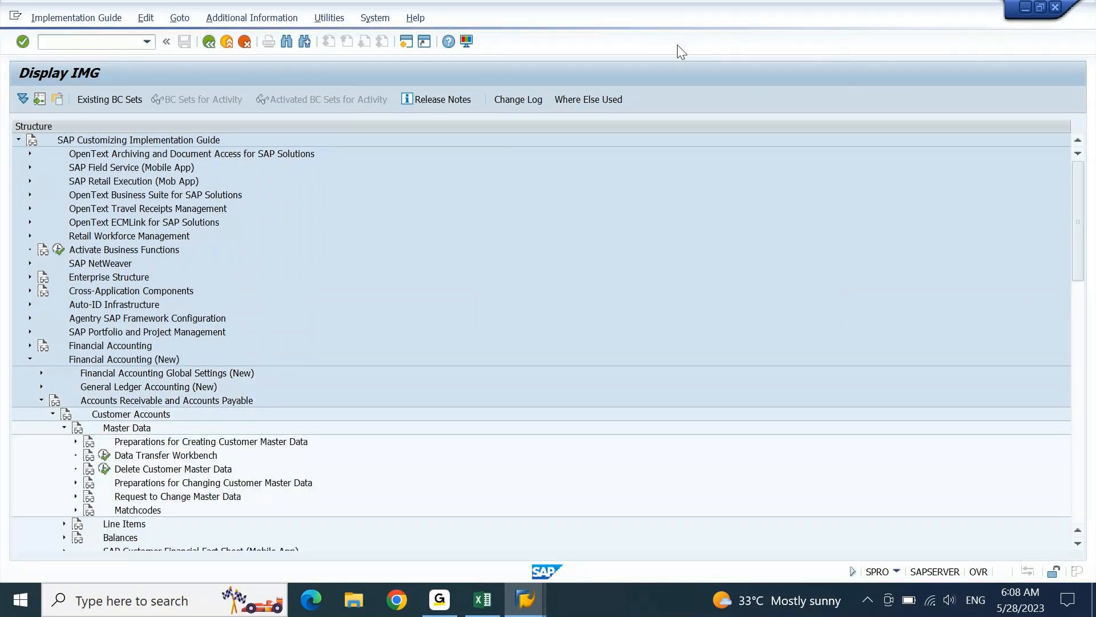
{"action": "key", "text": "Down"}
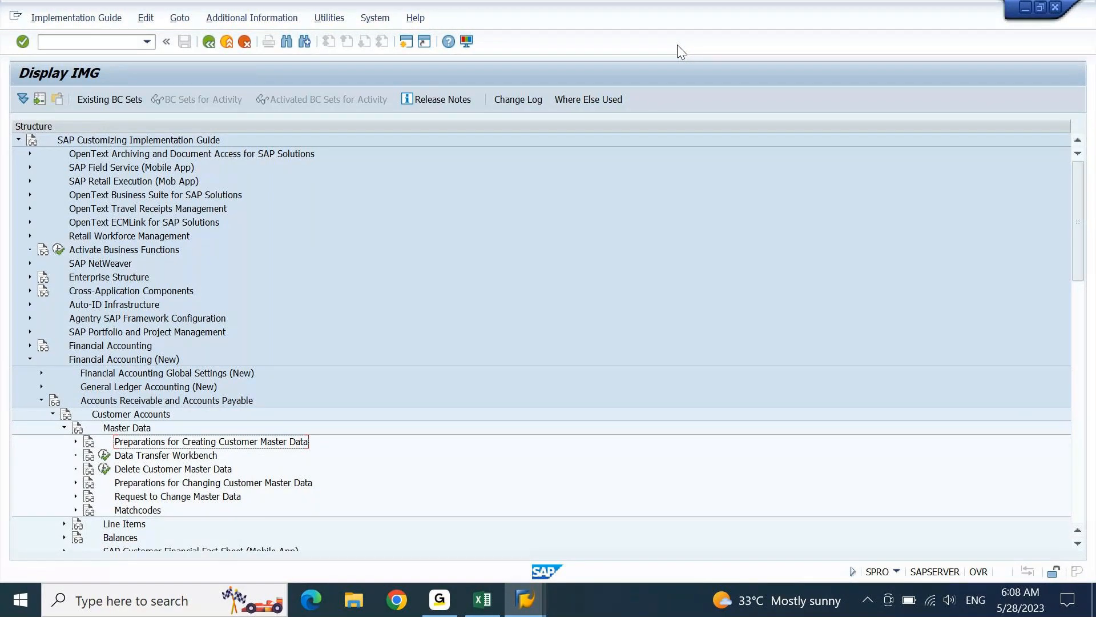
{"action": "key", "text": "Right"}
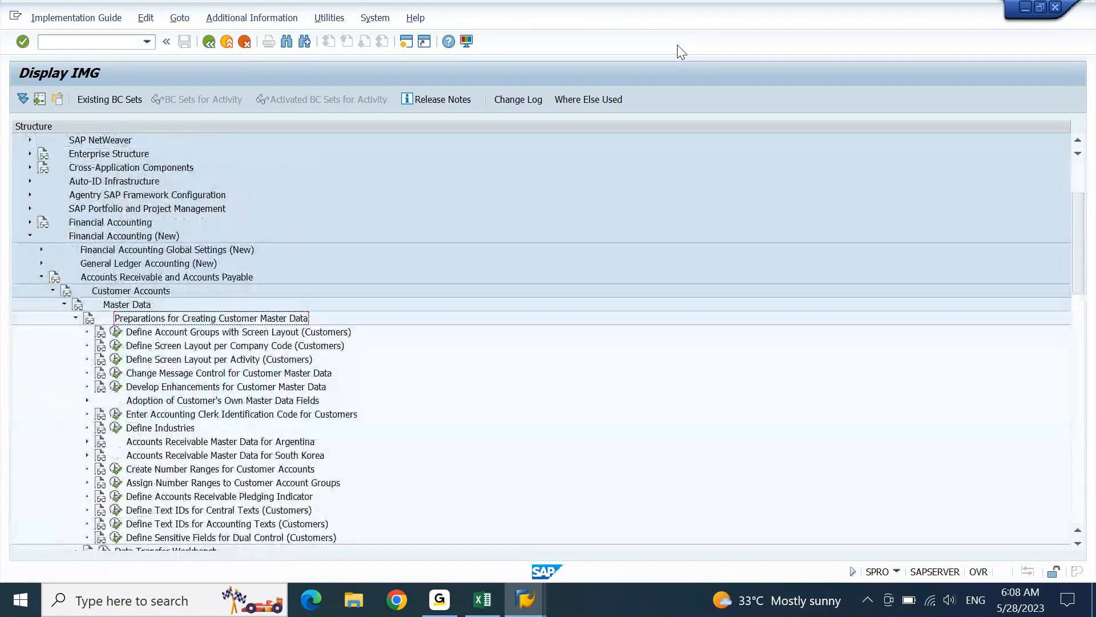
{"action": "key", "text": "Down"}
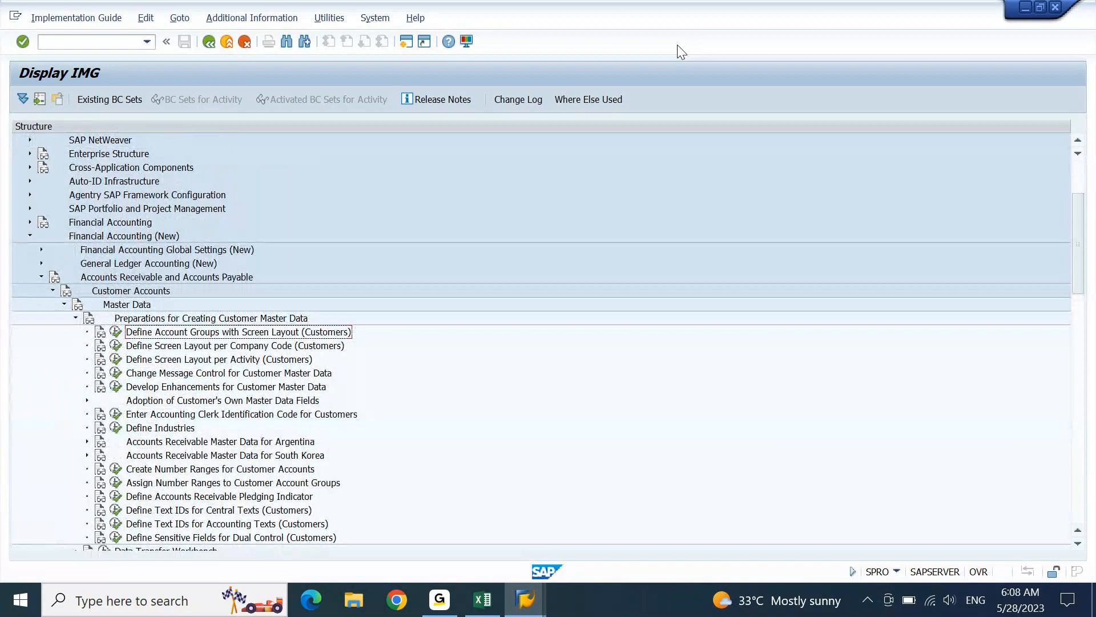
{"action": "key", "text": "Down"}
{"action": "key", "text": "Down"}
{"action": "key", "text": "Down"}
{"action": "key", "text": "Down"}
{"action": "key", "text": "Down"}
{"action": "key", "text": "Down"}
{"action": "key", "text": "Down"}
{"action": "key", "text": "Down"}
{"action": "key", "text": "Down"}
{"action": "key", "text": "Down"}
{"action": "key", "text": "Down"}
{"action": "key", "text": "Down"}
{"action": "key", "text": "Down"}
{"action": "key", "text": "Down"}
{"action": "key", "text": "Down"}
{"action": "key", "text": "Down"}
{"action": "key", "text": "Down"}
{"action": "key", "text": "Down"}
{"action": "key", "text": "Down"}
{"action": "key", "text": "Down"}
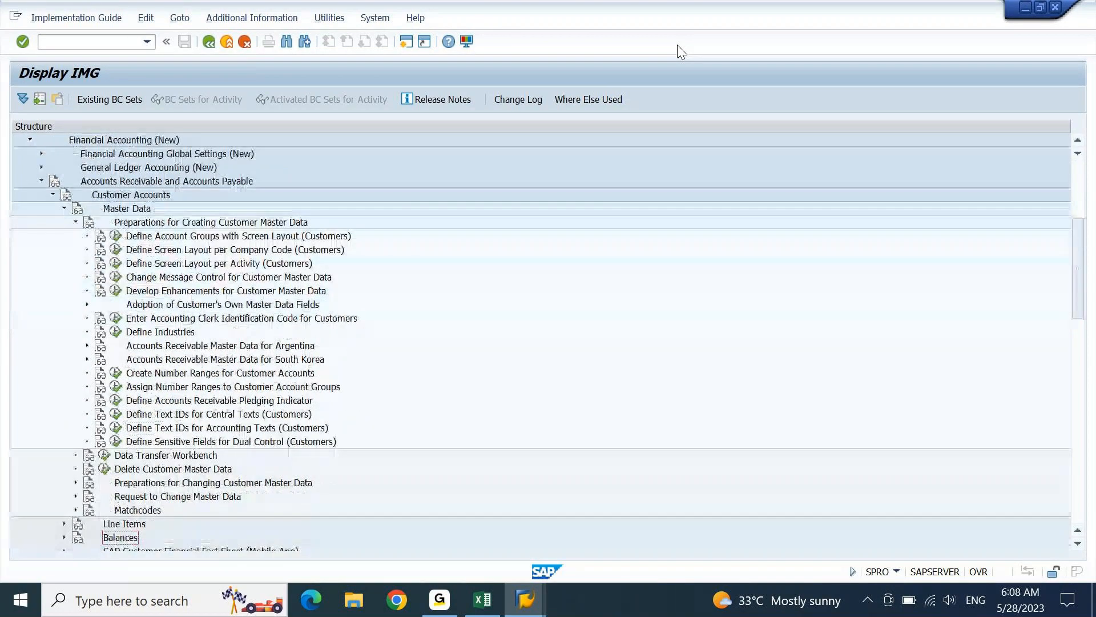
{"action": "key", "text": "Down"}
{"action": "key", "text": "Down"}
{"action": "key", "text": "Down"}
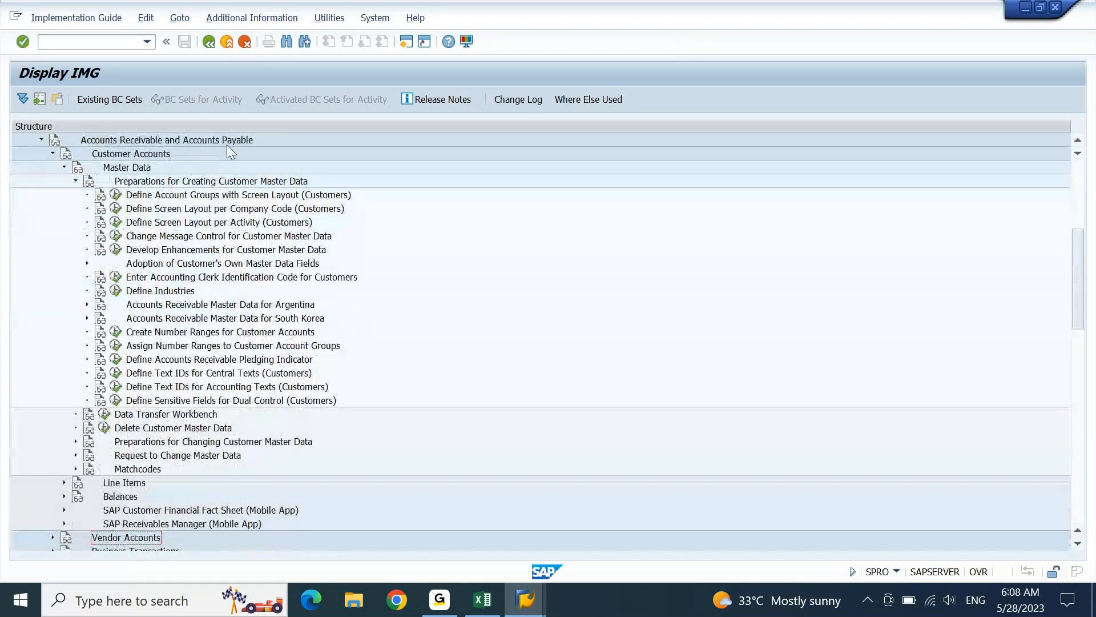
{"action": "left_click", "coordinate": [217, 195]}
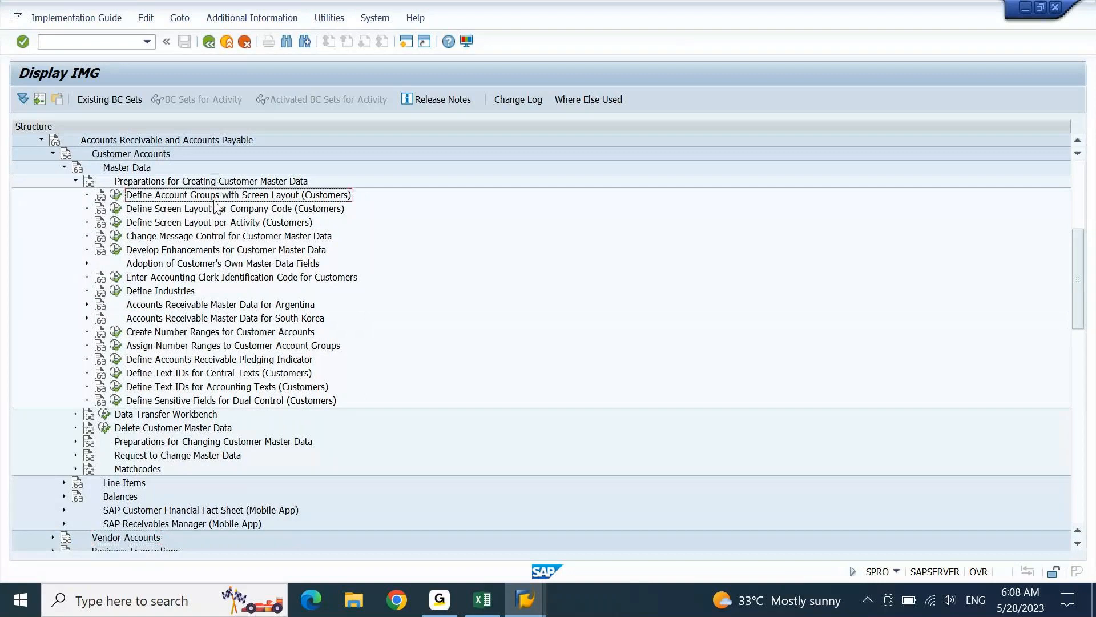
{"action": "key", "text": "alt+Tab"}
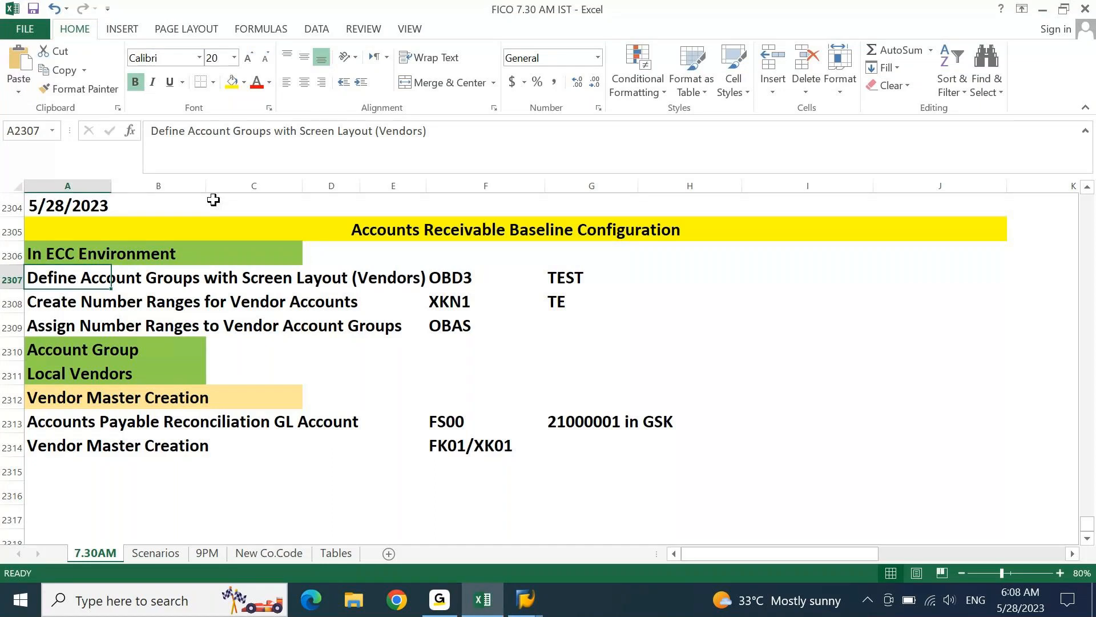
- Paste 'Define Account Groups with Screen Layout (Customers)' into row 2307, then return to SAP
{"action": "type", "text": "Define Account Groups with Screen Layout (Customers)"}
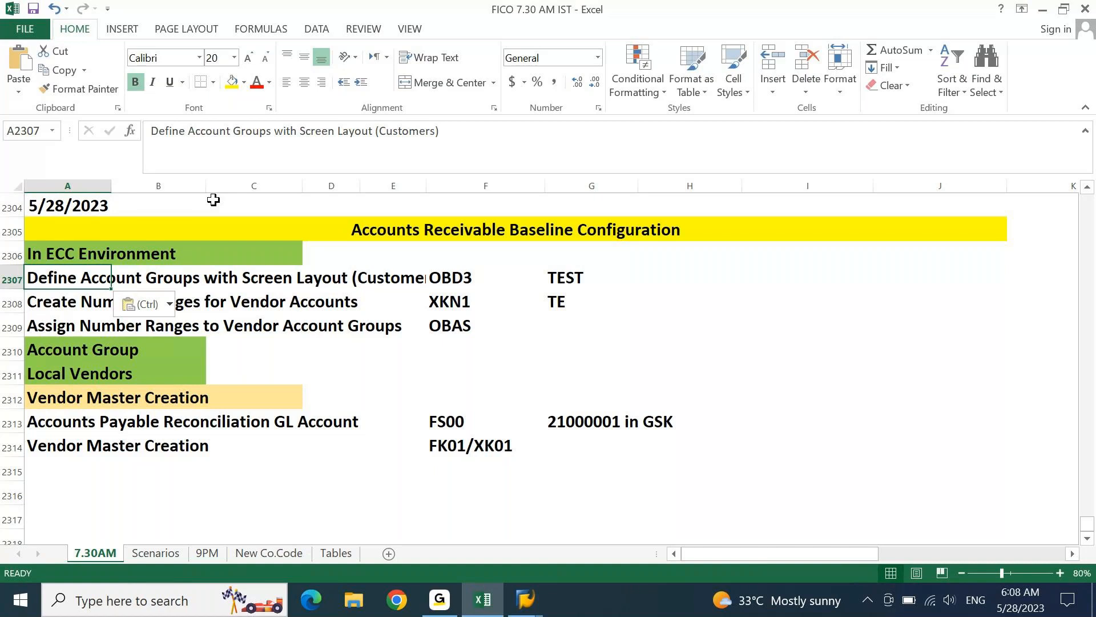
{"action": "key", "text": "alt+Tab"}
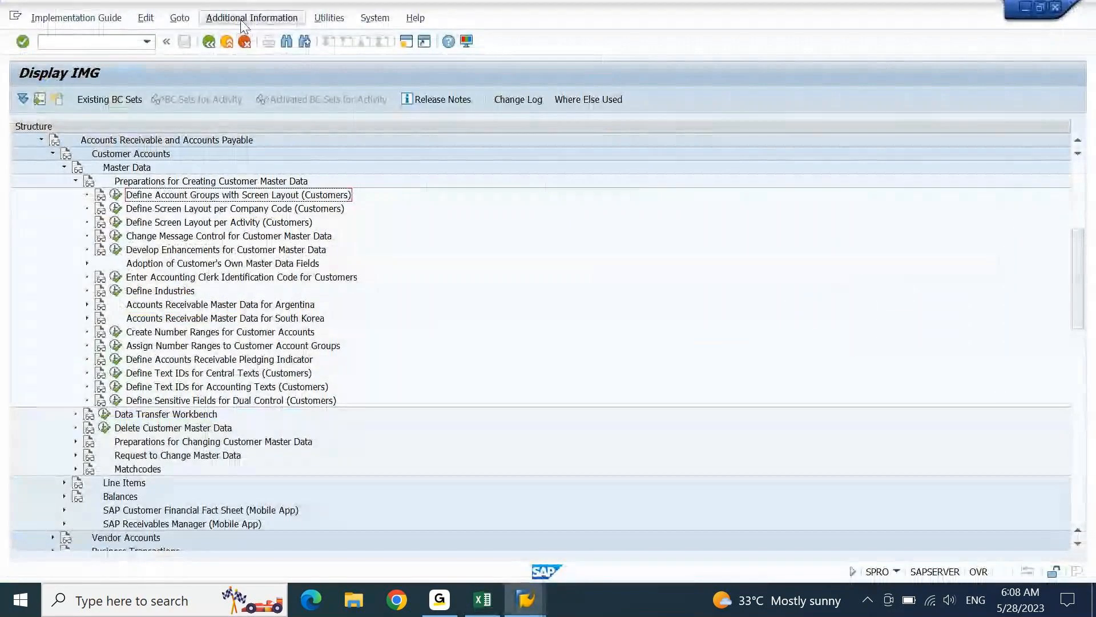
- Display IMG activity keys in a widened column and select SIMG_CFMENUORFBOBD2 for customer account groups
{"action": "left_click", "coordinate": [242, 22]}
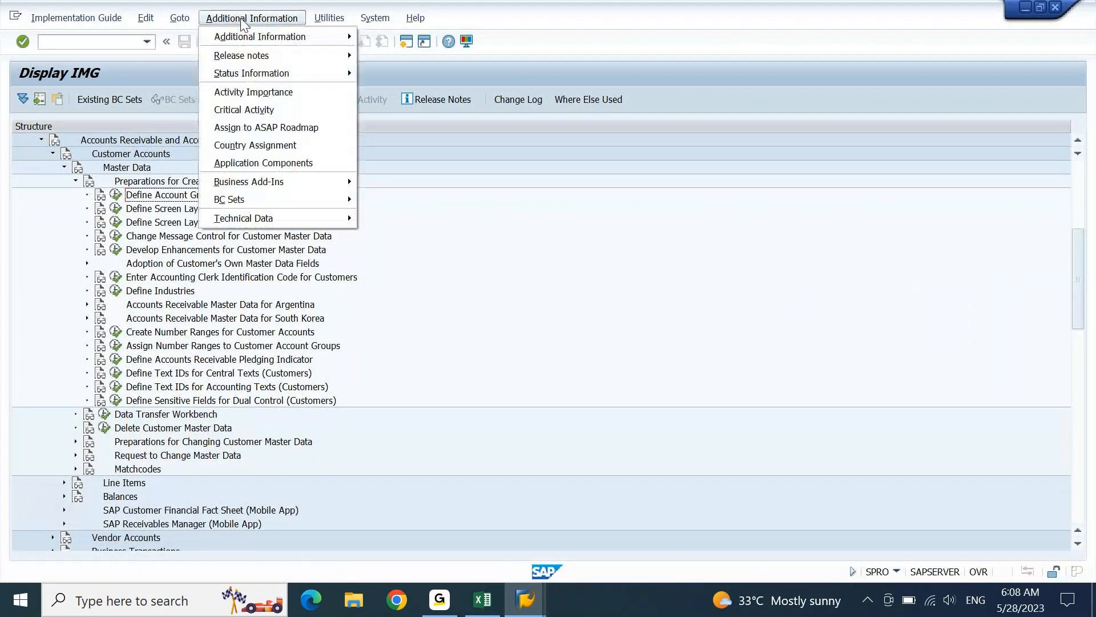
{"action": "mouse_move", "coordinate": [254, 39]}
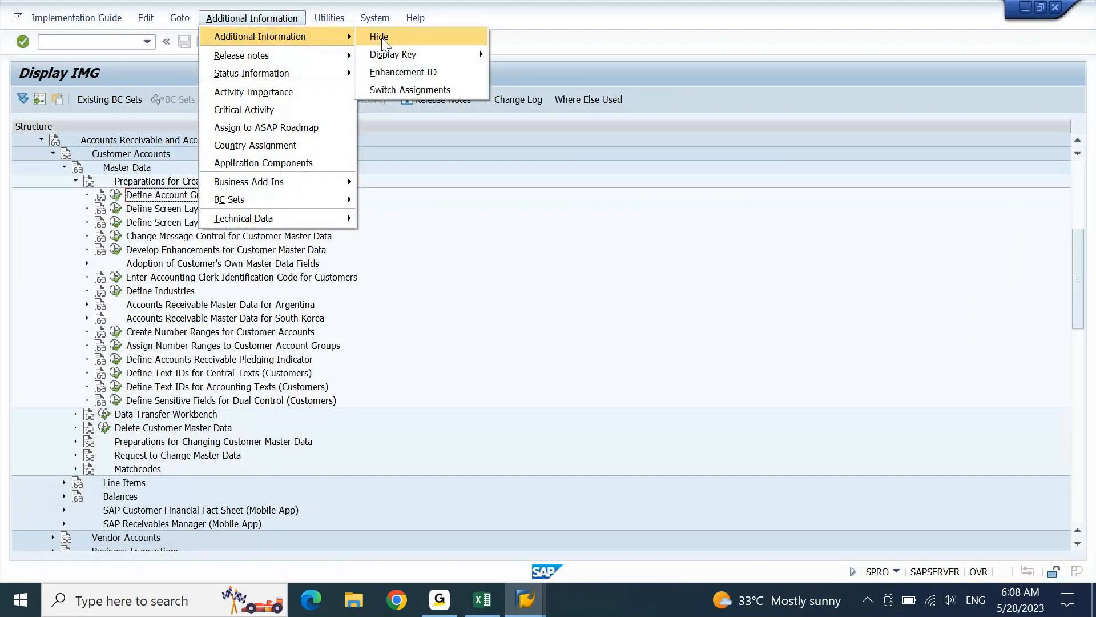
{"action": "mouse_move", "coordinate": [392, 54]}
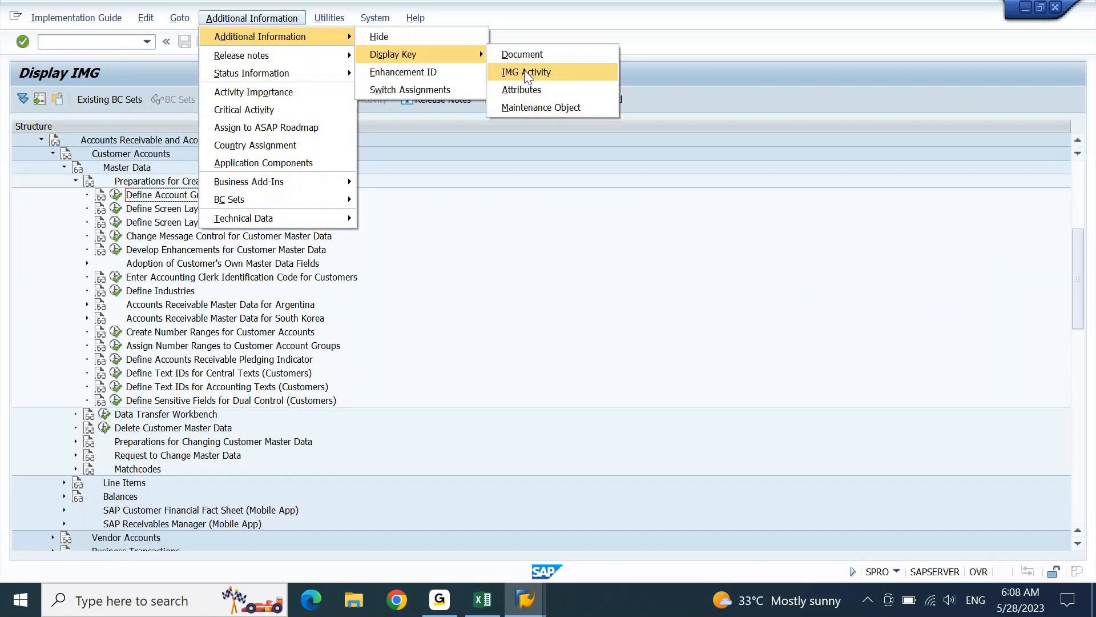
{"action": "left_click", "coordinate": [525, 72]}
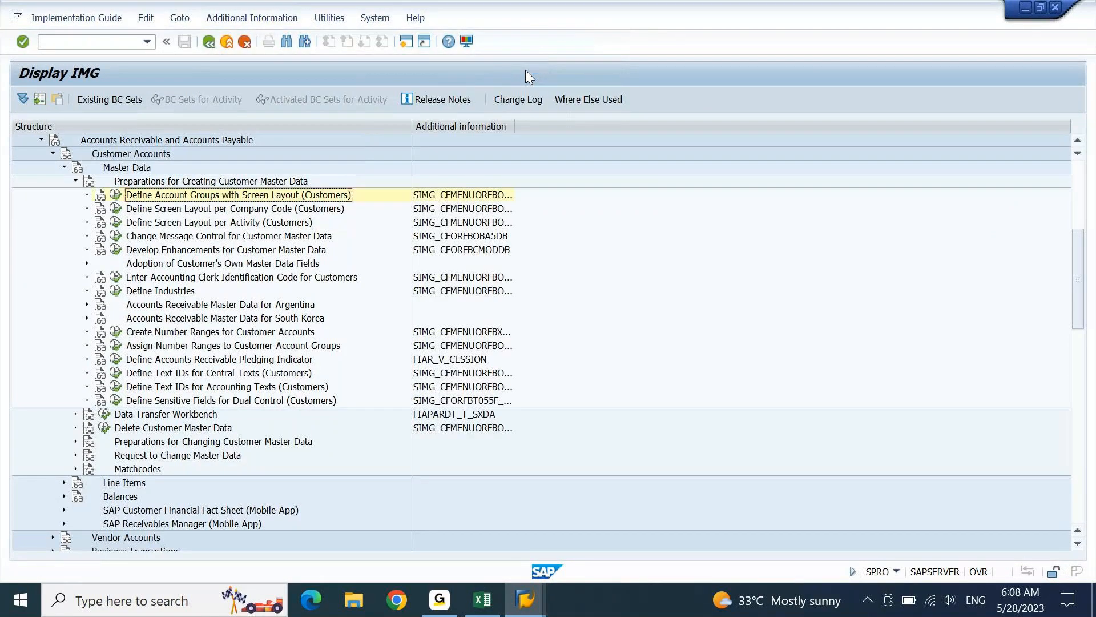
{"action": "double_click", "coordinate": [514, 126]}
{"action": "left_click", "coordinate": [491, 197]}
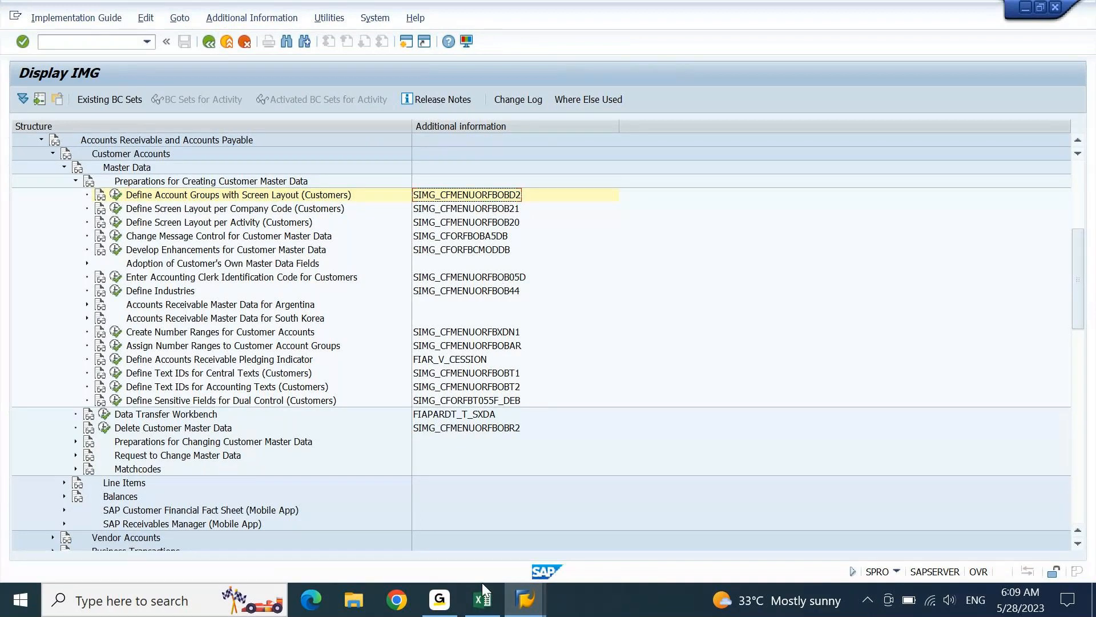
- In Excel, change the transaction code OBD3 to OBD2
{"action": "left_click", "coordinate": [482, 597]}
{"action": "left_click", "coordinate": [460, 278]}
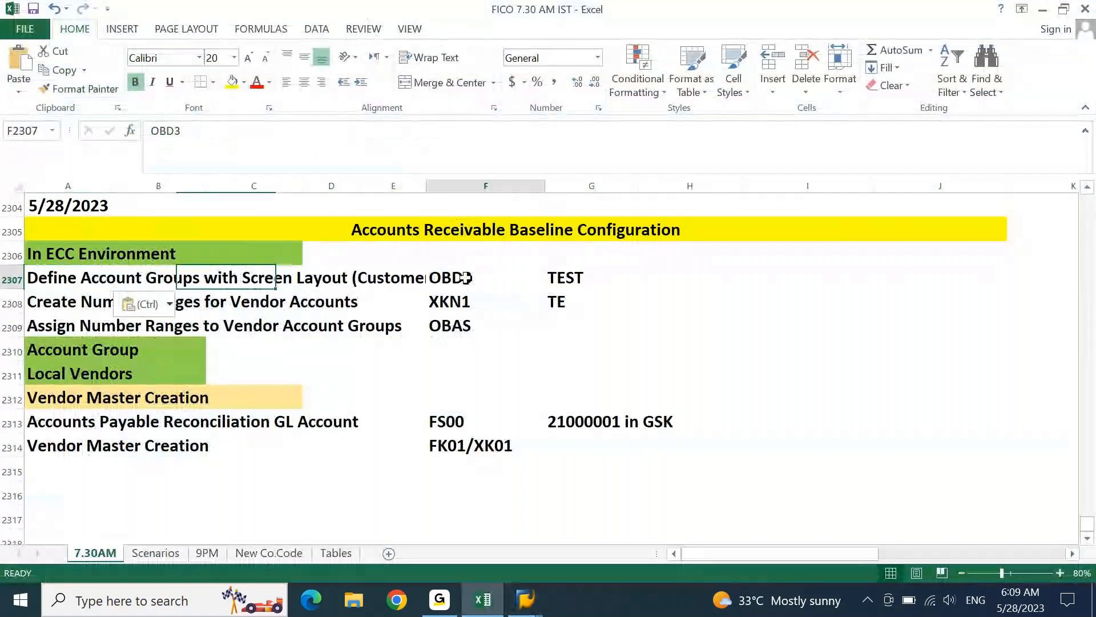
{"action": "left_click", "coordinate": [306, 144]}
{"action": "key", "text": "BackSpace"}
{"action": "type", "text": "2"}
{"action": "key", "text": "Return"}
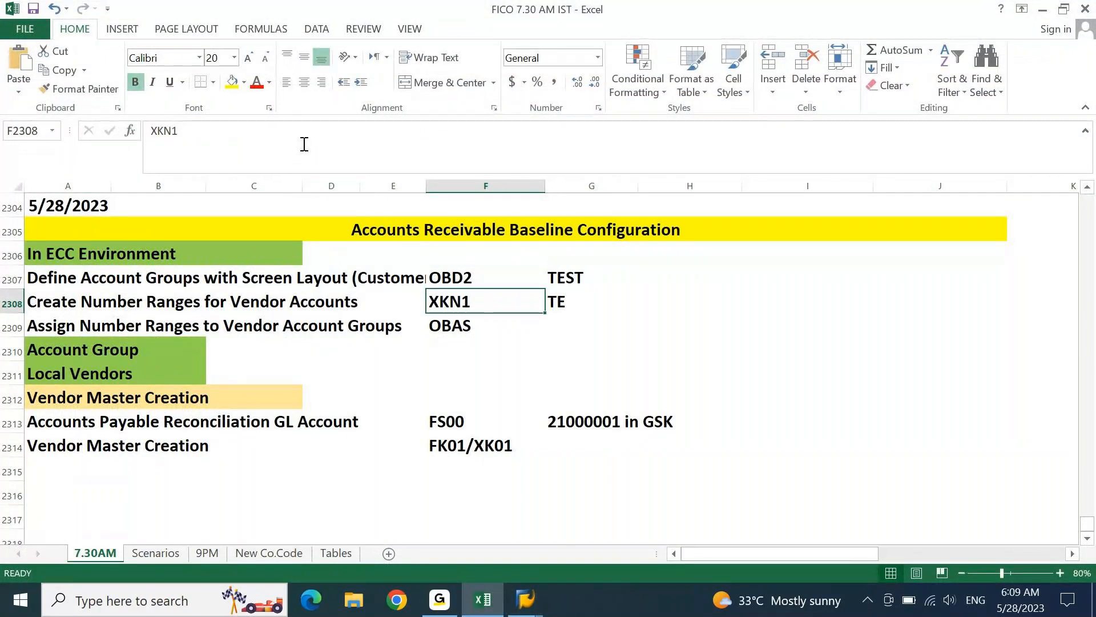
{"action": "key", "text": "Home"}
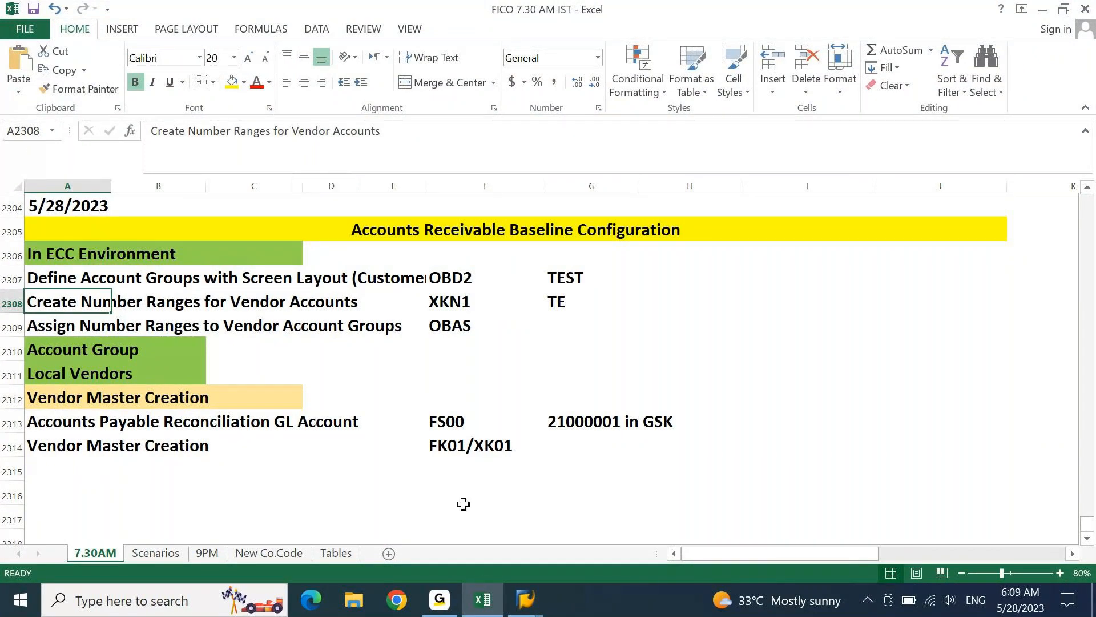
- Copy 'Create Number Ranges for Customer Accounts' from SAP into A2308 and check its activity code
{"action": "left_click", "coordinate": [482, 599]}
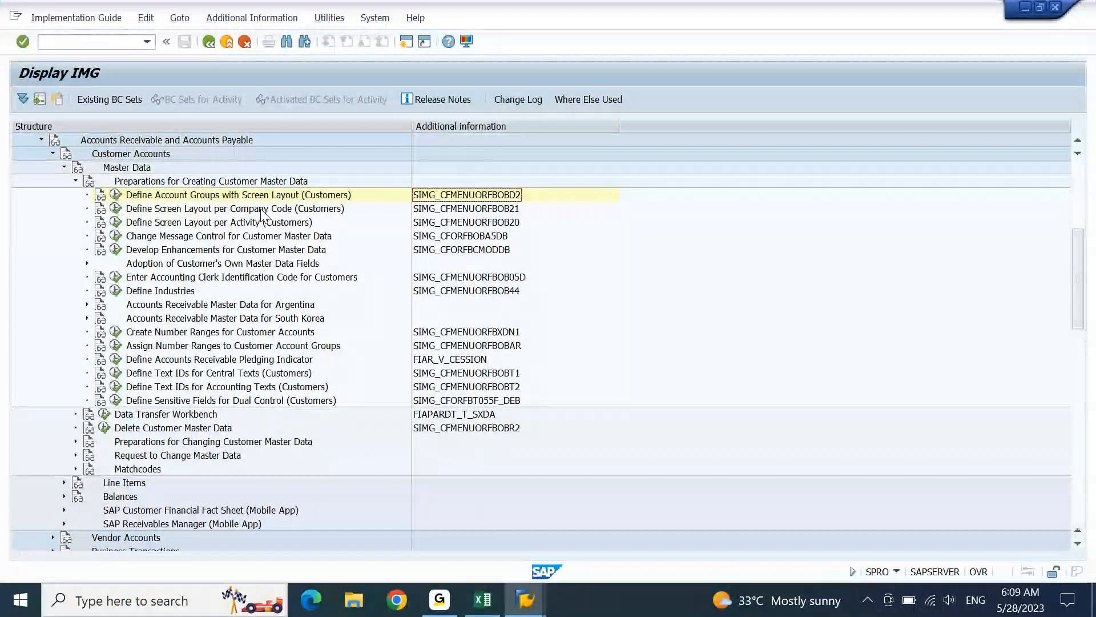
{"action": "left_click", "coordinate": [180, 334]}
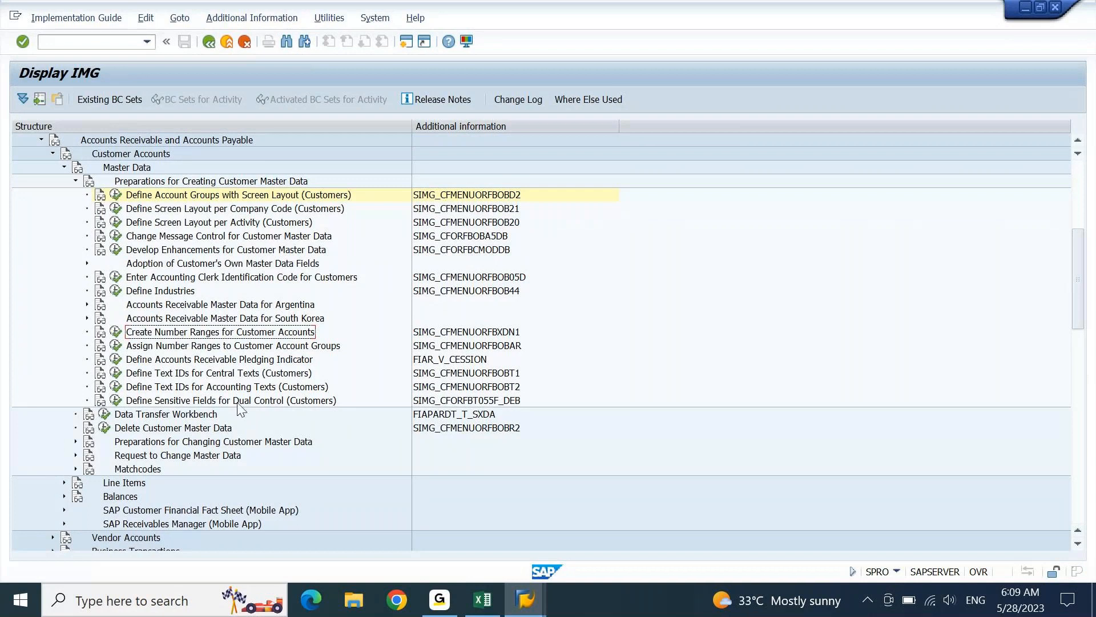
{"action": "left_click", "coordinate": [483, 601]}
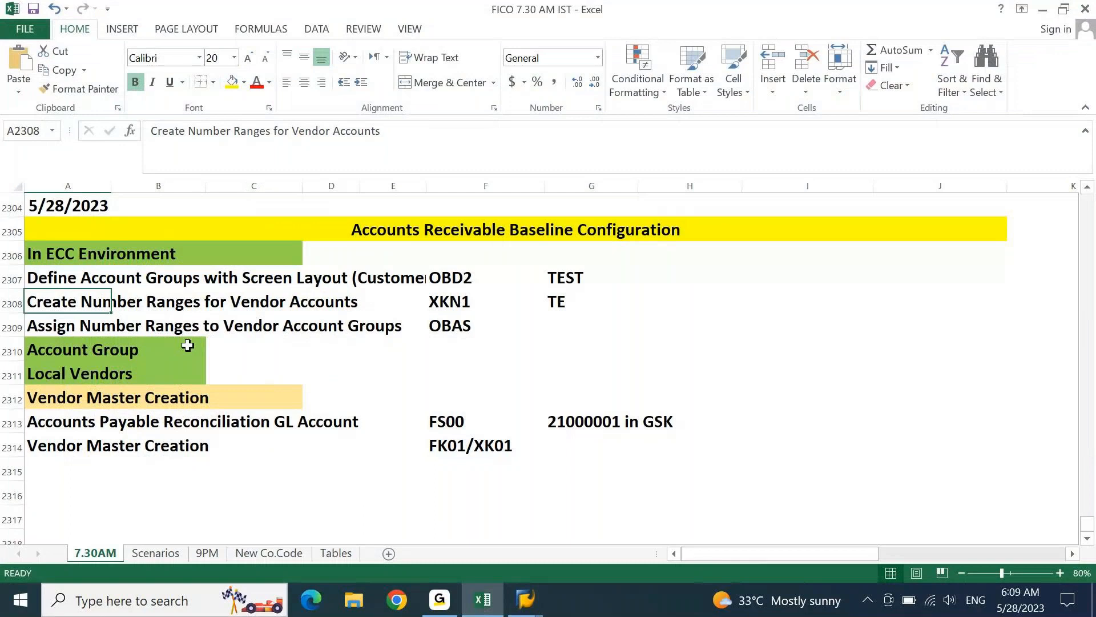
{"action": "type", "text": "Create Number Ranges for Customer Accounts"}
{"action": "key", "text": "ctrl+Right"}
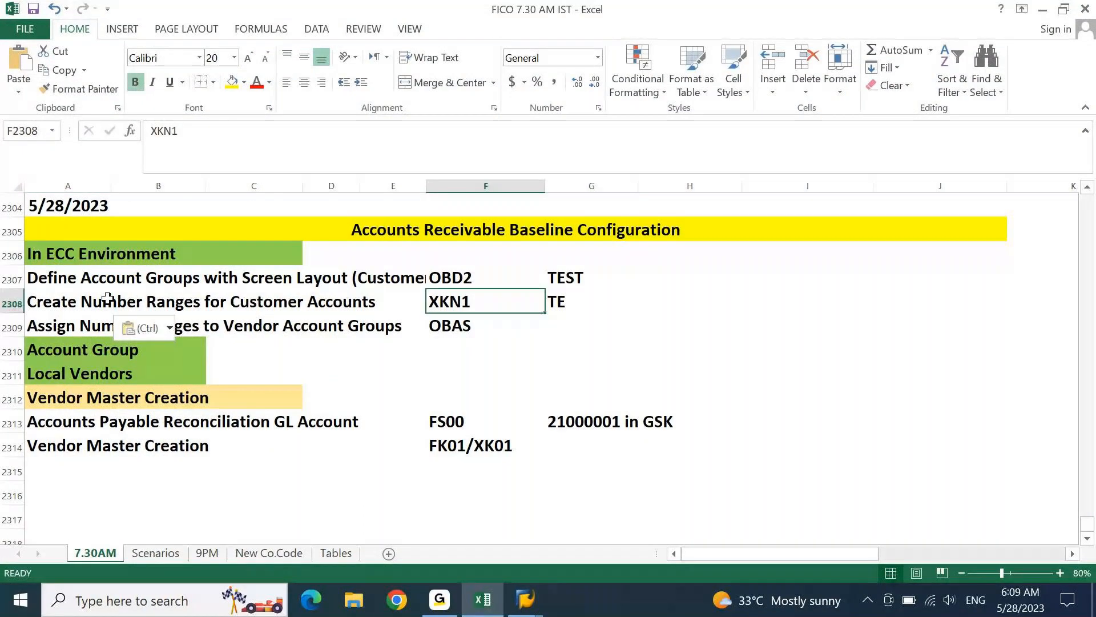
{"action": "left_click", "coordinate": [525, 600]}
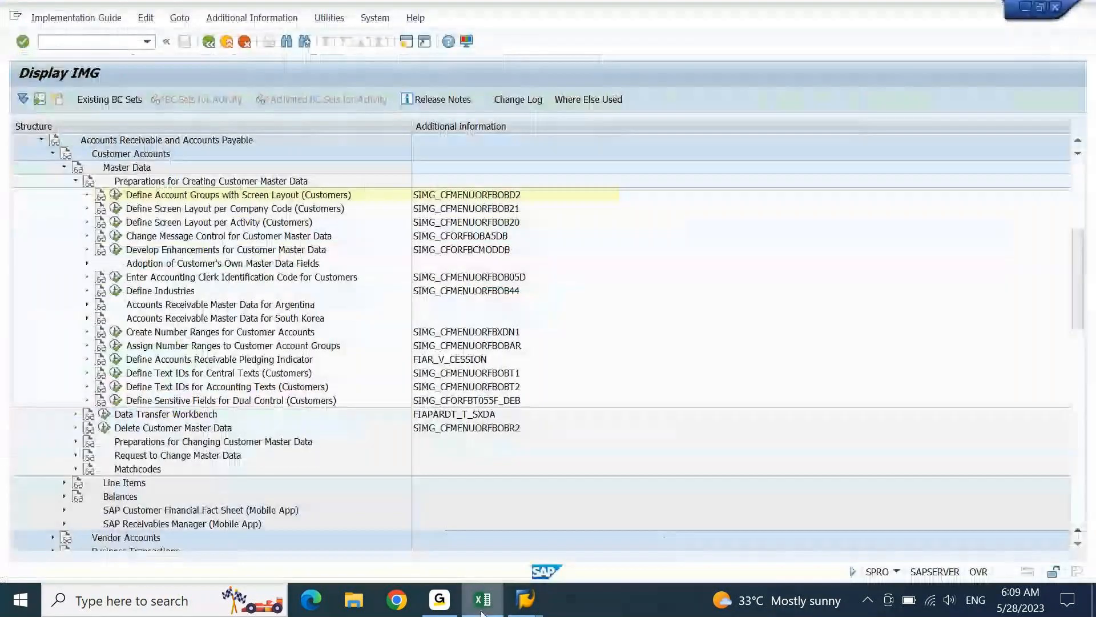
{"action": "left_click", "coordinate": [499, 333]}
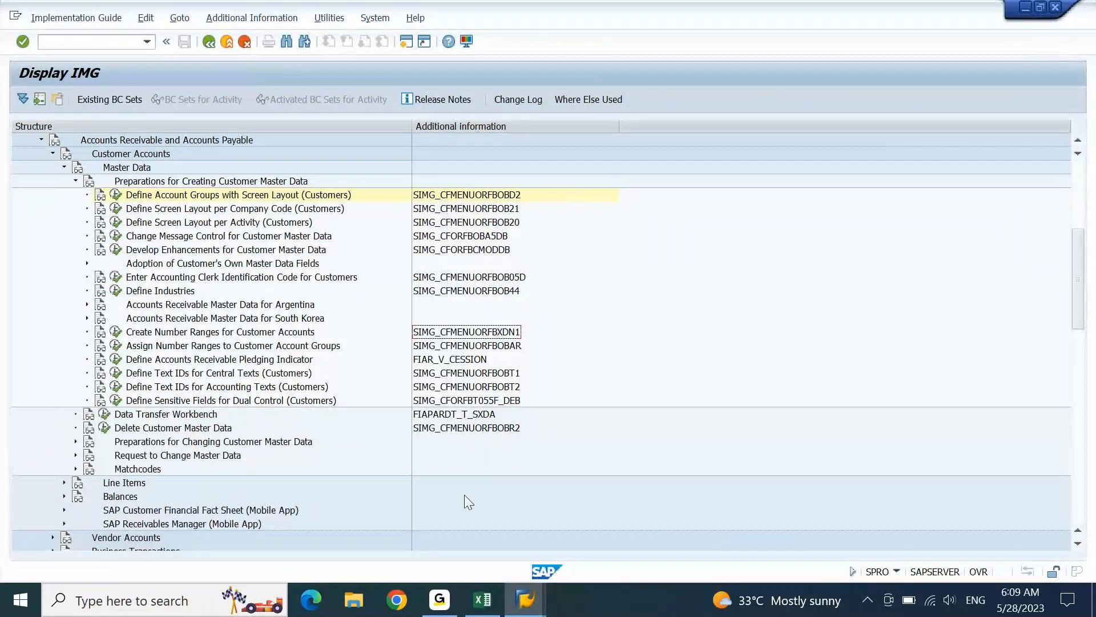
{"action": "left_click", "coordinate": [478, 590]}
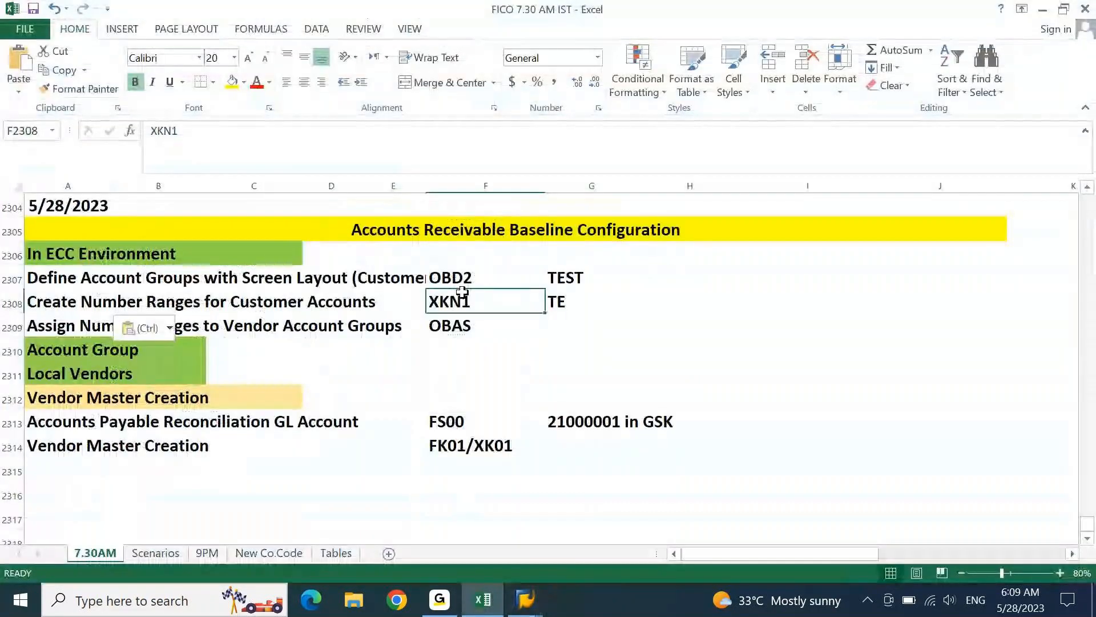
- Add the notes 'K = Vendor' in I2307 and 'D = Customer' in I2308
{"action": "left_click", "coordinate": [802, 284]}
{"action": "type", "text": "K"}
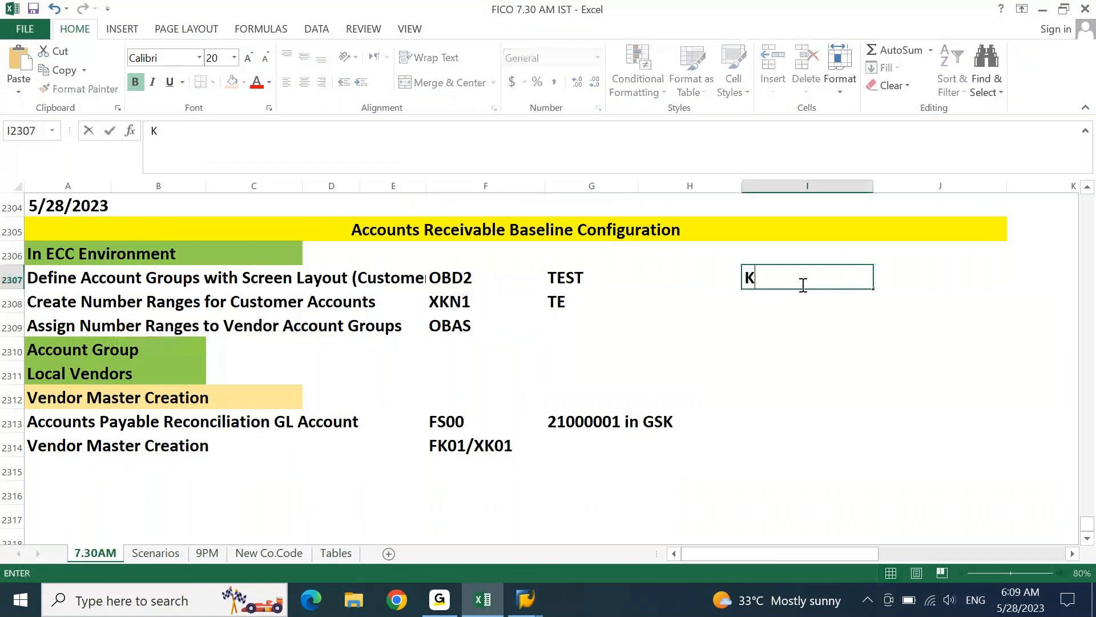
{"action": "type", "text": " = Vend"}
{"action": "key", "text": "BackSpace"}
{"action": "type", "text": "ndor"}
{"action": "key", "text": "Return"}
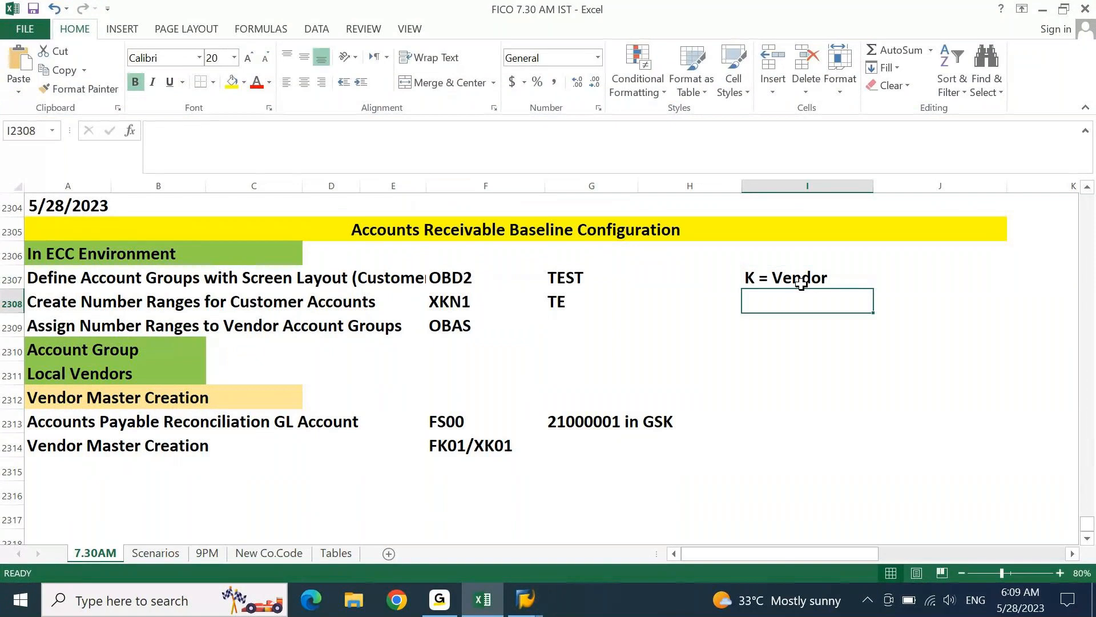
{"action": "type", "text": "D = "}
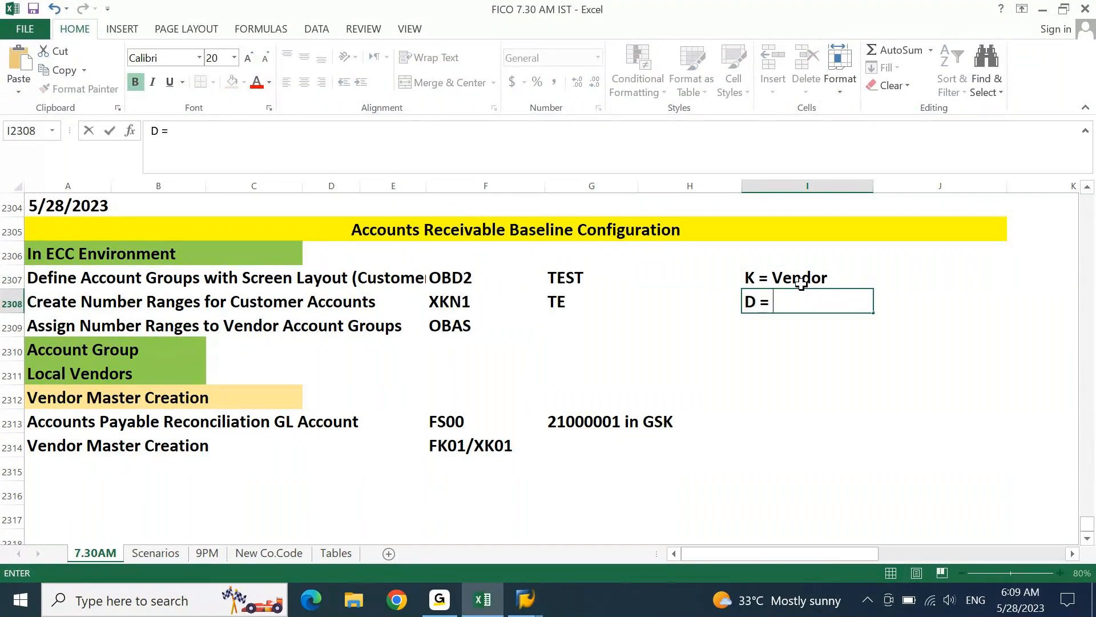
{"action": "type", "text": "Customer"}
{"action": "key", "text": "Return"}
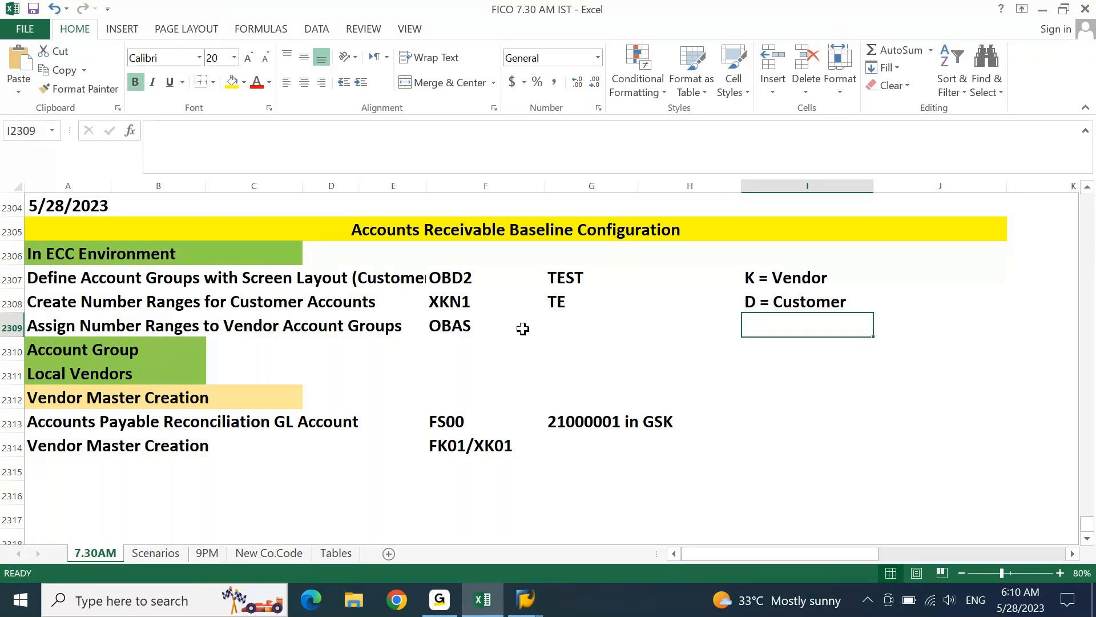
- Change the code in F2308 from XKN1 to XDN1
{"action": "left_click", "coordinate": [464, 307]}
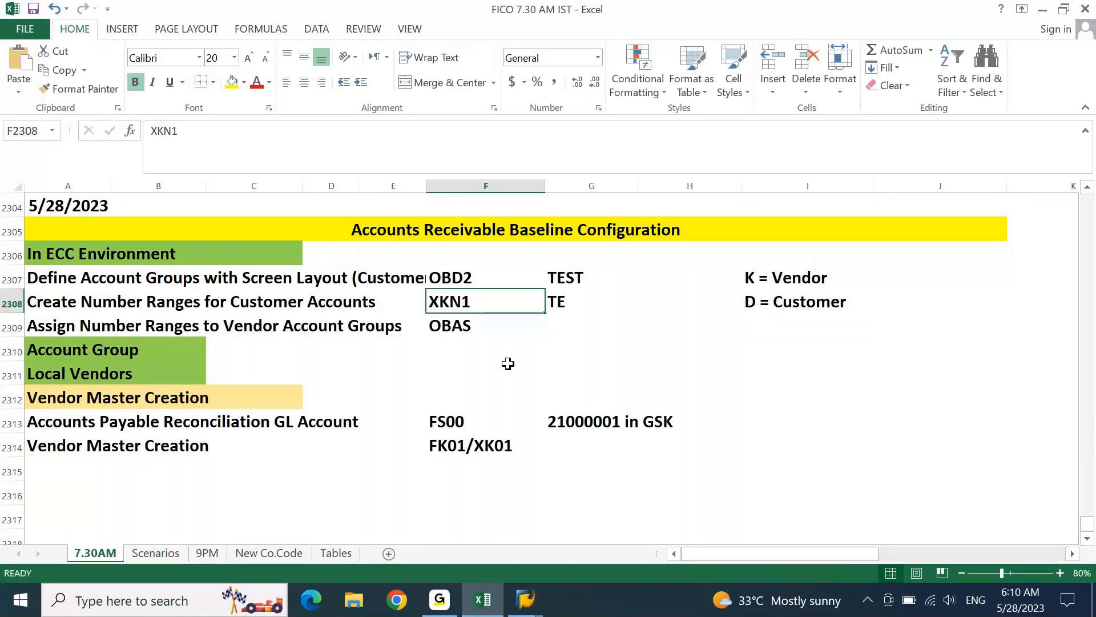
{"action": "left_click", "coordinate": [177, 135]}
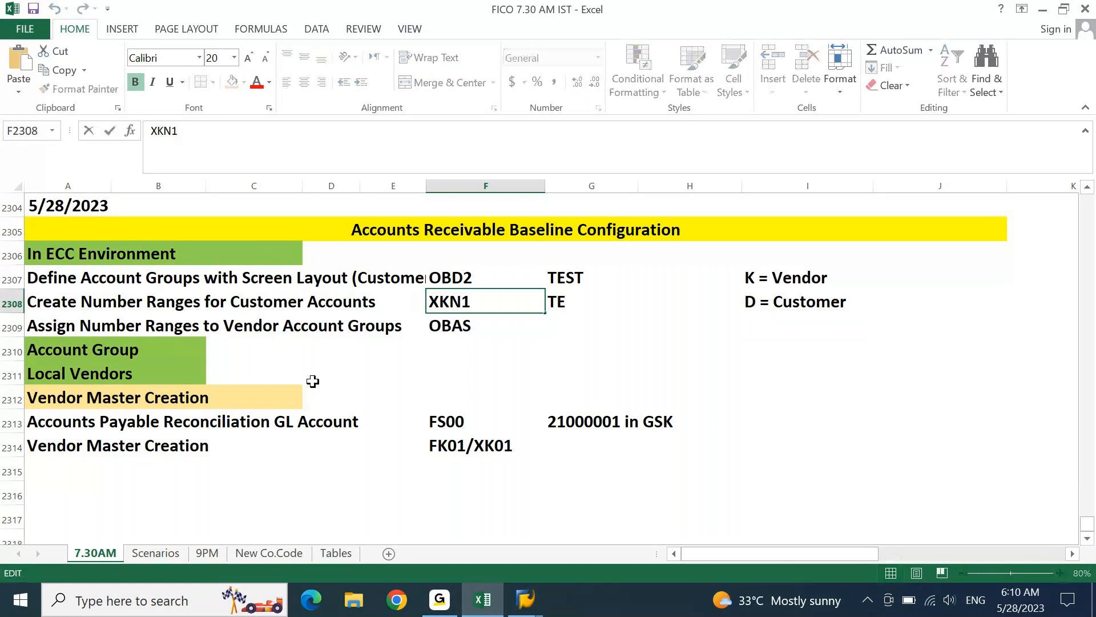
{"action": "key", "text": "Left"}
{"action": "key", "text": "Left"}
{"action": "key", "text": "shift+Left"}
{"action": "type", "text": "D"}
{"action": "key", "text": "Return"}
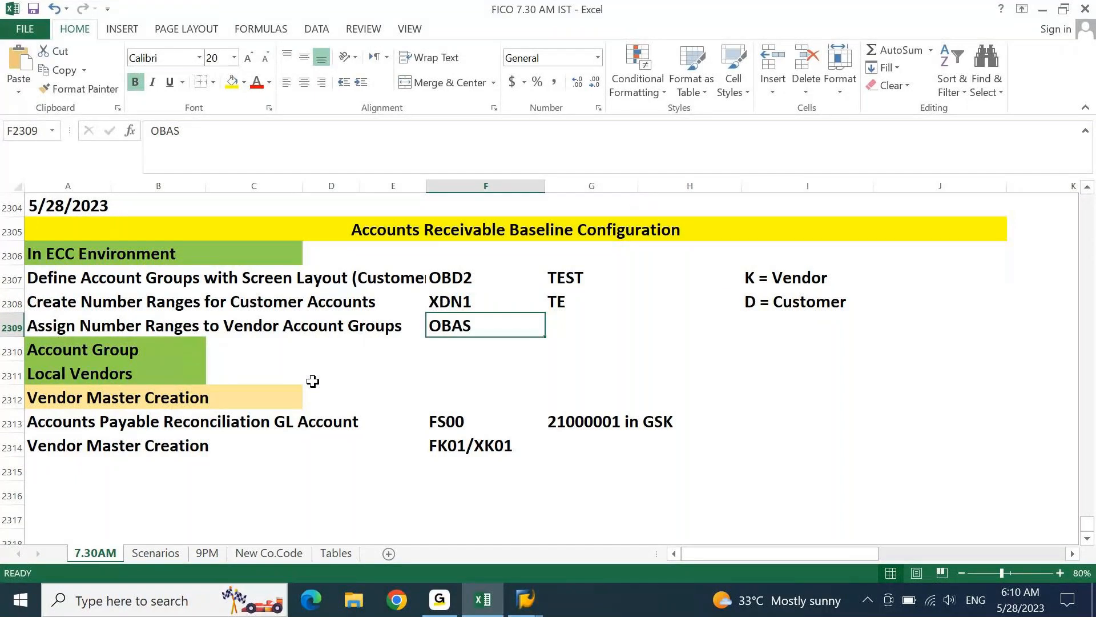
{"action": "key", "text": "Home"}
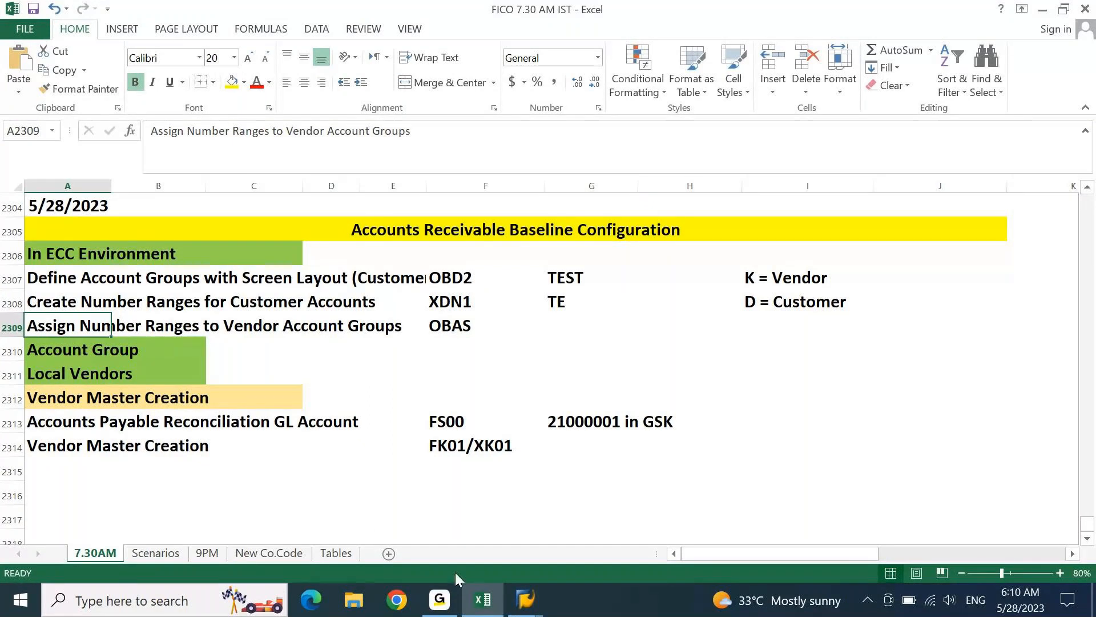
- Copy 'Assign Number Ranges to Customer Account Groups' from SPRO into A2309
{"action": "left_click", "coordinate": [467, 610]}
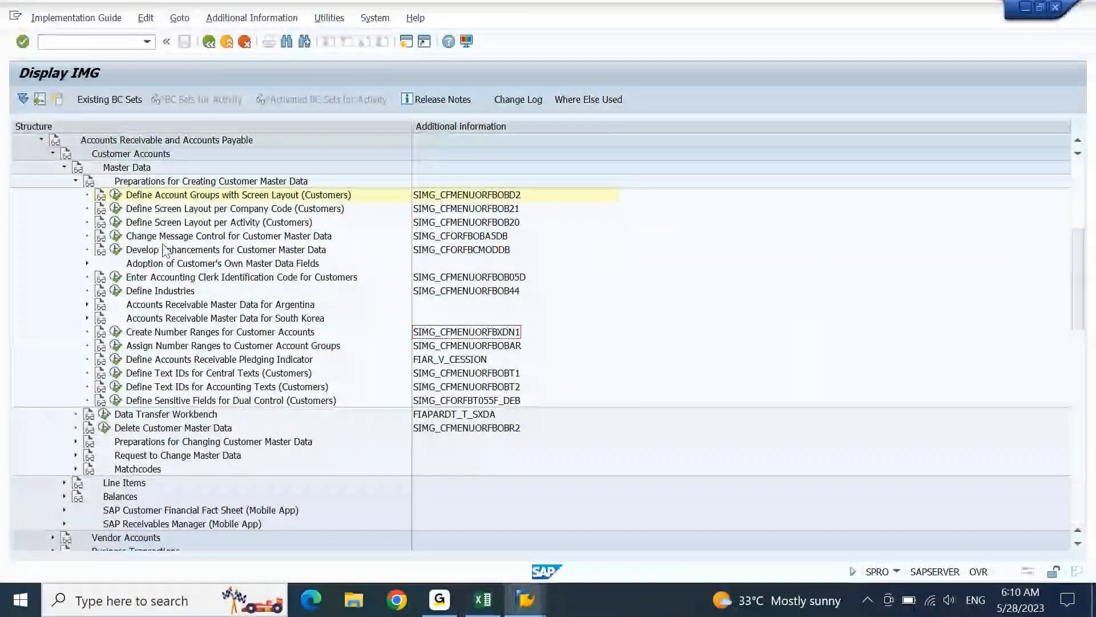
{"action": "left_click", "coordinate": [159, 348]}
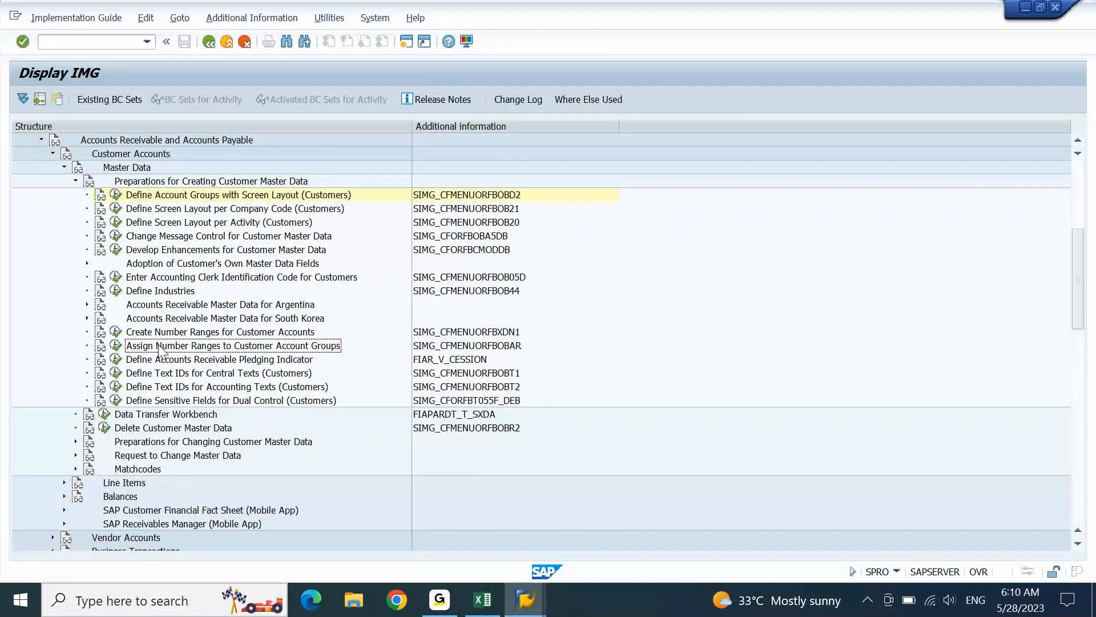
{"action": "left_click", "coordinate": [482, 600]}
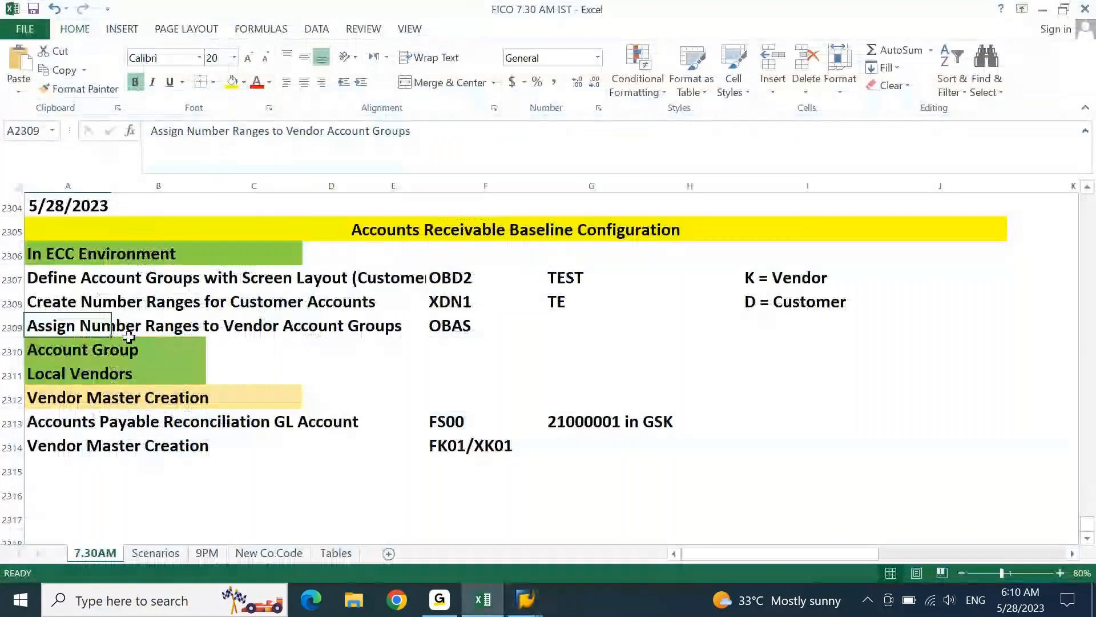
{"action": "type", "text": "Assign Number Ranges to Customer Account Groups"}
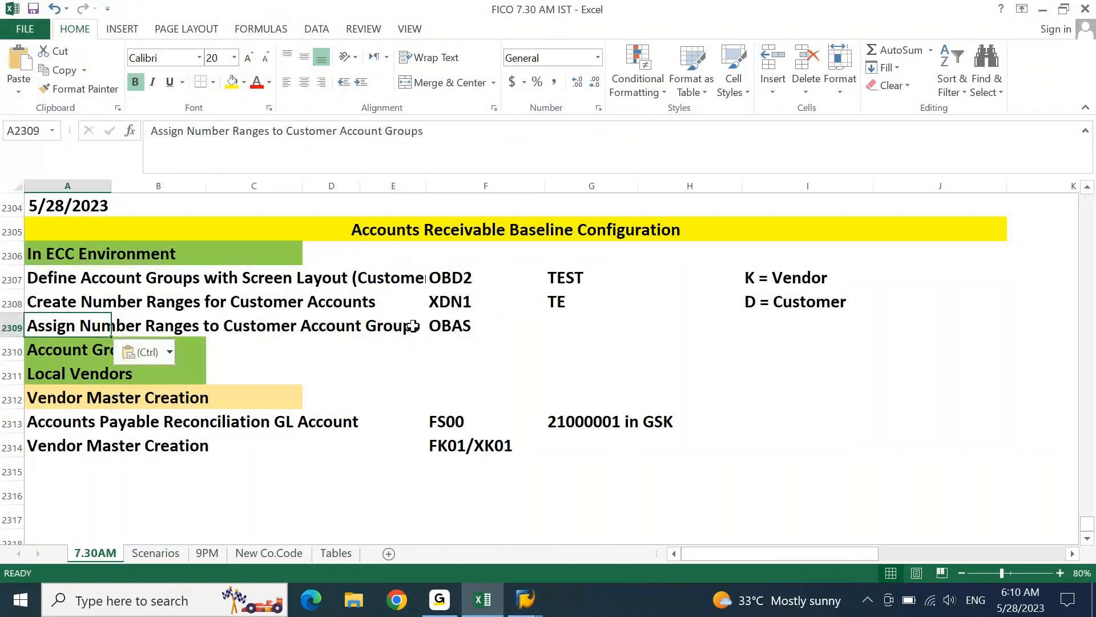
- Verify the activity code in SAP and change F2309 from OBAS to OBAR
{"action": "left_click", "coordinate": [456, 327]}
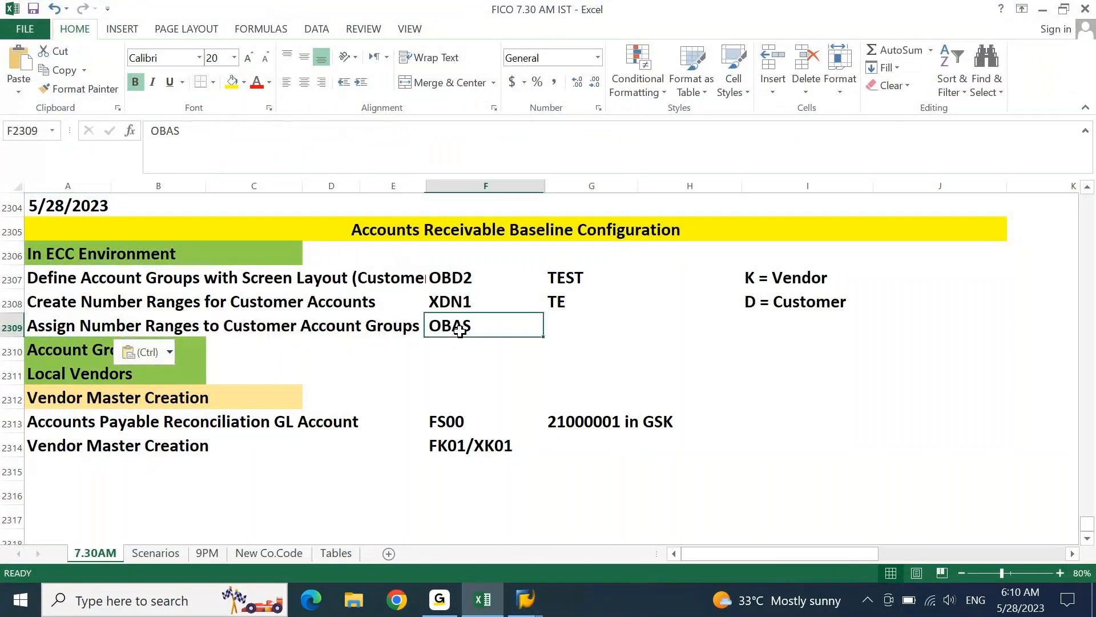
{"action": "left_click", "coordinate": [488, 601]}
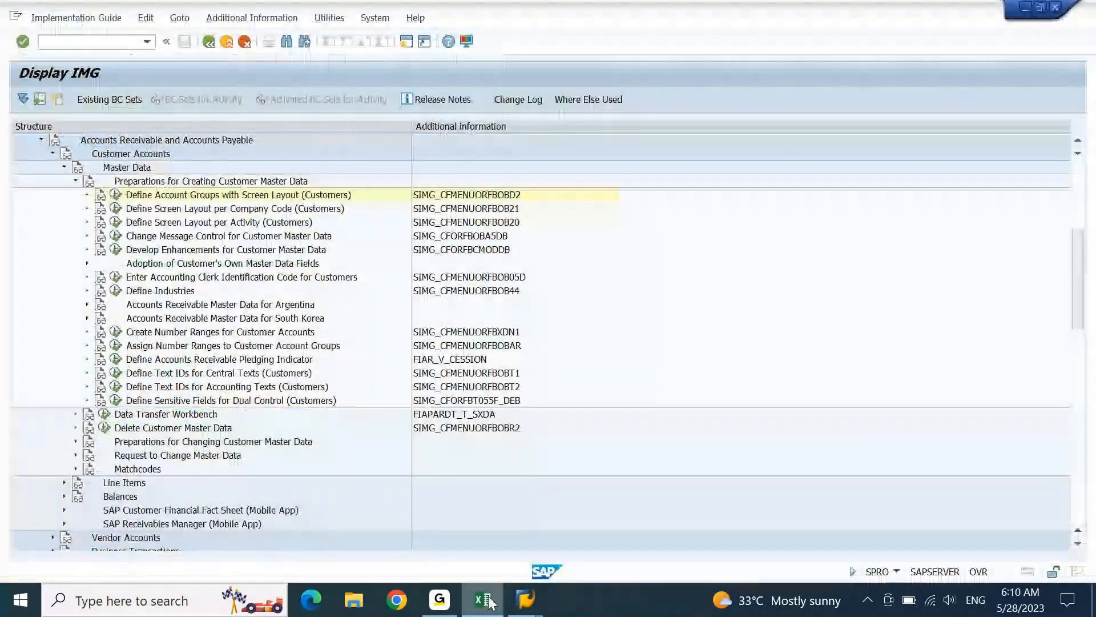
{"action": "left_click", "coordinate": [500, 350]}
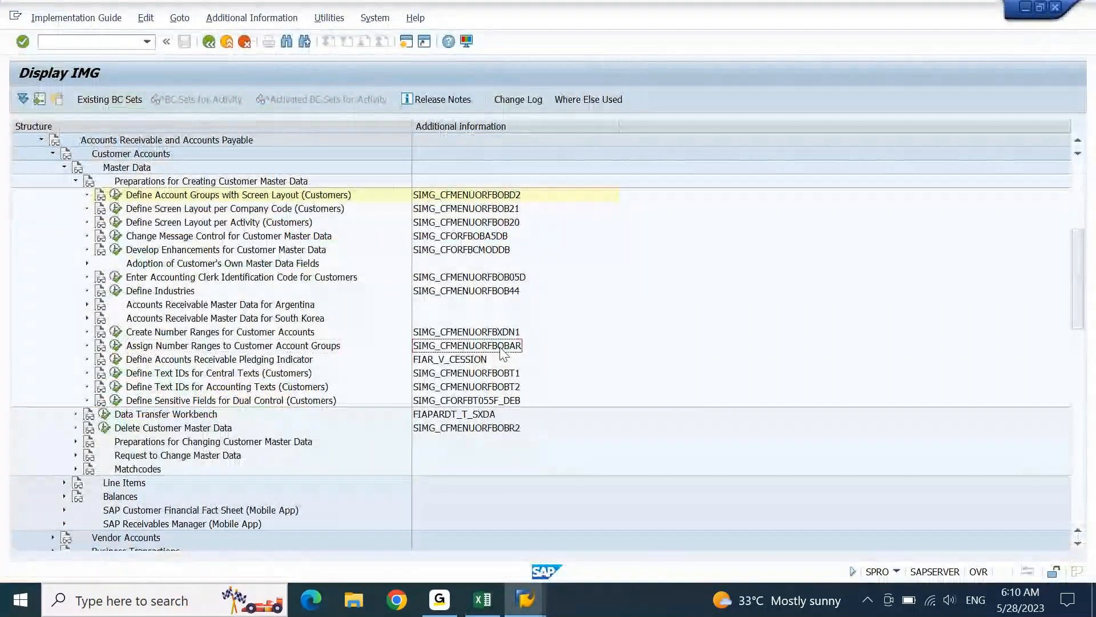
{"action": "left_click", "coordinate": [487, 599]}
{"action": "key", "text": "BackSpace"}
{"action": "type", "text": "R"}
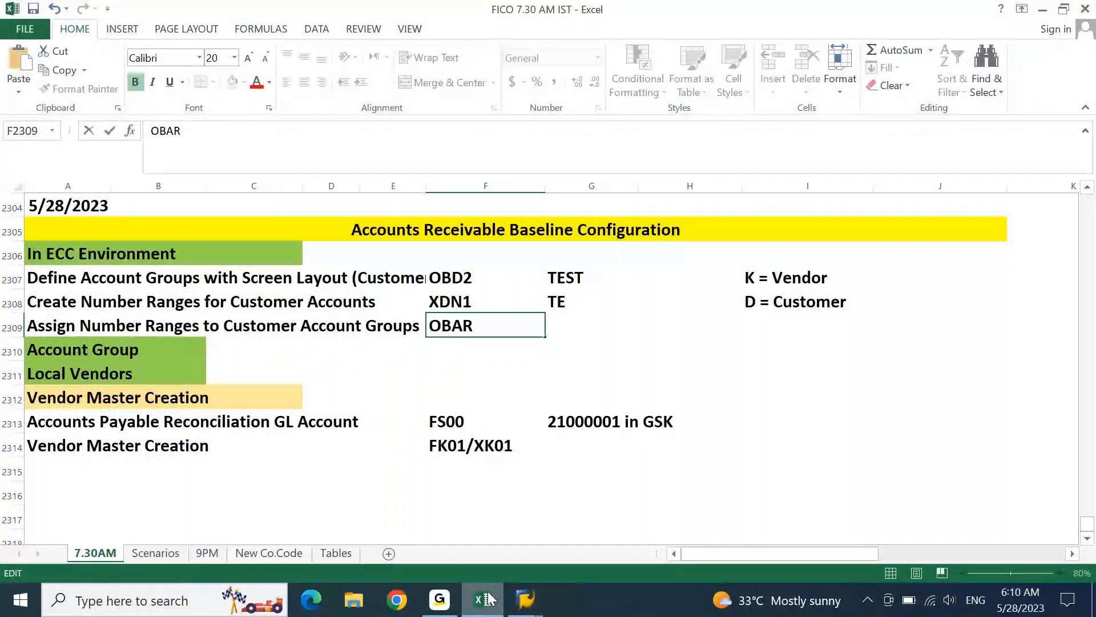
{"action": "key", "text": "Return"}
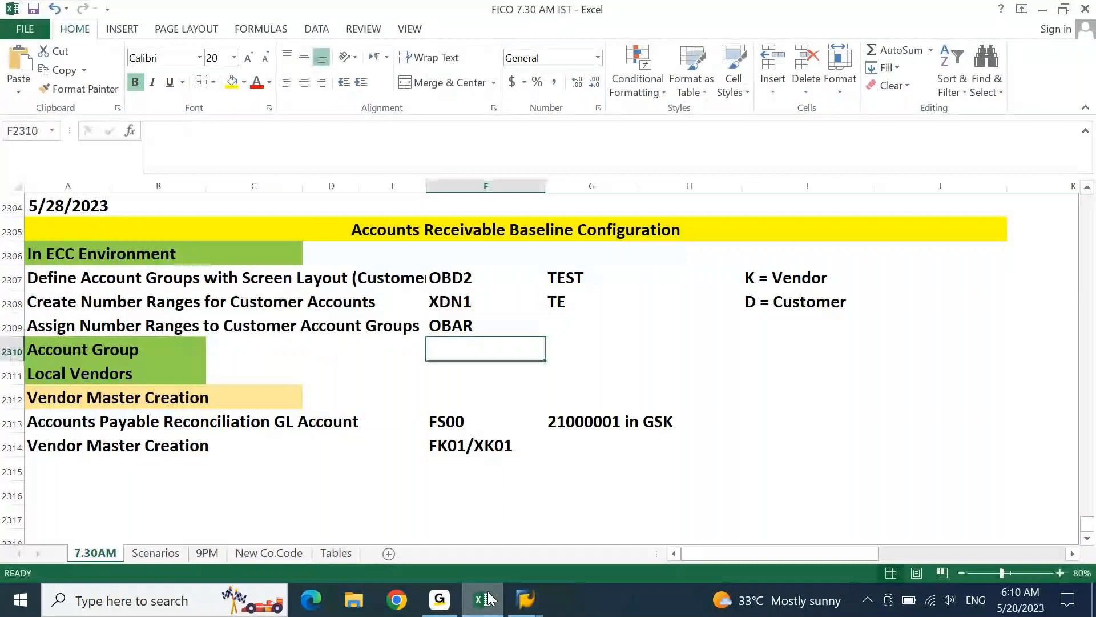
- Rename the Local Vendors heading to Local Customers
{"action": "key", "text": "Home"}
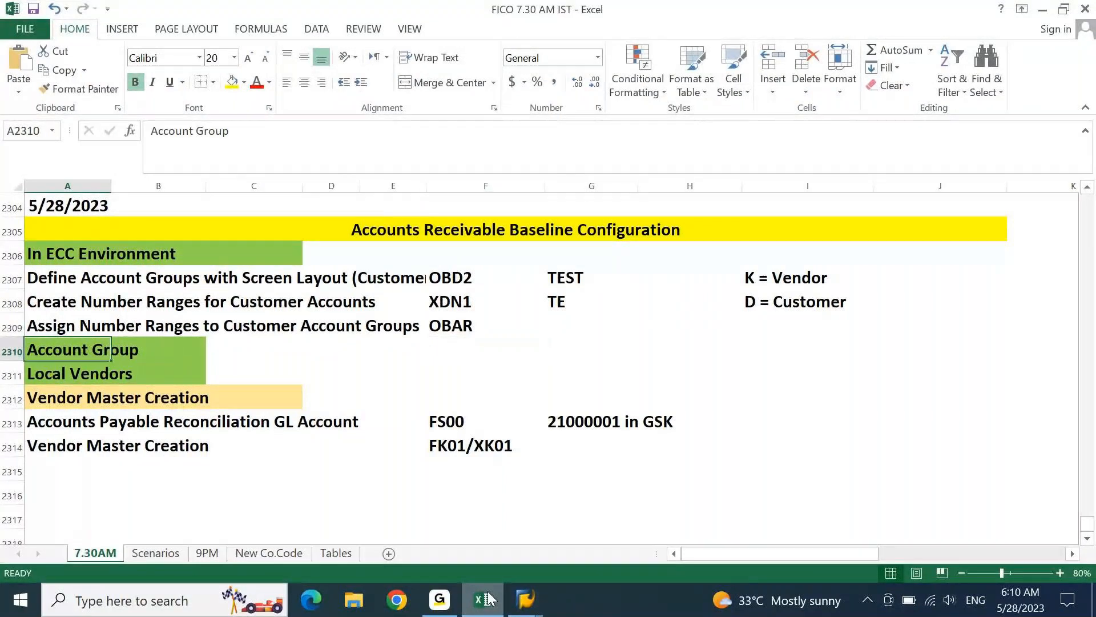
{"action": "key", "text": "Down"}
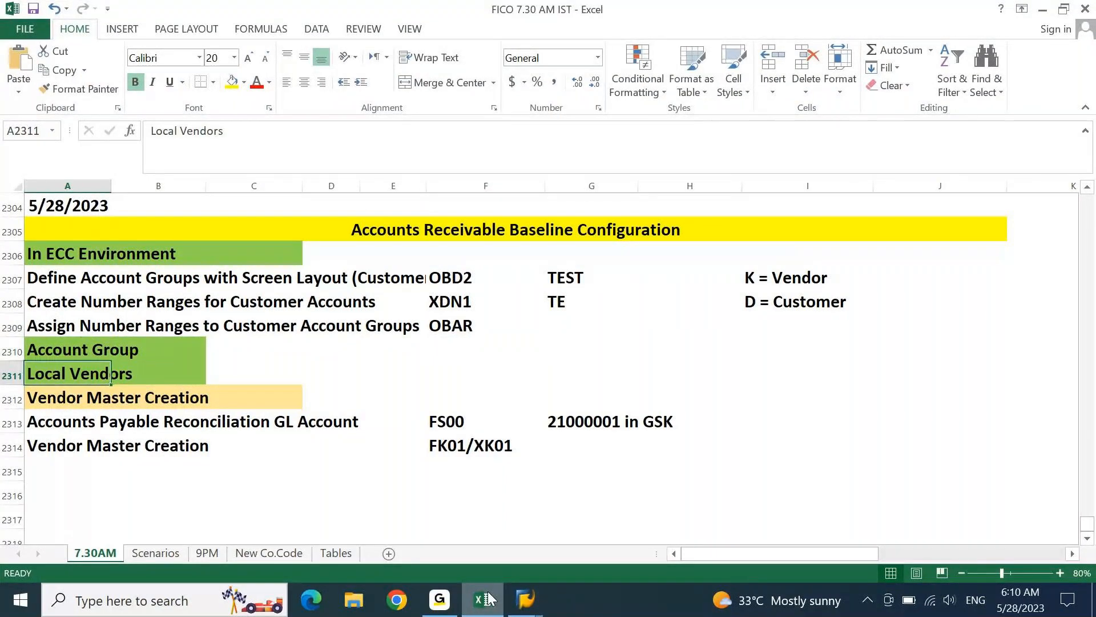
{"action": "key", "text": "F2"}
{"action": "key", "text": "ctrl+shift+Left"}
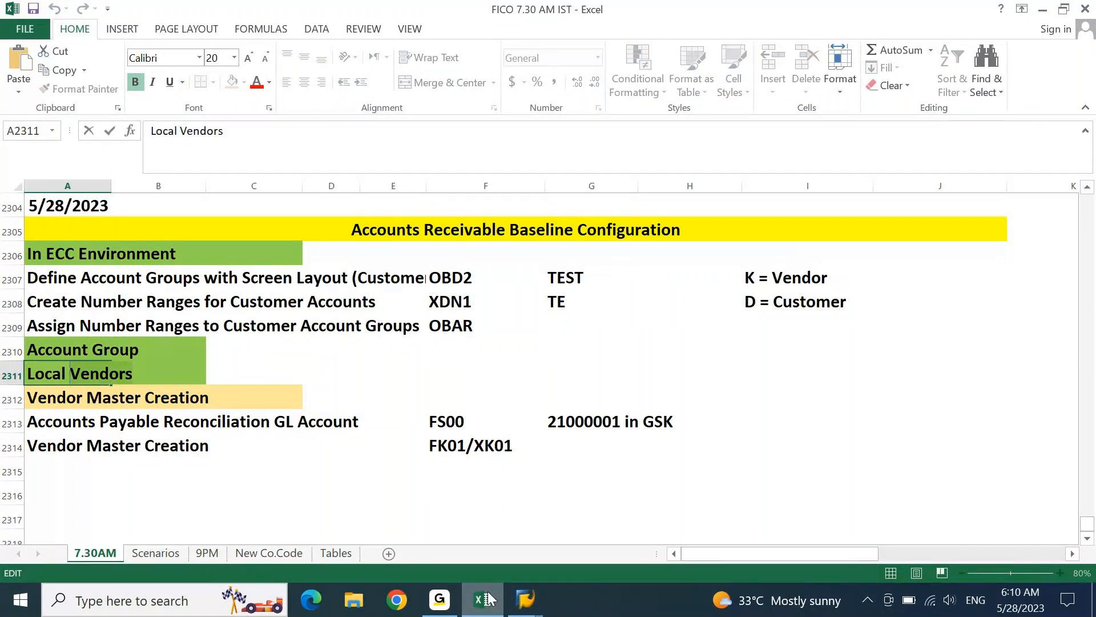
{"action": "type", "text": "Customers"}
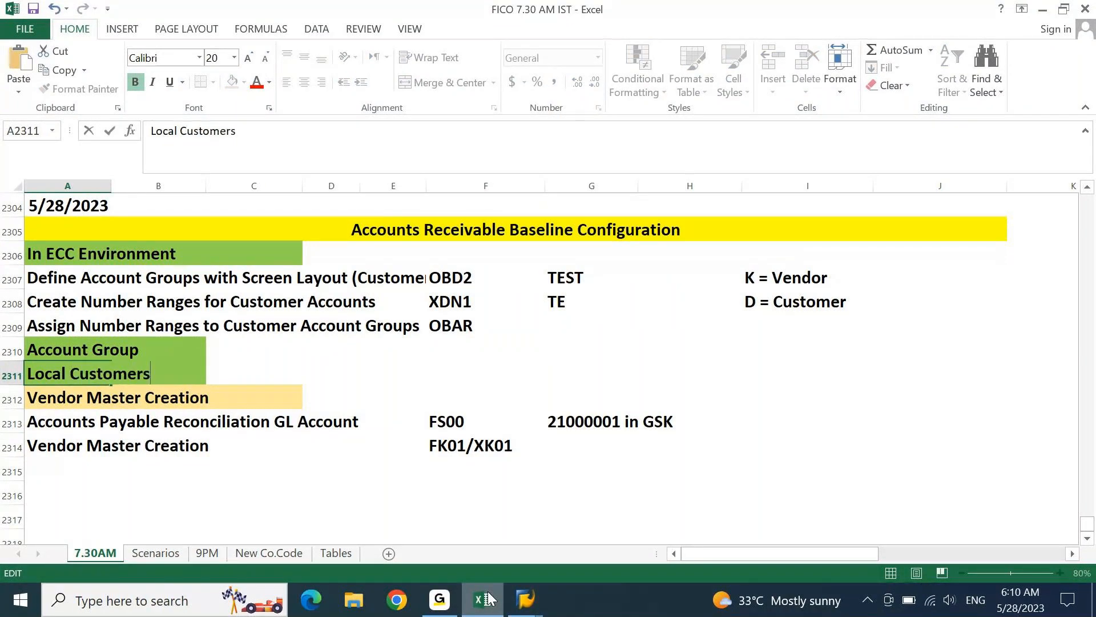
{"action": "key", "text": "Return"}
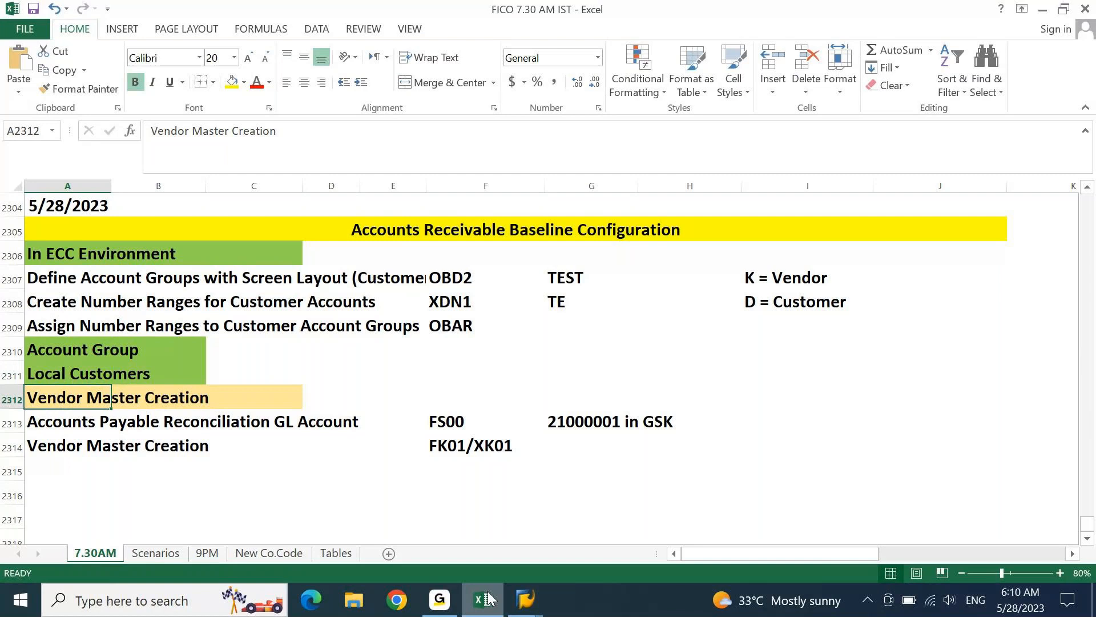
- Rename the Vendor Master Creation heading to Customer Master Creation
{"action": "key", "text": "F2"}
{"action": "key", "text": "Left"}
{"action": "key", "text": "ctrl+Left"}
{"action": "key", "text": "ctrl+Left"}
{"action": "key", "text": "Left"}
{"action": "key", "text": "shift+Home"}
{"action": "type", "text": "Customer"}
{"action": "key", "text": "Return"}
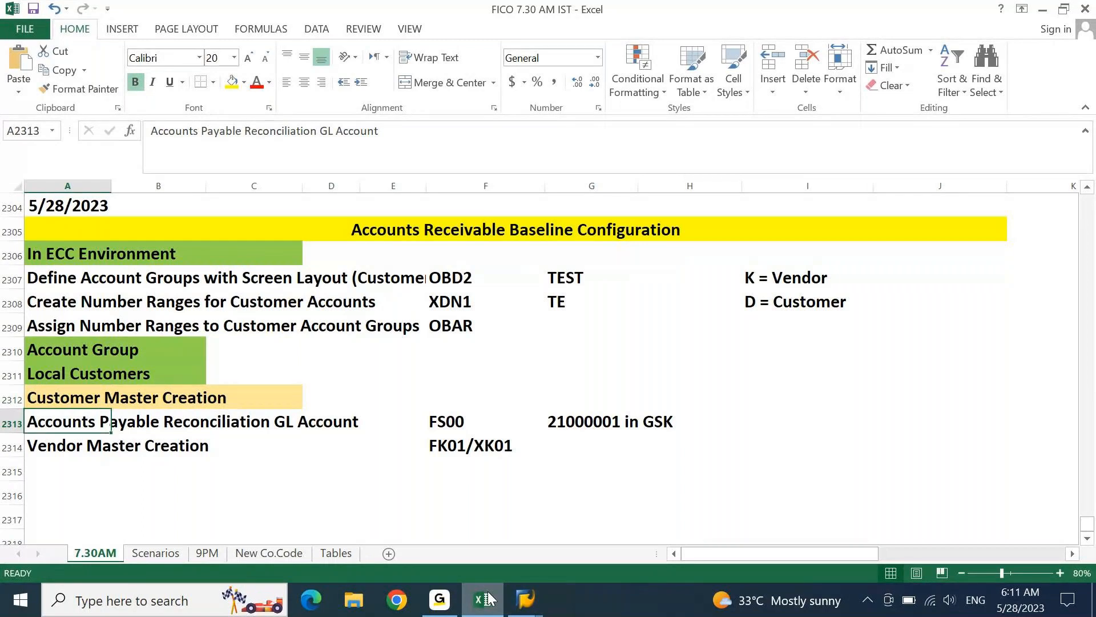
- Change the reconciliation row text to Accounts Receivable Reconciliation GL Account
{"action": "key", "text": "F2"}
{"action": "key", "text": "ctrl+Left"}
{"action": "key", "text": "ctrl+Left"}
{"action": "key", "text": "ctrl+Left"}
{"action": "key", "text": "ctrl+Left"}
{"action": "key", "text": "shift+Right"}
{"action": "key", "text": "shift+Right"}
{"action": "key", "text": "shift+Right"}
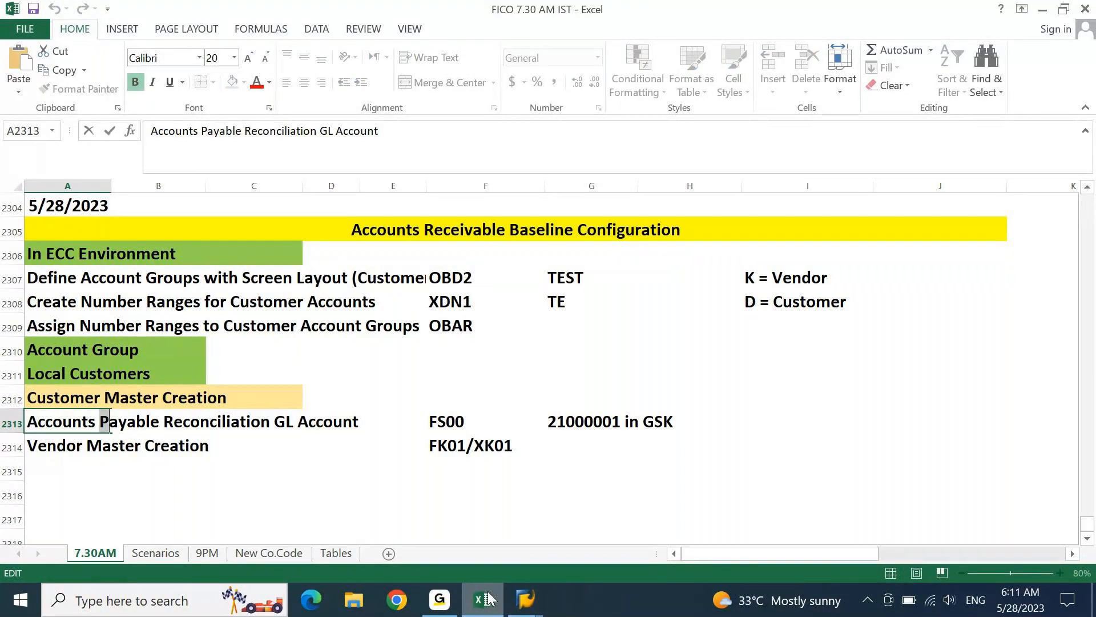
{"action": "type", "text": "Rece"}
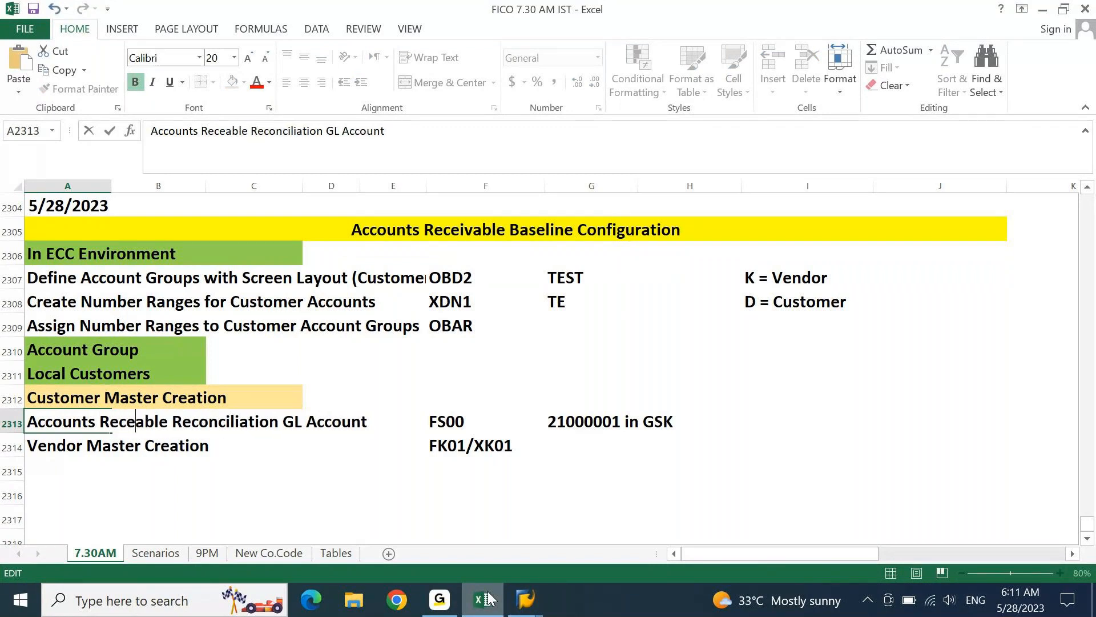
{"action": "type", "text": "iv"}
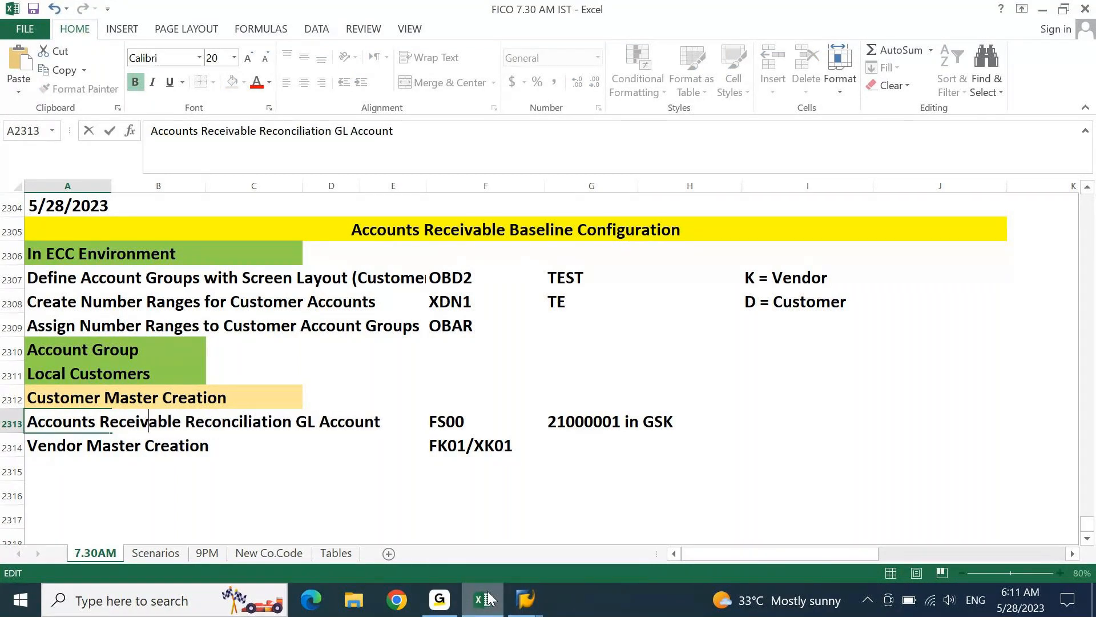
{"action": "key", "text": "Return"}
- Clear the 21000001 GSK note in G2313 and relabel row 2314 as Customer Master Creation
{"action": "key", "text": "Up"}
{"action": "key", "text": "ctrl+Right"}
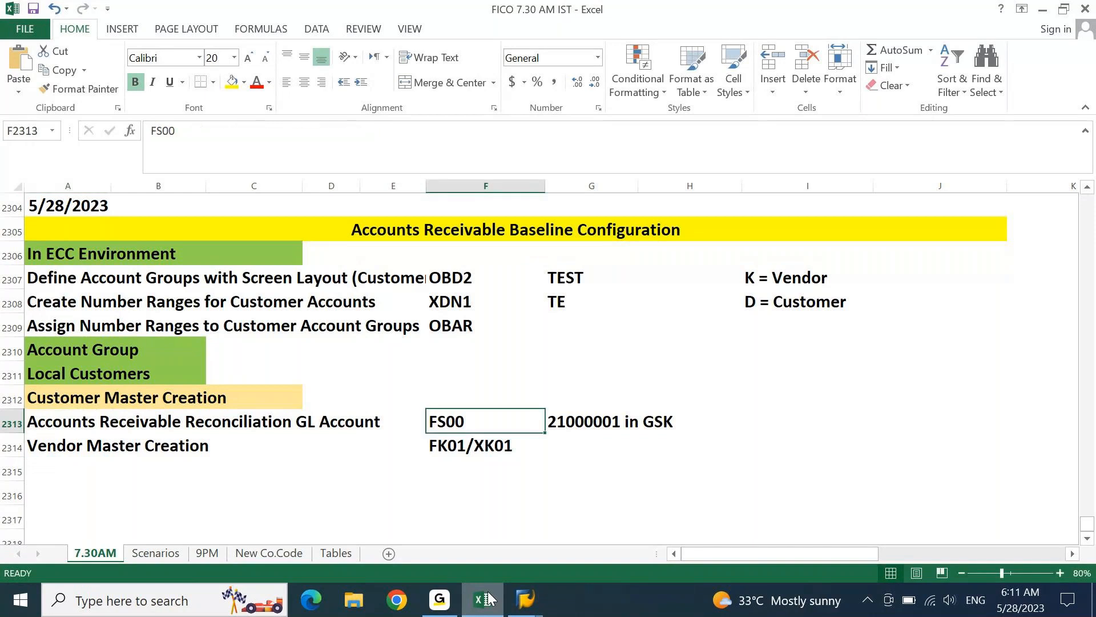
{"action": "key", "text": "Right"}
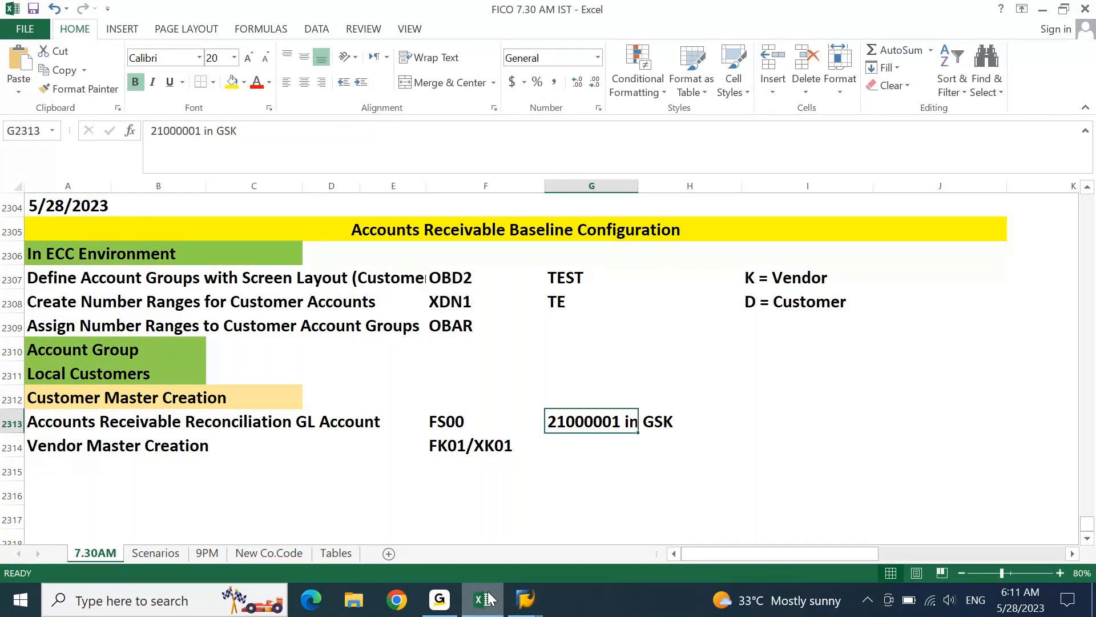
{"action": "key", "text": "Delete"}
{"action": "key", "text": "Return"}
{"action": "key", "text": "F2"}
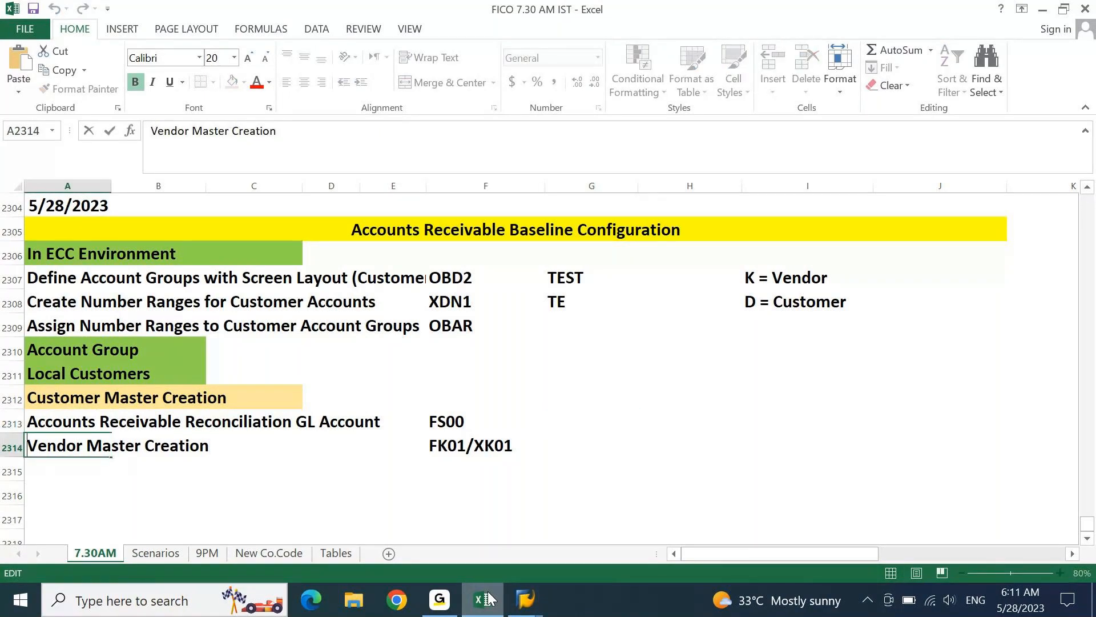
{"action": "key", "text": "ctrl+shift+Right"}
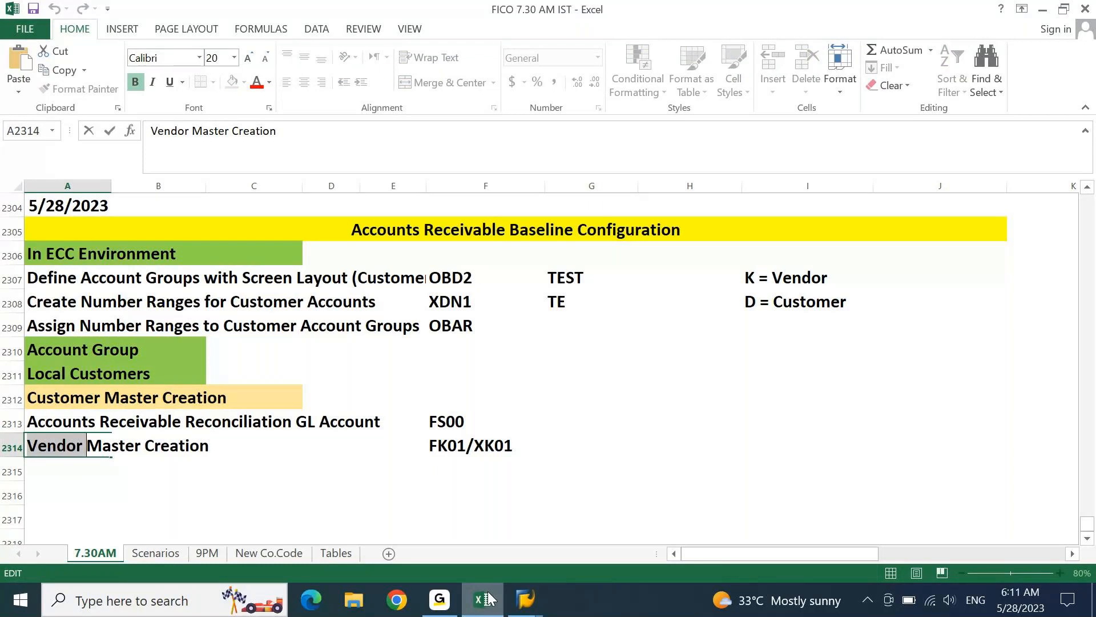
{"action": "type", "text": "Customer"}
{"action": "key", "text": "Return"}
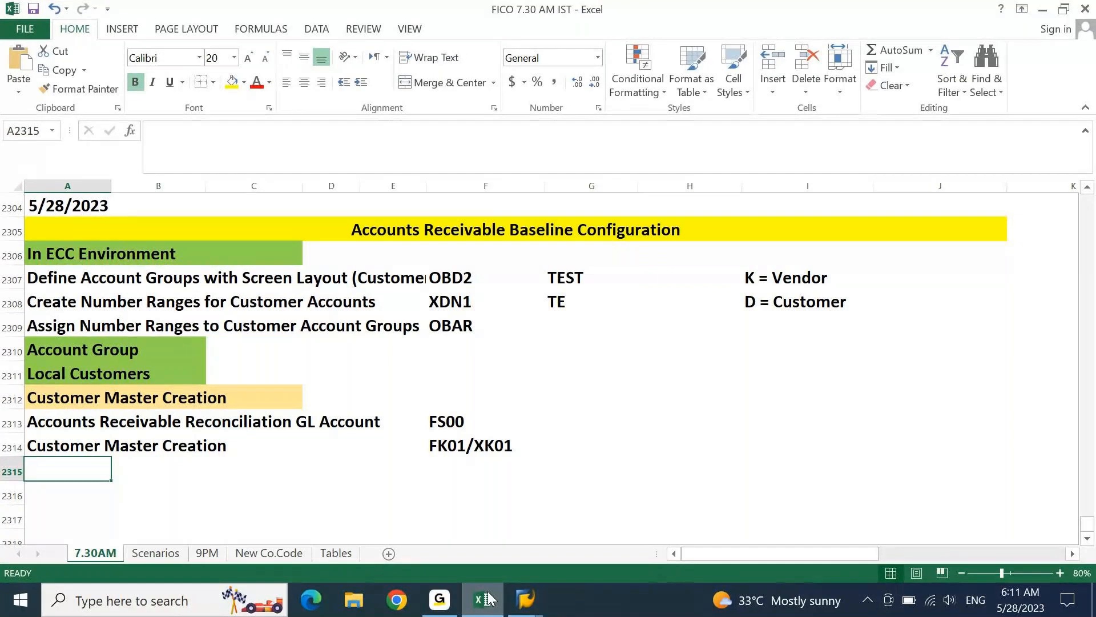
- Change row 2314's transaction codes from FK01/XK01 to FD01/XD01, then return to SAP
{"action": "key", "text": "Up"}
{"action": "key", "text": "ctrl+Right"}
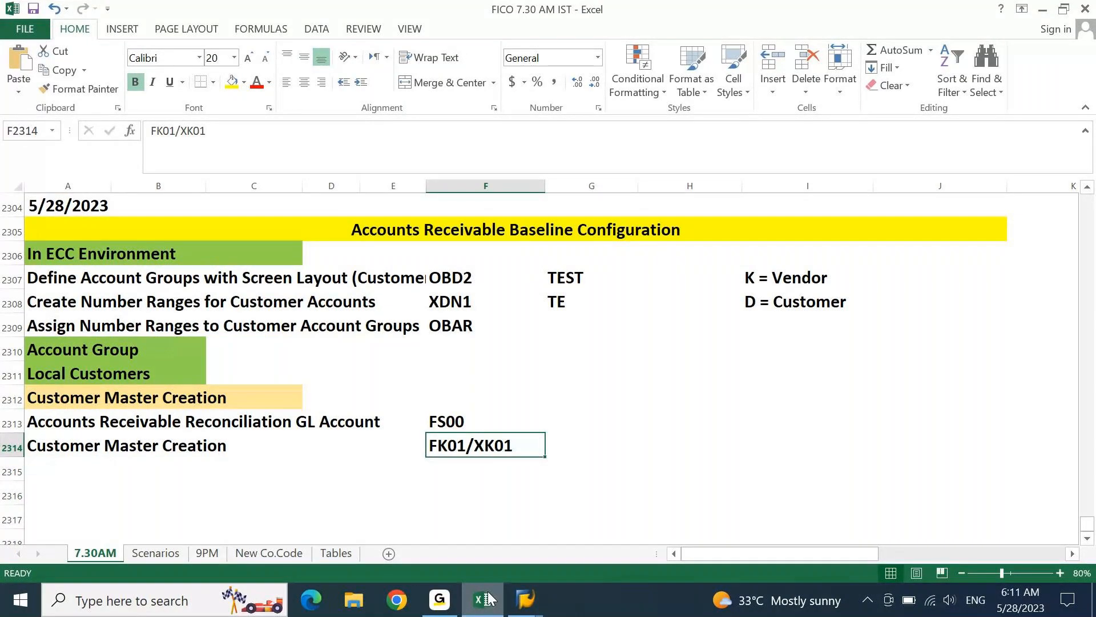
{"action": "left_click", "coordinate": [750, 279]}
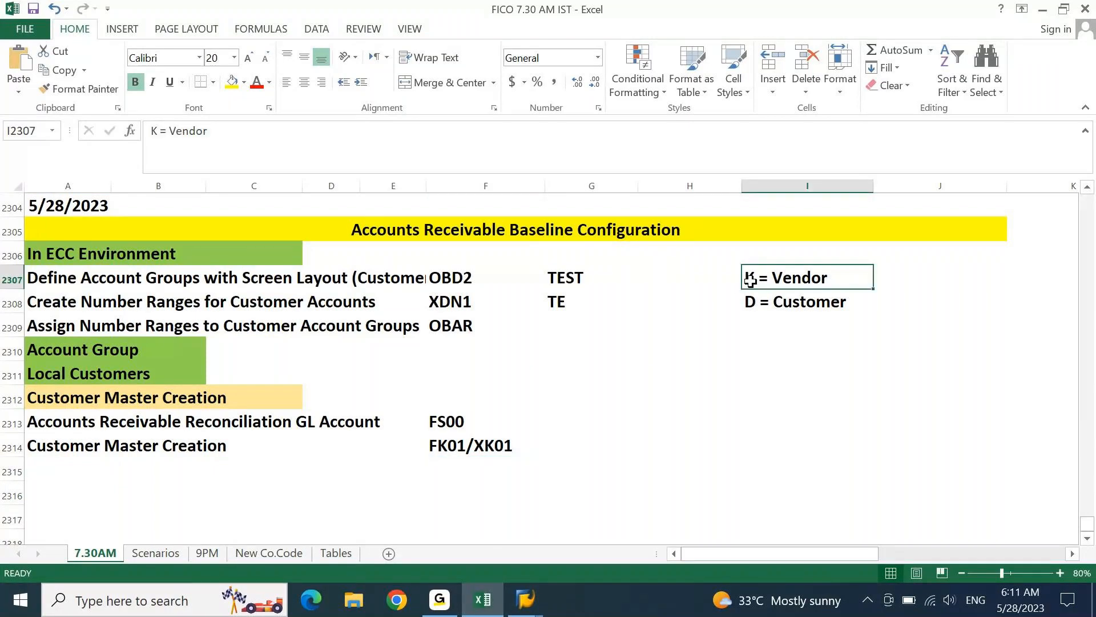
{"action": "left_click", "coordinate": [440, 447]}
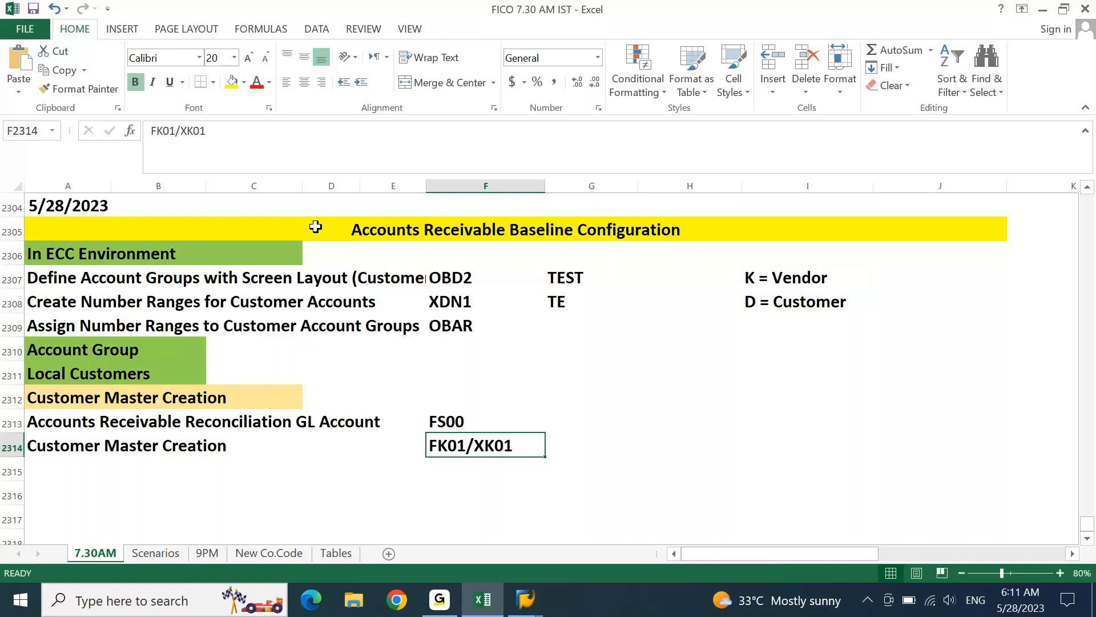
{"action": "left_click", "coordinate": [169, 131]}
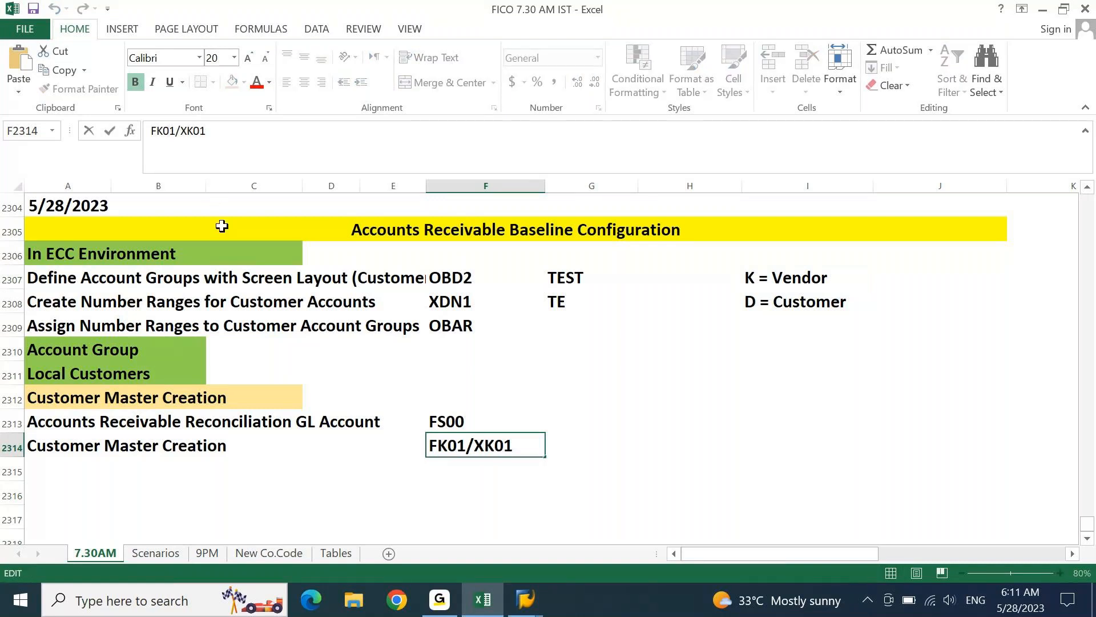
{"action": "key", "text": "BackSpace"}
{"action": "type", "text": "D"}
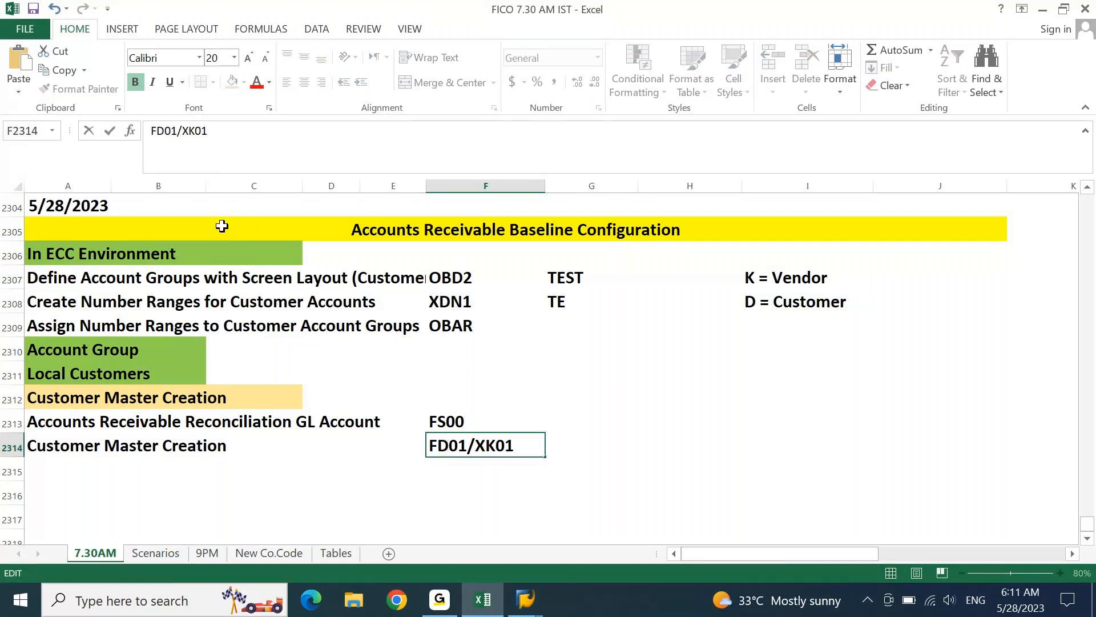
{"action": "key", "text": "shift+Left"}
{"action": "type", "text": "D"}
{"action": "key", "text": "Return"}
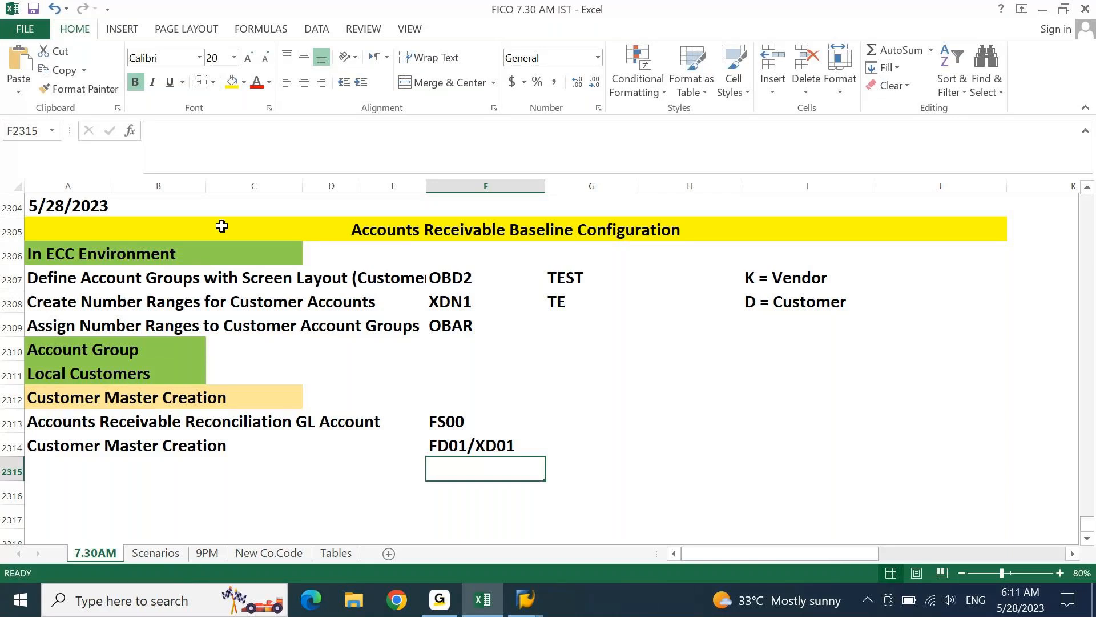
{"action": "key", "text": "alt+Tab"}
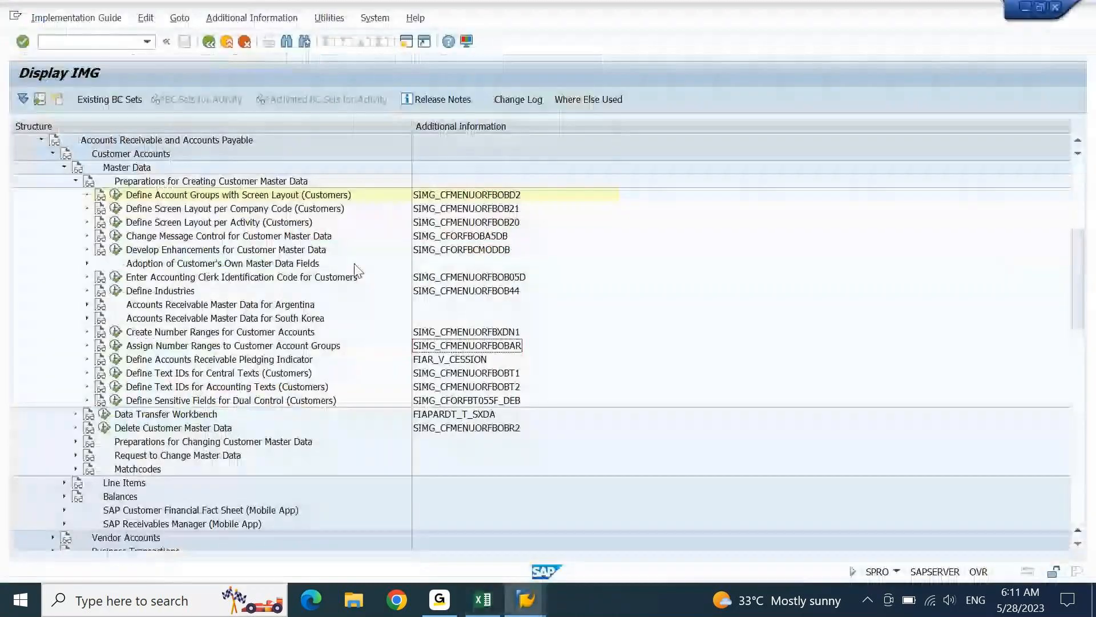
- Run Define Account Groups (Customers), add group TEST meaning 'TEST: Local Customers', and save
{"action": "left_click", "coordinate": [206, 196]}
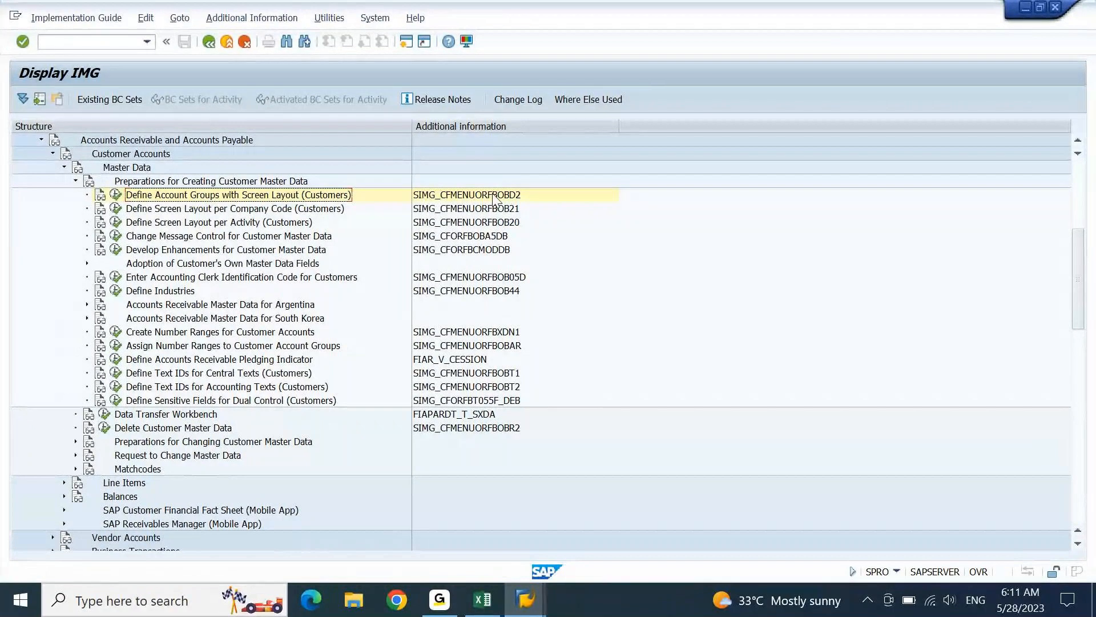
{"action": "left_click", "coordinate": [116, 195]}
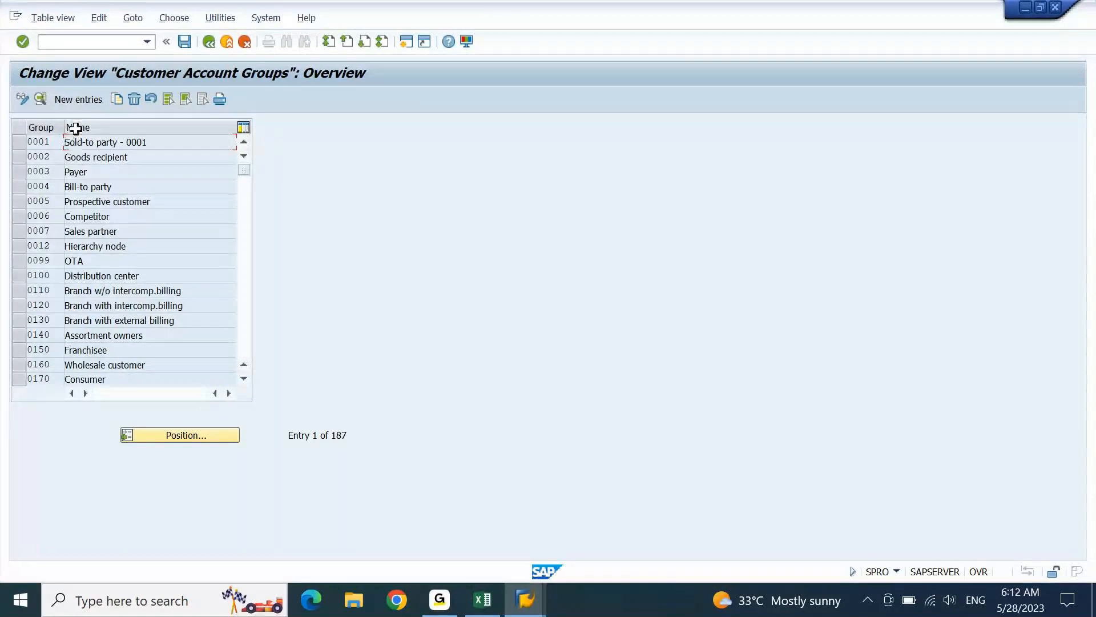
{"action": "left_click", "coordinate": [80, 103]}
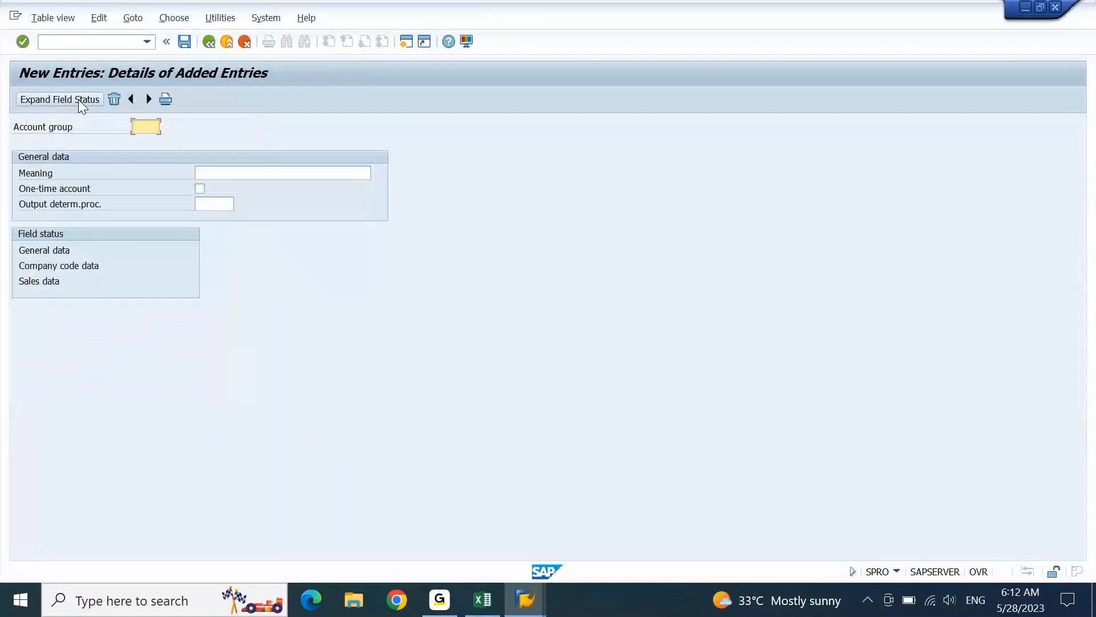
{"action": "key", "text": "Tab"}
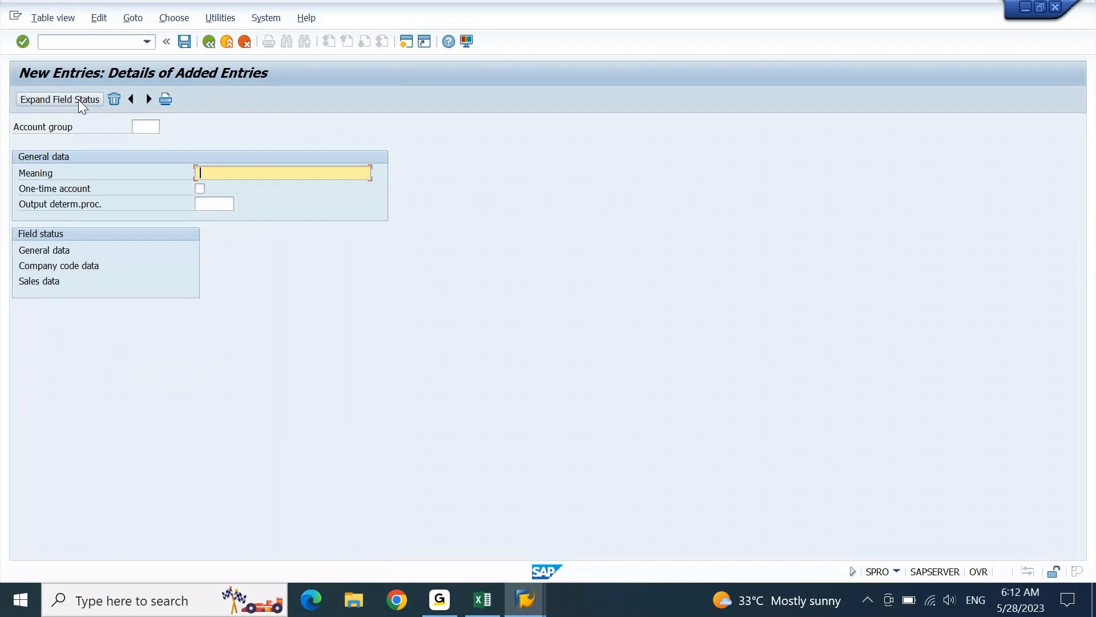
{"action": "type", "text": "TEST: Local Customers"}
{"action": "key", "text": "Return"}
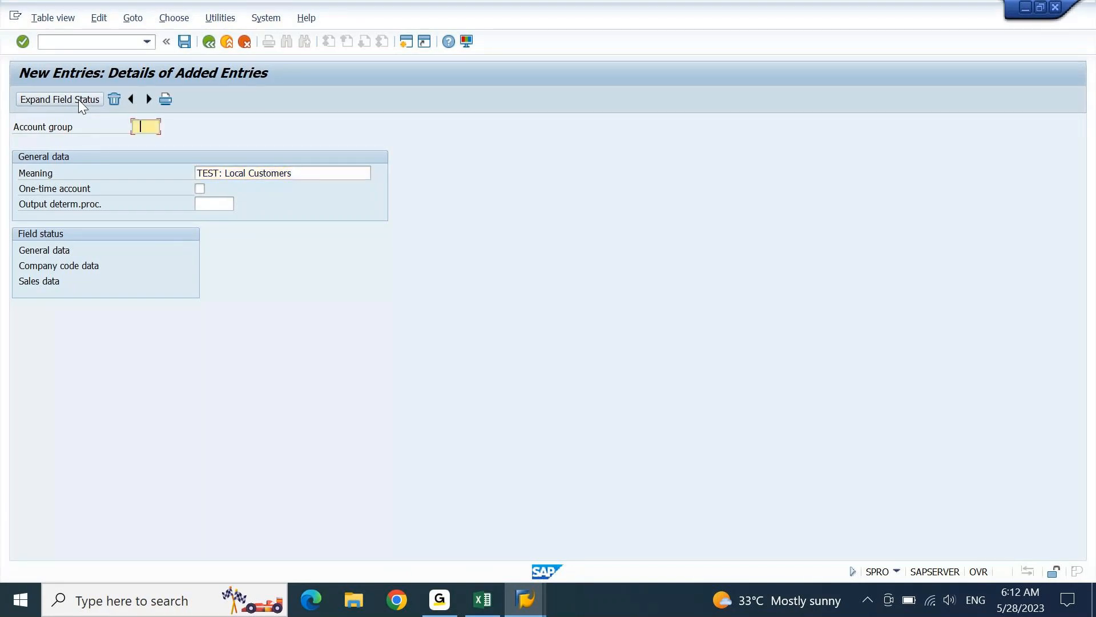
{"action": "type", "text": "TEST"}
{"action": "key", "text": "Return"}
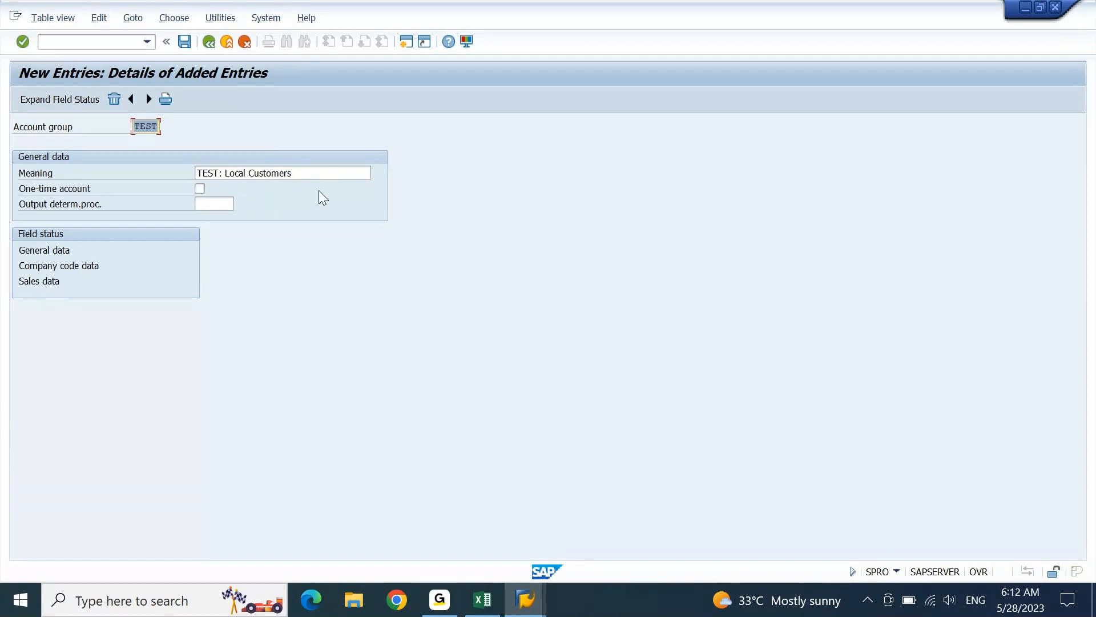
{"action": "left_click", "coordinate": [184, 41]}
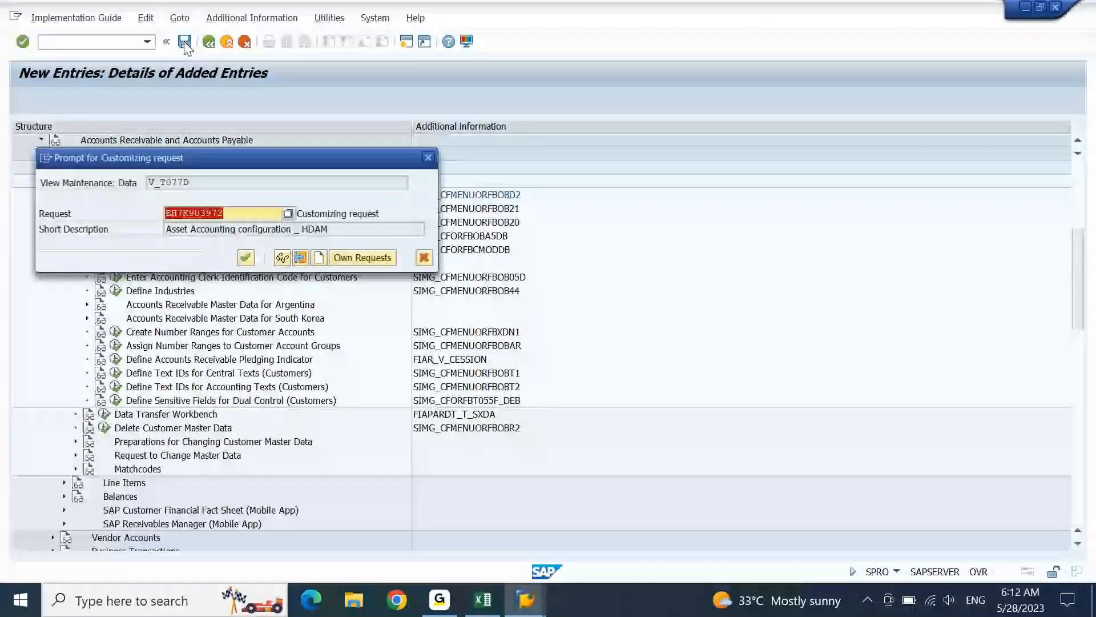
- Accept the proposed customizing request to store account group TEST: Local Customers
{"action": "key", "text": "Return"}
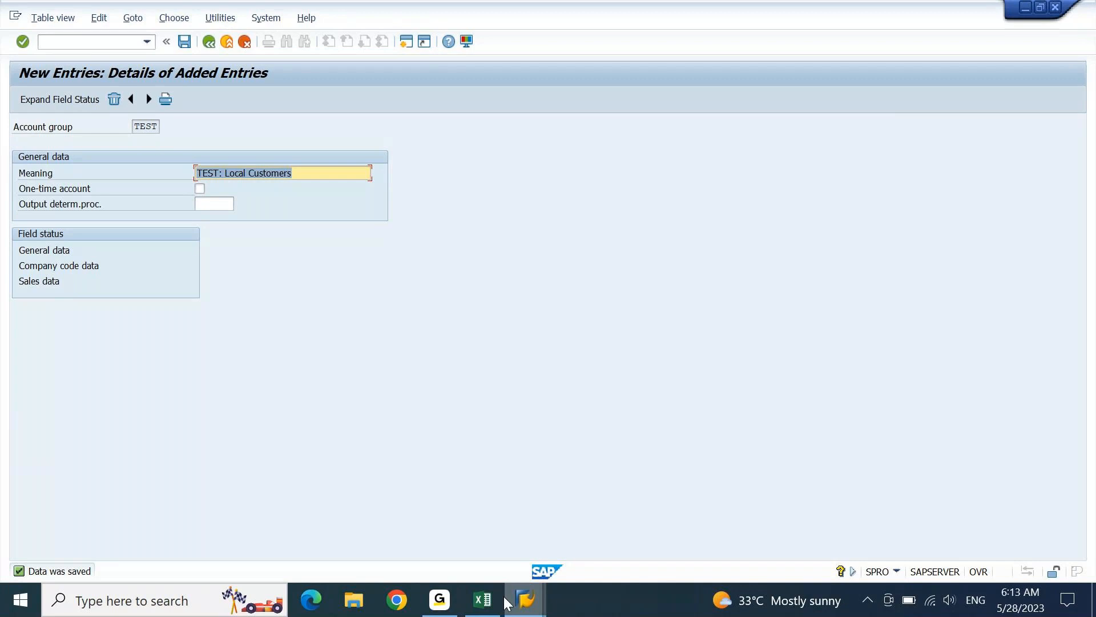
- Review the Excel notes for the TEST account group and TE number range (G2307, G2308)
{"action": "left_click", "coordinate": [485, 599]}
{"action": "left_click", "coordinate": [571, 279]}
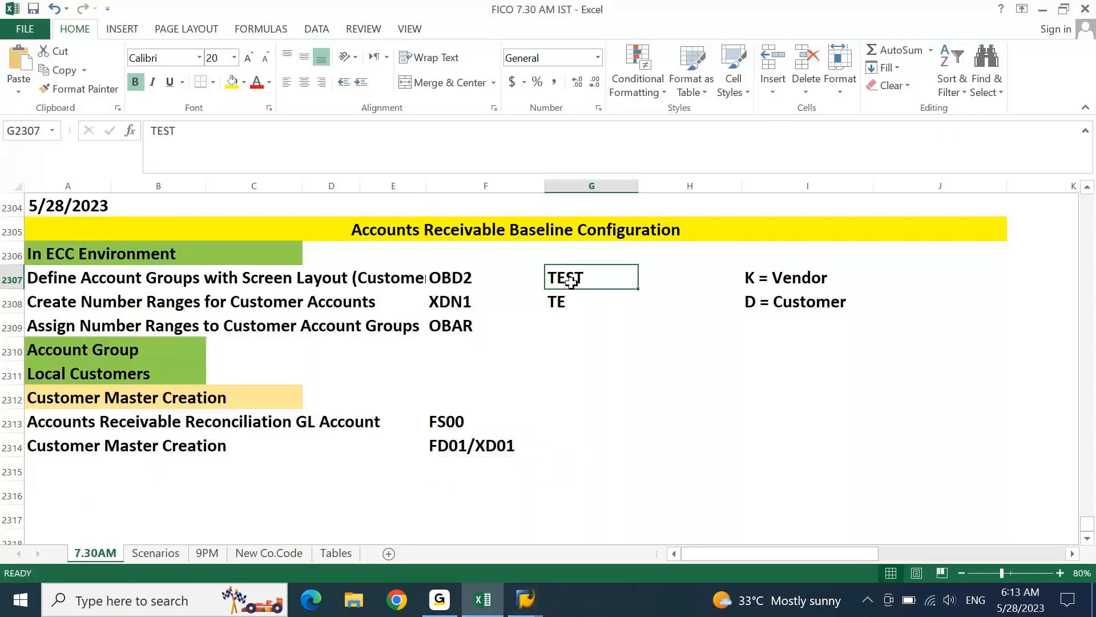
{"action": "left_click", "coordinate": [571, 297]}
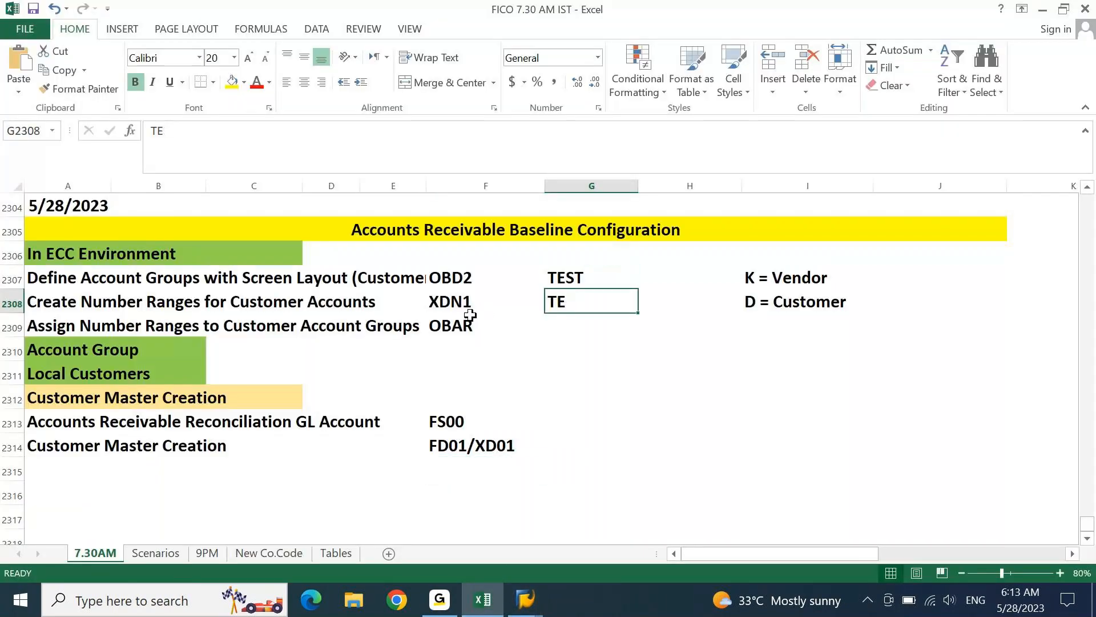
- Return to SAP and back out through the account groups overview to the IMG tree
{"action": "mouse_move", "coordinate": [526, 599]}
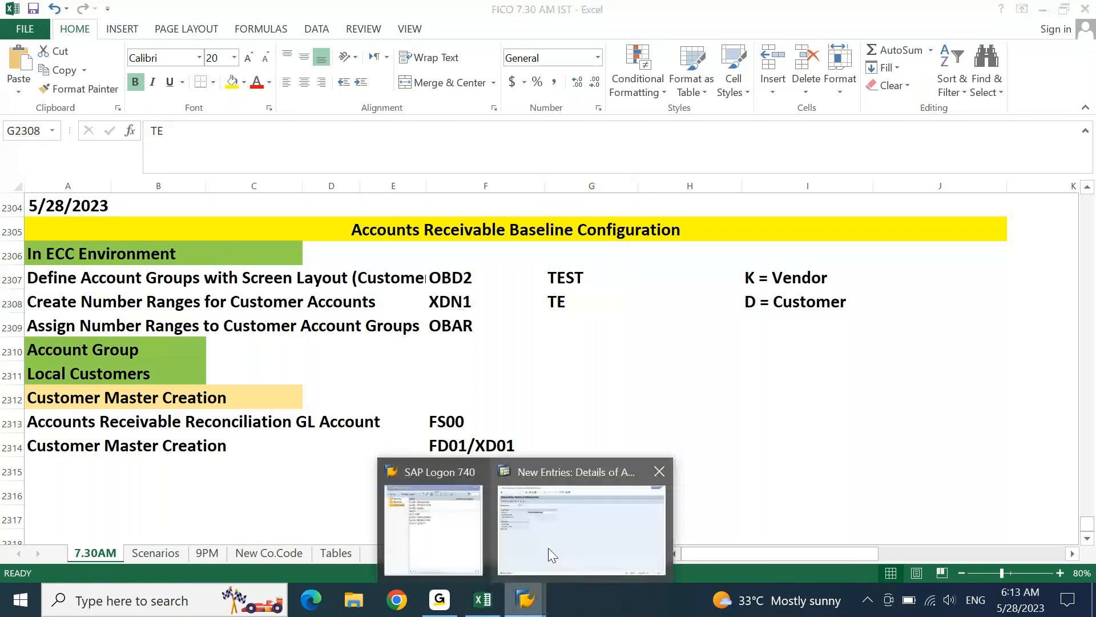
{"action": "left_click", "coordinate": [576, 543]}
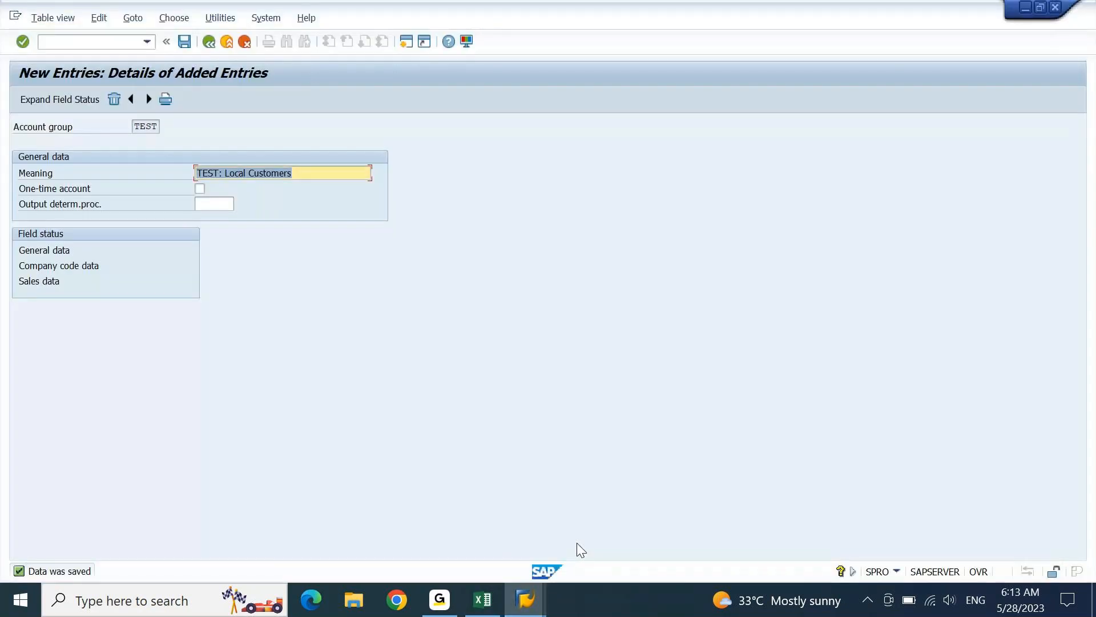
{"action": "key", "text": "F3"}
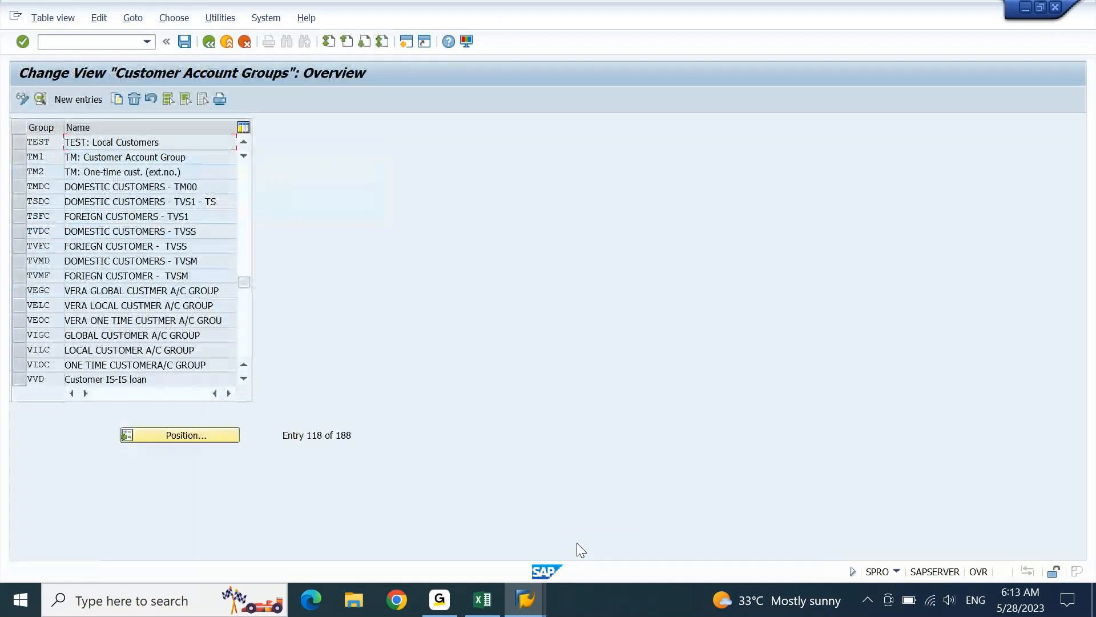
{"action": "key", "text": "F3"}
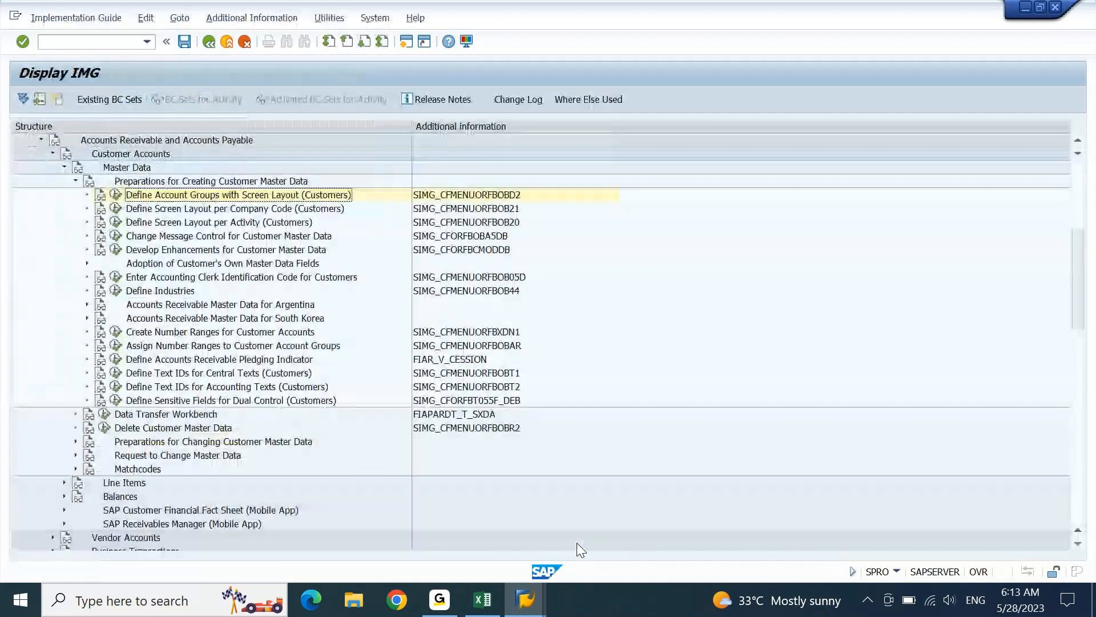
{"action": "left_click", "coordinate": [225, 333]}
{"action": "left_click", "coordinate": [116, 331]}
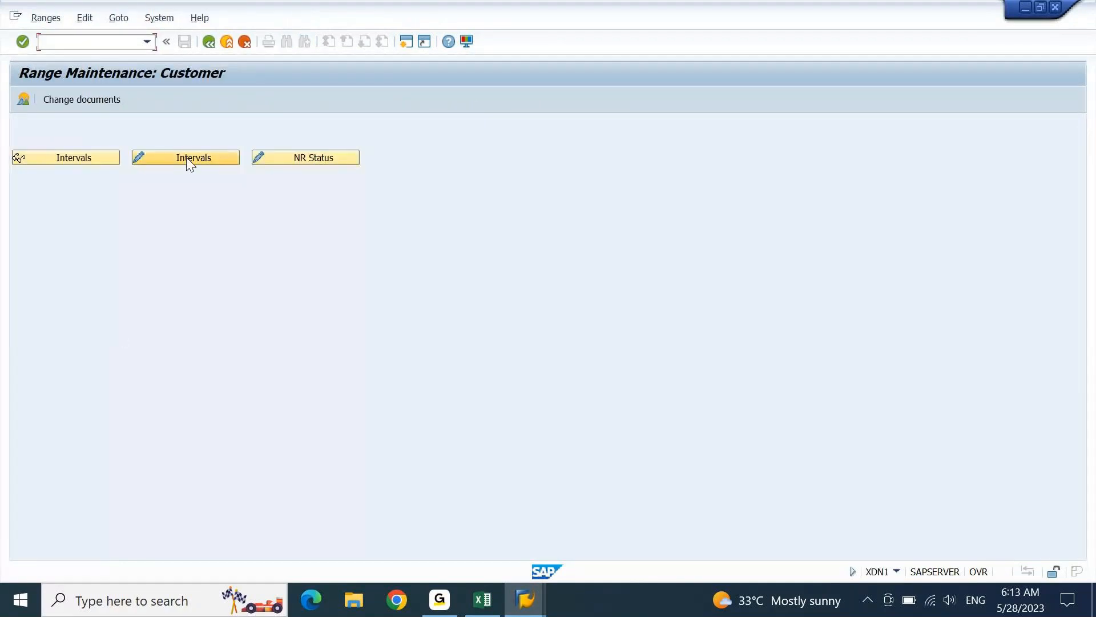
{"action": "left_click", "coordinate": [188, 162]}
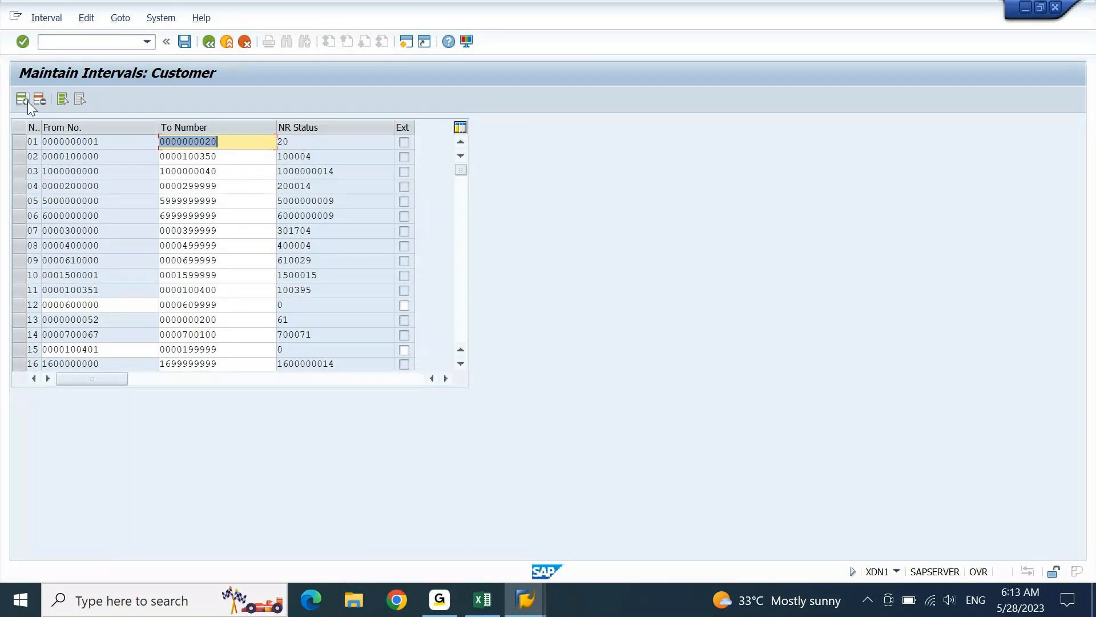
{"action": "left_click", "coordinate": [463, 299]}
{"action": "left_click", "coordinate": [464, 299]}
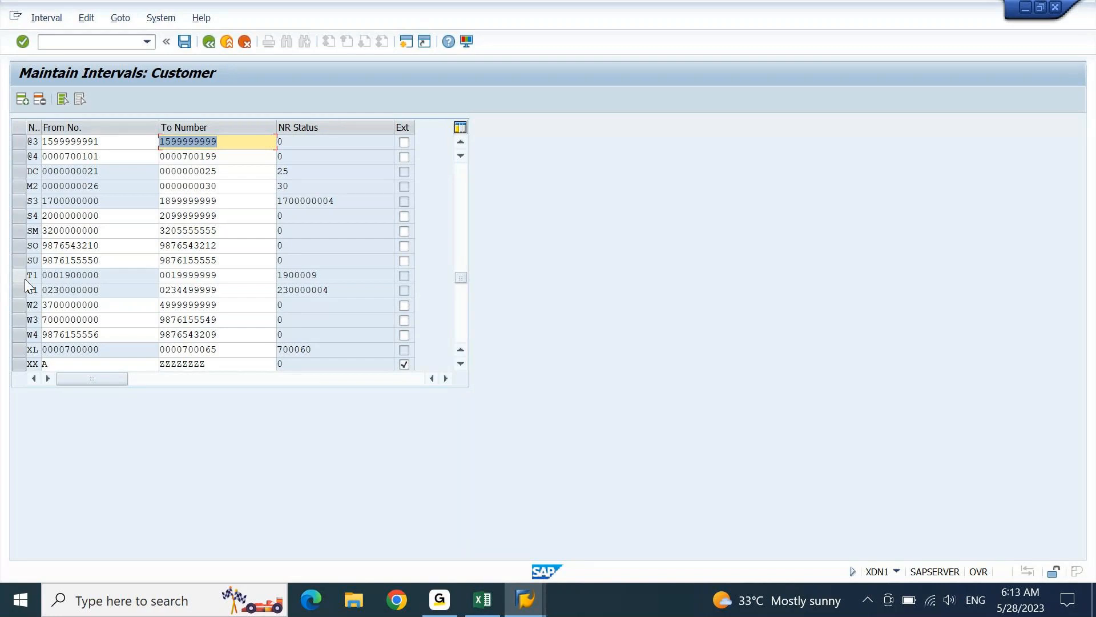
{"action": "left_click", "coordinate": [45, 18]}
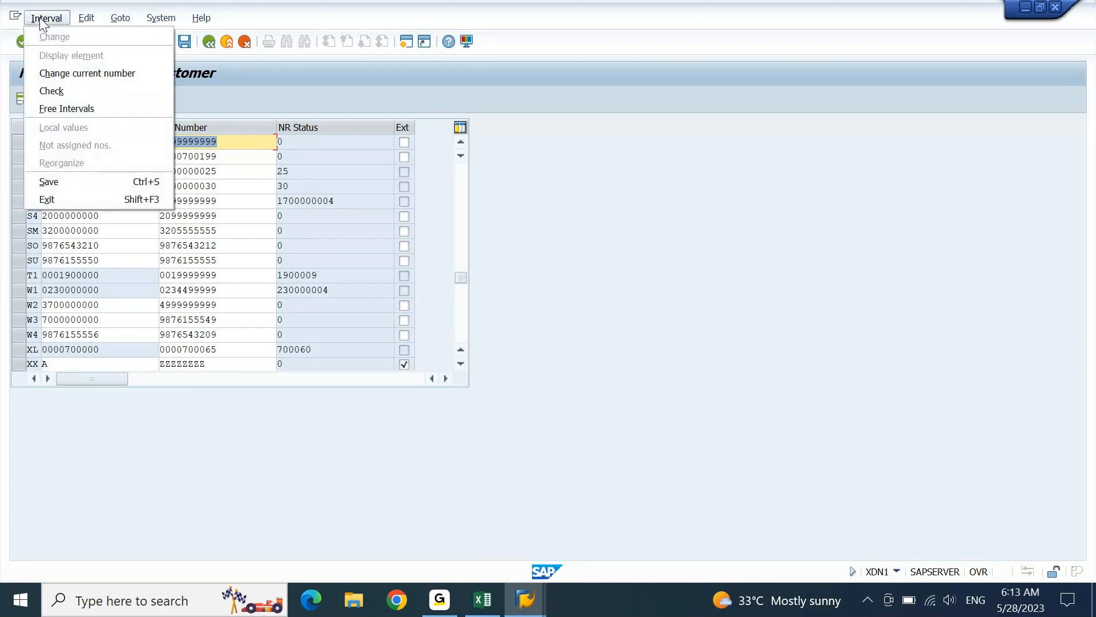
{"action": "left_click", "coordinate": [65, 108]}
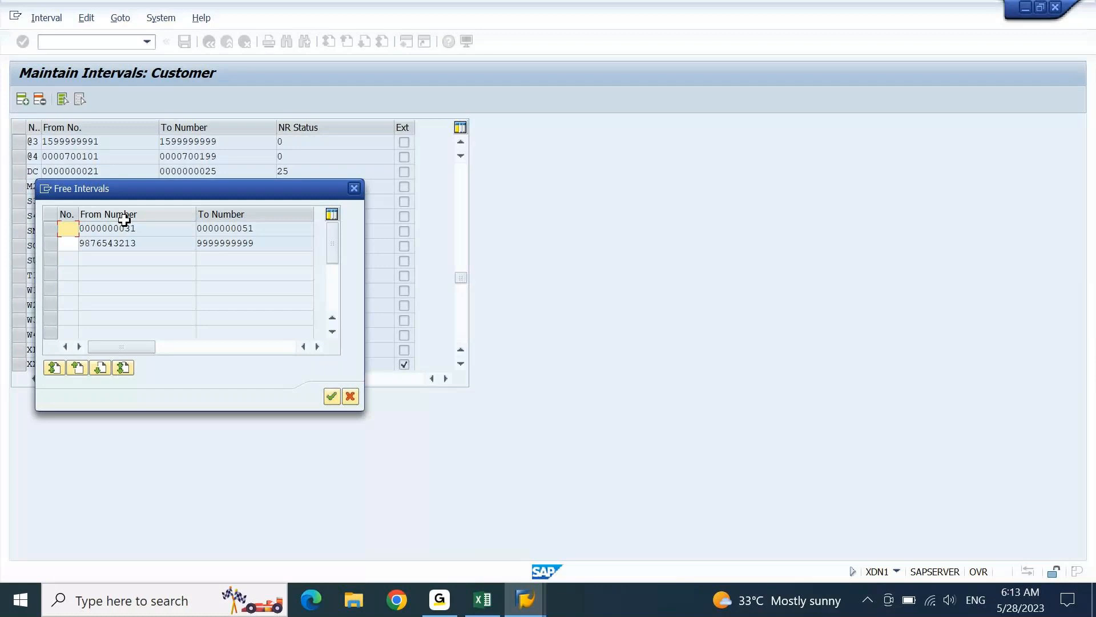
{"action": "left_click", "coordinate": [50, 227]}
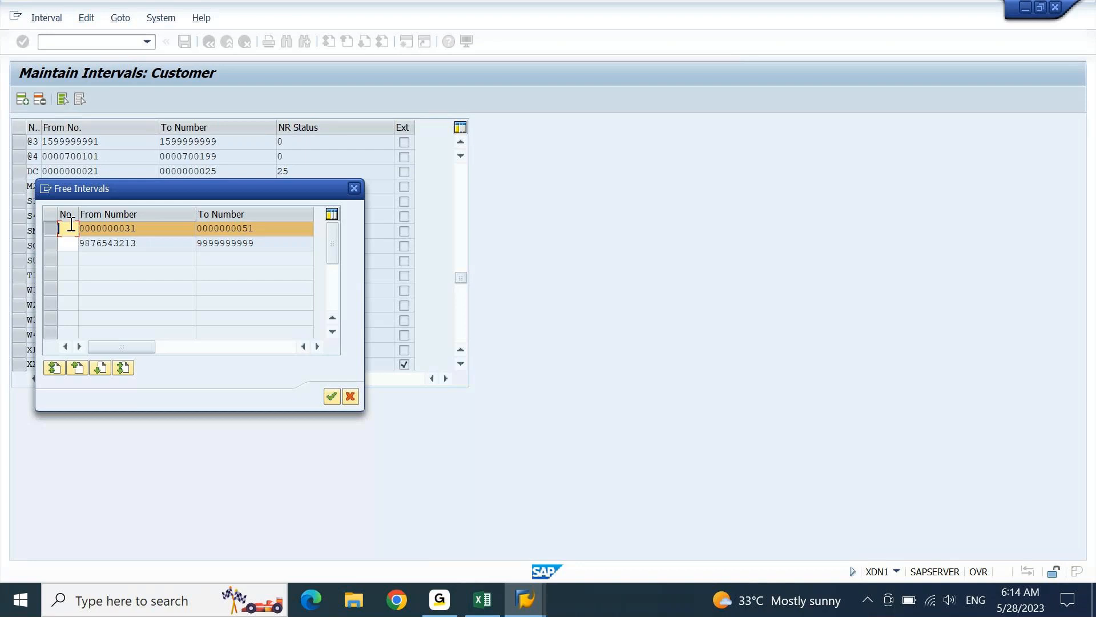
{"action": "type", "text": "TE"}
{"action": "left_click", "coordinate": [360, 186]}
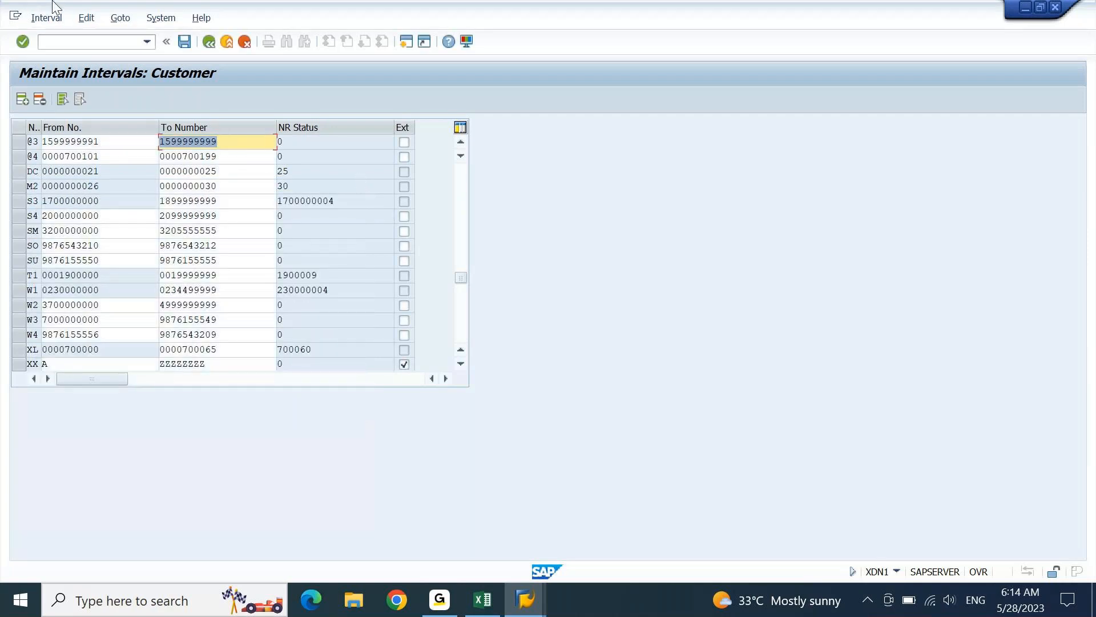
{"action": "left_click", "coordinate": [35, 18]}
{"action": "left_click", "coordinate": [51, 104]}
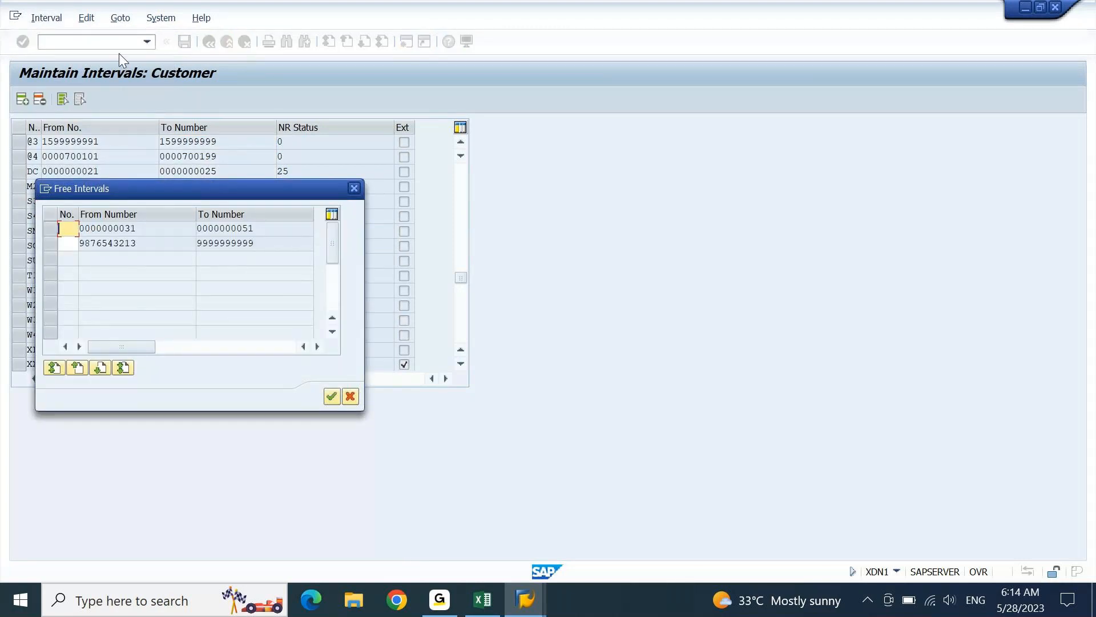
{"action": "left_click_drag", "start_coordinate": [192, 190], "coordinate": [423, 102]}
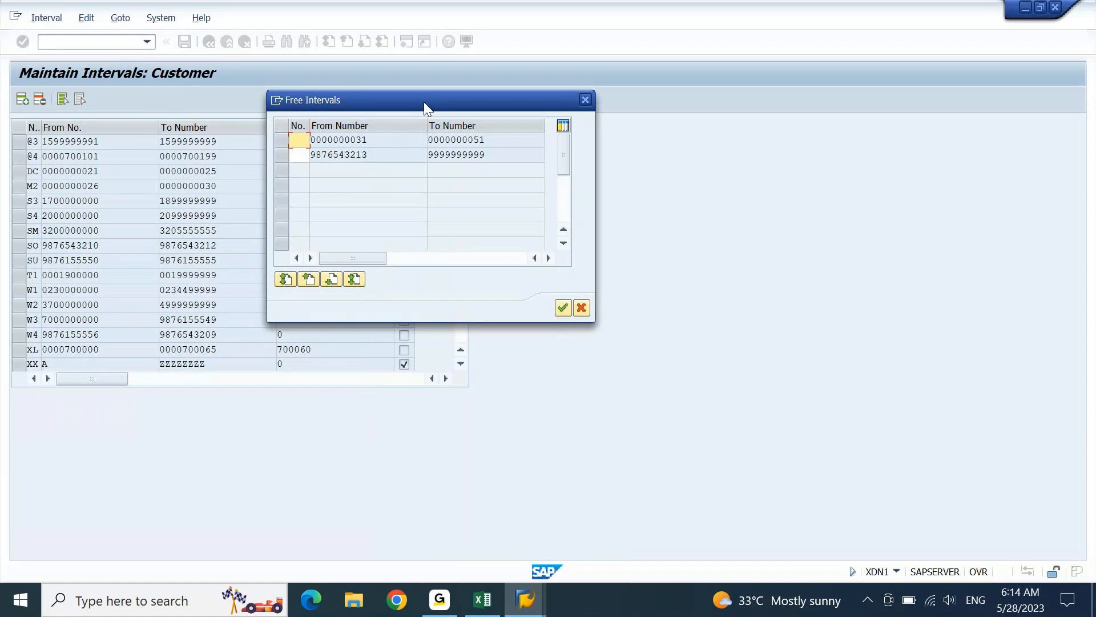
{"action": "left_click", "coordinate": [586, 100]}
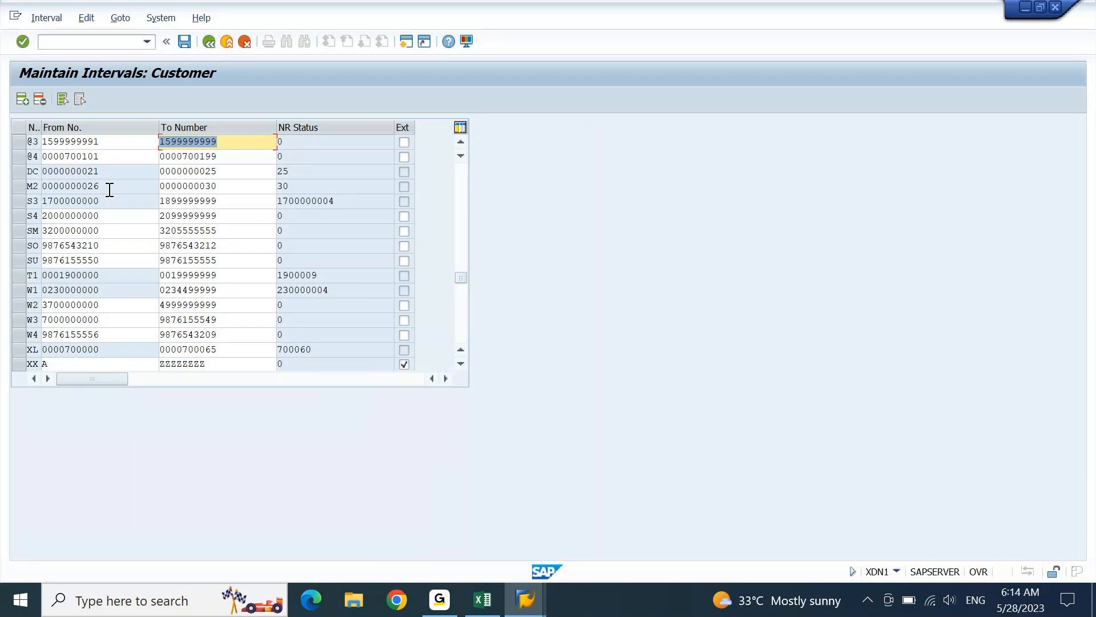
{"action": "left_click", "coordinate": [101, 159]}
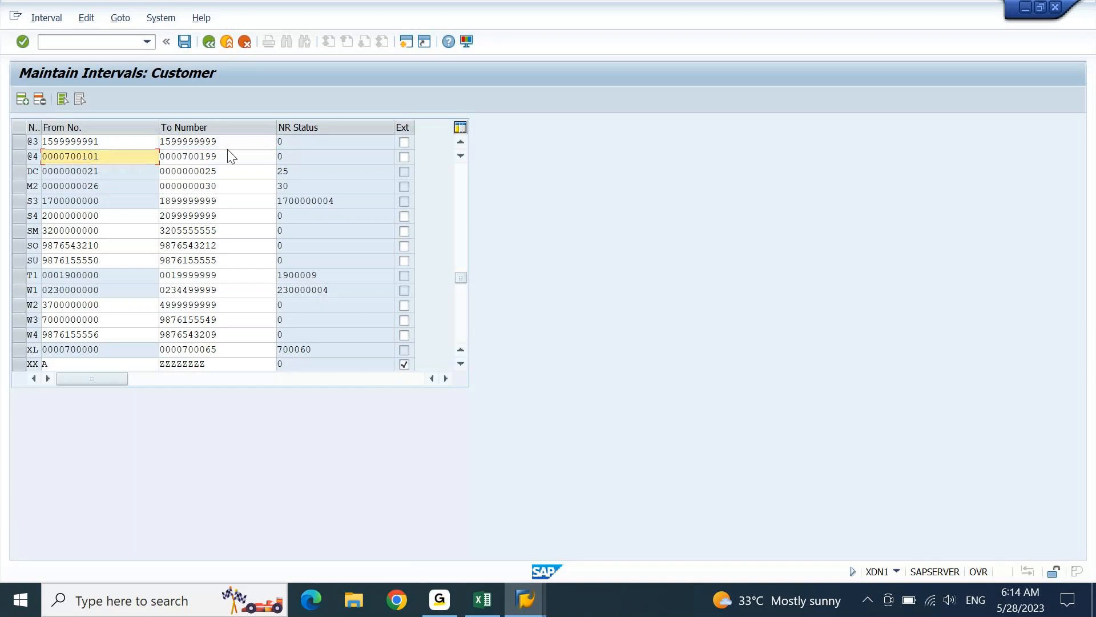
{"action": "left_click_drag", "start_coordinate": [114, 217], "coordinate": [26, 235]}
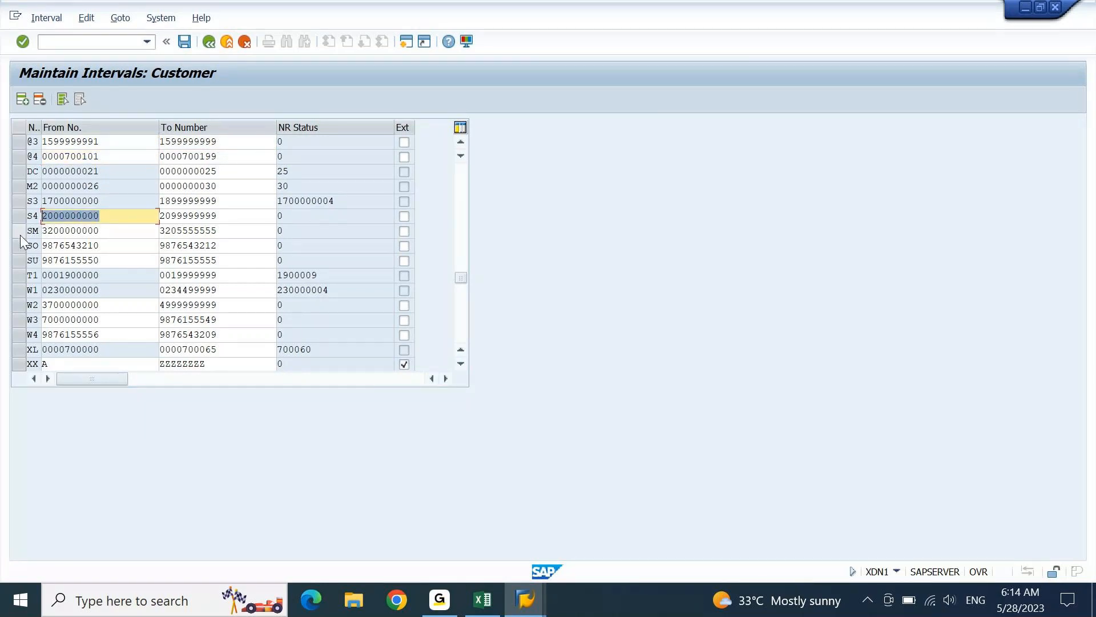
{"action": "left_click_drag", "start_coordinate": [234, 214], "coordinate": [101, 230]}
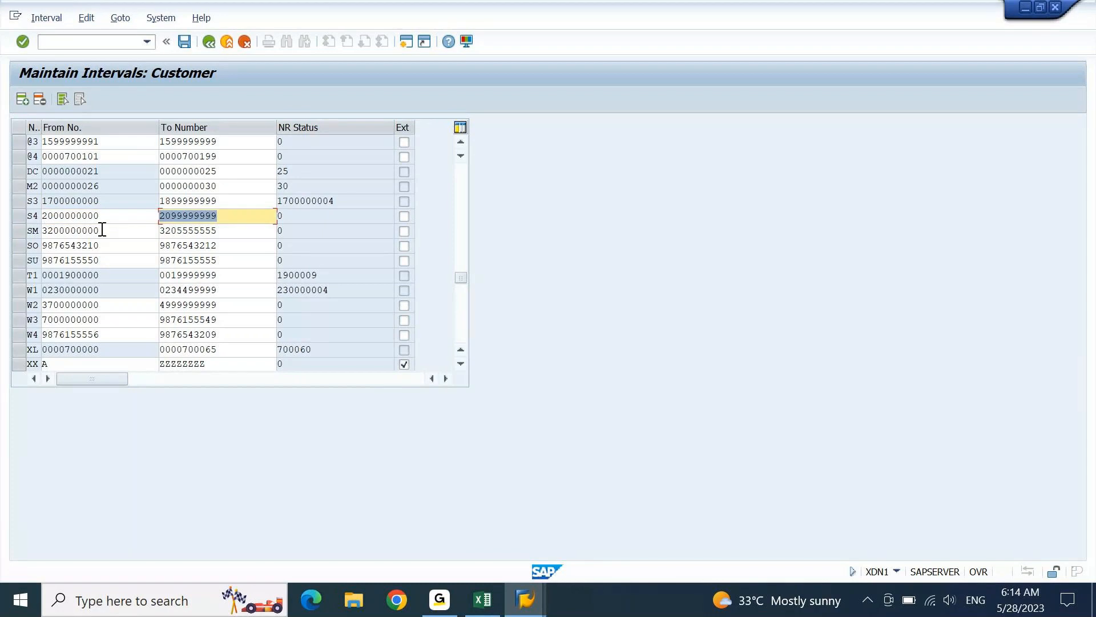
{"action": "left_click_drag", "start_coordinate": [238, 216], "coordinate": [238, 216]}
{"action": "key", "text": "Left"}
{"action": "key", "text": "shift+Right"}
{"action": "key", "text": "shift+Right"}
{"action": "key", "text": "shift+Right"}
{"action": "key", "text": "shift+Right"}
{"action": "key", "text": "shift+Right"}
{"action": "type", "text": "000"}
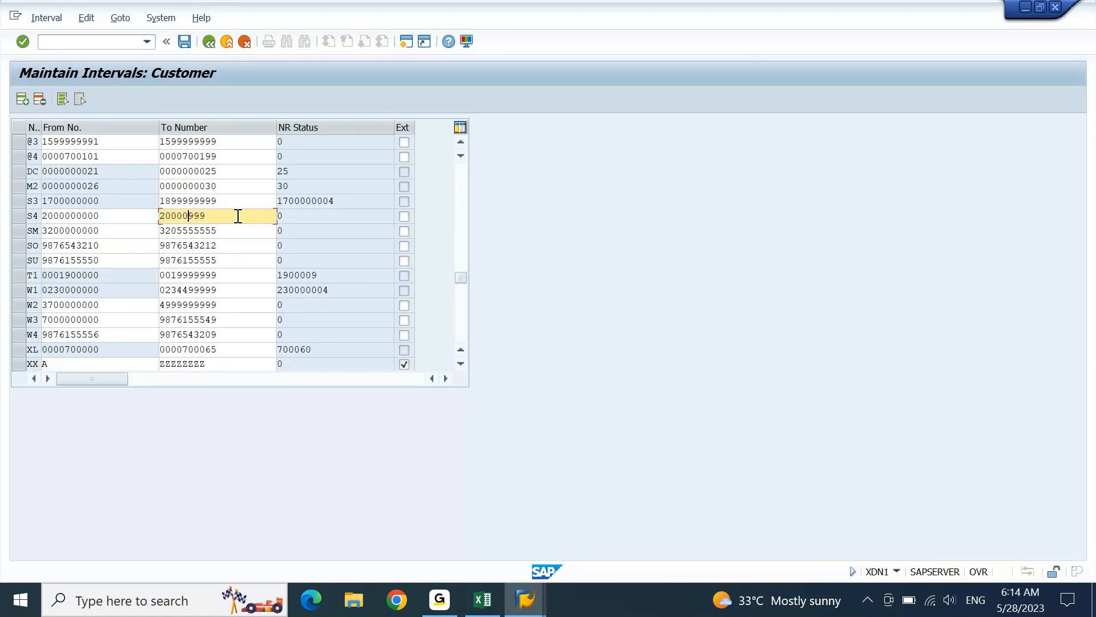
{"action": "type", "text": "000"}
{"action": "key", "text": "Return"}
{"action": "double_click", "coordinate": [238, 216]}
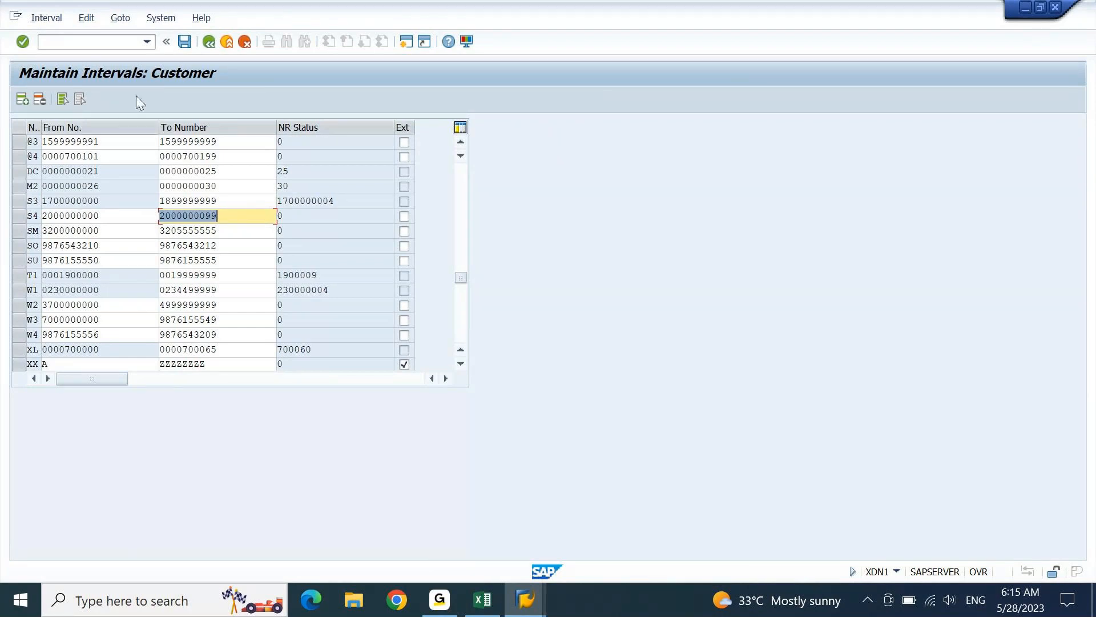
- Save the shortened S4 interval, acknowledging the transport notice
{"action": "left_click", "coordinate": [184, 41]}
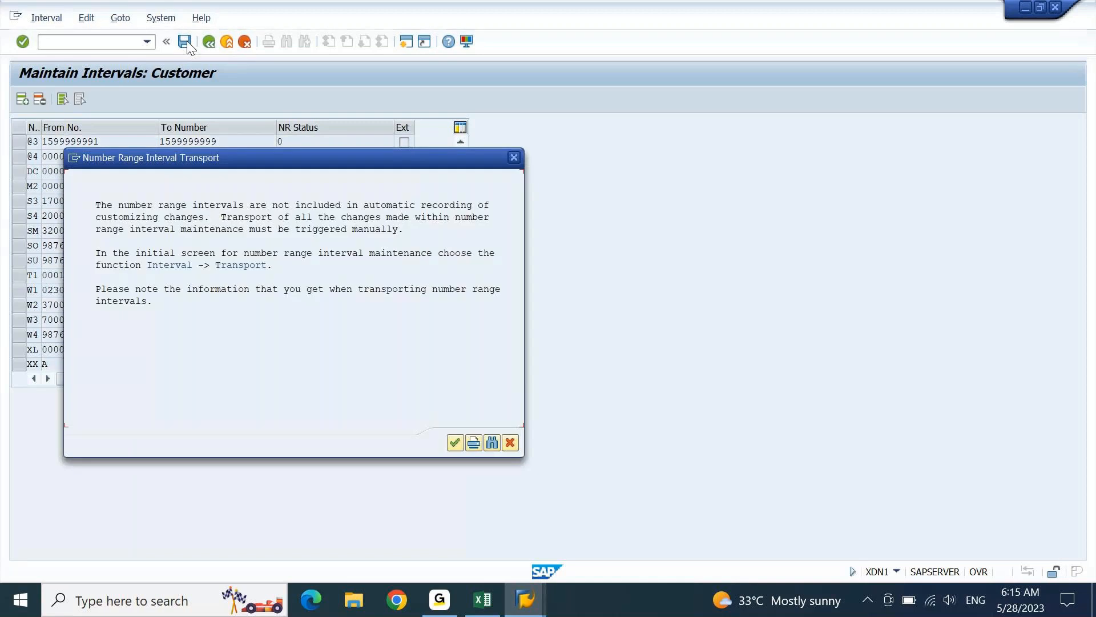
{"action": "key", "text": "Return"}
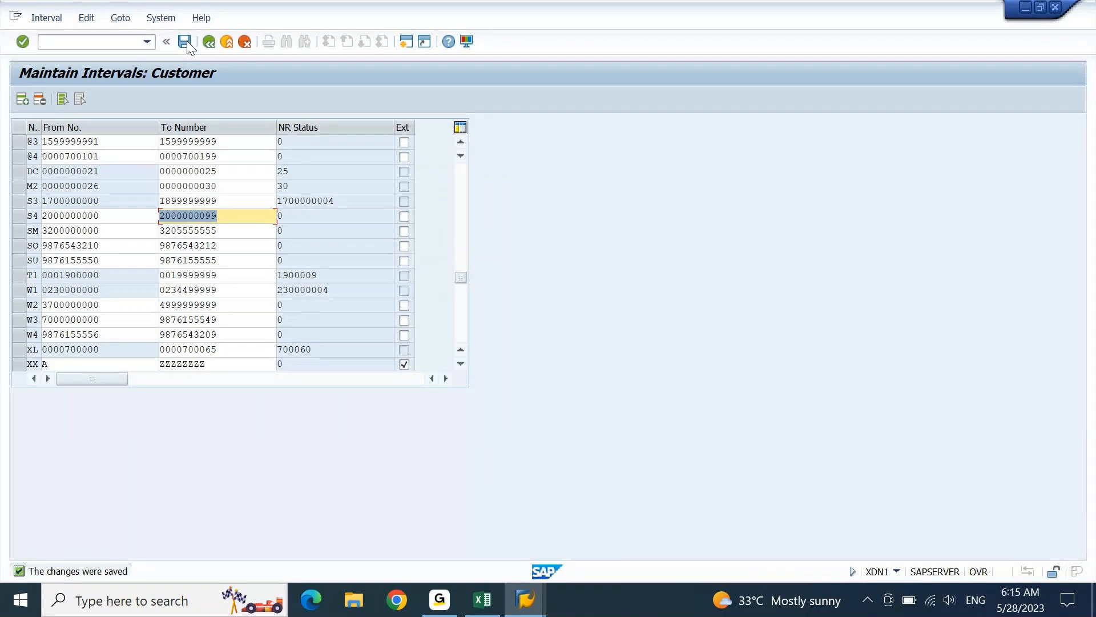
{"action": "left_click", "coordinate": [47, 18]}
{"action": "left_click", "coordinate": [60, 103]}
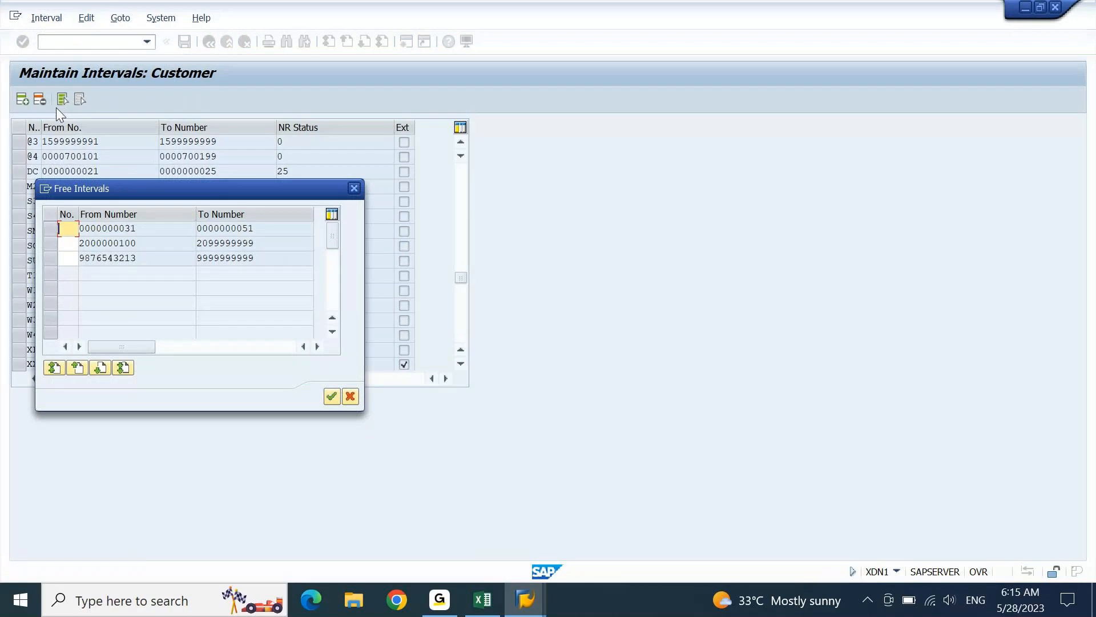
{"action": "left_click", "coordinate": [50, 243]}
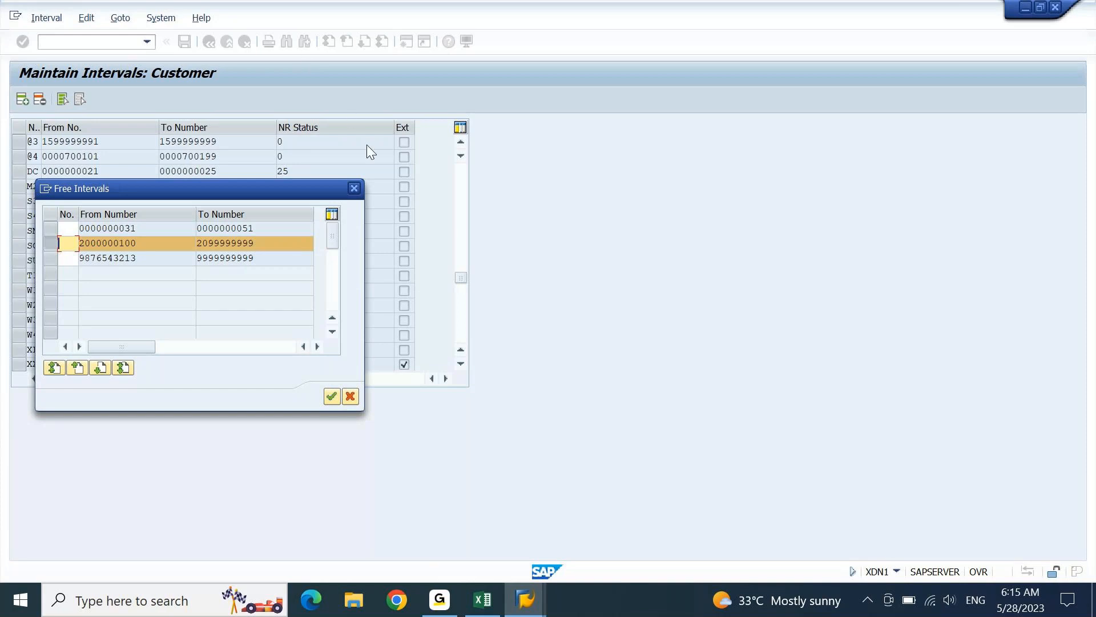
{"action": "left_click", "coordinate": [359, 190]}
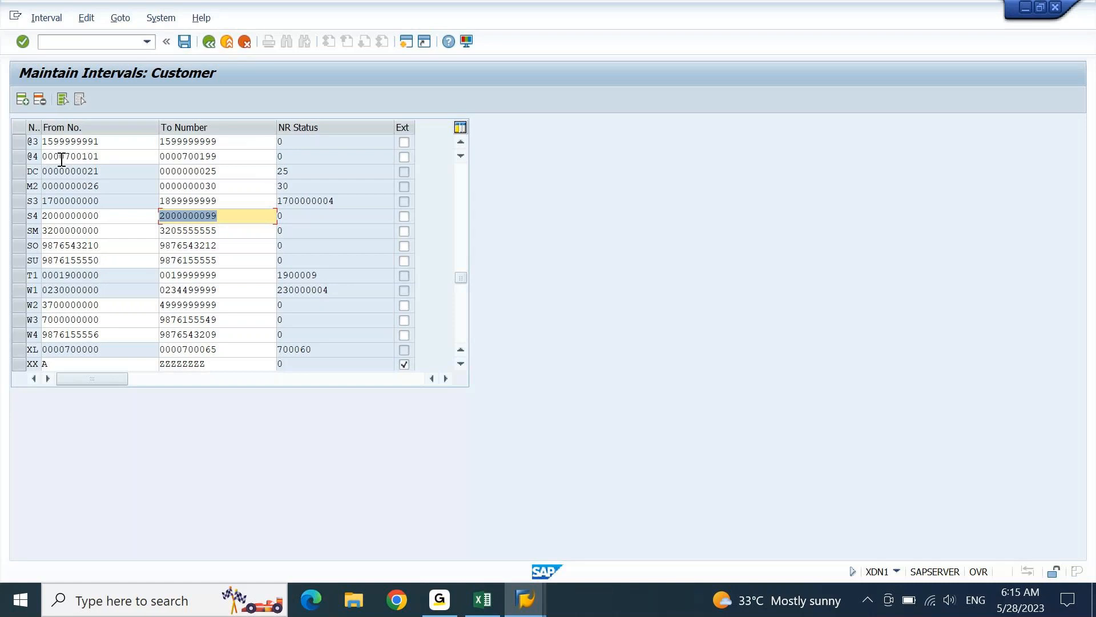
{"action": "left_click", "coordinate": [46, 18]}
{"action": "left_click", "coordinate": [64, 104]}
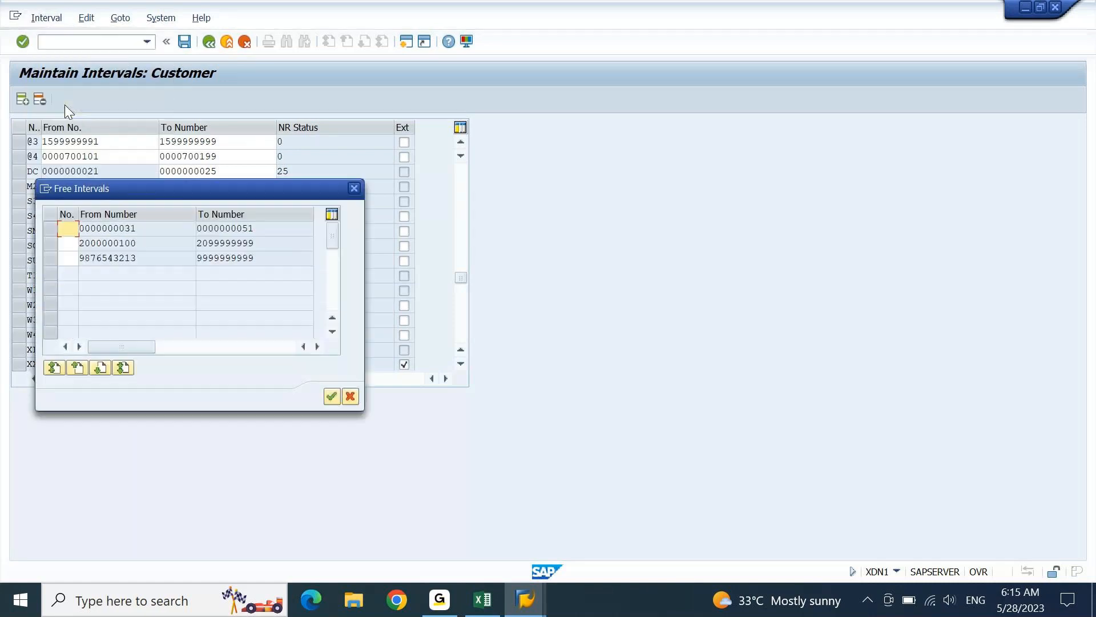
{"action": "left_click", "coordinate": [70, 244]}
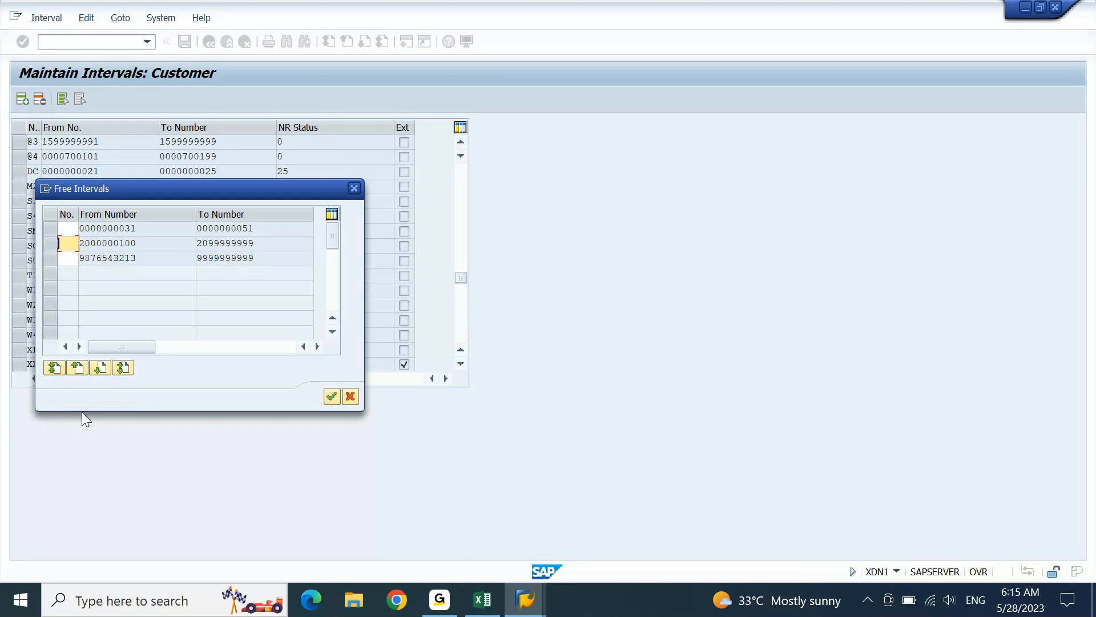
{"action": "type", "text": "TE"}
{"action": "left_click", "coordinate": [48, 245]}
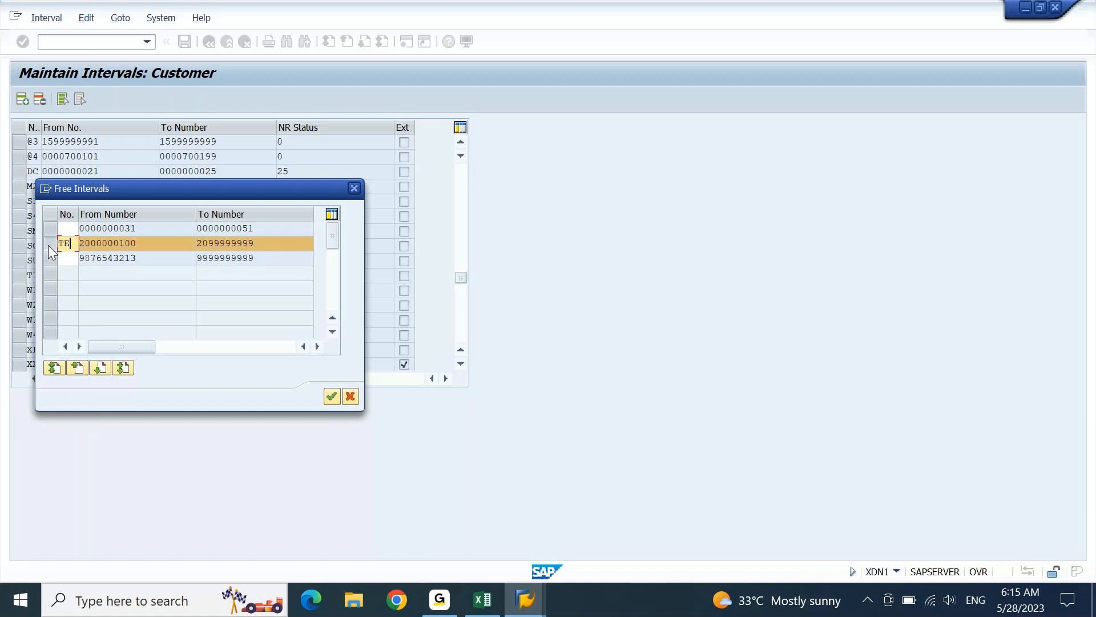
{"action": "left_click", "coordinate": [332, 396]}
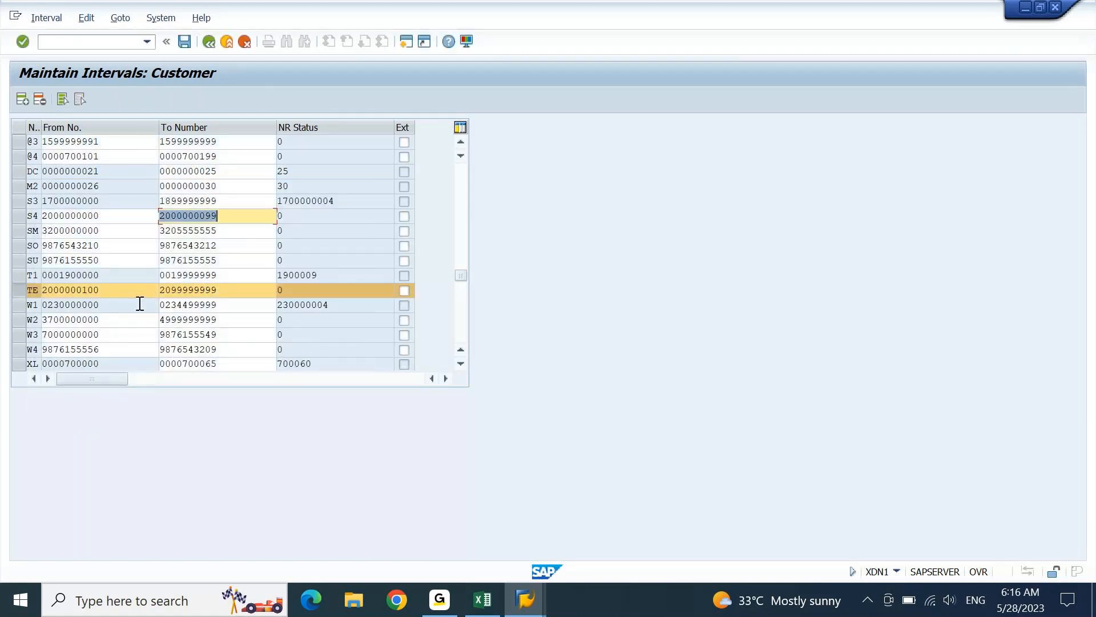
{"action": "left_click_drag", "start_coordinate": [103, 291], "coordinate": [41, 296]}
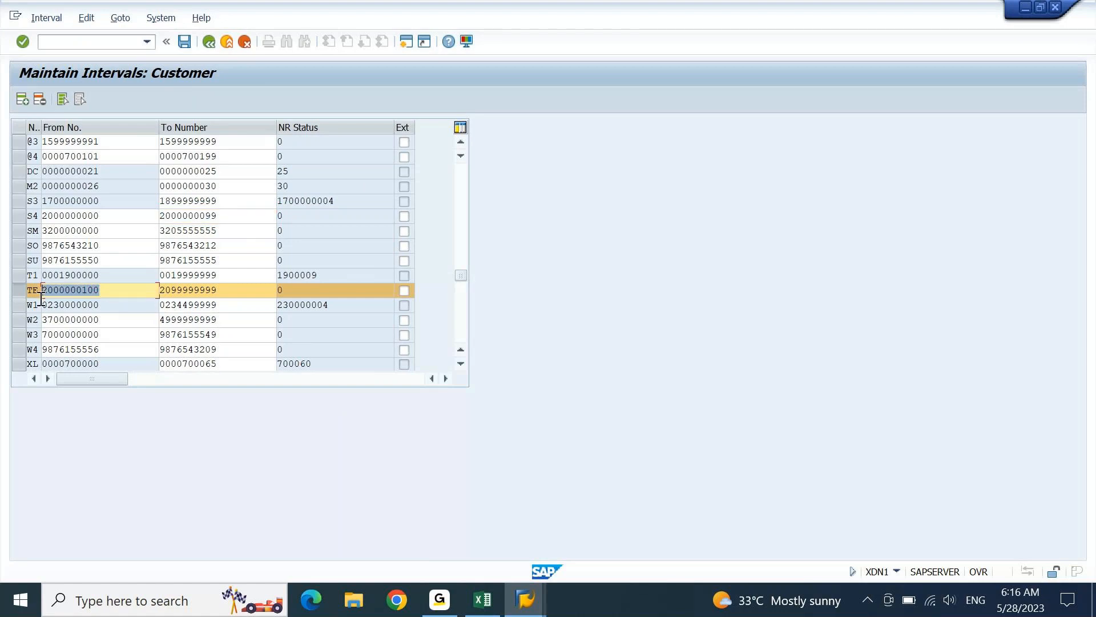
{"action": "key", "text": "ctrl+c"}
{"action": "key", "text": "Tab"}
{"action": "key", "text": "ctrl+v"}
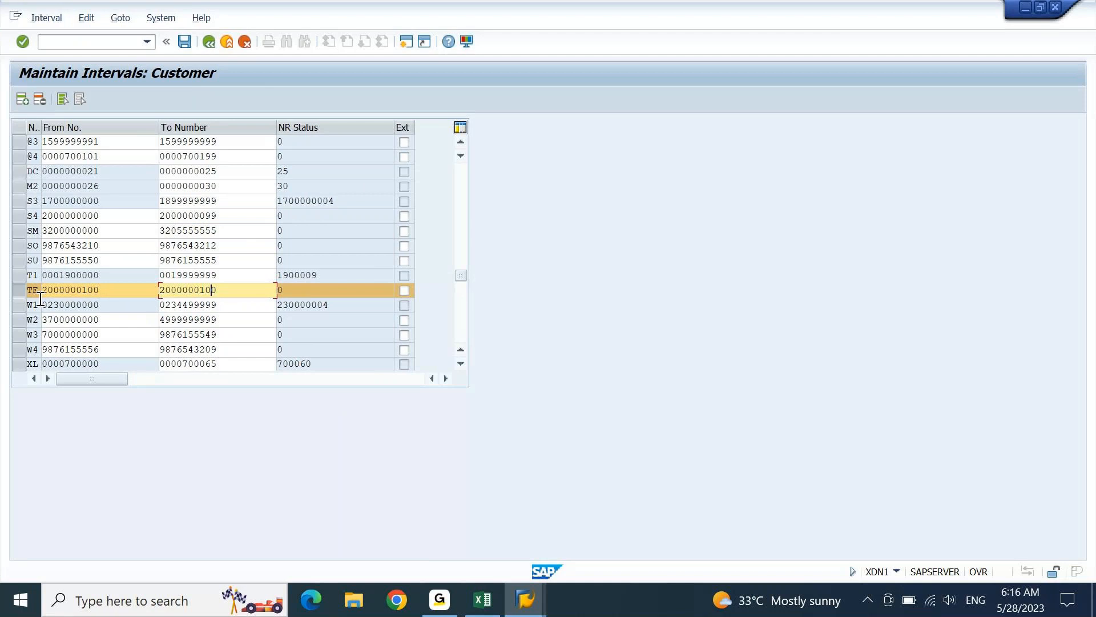
{"action": "key", "text": "Left"}
{"action": "key", "text": "Left"}
{"action": "type", "text": "20"}
{"action": "key", "text": "shift+Home"}
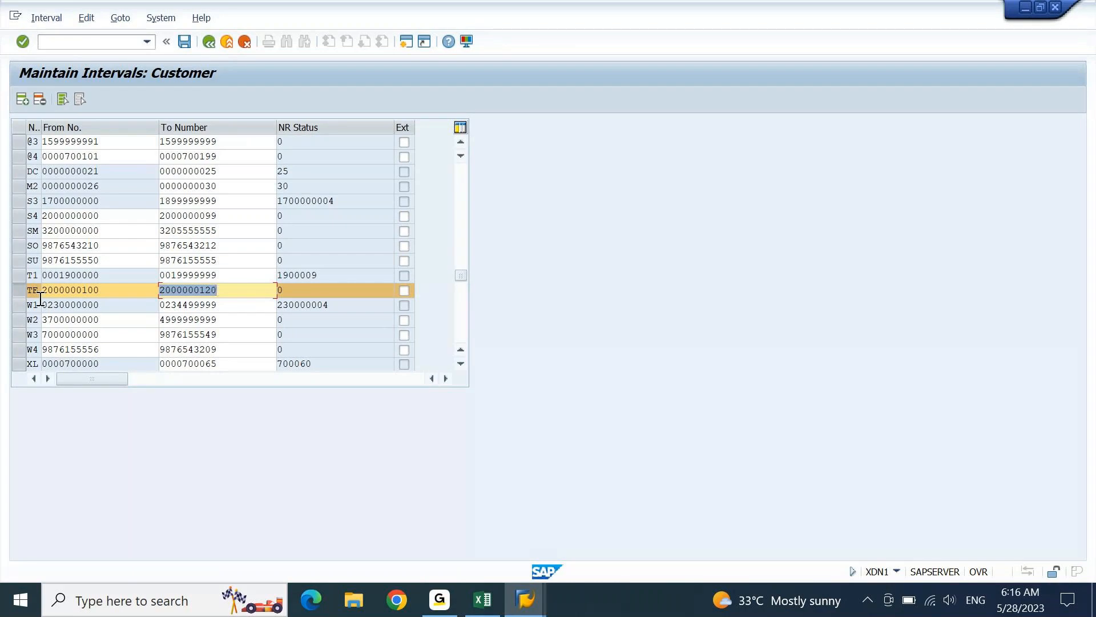
{"action": "left_click", "coordinate": [184, 41]}
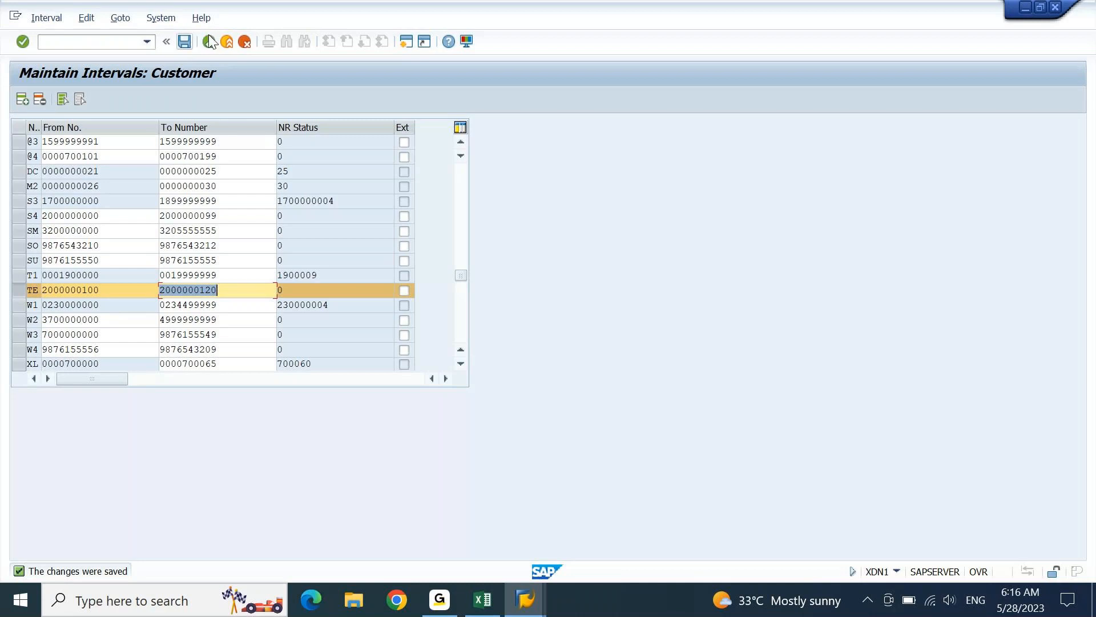
{"action": "left_click", "coordinate": [210, 42]}
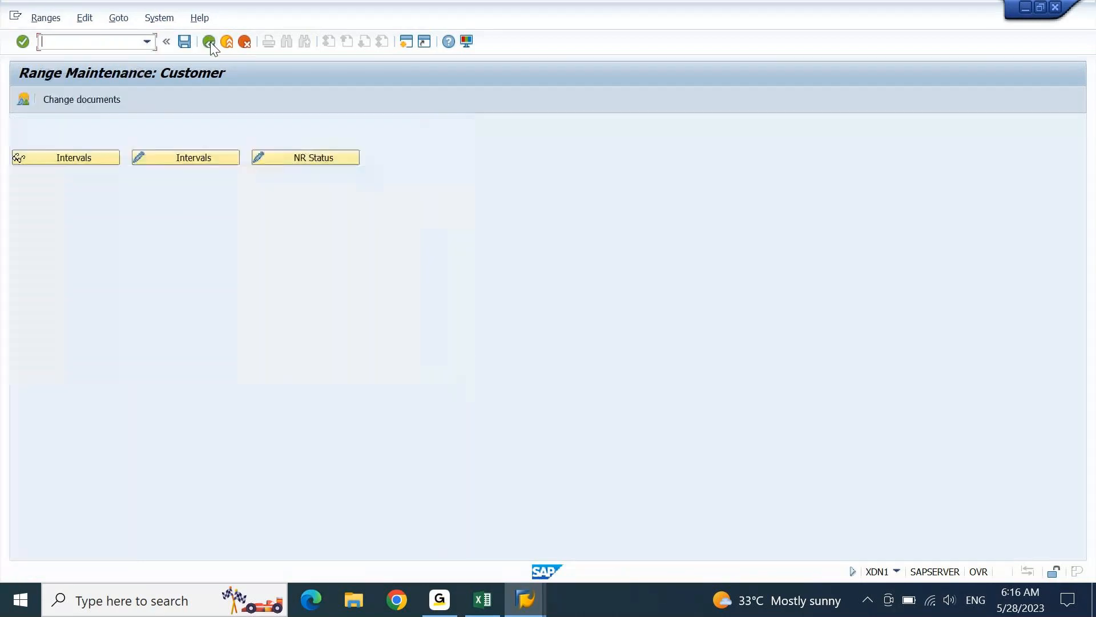
- Back in the IMG, check Excel note A2309 and select Assign Number Ranges to Customer Account Groups
{"action": "left_click", "coordinate": [210, 42]}
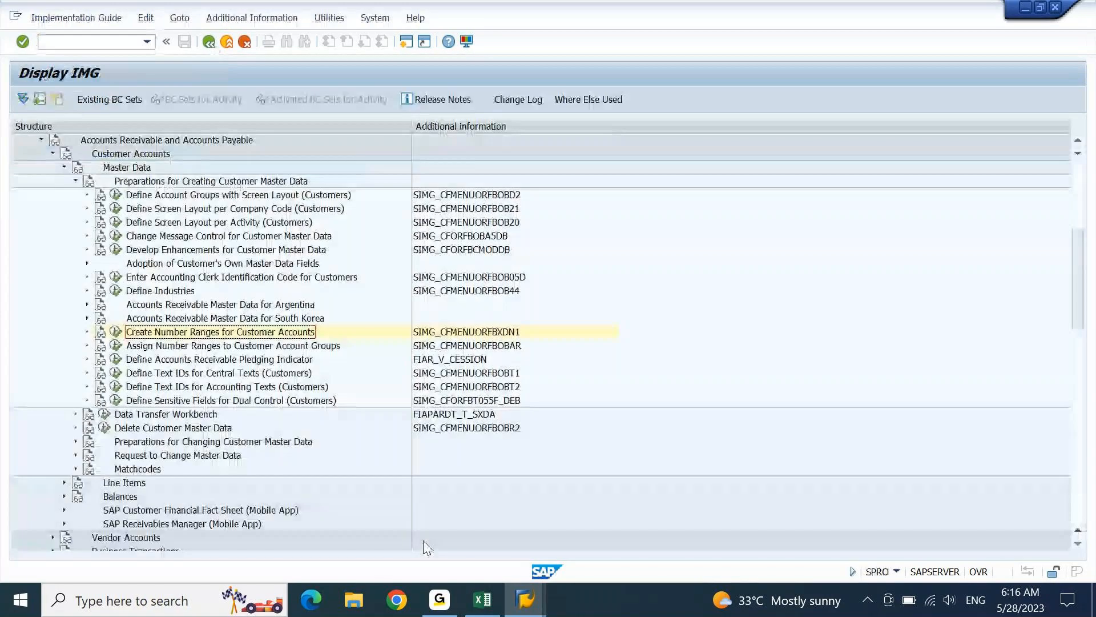
{"action": "left_click", "coordinate": [481, 606]}
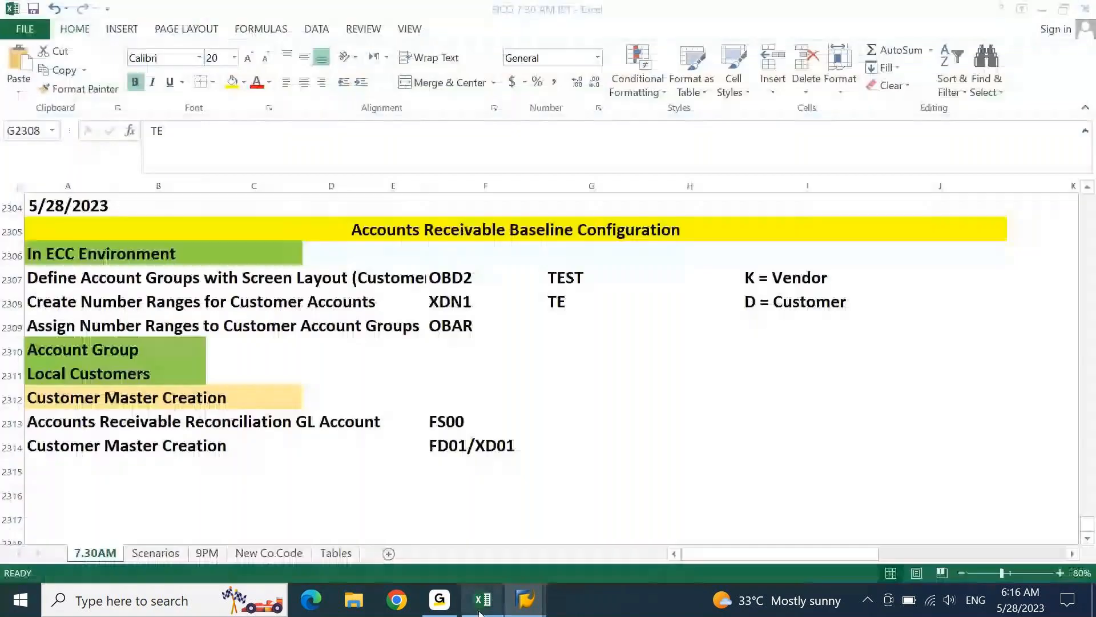
{"action": "left_click", "coordinate": [102, 324]}
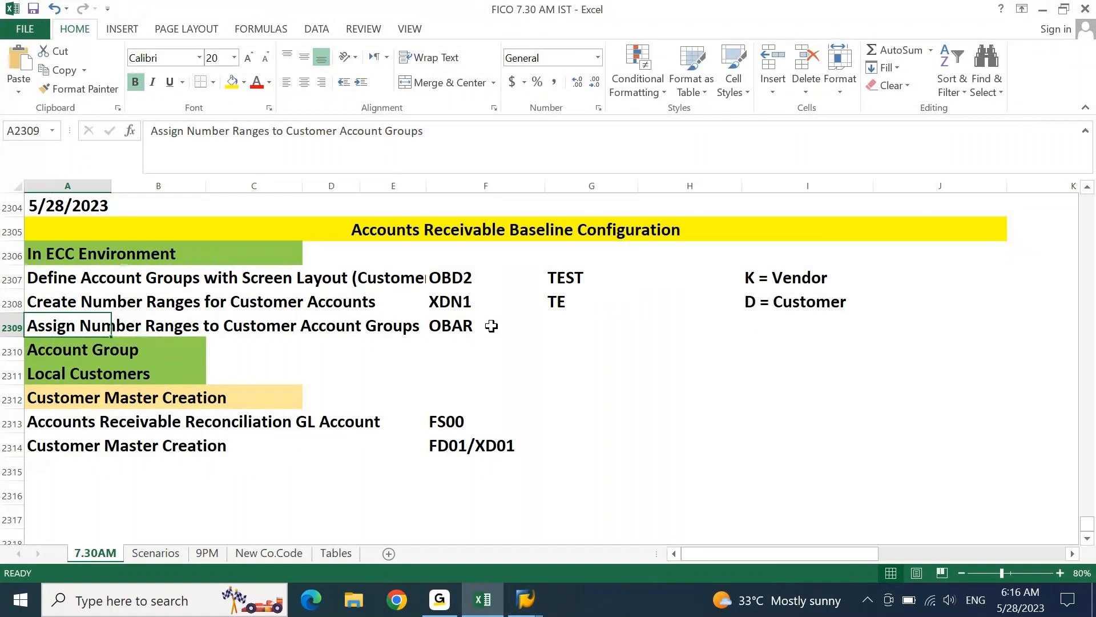
{"action": "left_click", "coordinate": [483, 599]}
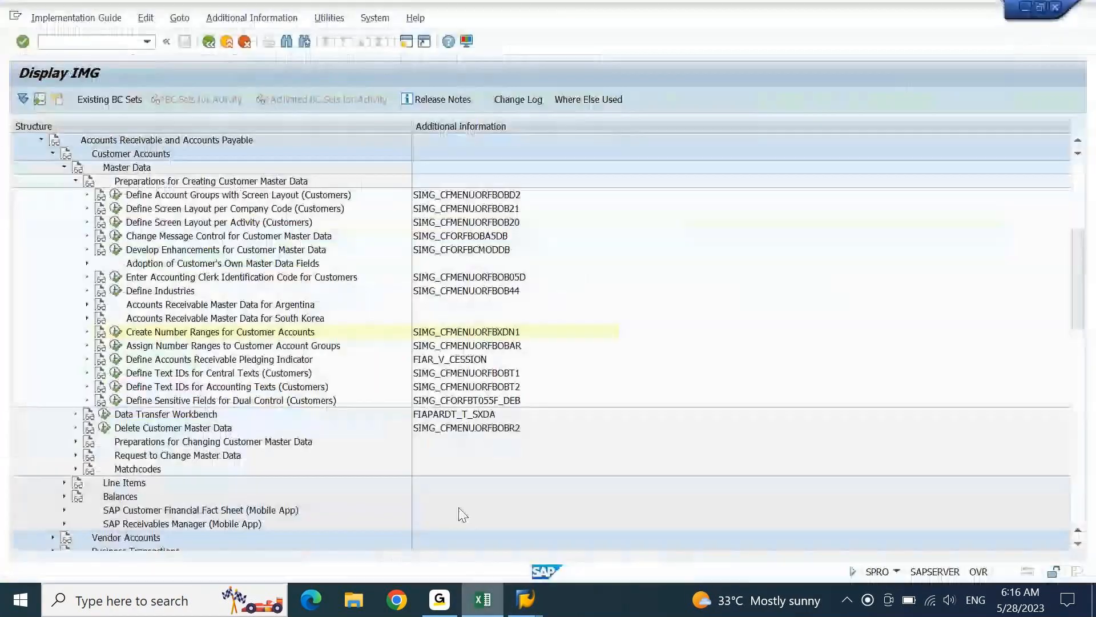
{"action": "left_click", "coordinate": [237, 350]}
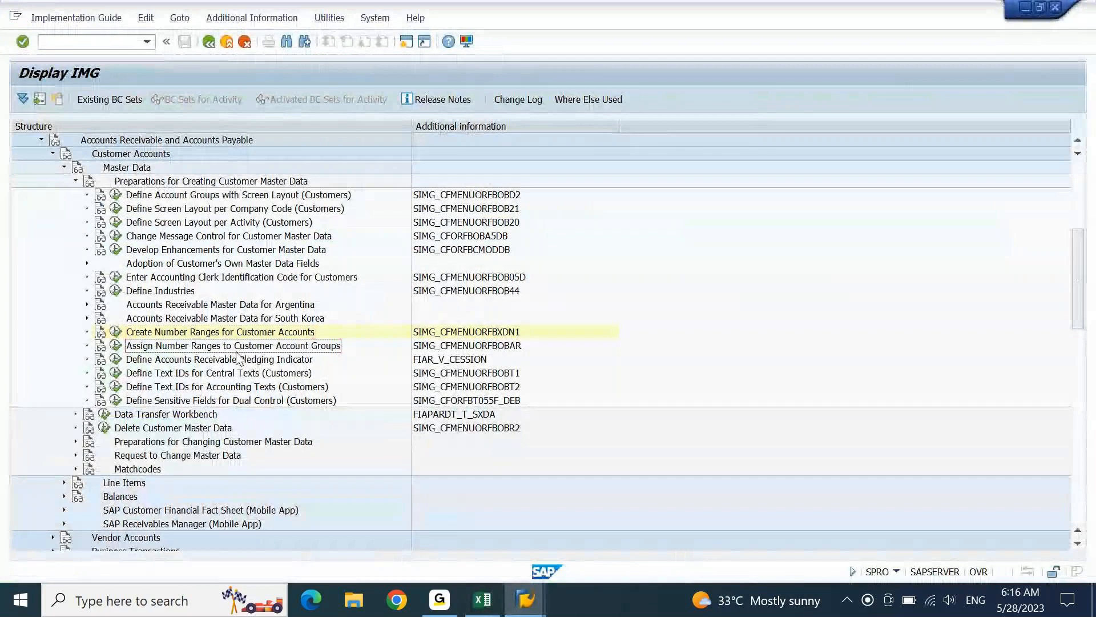
- Run the number range assignment activity and locate account group TEST
{"action": "left_click", "coordinate": [115, 347]}
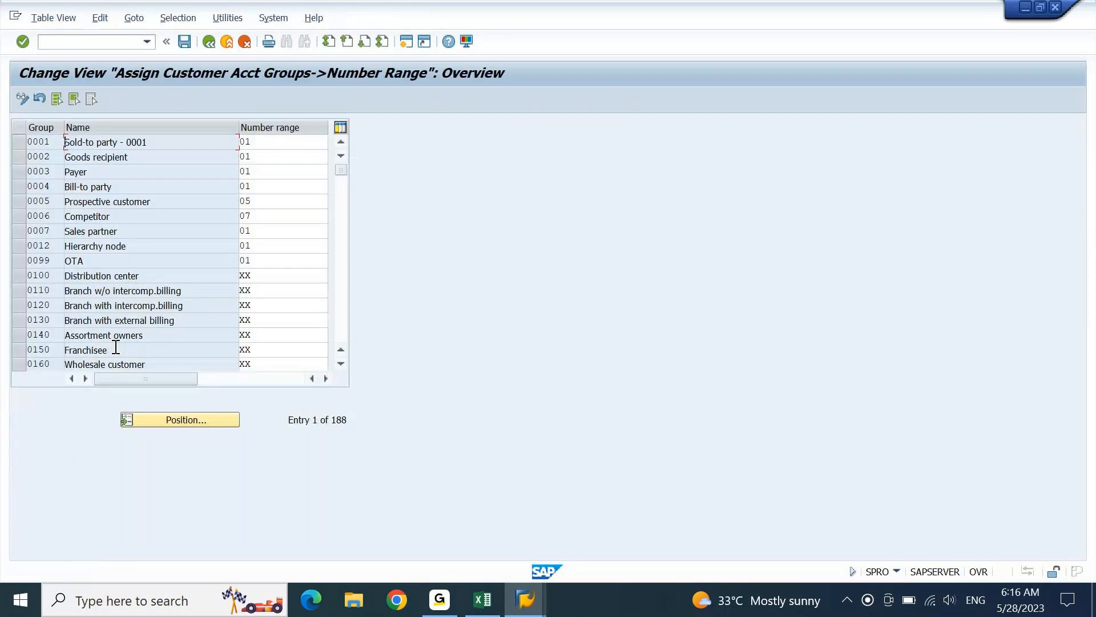
{"action": "left_click", "coordinate": [182, 422]}
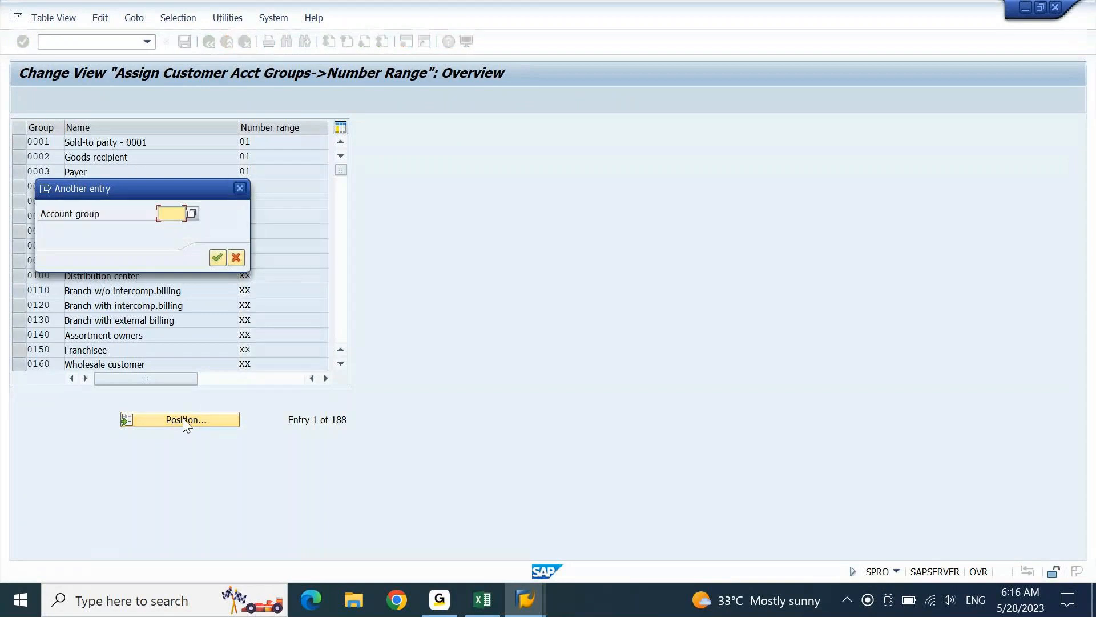
{"action": "type", "text": "TEST"}
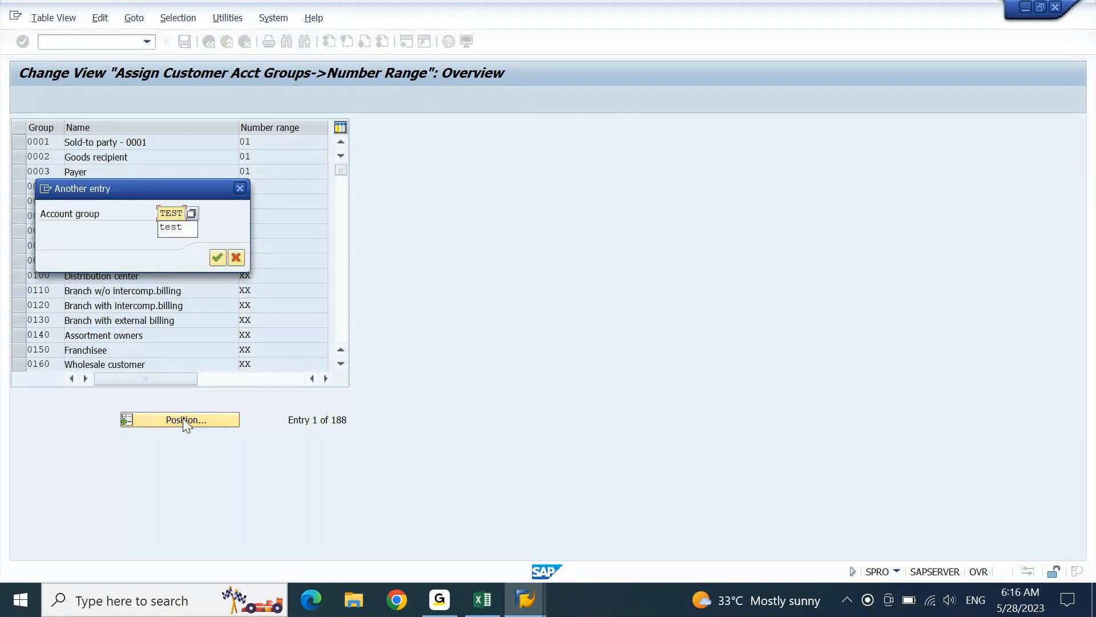
{"action": "key", "text": "Return"}
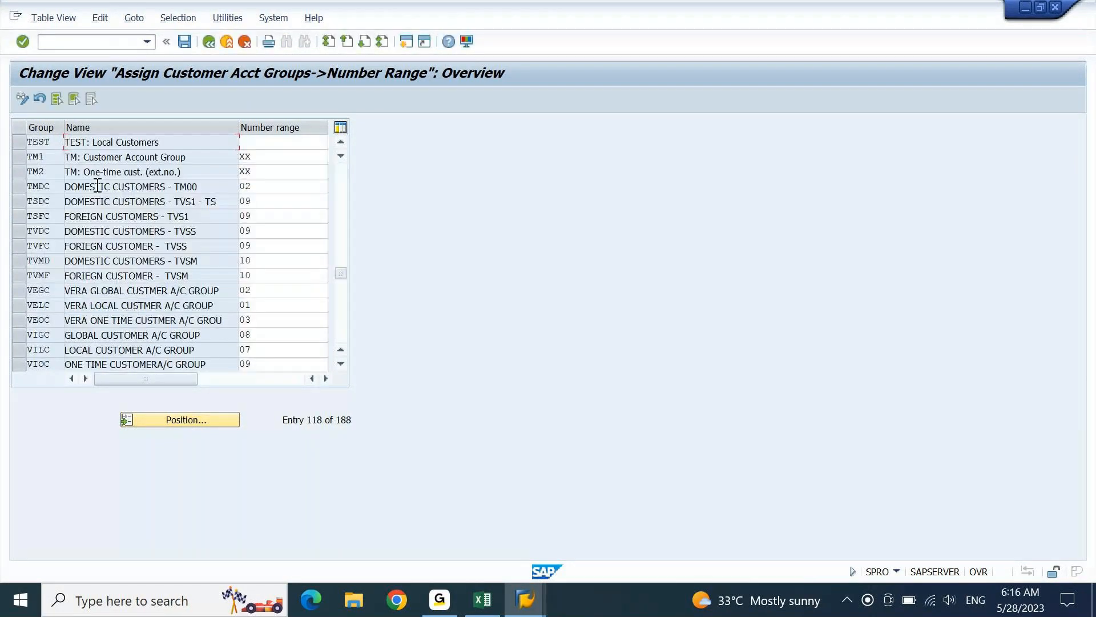
- Assign number range TE to account group TEST, save under the customizing request, and exit
{"action": "left_click", "coordinate": [285, 142]}
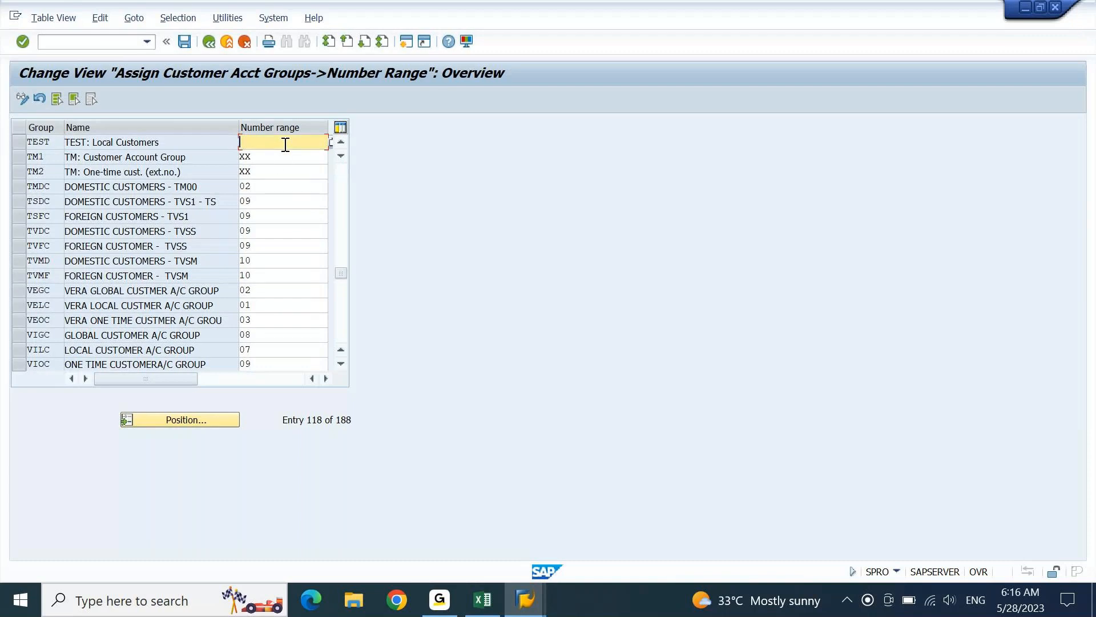
{"action": "type", "text": "TE"}
{"action": "key", "text": "Return"}
{"action": "left_click", "coordinate": [185, 42]}
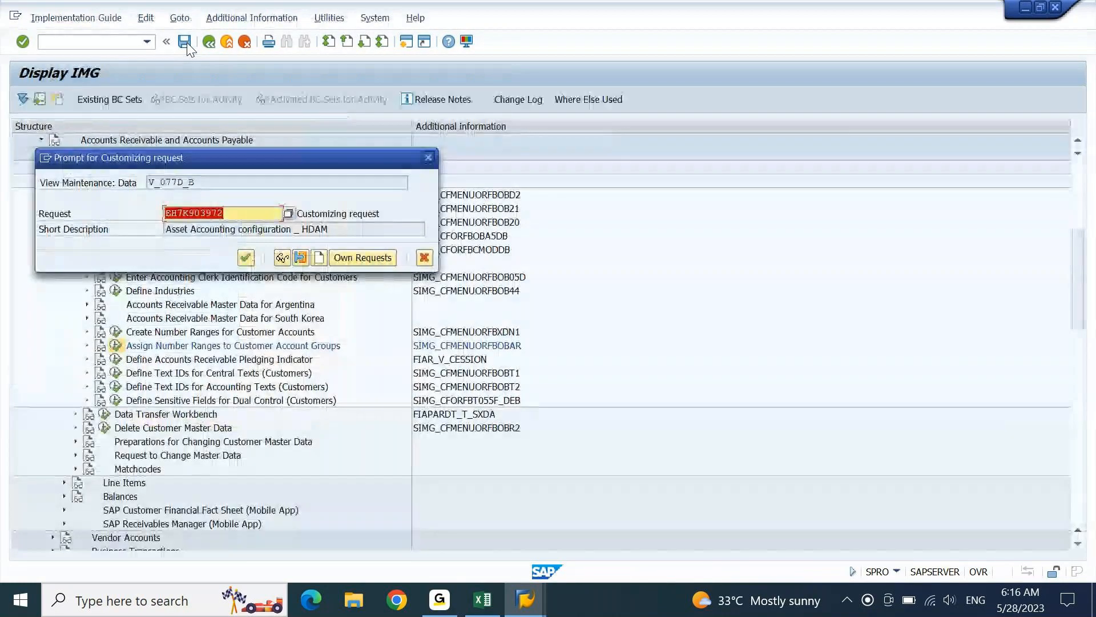
{"action": "key", "text": "Return"}
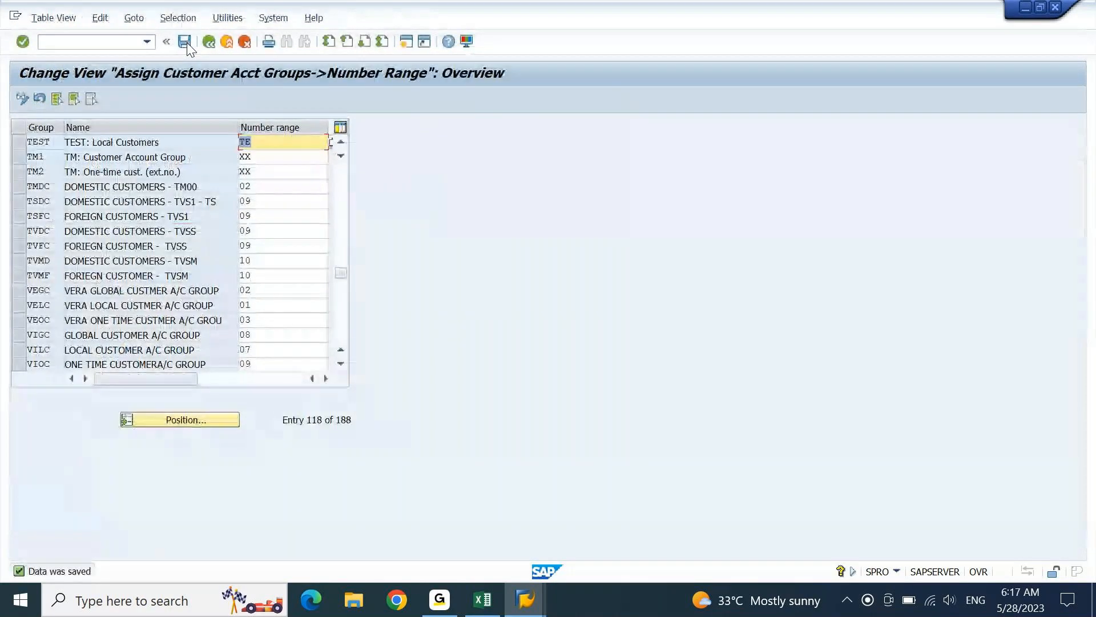
{"action": "key", "text": "F3"}
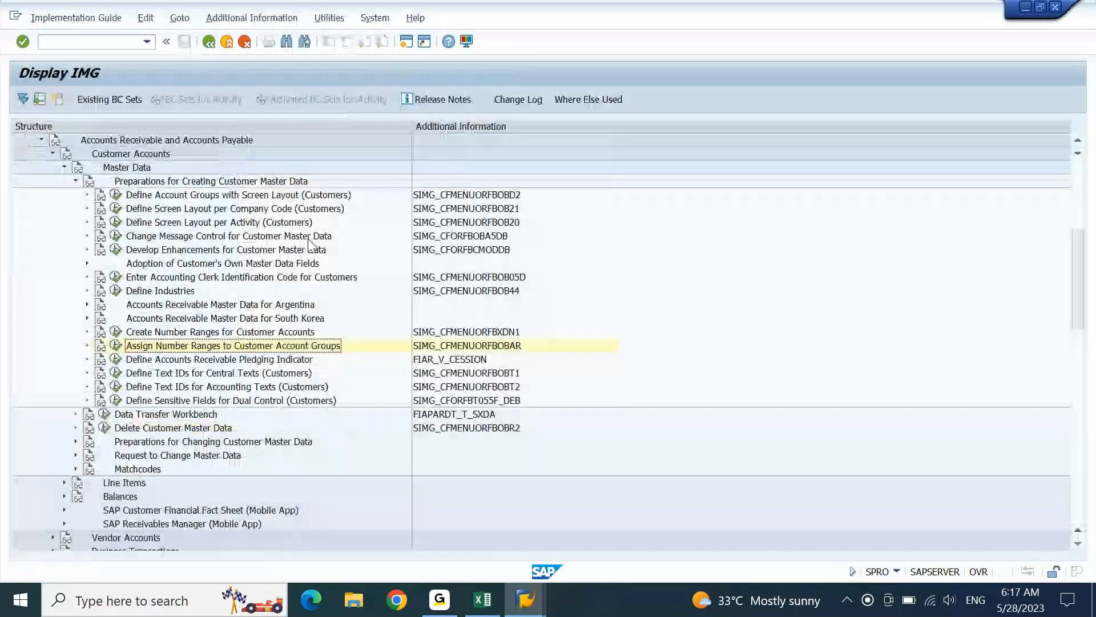
- Check the Excel note for the next step, Accounts Receivable Reconciliation GL Account (FS00), then return to SAP
{"action": "key", "text": "alt+Tab"}
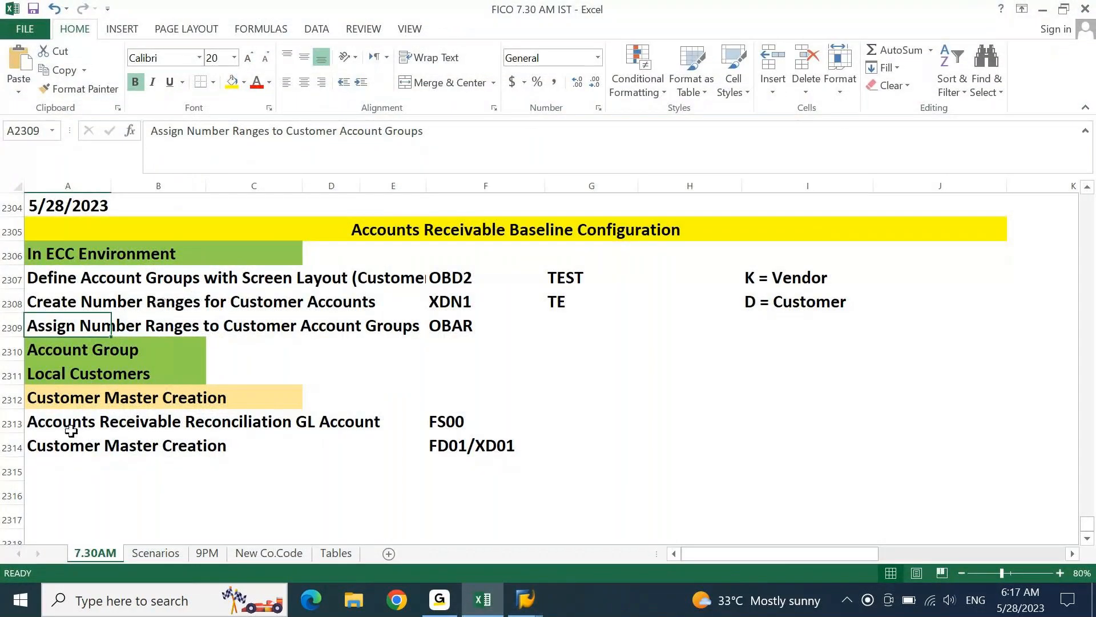
{"action": "left_click", "coordinate": [86, 416]}
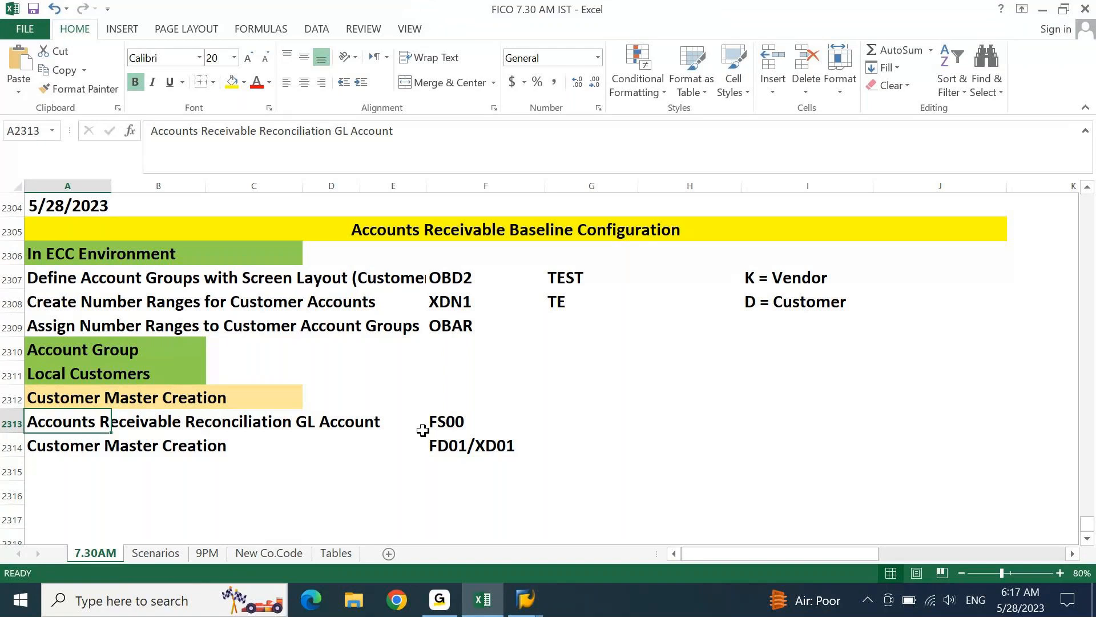
{"action": "mouse_move", "coordinate": [526, 598]}
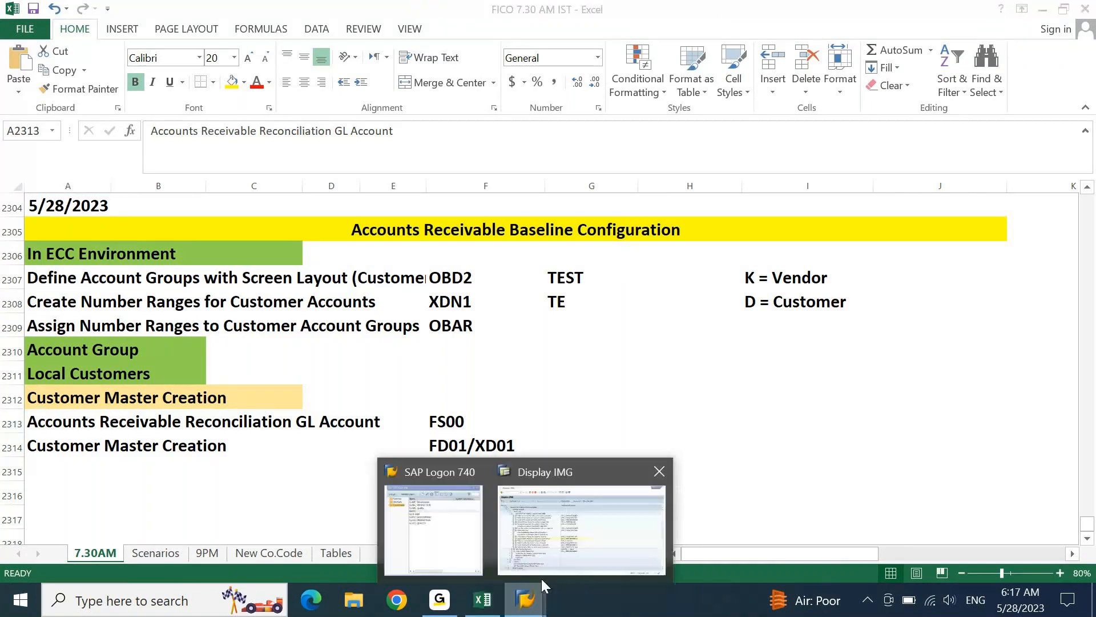
{"action": "left_click", "coordinate": [584, 551]}
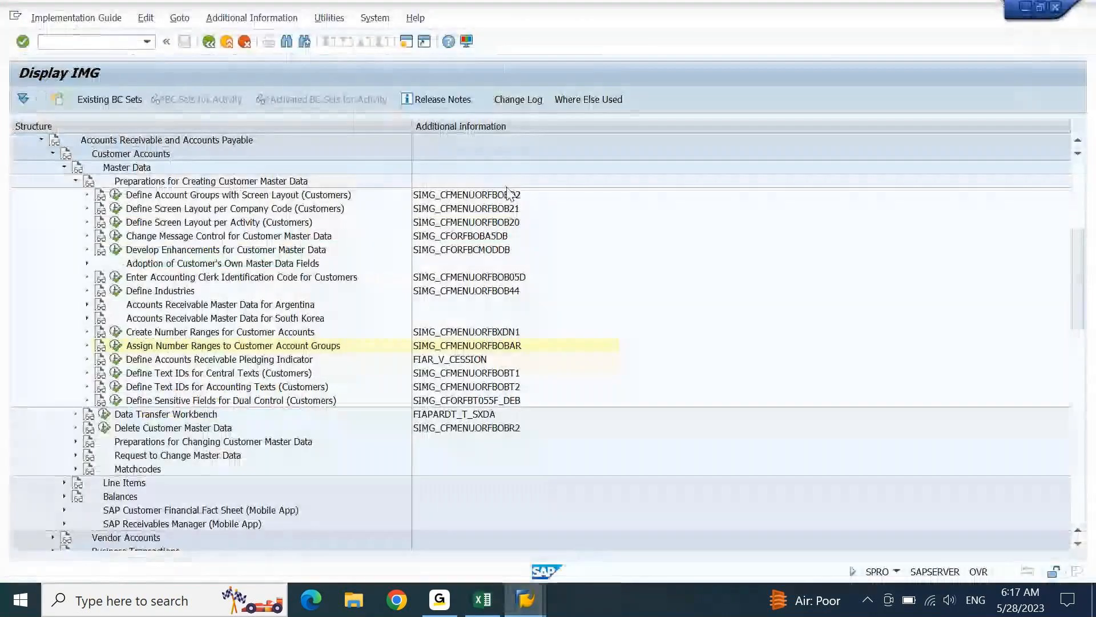
- In a new session, start FS00 and switch the company code to GSK
{"action": "left_click", "coordinate": [406, 41]}
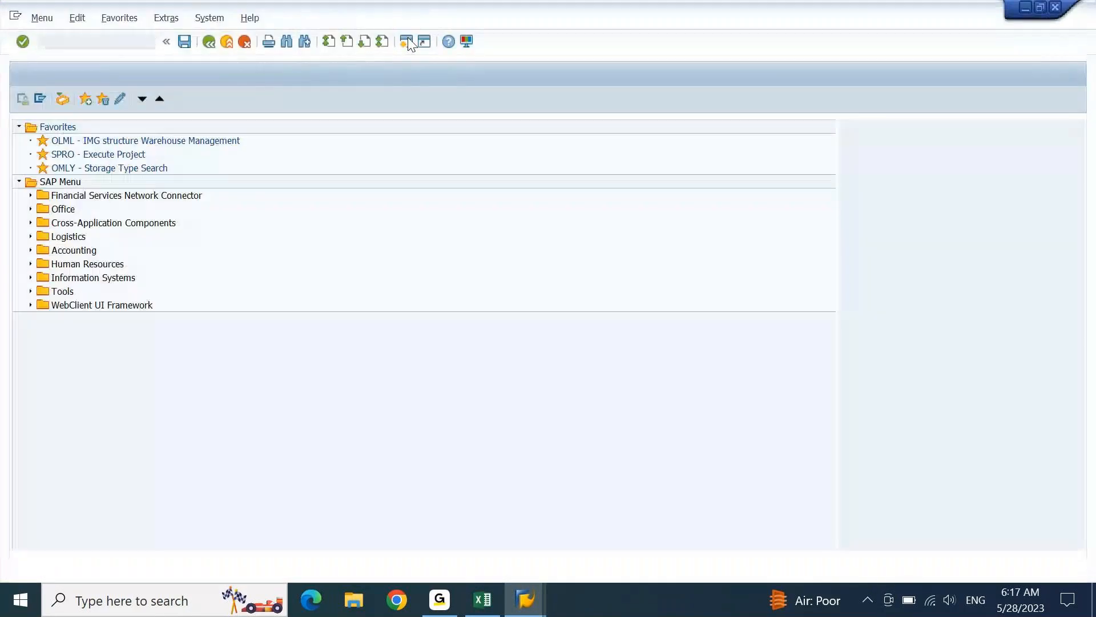
{"action": "type", "text": "FS00"}
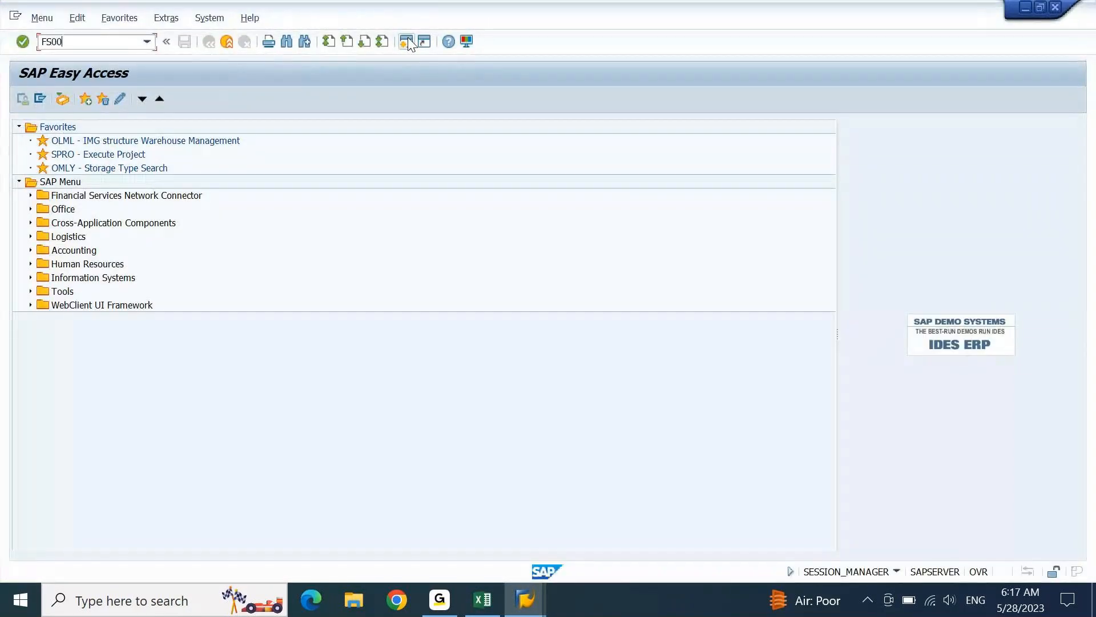
{"action": "key", "text": "Return"}
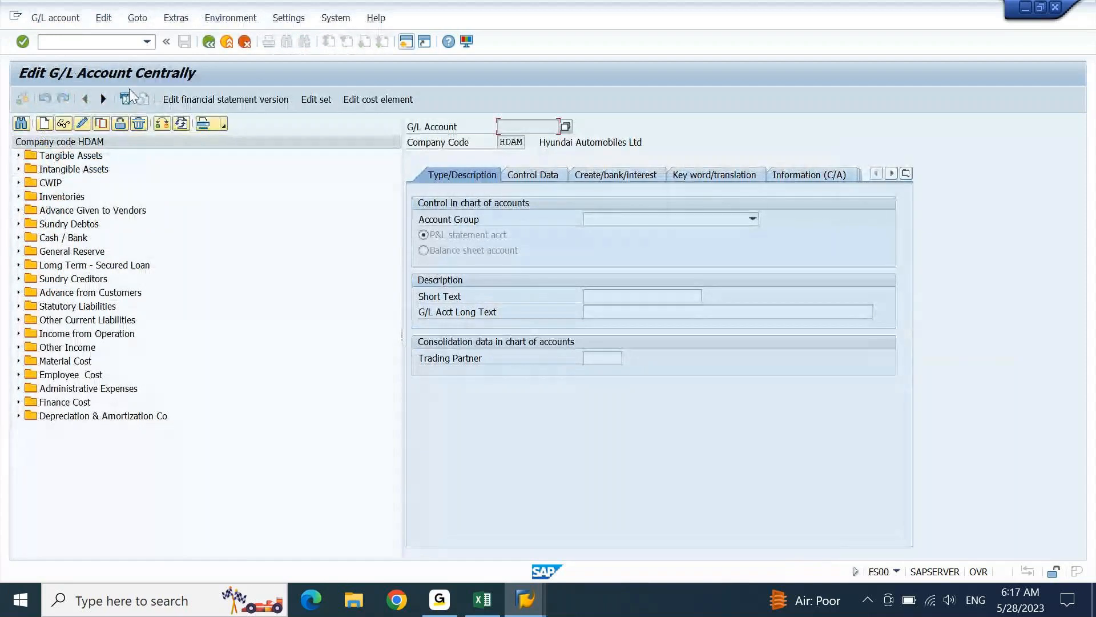
{"action": "left_click", "coordinate": [162, 123]}
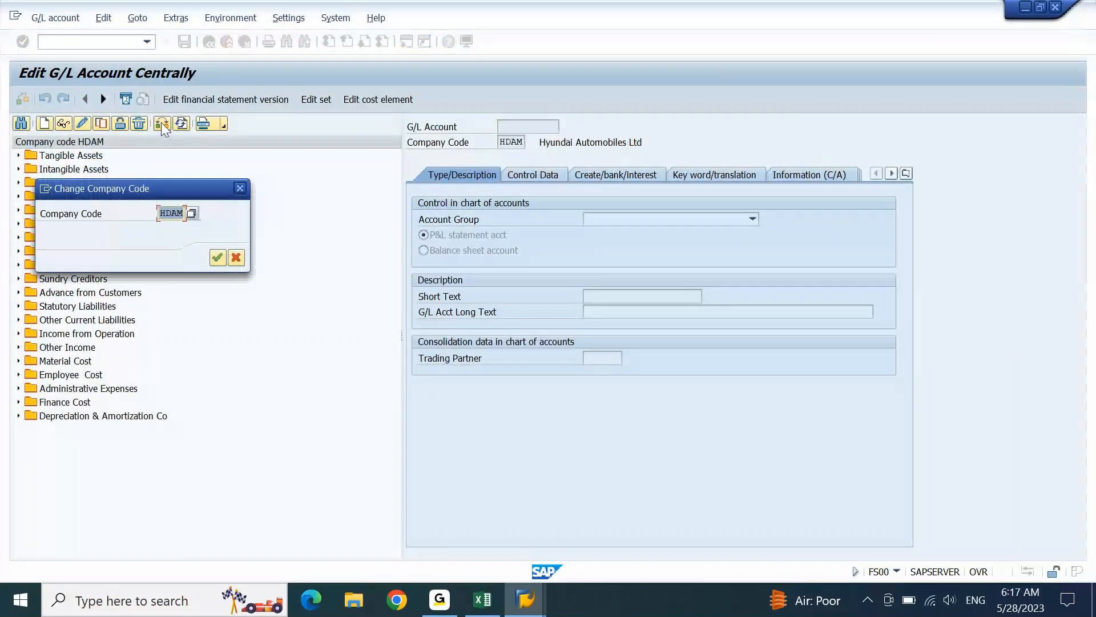
{"action": "key", "text": "BackSpace"}
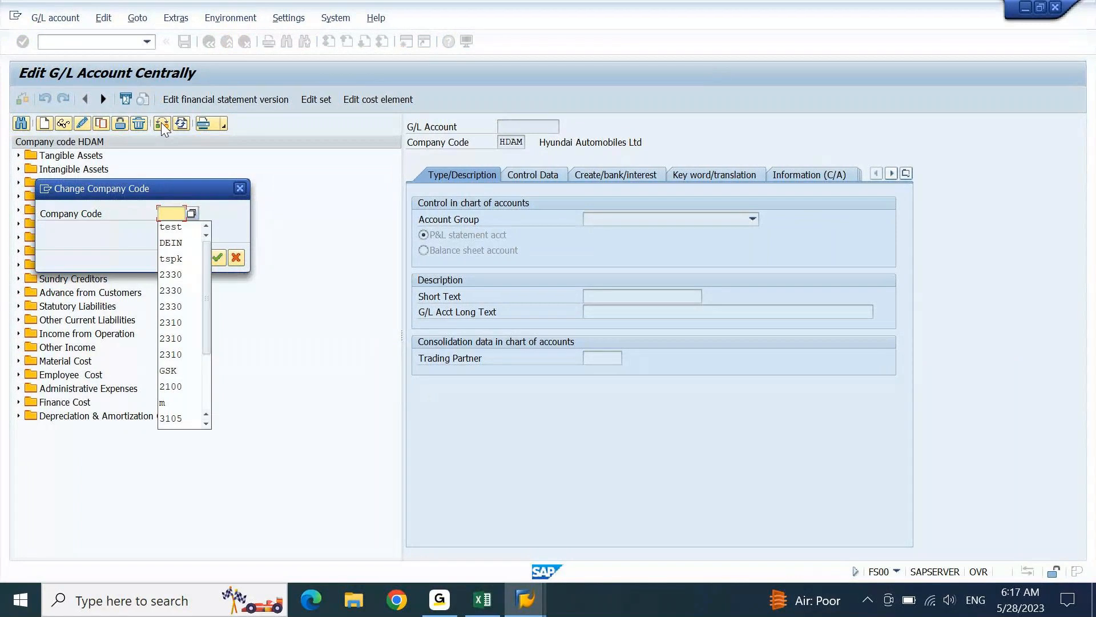
{"action": "type", "text": "GSK"}
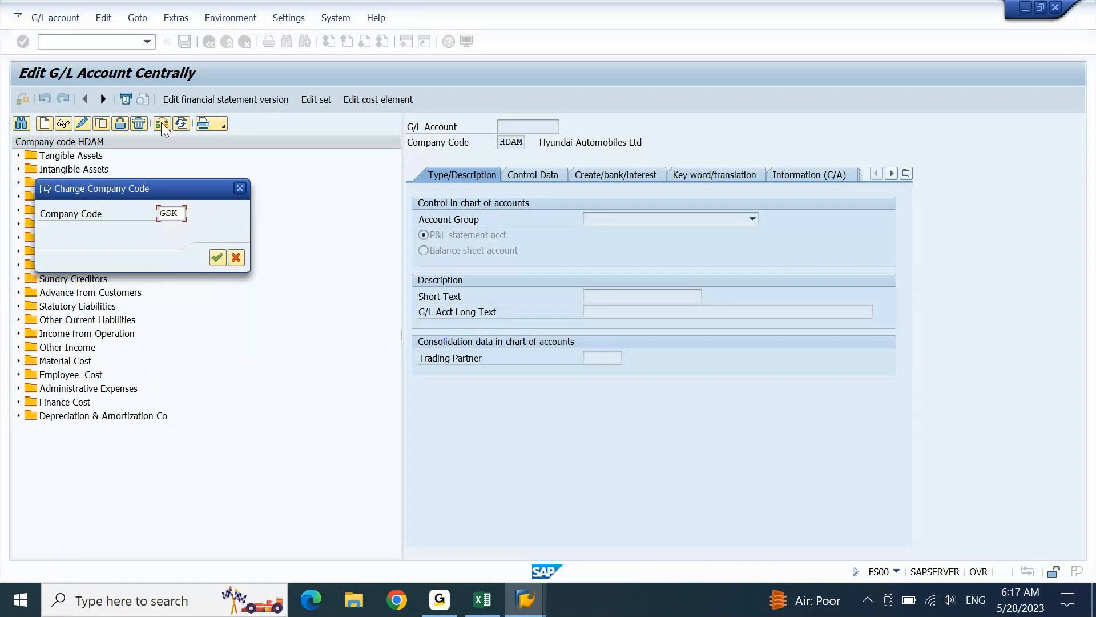
{"action": "key", "text": "Return"}
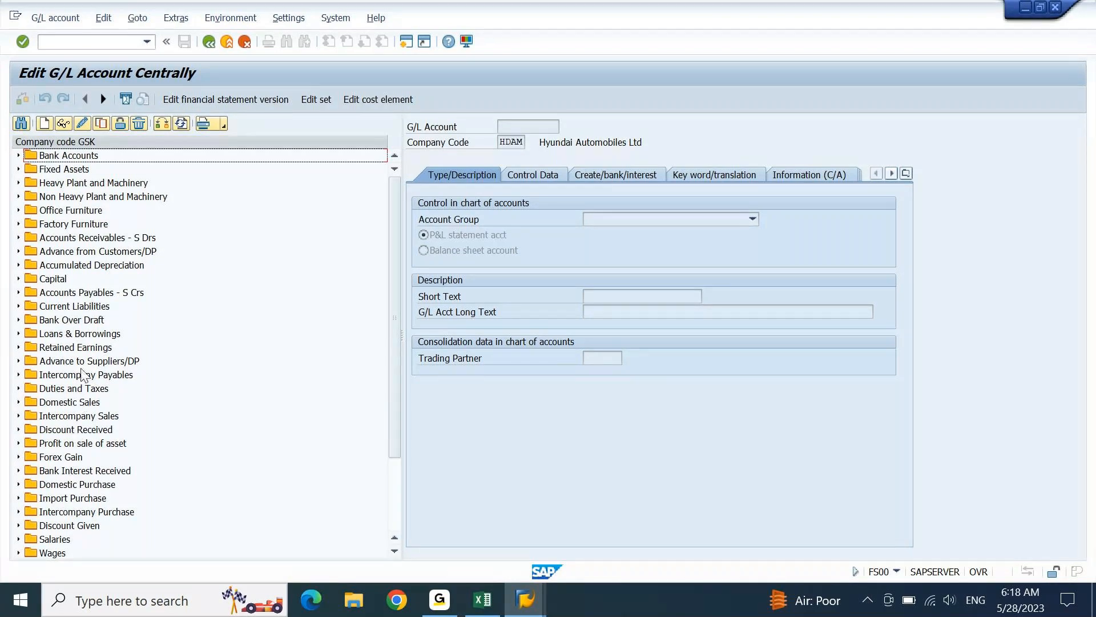
- Expand Accounts Receivables - S Drs and choose 15000000 Customer Recon a/c as template
{"action": "left_click", "coordinate": [129, 297]}
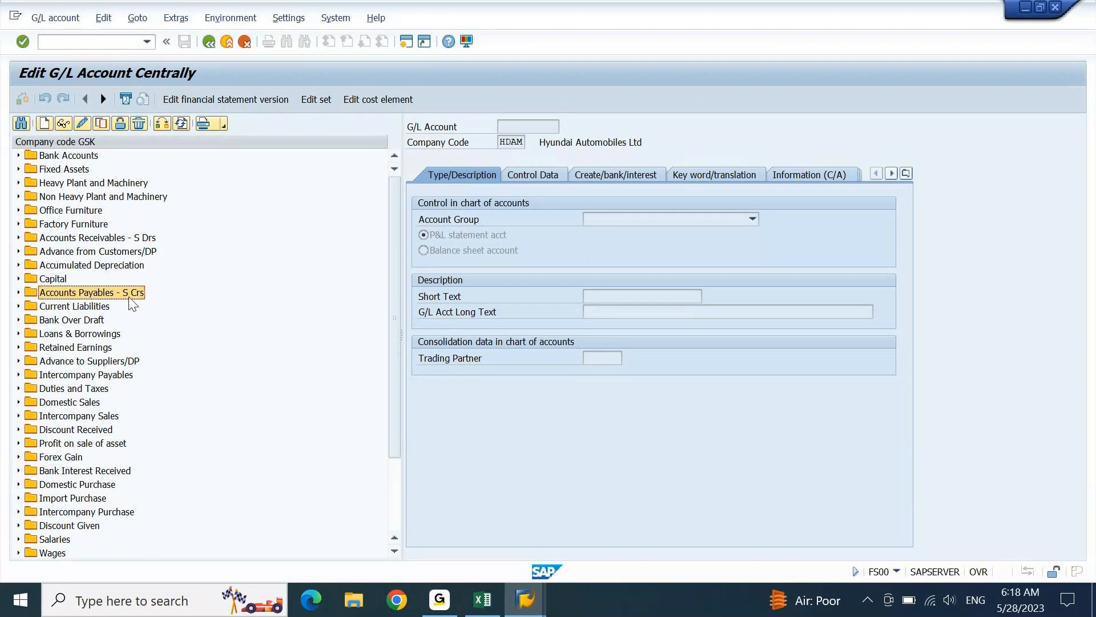
{"action": "left_click", "coordinate": [121, 241]}
{"action": "left_click", "coordinate": [17, 239]}
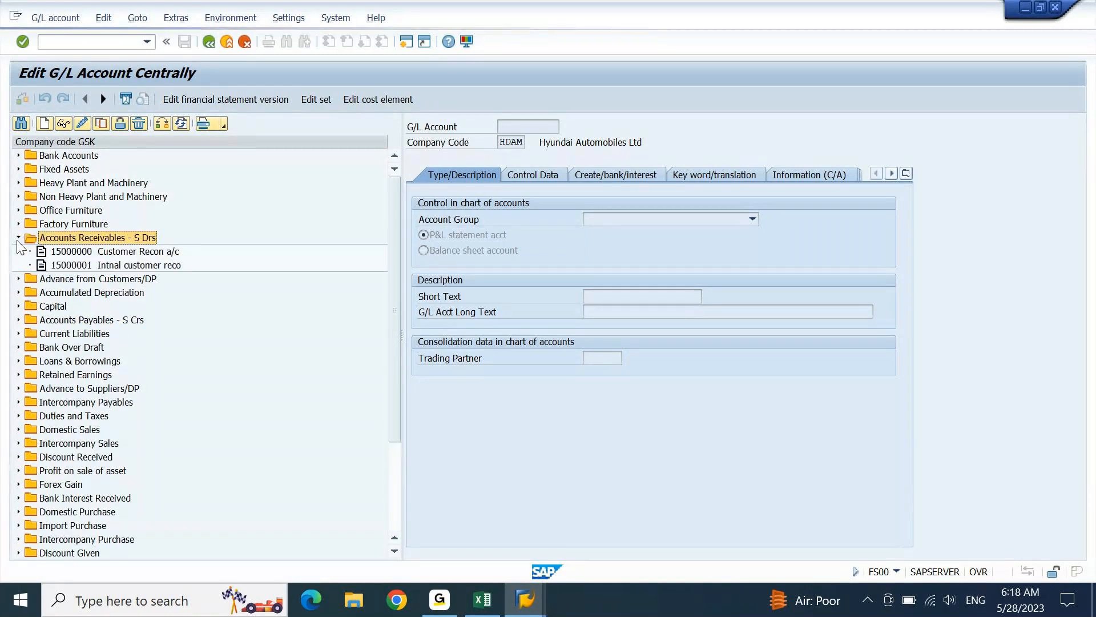
{"action": "left_click", "coordinate": [109, 257]}
- Create G/L account 15000002 with 15000000 as the template
{"action": "left_click", "coordinate": [103, 123]}
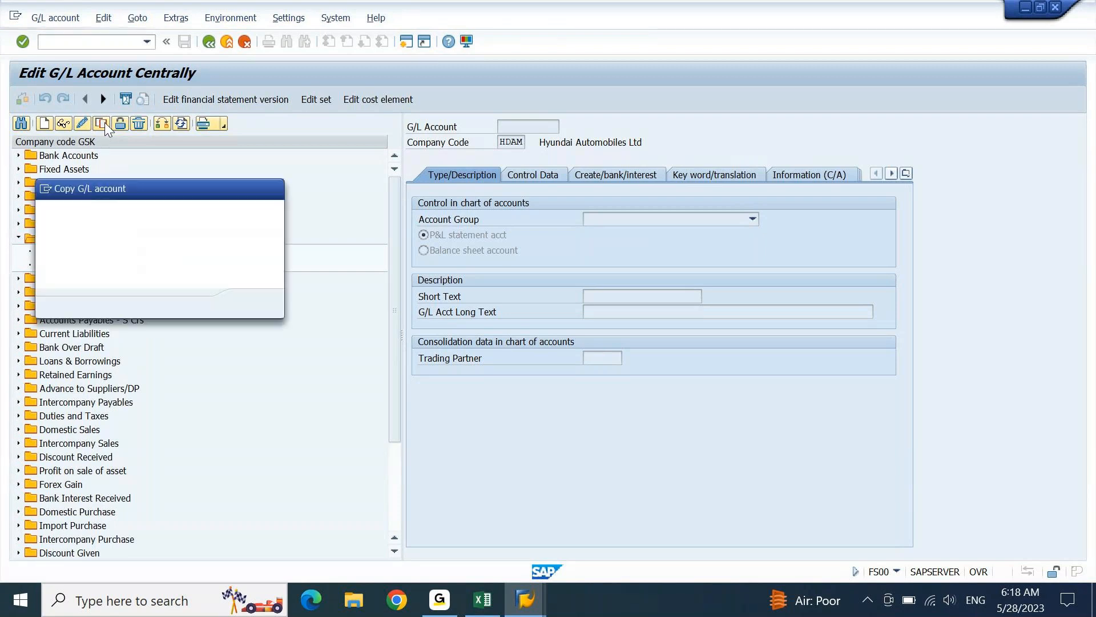
{"action": "key", "text": "Right"}
{"action": "key", "text": "Left"}
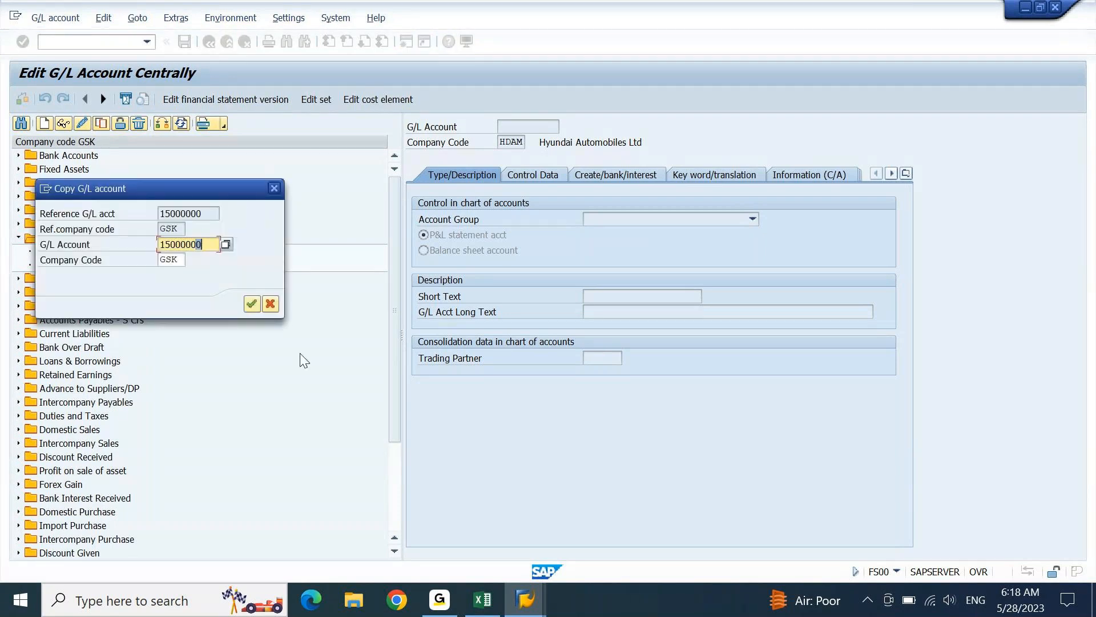
{"action": "type", "text": "2"}
{"action": "key", "text": "Return"}
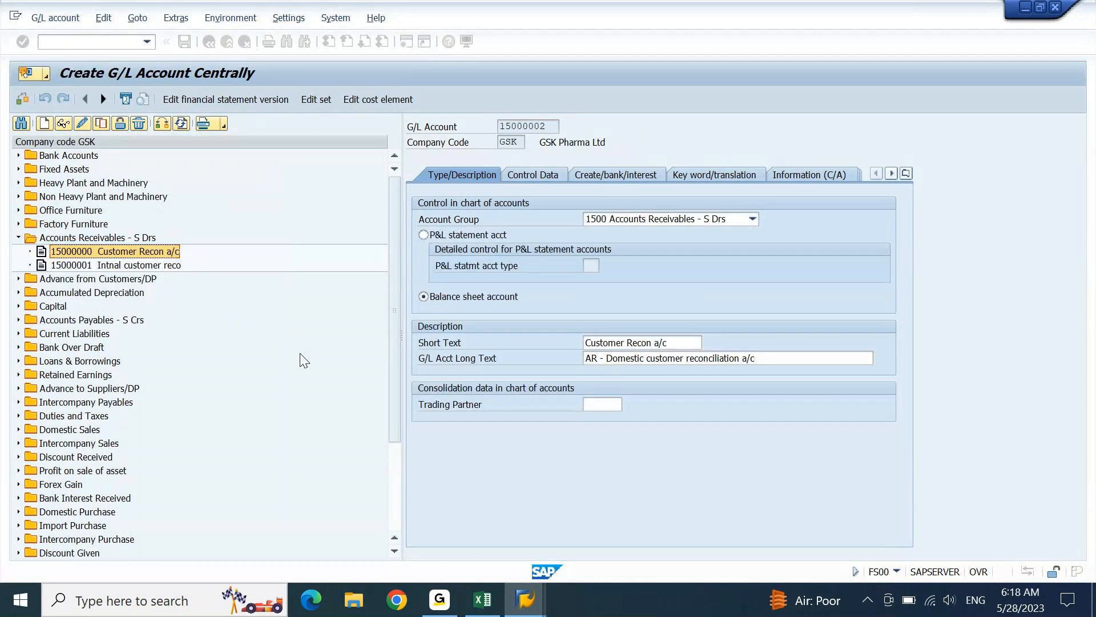
- Replace the copied texts with short text and long text 'TEST: A/C RECEIVABLE'
{"action": "left_click_drag", "start_coordinate": [754, 359], "coordinate": [421, 422]}
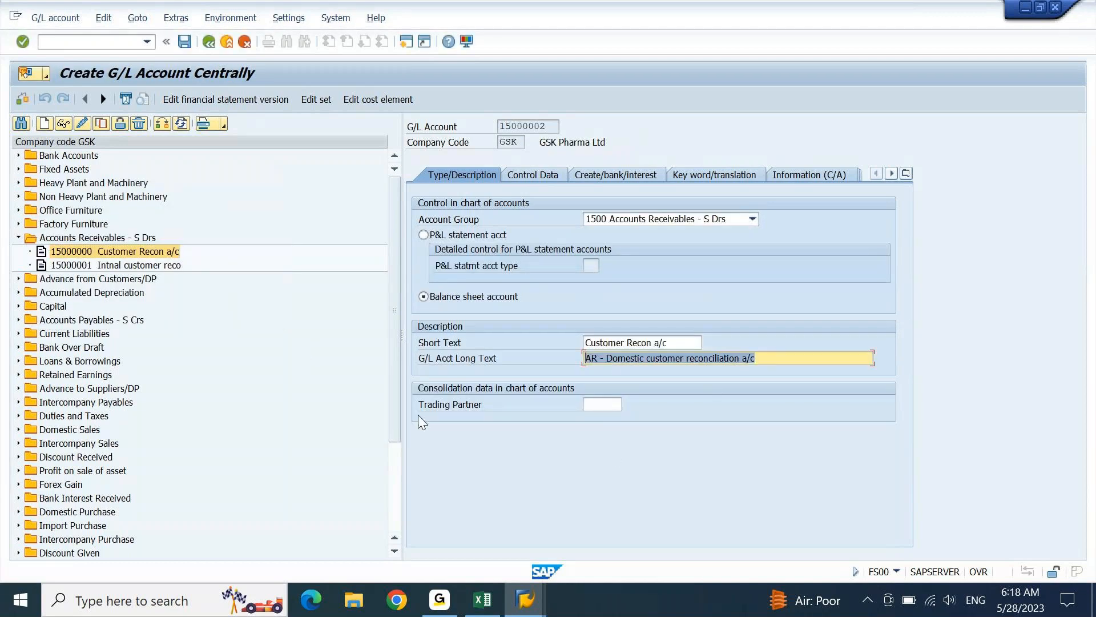
{"action": "key", "text": "Delete"}
{"action": "key", "text": "shift+Tab"}
{"action": "key", "text": "Delete"}
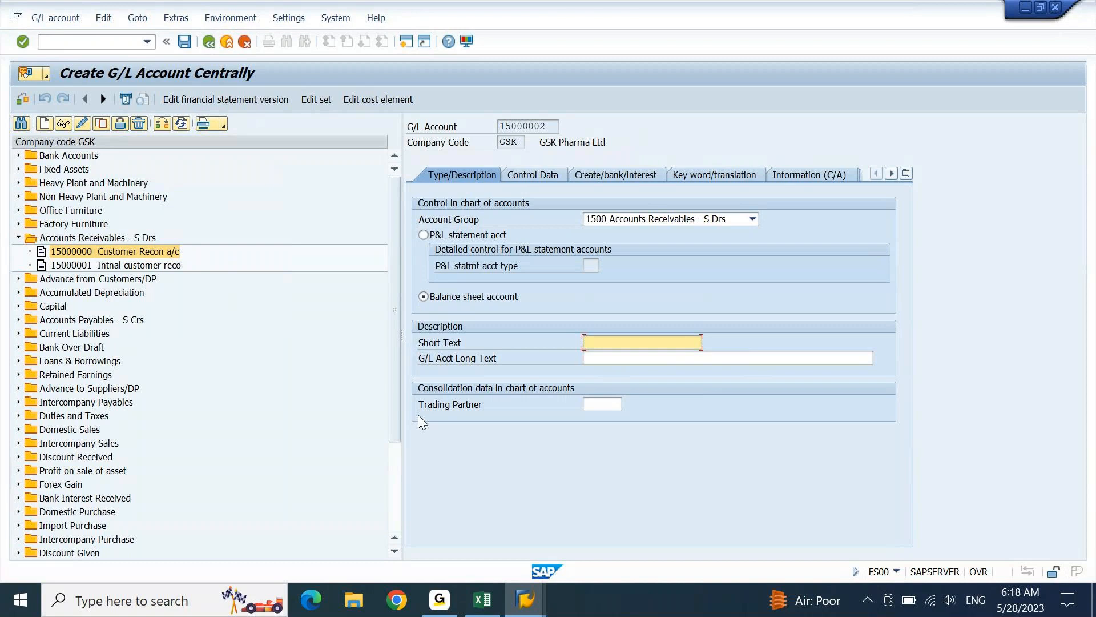
{"action": "type", "text": "tes"}
{"action": "key", "text": "BackSpace"}
{"action": "key", "text": "BackSpace"}
{"action": "key", "text": "BackSpace"}
{"action": "type", "text": "TE"}
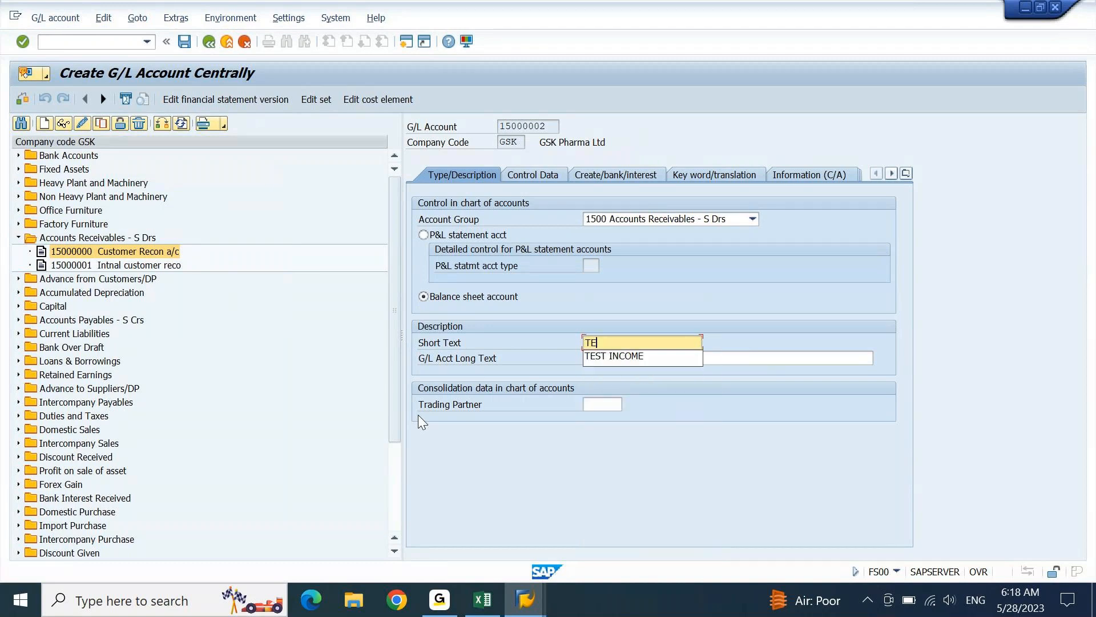
{"action": "type", "text": "ST: A/C RECEIVABLE"}
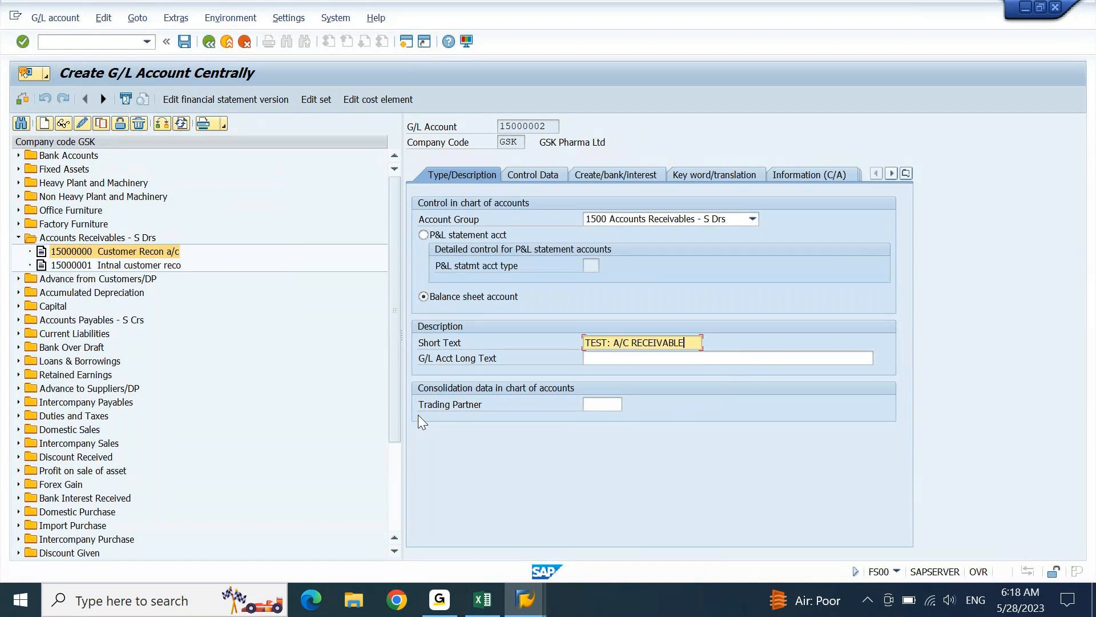
{"action": "key", "text": "Tab"}
{"action": "type", "text": "TEST: A/C RECEIVABLE"}
{"action": "key", "text": "Return"}
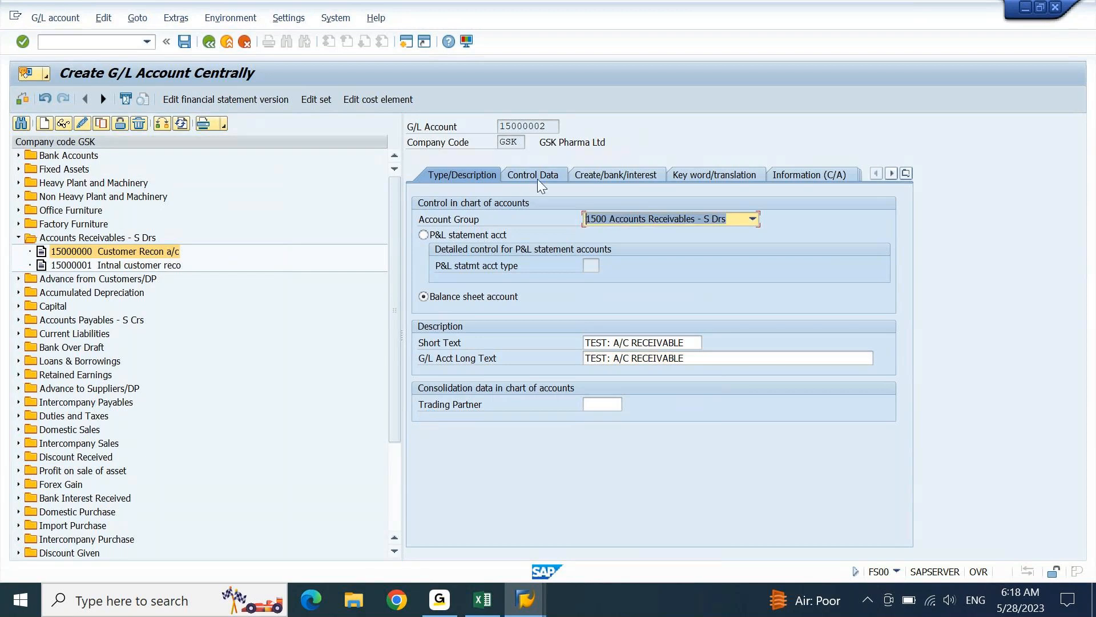
- Extend the long text to 'TEST: A/C RECEIVABLE LOCAL CUSTOMERS'
{"action": "left_click", "coordinate": [713, 358]}
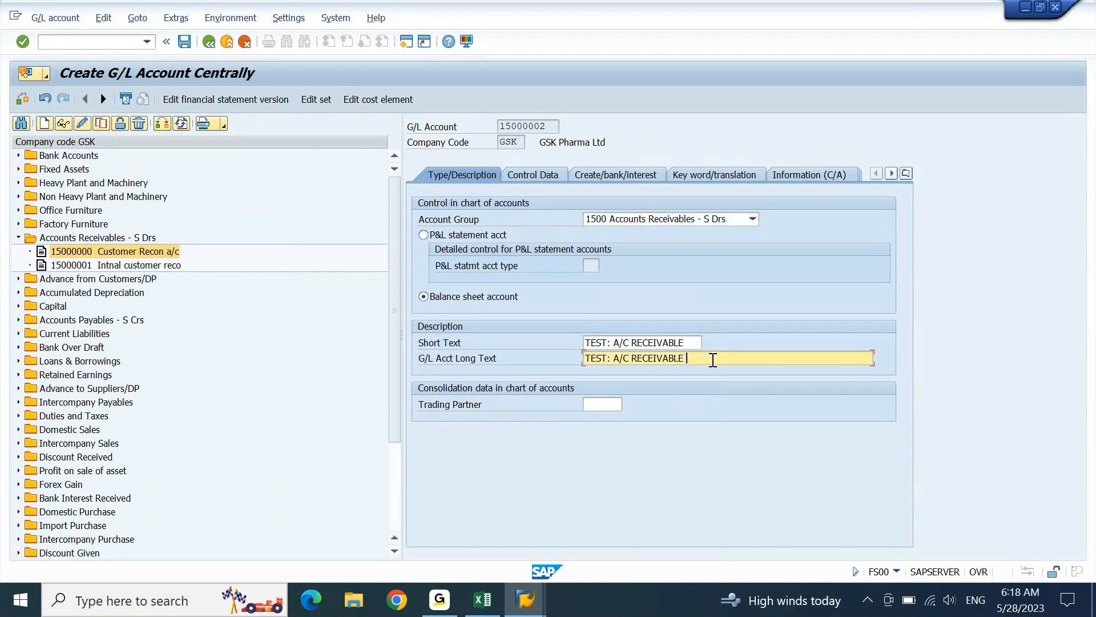
{"action": "type", "text": "LOCAL CUSTOMERS"}
{"action": "key", "text": "Return"}
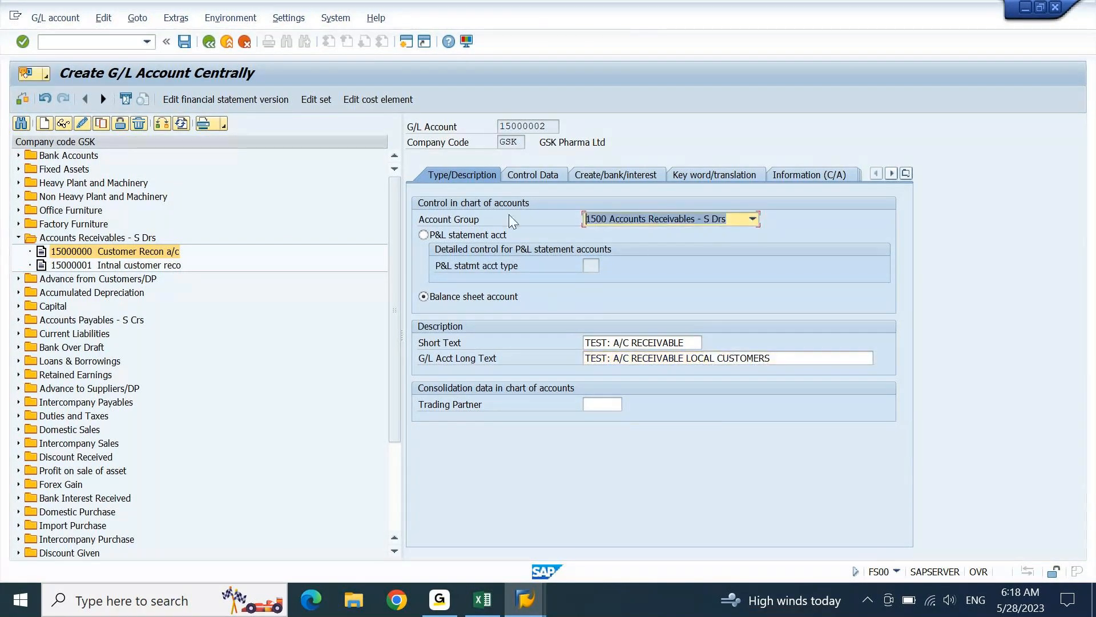
{"action": "left_click", "coordinate": [550, 177]}
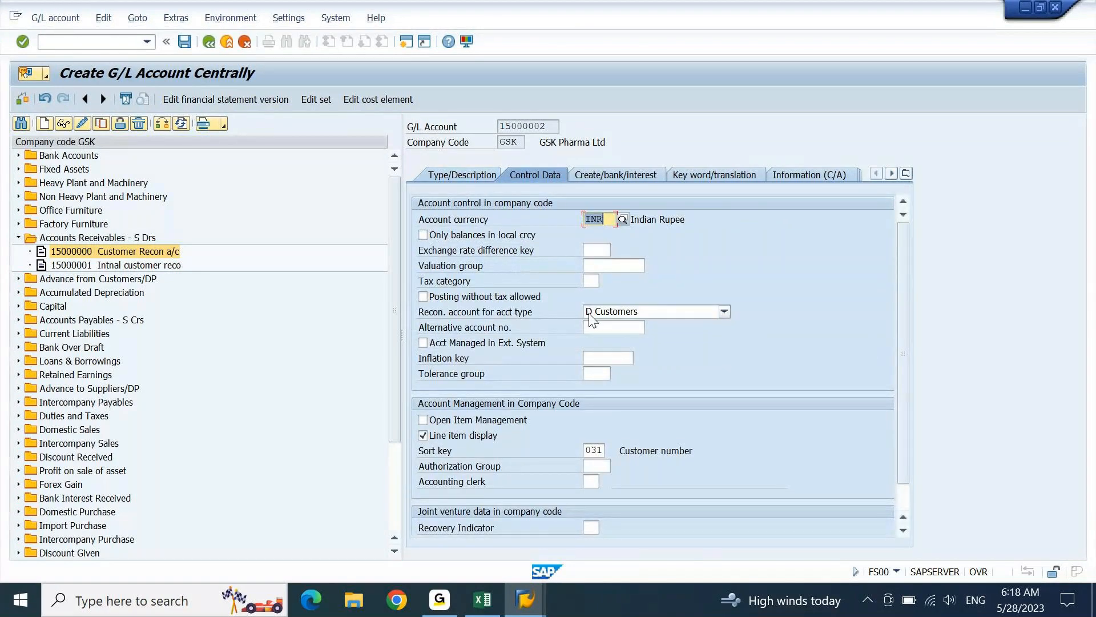
- Save G/L account 15000002 with field status group G067, then start a new SAP GUI session
{"action": "left_click", "coordinate": [632, 179]}
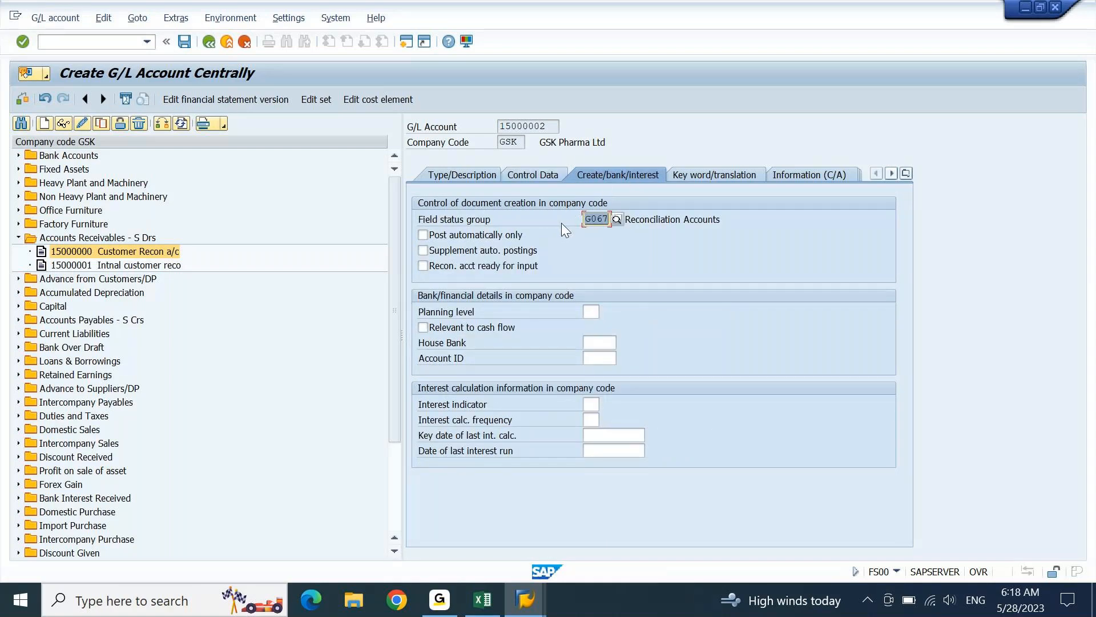
{"action": "left_click", "coordinate": [185, 43]}
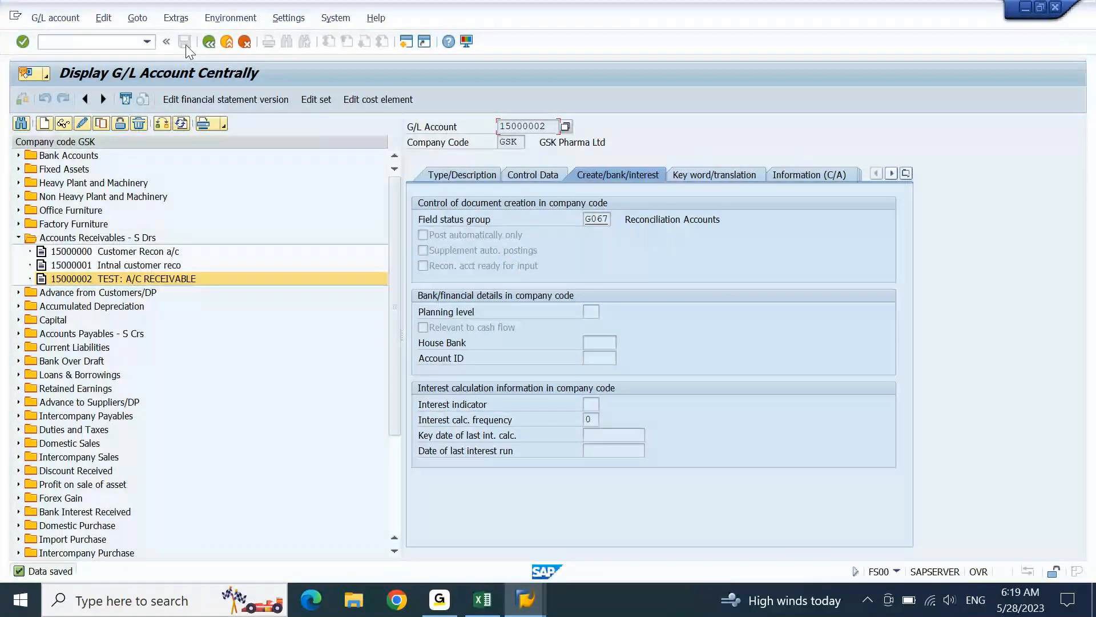
{"action": "left_click", "coordinate": [407, 46]}
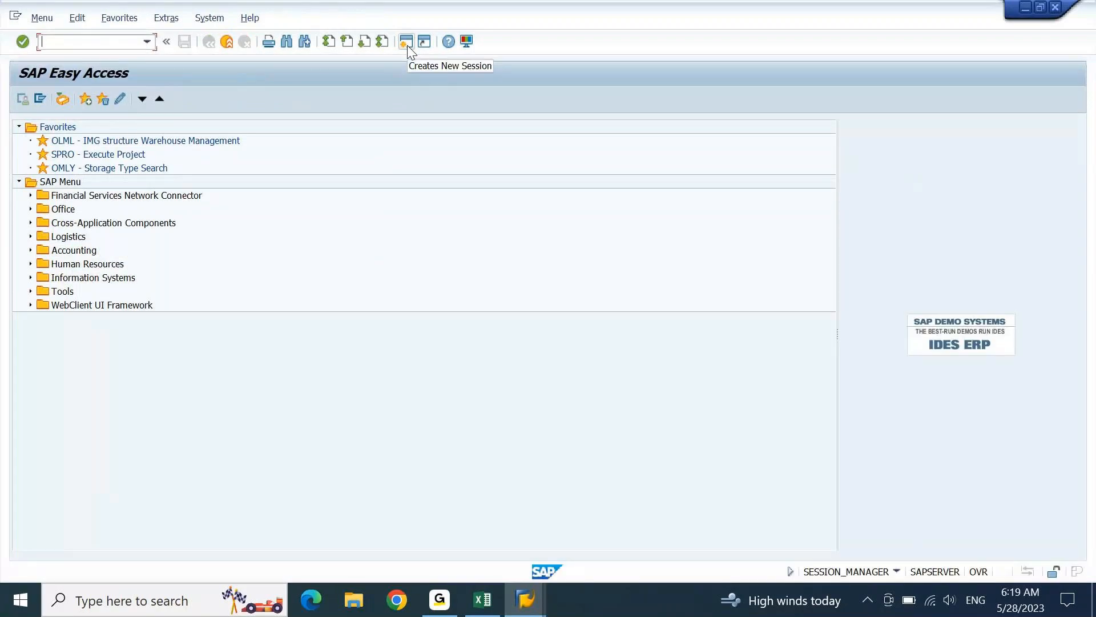
- Bring the Excel notes showing FD01/XD01 for Customer Master Creation forward, then preview the SAP windows
{"action": "left_click", "coordinate": [482, 599]}
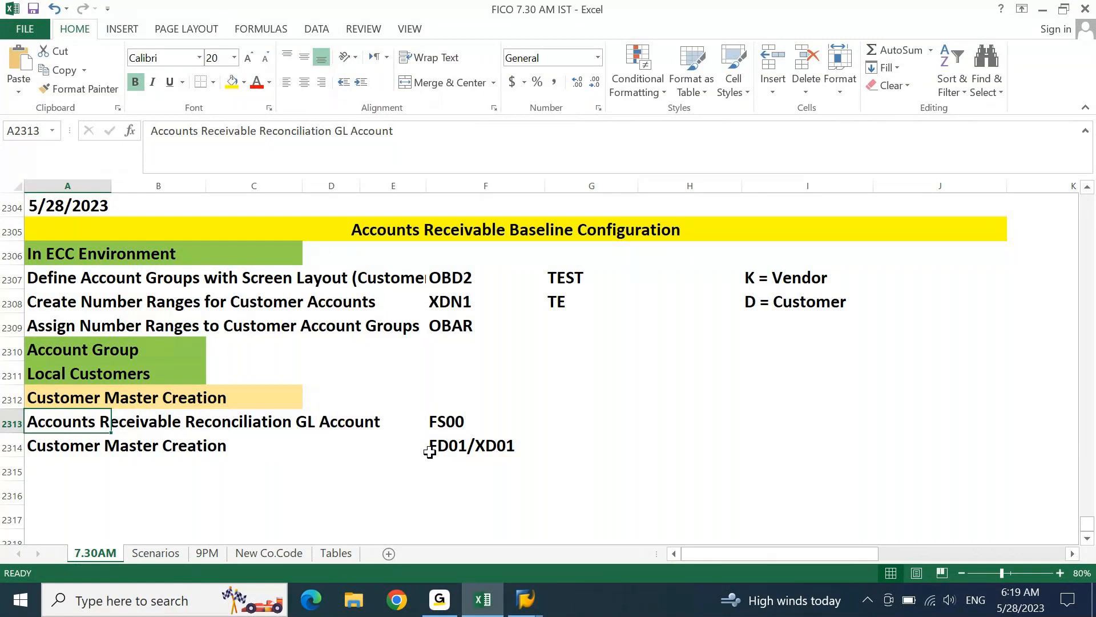
{"action": "left_click", "coordinate": [525, 599]}
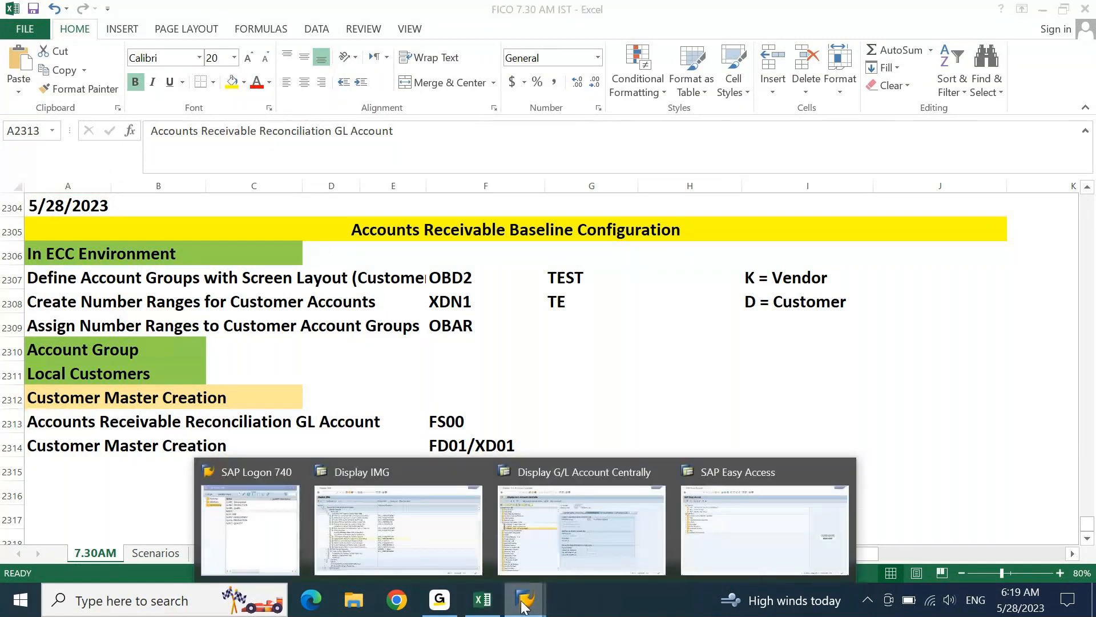
- Run FD01, scroll through the Account group list, then close the Customer Create screen
{"action": "left_click", "coordinate": [718, 508]}
{"action": "type", "text": "FD01"}
{"action": "key", "text": "Return"}
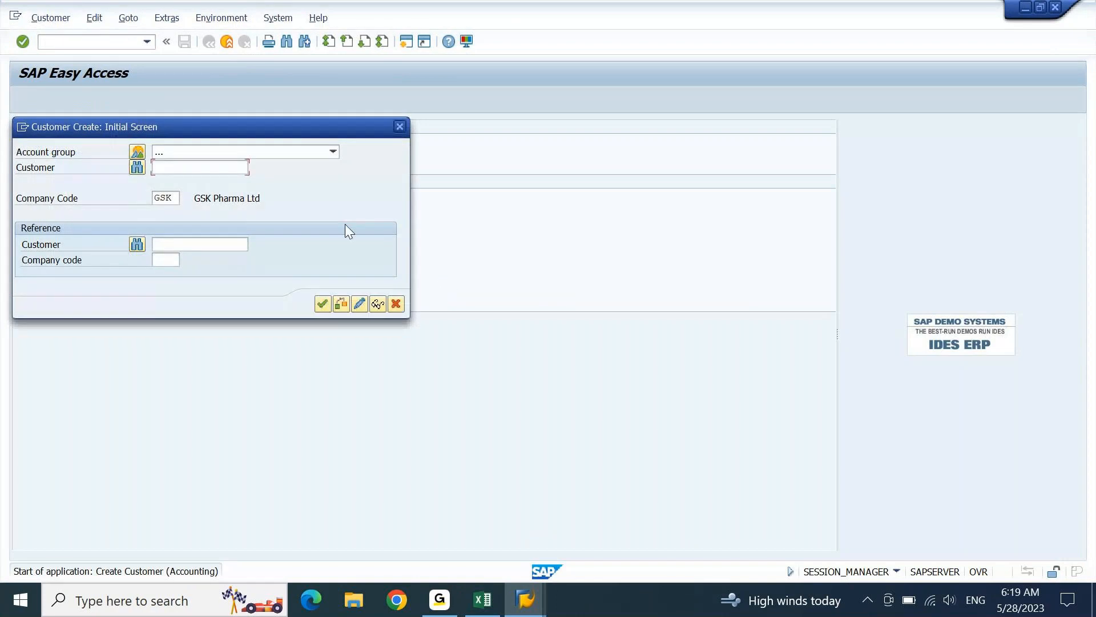
{"action": "left_click", "coordinate": [334, 152]}
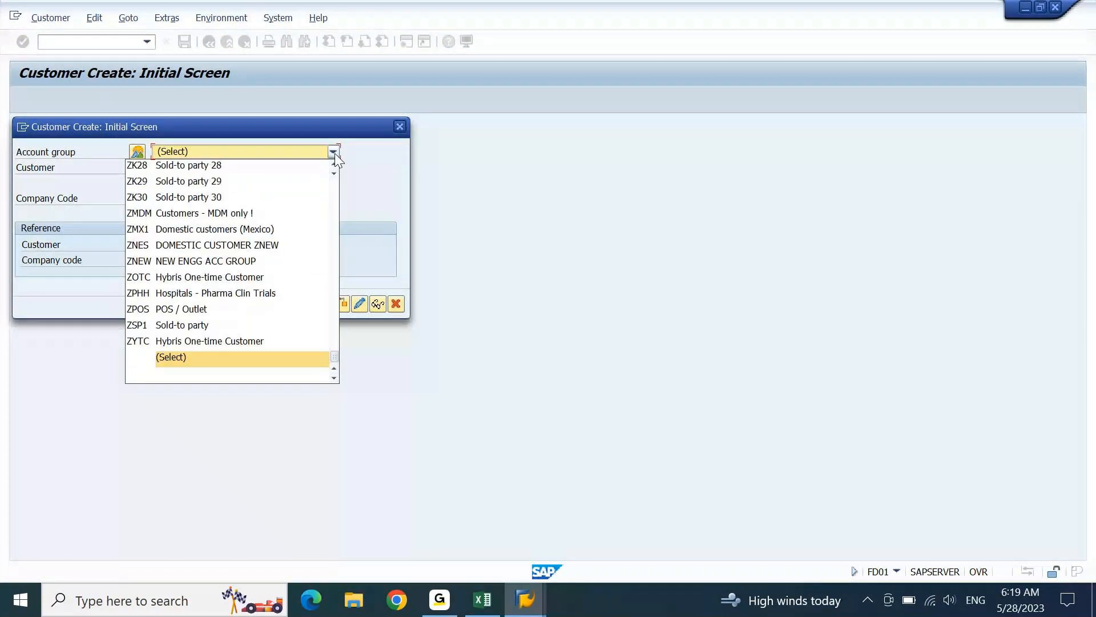
{"action": "left_click_drag", "start_coordinate": [334, 360], "coordinate": [334, 288]}
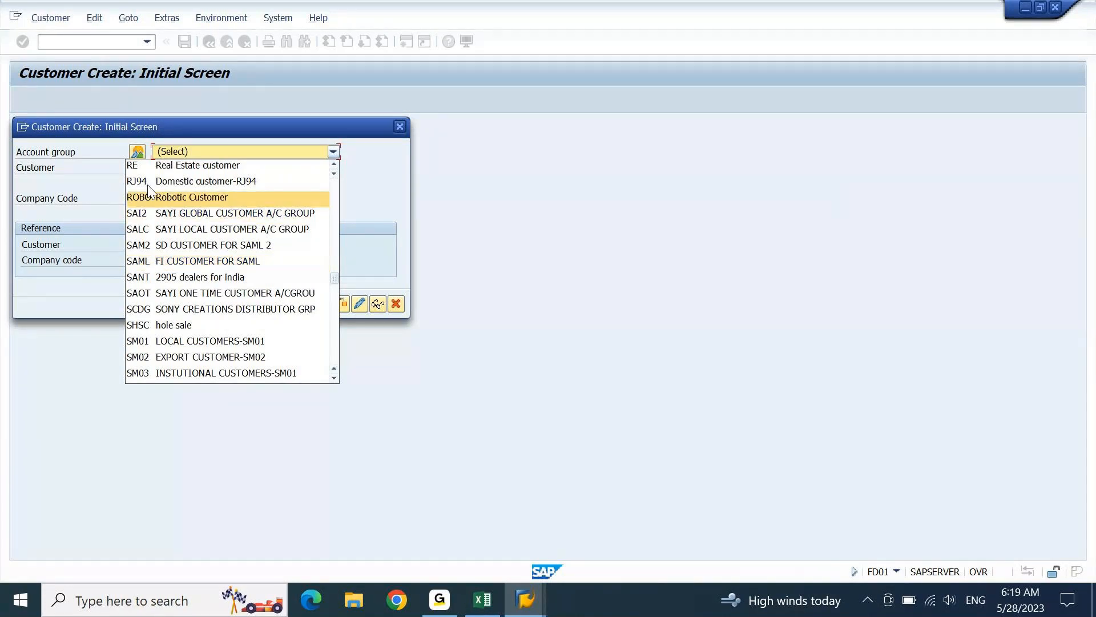
{"action": "left_click", "coordinate": [400, 127]}
{"action": "left_click", "coordinate": [399, 126]}
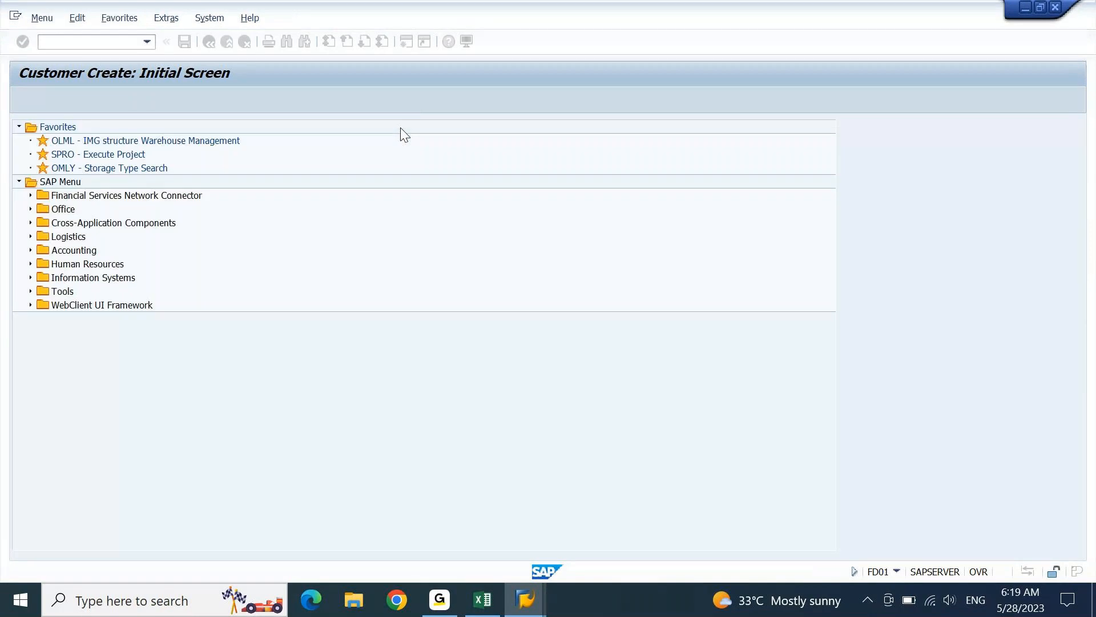
- Turn off Show keys within dropdown lists under Options > Interaction Design > Visualization 1
{"action": "left_click", "coordinate": [466, 41]}
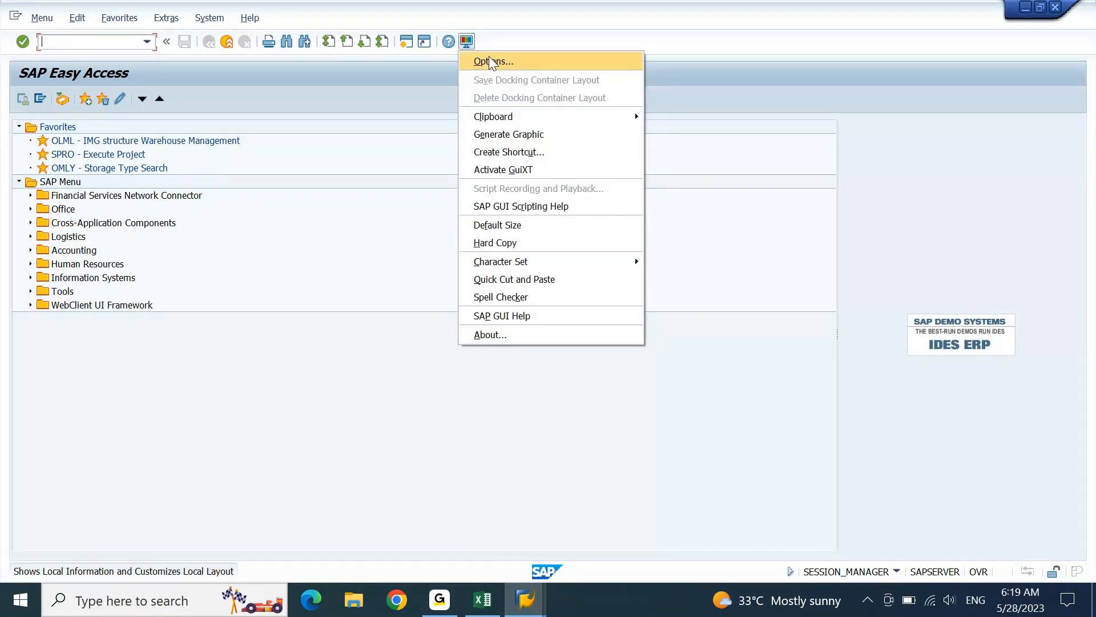
{"action": "left_click", "coordinate": [489, 62]}
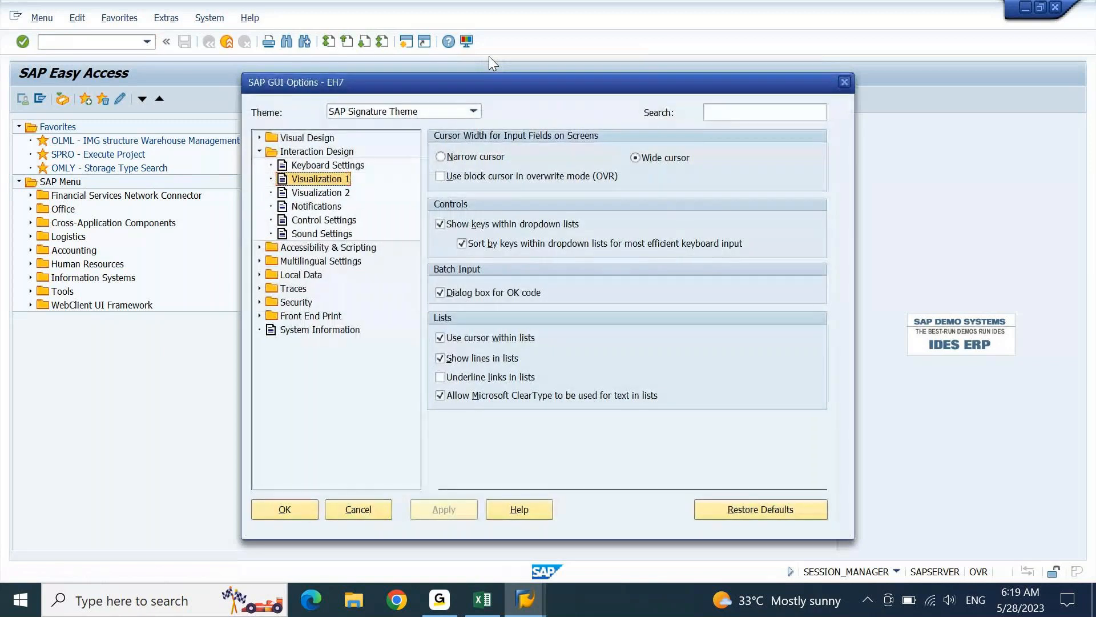
{"action": "left_click", "coordinate": [305, 153]}
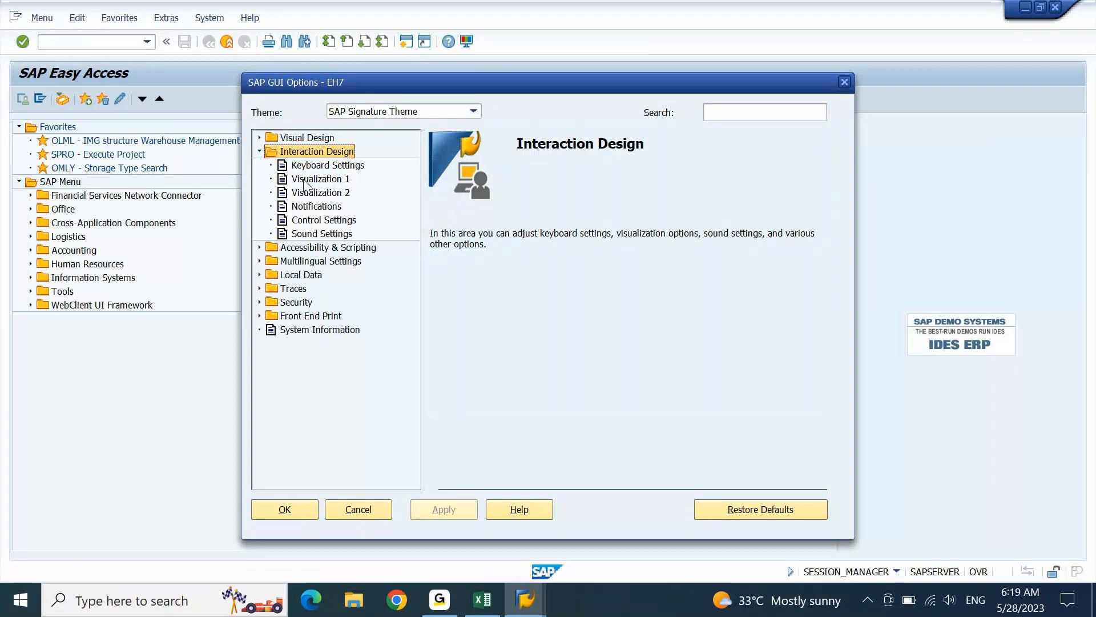
{"action": "left_click", "coordinate": [305, 180]}
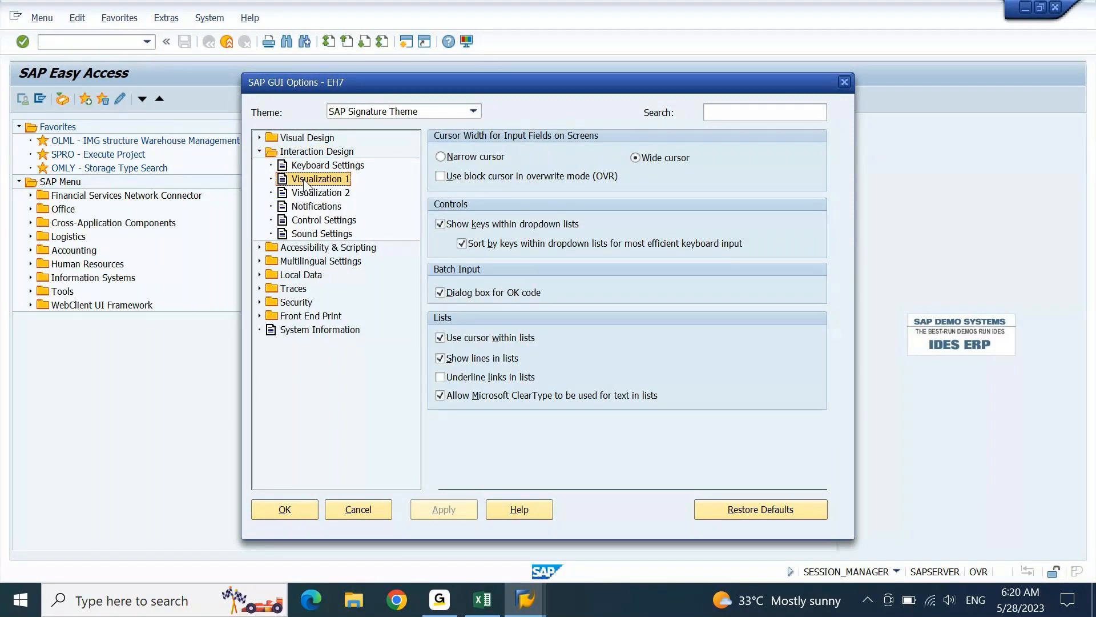
{"action": "left_click", "coordinate": [440, 224]}
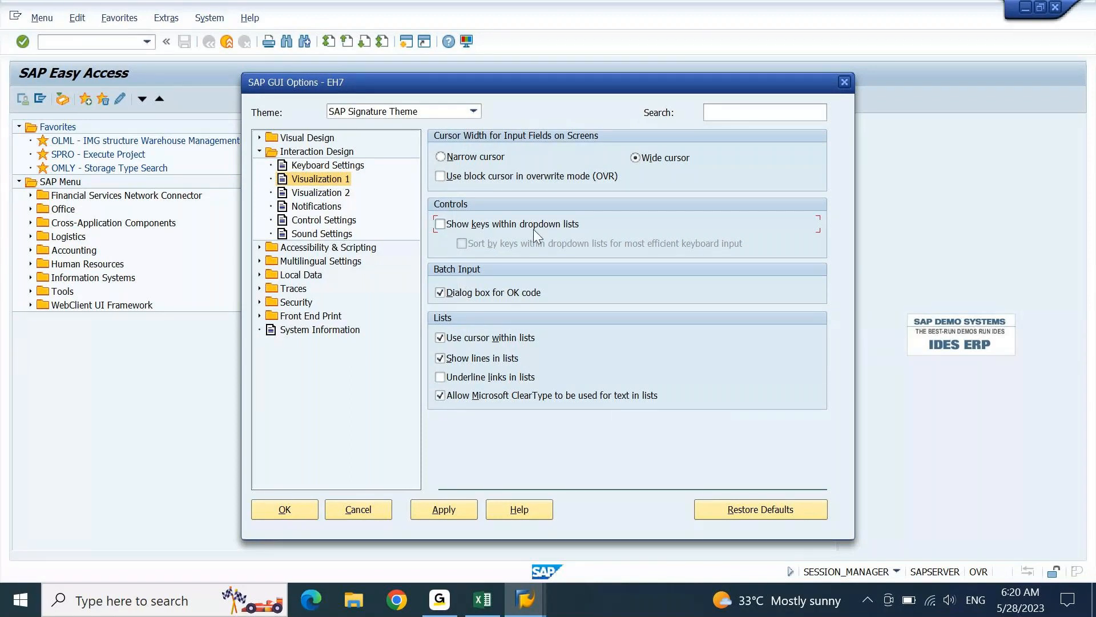
{"action": "left_click", "coordinate": [442, 505]}
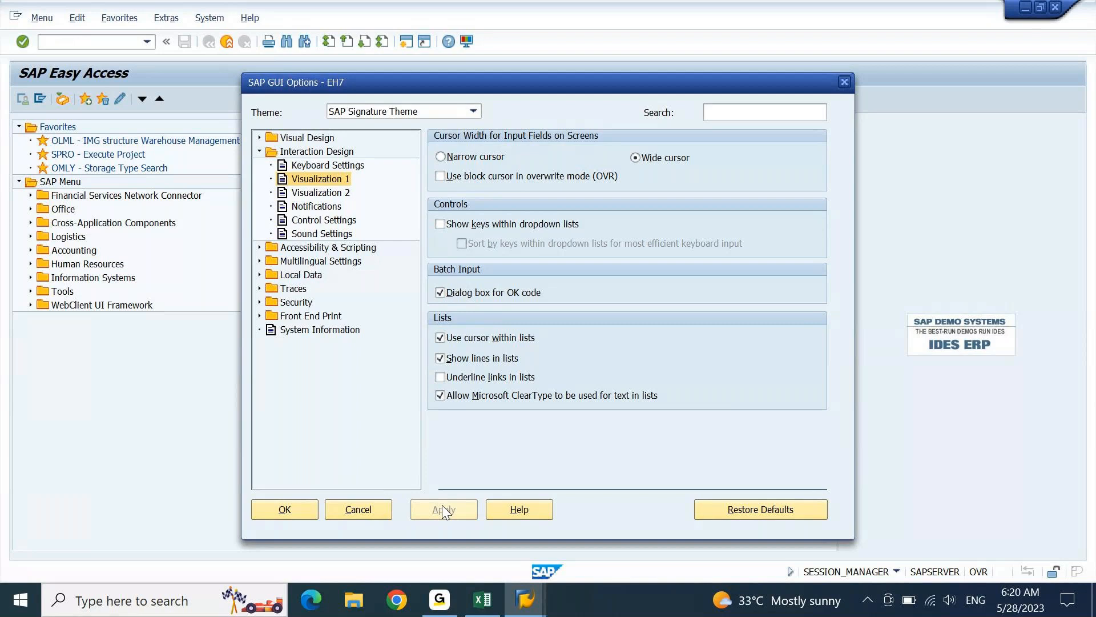
{"action": "left_click", "coordinate": [270, 508]}
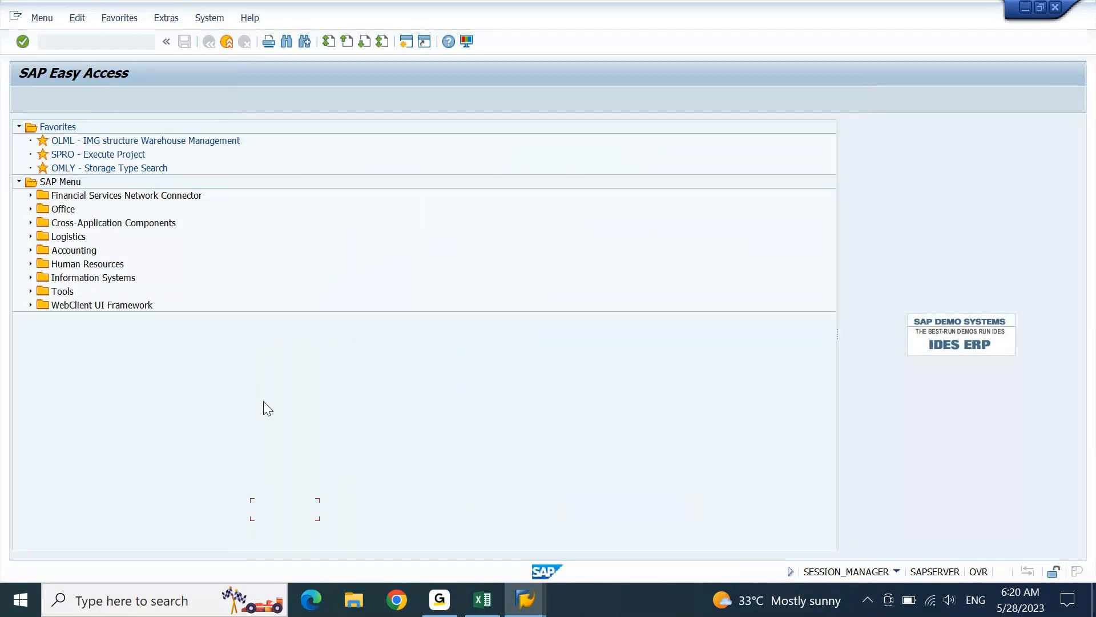
{"action": "left_click", "coordinate": [147, 42]}
{"action": "left_click", "coordinate": [118, 57]}
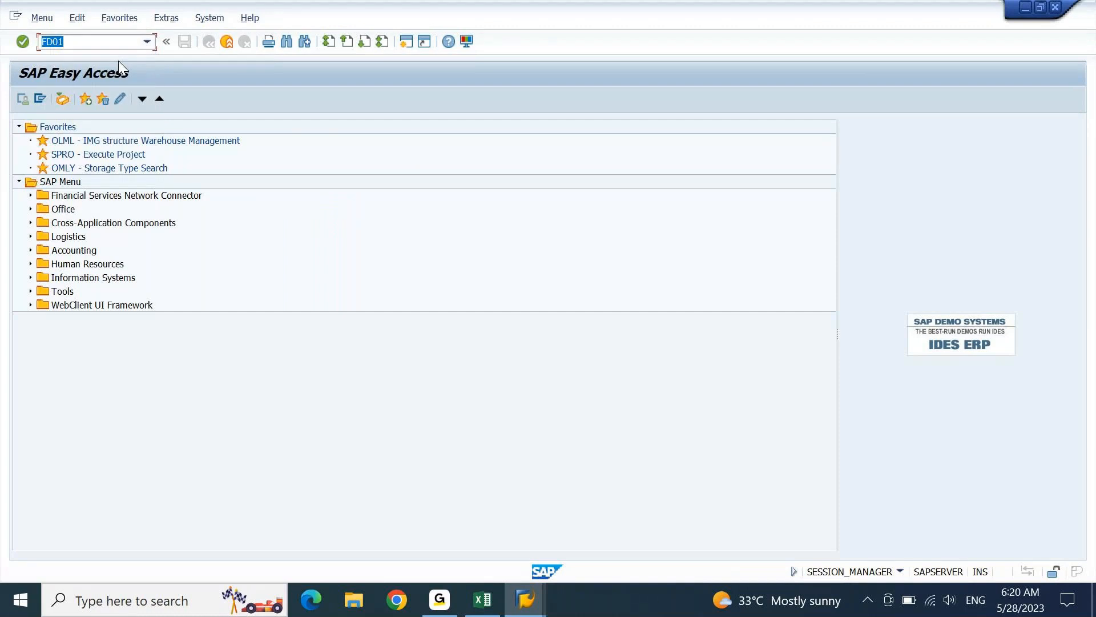
{"action": "key", "text": "Return"}
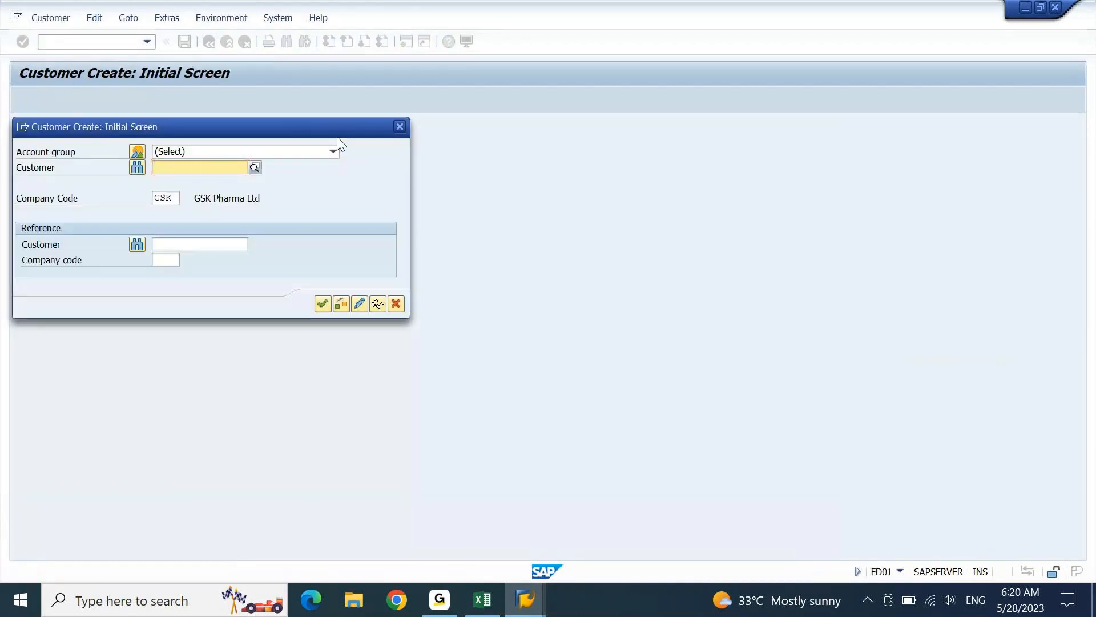
{"action": "left_click", "coordinate": [335, 150]}
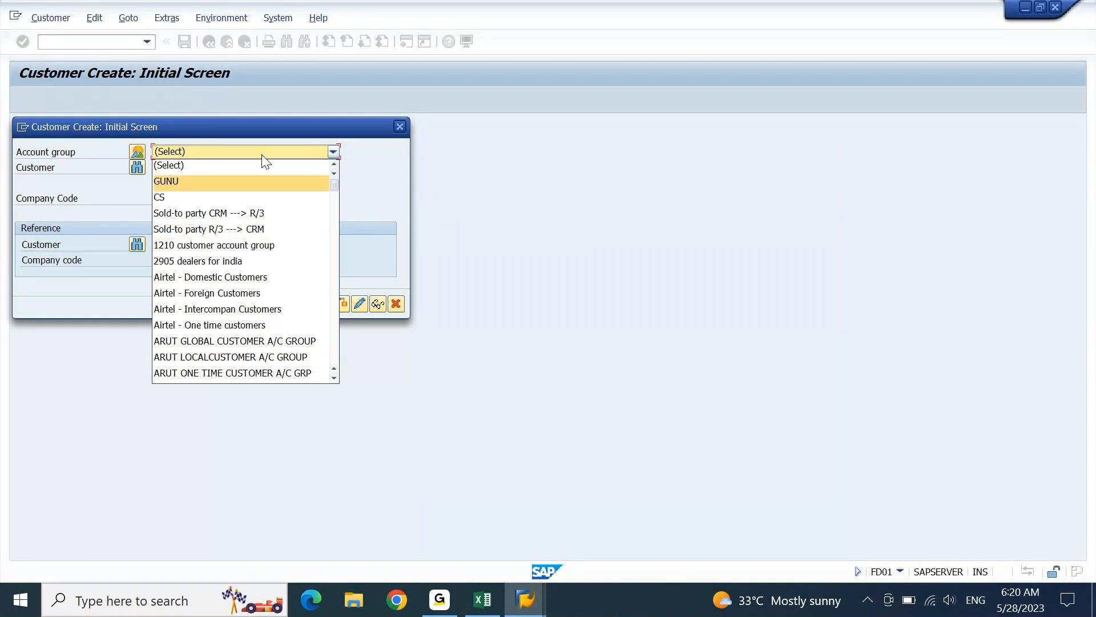
{"action": "key", "text": "Down"}
{"action": "key", "text": "Down"}
{"action": "key", "text": "Down"}
{"action": "key", "text": "Down"}
{"action": "key", "text": "Down"}
{"action": "key", "text": "Down"}
{"action": "key", "text": "Down"}
{"action": "key", "text": "Down"}
{"action": "key", "text": "Down"}
{"action": "key", "text": "Down"}
{"action": "key", "text": "Down"}
{"action": "key", "text": "Down"}
{"action": "key", "text": "Down"}
{"action": "key", "text": "Down"}
{"action": "key", "text": "Down"}
{"action": "key", "text": "Down"}
{"action": "key", "text": "Down"}
{"action": "key", "text": "Down"}
{"action": "key", "text": "Down"}
{"action": "key", "text": "Down"}
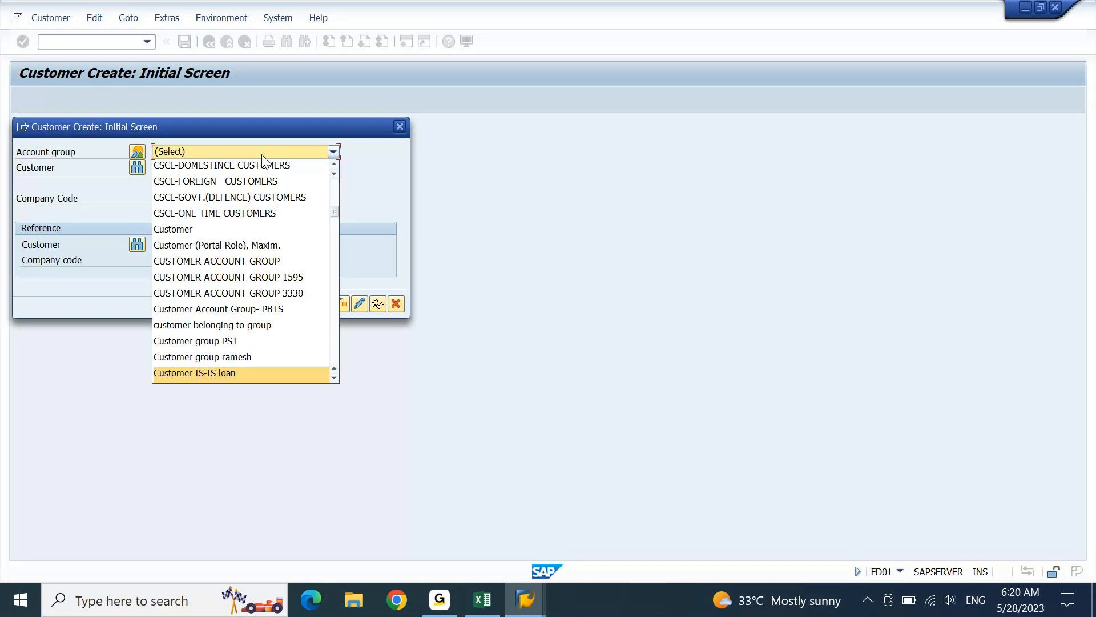
{"action": "key", "text": "Down"}
{"action": "key", "text": "Down"}
{"action": "key", "text": "Down"}
{"action": "key", "text": "Down"}
{"action": "key", "text": "Down"}
{"action": "key", "text": "Down"}
{"action": "key", "text": "Down"}
{"action": "key", "text": "Down"}
{"action": "key", "text": "Down"}
{"action": "key", "text": "Down"}
{"action": "key", "text": "Down"}
{"action": "key", "text": "Down"}
{"action": "key", "text": "Down"}
{"action": "key", "text": "Down"}
{"action": "key", "text": "Down"}
{"action": "key", "text": "Down"}
{"action": "key", "text": "Down"}
{"action": "key", "text": "Down"}
{"action": "key", "text": "Down"}
{"action": "key", "text": "Down"}
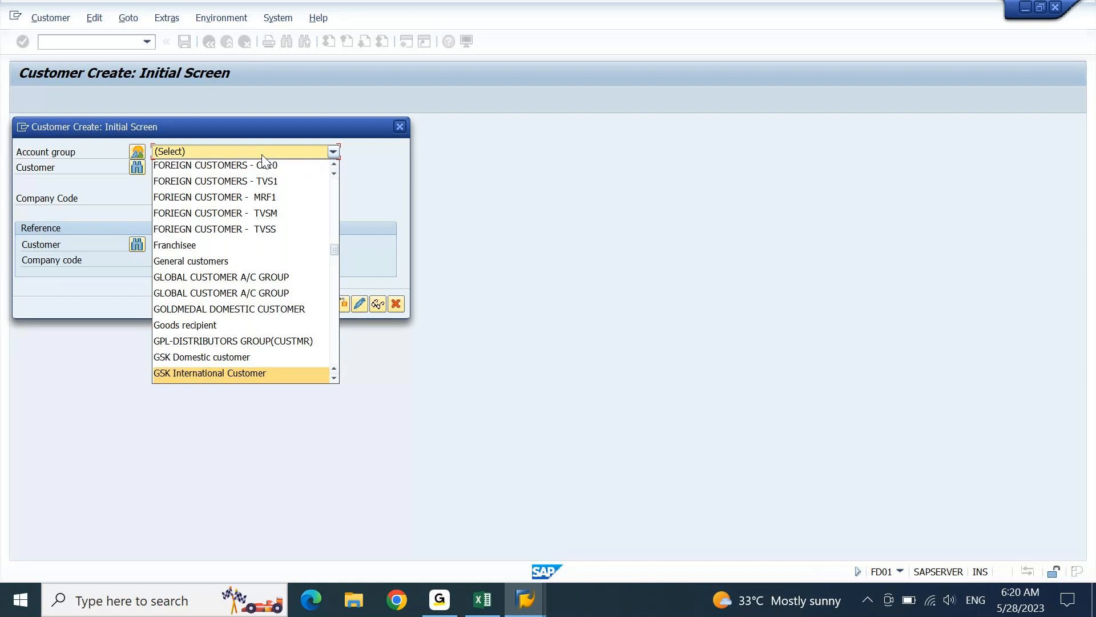
{"action": "key", "text": "Escape"}
{"action": "key", "text": "Escape"}
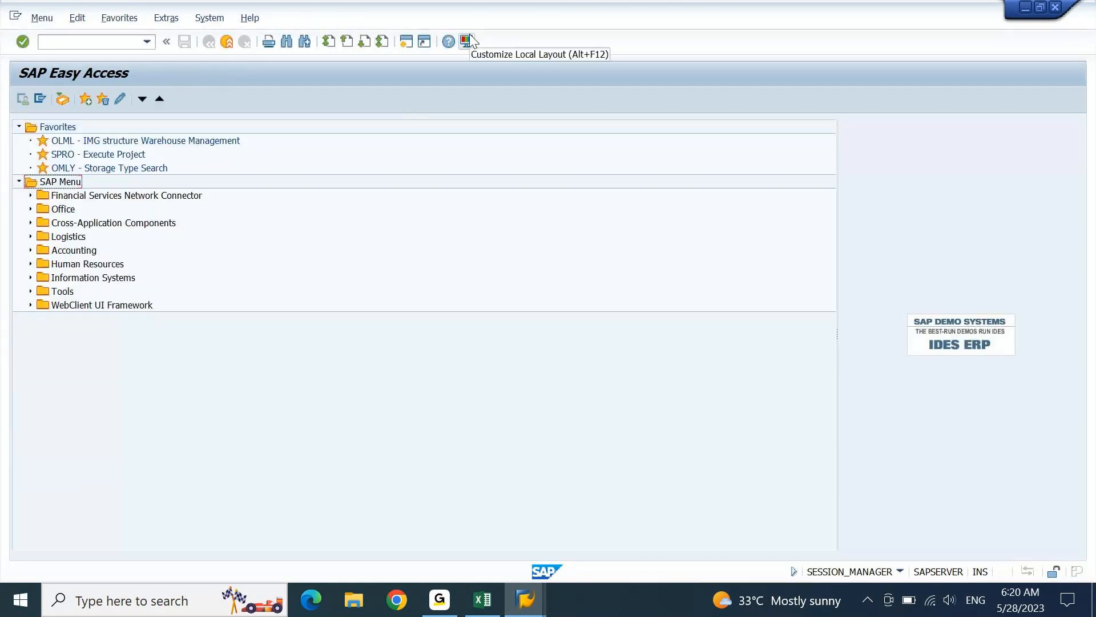
- Re-enable Show keys within dropdown lists in SAP GUI Options and apply it
{"action": "left_click", "coordinate": [470, 38]}
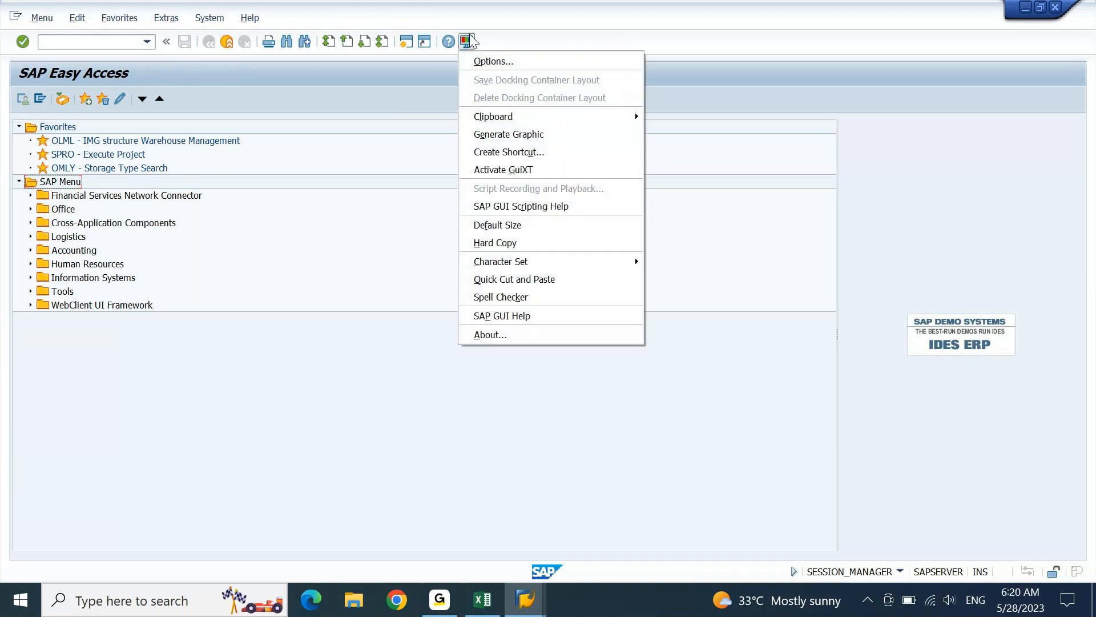
{"action": "left_click", "coordinate": [486, 59]}
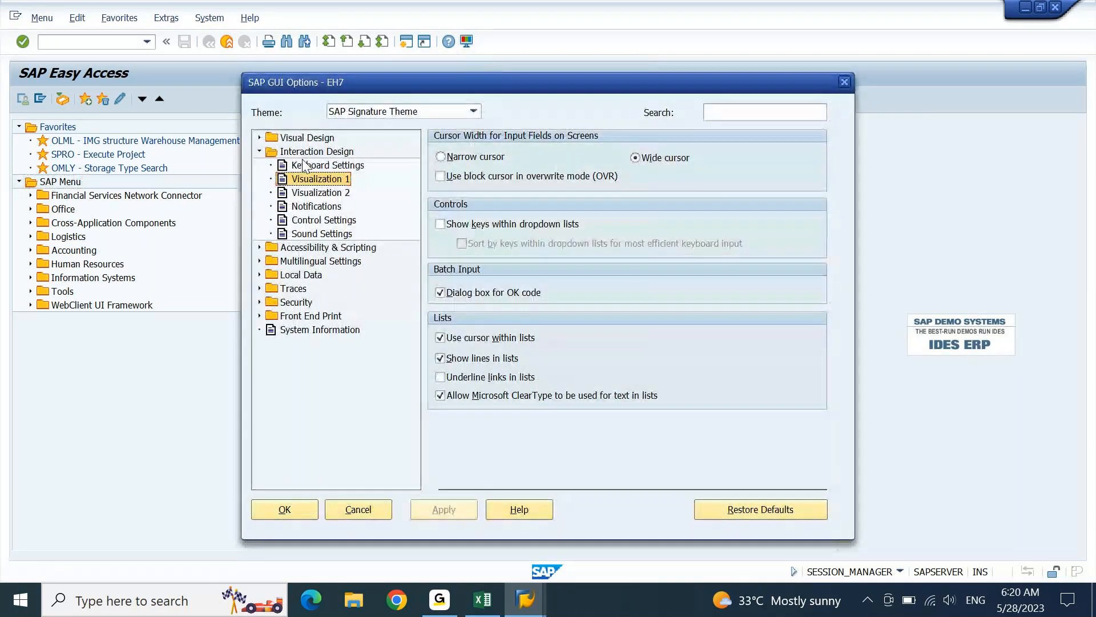
{"action": "left_click", "coordinate": [455, 226]}
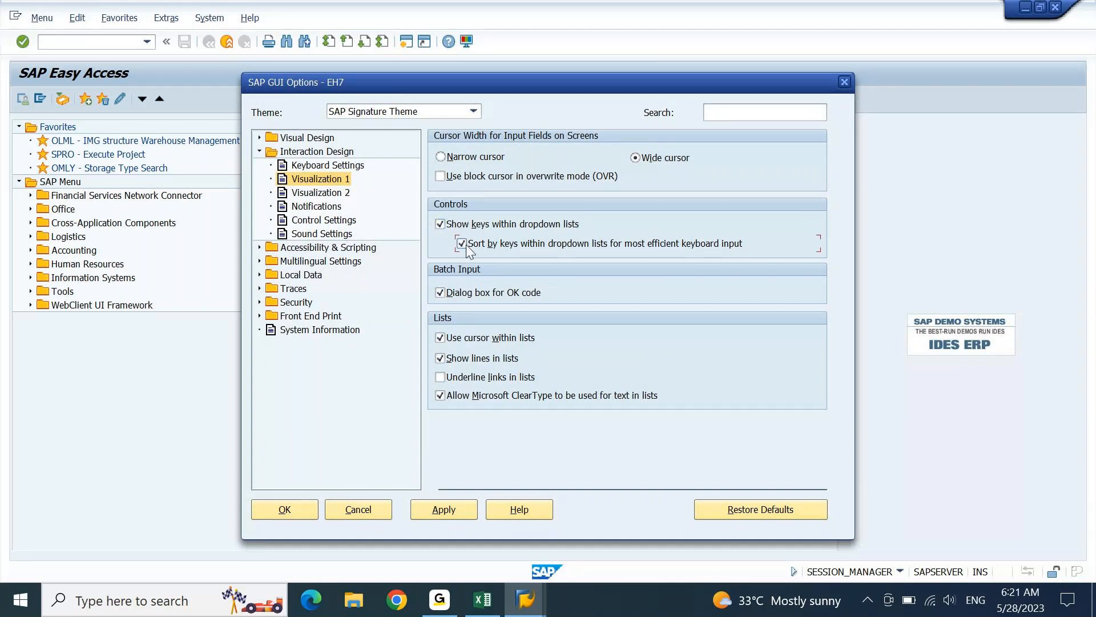
{"action": "left_click", "coordinate": [474, 516]}
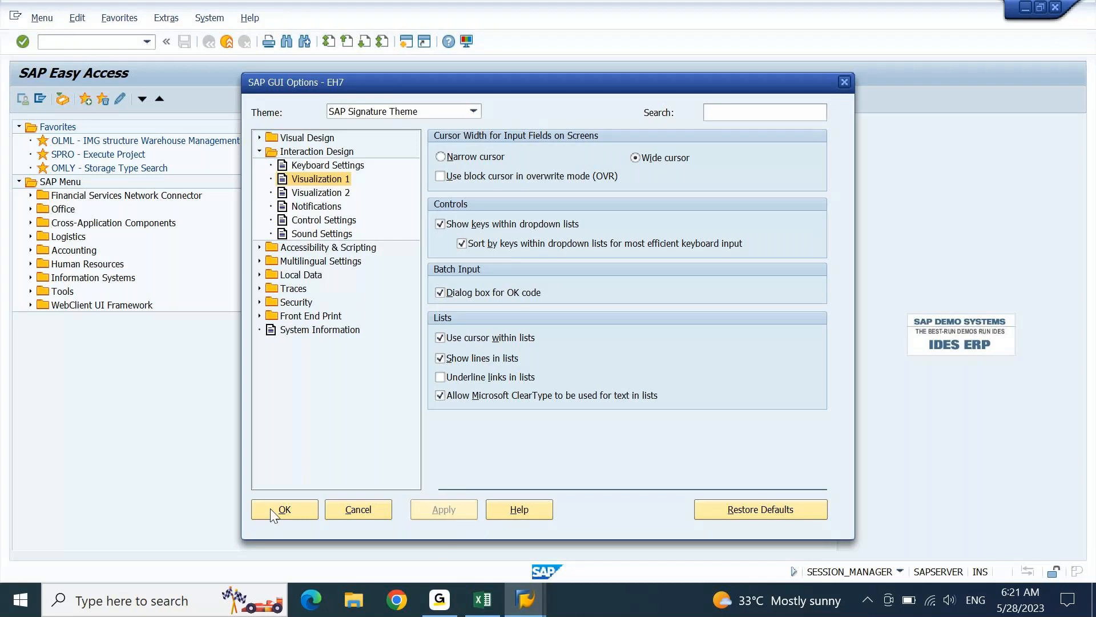
{"action": "left_click", "coordinate": [271, 510]}
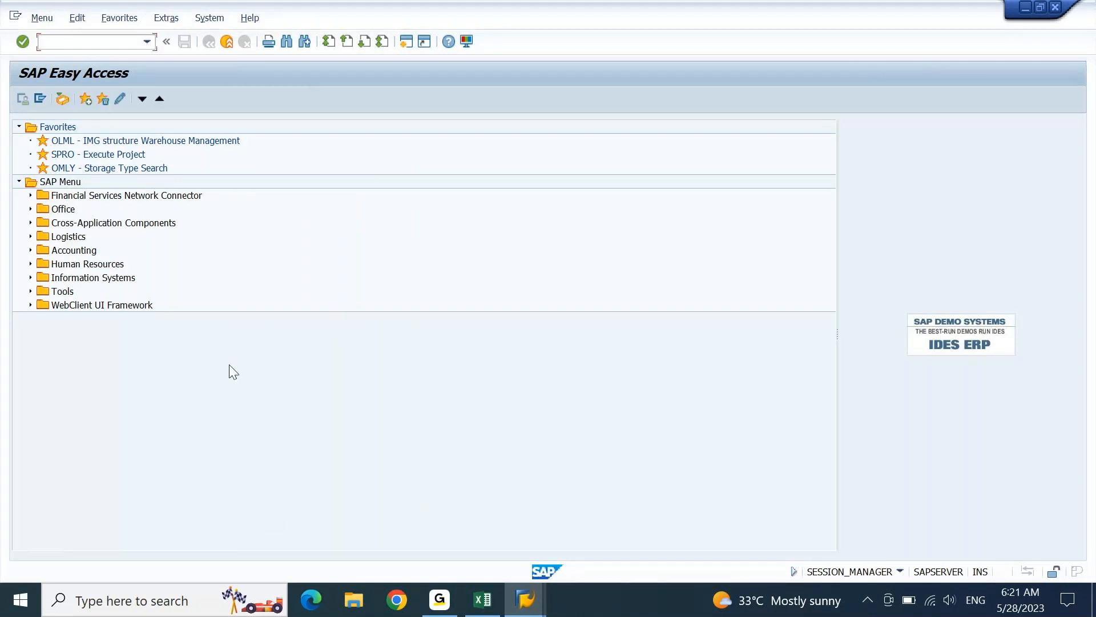
- Start FD01 with account group TEST: Local Customers and company code GSK
{"action": "left_click", "coordinate": [148, 42]}
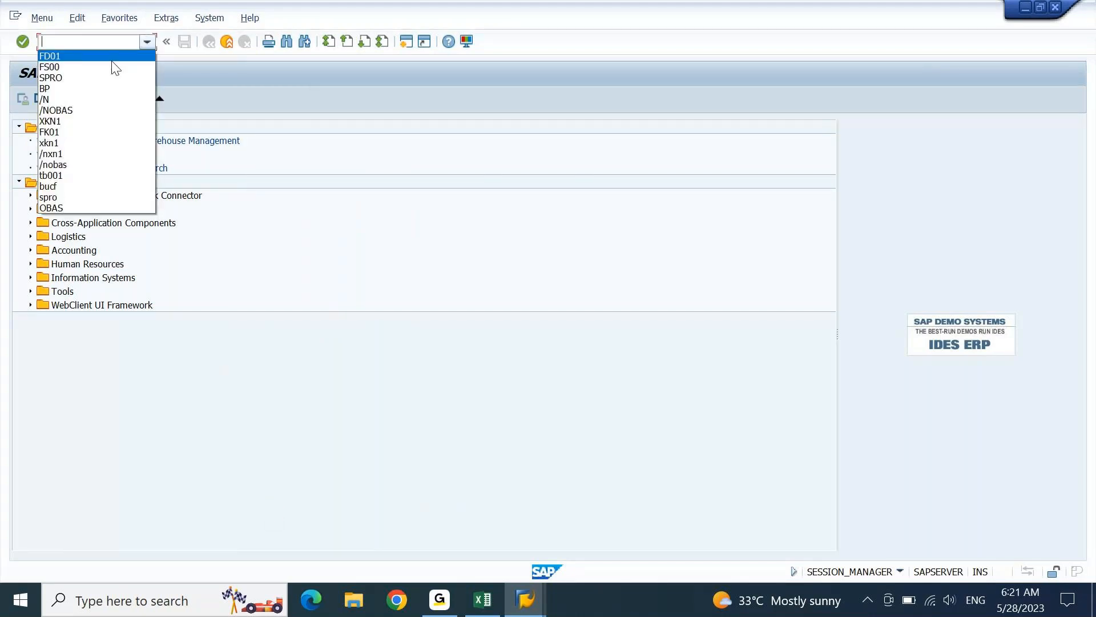
{"action": "left_click", "coordinate": [111, 58]}
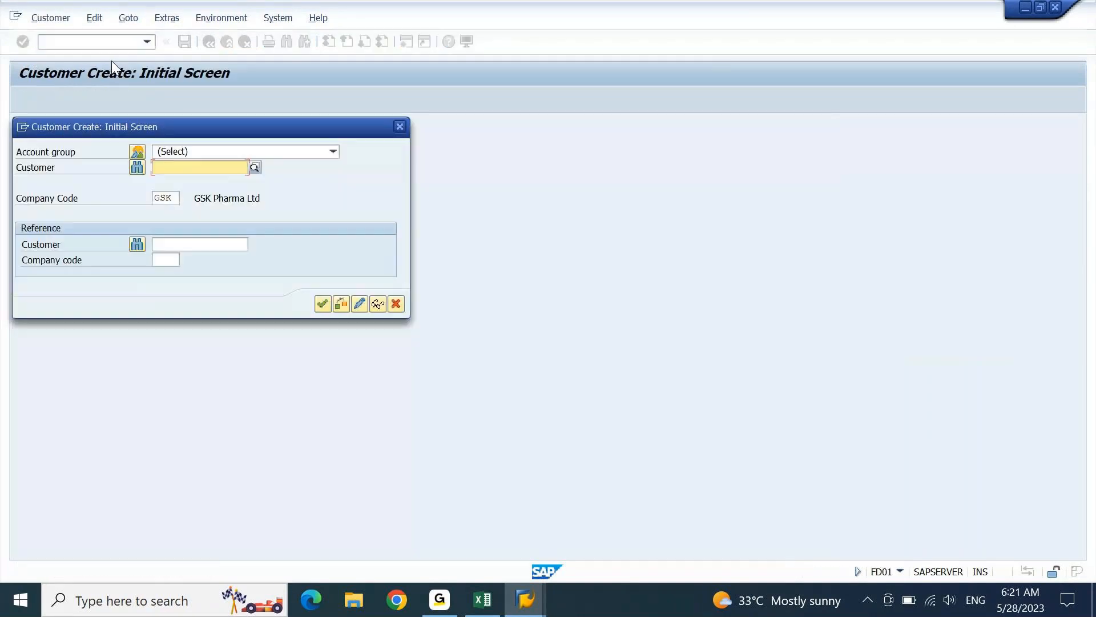
{"action": "left_click", "coordinate": [321, 152]}
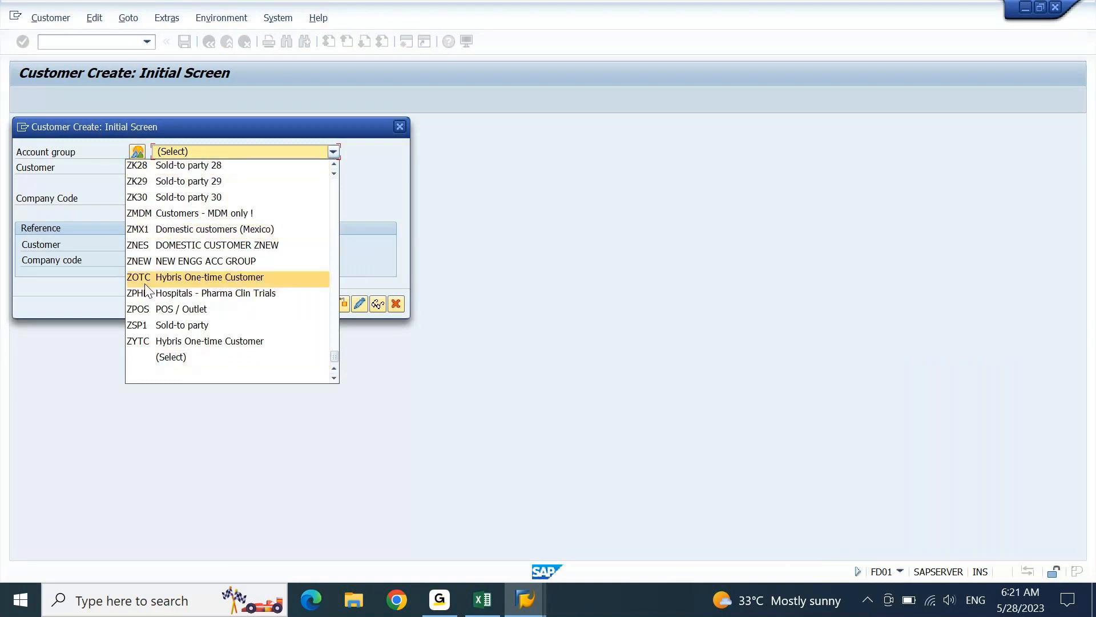
{"action": "key", "text": "Page_Up"}
{"action": "key", "text": "Page_Up"}
{"action": "key", "text": "Page_Up"}
{"action": "key", "text": "Page_Up"}
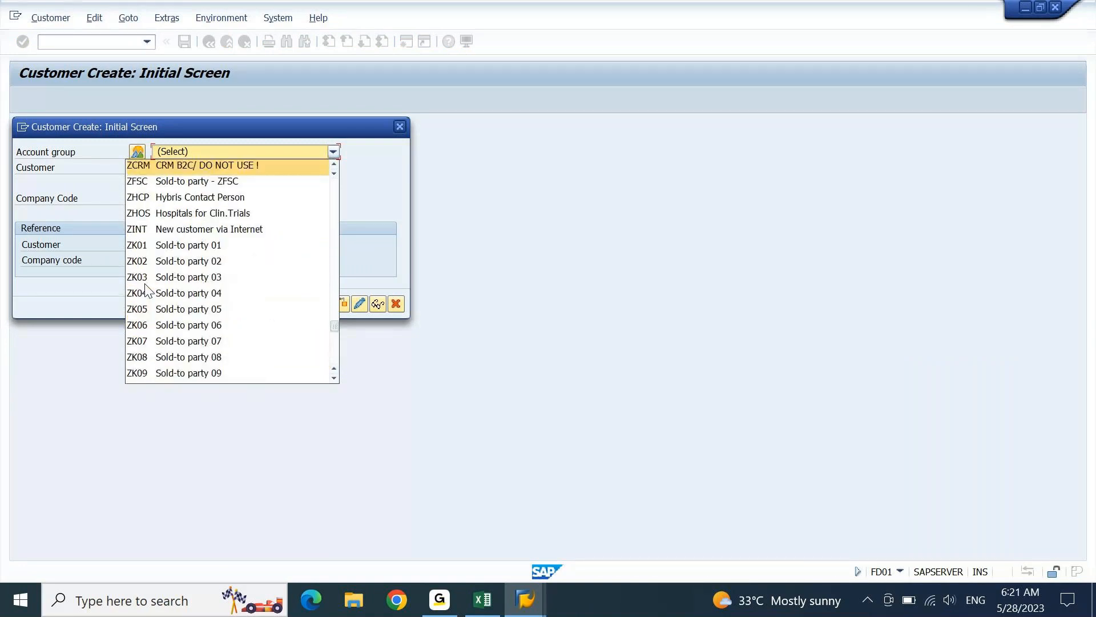
{"action": "key", "text": "Page_Up"}
{"action": "key", "text": "Page_Up"}
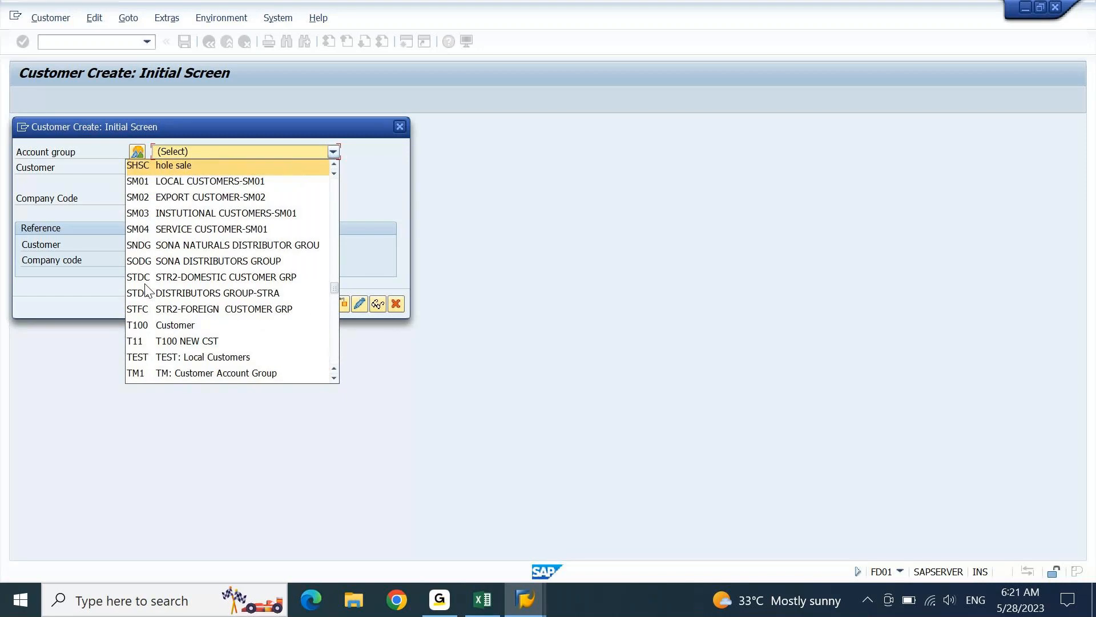
{"action": "left_click", "coordinate": [193, 361]}
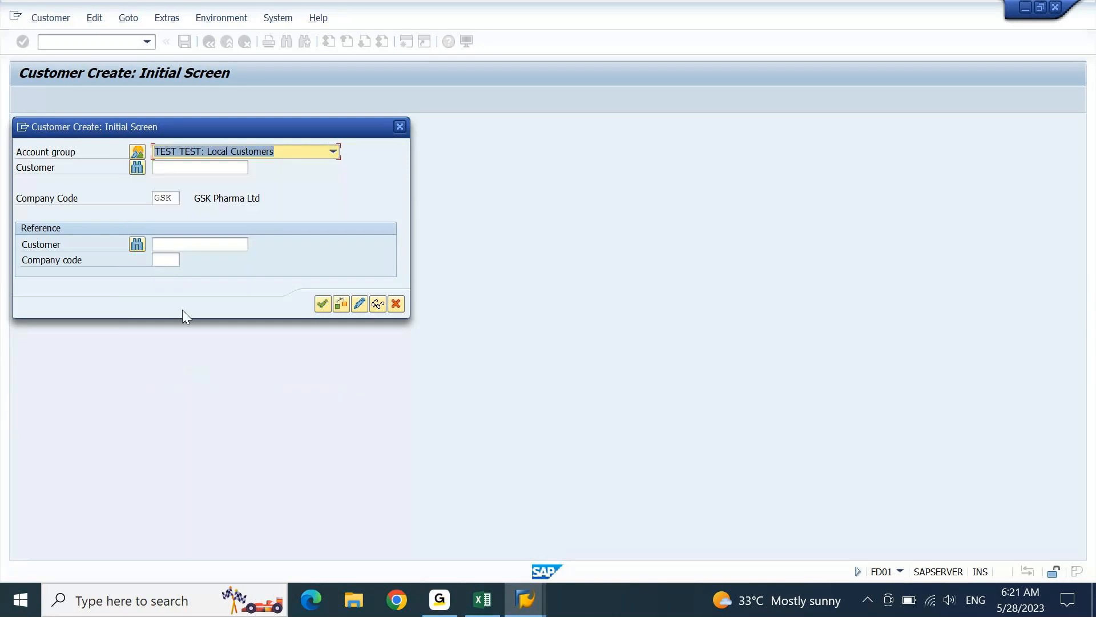
{"action": "left_click", "coordinate": [216, 166]}
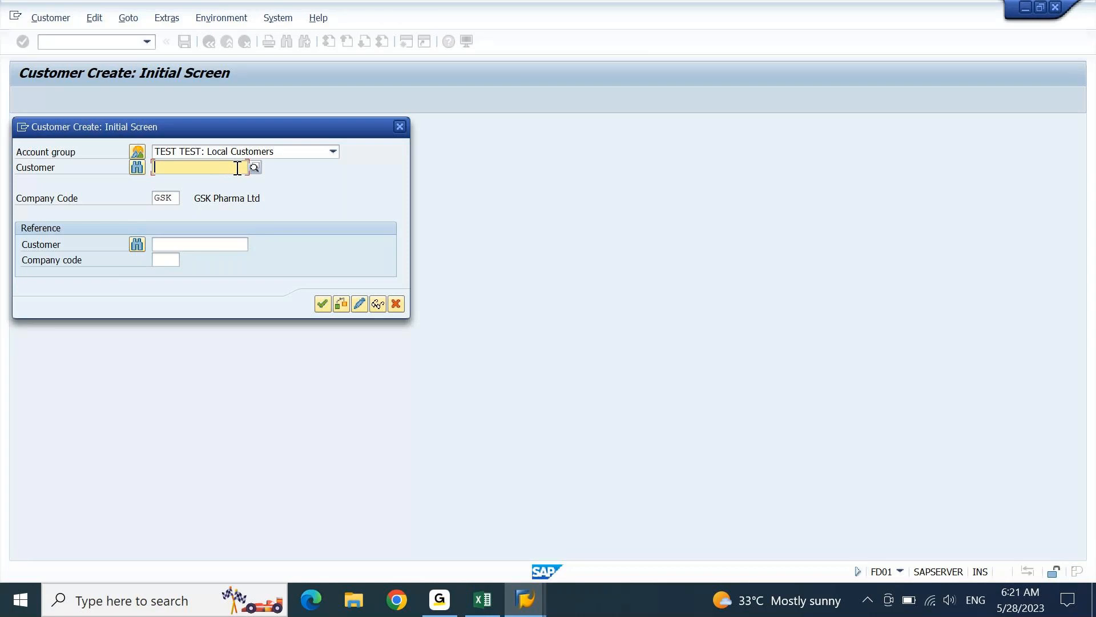
{"action": "left_click", "coordinate": [174, 197]}
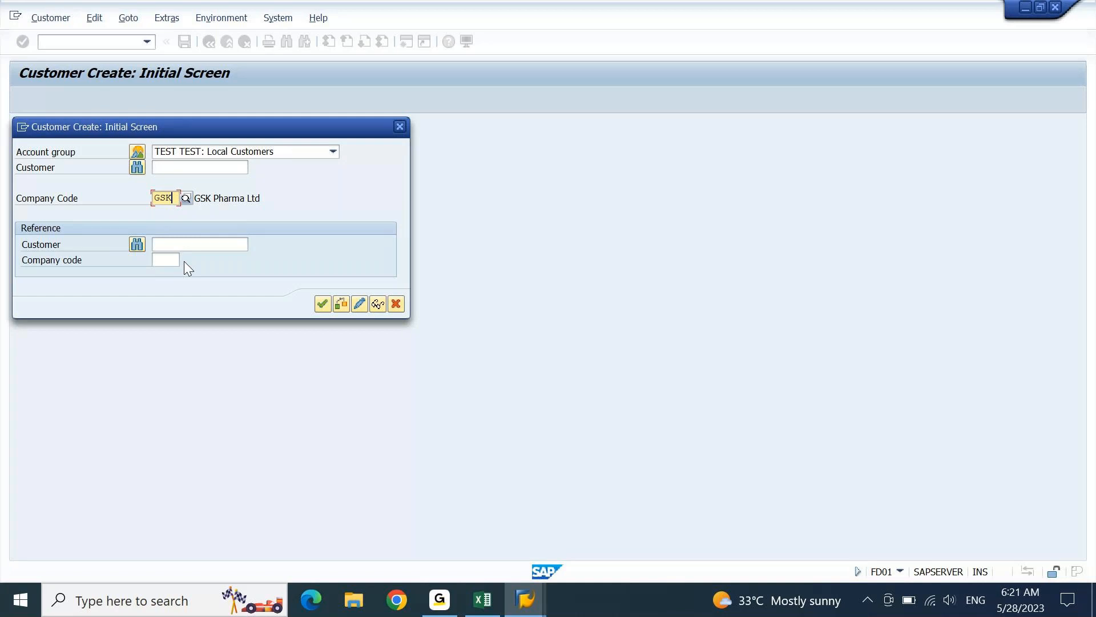
{"action": "left_click", "coordinate": [323, 307]}
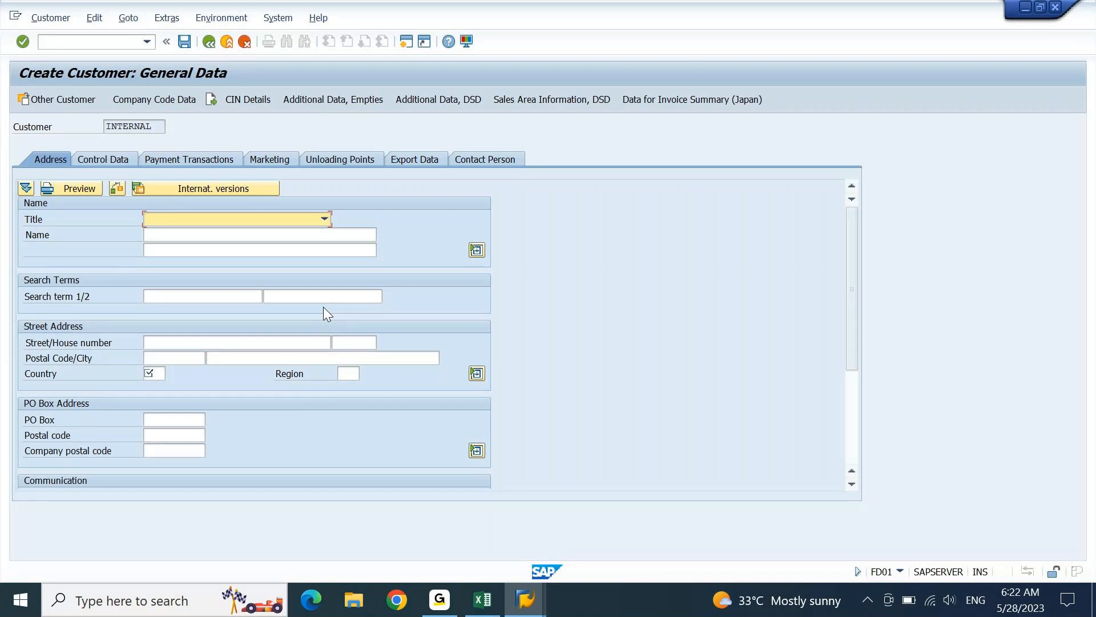
- Set title Company, name D-MART INDIA and search term D-MART
{"action": "left_click", "coordinate": [324, 219]}
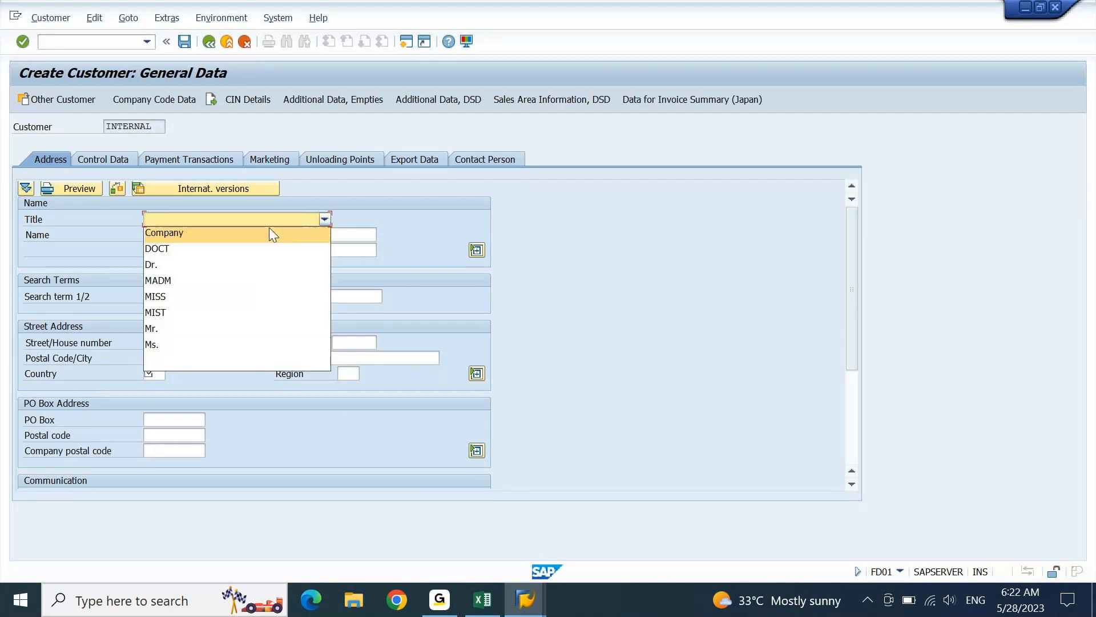
{"action": "left_click", "coordinate": [255, 233]}
{"action": "left_click", "coordinate": [255, 235]}
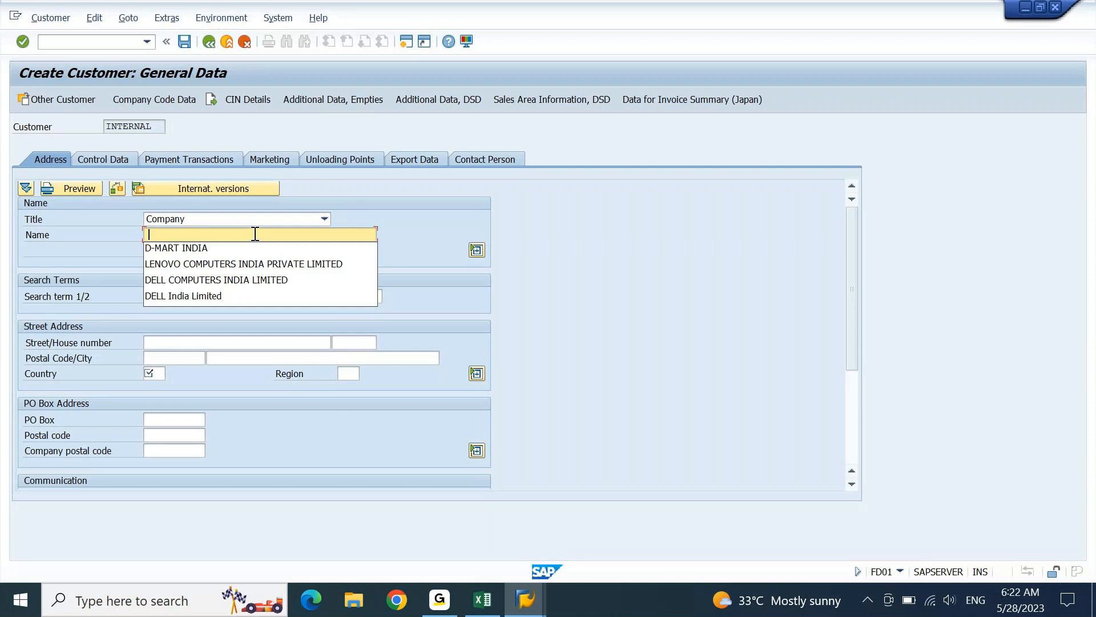
{"action": "key", "text": "Down"}
{"action": "key", "text": "Return"}
{"action": "key", "text": "Tab"}
{"action": "key", "text": "Tab"}
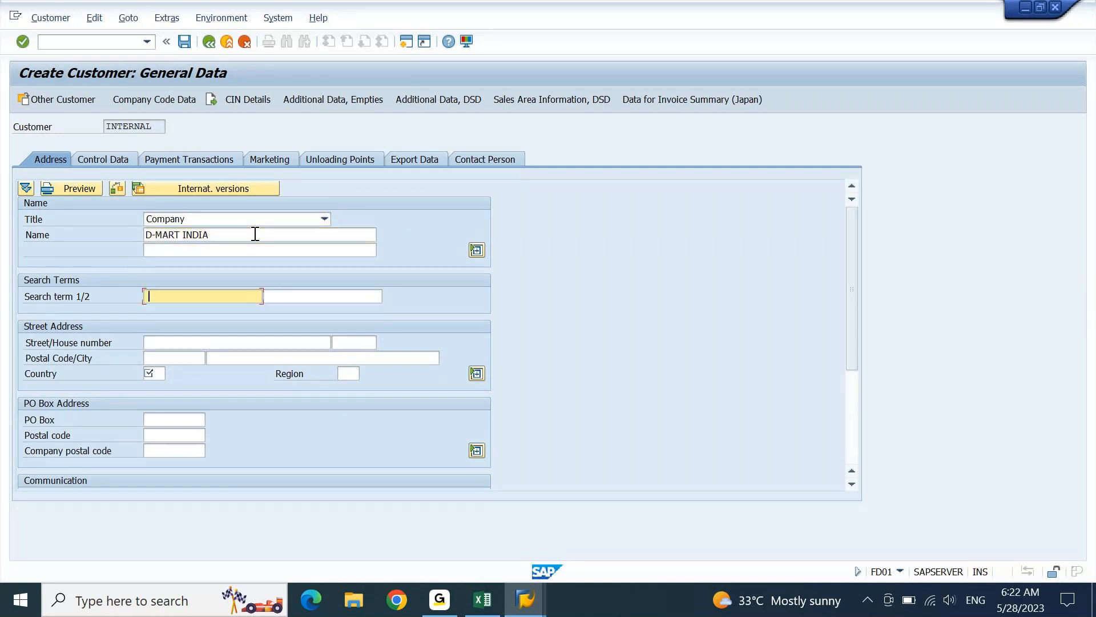
{"action": "key", "text": "Down"}
{"action": "key", "text": "Return"}
{"action": "key", "text": "Tab"}
{"action": "key", "text": "Tab"}
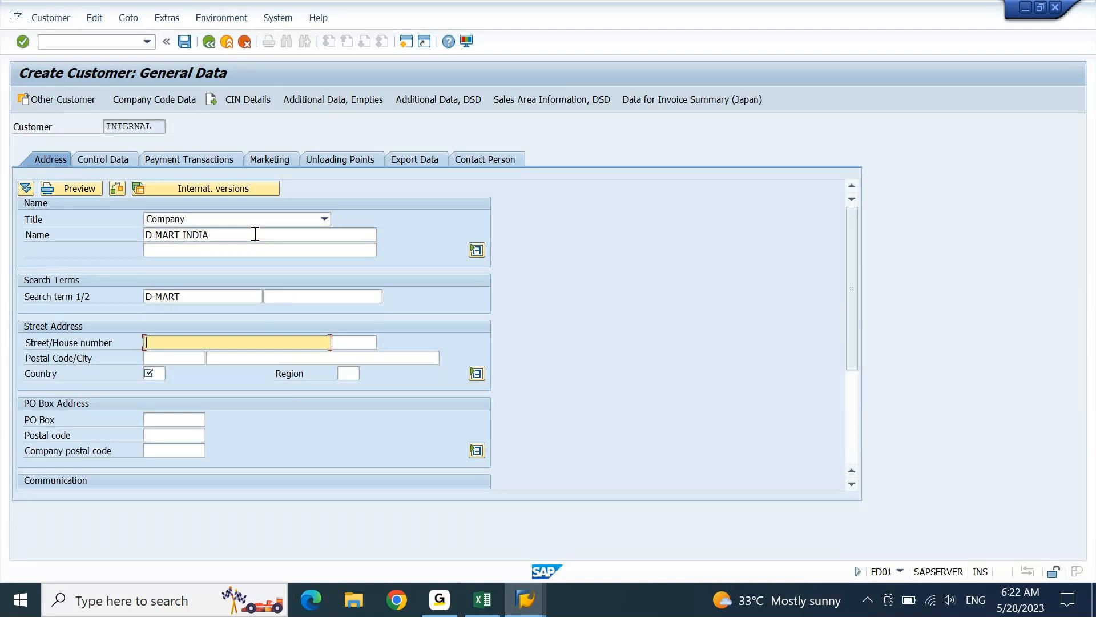
- Enter address DMART STREET 10, 400500 MUMBAI, country IN, region 13 and confirm
{"action": "type", "text": "DMART STREET"}
{"action": "key", "text": "Tab"}
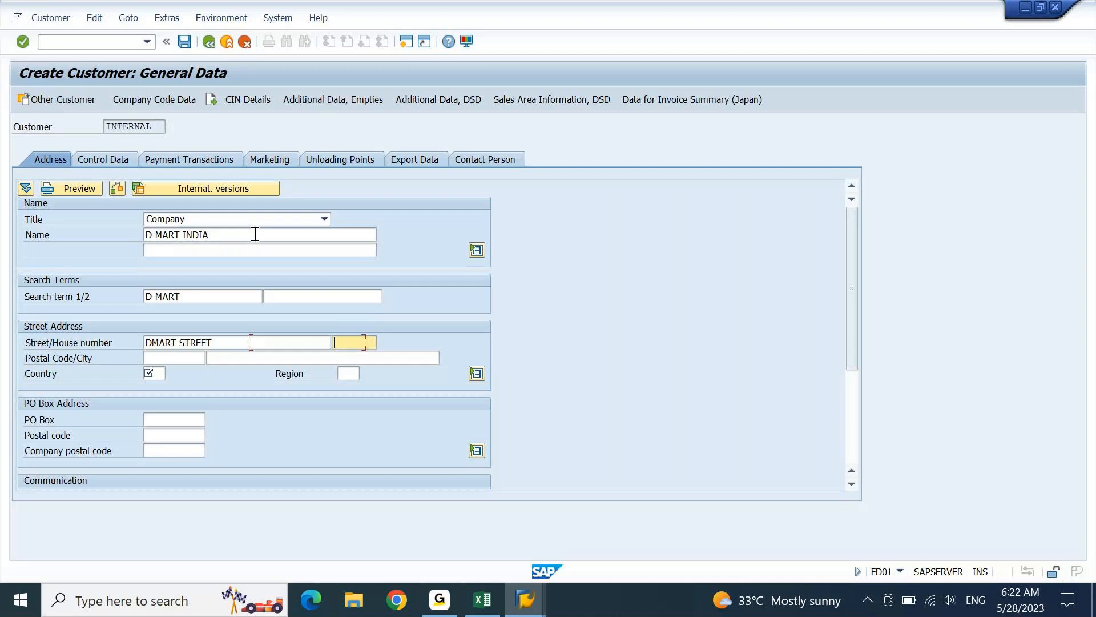
{"action": "type", "text": "10"}
{"action": "key", "text": "Tab"}
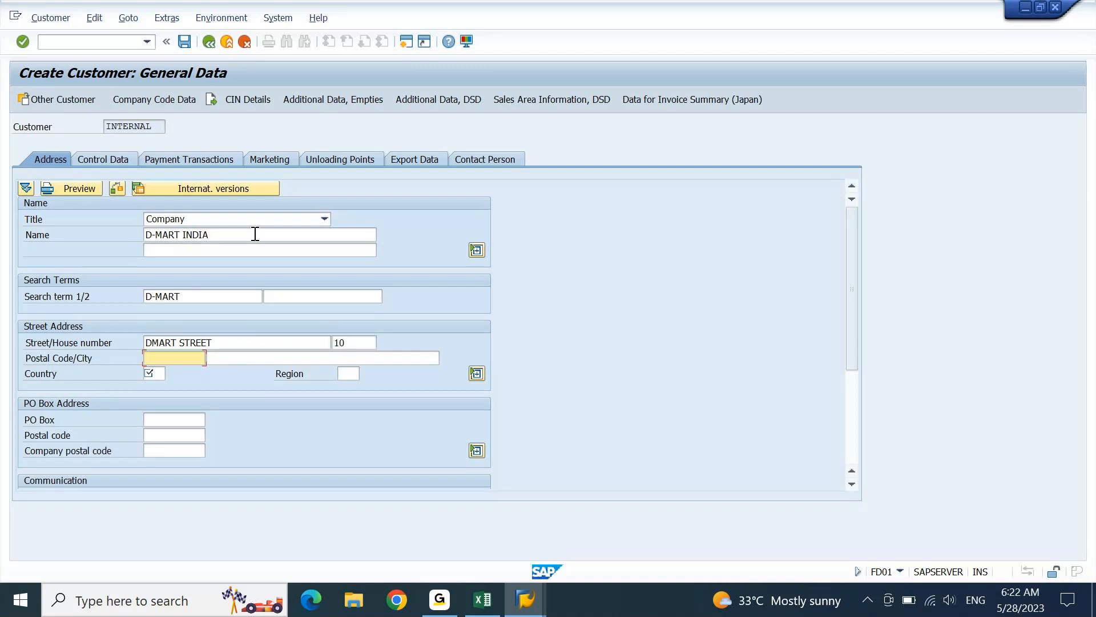
{"action": "type", "text": "400500"}
{"action": "key", "text": "Tab"}
{"action": "type", "text": "MUMBAI"}
{"action": "key", "text": "Tab"}
{"action": "type", "text": "IN"}
{"action": "key", "text": "Tab"}
{"action": "type", "text": "13"}
{"action": "key", "text": "Return"}
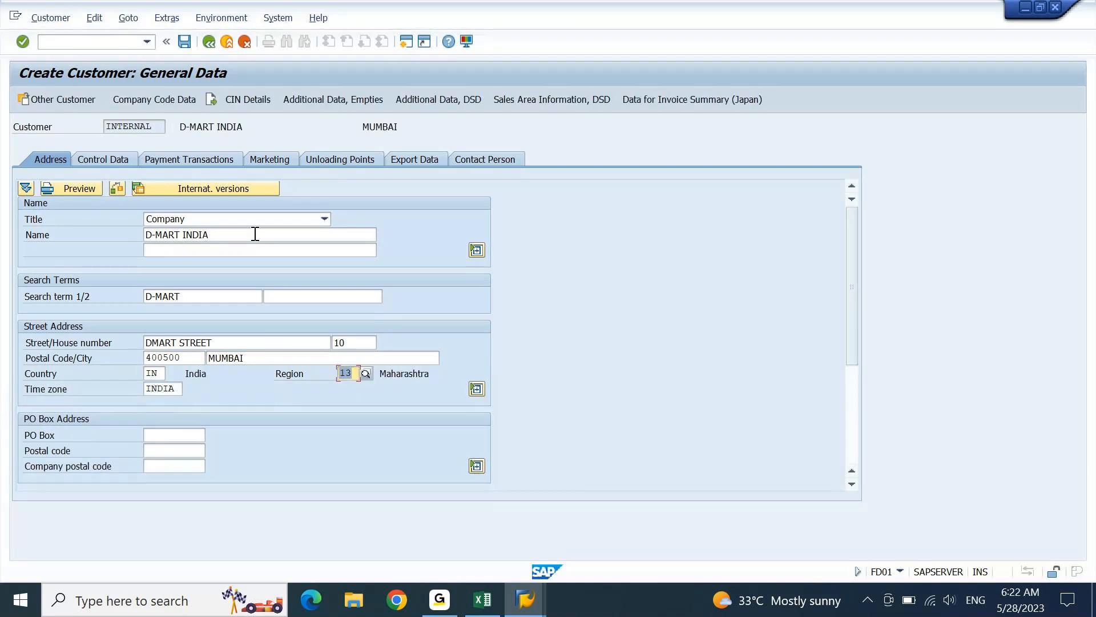
{"action": "left_click", "coordinate": [168, 106]}
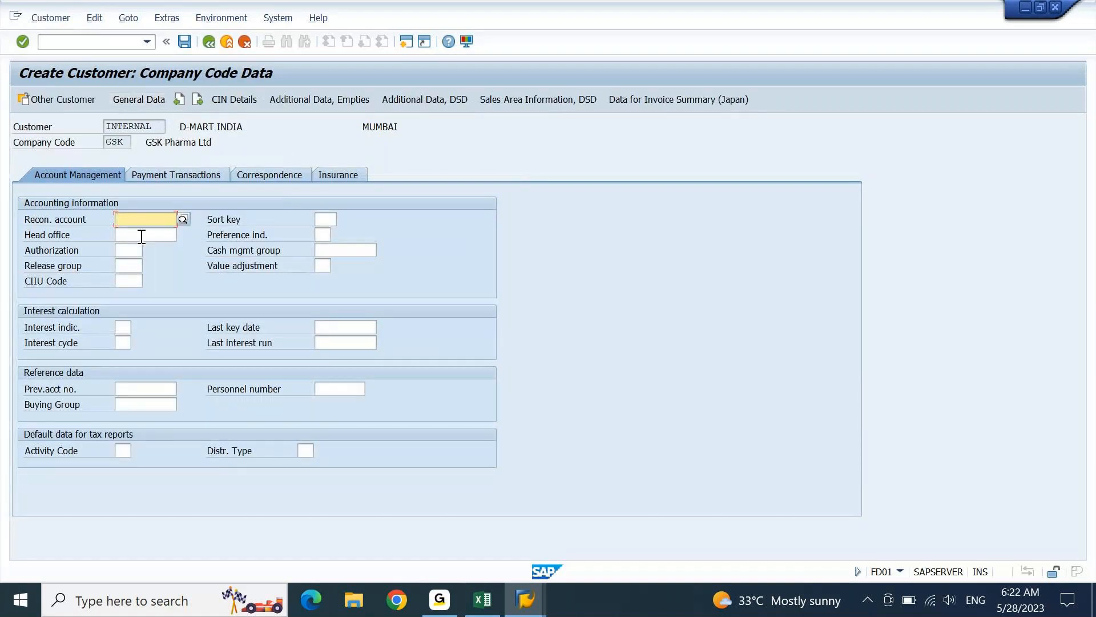
- Pick reconciliation account 15000002 and enter sort key 001 for company code GSK
{"action": "left_click", "coordinate": [184, 218]}
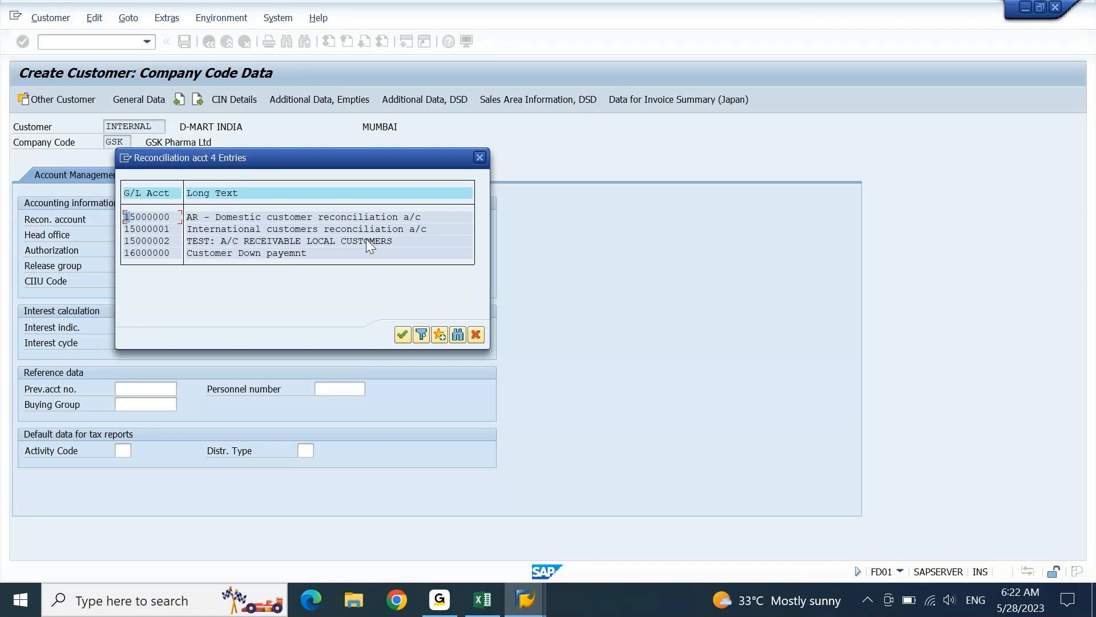
{"action": "double_click", "coordinate": [142, 242]}
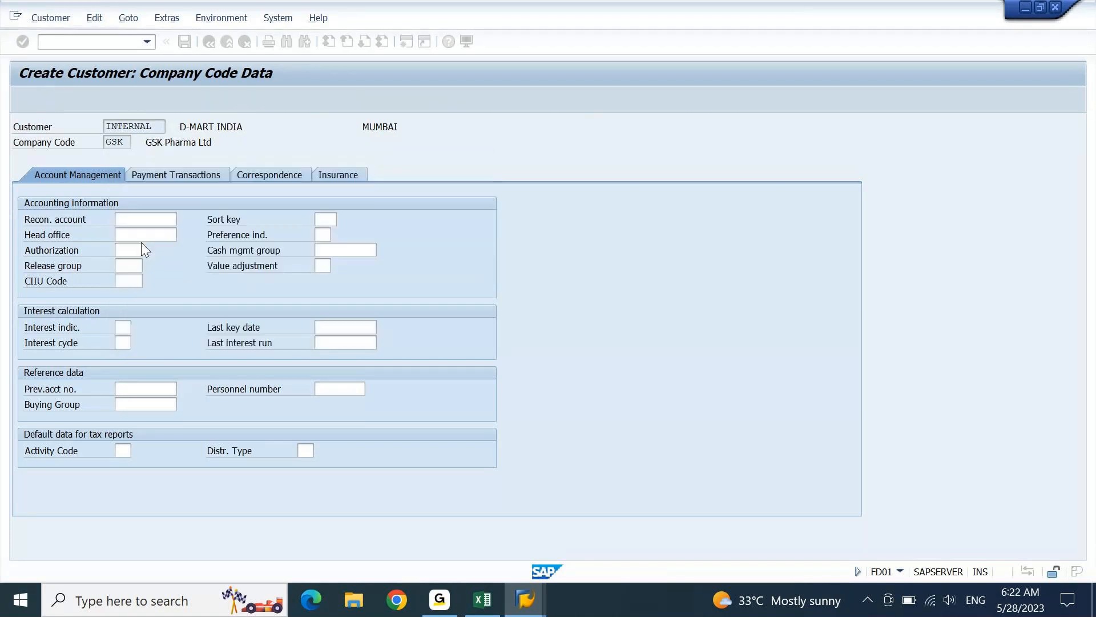
{"action": "left_click", "coordinate": [334, 220]}
{"action": "type", "text": "001"}
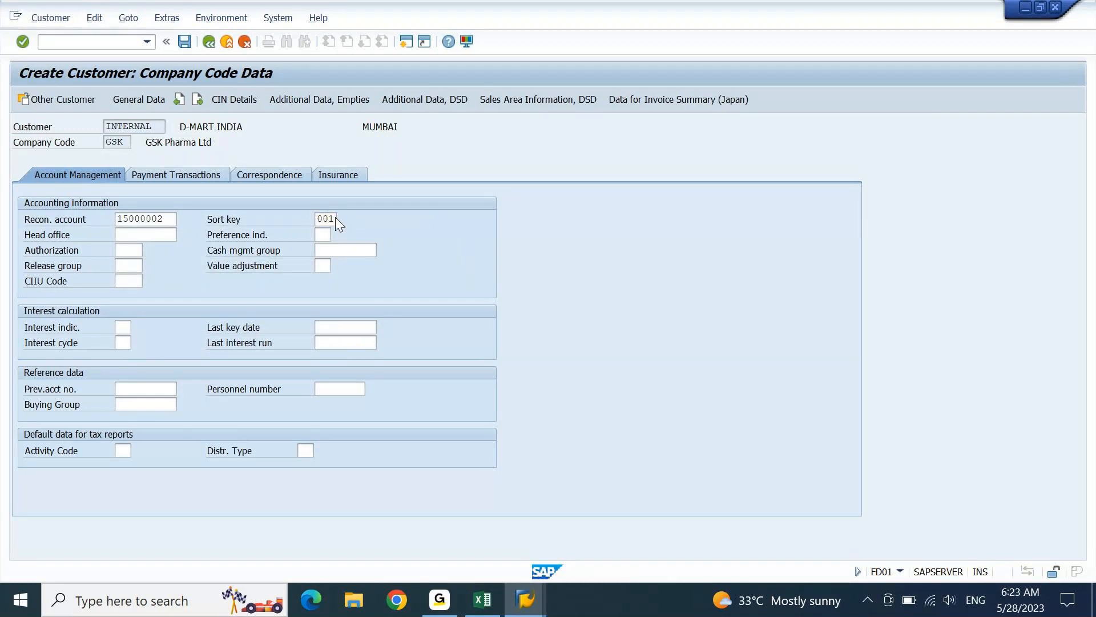
{"action": "key", "text": "Return"}
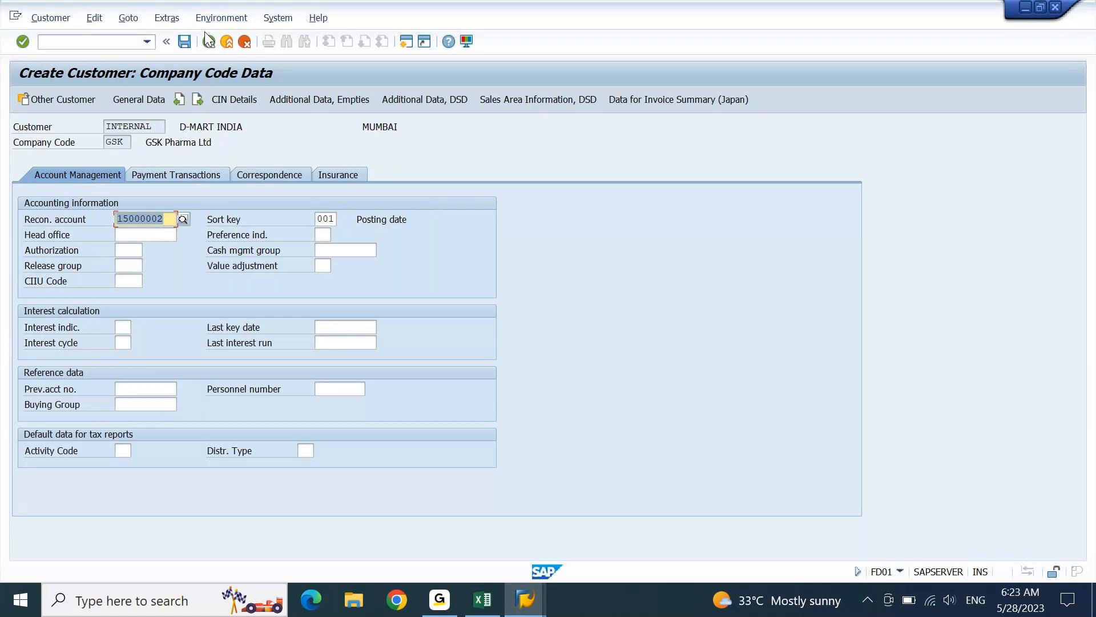
- Save the D-MART INDIA customer and close the Customer Create initial screen
{"action": "left_click", "coordinate": [184, 42]}
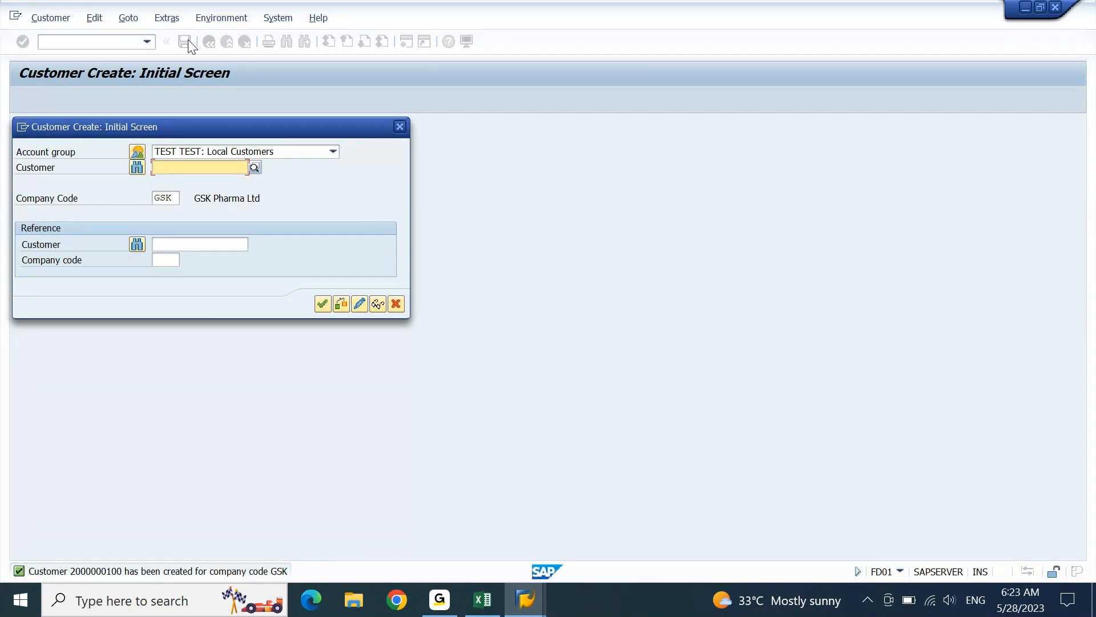
{"action": "left_click", "coordinate": [400, 127]}
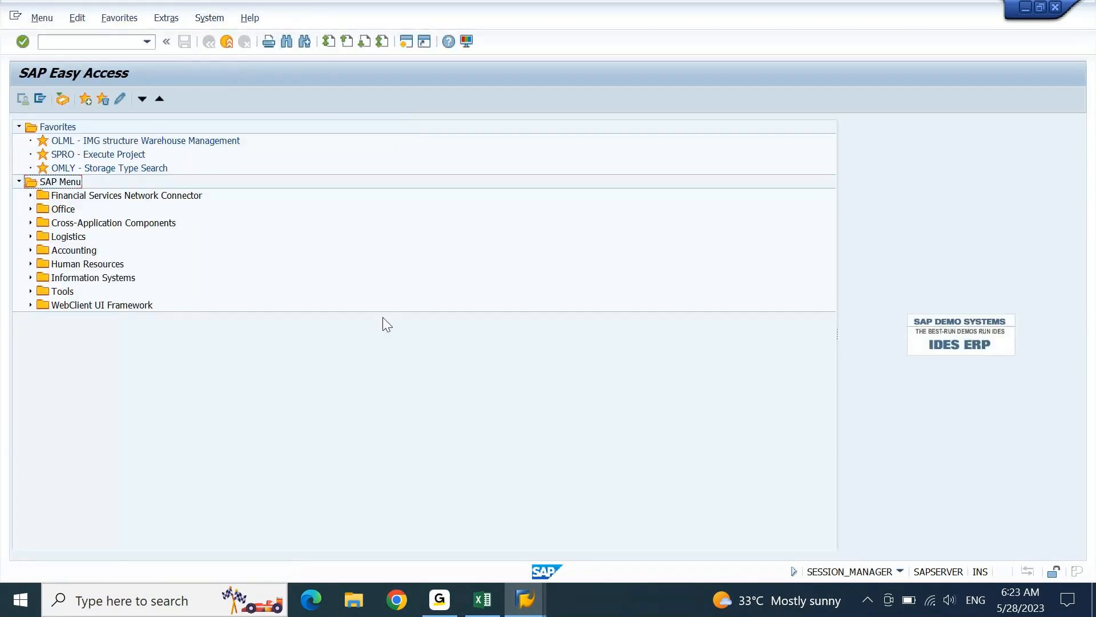
- Bring the FICO 7.30 AM IST Excel workbook in front of SAP GUI
{"action": "left_click", "coordinate": [494, 604]}
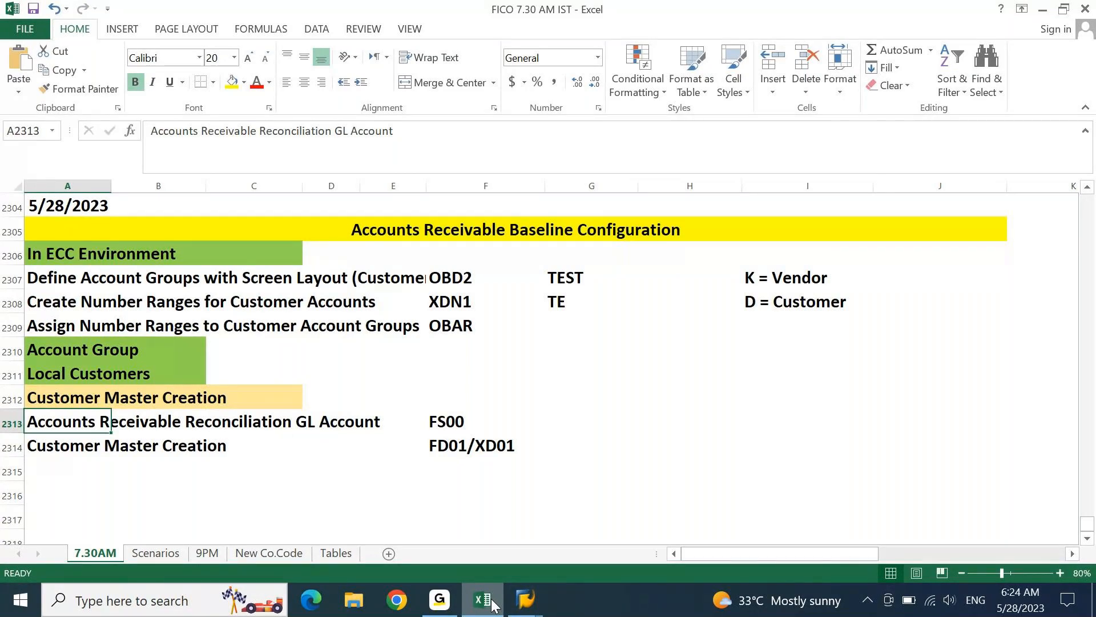
- Log off the ECC session from the G/L account window
{"action": "left_click", "coordinate": [525, 600]}
{"action": "left_click", "coordinate": [570, 539]}
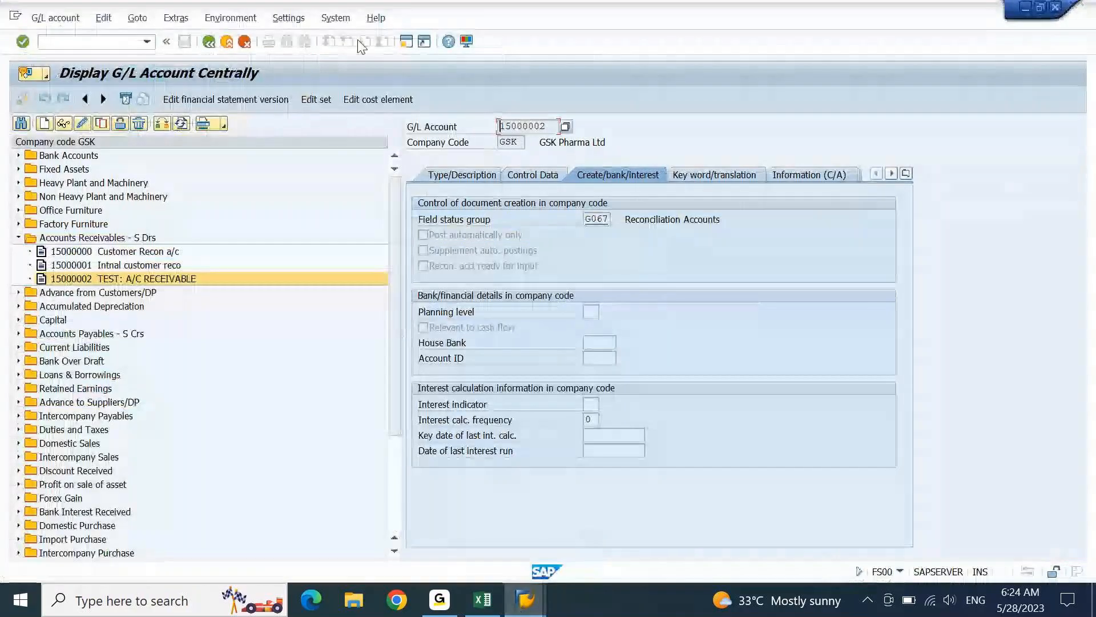
{"action": "left_click", "coordinate": [349, 19]}
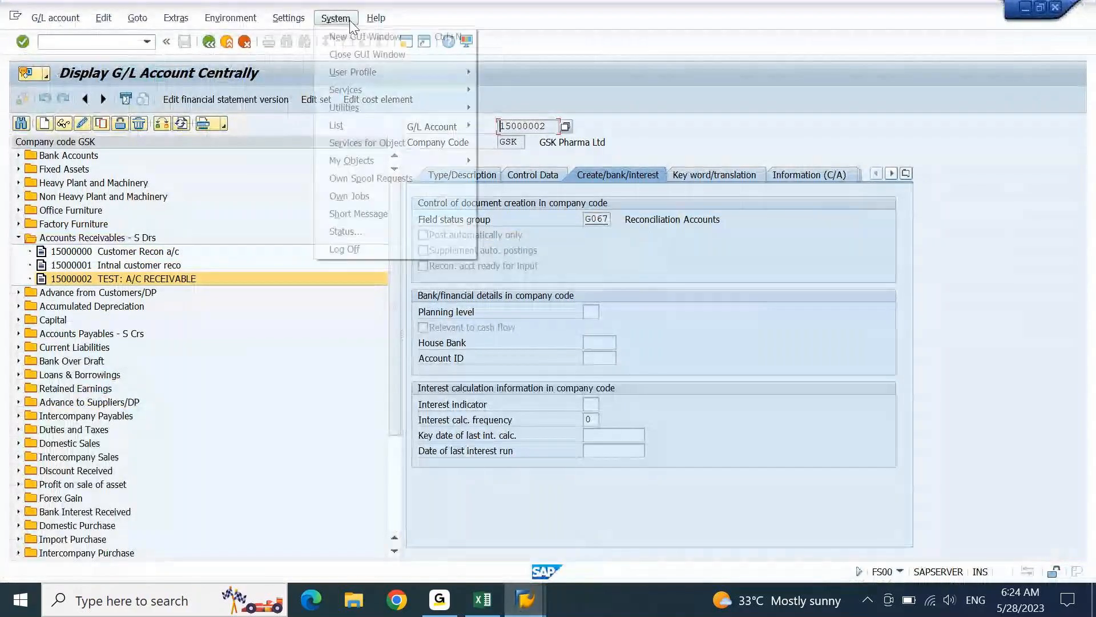
{"action": "left_click", "coordinate": [360, 255]}
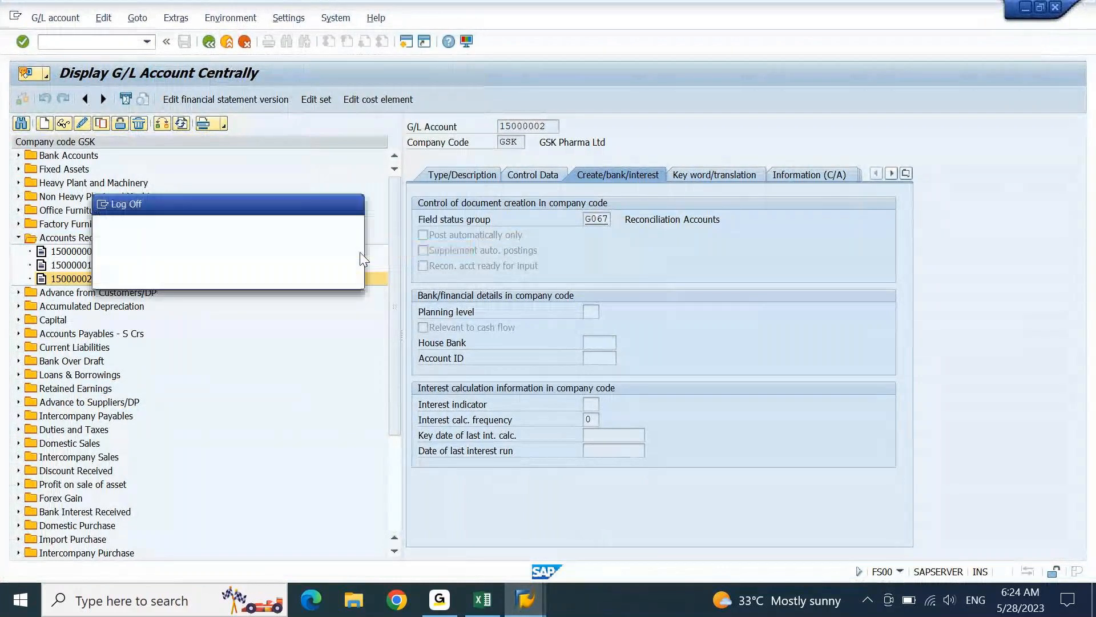
{"action": "left_click", "coordinate": [170, 274]}
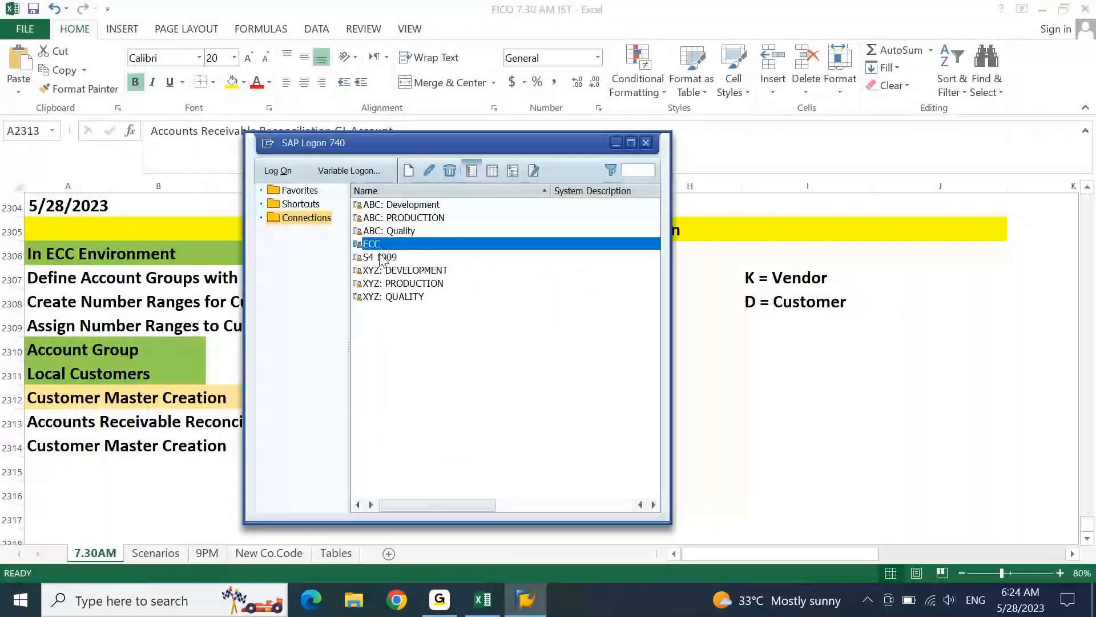
- Log on to the S4 1909 system with the user name and password
{"action": "double_click", "coordinate": [381, 258]}
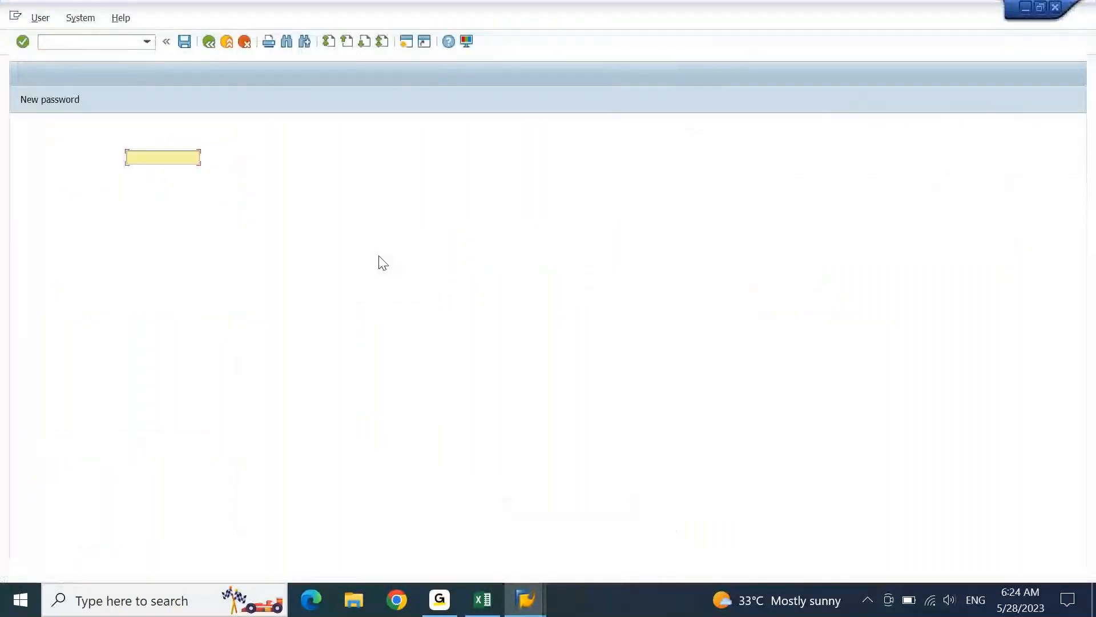
{"action": "type", "text": "AJAY"}
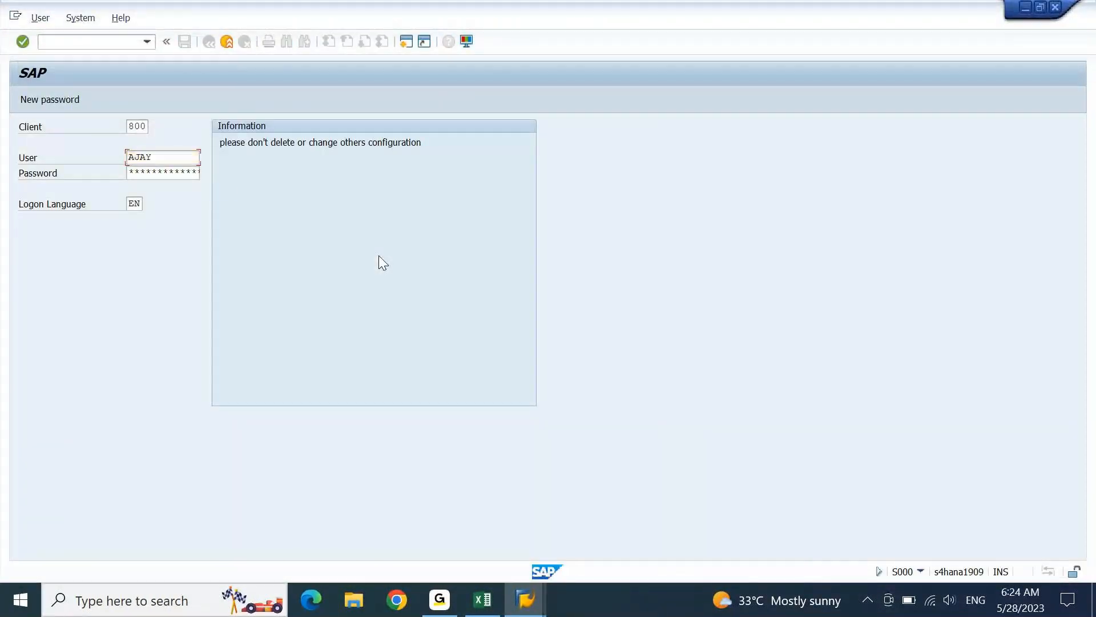
{"action": "key", "text": "Tab"}
{"action": "type", "text": "***********"}
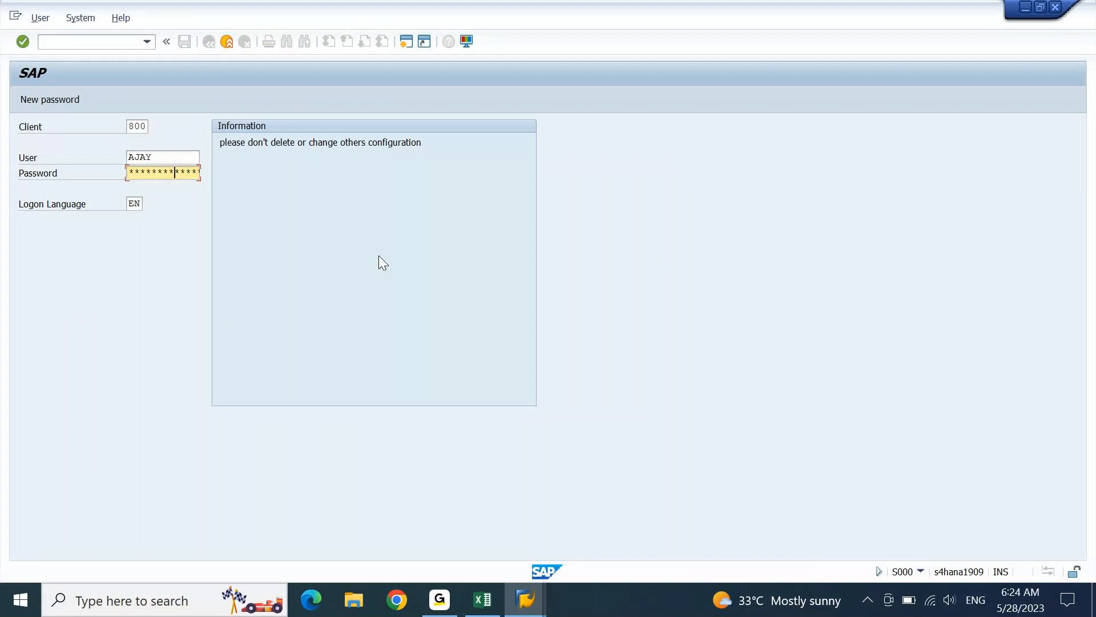
{"action": "key", "text": "Return"}
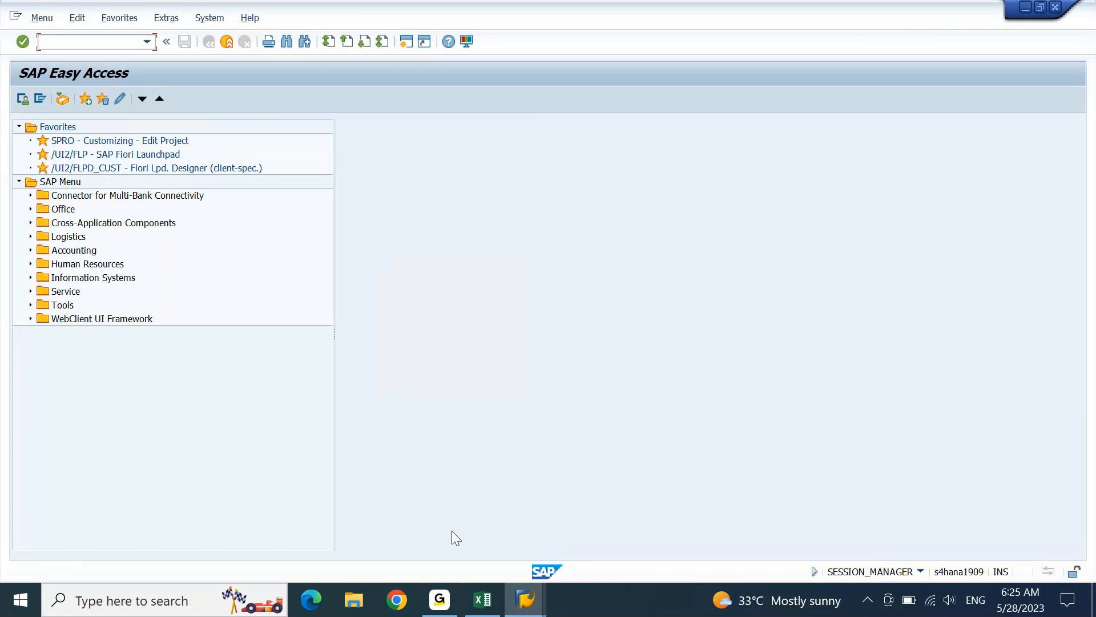
- Copy the Excel notes block A2306:I2314 and paste it at A2318
{"action": "left_click", "coordinate": [489, 601]}
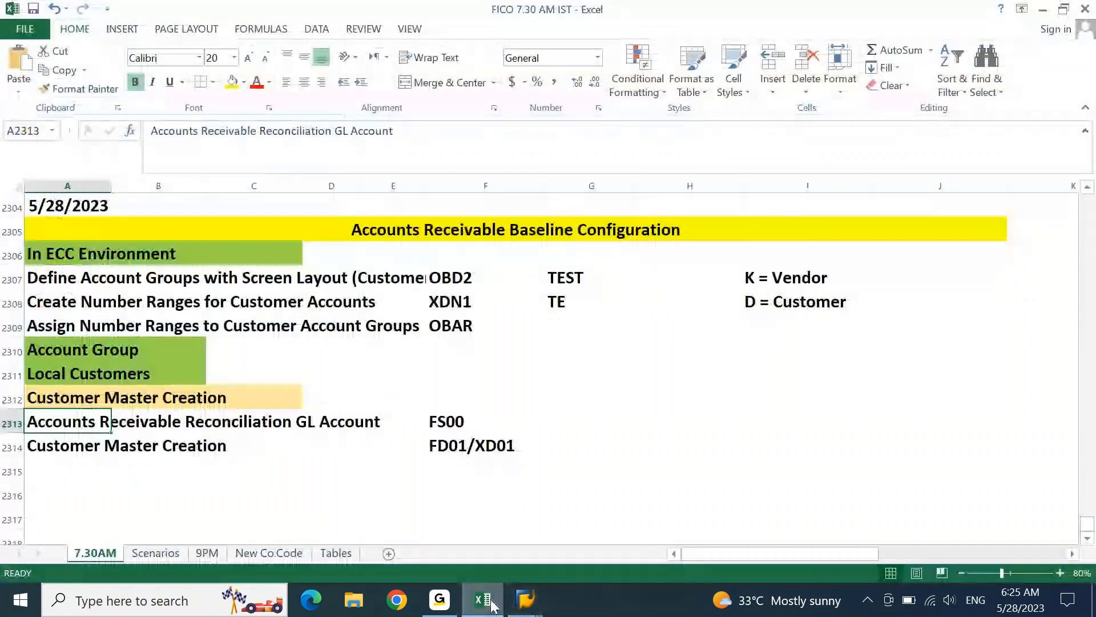
{"action": "key", "text": "Up"}
{"action": "key", "text": "Up"}
{"action": "key", "text": "Up"}
{"action": "key", "text": "Up"}
{"action": "key", "text": "Up"}
{"action": "key", "text": "Up"}
{"action": "key", "text": "Up"}
{"action": "key", "text": "shift+Right"}
{"action": "key", "text": "shift+Down"}
{"action": "key", "text": "shift+Down"}
{"action": "key", "text": "shift+Down"}
{"action": "key", "text": "shift+Down"}
{"action": "key", "text": "shift+Down"}
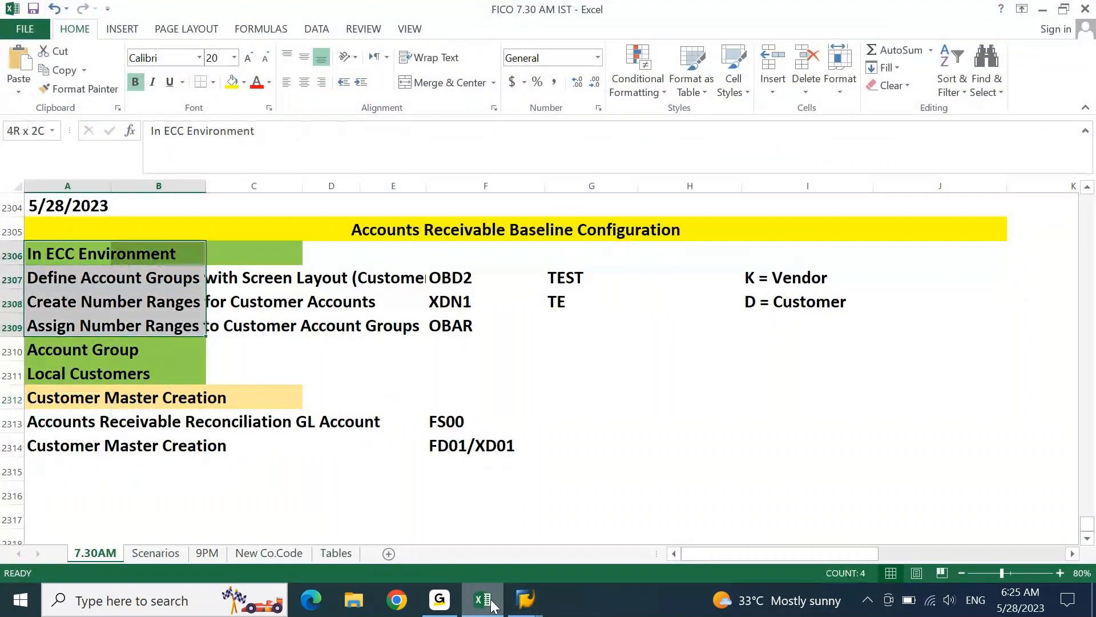
{"action": "key", "text": "shift+Right"}
{"action": "key", "text": "shift+Right"}
{"action": "key", "text": "shift+Right"}
{"action": "key", "text": "shift+Right"}
{"action": "key", "text": "shift+Right"}
{"action": "key", "text": "shift+Right"}
{"action": "key", "text": "shift+Right"}
{"action": "key", "text": "shift+Down"}
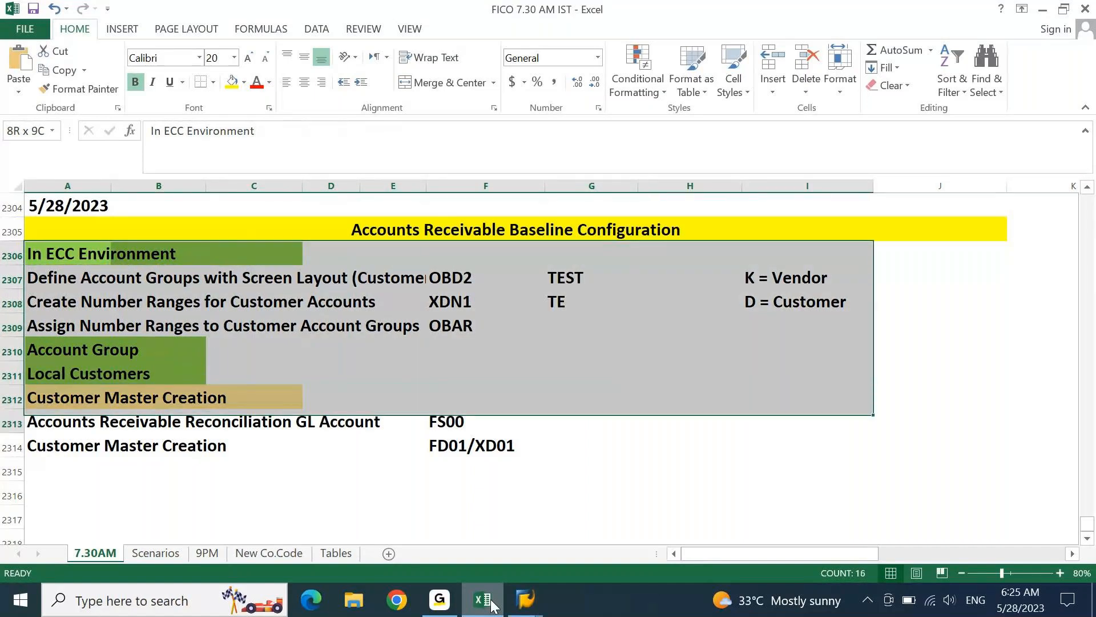
{"action": "key", "text": "shift+Down"}
{"action": "key", "text": "shift+Down"}
{"action": "key", "text": "ctrl+c"}
{"action": "key", "text": "Down"}
{"action": "key", "text": "Down"}
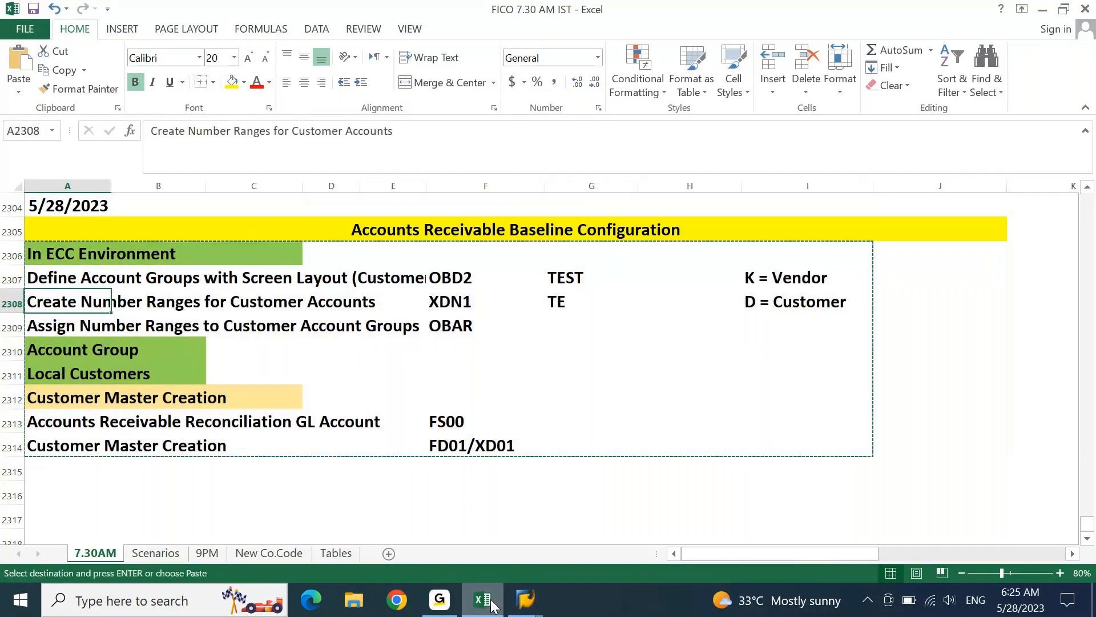
{"action": "key", "text": "Down"}
{"action": "key", "text": "Down"}
{"action": "key", "text": "Down"}
{"action": "key", "text": "Down"}
{"action": "key", "text": "Down"}
{"action": "key", "text": "Down"}
{"action": "key", "text": "Down"}
{"action": "key", "text": "Down"}
{"action": "key", "text": "Down"}
{"action": "key", "text": "Down"}
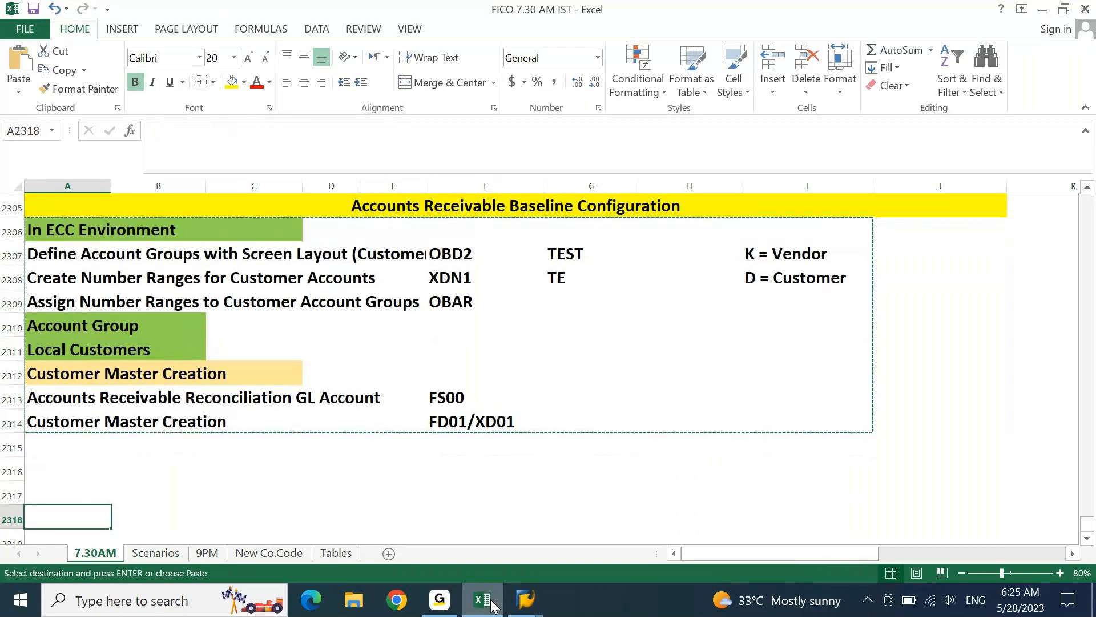
{"action": "key", "text": "ctrl+v"}
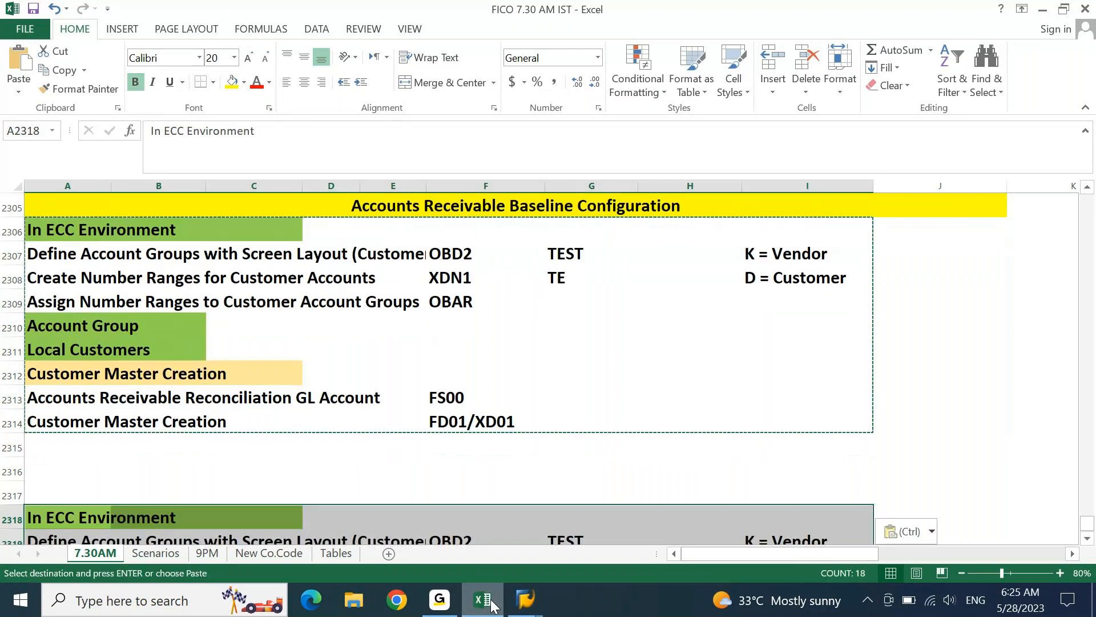
{"action": "key", "text": "Escape"}
- Change the A2318 heading from 'In ECC Environment' to 'In S4HANA Environment'
{"action": "key", "text": "shift+Down"}
{"action": "key", "text": "Left"}
{"action": "key", "text": "F2"}
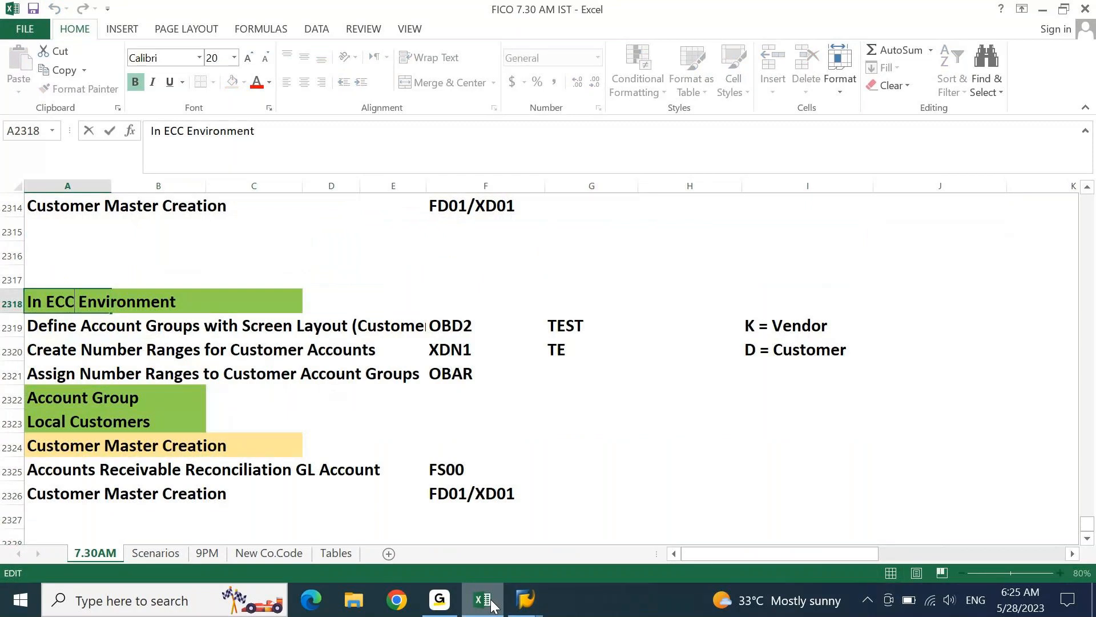
{"action": "key", "text": "BackSpace"}
{"action": "key", "text": "BackSpace"}
{"action": "key", "text": "BackSpace"}
{"action": "type", "text": "S4"}
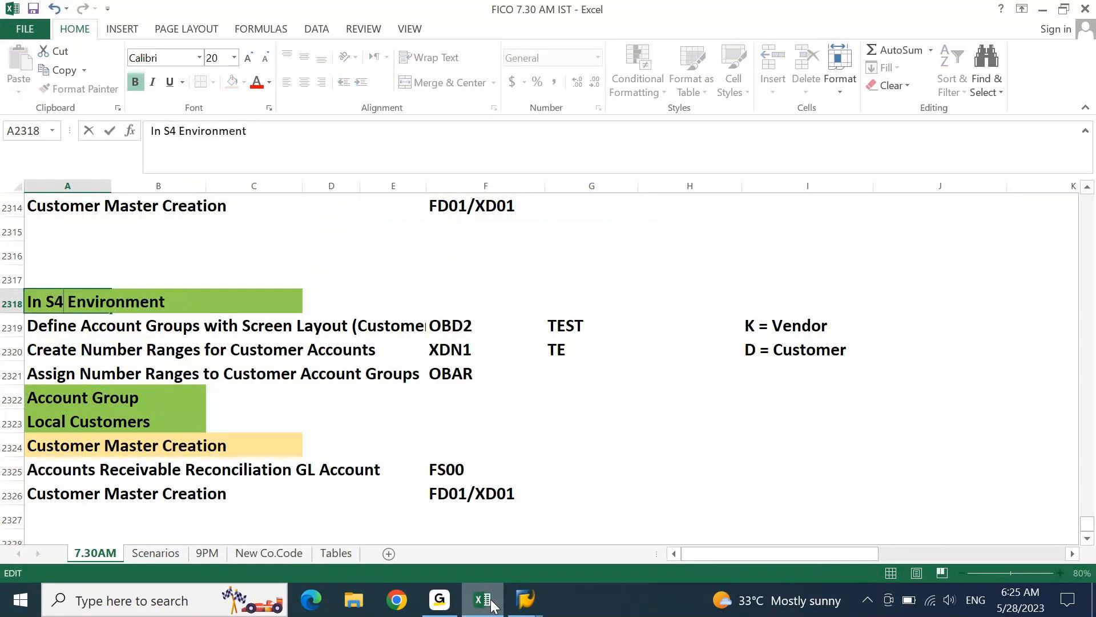
{"action": "type", "text": "HANA"}
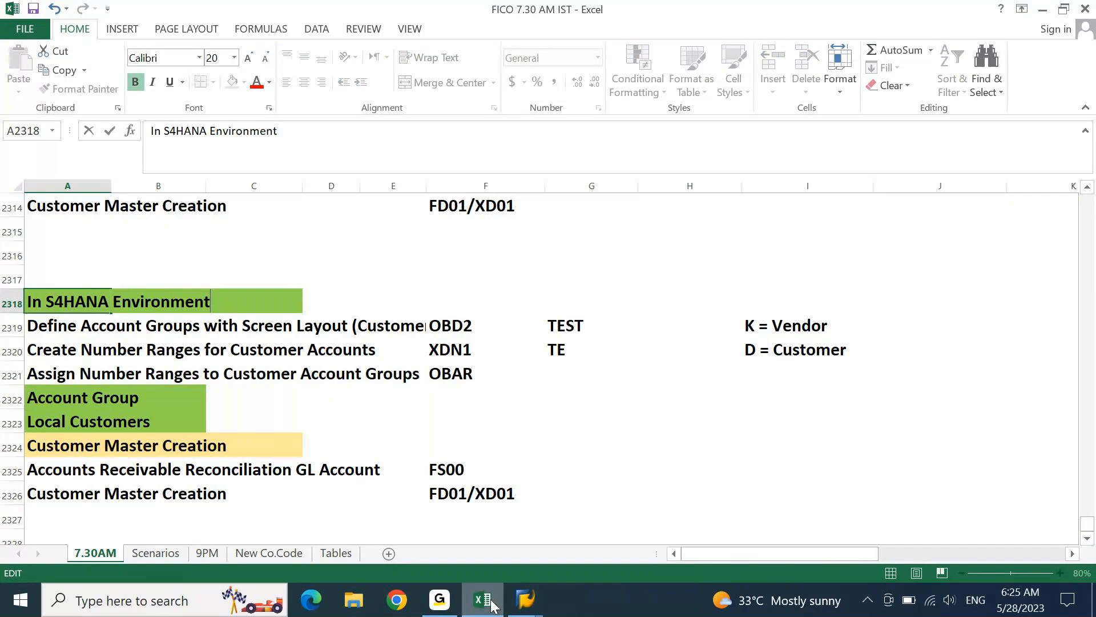
{"action": "key", "text": "Return"}
{"action": "key", "text": "Down"}
{"action": "key", "text": "Down"}
{"action": "key", "text": "Down"}
{"action": "key", "text": "Down"}
{"action": "key", "text": "Down"}
{"action": "key", "text": "Down"}
{"action": "key", "text": "Down"}
{"action": "key", "text": "Down"}
{"action": "key", "text": "Down"}
{"action": "key", "text": "Down"}
{"action": "key", "text": "Down"}
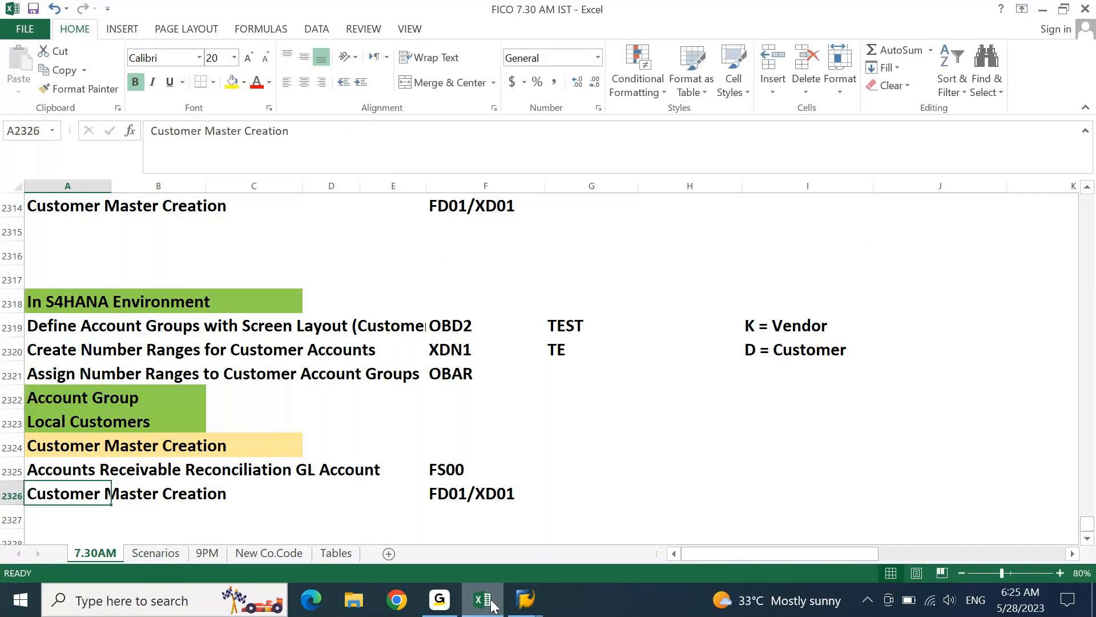
{"action": "key", "text": "Up"}
{"action": "key", "text": "Up"}
{"action": "key", "text": "Up"}
{"action": "key", "text": "Up"}
{"action": "key", "text": "Up"}
{"action": "key", "text": "Up"}
{"action": "key", "text": "Up"}
{"action": "key", "text": "Up"}
{"action": "key", "text": "Up"}
{"action": "key", "text": "Up"}
{"action": "key", "text": "Up"}
{"action": "key", "text": "Up"}
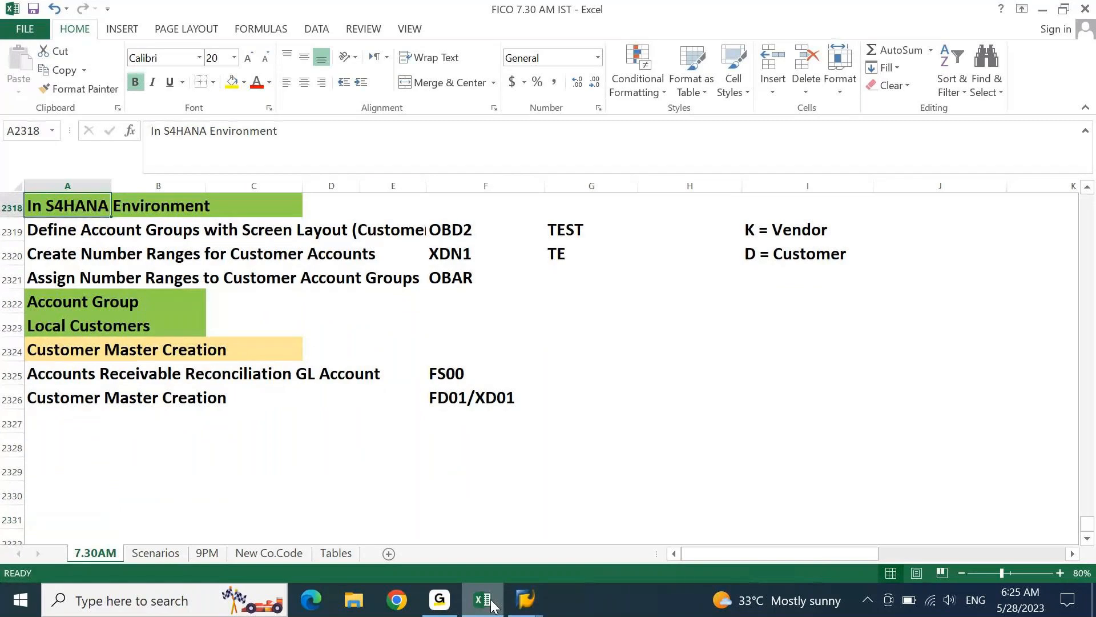
- Open the SAP Reference IMG via SPRO in the S4 1909 session, then bring up SAP Logon
{"action": "mouse_move", "coordinate": [525, 600]}
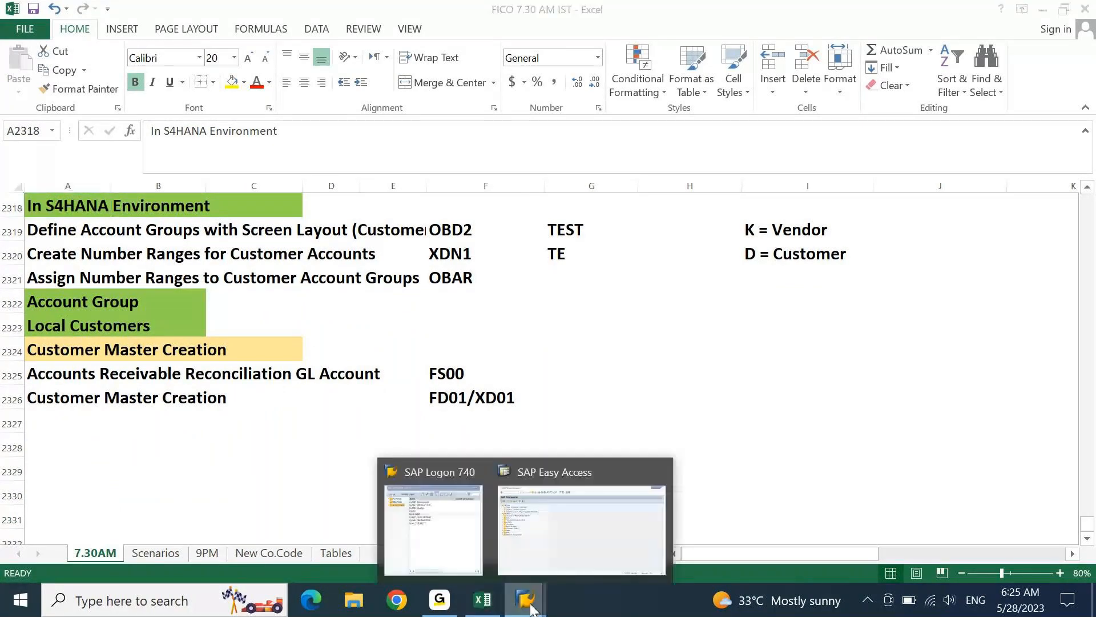
{"action": "left_click", "coordinate": [565, 527]}
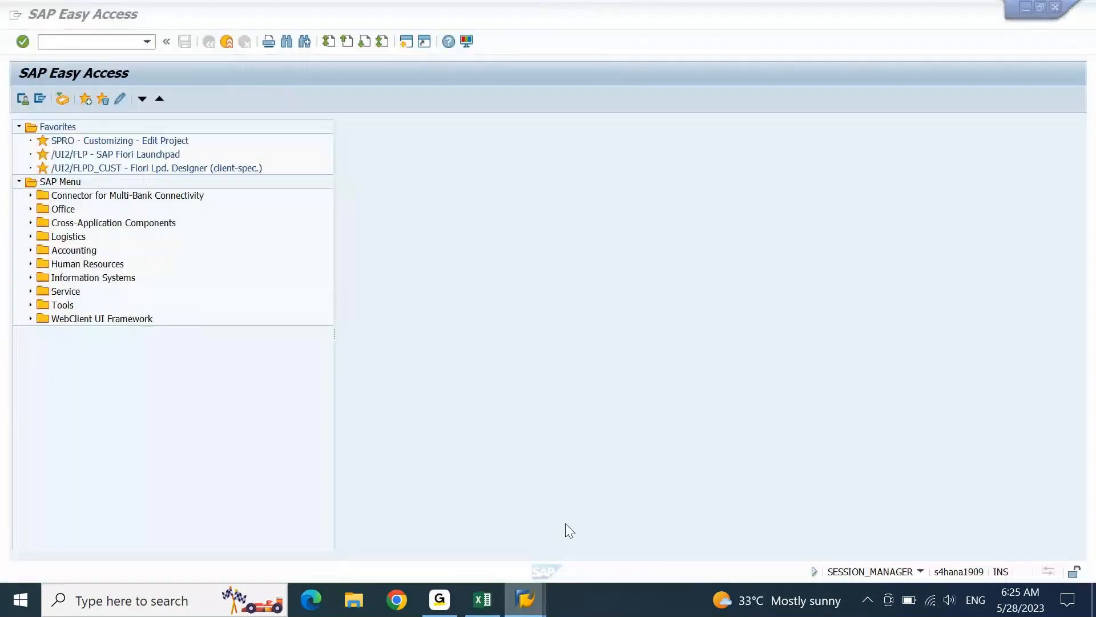
{"action": "double_click", "coordinate": [138, 140]}
{"action": "left_click", "coordinate": [84, 99]}
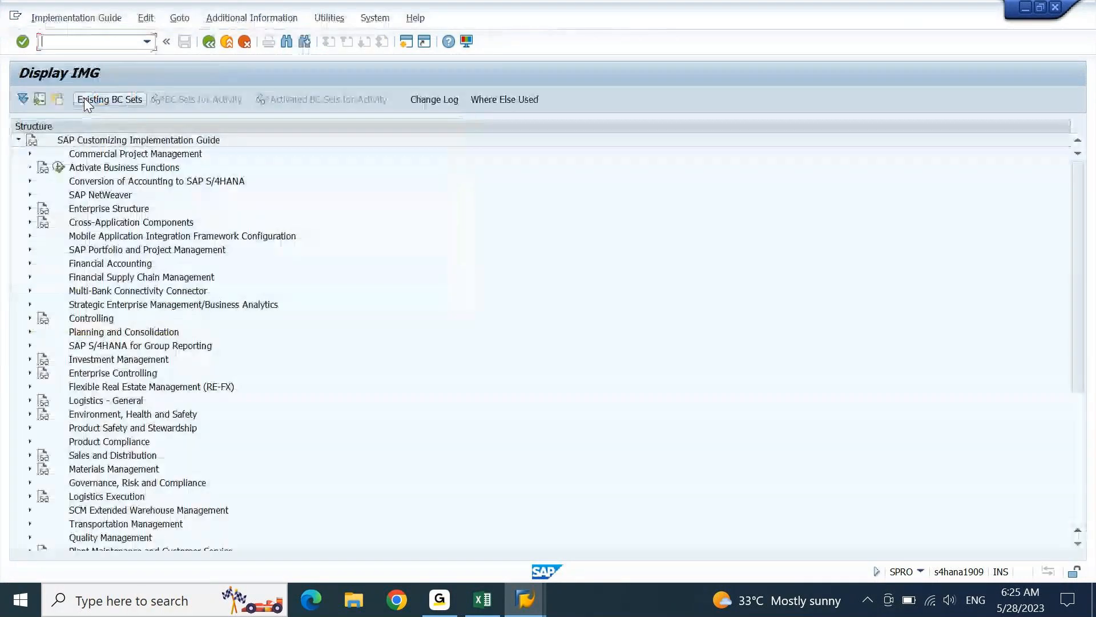
{"action": "left_click", "coordinate": [97, 270]}
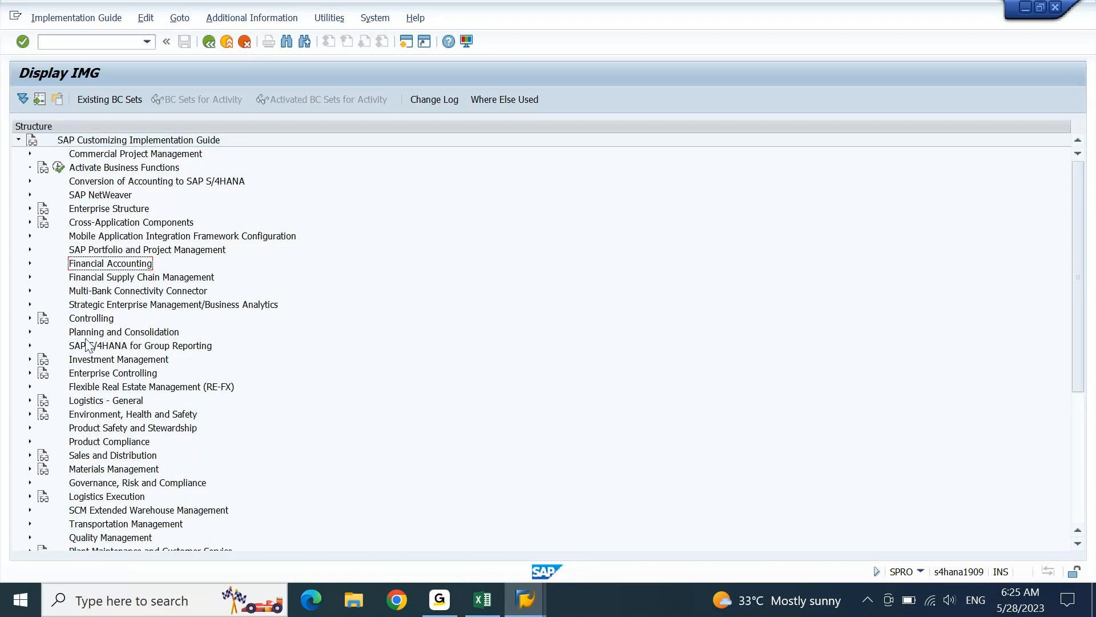
{"action": "left_click", "coordinate": [524, 599]}
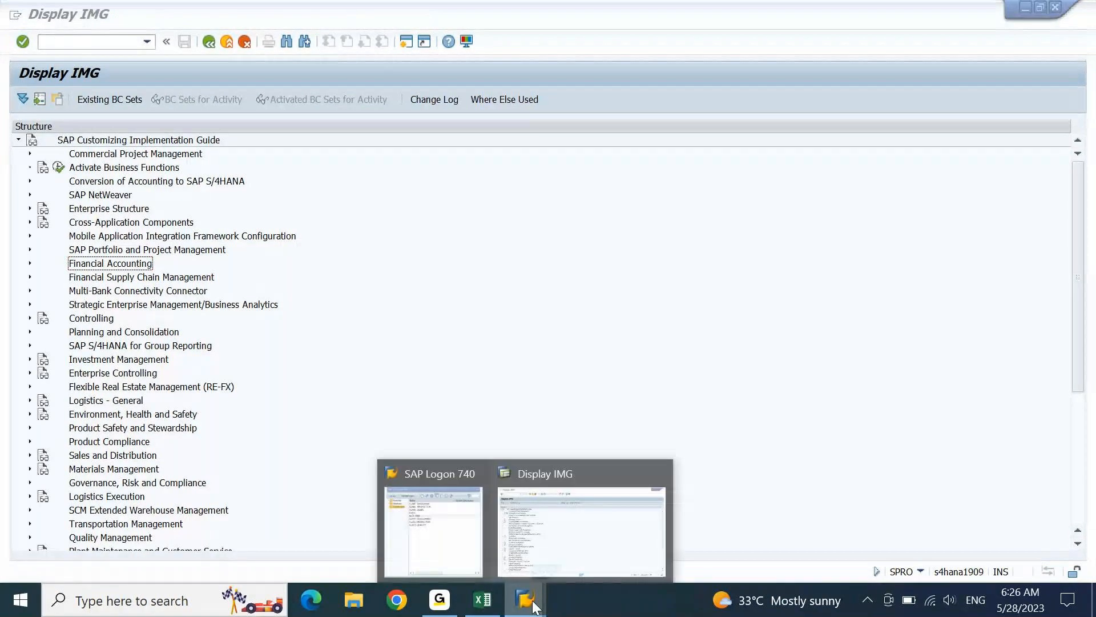
{"action": "left_click", "coordinate": [451, 532]}
- Log on to the ECC system and open its SAP Reference IMG via SPRO
{"action": "double_click", "coordinate": [395, 243]}
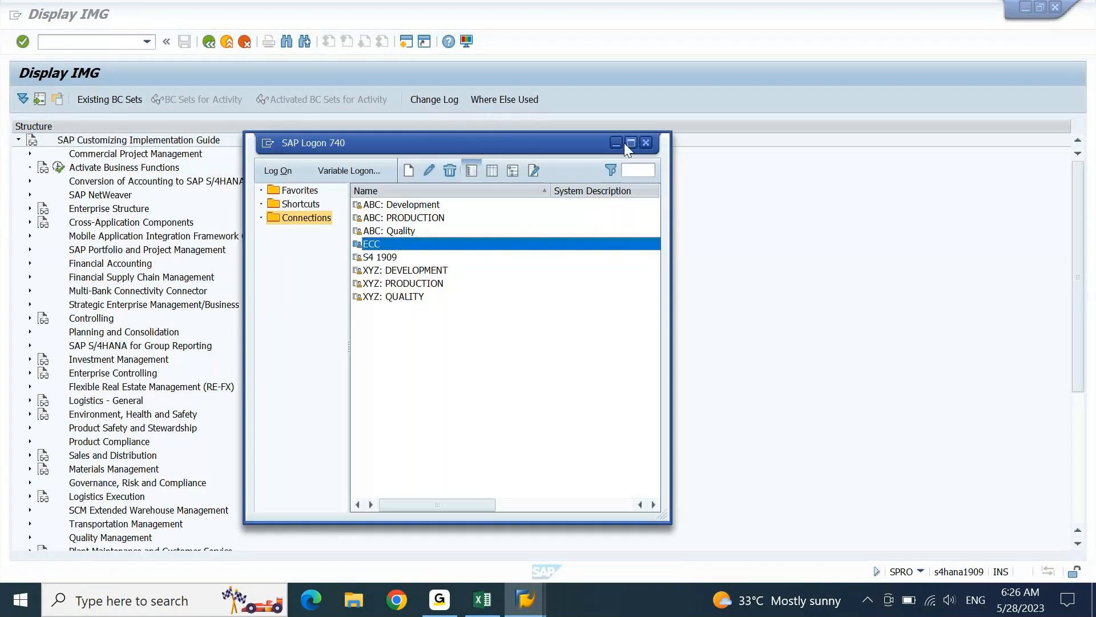
{"action": "type", "text": "aj"}
{"action": "key", "text": "Down"}
{"action": "key", "text": "Tab"}
{"action": "type", "text": "********"}
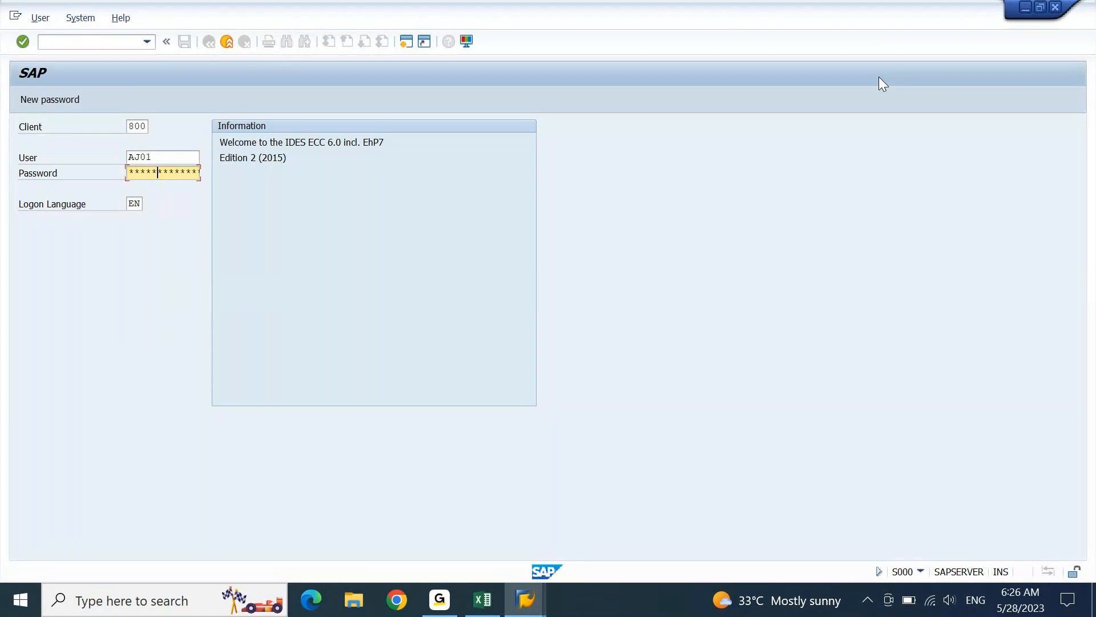
{"action": "key", "text": "Return"}
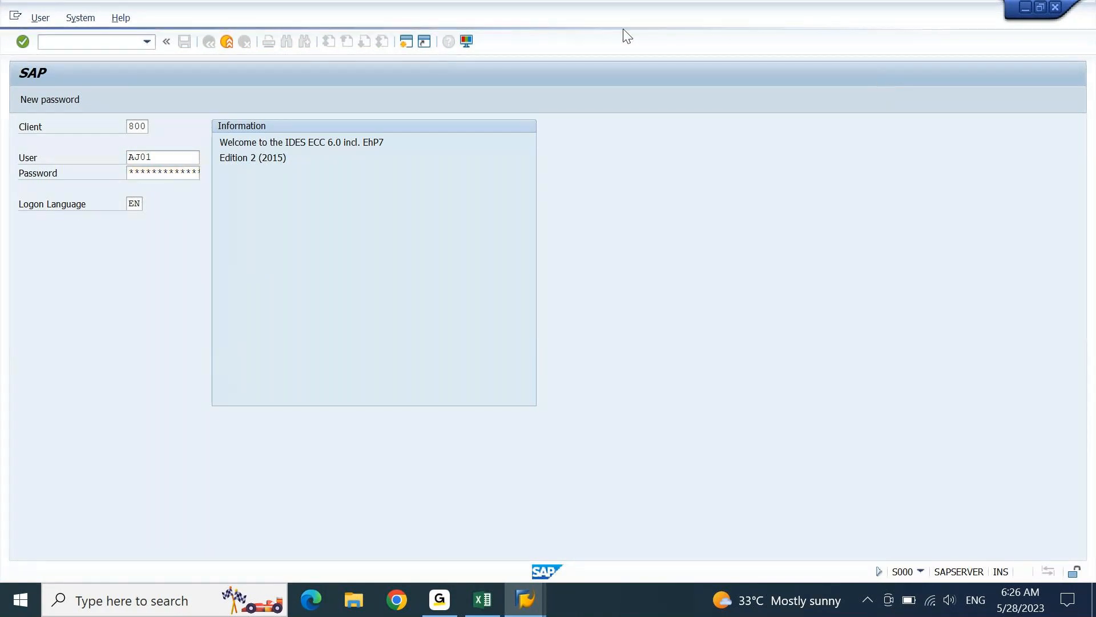
{"action": "double_click", "coordinate": [93, 156]}
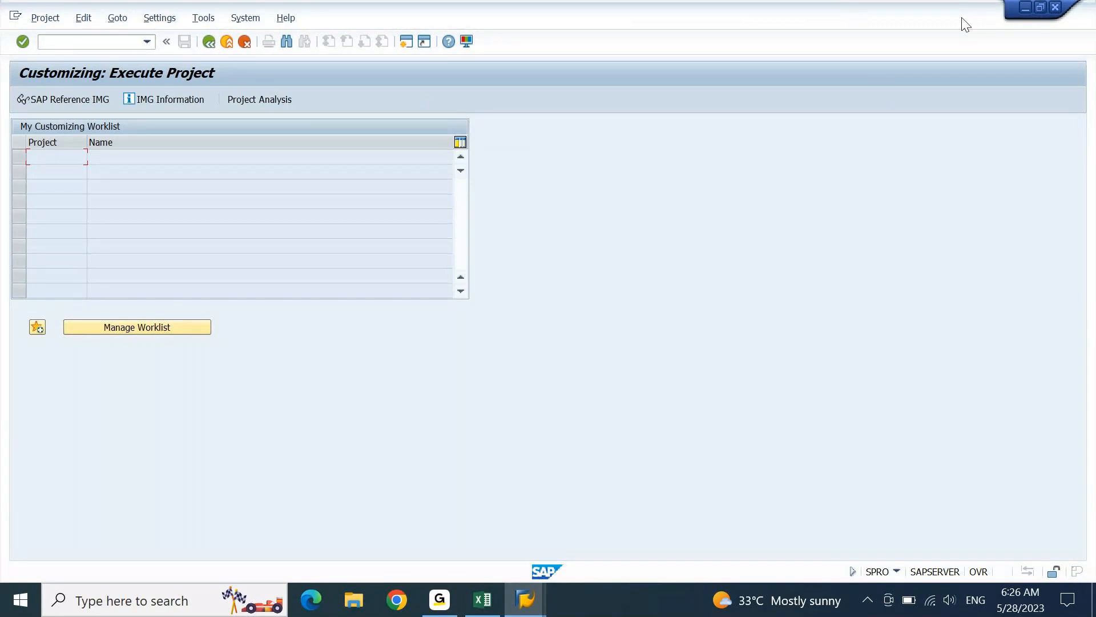
{"action": "left_click", "coordinate": [110, 99]}
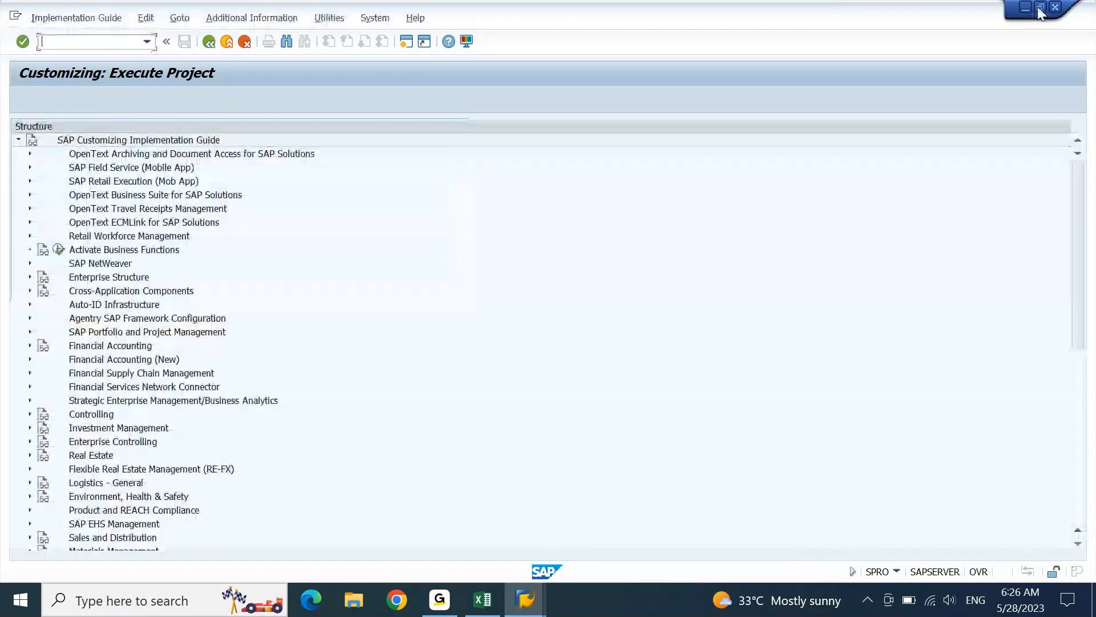
{"action": "left_click", "coordinate": [1038, 7]}
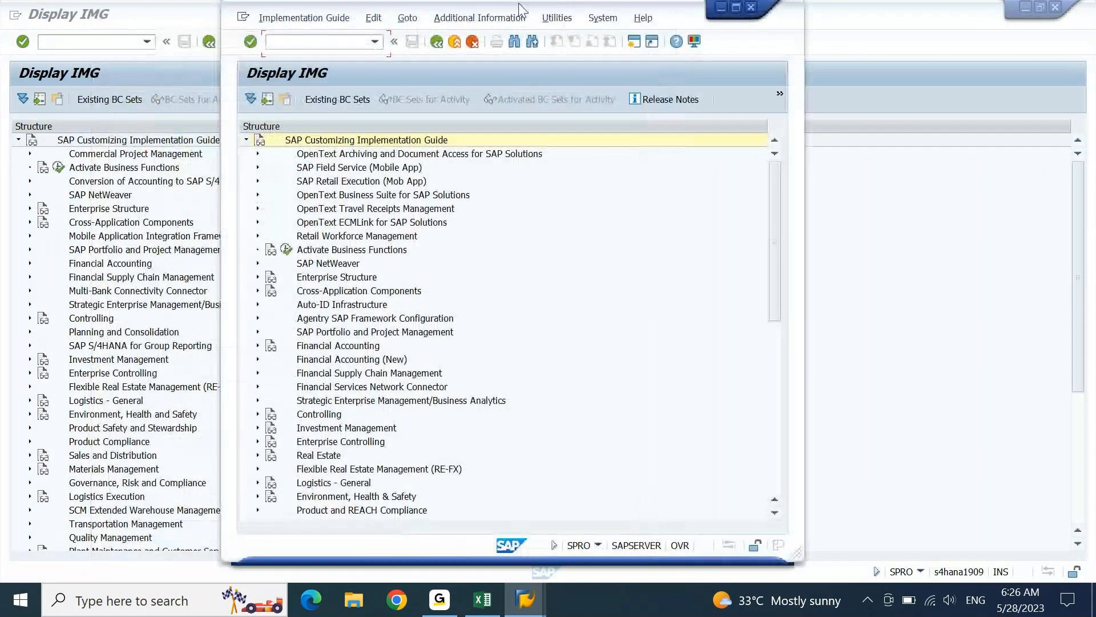
{"action": "left_click_drag", "start_coordinate": [521, 9], "coordinate": [599, 22]}
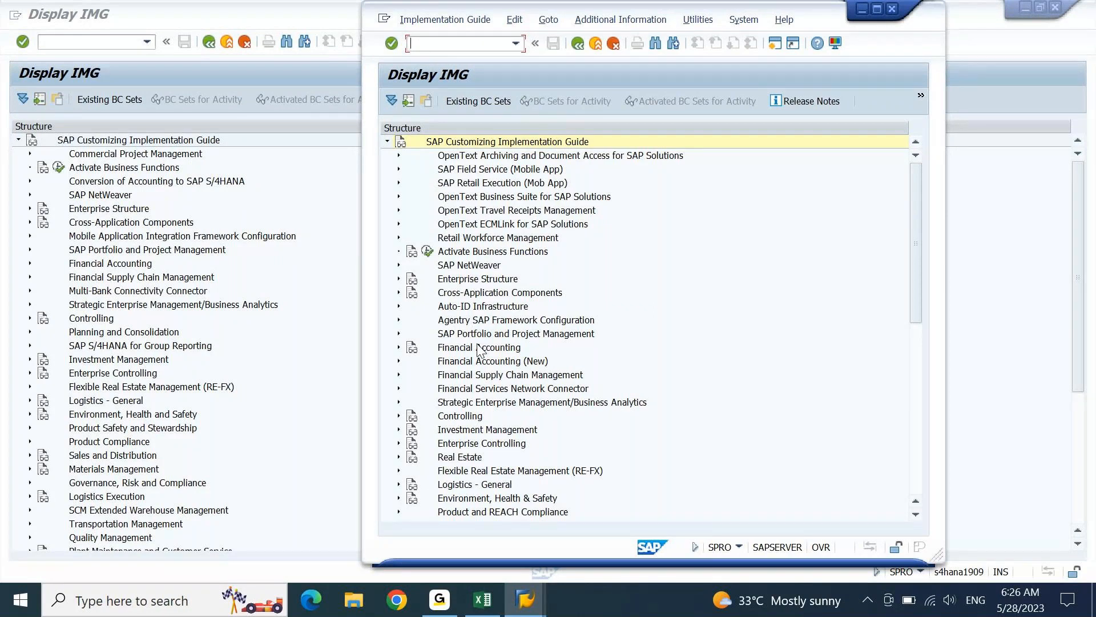
{"action": "left_click", "coordinate": [481, 362]}
{"action": "left_click", "coordinate": [488, 354]}
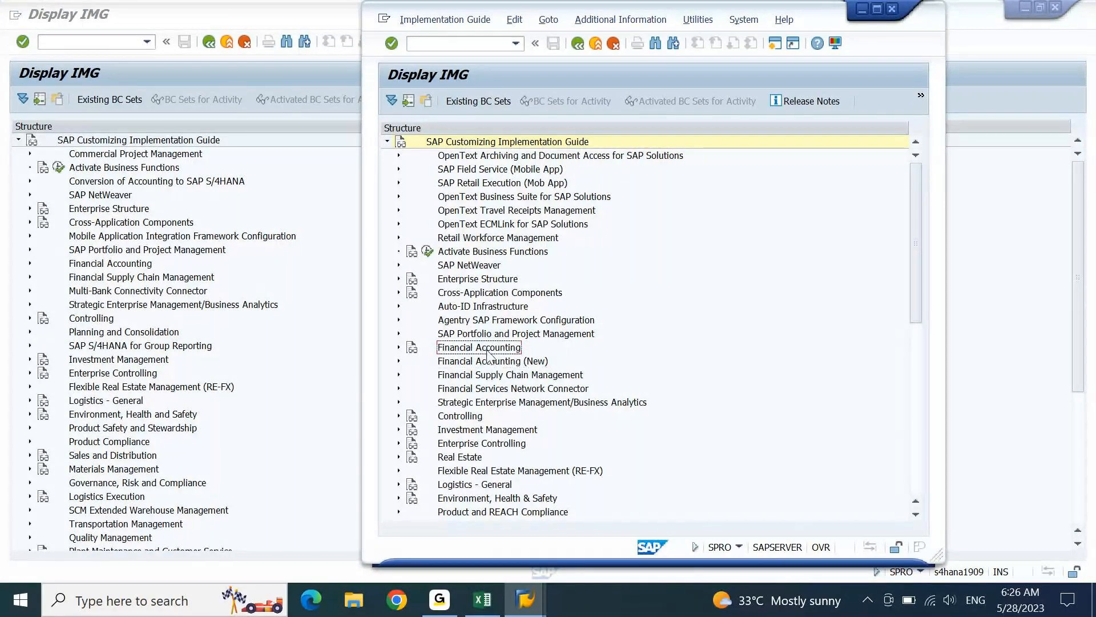
{"action": "key", "text": "Down"}
{"action": "left_click", "coordinate": [487, 349]}
{"action": "key", "text": "Down"}
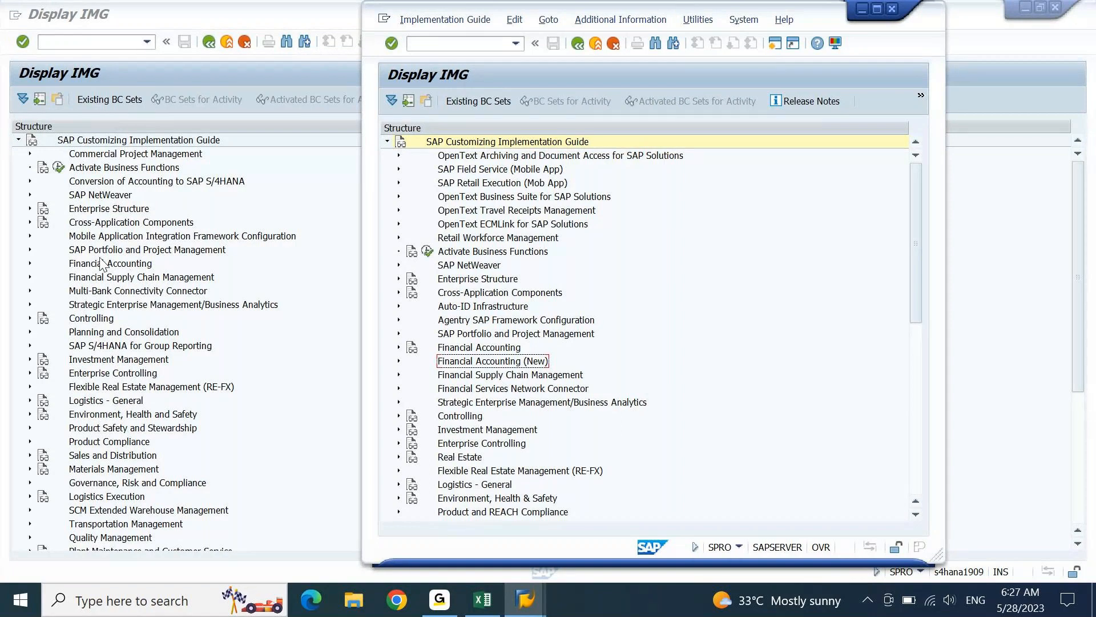
{"action": "left_click", "coordinate": [463, 349]}
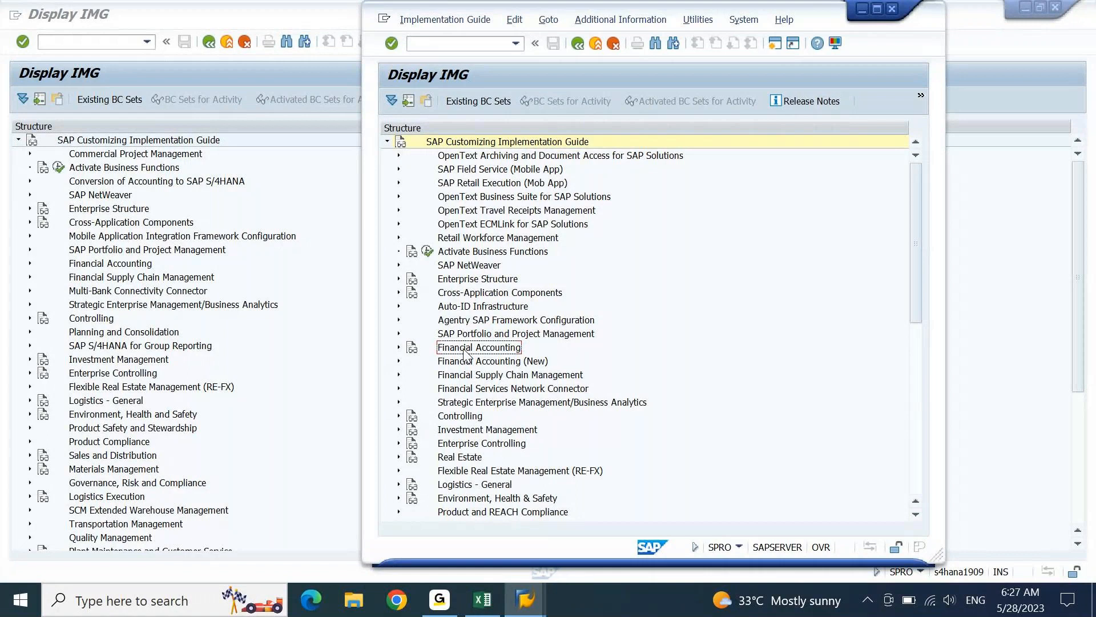
{"action": "left_click", "coordinate": [877, 8]}
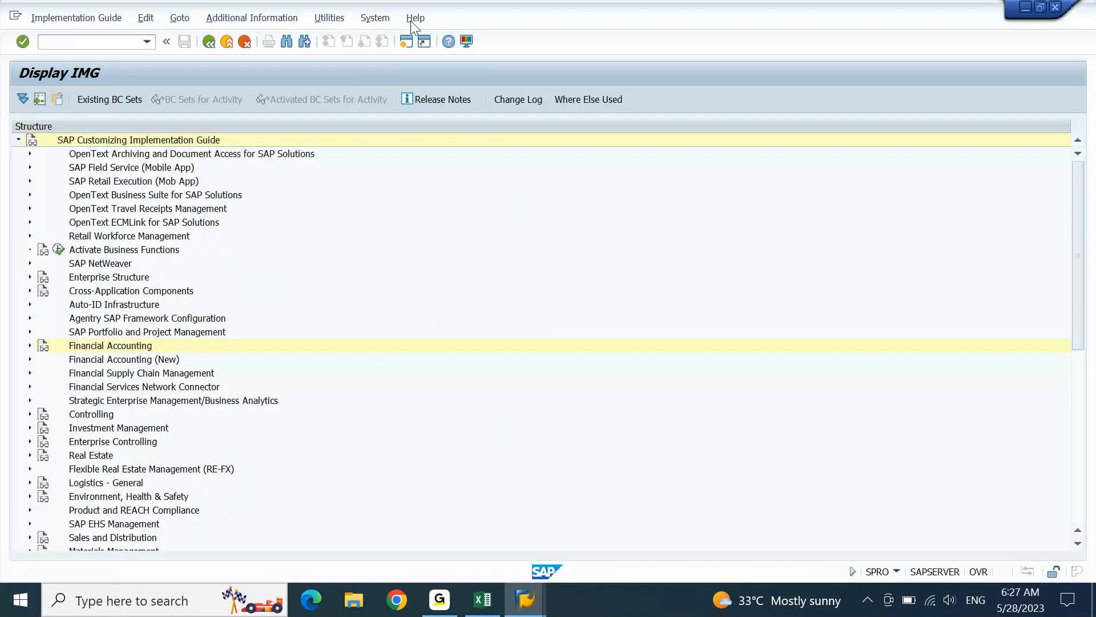
- Log off the ECC session
{"action": "left_click", "coordinate": [375, 18]}
{"action": "left_click", "coordinate": [421, 251]}
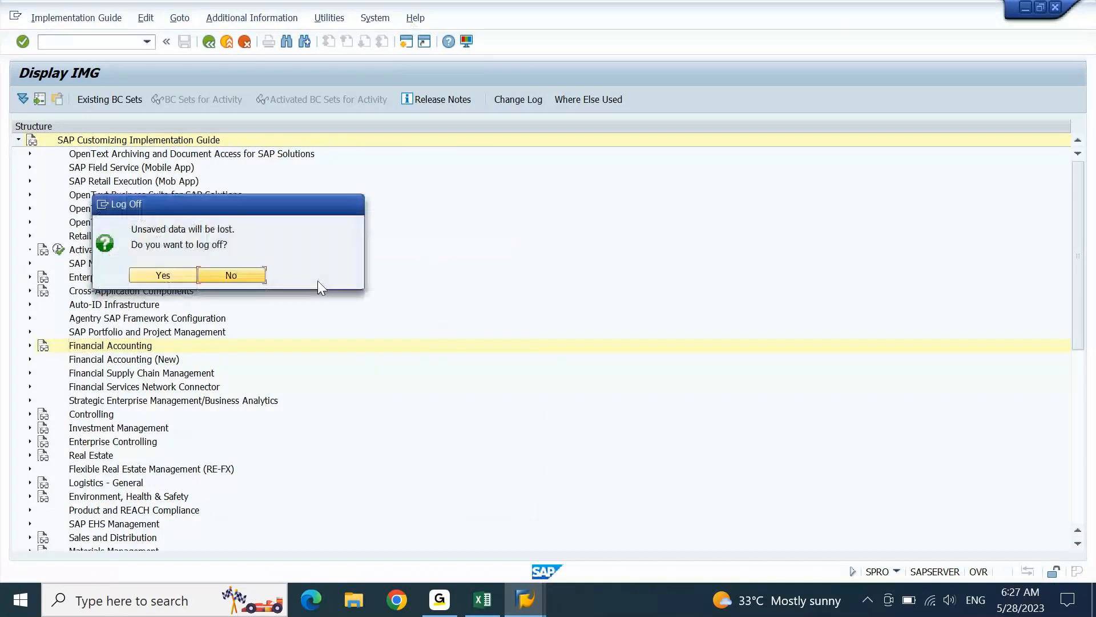
{"action": "left_click", "coordinate": [164, 275]}
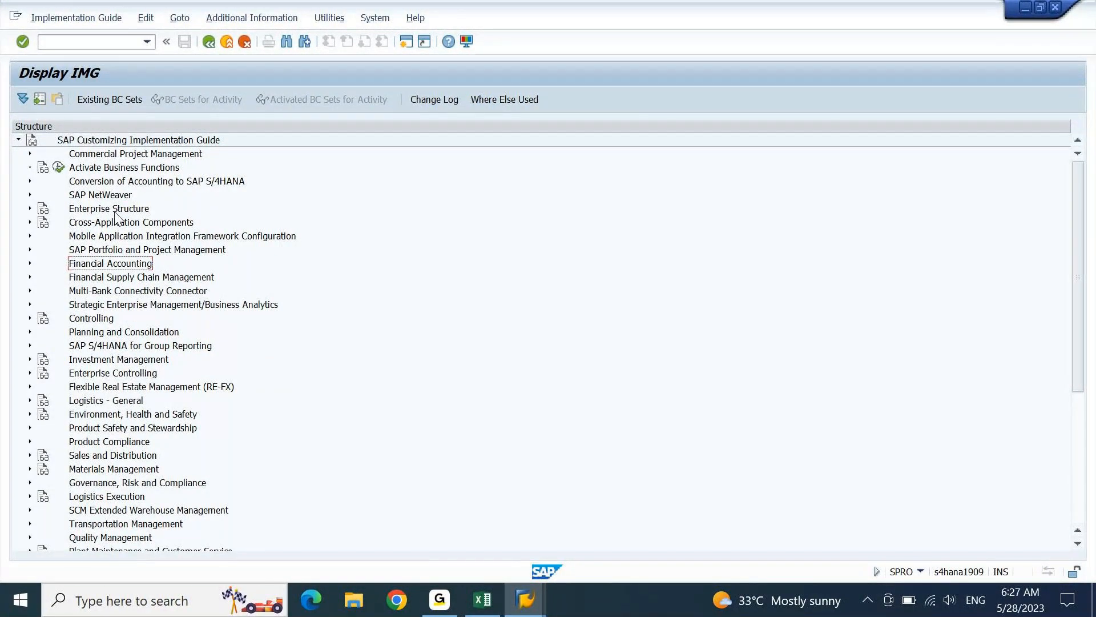
- Expand the S/4HANA guide down to Preparations for Creating Customer Master Data
{"action": "double_click", "coordinate": [127, 266]}
{"action": "left_click", "coordinate": [143, 276]}
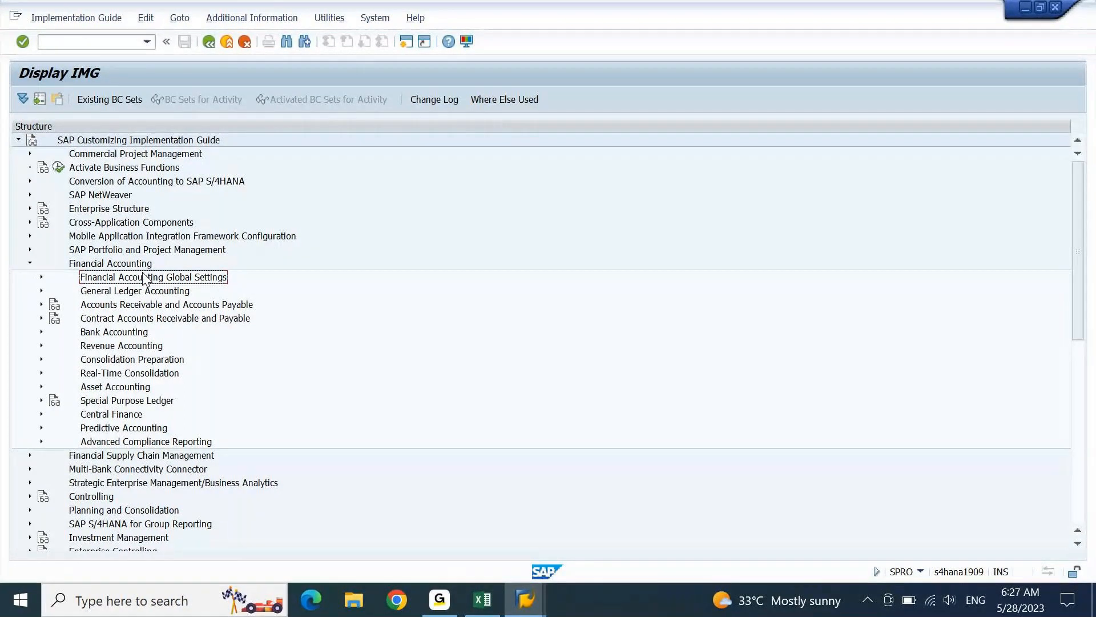
{"action": "key", "text": "Down"}
{"action": "key", "text": "Down"}
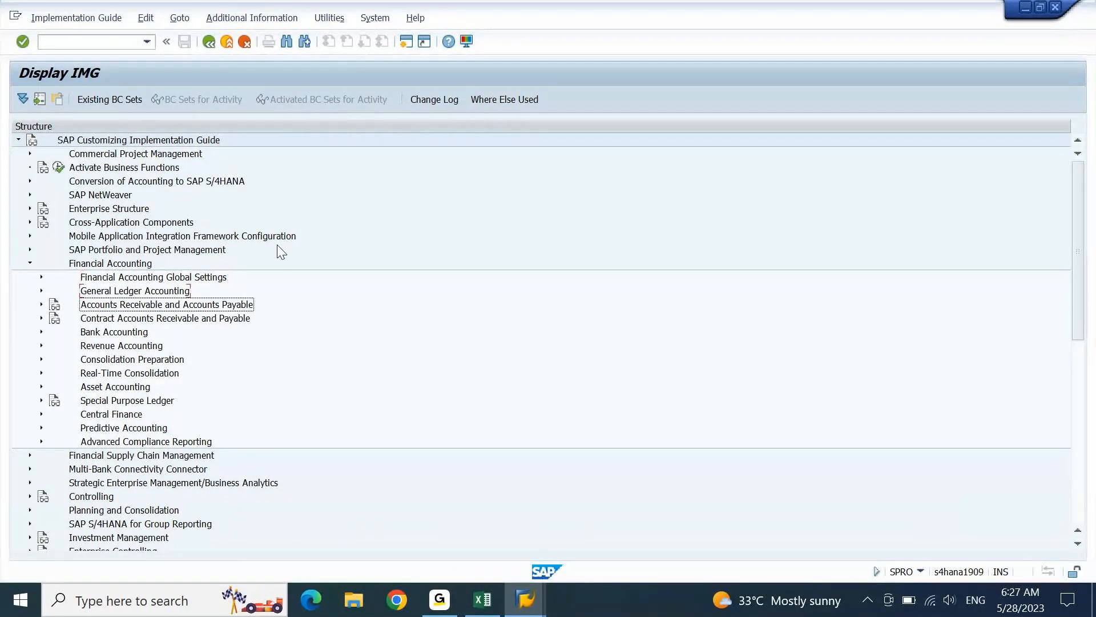
{"action": "key", "text": "Right"}
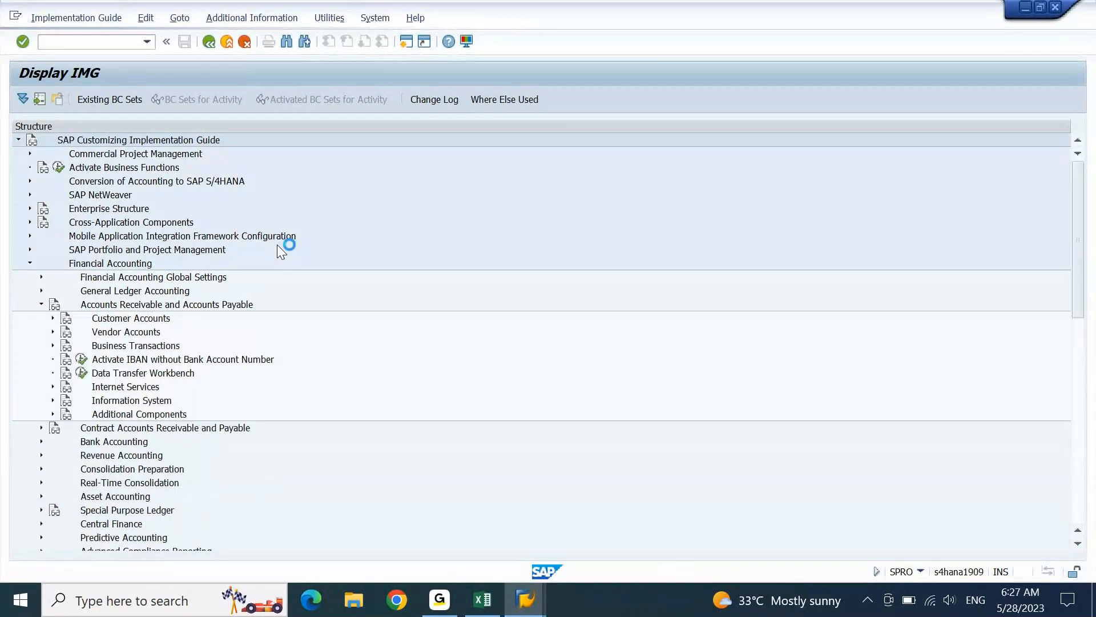
{"action": "key", "text": "Down"}
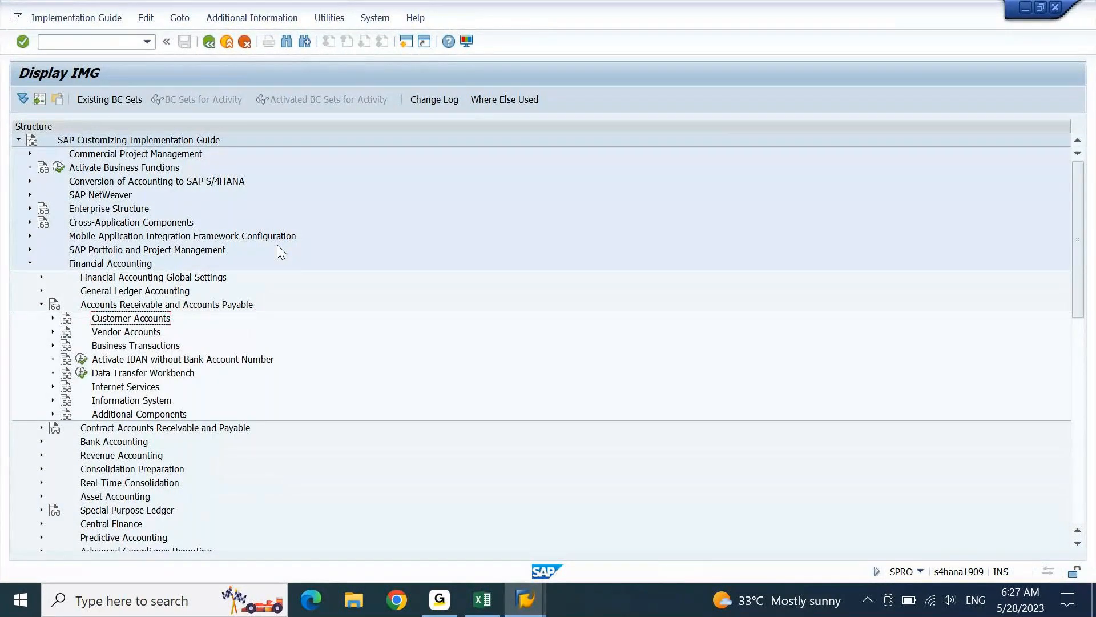
{"action": "key", "text": "Right"}
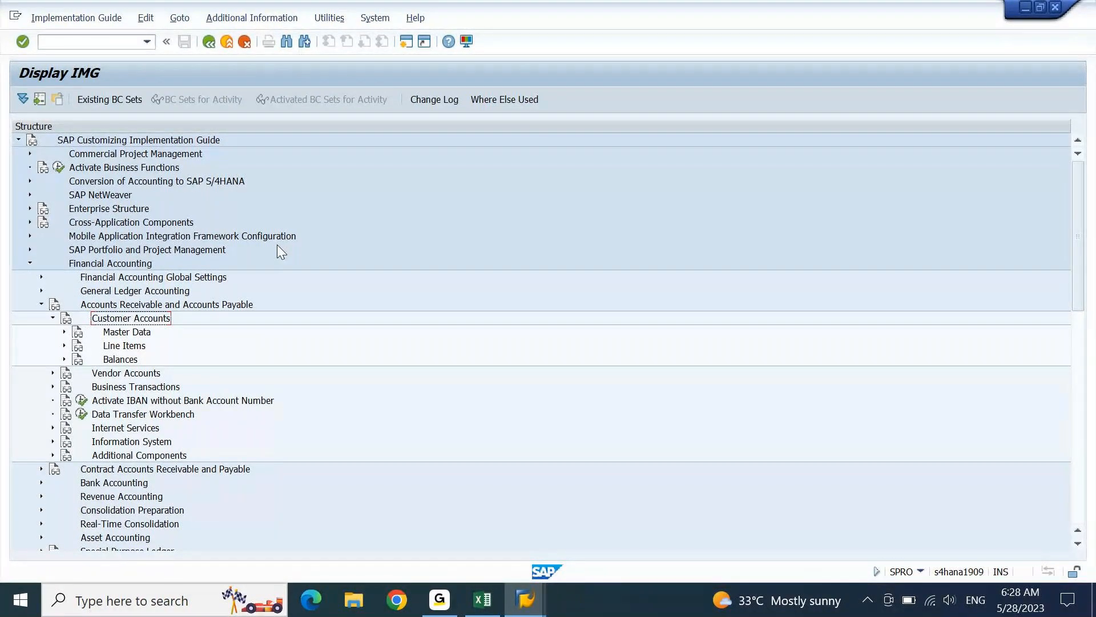
{"action": "key", "text": "Down"}
{"action": "key", "text": "Right"}
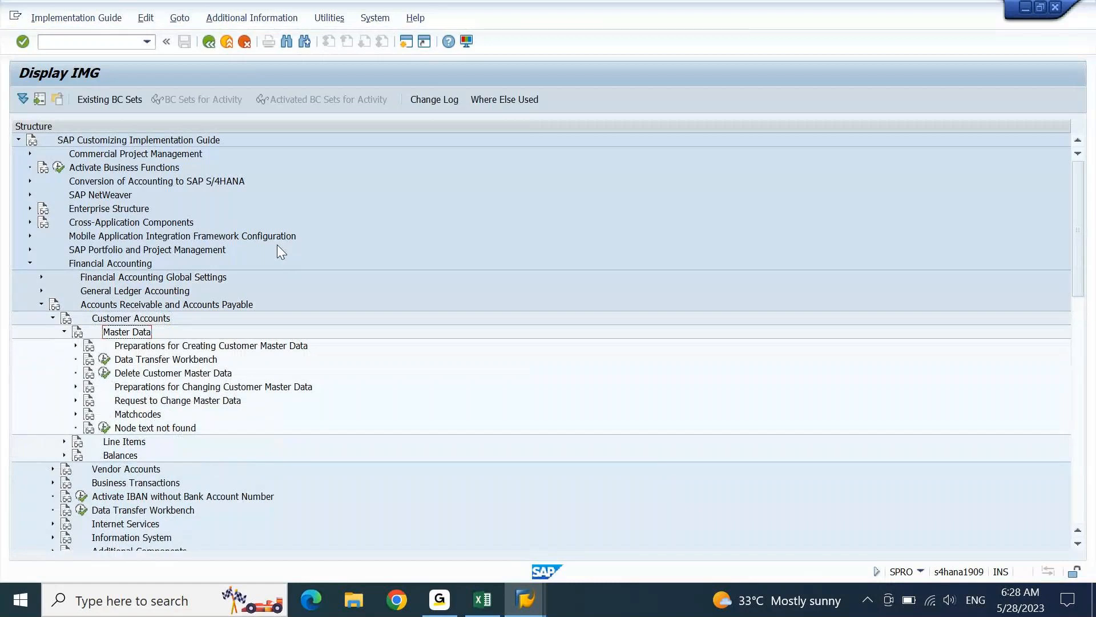
{"action": "key", "text": "Down"}
{"action": "key", "text": "Right"}
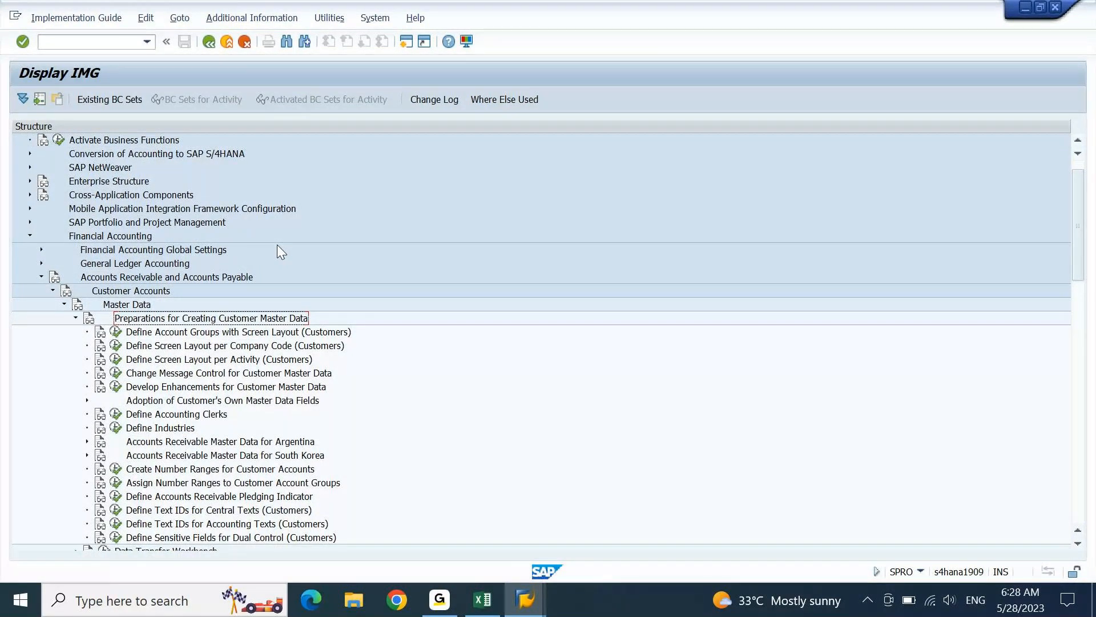
{"action": "key", "text": "Down"}
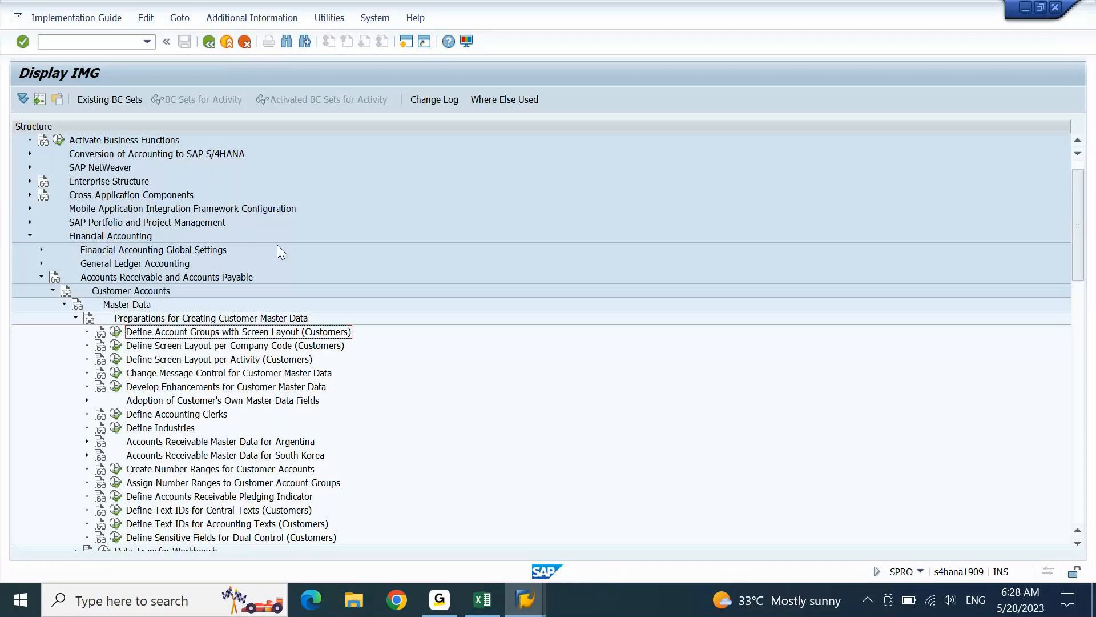
{"action": "left_click", "coordinate": [482, 599]}
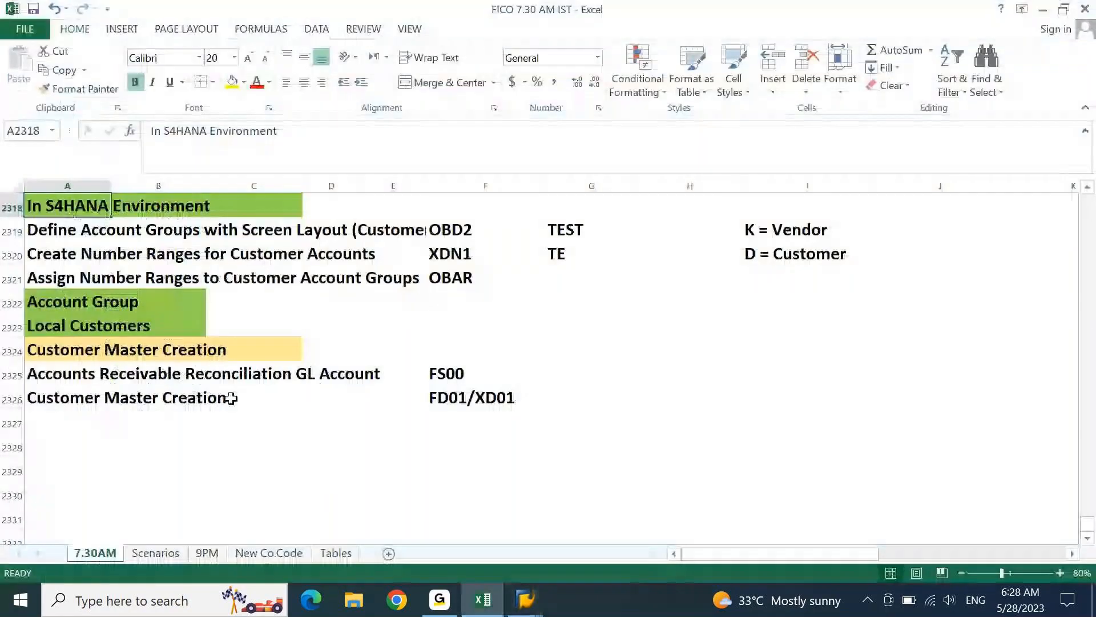
- Turn on the IMG Activity key display in the S/4HANA implementation guide
{"action": "left_click", "coordinate": [57, 232]}
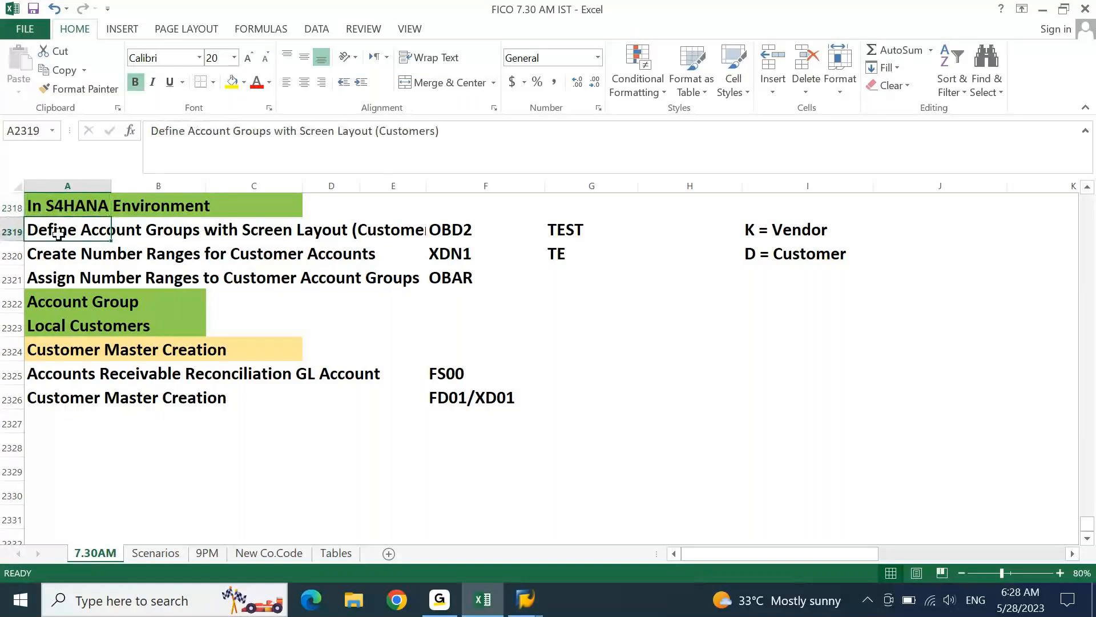
{"action": "left_click", "coordinate": [483, 600]}
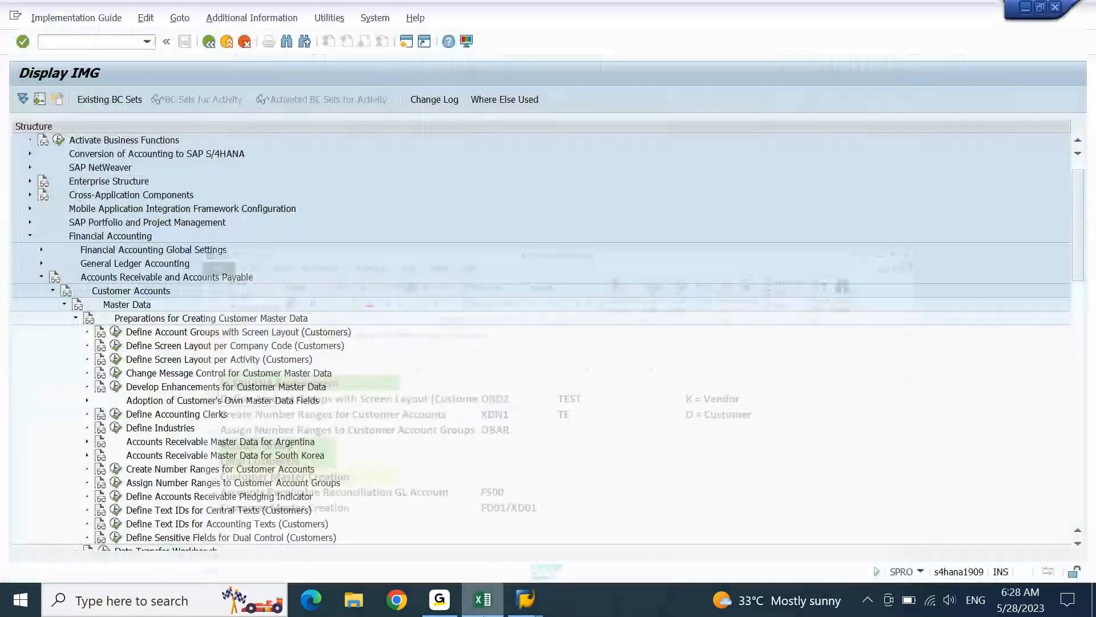
{"action": "left_click", "coordinate": [252, 17]}
{"action": "mouse_move", "coordinate": [255, 40]}
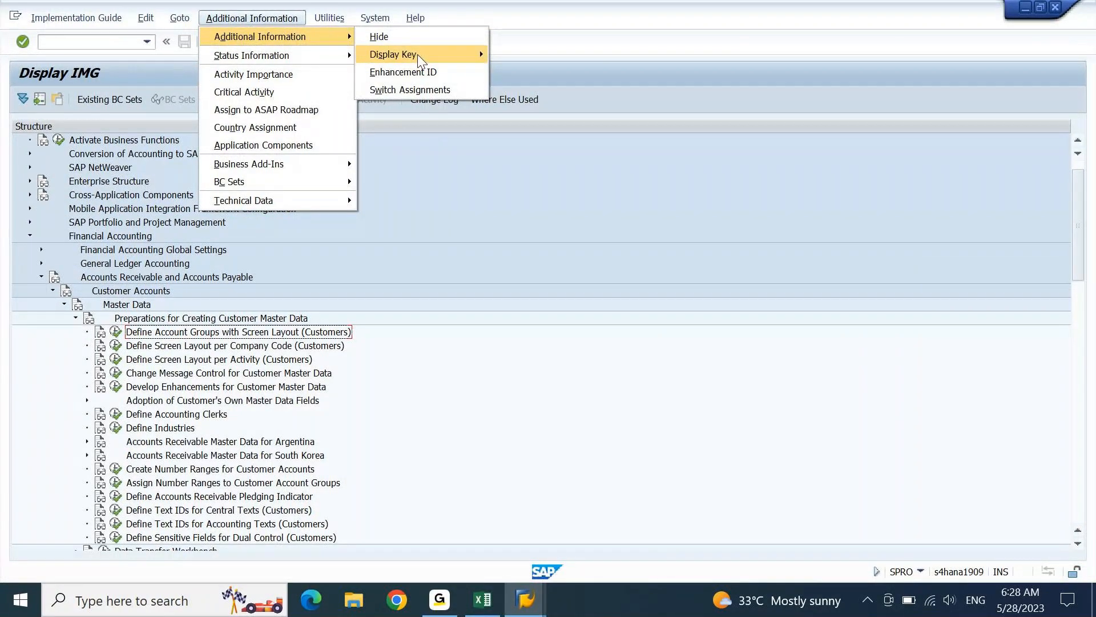
{"action": "mouse_move", "coordinate": [480, 51]}
{"action": "left_click", "coordinate": [529, 71]}
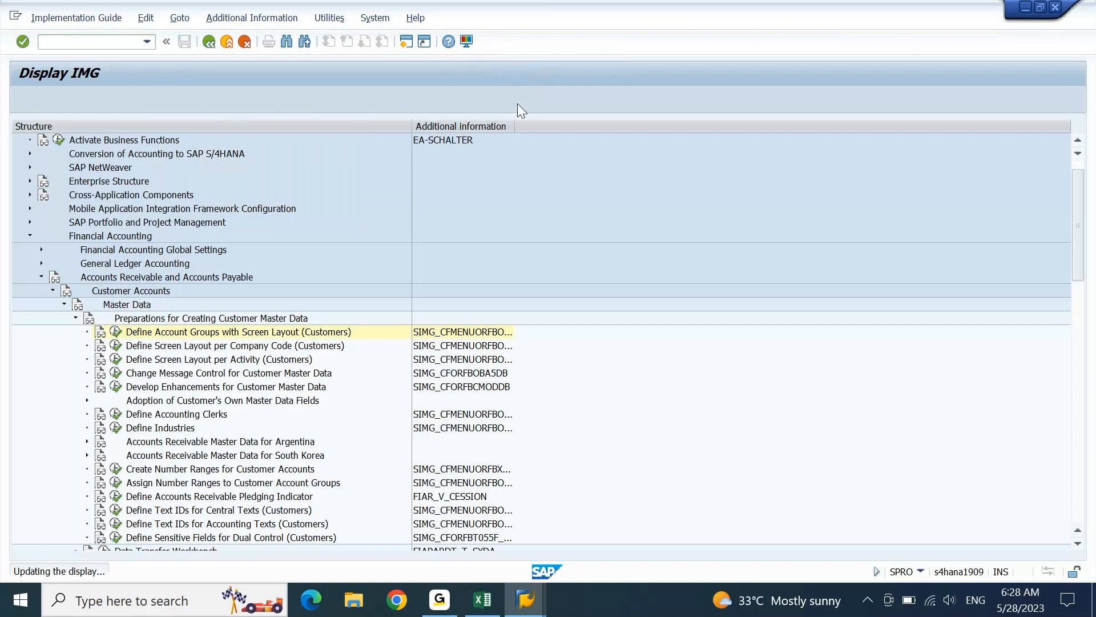
- Compare the account group and number range activity keys against the Excel notes
{"action": "left_click", "coordinate": [496, 331]}
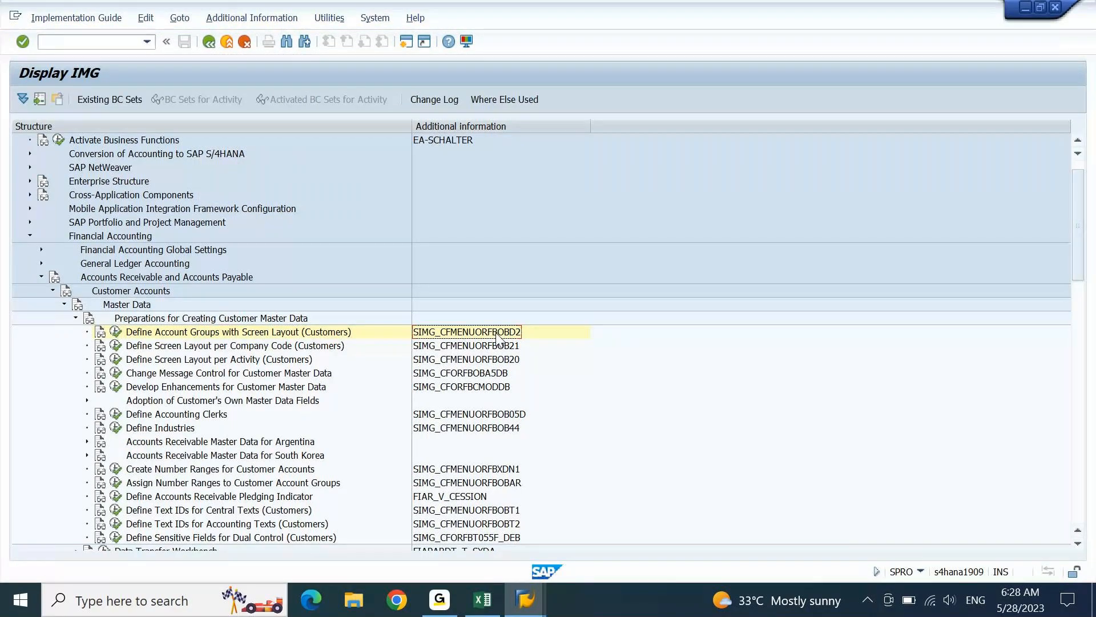
{"action": "key", "text": "alt+Tab"}
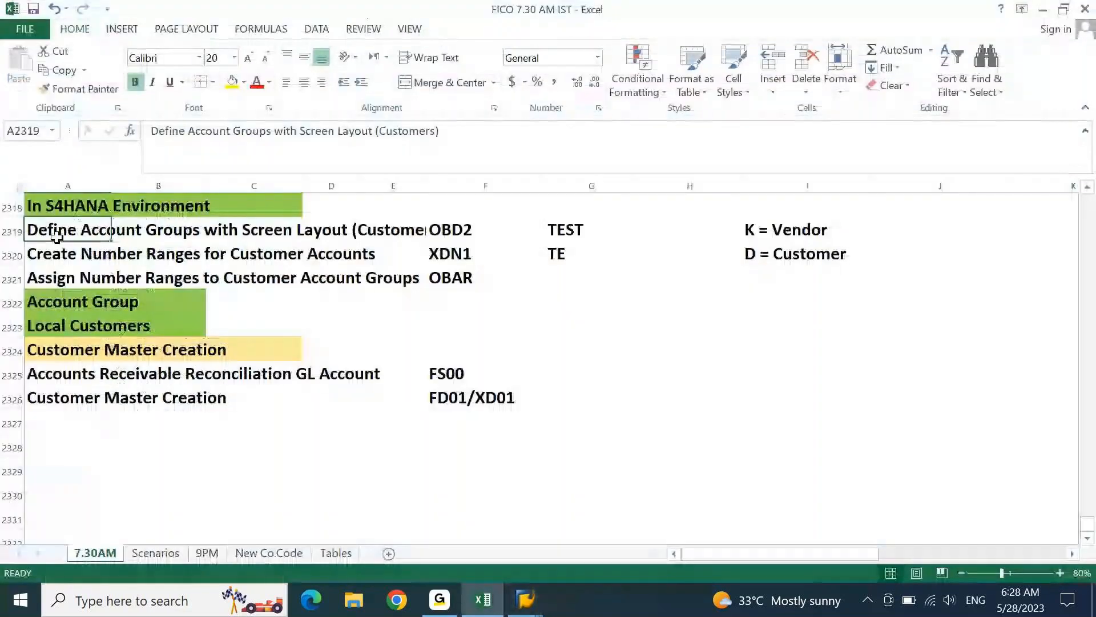
{"action": "left_click", "coordinate": [62, 255]}
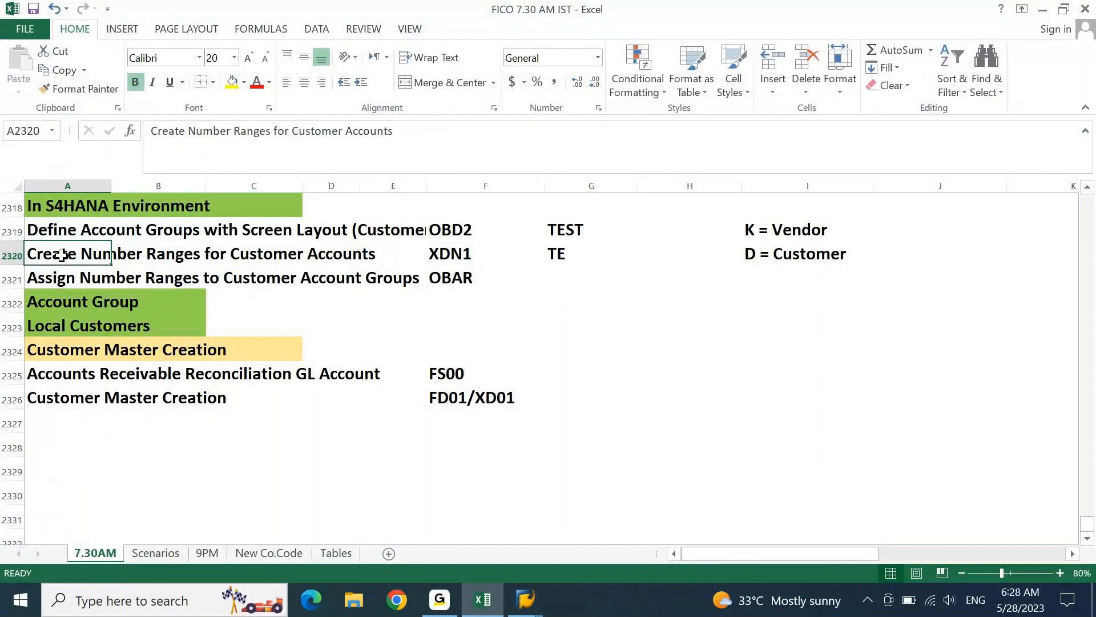
{"action": "left_click", "coordinate": [478, 609]}
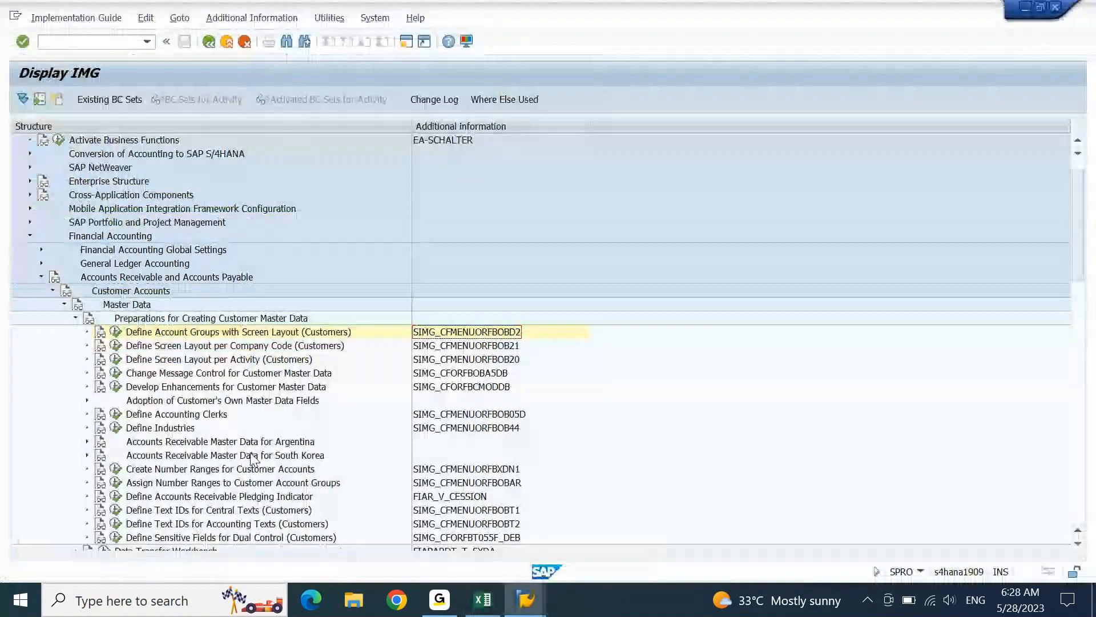
{"action": "left_click", "coordinate": [219, 470]}
{"action": "left_click", "coordinate": [518, 471]}
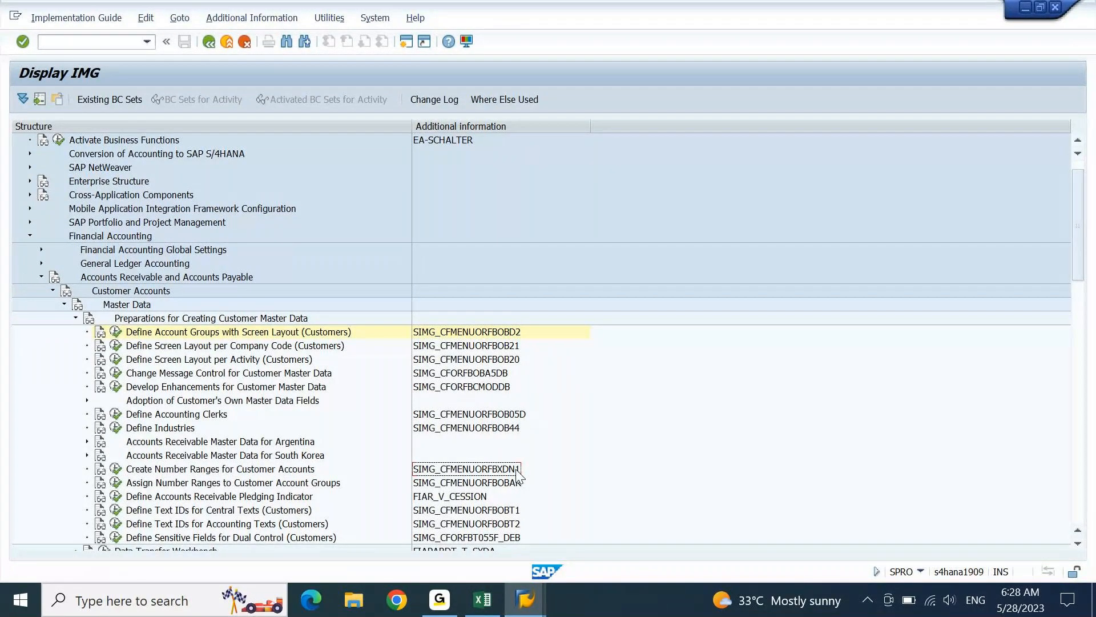
{"action": "left_click", "coordinate": [201, 488]}
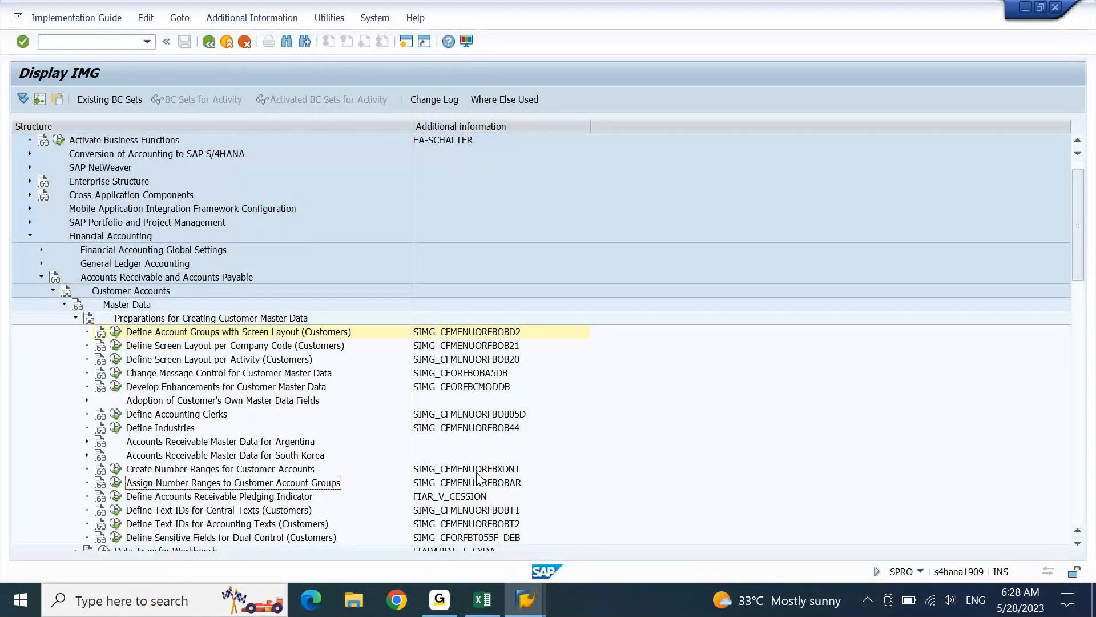
{"action": "key", "text": "alt+Tab"}
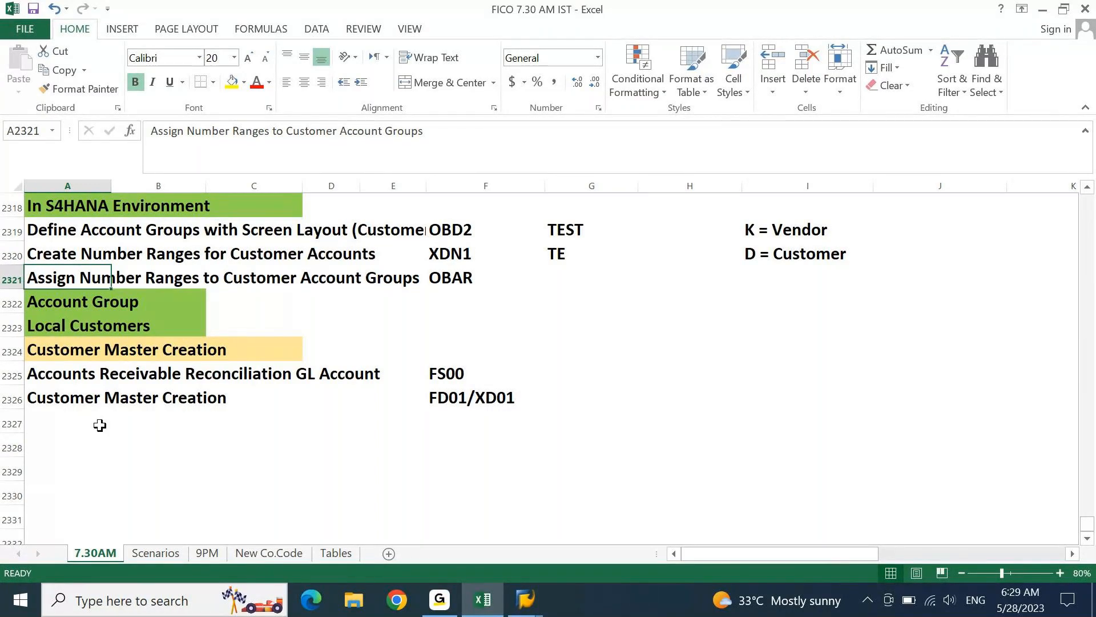
{"action": "mouse_move", "coordinate": [525, 599]}
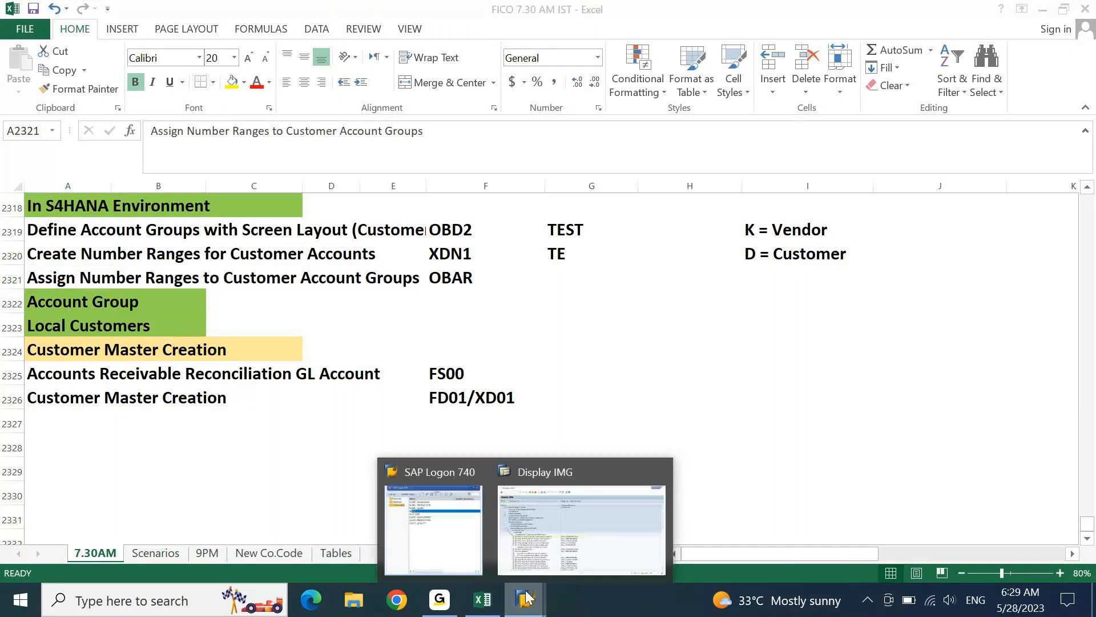
{"action": "left_click", "coordinate": [565, 561]}
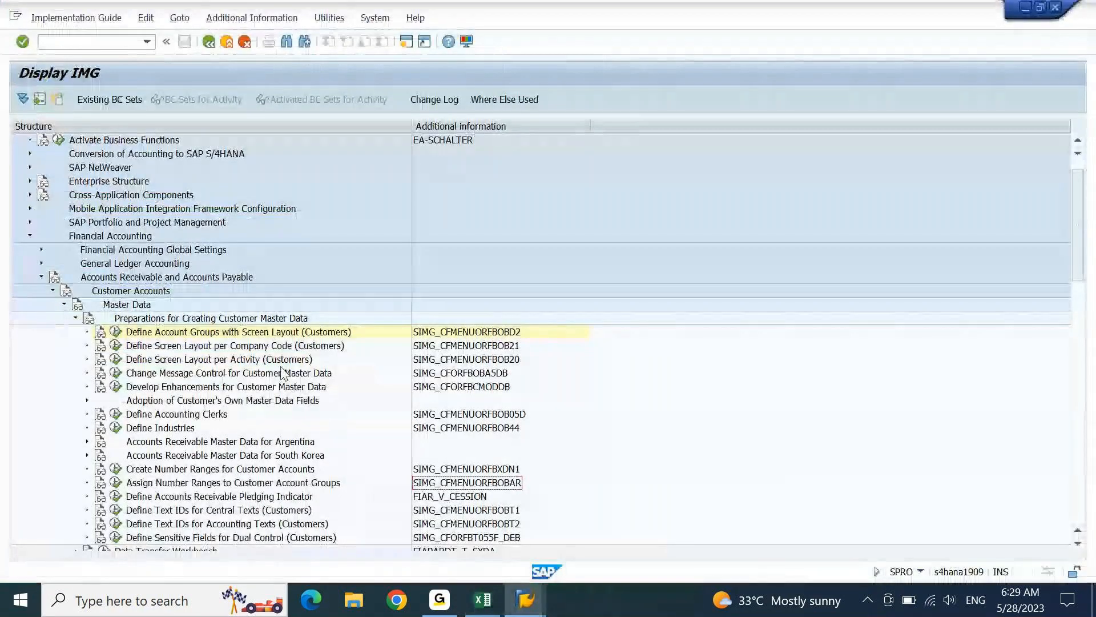
- Create customer account group TEST with meaning 'TEST: Local Customers' and save it under a change request
{"action": "left_click", "coordinate": [116, 332]}
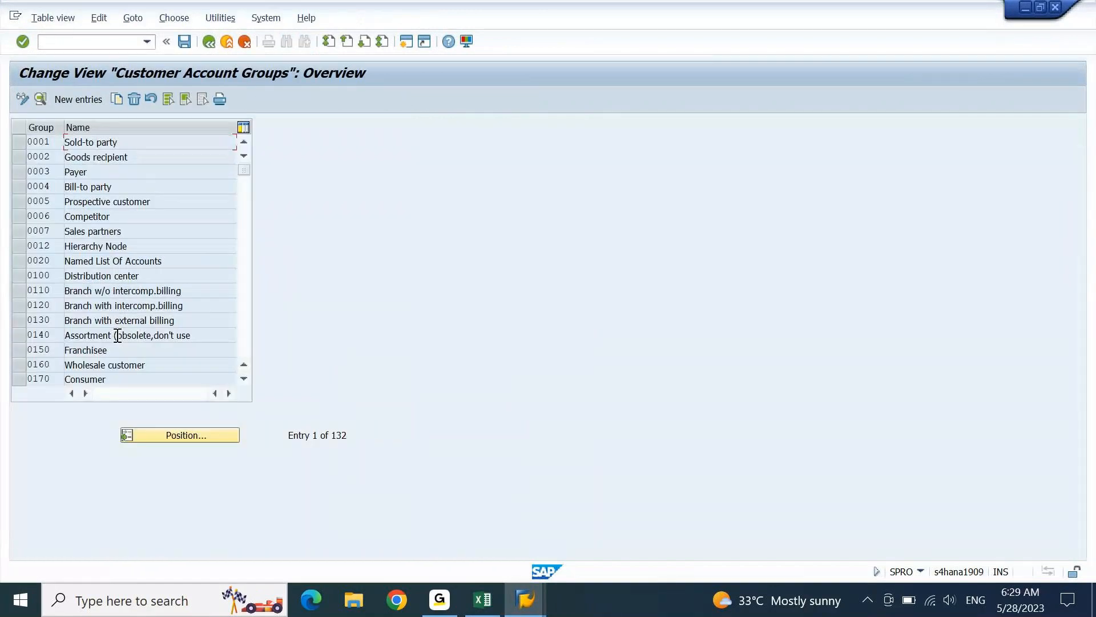
{"action": "left_click", "coordinate": [84, 99]}
{"action": "type", "text": "test"}
{"action": "key", "text": "Tab"}
{"action": "type", "text": "TEST: Local Customers"}
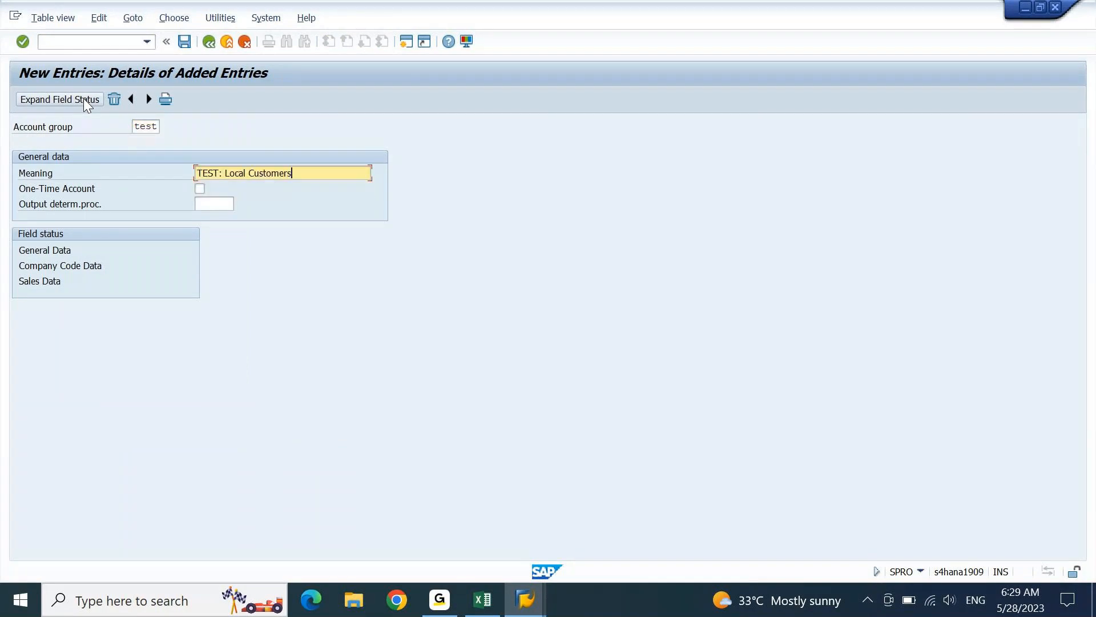
{"action": "key", "text": "Return"}
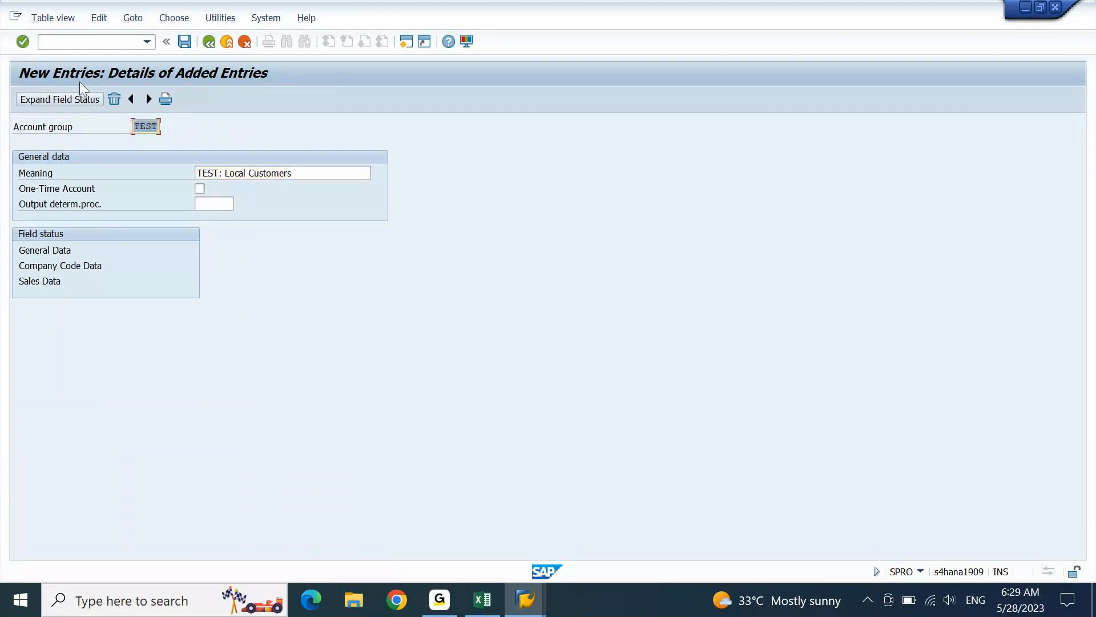
{"action": "left_click", "coordinate": [184, 46]}
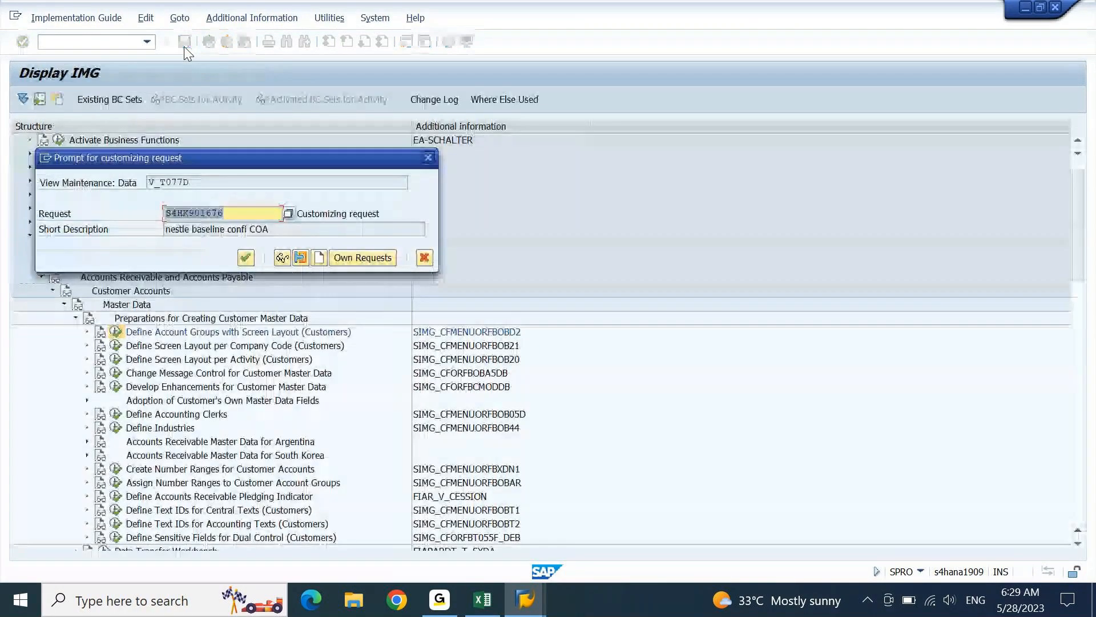
{"action": "key", "text": "Return"}
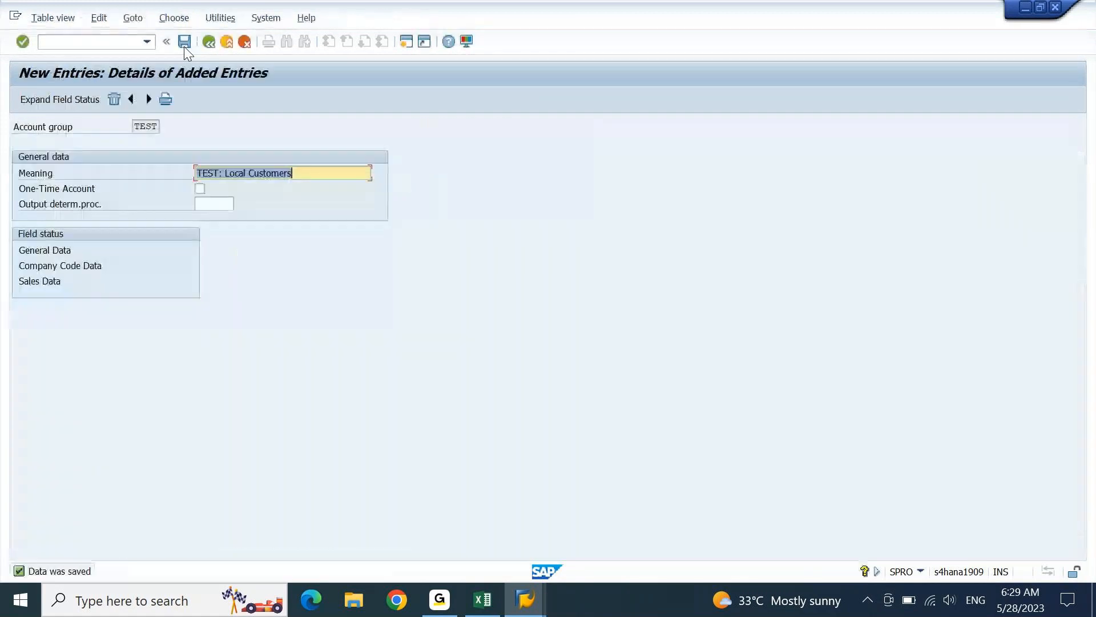
{"action": "key", "text": "F3"}
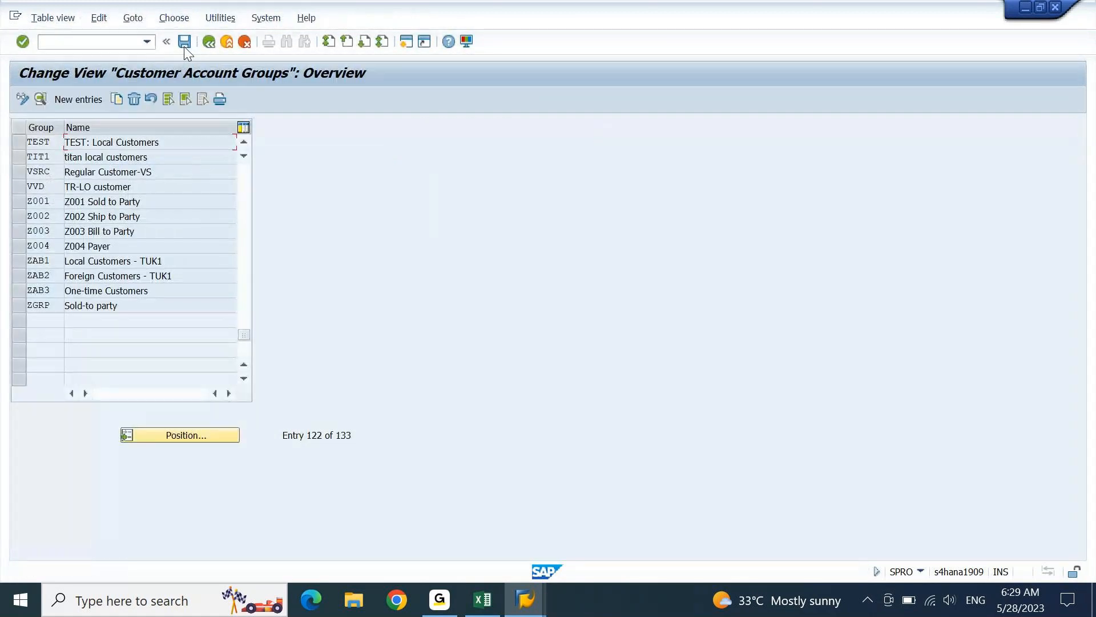
{"action": "key", "text": "F3"}
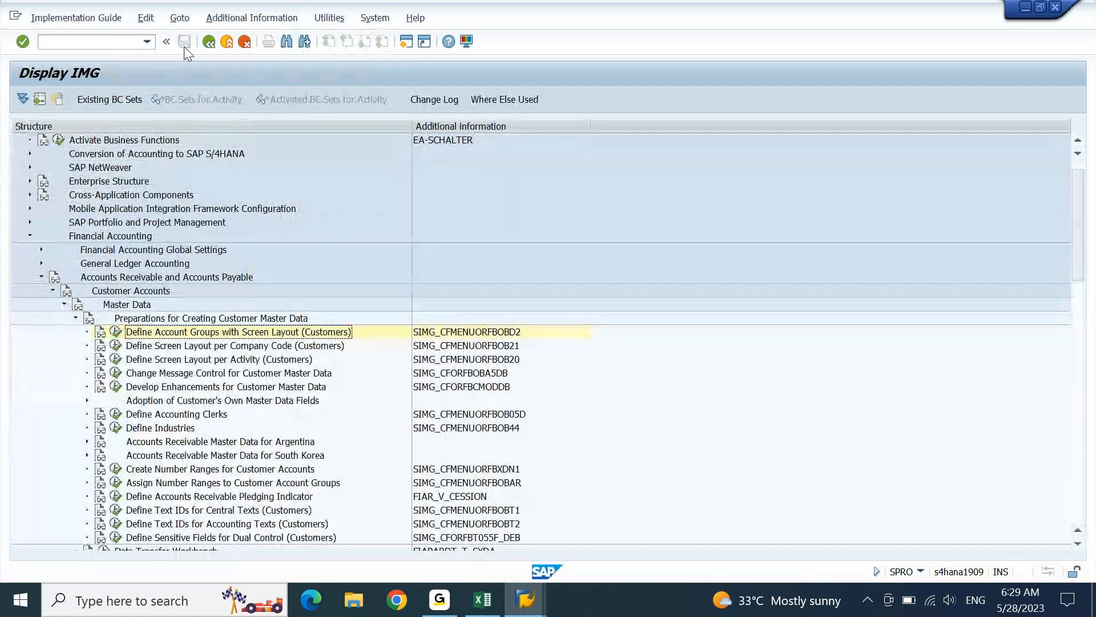
{"action": "left_click", "coordinate": [189, 470]}
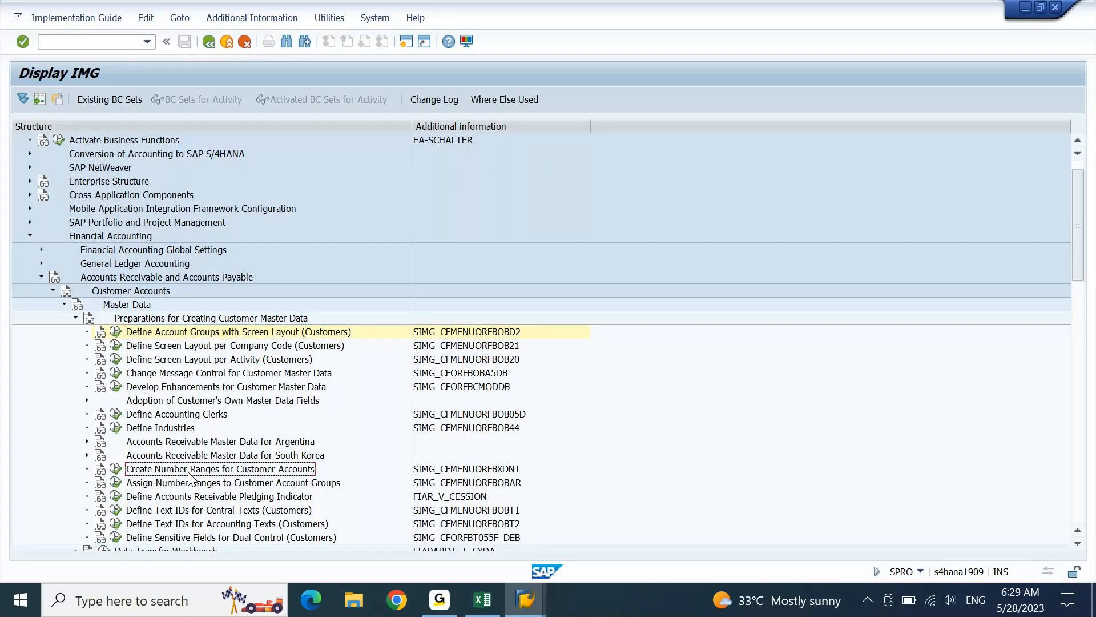
- Open the DEBITOR number range intervals (XDN1) in change mode and list the free intervals
{"action": "left_click", "coordinate": [115, 469]}
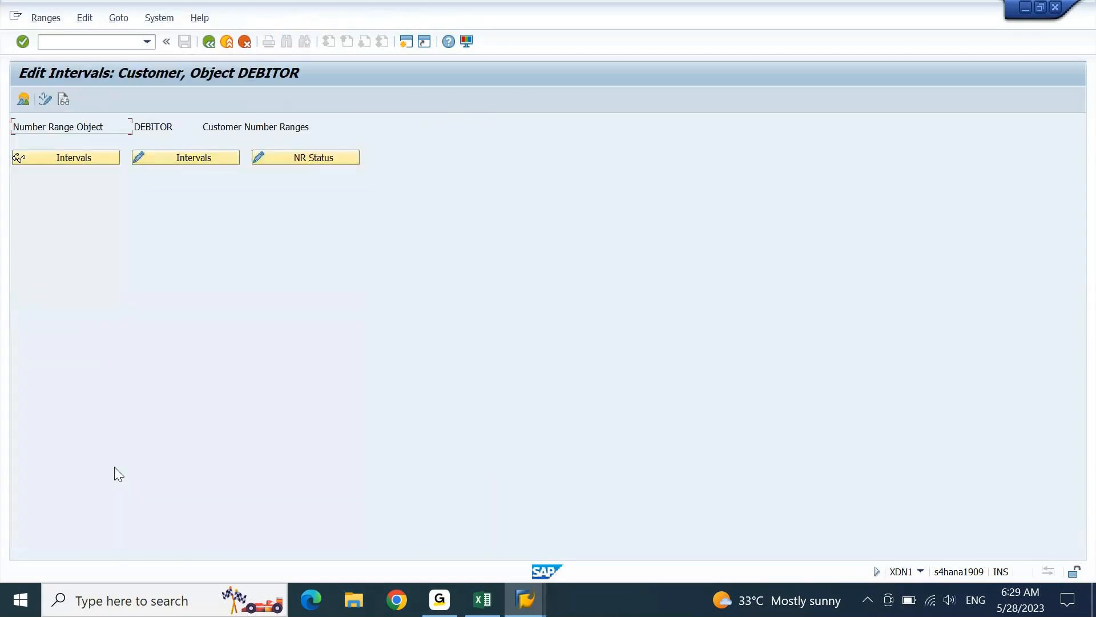
{"action": "left_click", "coordinate": [198, 160]}
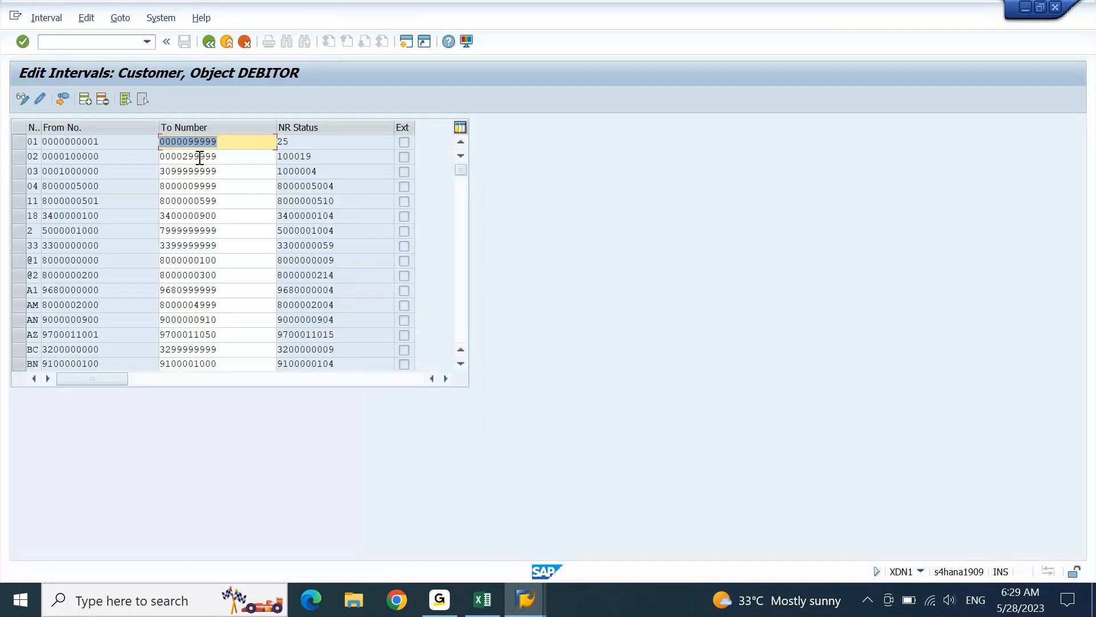
{"action": "left_click", "coordinate": [49, 22]}
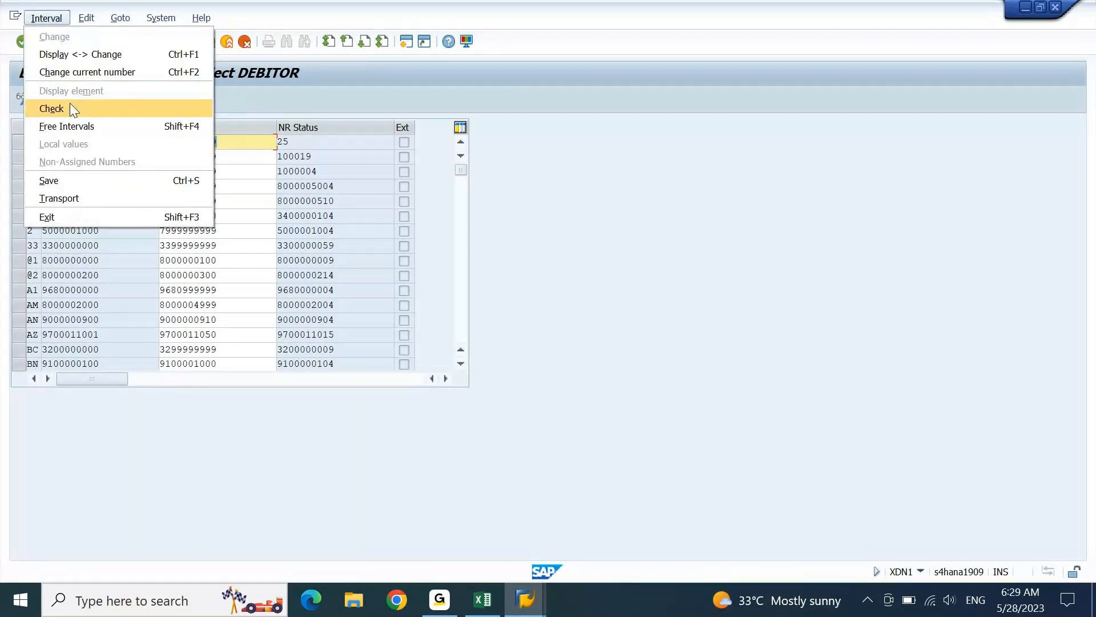
{"action": "left_click", "coordinate": [76, 121]}
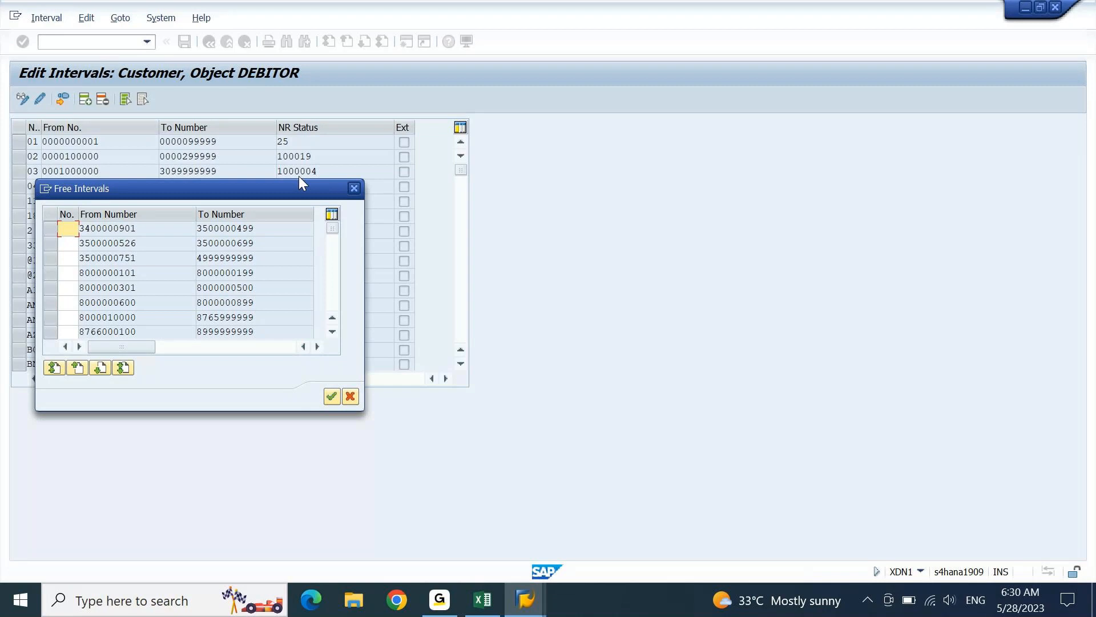
- Close the Free Intervals list to return to the DEBITOR intervals table
{"action": "left_click", "coordinate": [354, 188]}
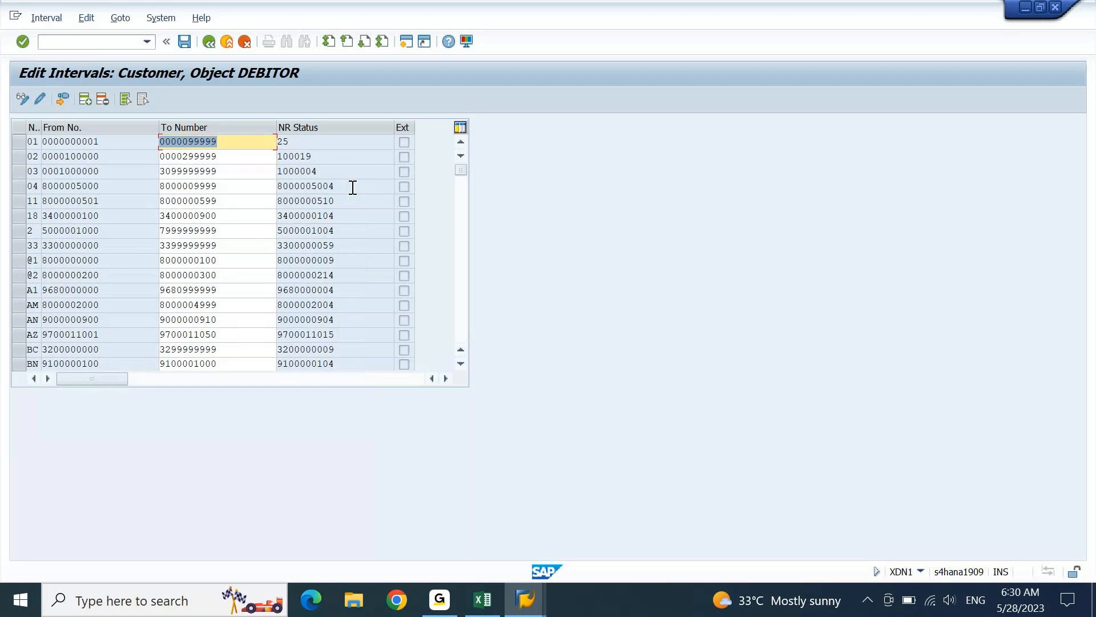
- Add the heading 'Business Partner Settings' in cell A2328 of the Excel notes
{"action": "key", "text": "alt+Tab"}
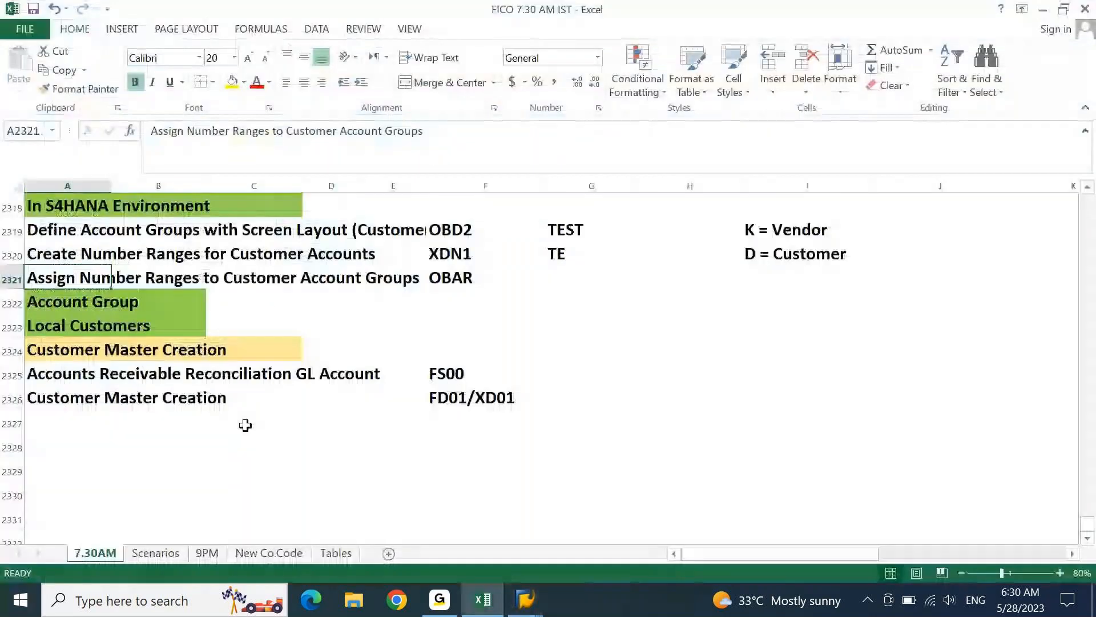
{"action": "left_click_drag", "start_coordinate": [67, 254], "coordinate": [64, 278]}
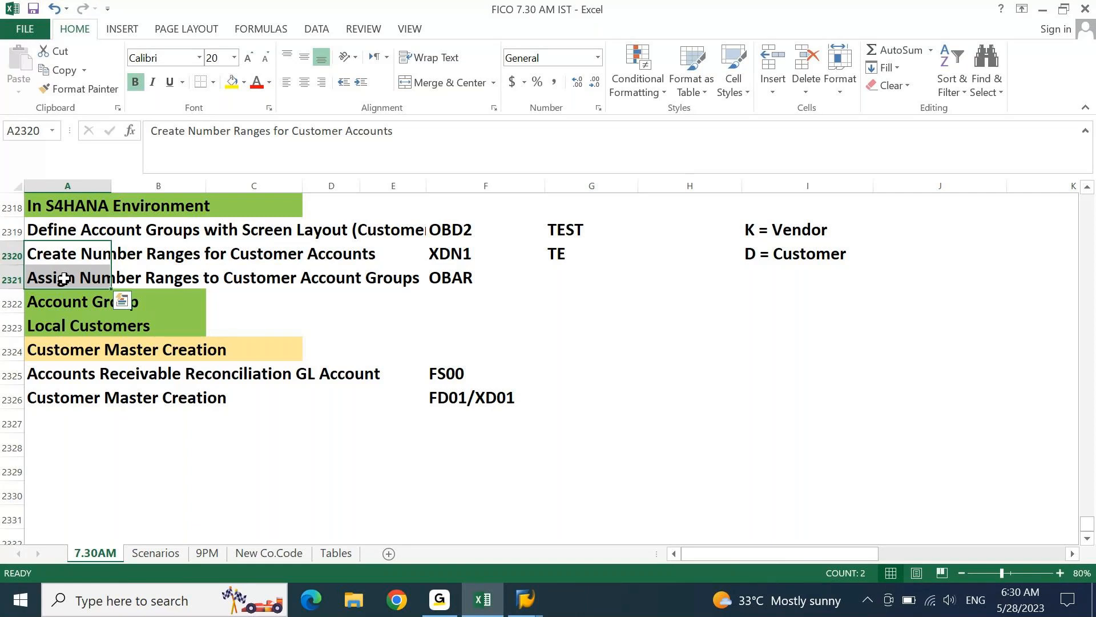
{"action": "key", "text": "Down"}
{"action": "key", "text": "Down"}
{"action": "key", "text": "Down"}
{"action": "key", "text": "Down"}
{"action": "key", "text": "Down"}
{"action": "key", "text": "Down"}
{"action": "key", "text": "Down"}
{"action": "key", "text": "Down"}
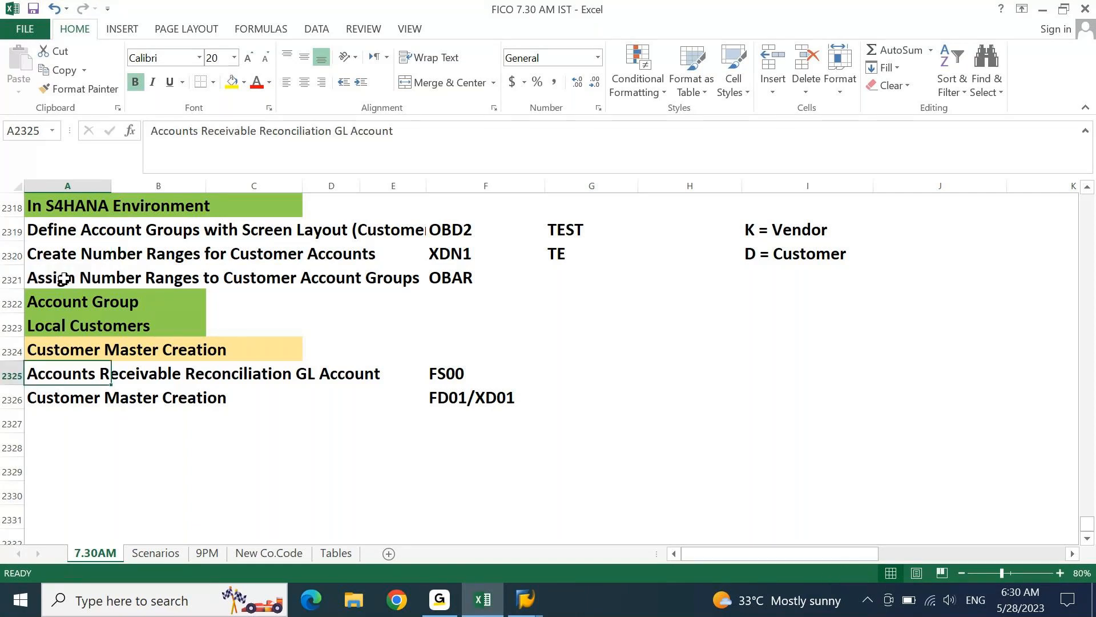
{"action": "type", "text": "Business "}
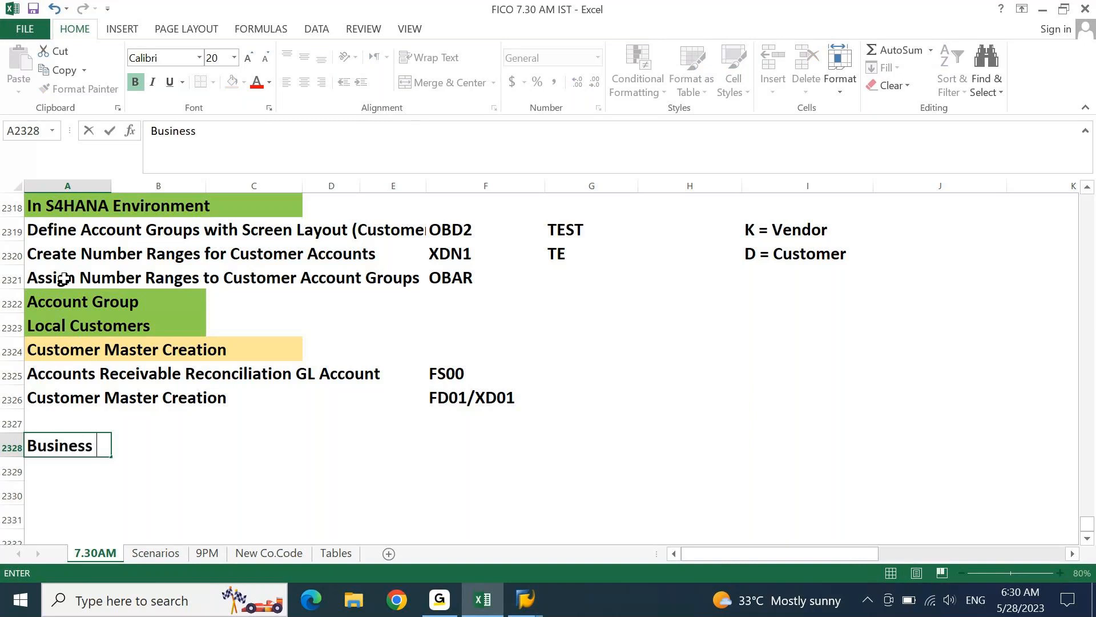
{"action": "type", "text": "a"}
{"action": "key", "text": "BackSpace"}
{"action": "type", "text": "Partn"}
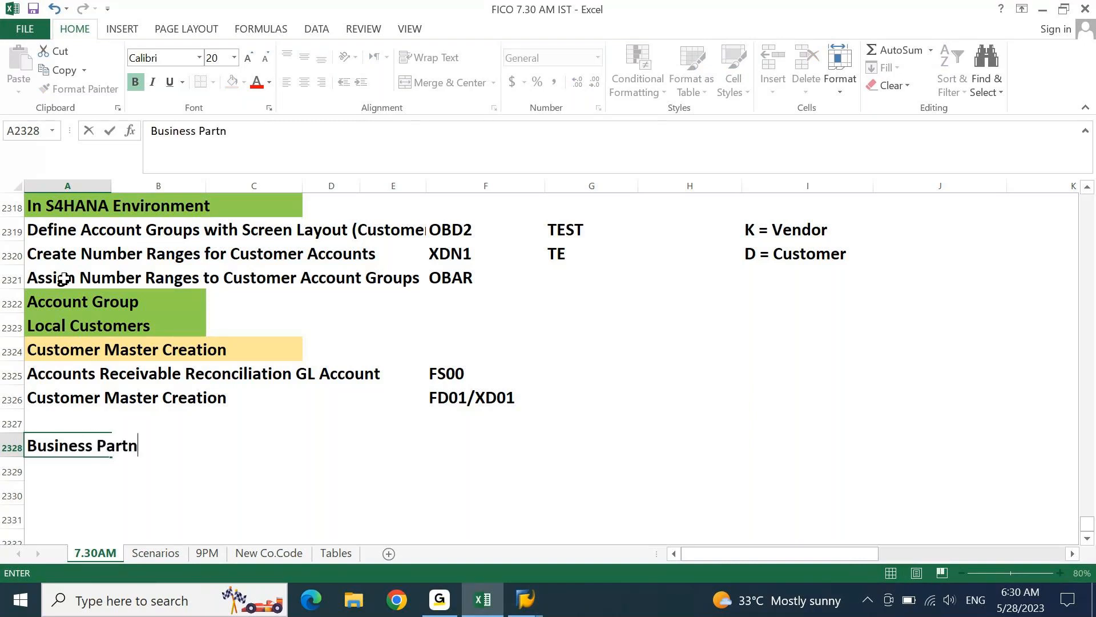
{"action": "type", "text": "er Settings"}
{"action": "key", "text": "Return"}
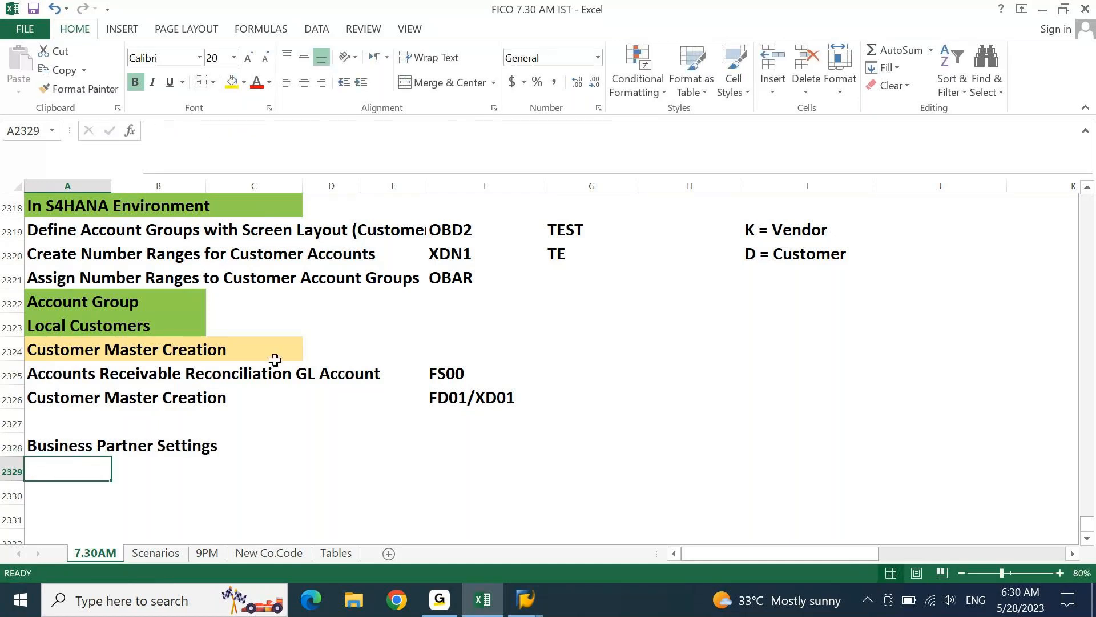
{"action": "mouse_move", "coordinate": [526, 600]}
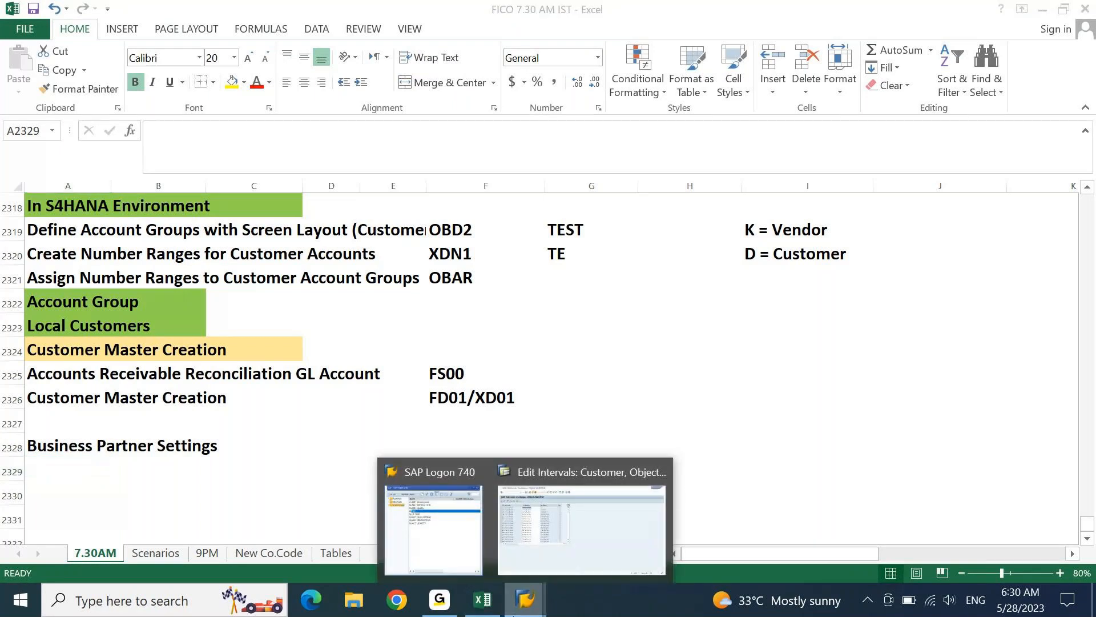
{"action": "left_click", "coordinate": [576, 514]}
- Go back to the customizing tree, collapse Financial Accounting and expand Cross-Application Components
{"action": "left_click", "coordinate": [209, 42]}
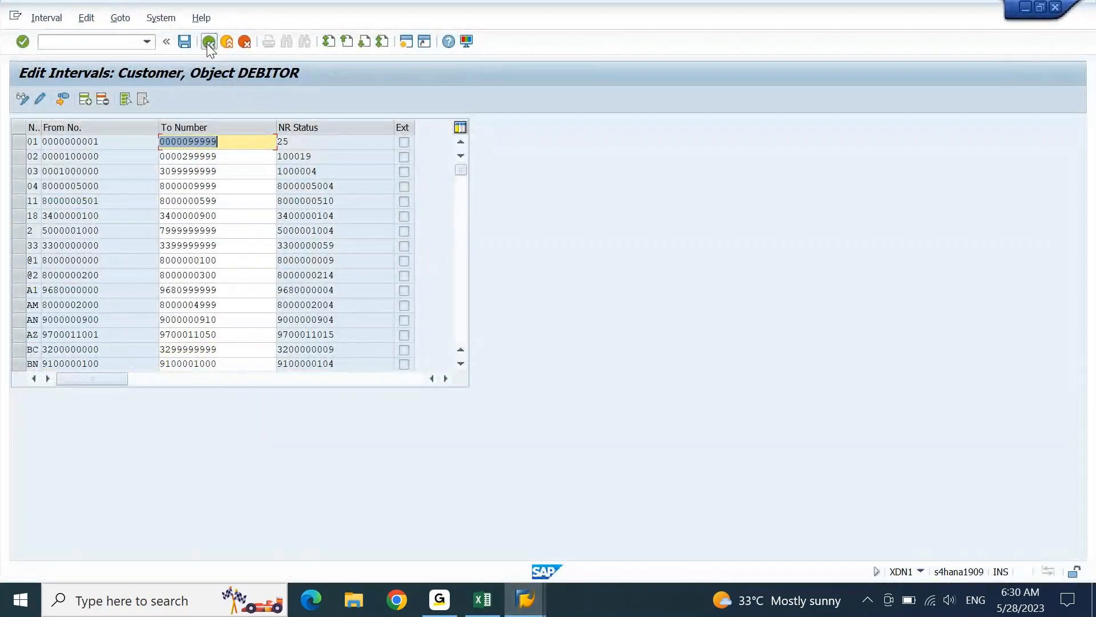
{"action": "left_click", "coordinate": [209, 42]}
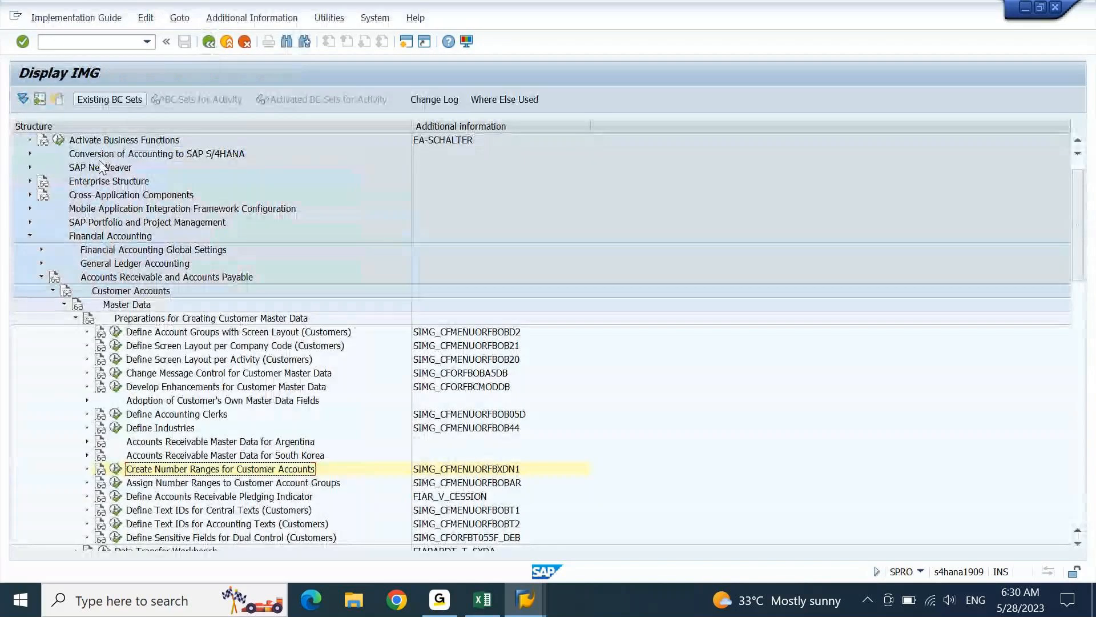
{"action": "left_click", "coordinate": [30, 236]}
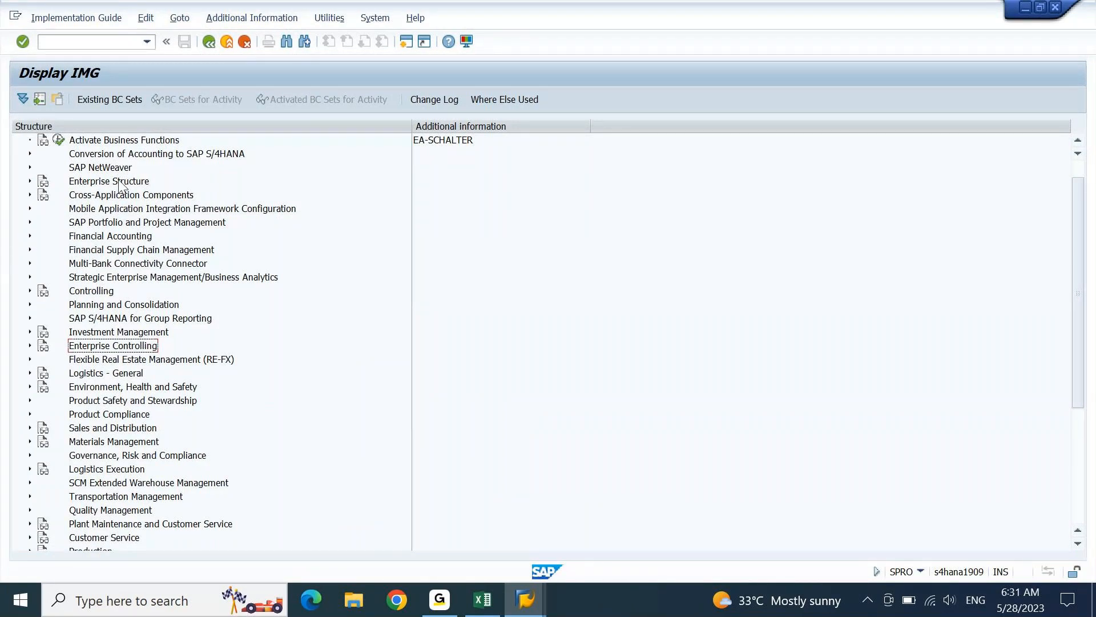
{"action": "left_click", "coordinate": [121, 199]}
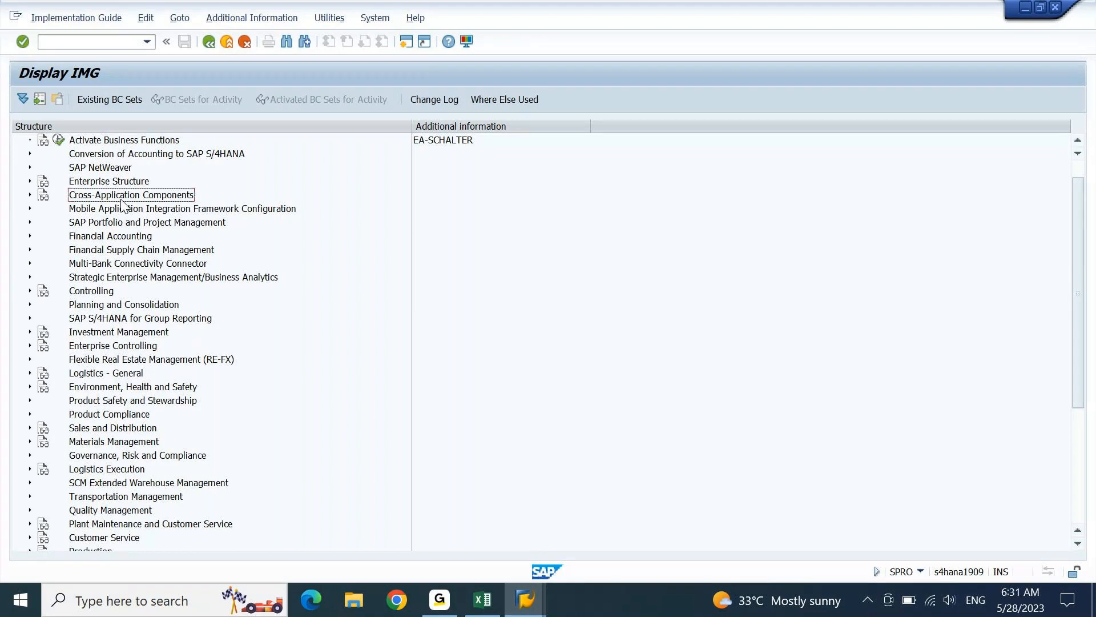
{"action": "double_click", "coordinate": [121, 197]}
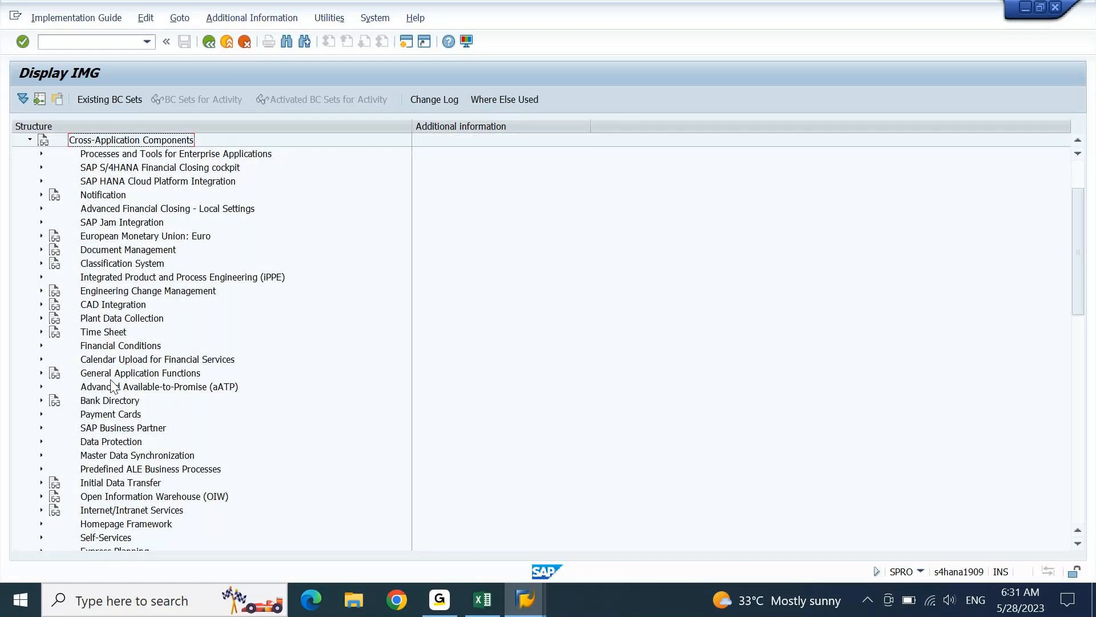
- Expand SAP Business Partner under Cross-Application Components
{"action": "left_click", "coordinate": [114, 432]}
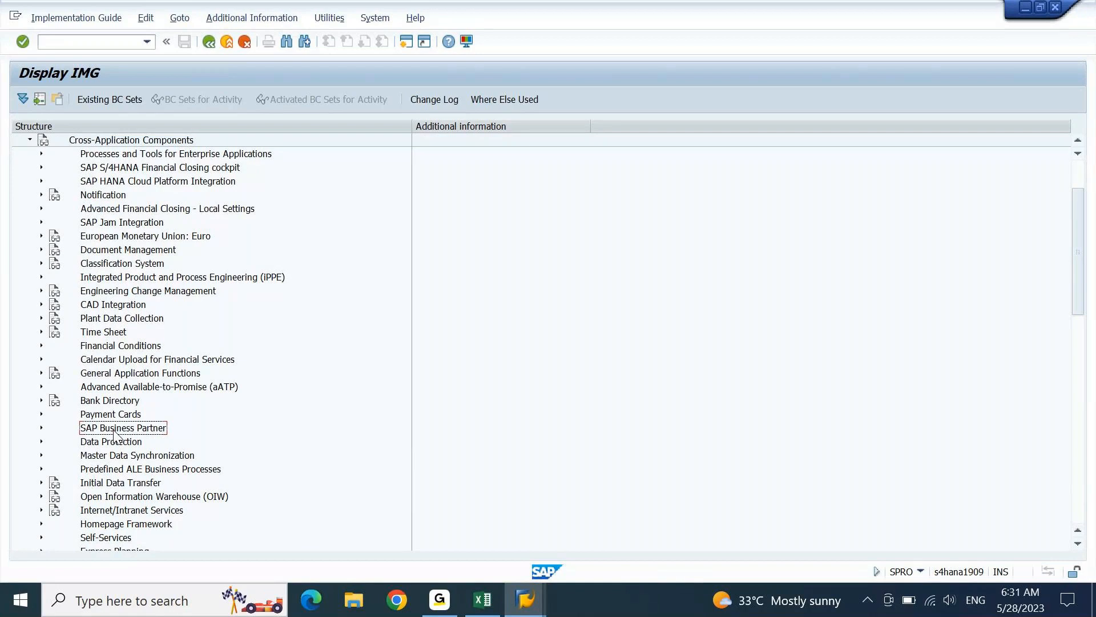
{"action": "double_click", "coordinate": [114, 432]}
{"action": "left_click", "coordinate": [115, 432]}
{"action": "key", "text": "Page_Down"}
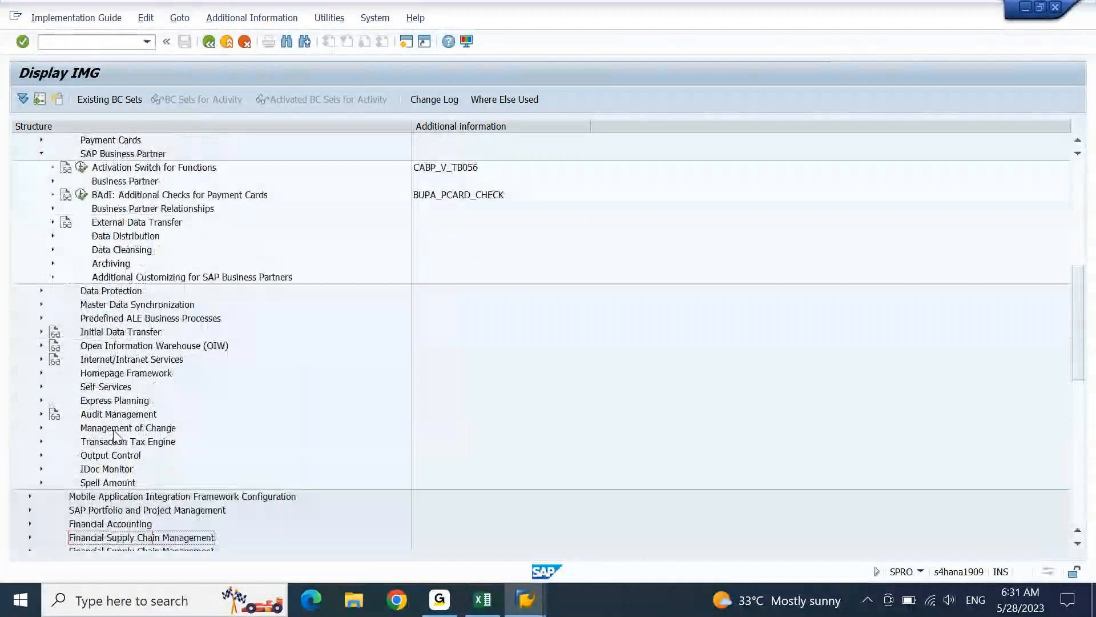
{"action": "key", "text": "Down"}
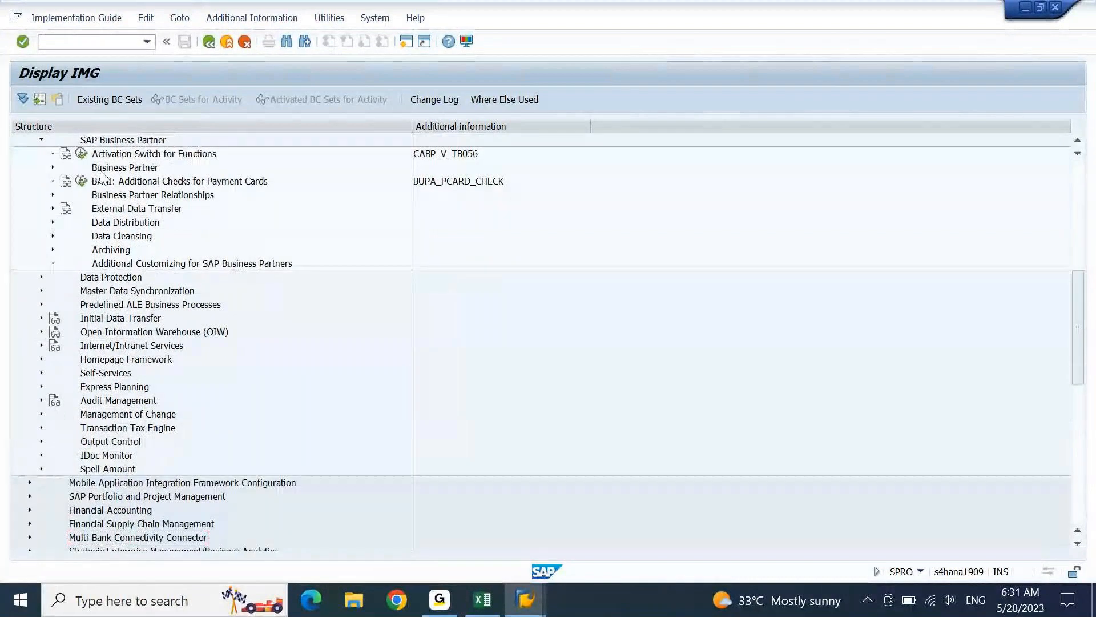
- Expand Business Partner > Basic Settings > Number Ranges and Groupings down to Define Number Ranges
{"action": "left_click", "coordinate": [130, 137]}
{"action": "key", "text": "Down"}
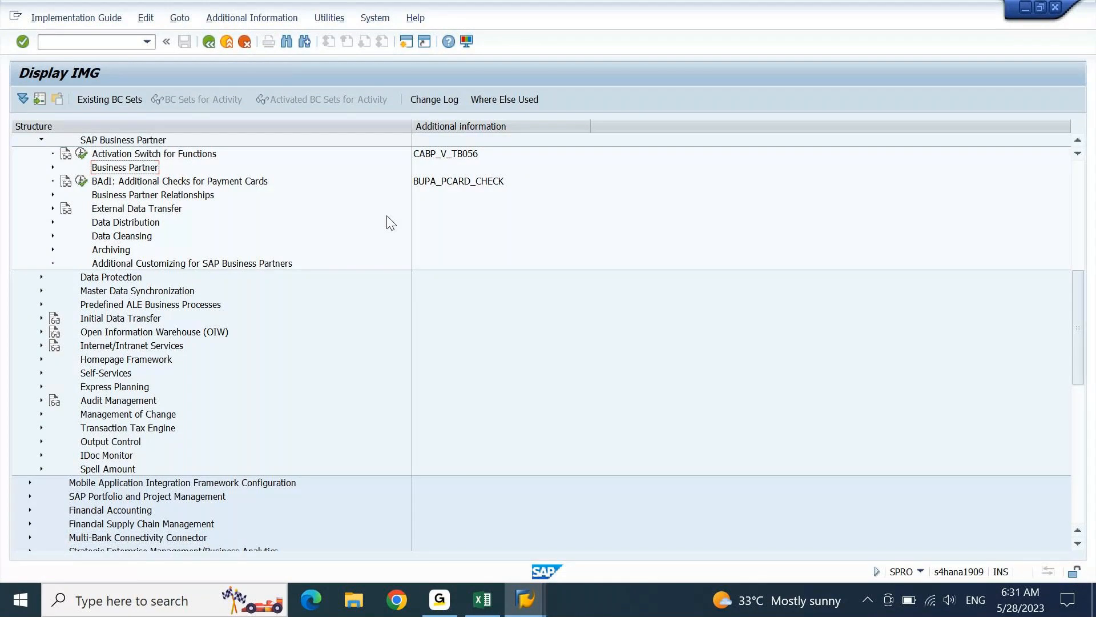
{"action": "key", "text": "Right"}
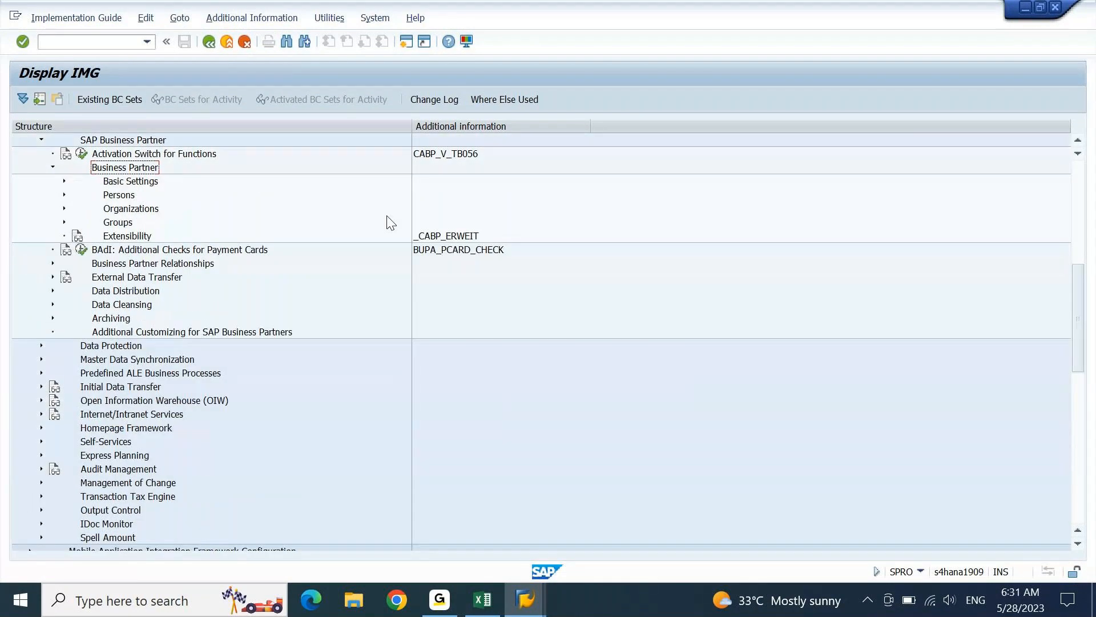
{"action": "key", "text": "Down"}
{"action": "key", "text": "Right"}
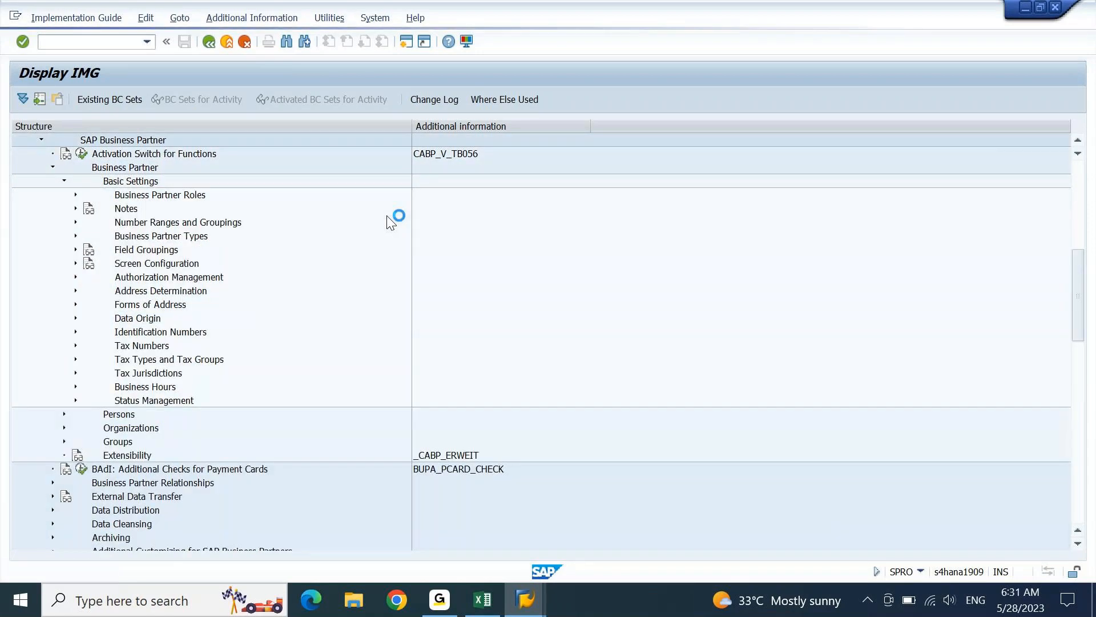
{"action": "key", "text": "Down"}
{"action": "key", "text": "Down"}
{"action": "key", "text": "Down"}
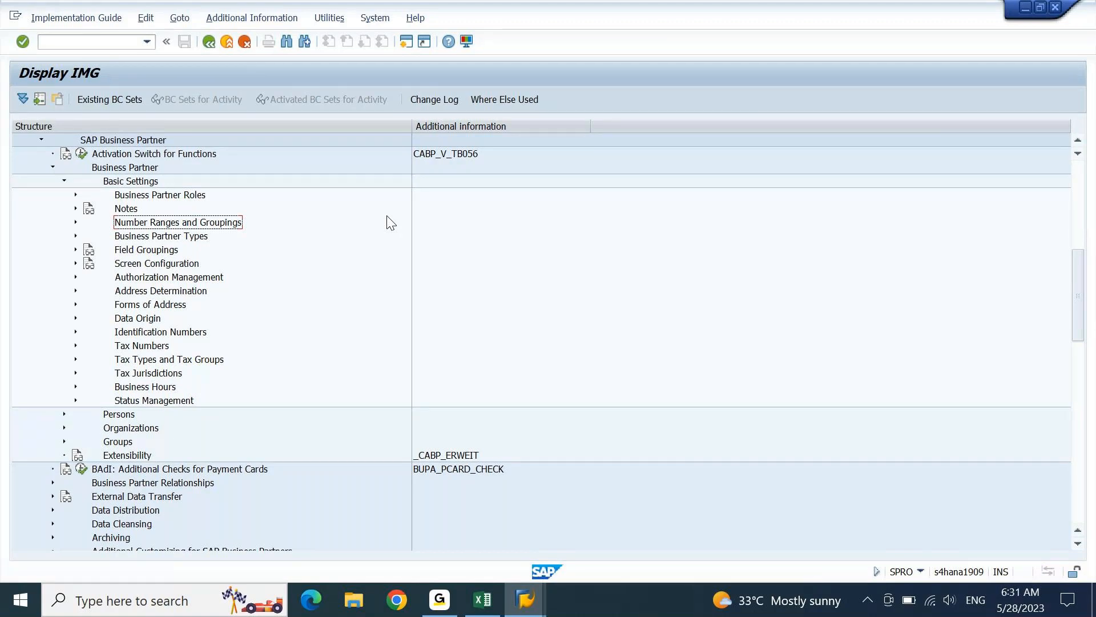
{"action": "key", "text": "Right"}
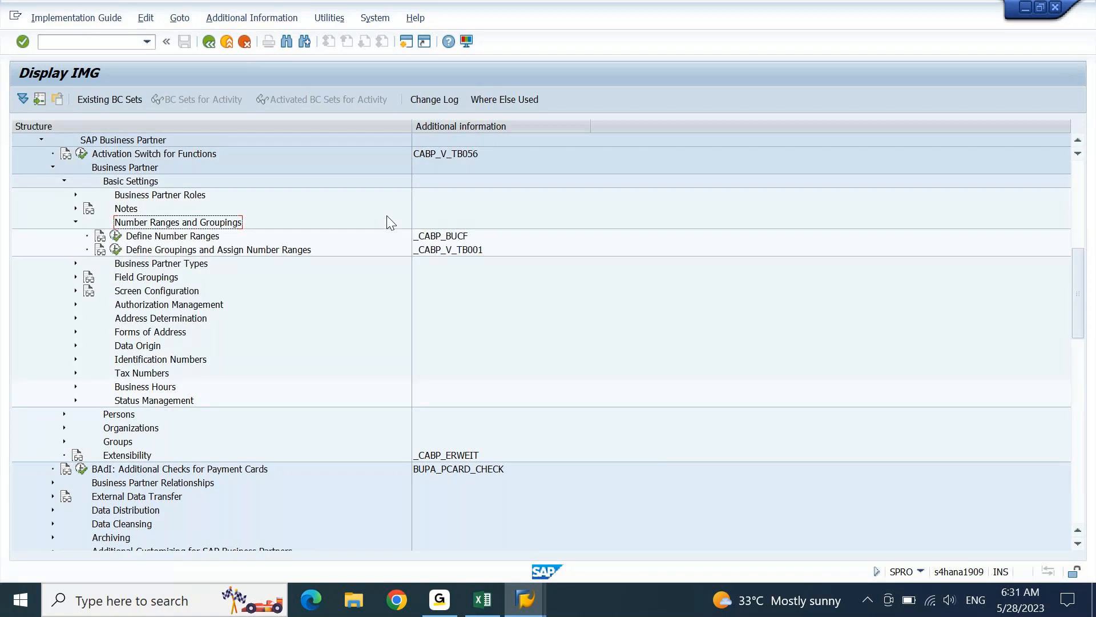
{"action": "key", "text": "Down"}
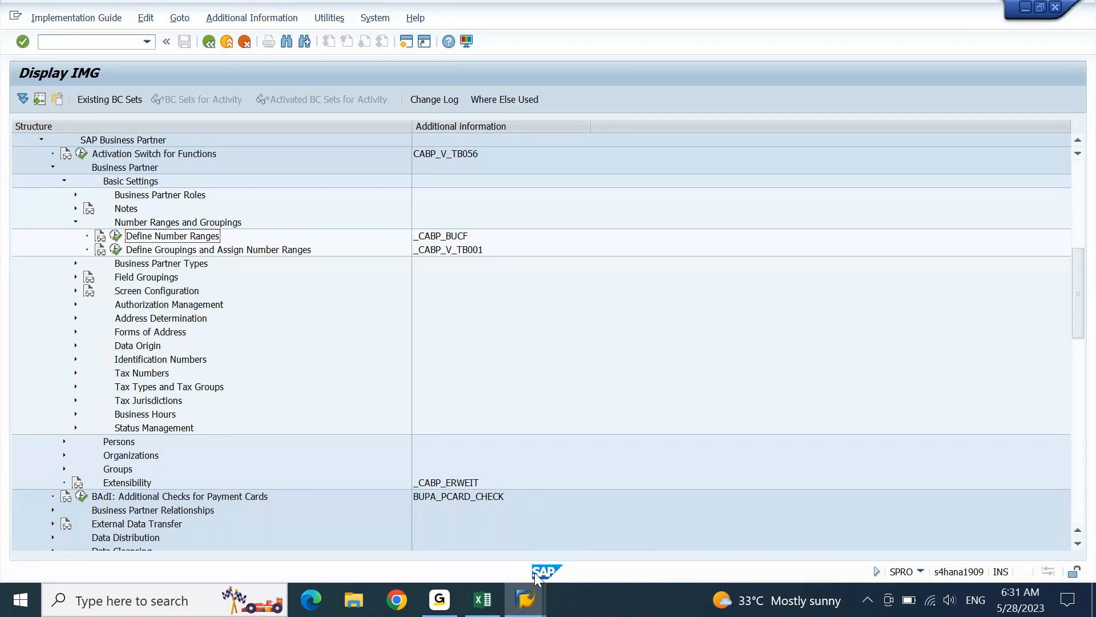
{"action": "left_click", "coordinate": [490, 604]}
- Record 'Define Number Ranges' in A2329 with activity key BUCF in D2329
{"action": "type", "text": "Define Number Ranges"}
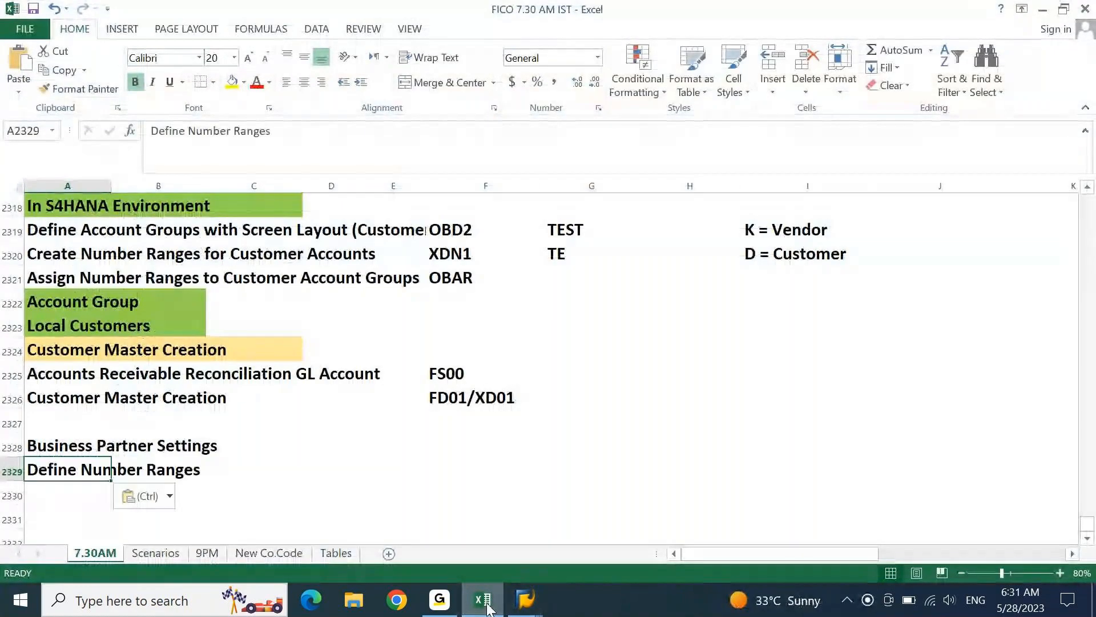
{"action": "left_click", "coordinate": [489, 605]}
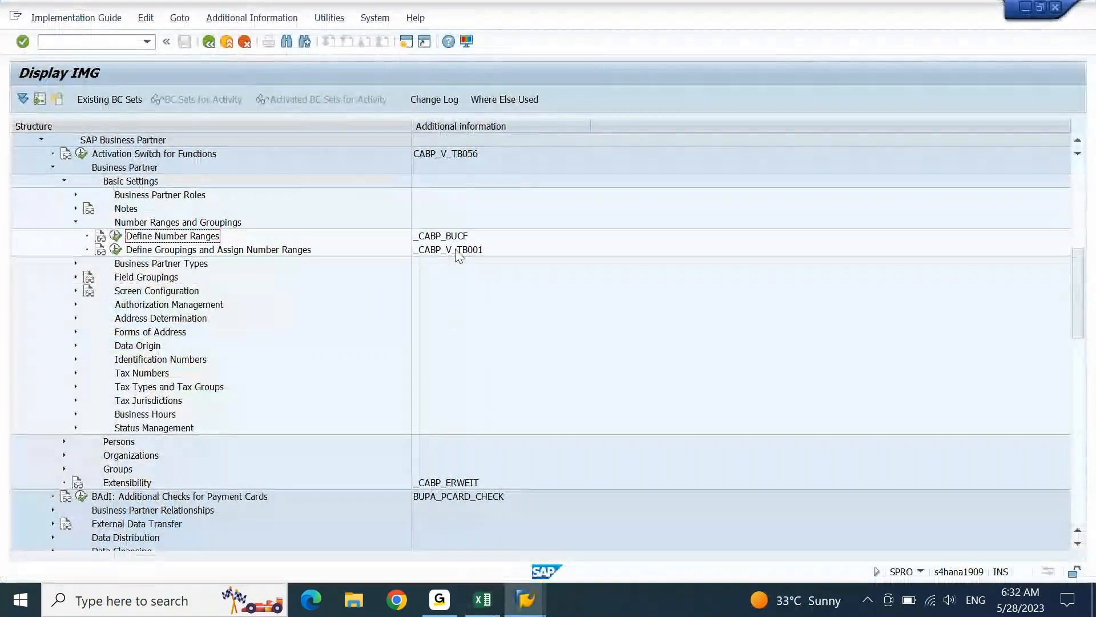
{"action": "left_click", "coordinate": [484, 606]}
{"action": "key", "text": "Right"}
{"action": "key", "text": "Right"}
{"action": "key", "text": "Right"}
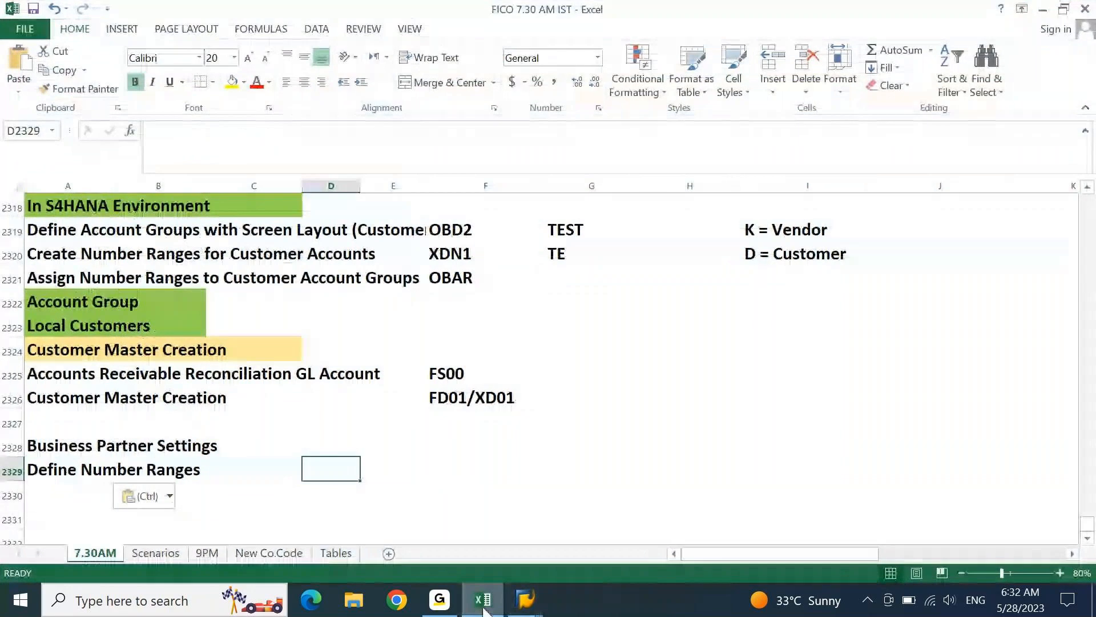
{"action": "type", "text": "BUCF"}
{"action": "key", "text": "Return"}
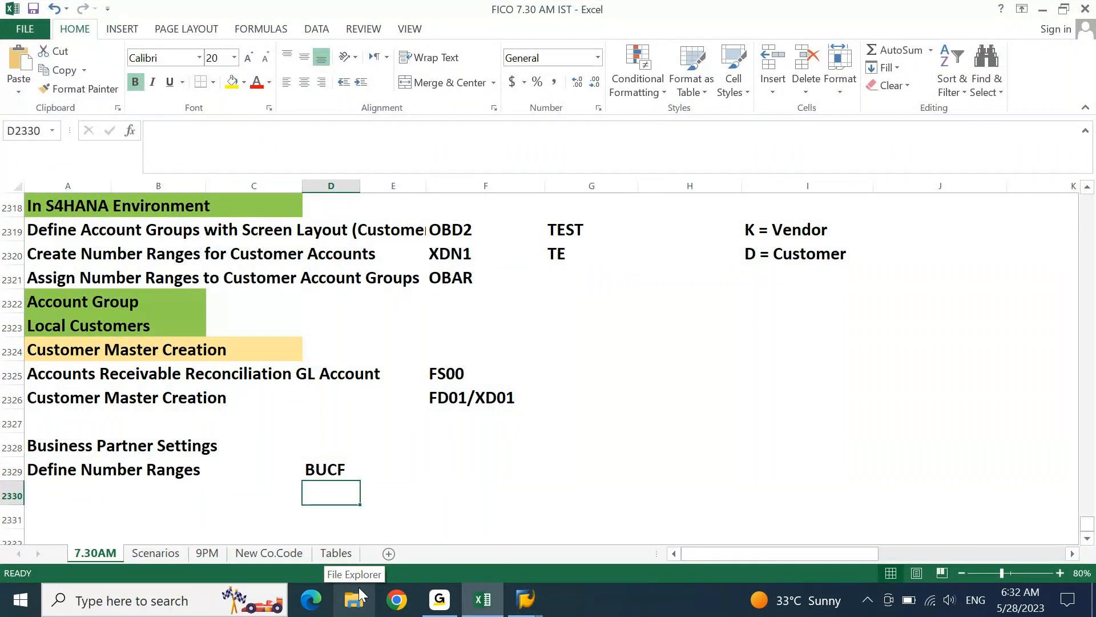
{"action": "key", "text": "Home"}
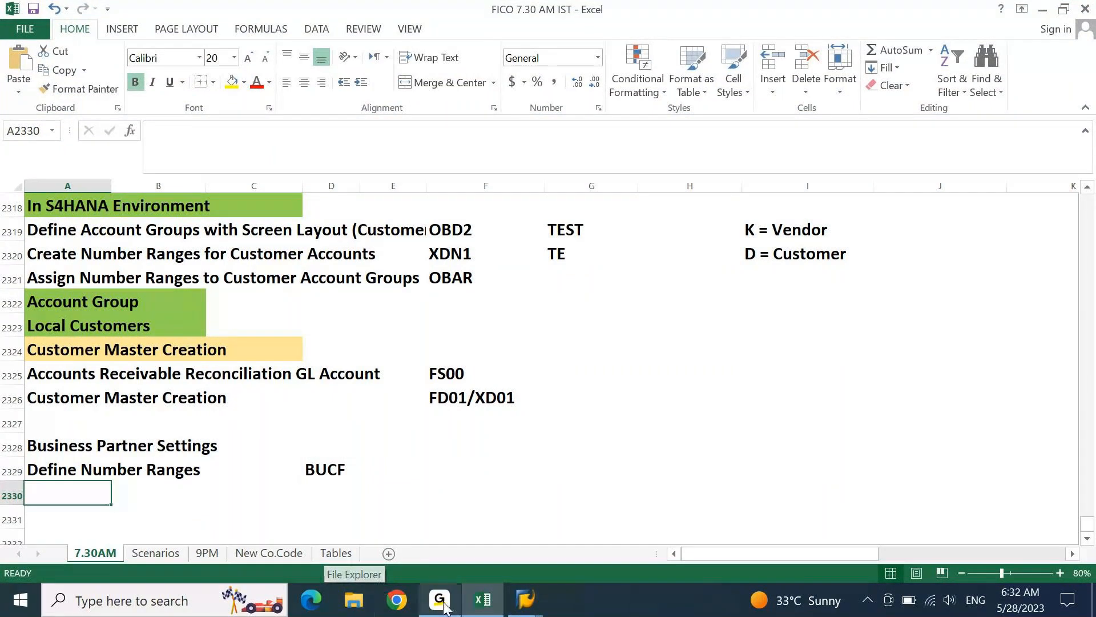
{"action": "left_click", "coordinate": [526, 599]}
- Run Define Number Ranges and open the BU_PARTNER number range intervals
{"action": "left_click", "coordinate": [115, 237]}
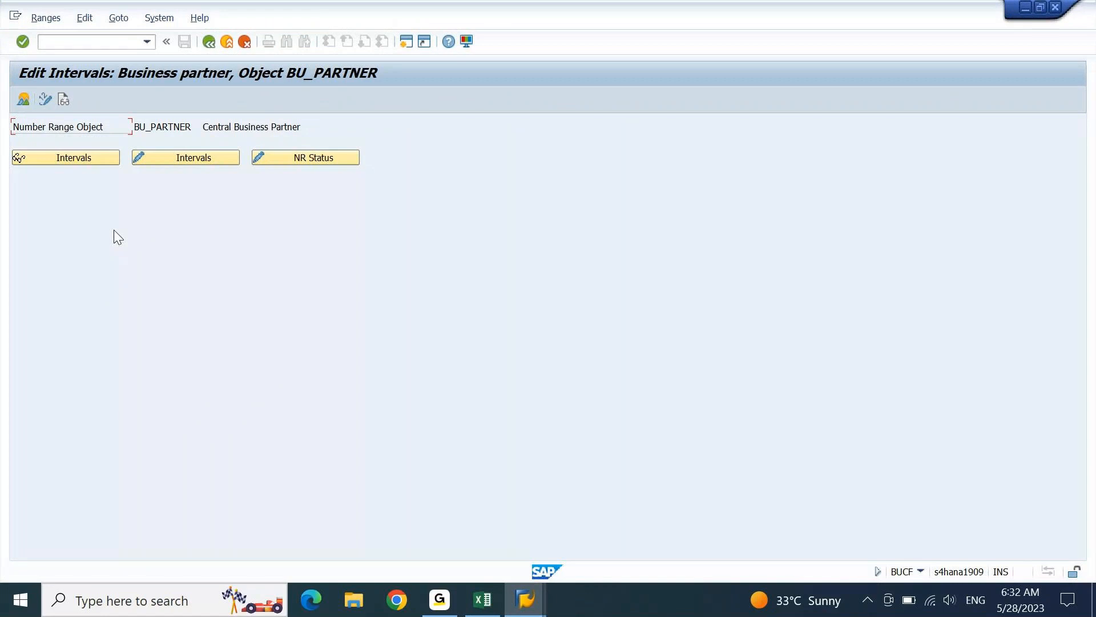
{"action": "left_click", "coordinate": [166, 163]}
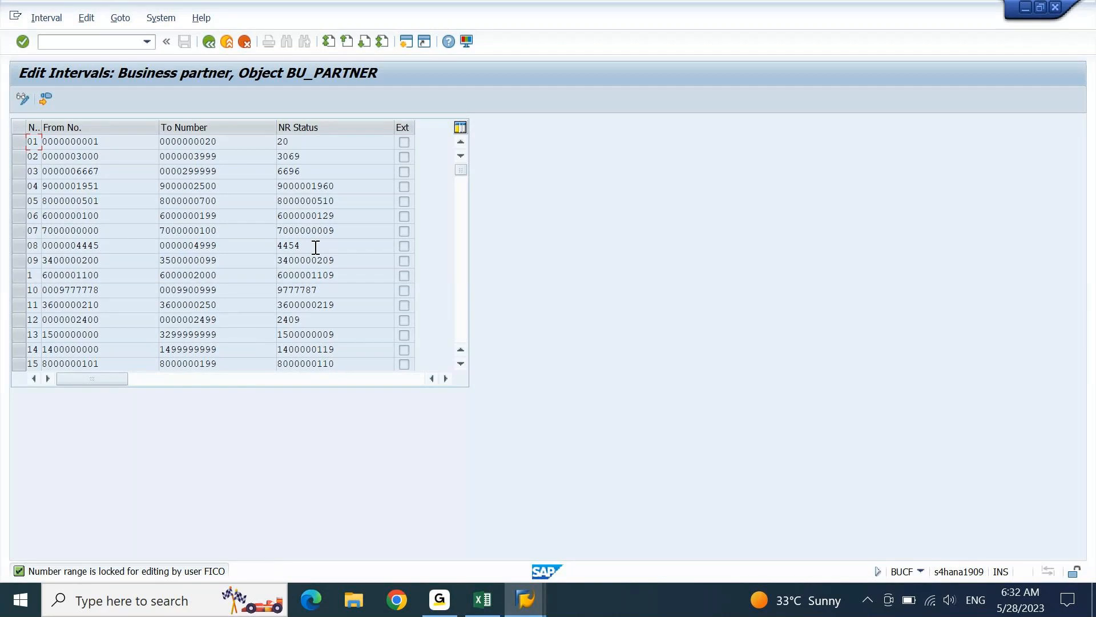
{"action": "left_click", "coordinate": [409, 48]}
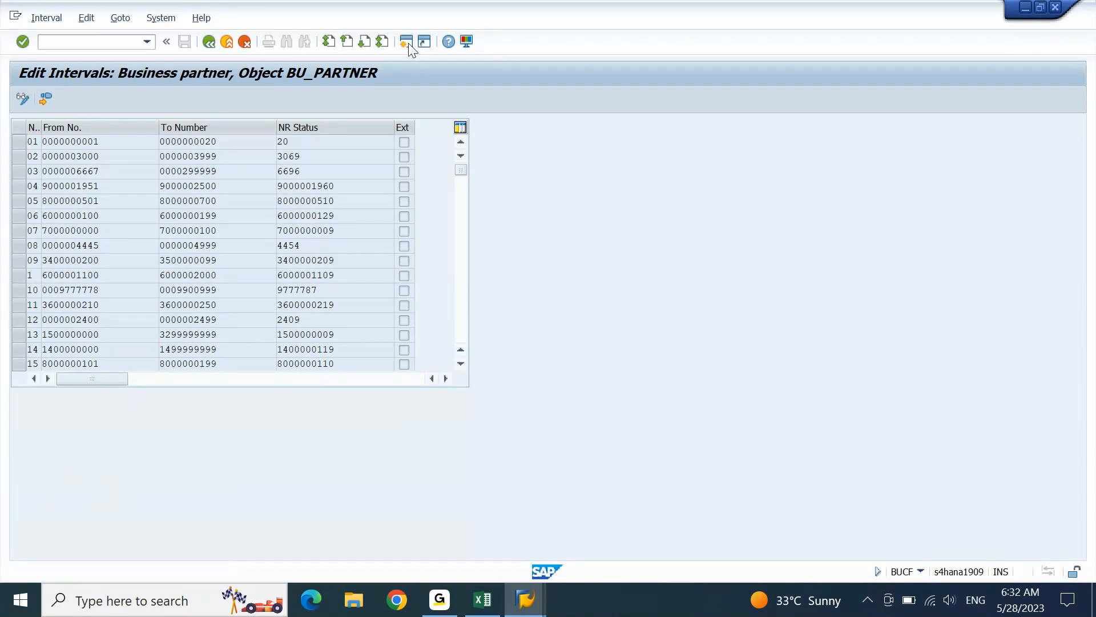
- List the lock entries in SM12 for the locking user
{"action": "type", "text": "sm12"}
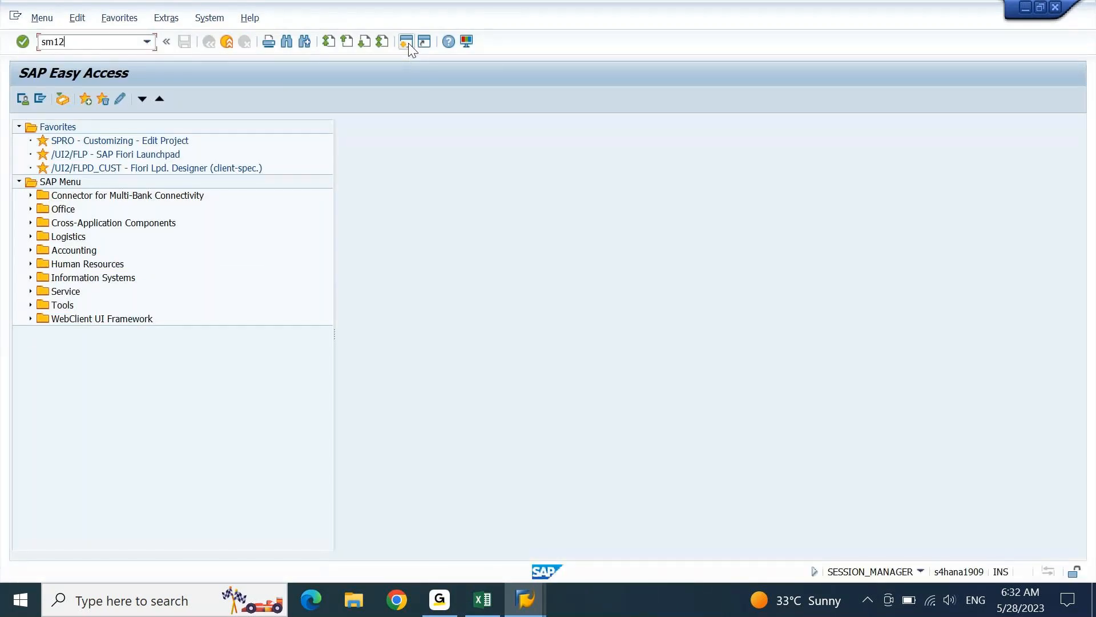
{"action": "key", "text": "Return"}
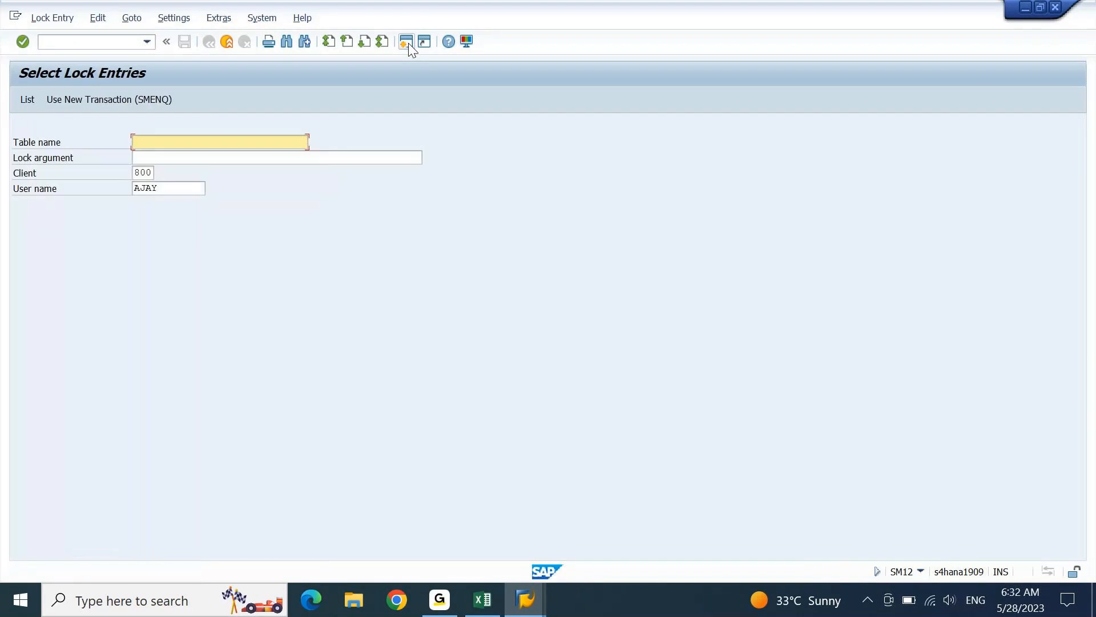
{"action": "key", "text": "Tab"}
{"action": "key", "text": "Tab"}
{"action": "type", "text": "fico"}
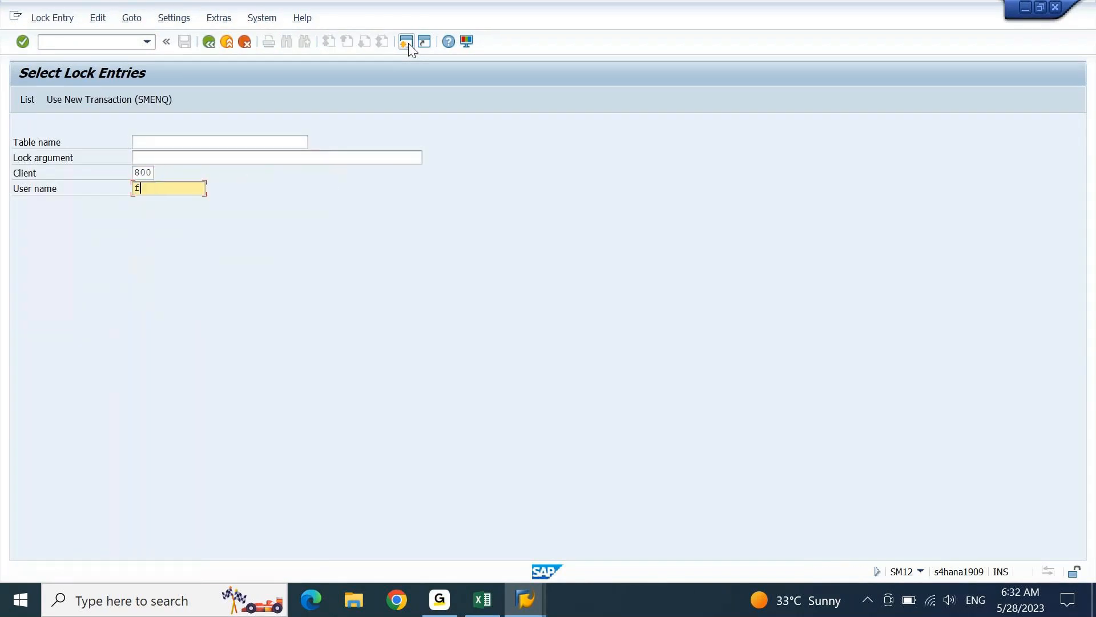
{"action": "key", "text": "Return"}
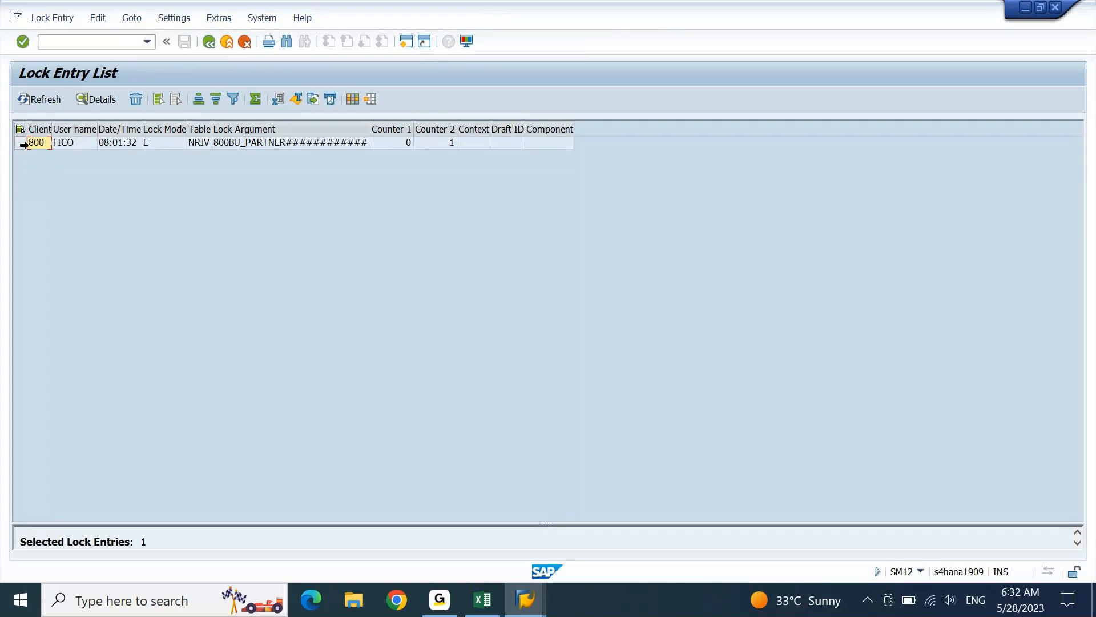
- Delete the BU_PARTNER lock entry and close the SM12 session
{"action": "left_click", "coordinate": [23, 145]}
{"action": "left_click", "coordinate": [136, 98]}
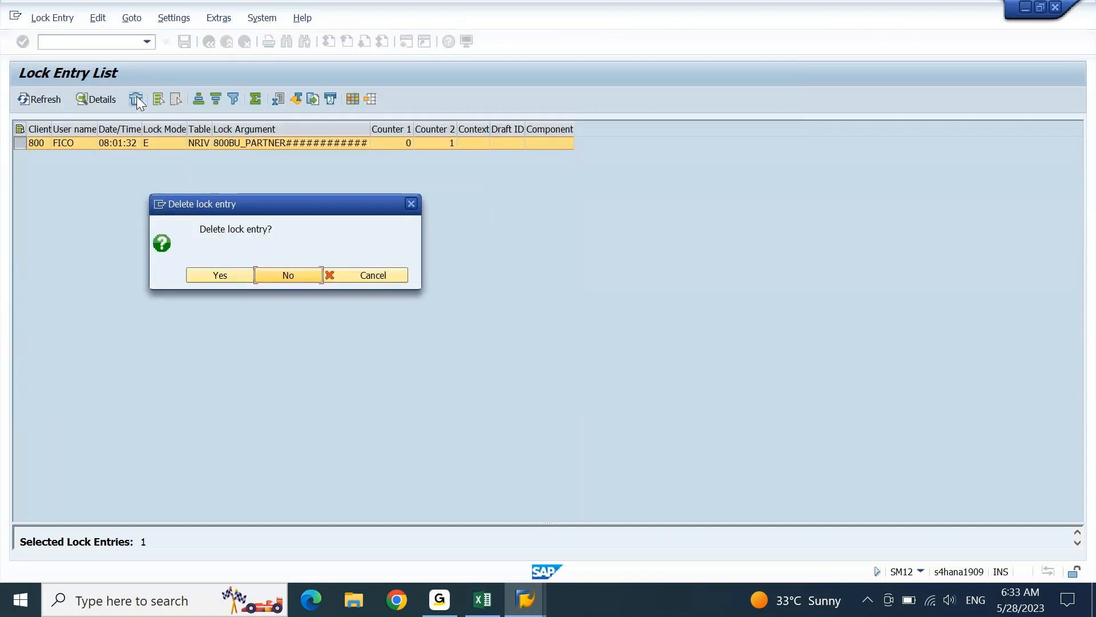
{"action": "left_click", "coordinate": [210, 277]}
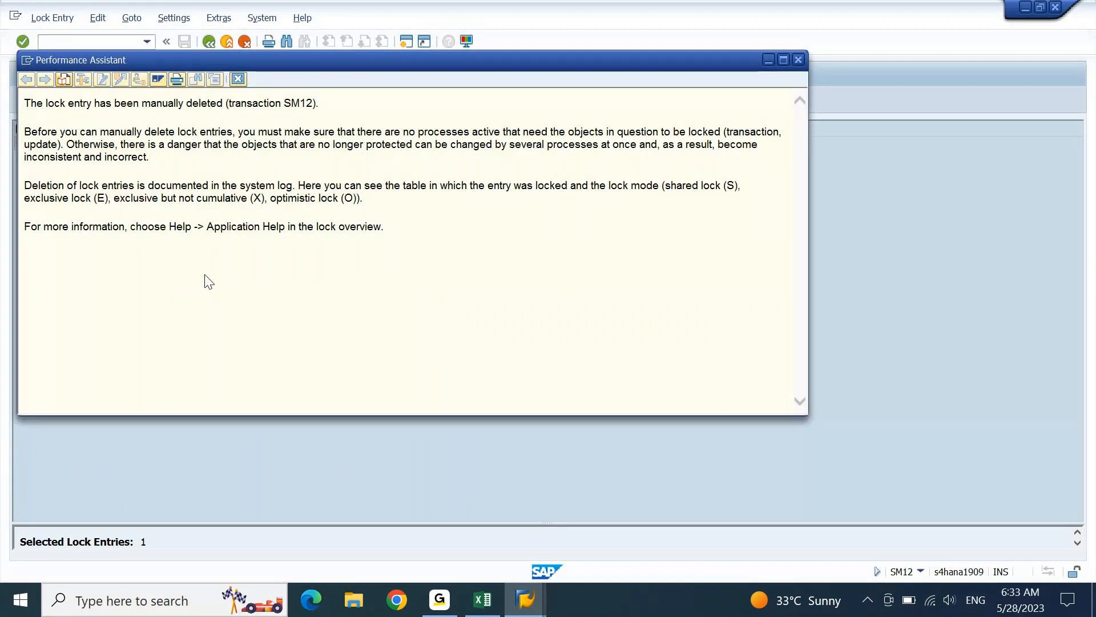
{"action": "left_click", "coordinate": [238, 73]}
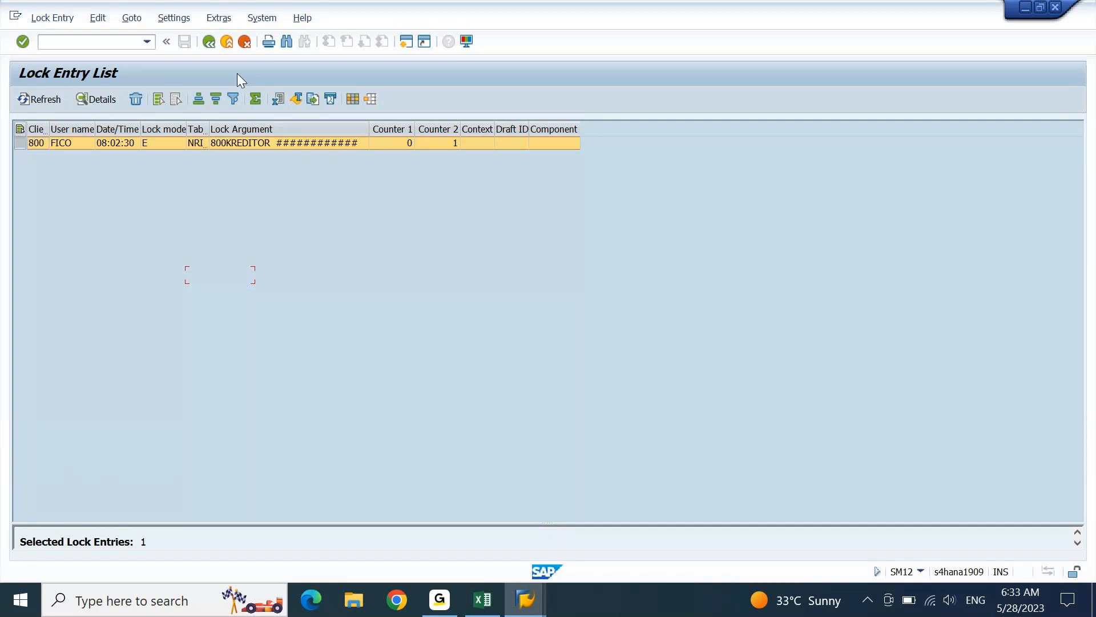
{"action": "left_click", "coordinate": [1056, 11]}
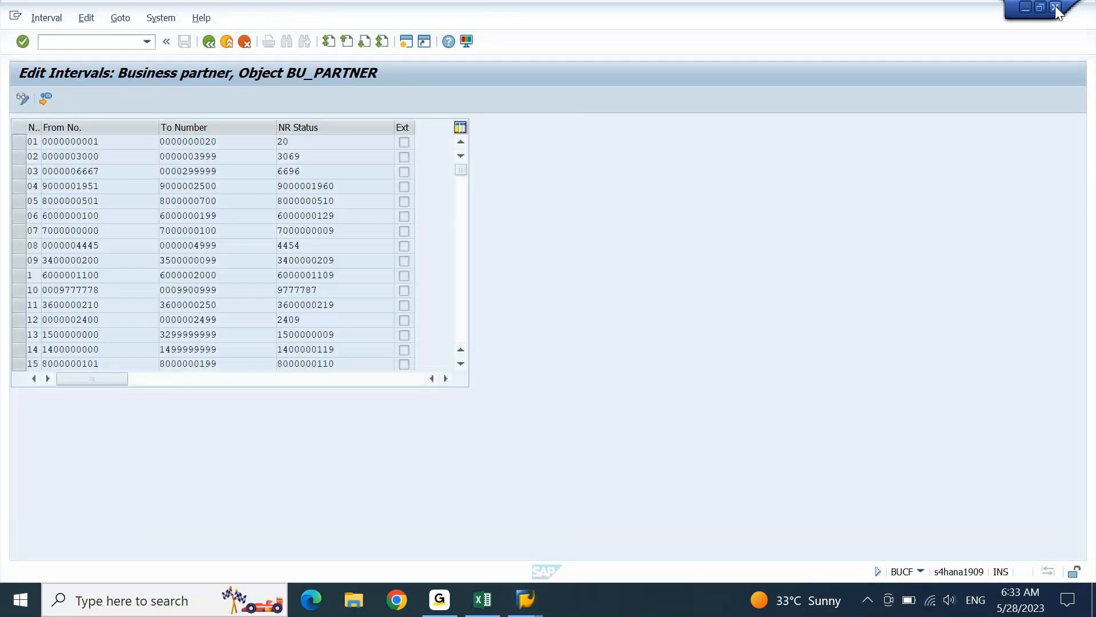
- Reopen the BU_PARTNER intervals in change mode and list their free intervals
{"action": "left_click", "coordinate": [210, 41]}
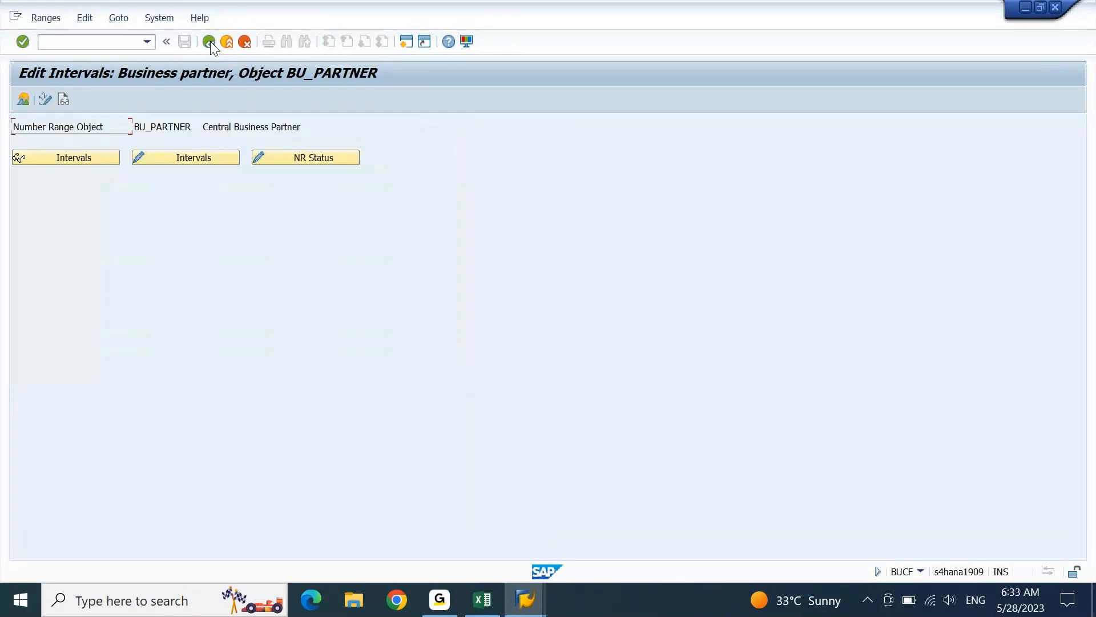
{"action": "left_click", "coordinate": [193, 160]}
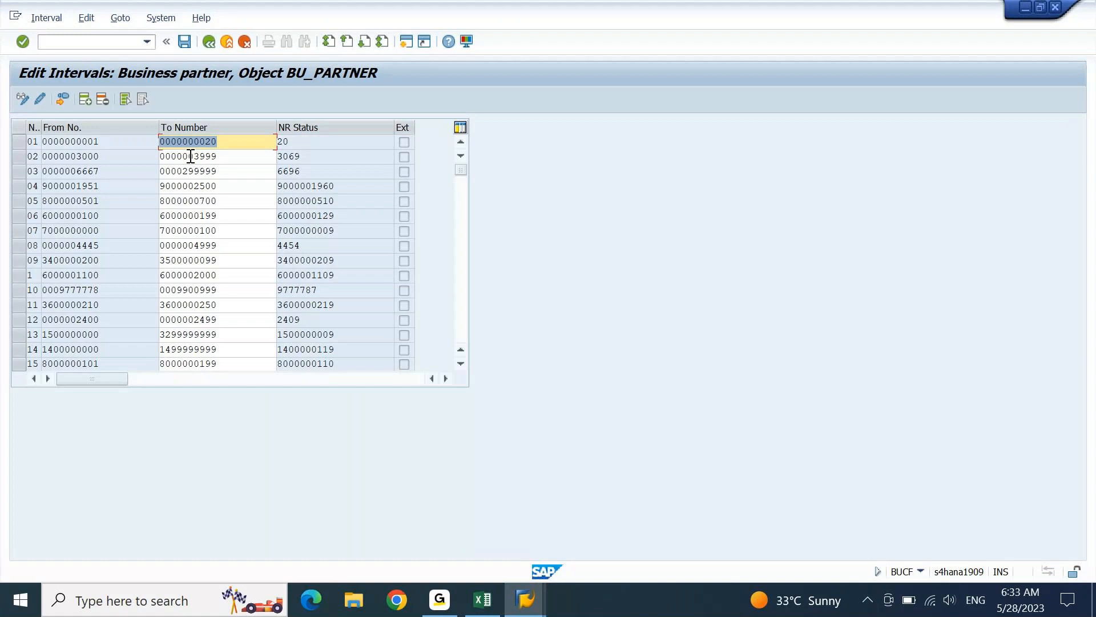
{"action": "left_click", "coordinate": [64, 22]}
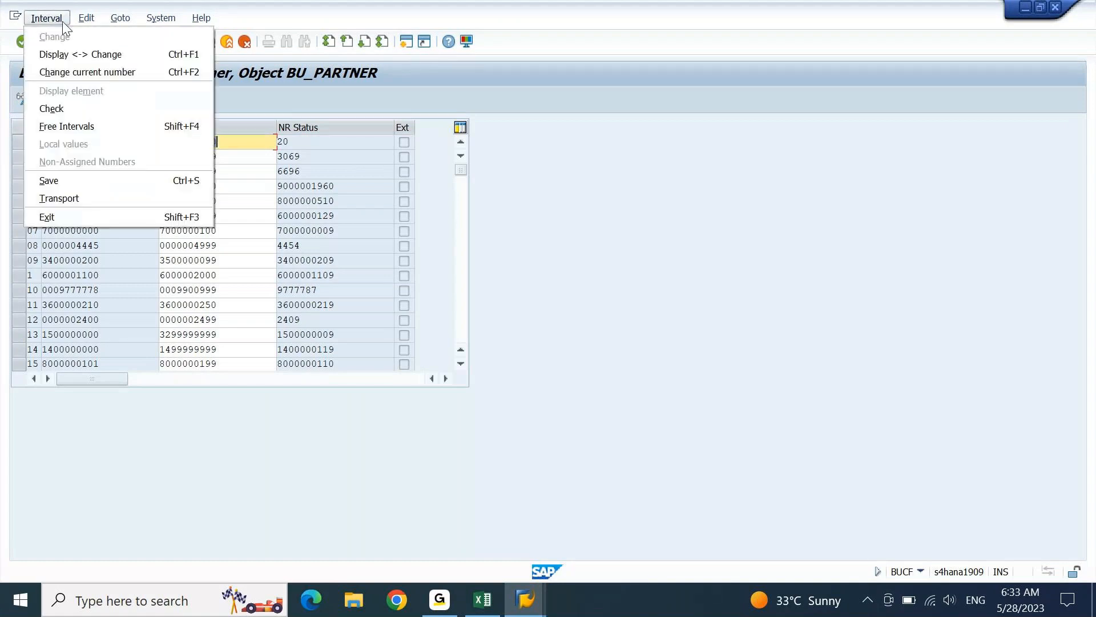
{"action": "left_click", "coordinate": [68, 119]}
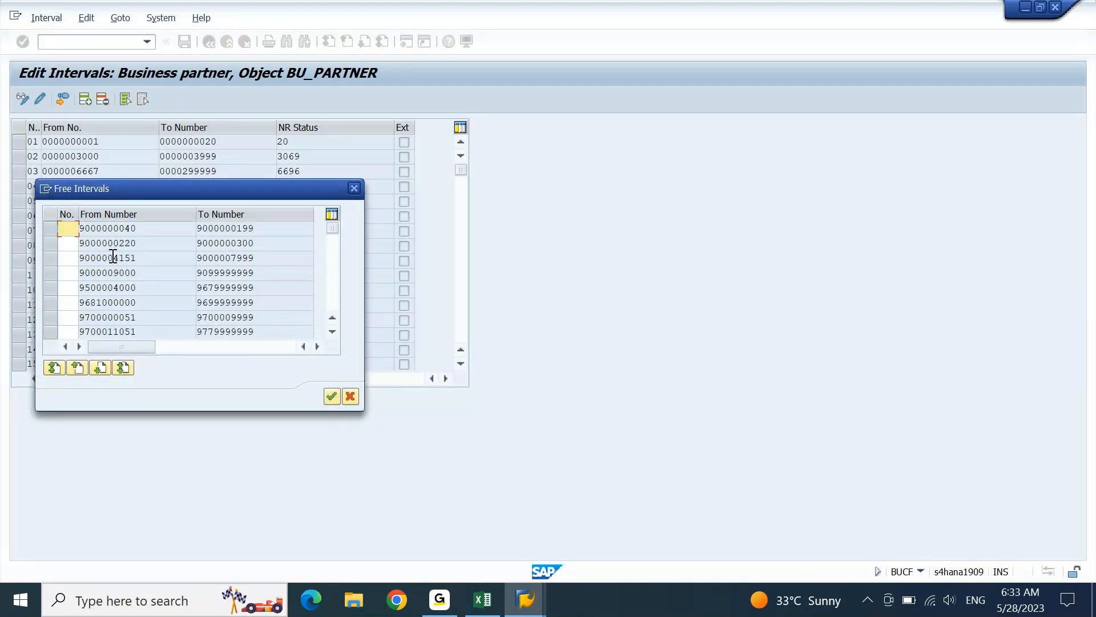
- Start a new SAP session from the free intervals window
{"action": "left_click", "coordinate": [534, 613]}
{"action": "left_click", "coordinate": [553, 546]}
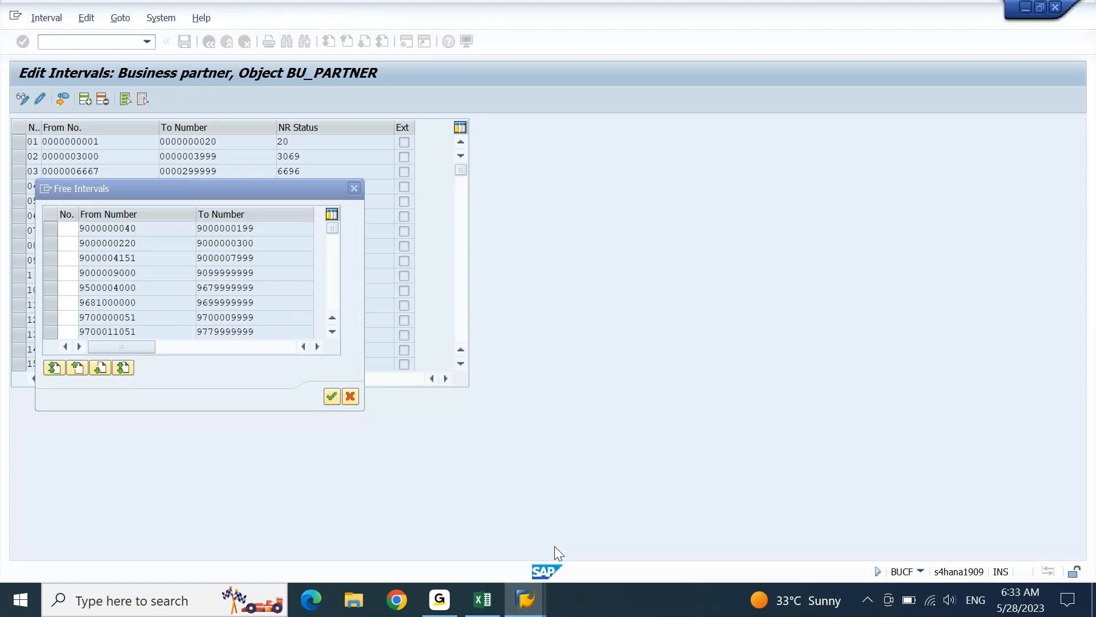
{"action": "left_click", "coordinate": [45, 189]}
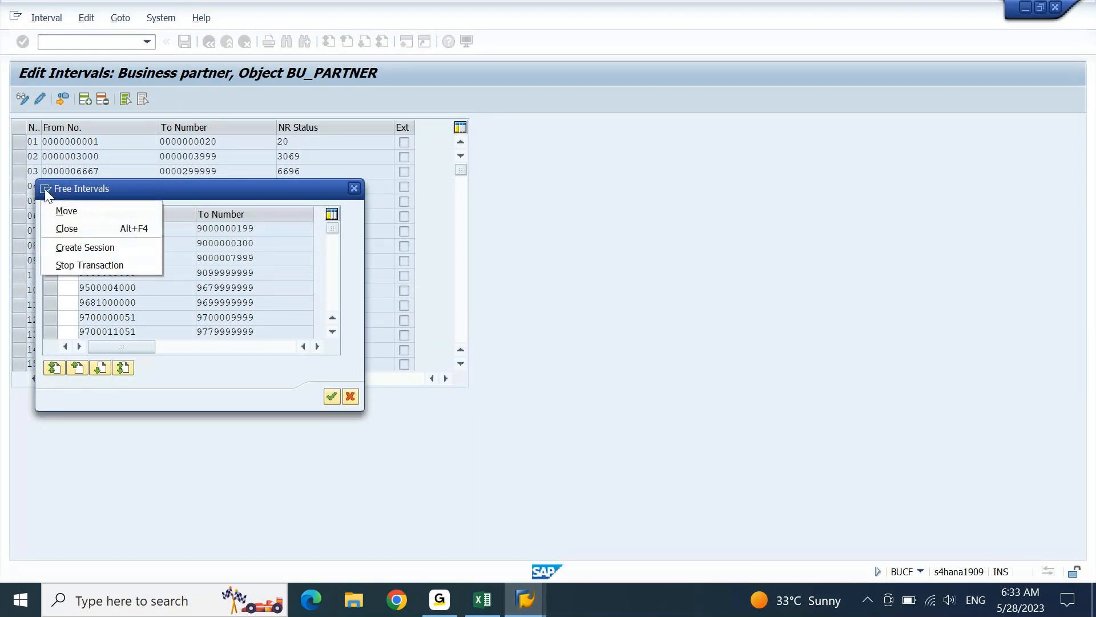
{"action": "left_click", "coordinate": [64, 245]}
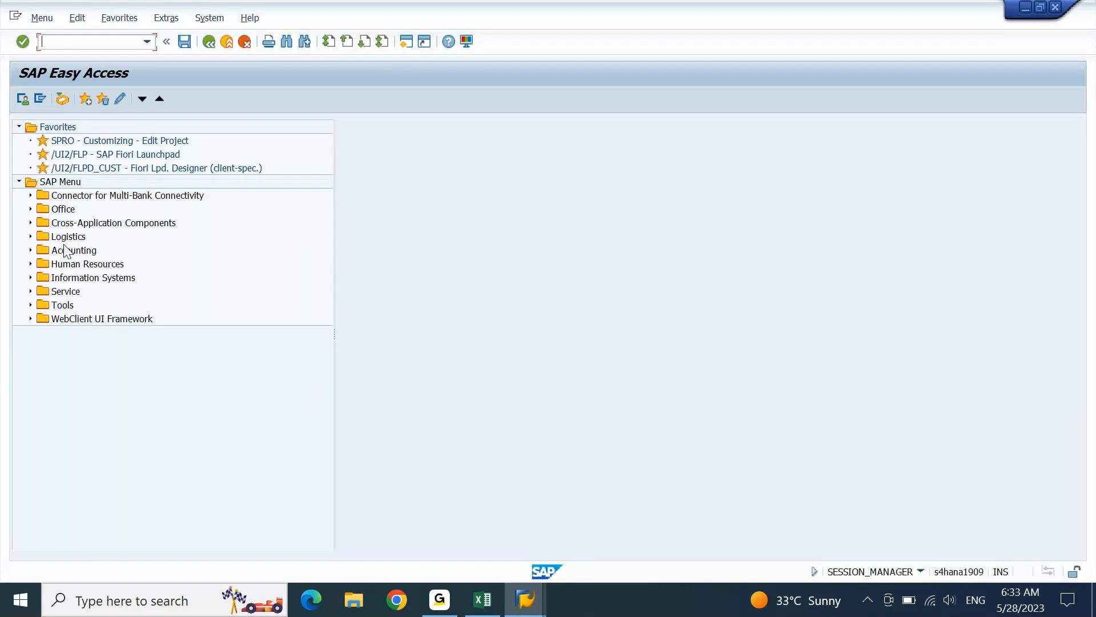
- Run XDN1 and list the free DEBITOR intervals in change mode
{"action": "type", "text": "xdn1"}
{"action": "key", "text": "Return"}
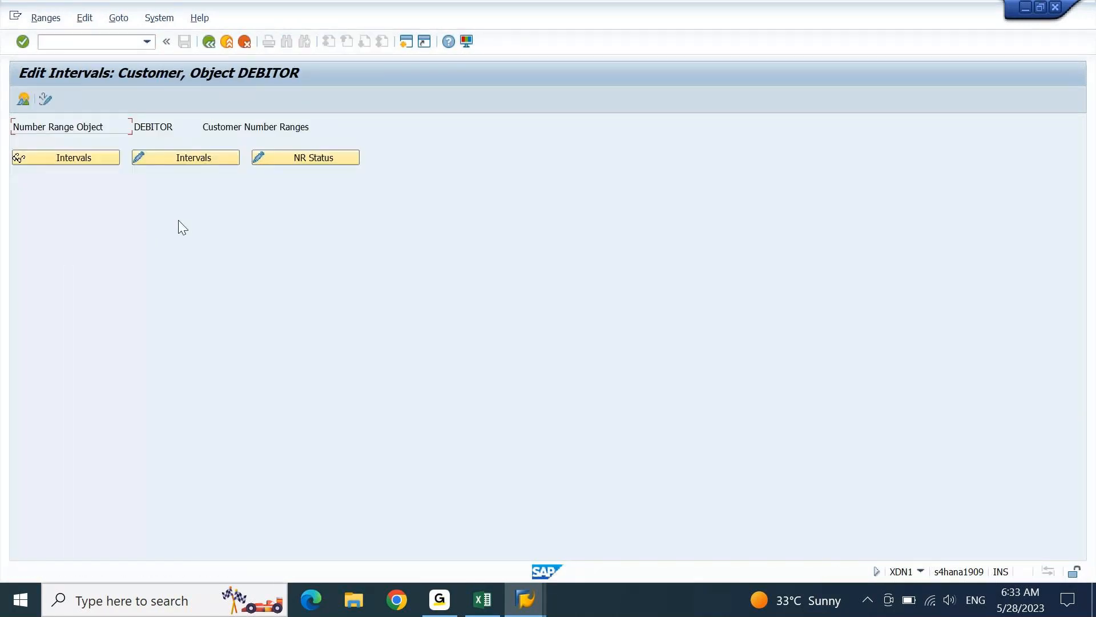
{"action": "left_click", "coordinate": [191, 163]}
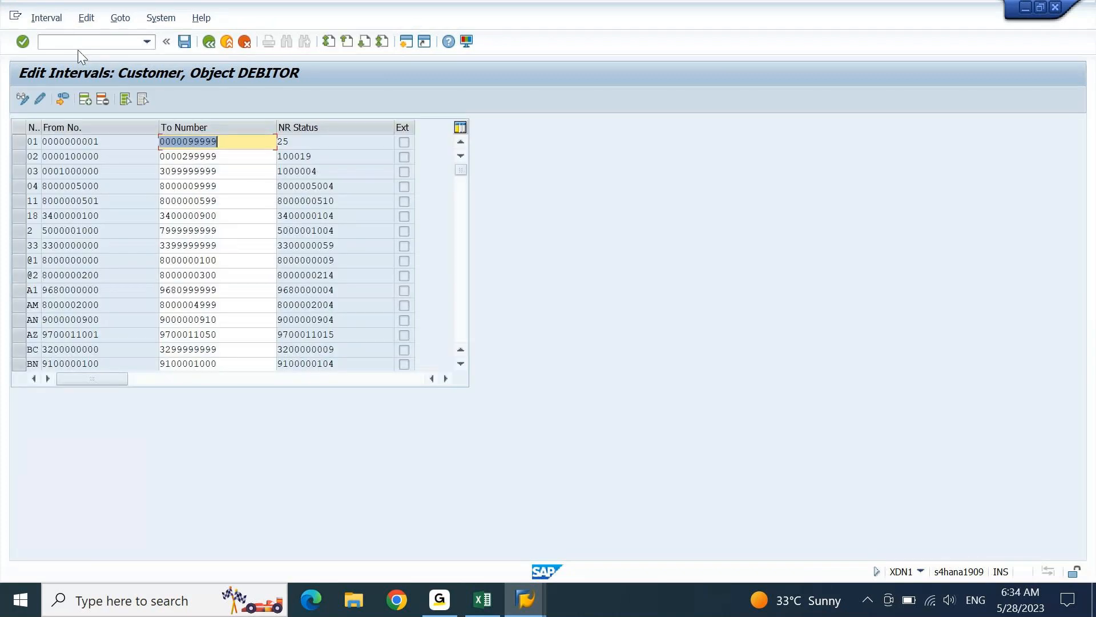
{"action": "left_click", "coordinate": [47, 18]}
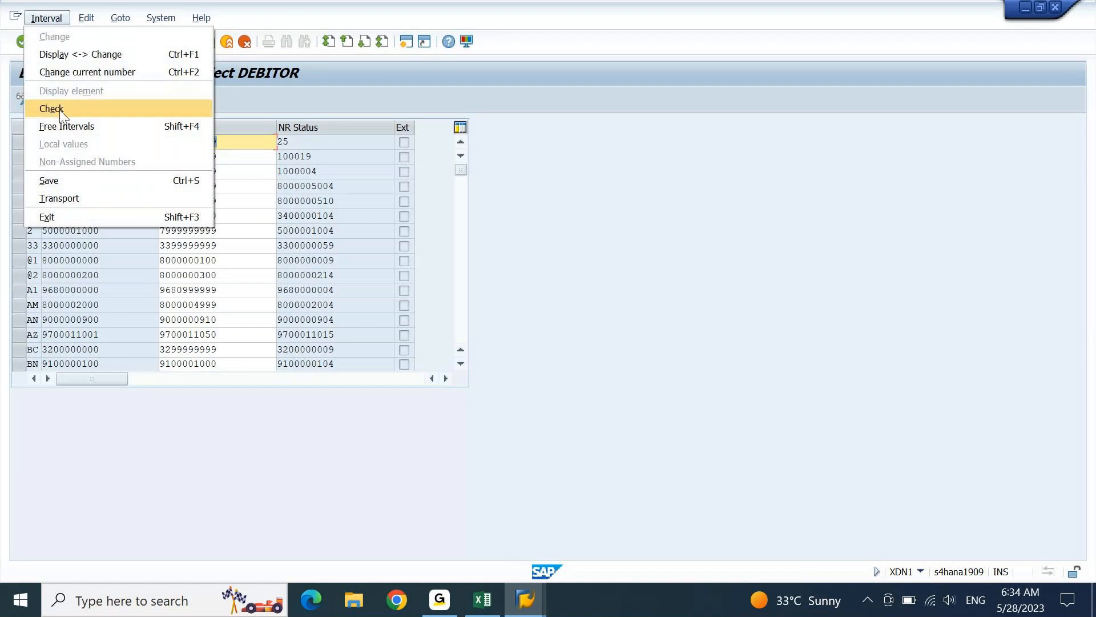
{"action": "left_click", "coordinate": [65, 126]}
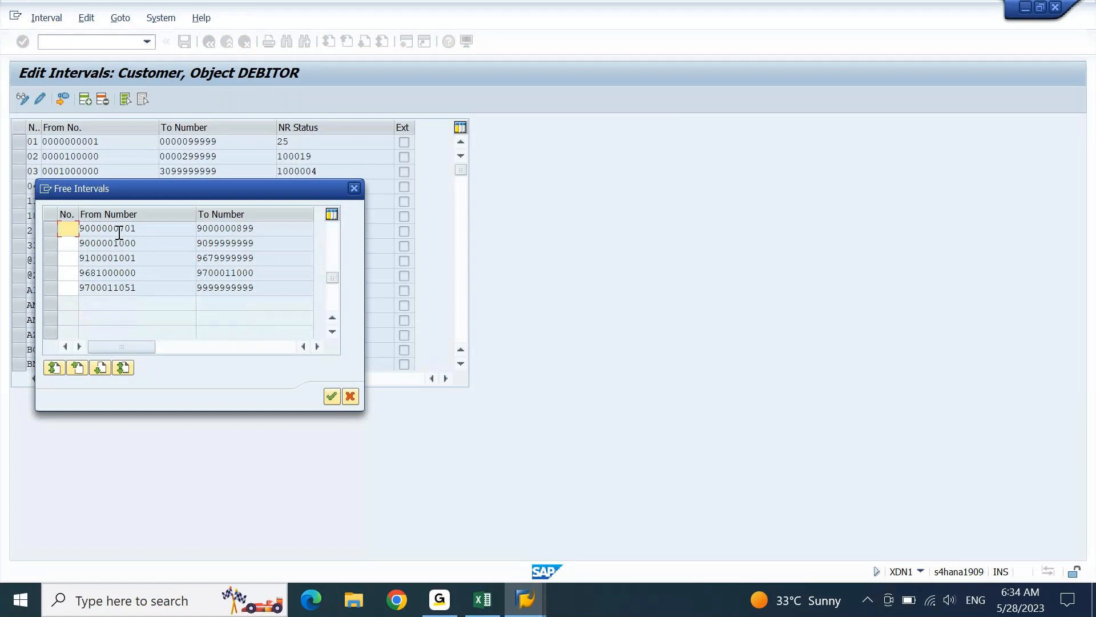
- Close the DEBITOR free intervals, exit editing with Yes, and return to the BU_PARTNER window
{"action": "key", "text": "alt+Tab"}
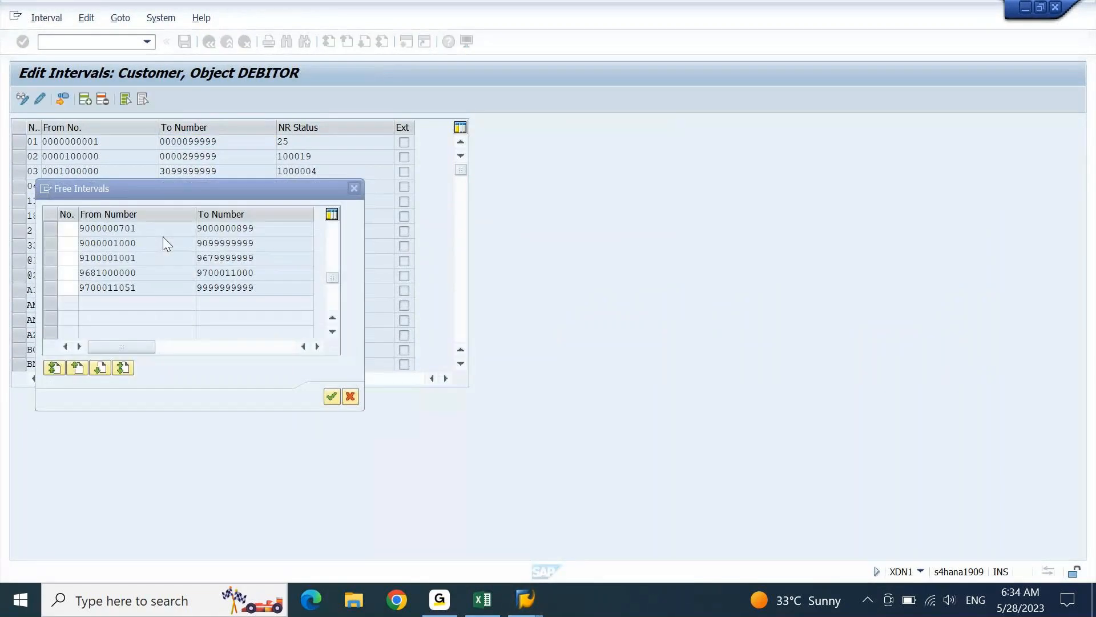
{"action": "key", "text": "Escape"}
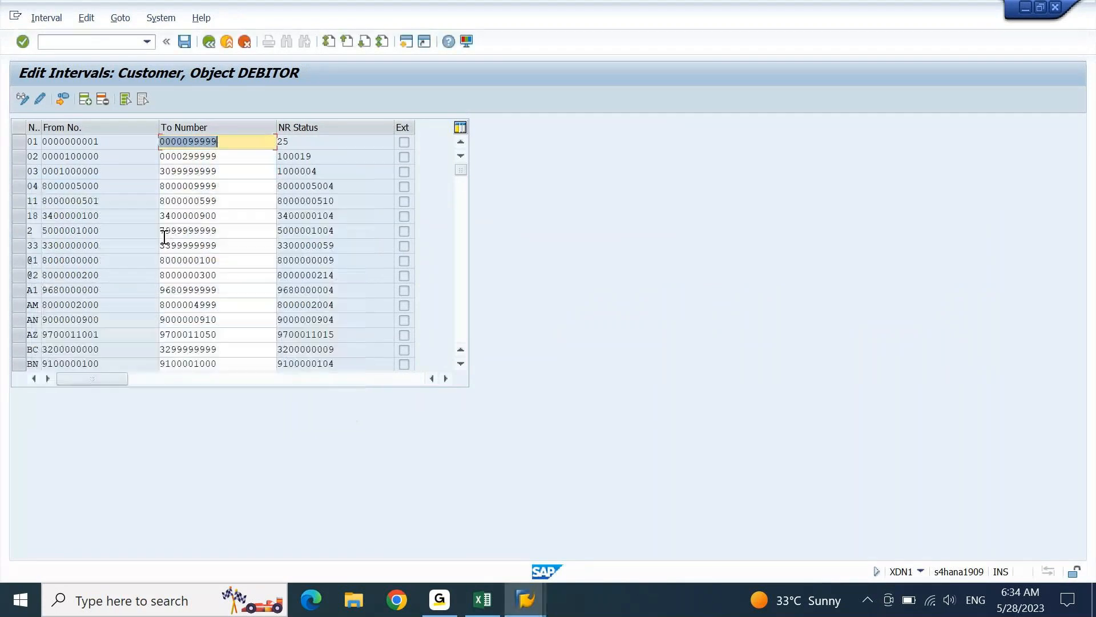
{"action": "key", "text": "Escape"}
{"action": "key", "text": "Tab"}
{"action": "key", "text": "Tab"}
{"action": "key", "text": "Tab"}
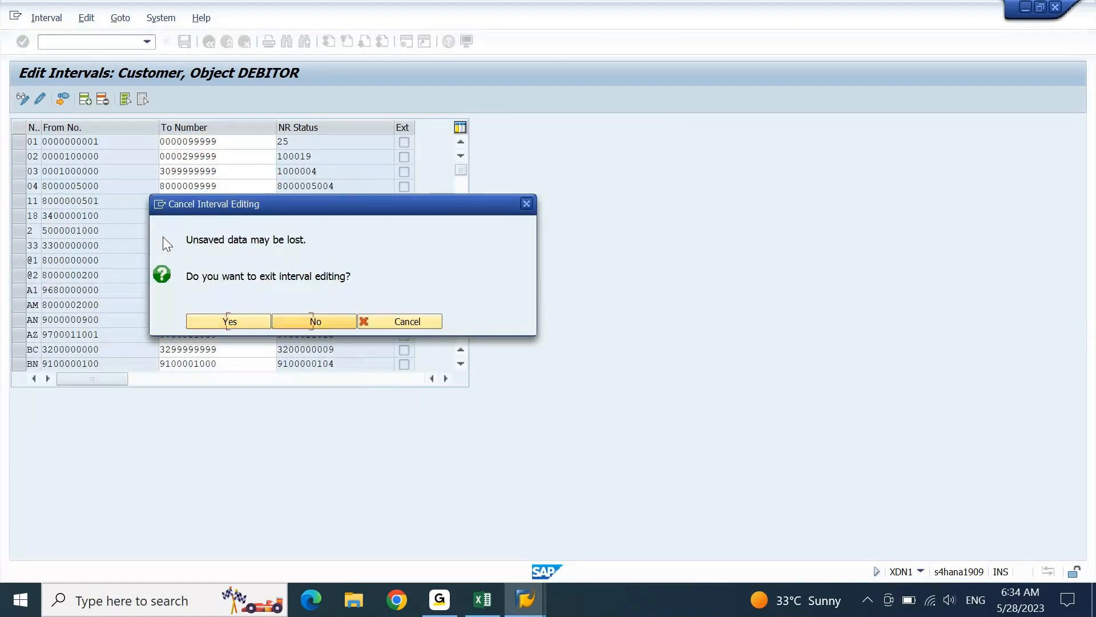
{"action": "key", "text": "Return"}
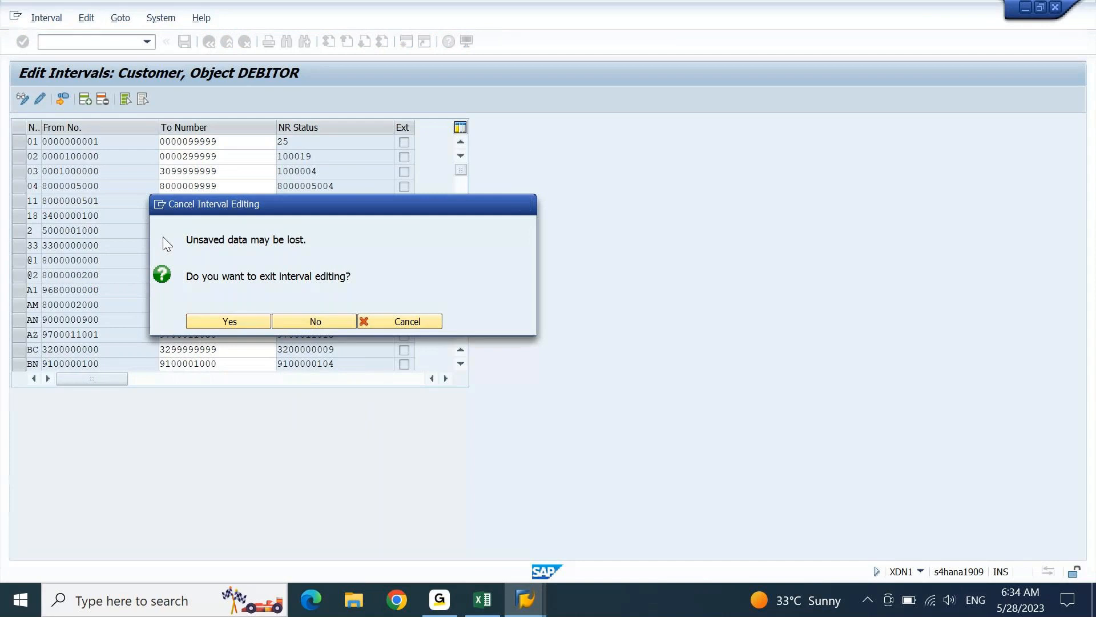
{"action": "key", "text": "alt+Tab"}
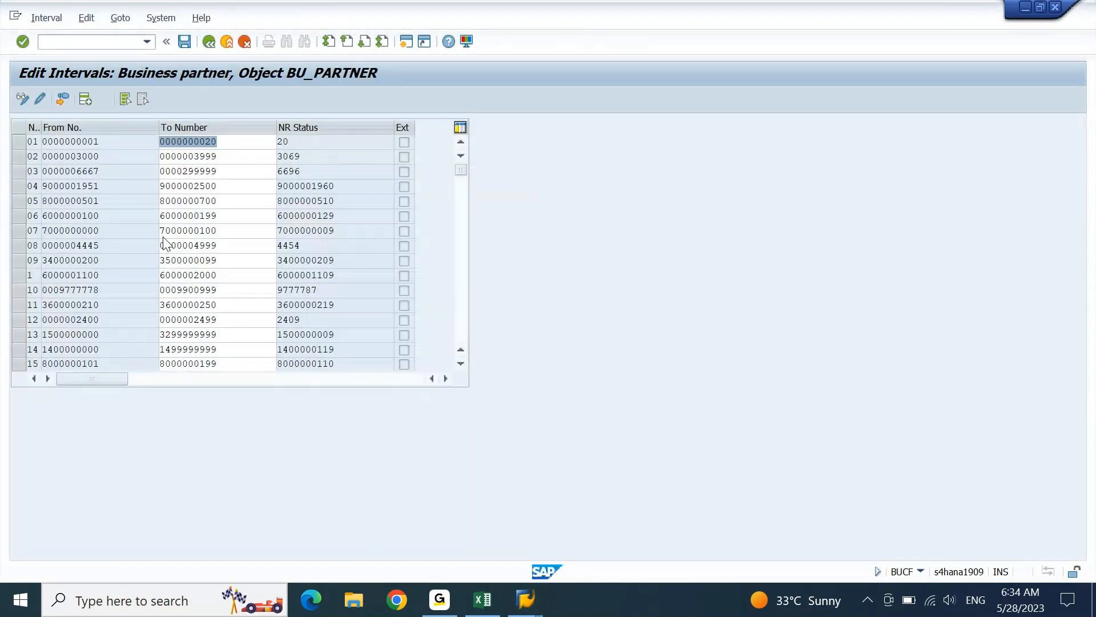
{"action": "left_click", "coordinate": [46, 18]}
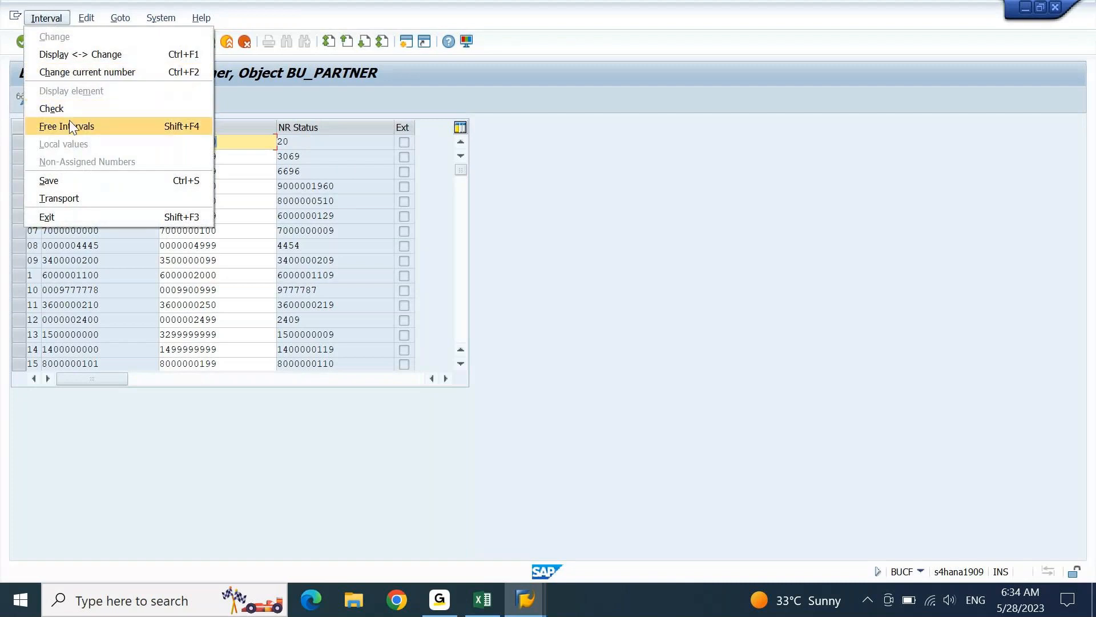
{"action": "left_click", "coordinate": [69, 126]}
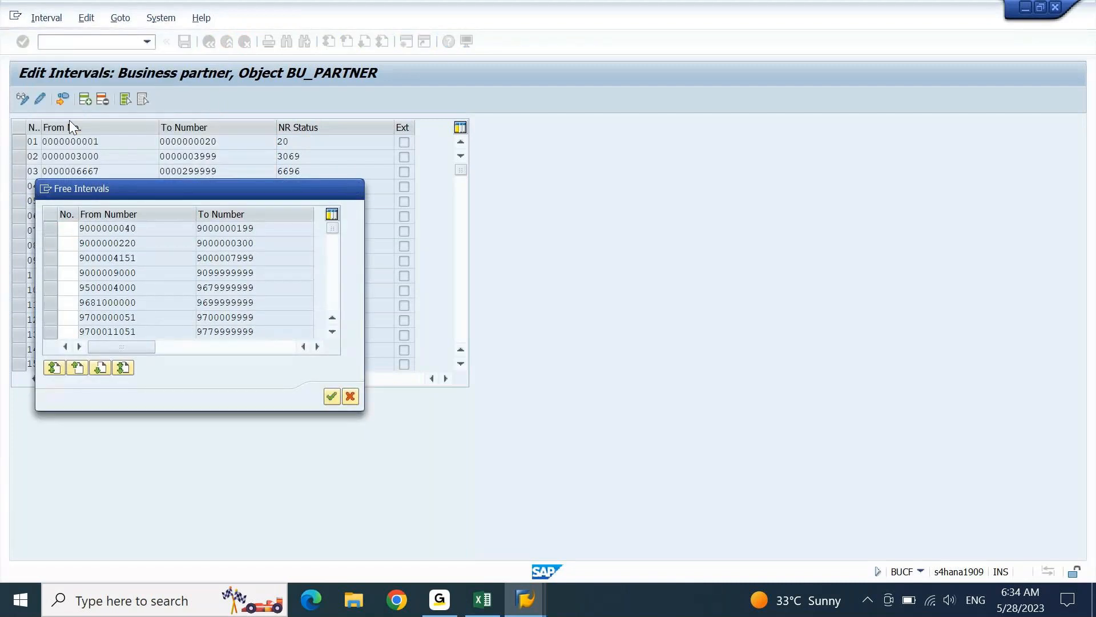
{"action": "key", "text": "Page_Down"}
{"action": "key", "text": "Page_Up"}
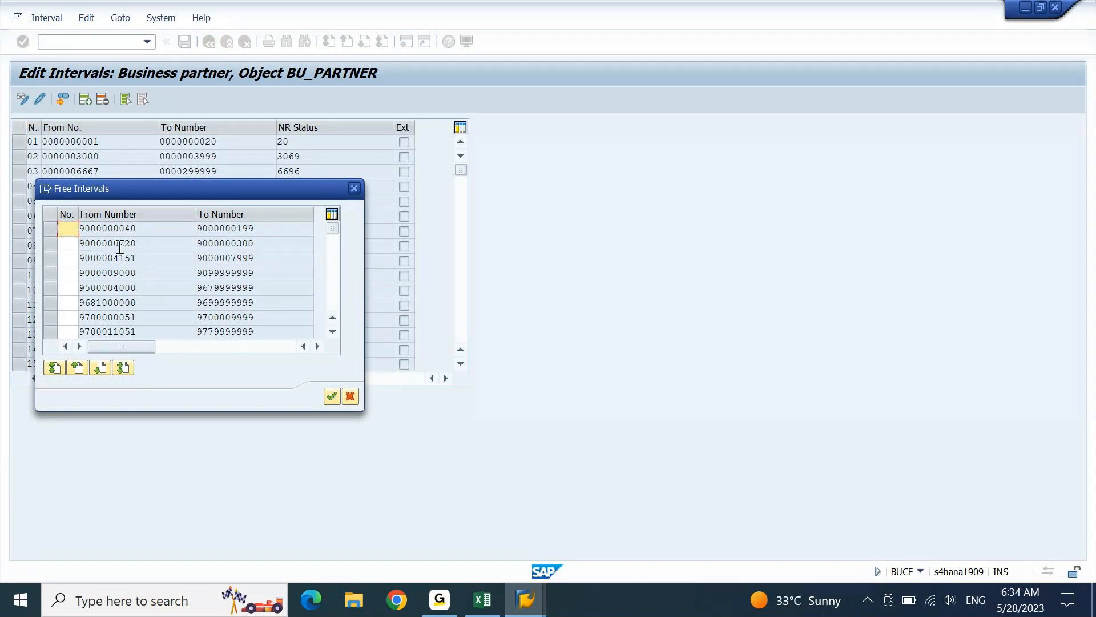
{"action": "left_click", "coordinate": [48, 244]}
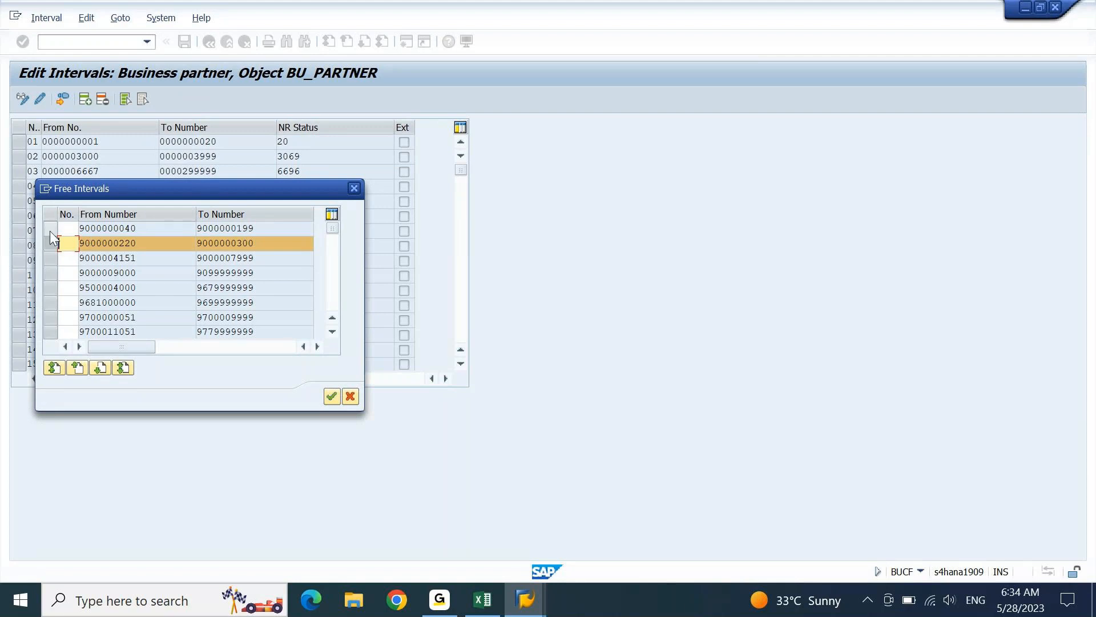
{"action": "left_click", "coordinate": [50, 231]}
- Try interval numbers TE and TS for the range; both already exist
{"action": "type", "text": "te"}
{"action": "left_click", "coordinate": [65, 243]}
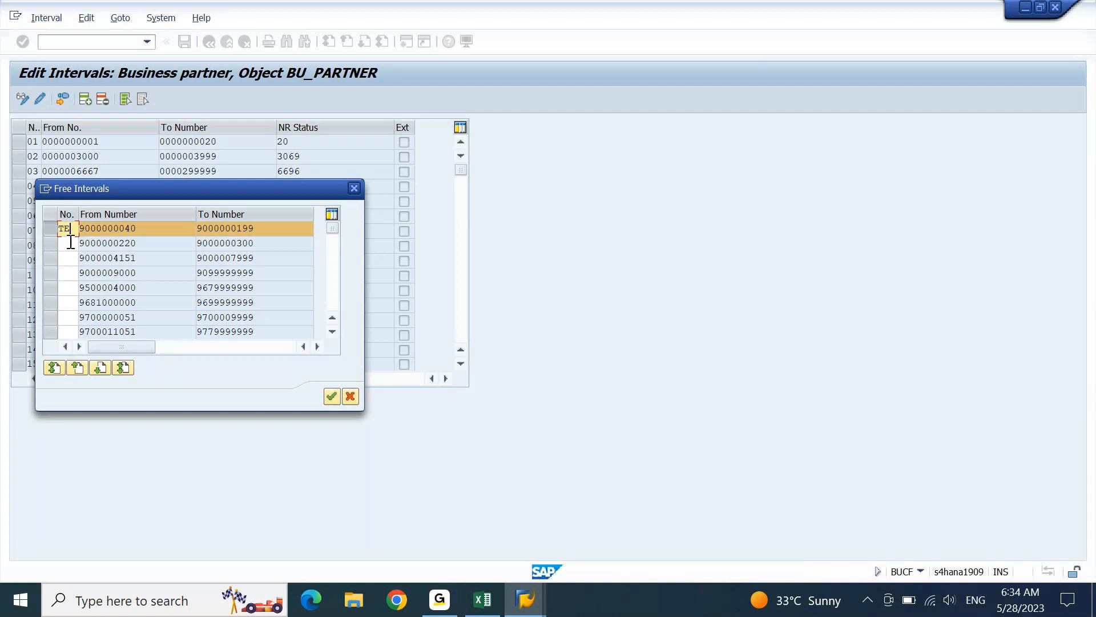
{"action": "left_click", "coordinate": [333, 400]}
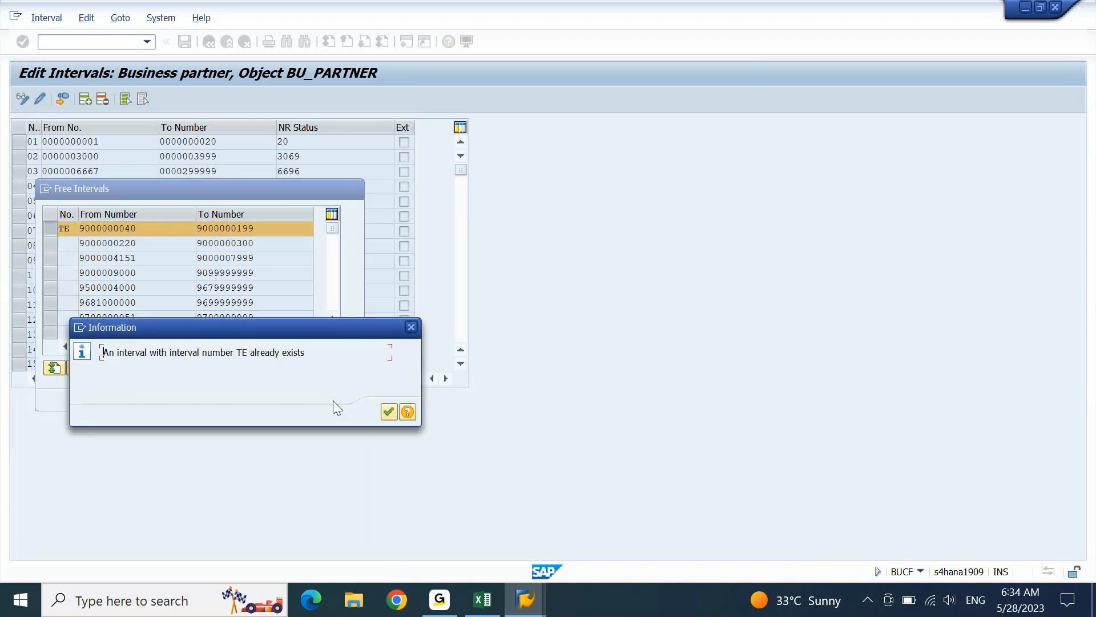
{"action": "key", "text": "Return"}
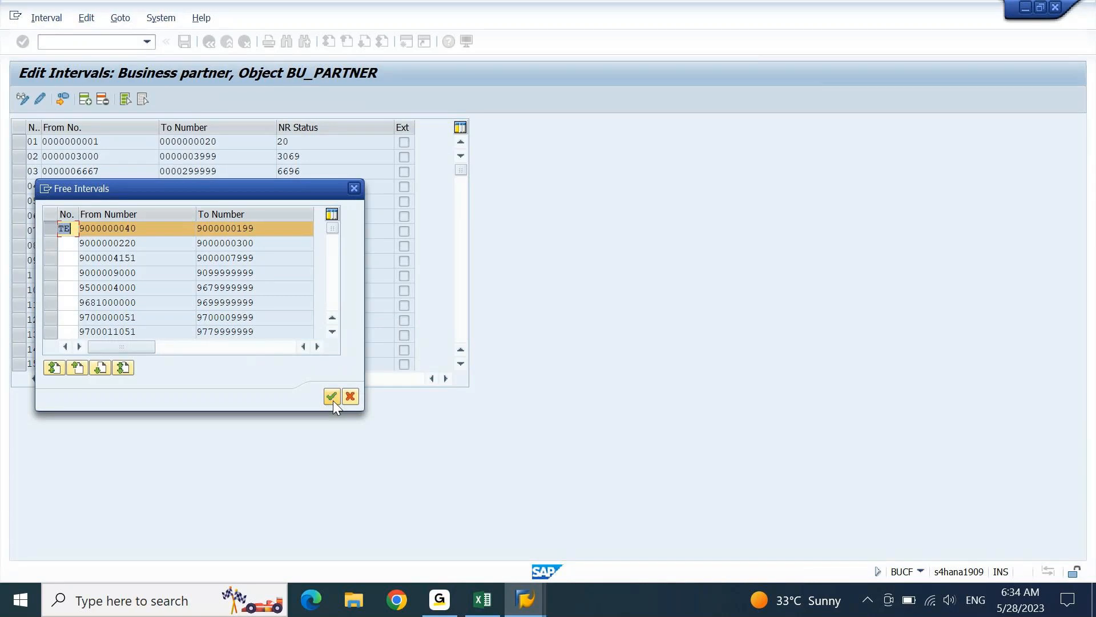
{"action": "key", "text": "BackSpace"}
{"action": "type", "text": "S"}
{"action": "key", "text": "Return"}
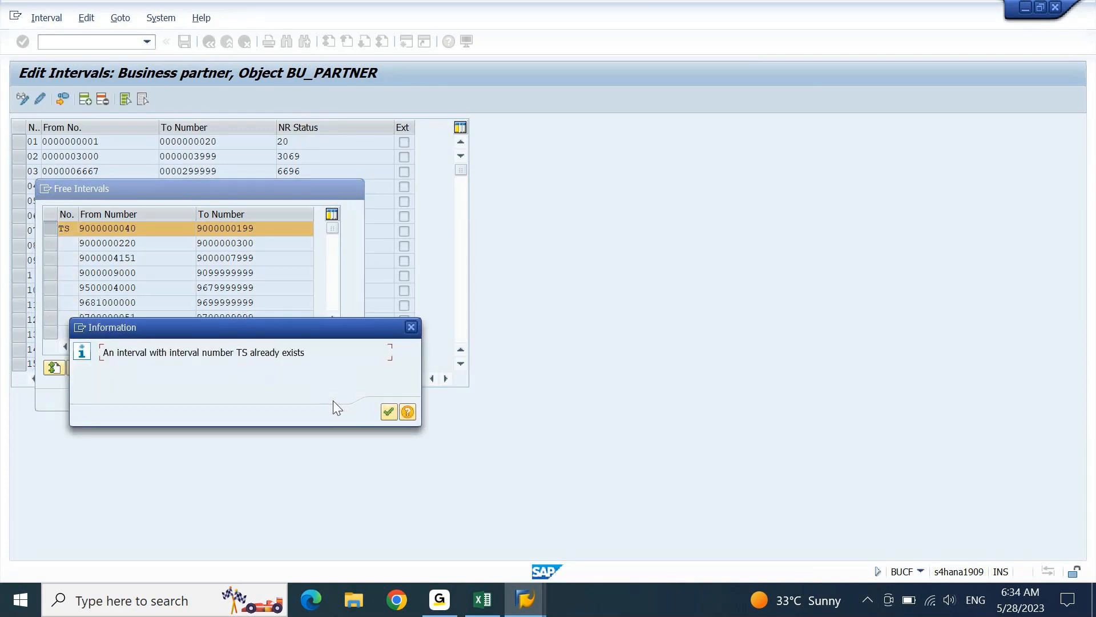
{"action": "key", "text": "Return"}
- Try T1 and @1, then assign the free range as interval CZ
{"action": "type", "text": "T1"}
{"action": "key", "text": "Return"}
{"action": "key", "text": "Return"}
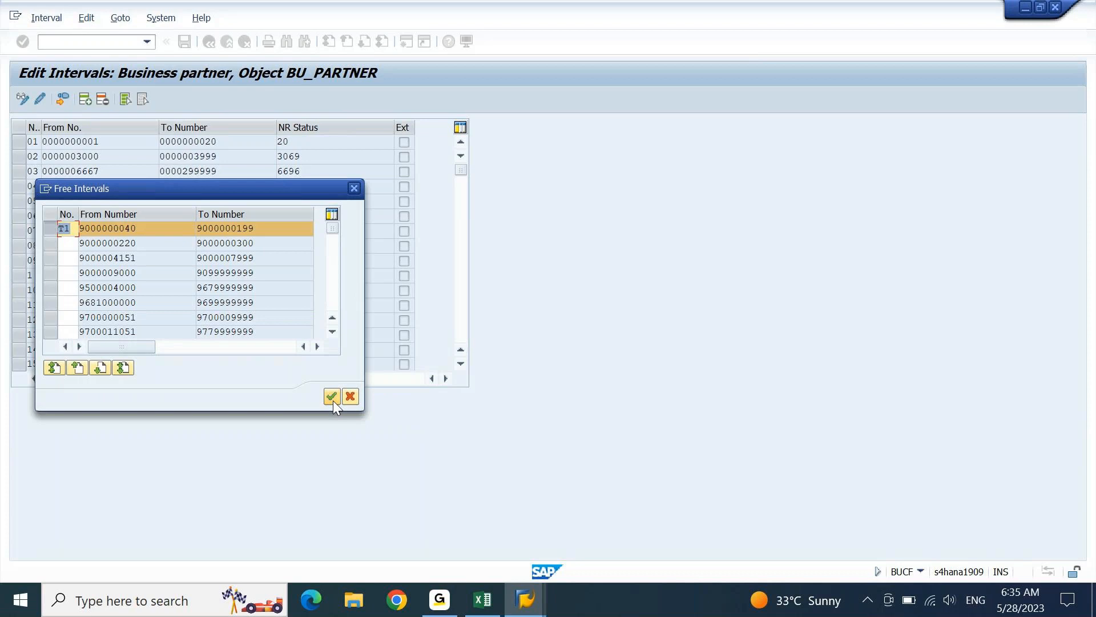
{"action": "type", "text": "@1"}
{"action": "key", "text": "Return"}
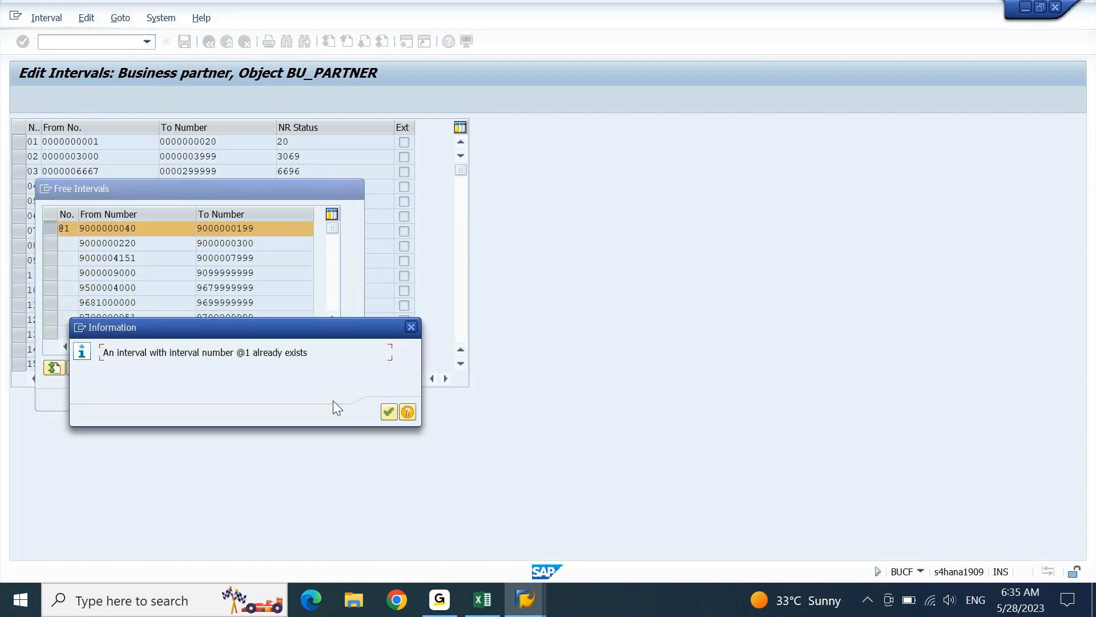
{"action": "key", "text": "Return"}
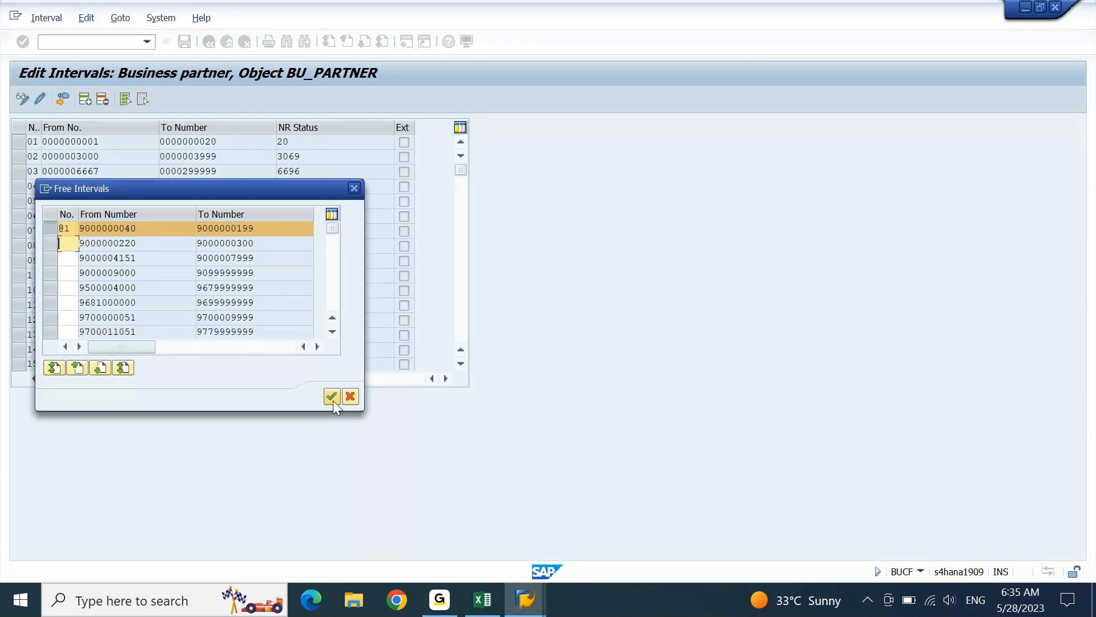
{"action": "type", "text": "0"}
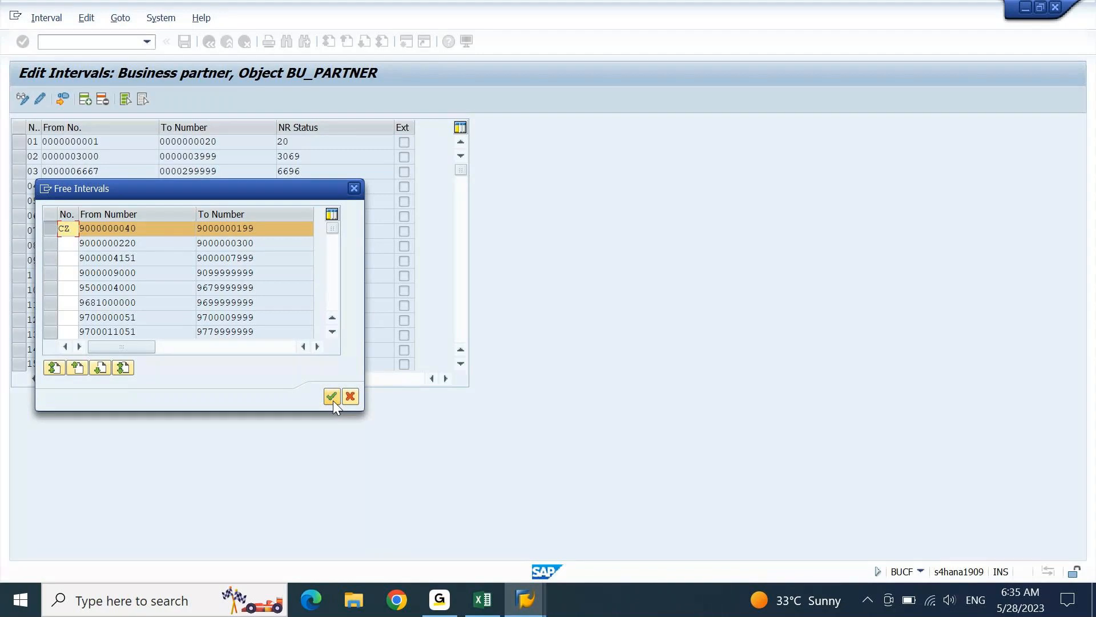
{"action": "left_click", "coordinate": [334, 400]}
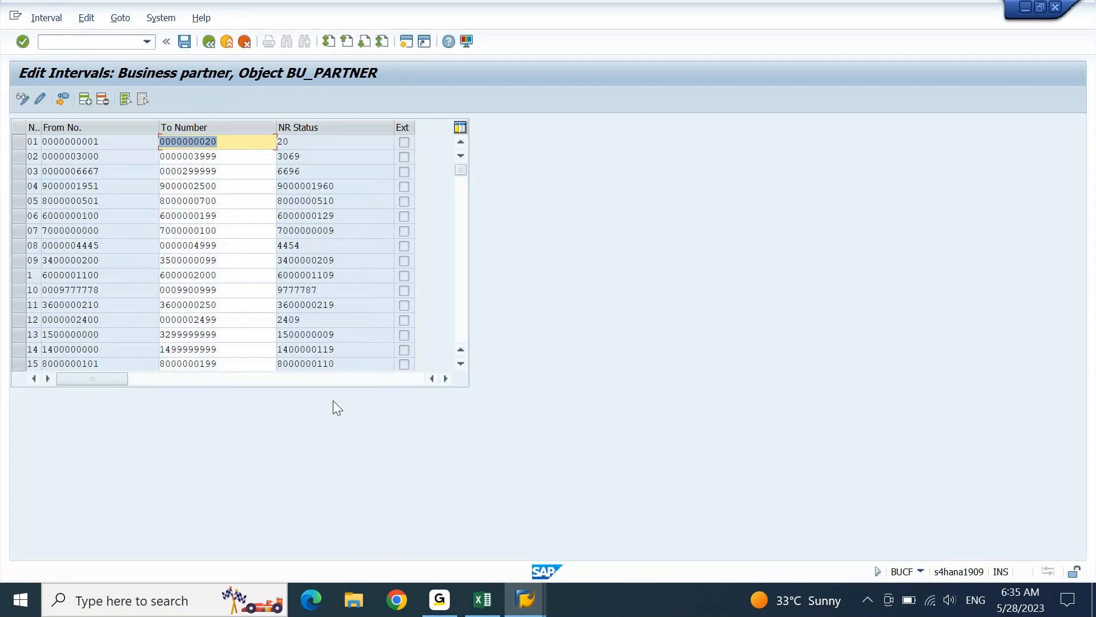
- Save the new CZ interval, acknowledge the transport note, and switch to the DEBITOR window
{"action": "key", "text": "Page_Down"}
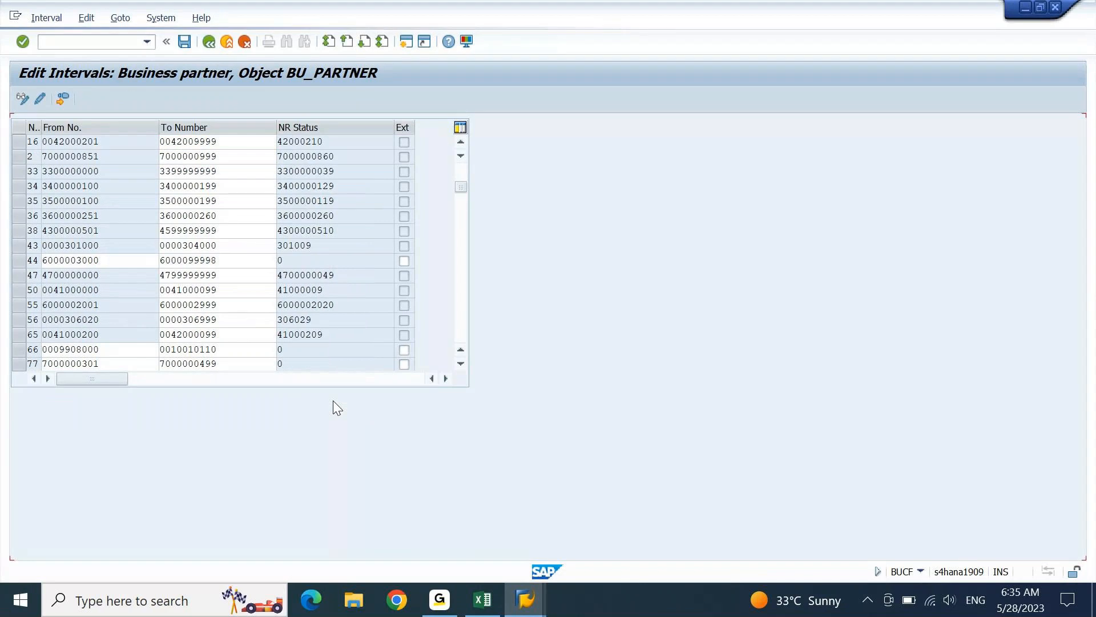
{"action": "key", "text": "Page_Down"}
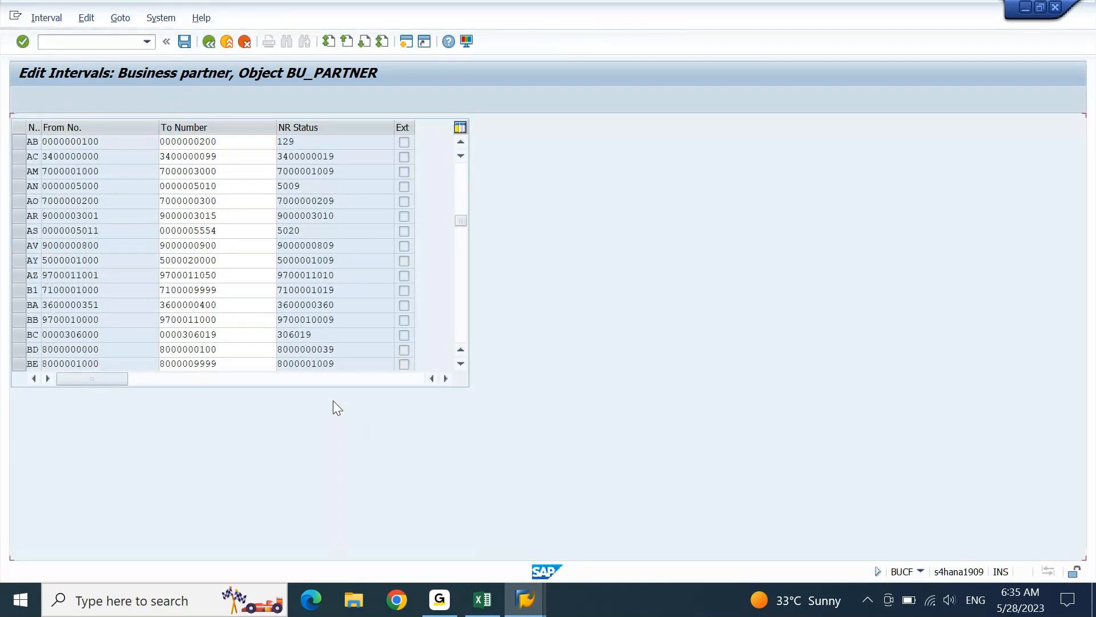
{"action": "key", "text": "Page_Down"}
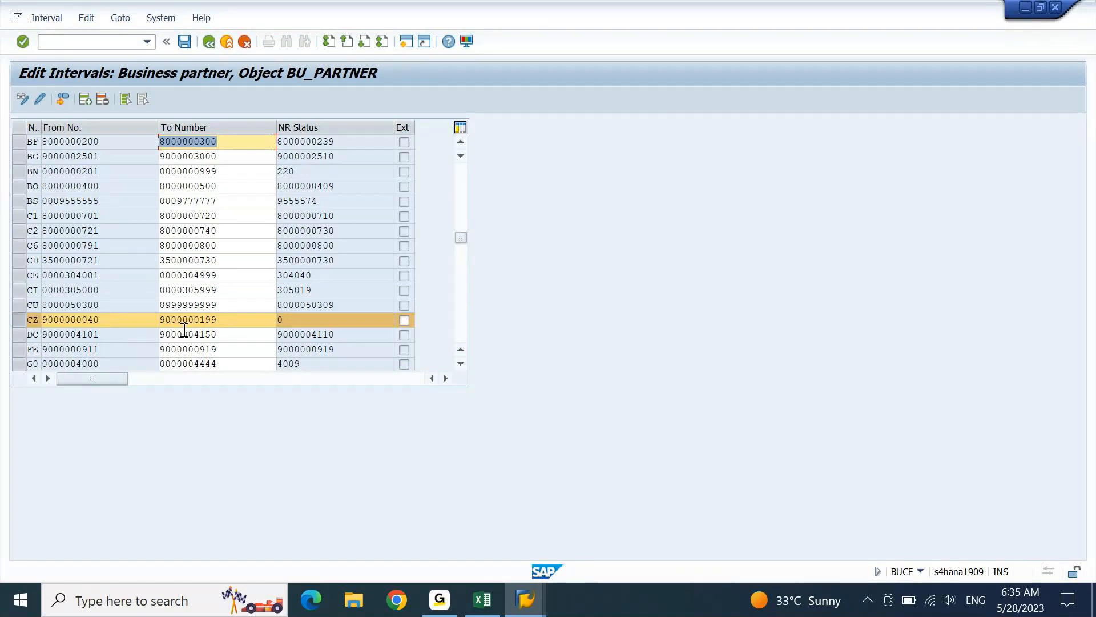
{"action": "left_click", "coordinate": [189, 47]}
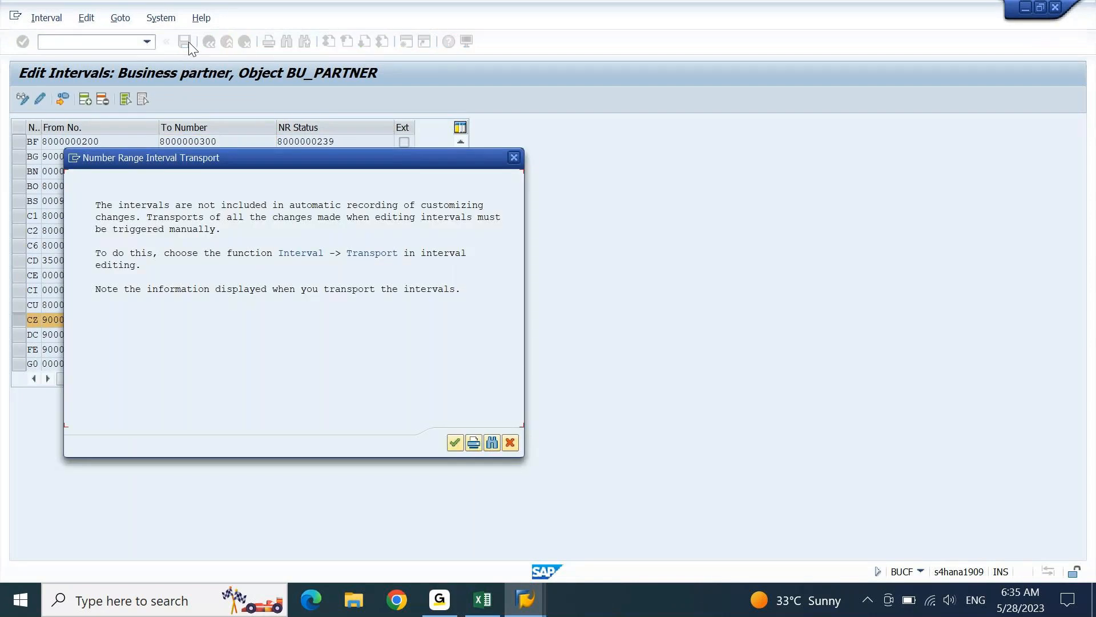
{"action": "key", "text": "Return"}
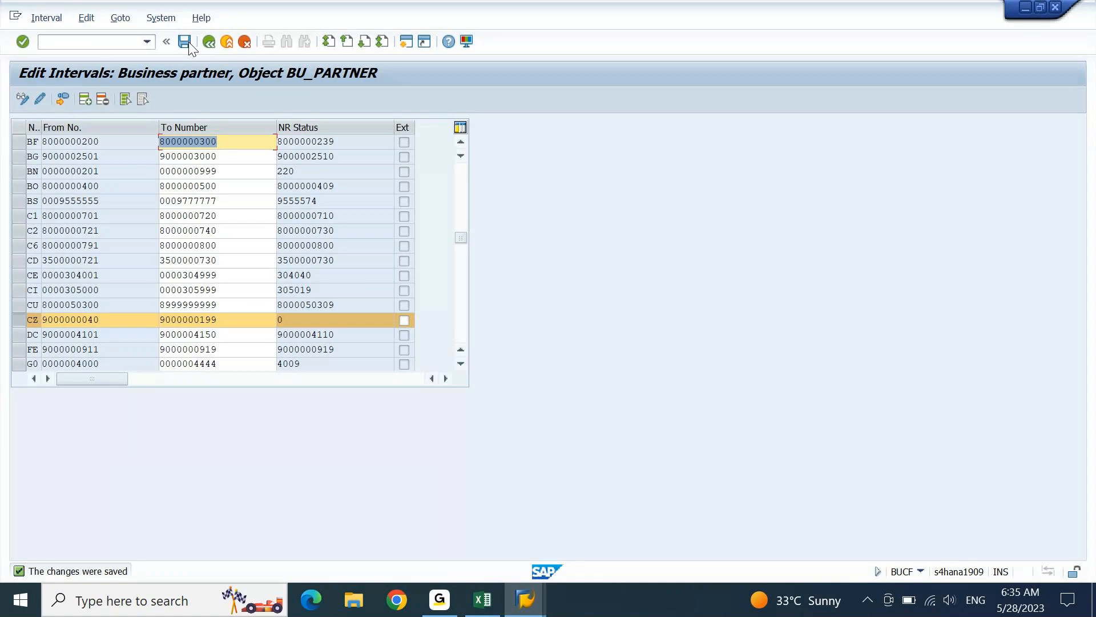
{"action": "mouse_move", "coordinate": [529, 596]}
{"action": "left_click", "coordinate": [654, 554]}
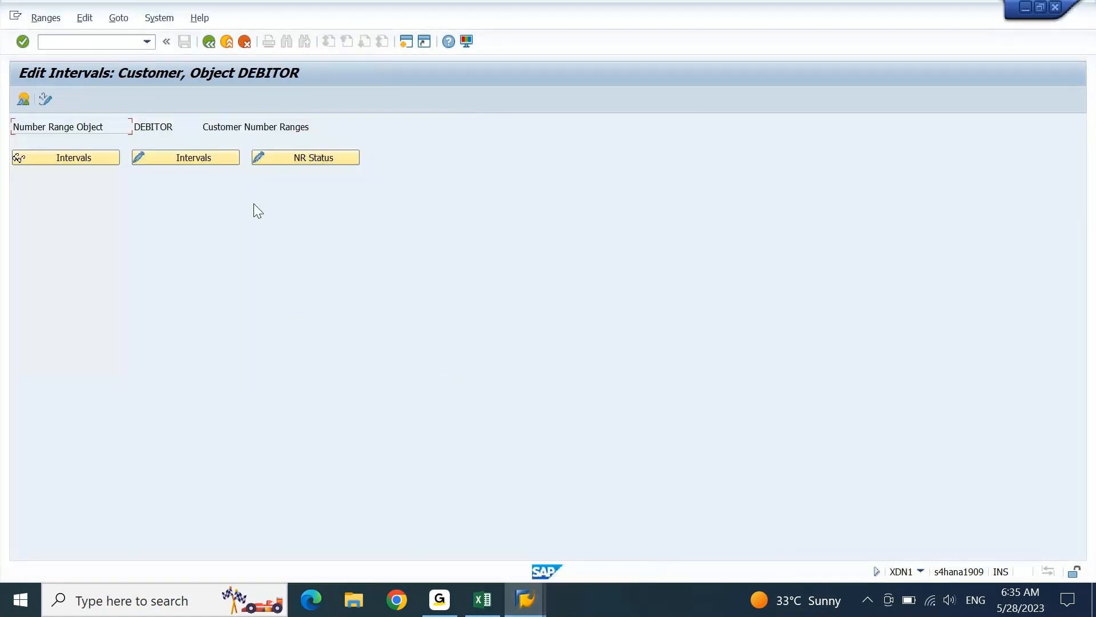
- Open the DEBITOR customer intervals for editing and review their free number intervals
{"action": "left_click", "coordinate": [205, 156]}
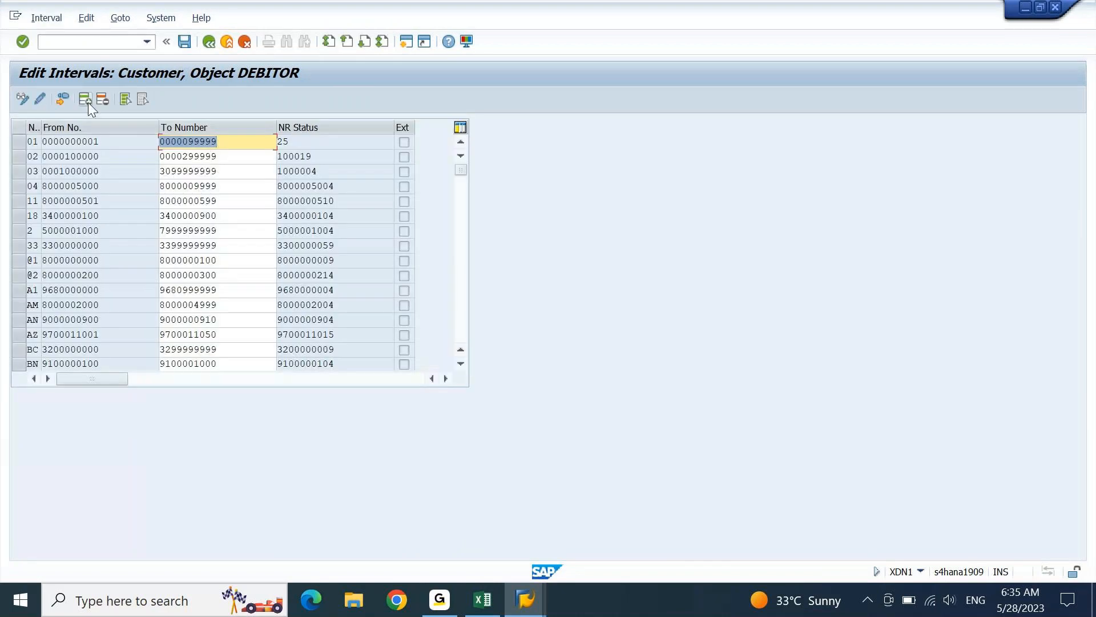
{"action": "left_click", "coordinate": [47, 18]}
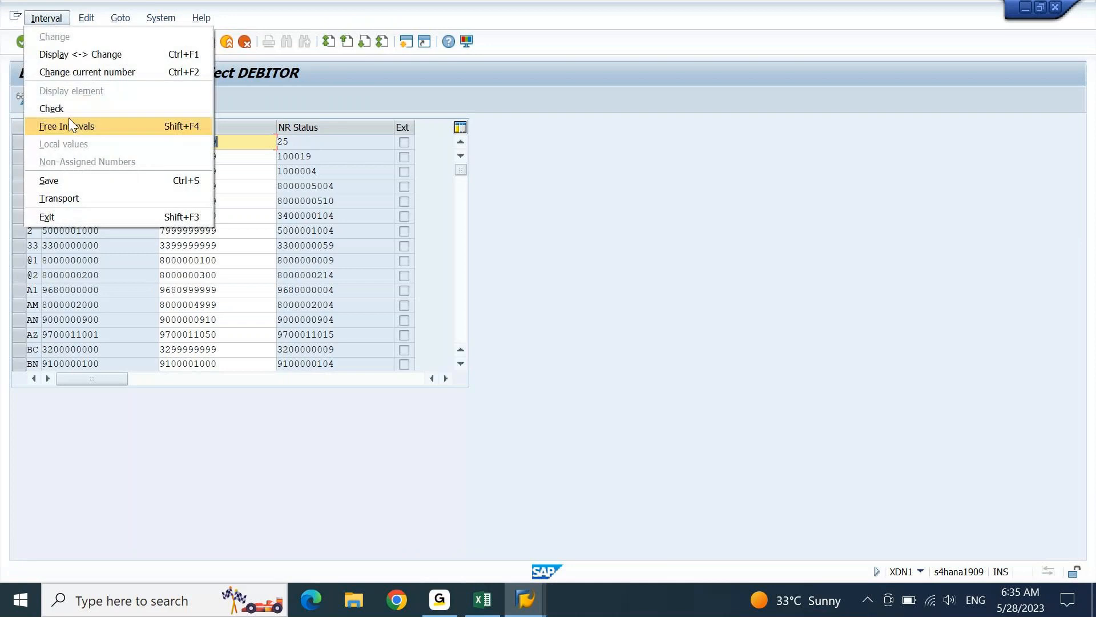
{"action": "left_click", "coordinate": [69, 119]}
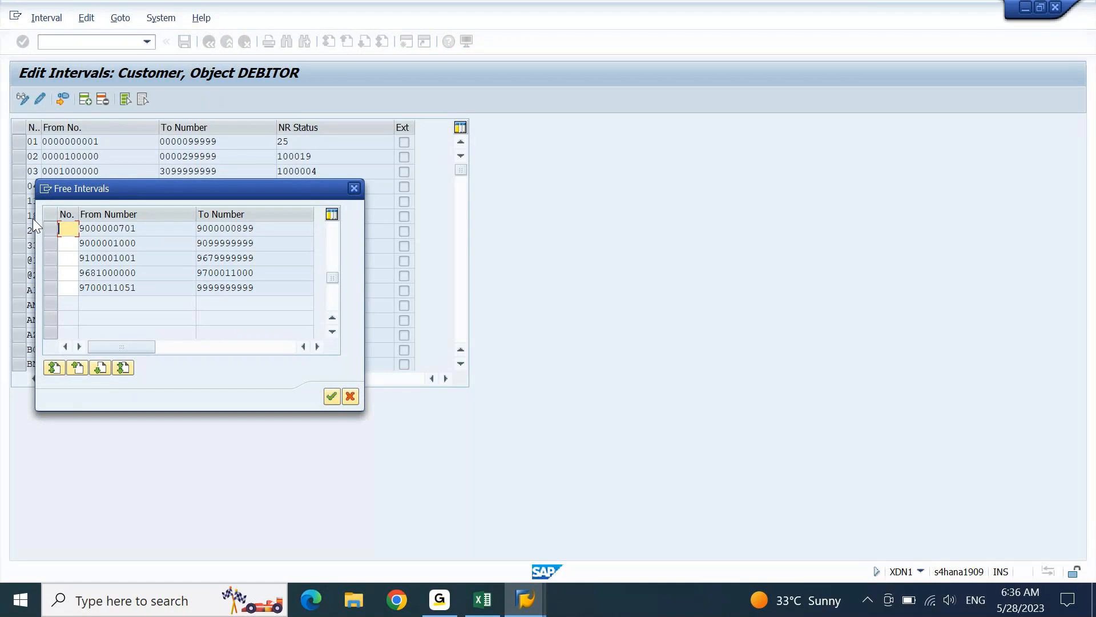
{"action": "key", "text": "alt+Tab"}
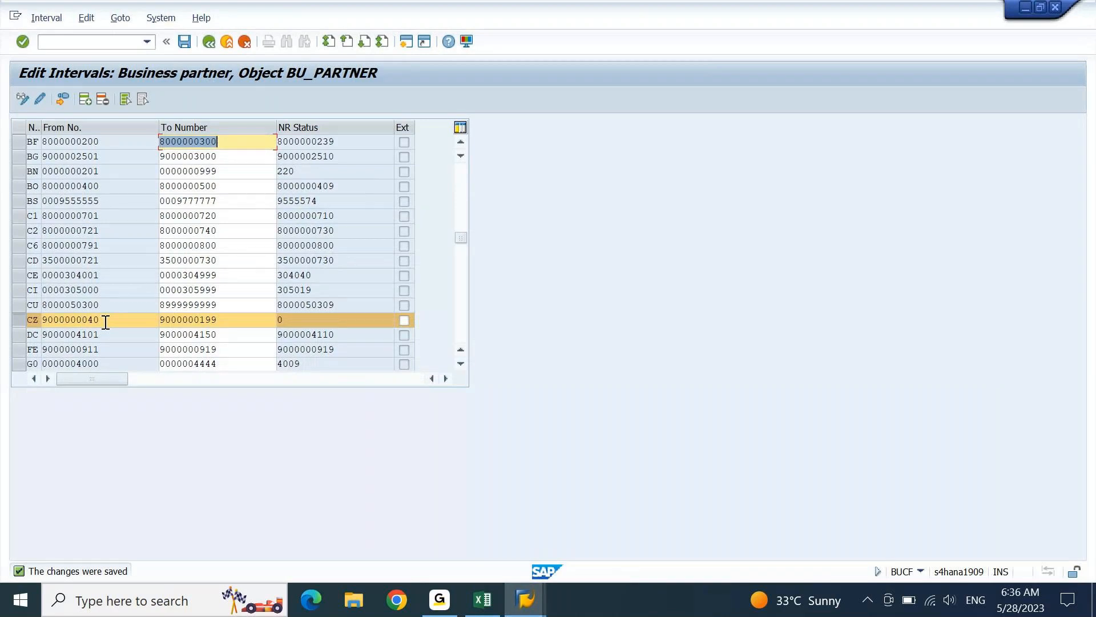
{"action": "key", "text": "alt+Tab"}
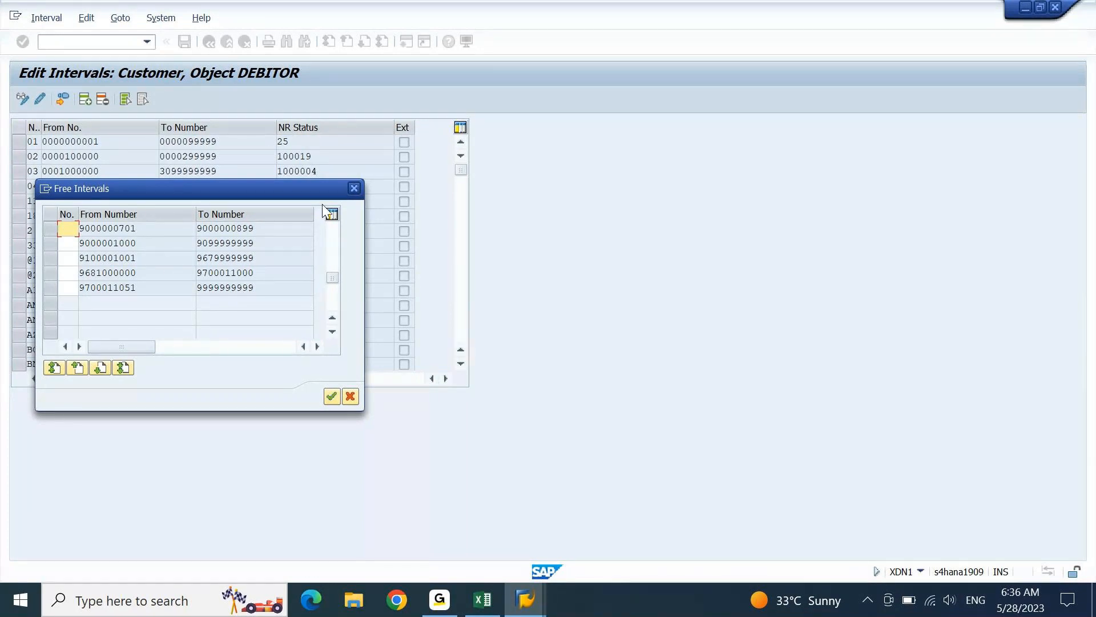
{"action": "left_click", "coordinate": [336, 319]}
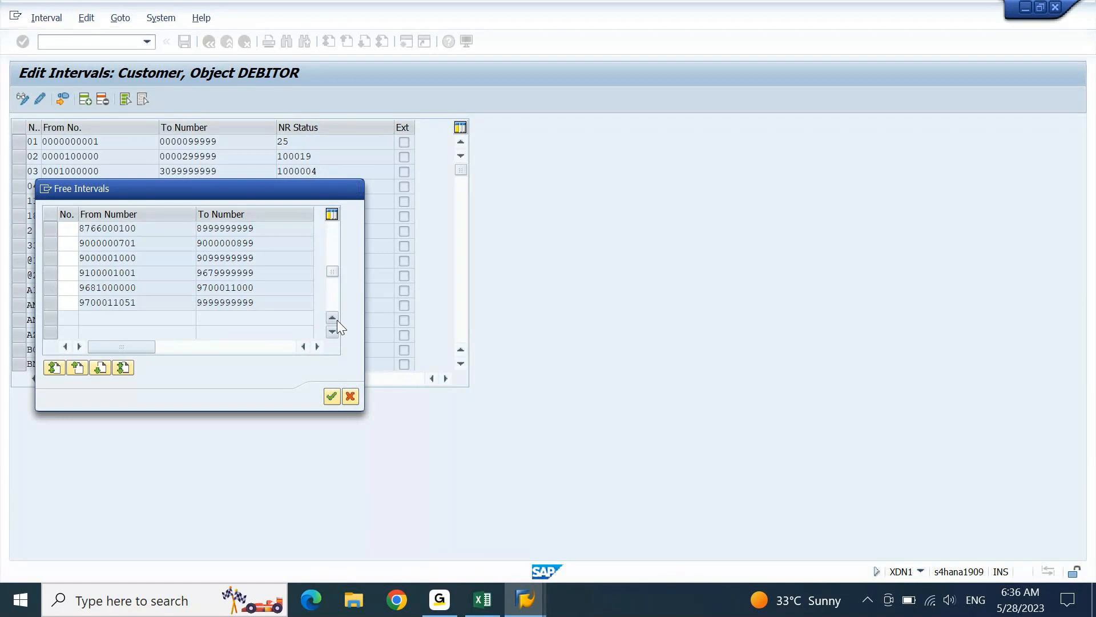
{"action": "left_click", "coordinate": [335, 319]}
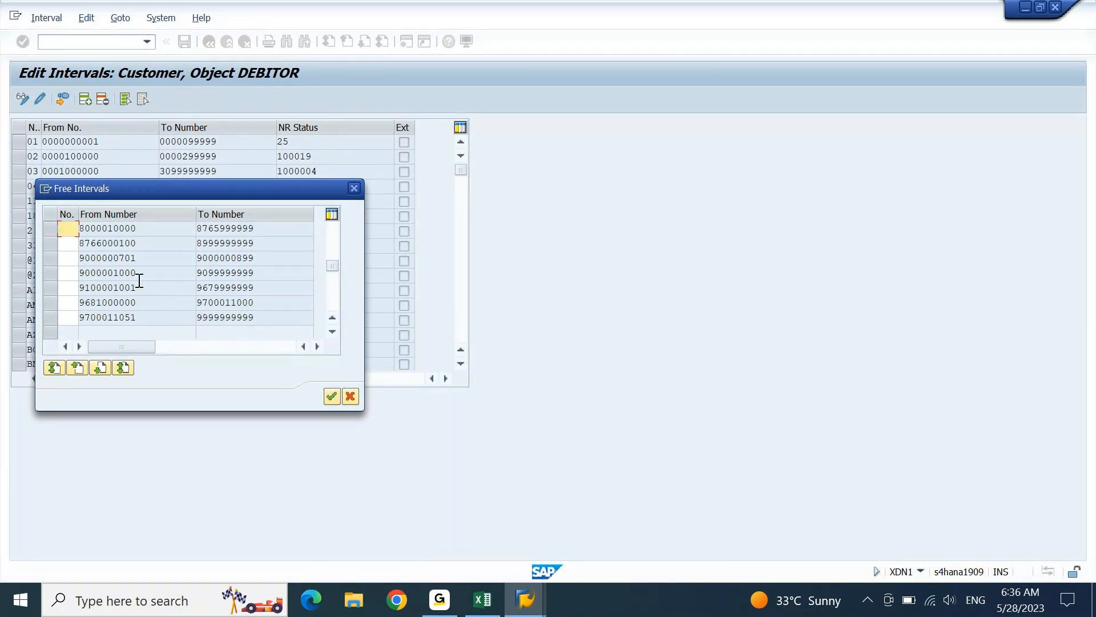
{"action": "left_click_drag", "start_coordinate": [118, 258], "coordinate": [152, 259]}
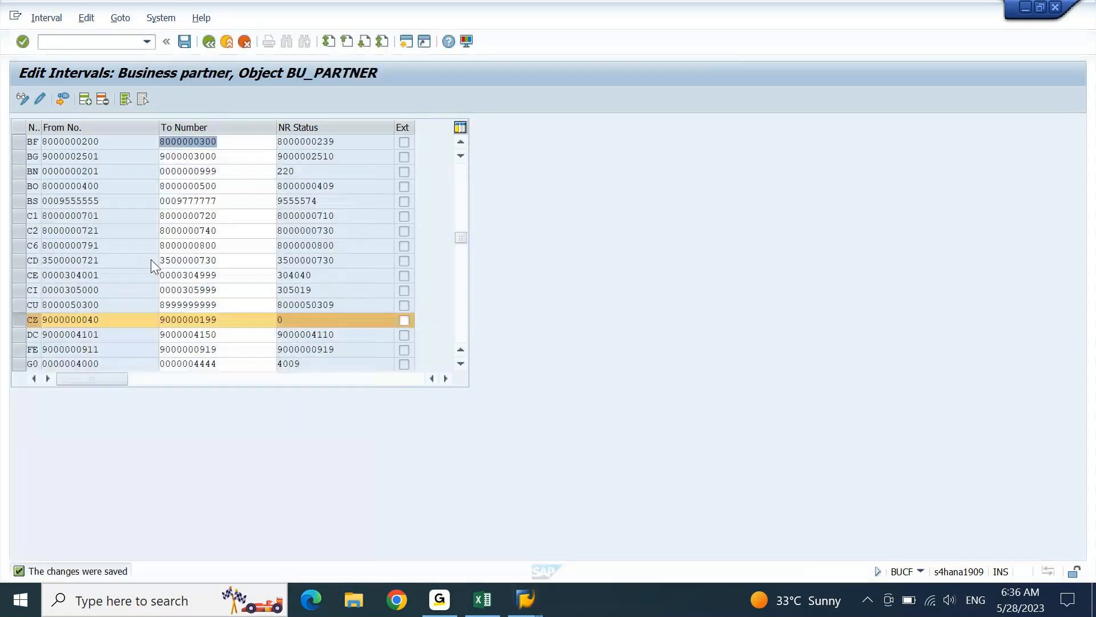
- Delete the CZ business partner interval, save, and list the free BU_PARTNER intervals
{"action": "left_click", "coordinate": [105, 103]}
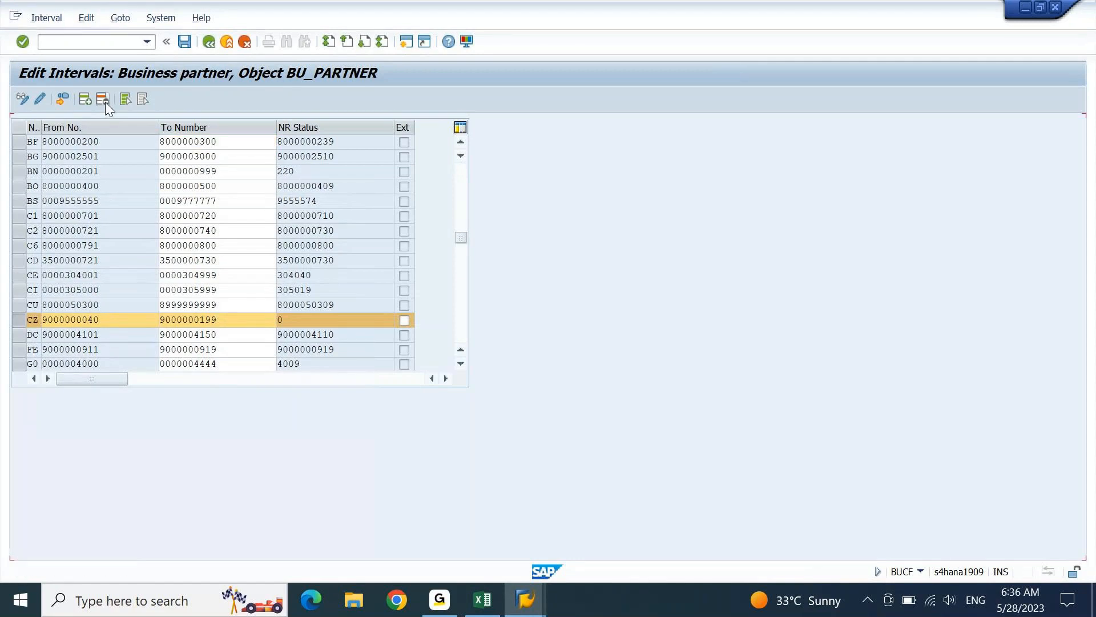
{"action": "left_click", "coordinate": [183, 41]}
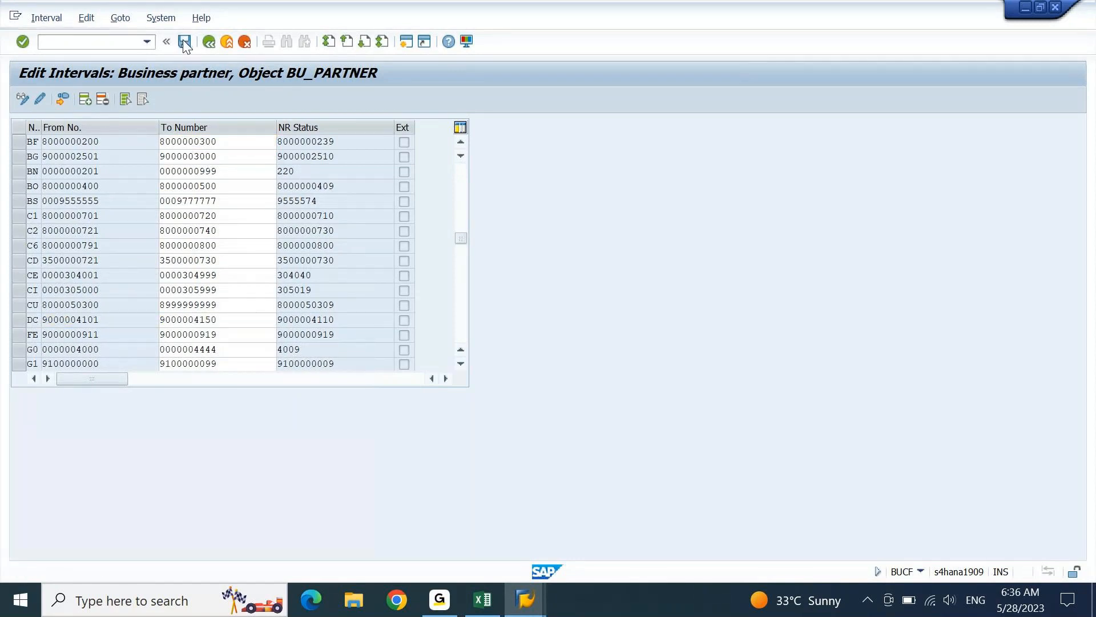
{"action": "left_click", "coordinate": [68, 17]}
{"action": "left_click", "coordinate": [84, 121]}
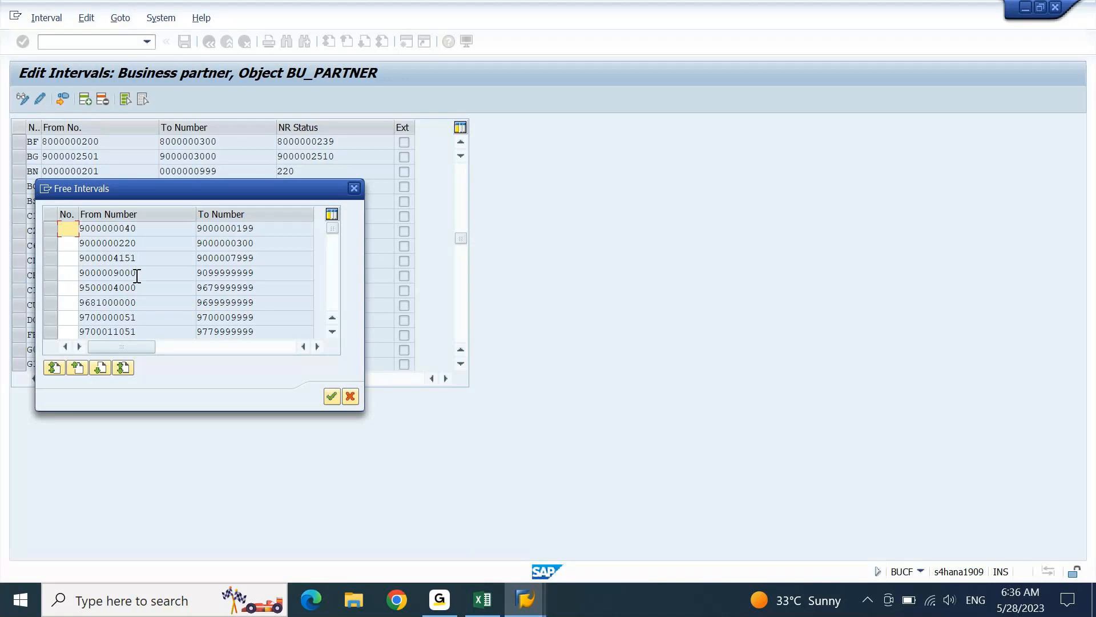
{"action": "left_click", "coordinate": [45, 258]}
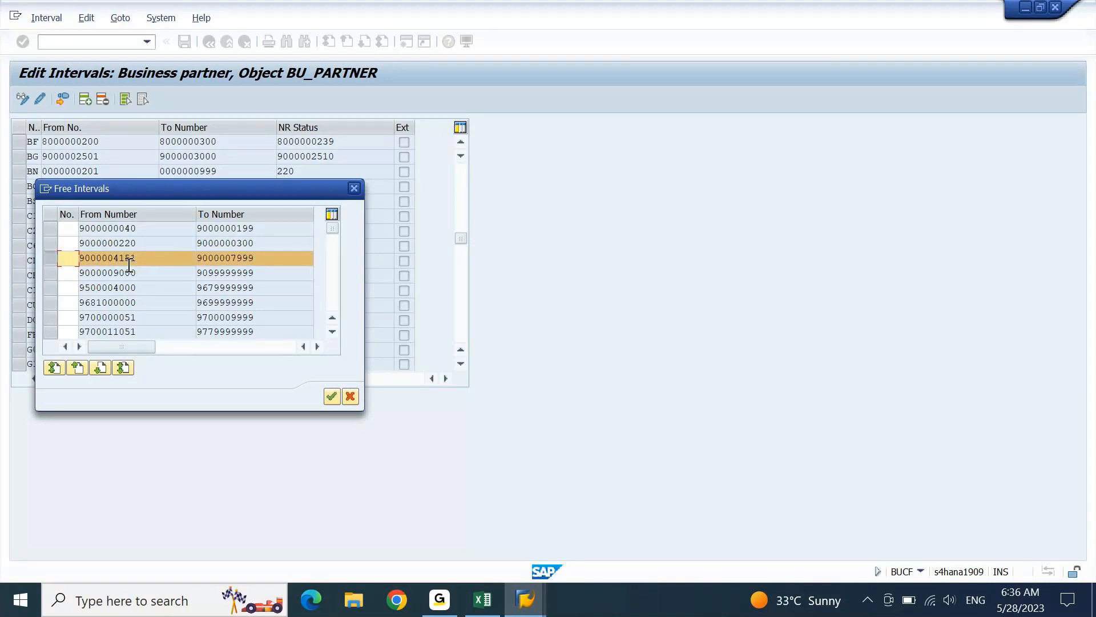
{"action": "key", "text": "alt+Tab"}
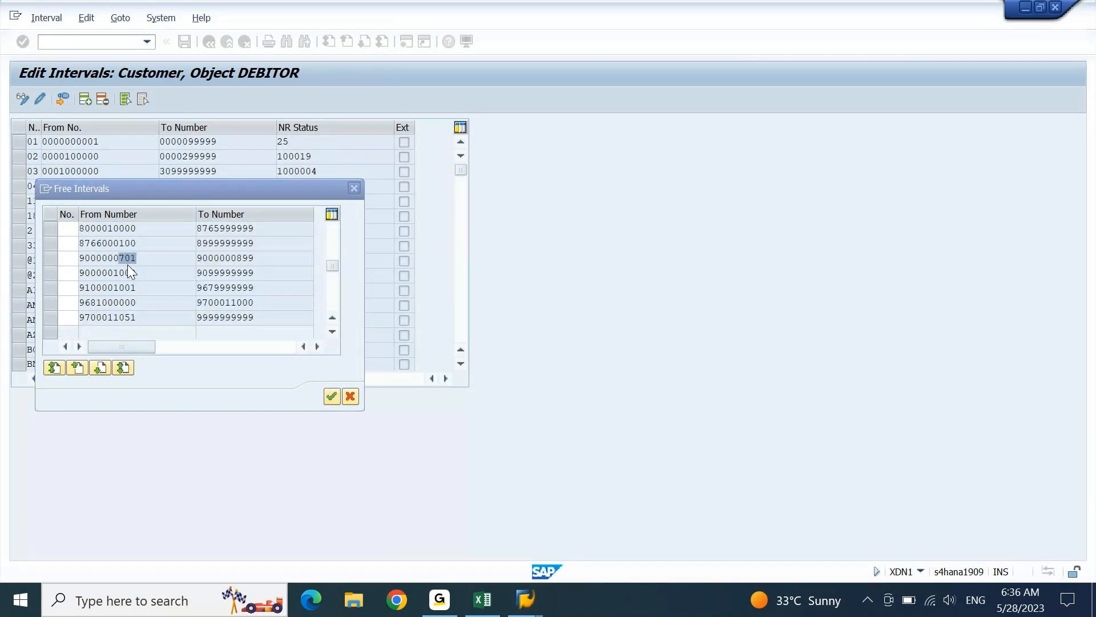
{"action": "left_click", "coordinate": [51, 289]}
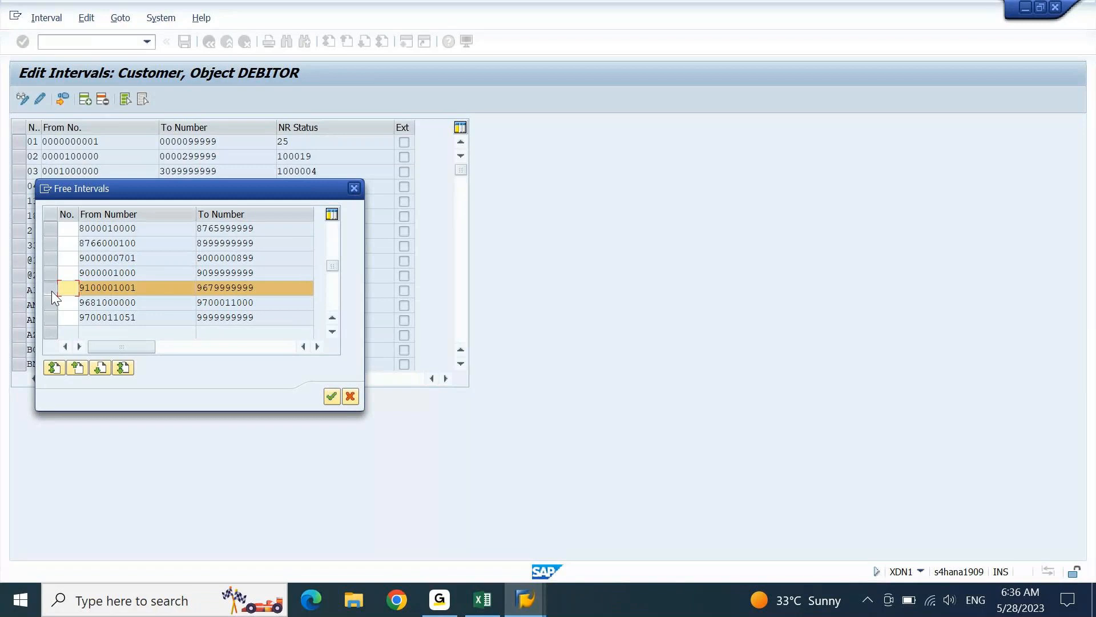
{"action": "left_click", "coordinate": [51, 290]}
{"action": "left_click", "coordinate": [51, 272]}
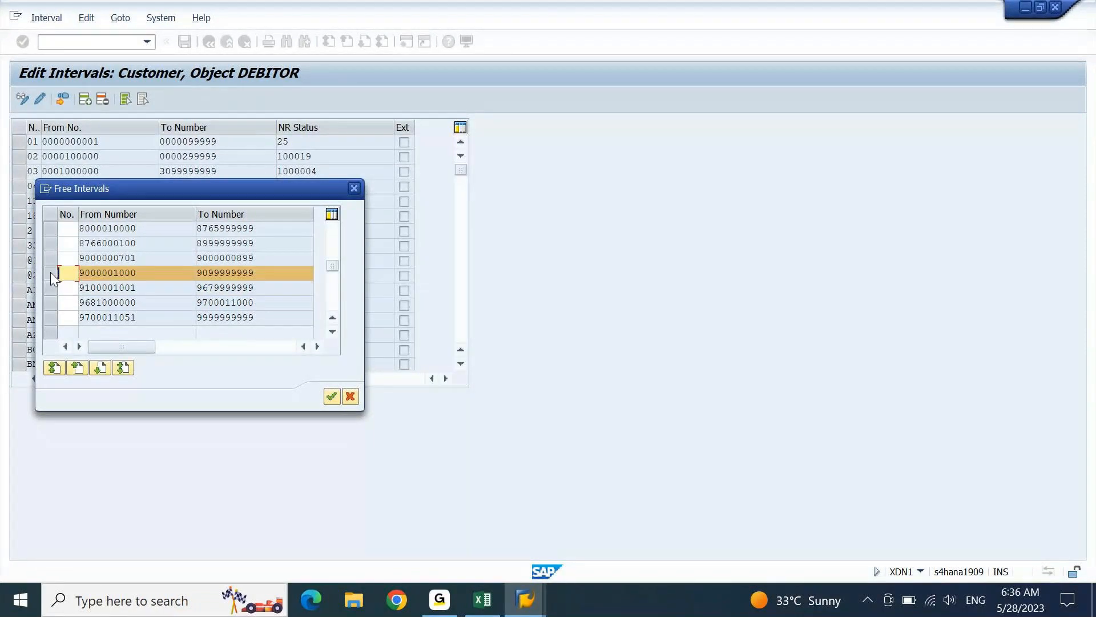
{"action": "key", "text": "alt+Tab"}
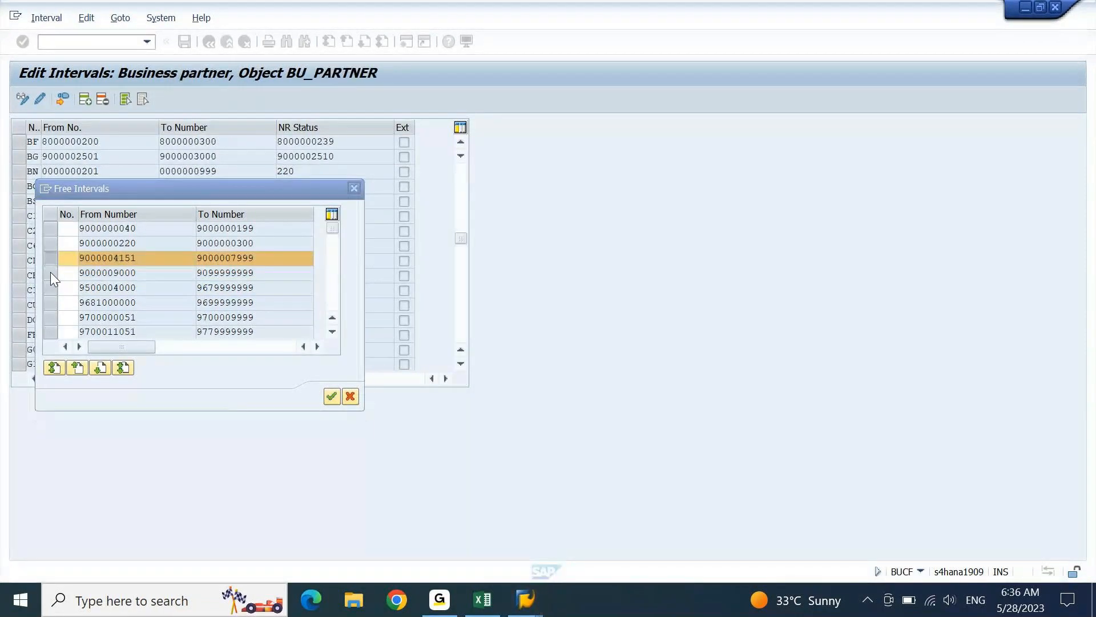
{"action": "left_click", "coordinate": [67, 273]}
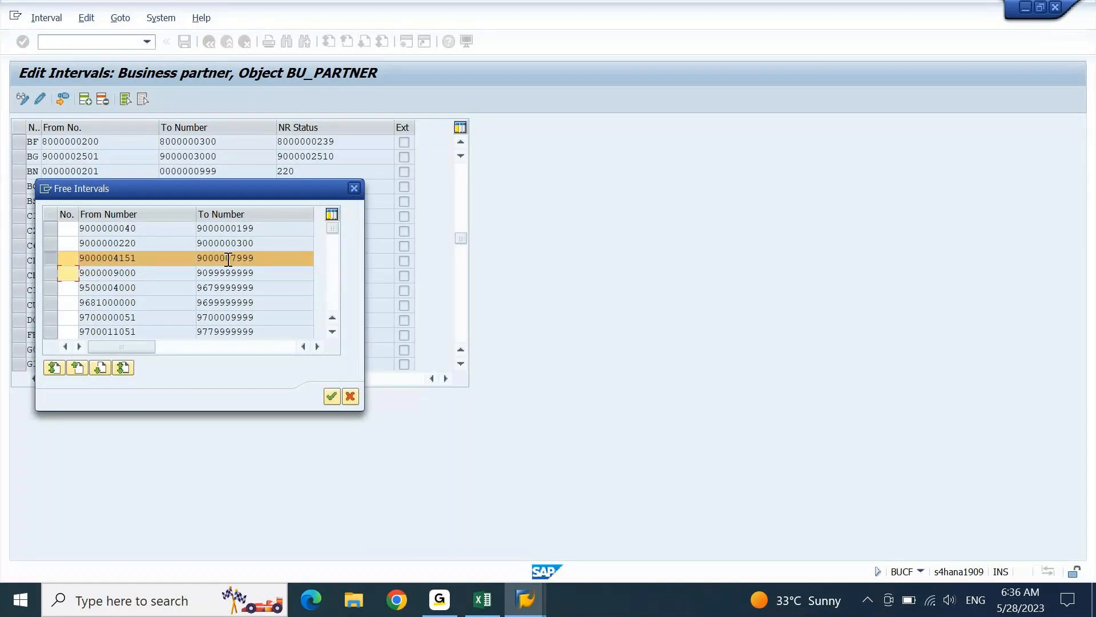
{"action": "key", "text": "alt+Tab"}
{"action": "left_click", "coordinate": [72, 261]}
{"action": "type", "text": "CZ"}
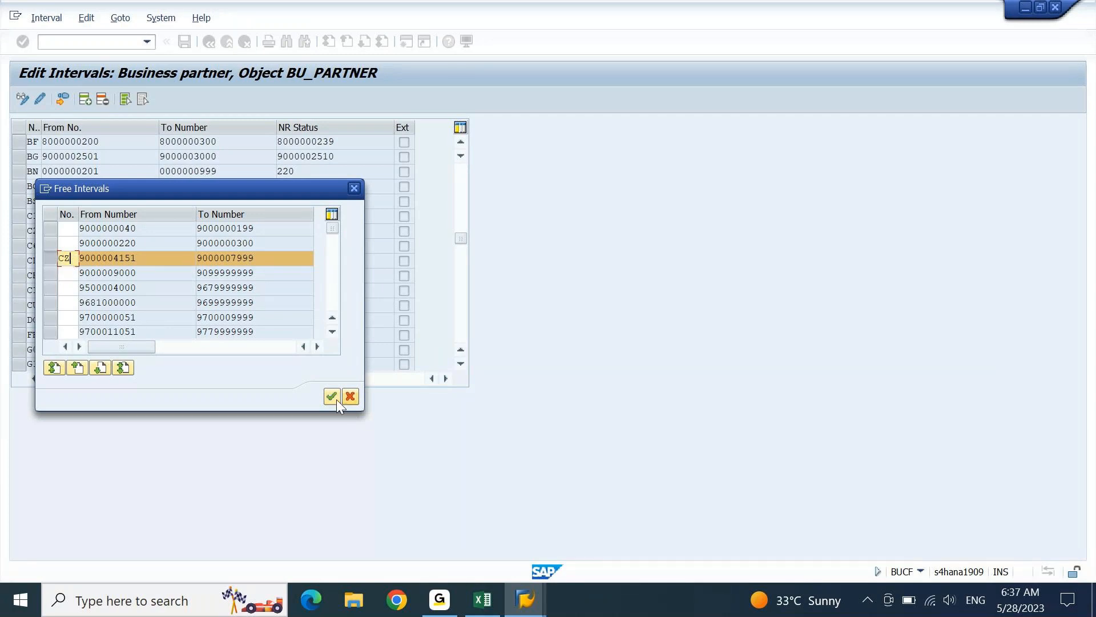
{"action": "left_click", "coordinate": [331, 396]}
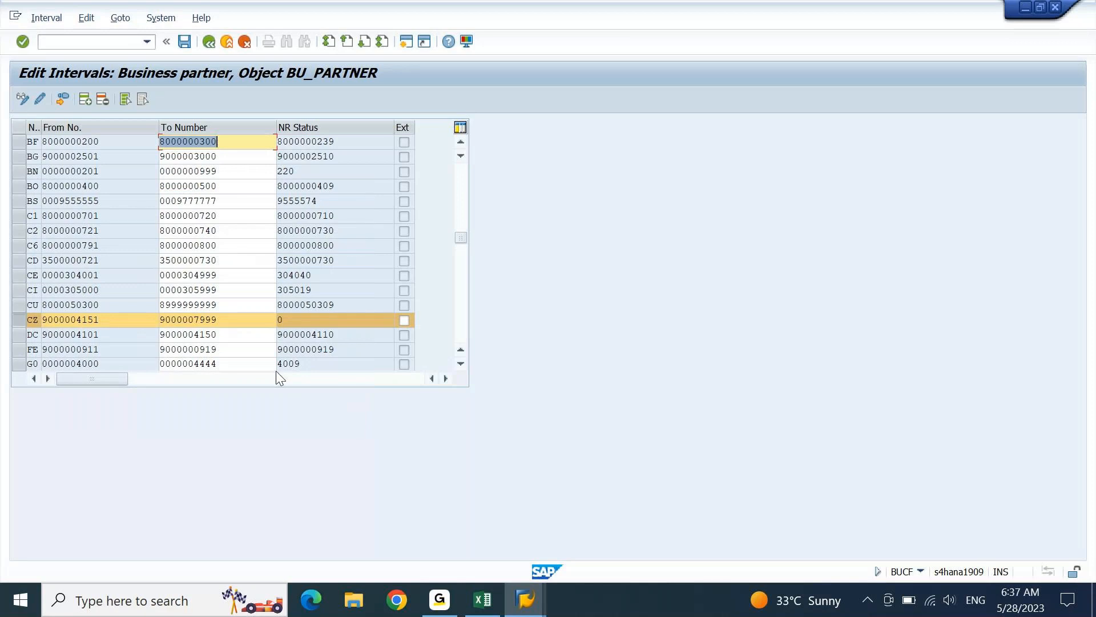
{"action": "left_click_drag", "start_coordinate": [117, 321], "coordinate": [37, 323]}
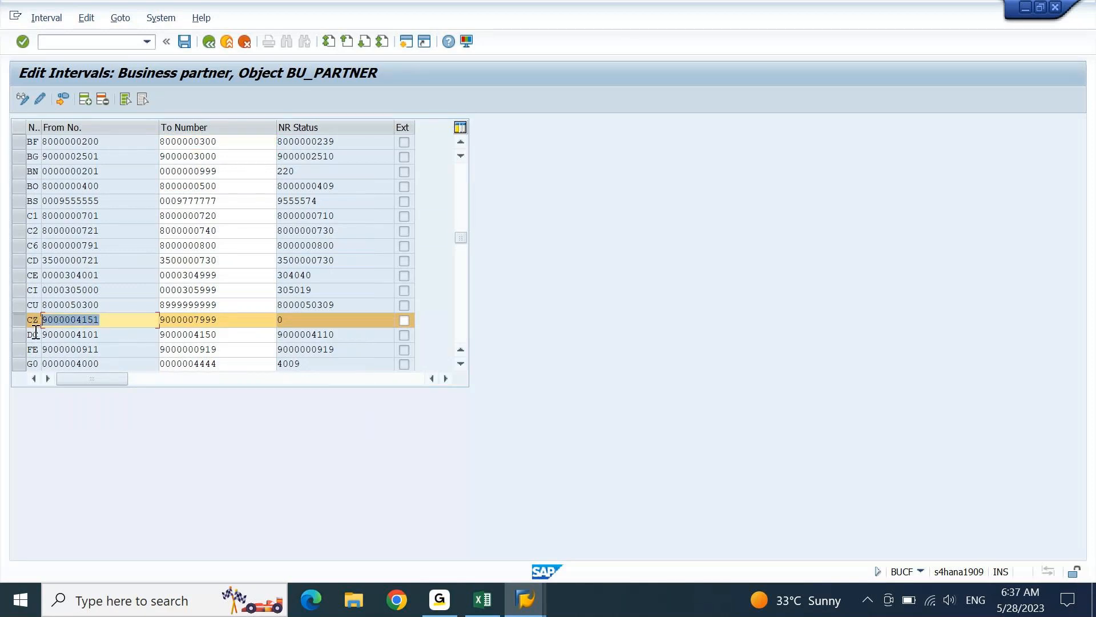
{"action": "key", "text": "ctrl+c"}
{"action": "key", "text": "Tab"}
{"action": "key", "text": "ctrl+v"}
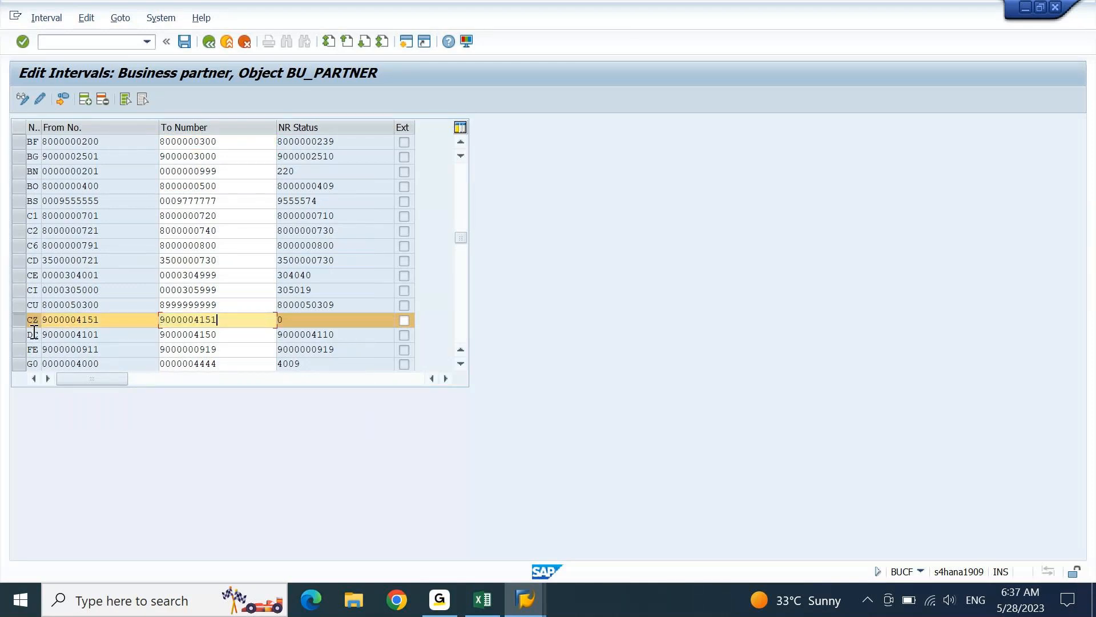
{"action": "key", "text": "shift+End"}
{"action": "type", "text": "60"}
{"action": "key", "text": "Return"}
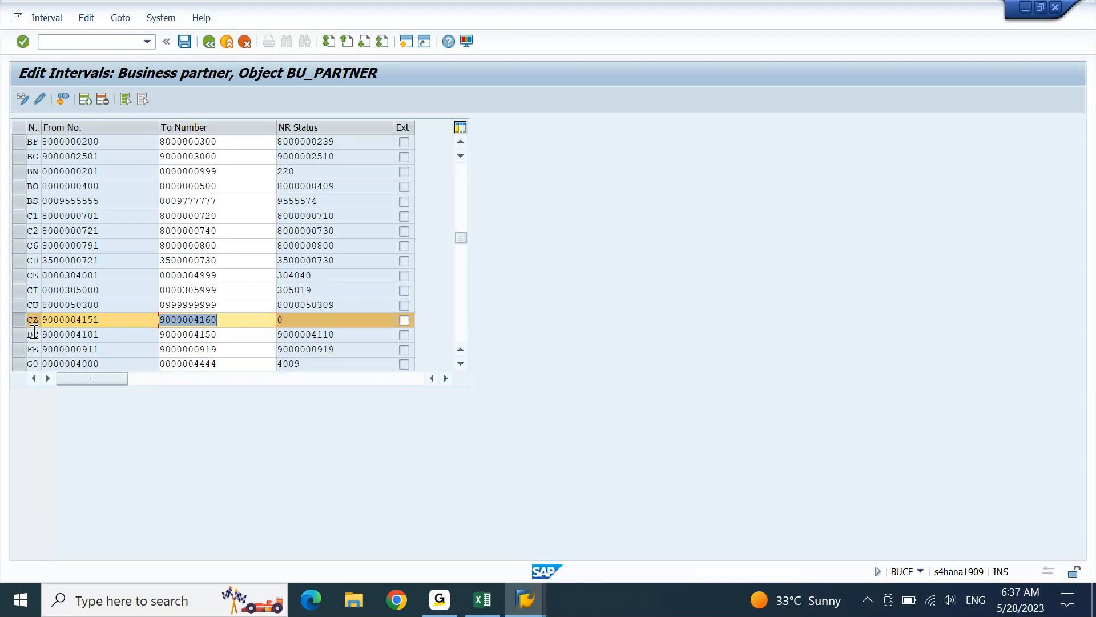
{"action": "left_click", "coordinate": [184, 41]}
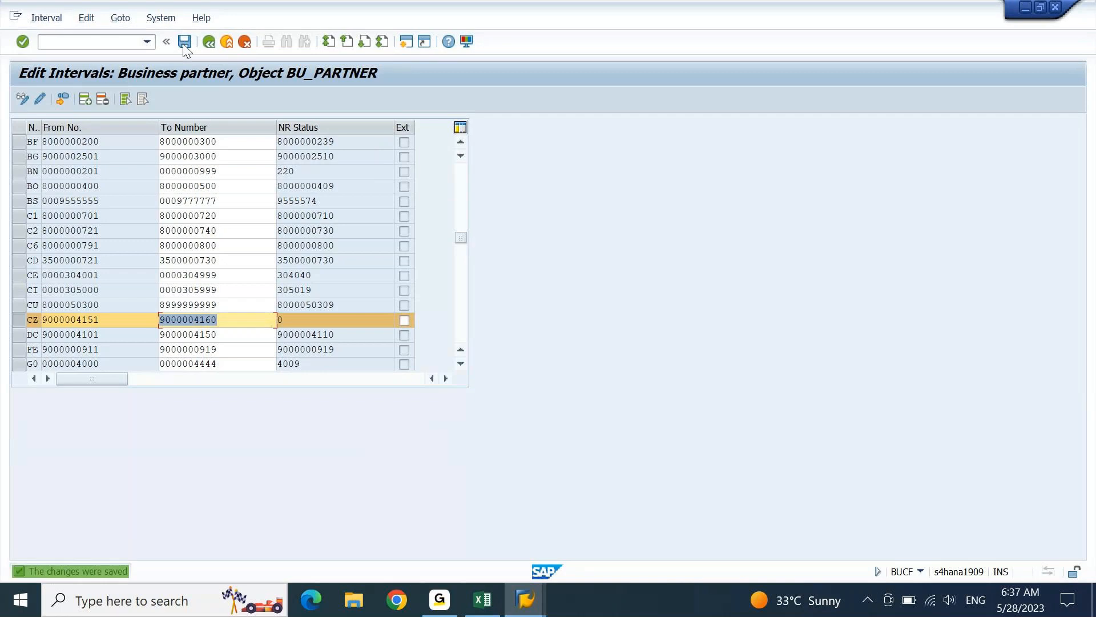
{"action": "left_click_drag", "start_coordinate": [117, 323], "coordinate": [41, 322]}
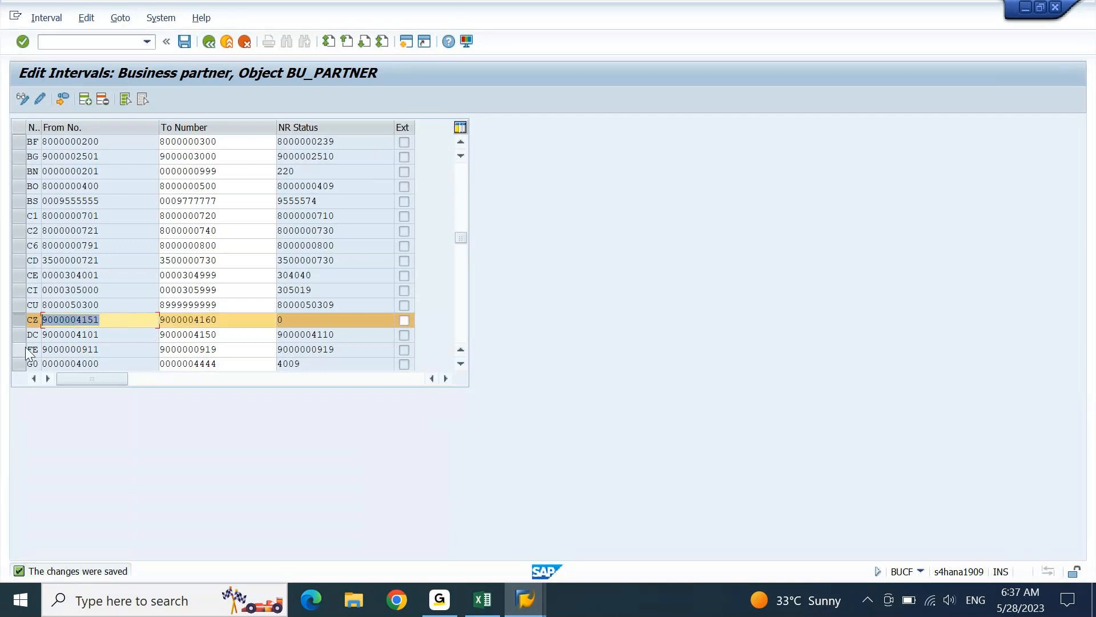
{"action": "key", "text": "ctrl+c"}
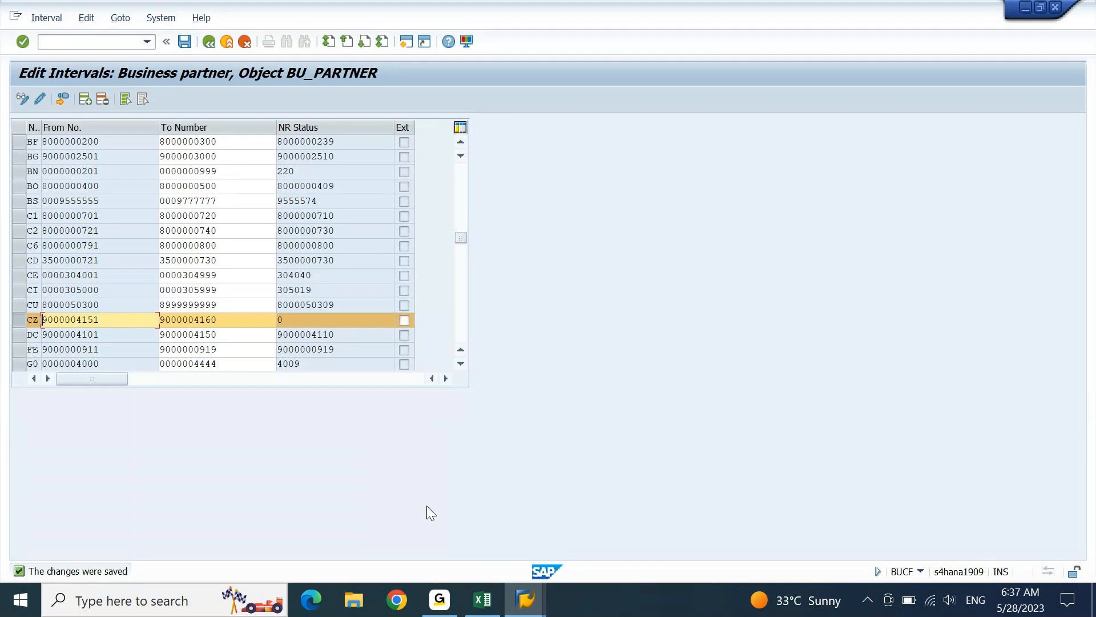
{"action": "left_click", "coordinate": [524, 600]}
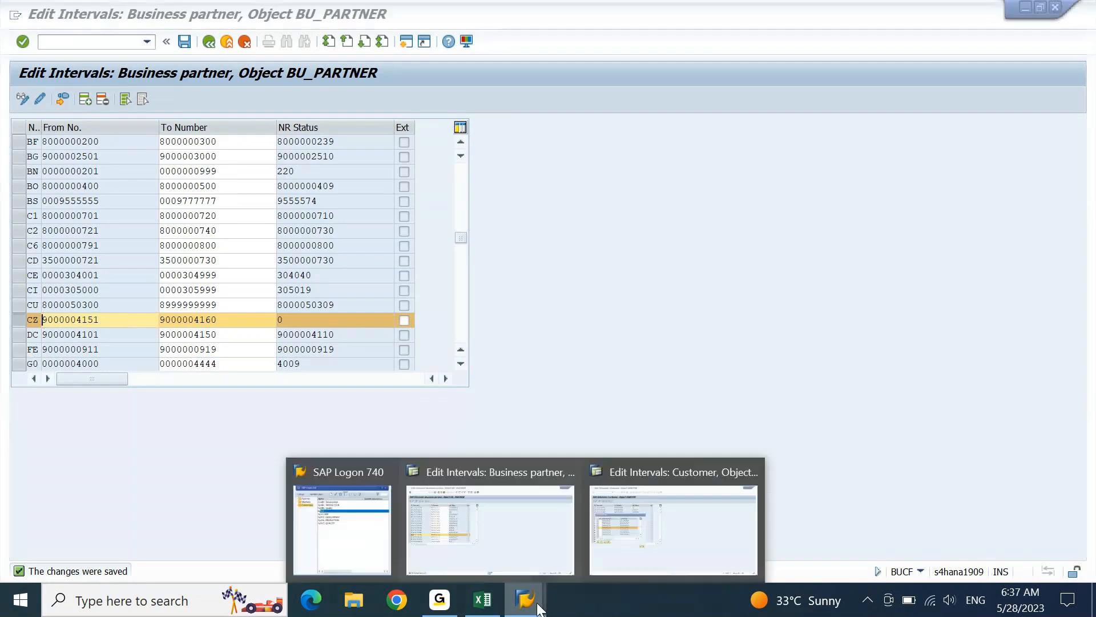
{"action": "left_click", "coordinate": [680, 529]}
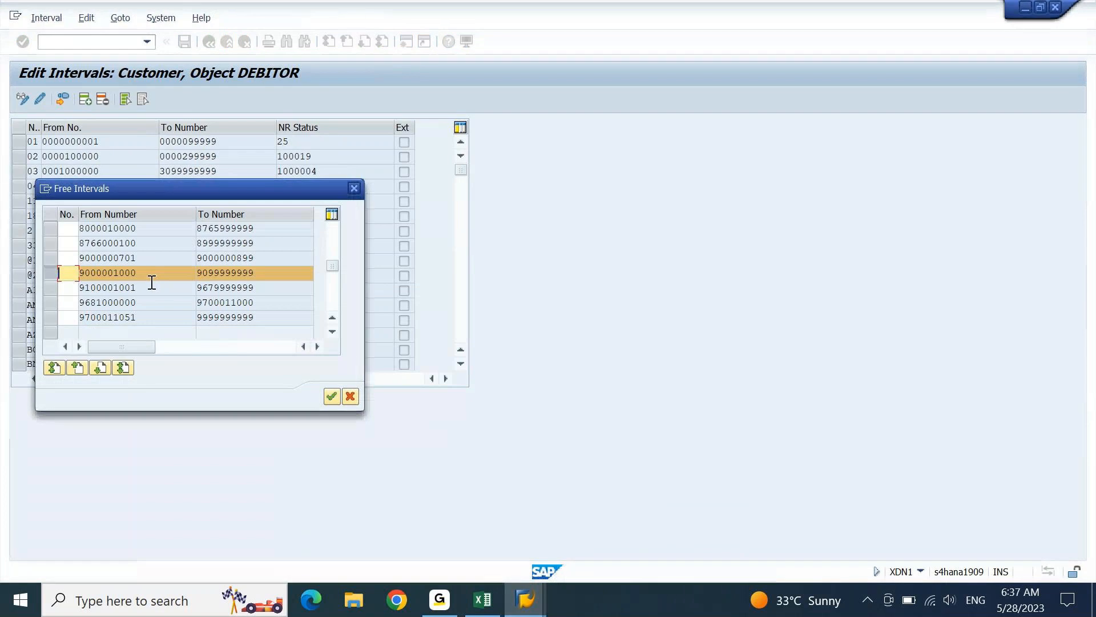
{"action": "type", "text": "cz"}
{"action": "left_click", "coordinate": [332, 396]}
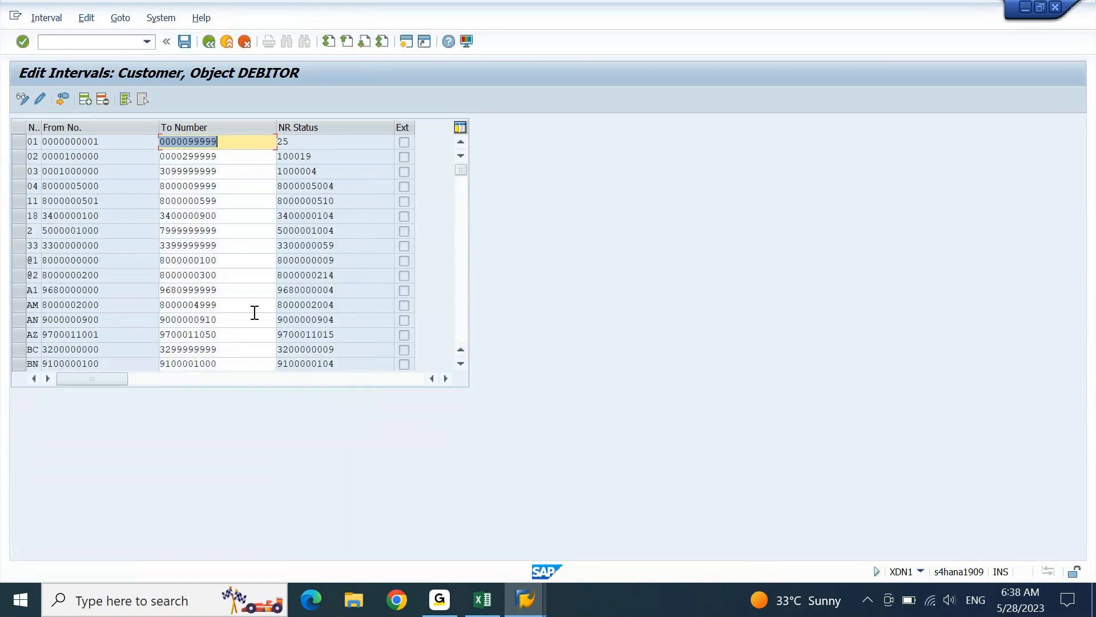
{"action": "left_click", "coordinate": [464, 317]}
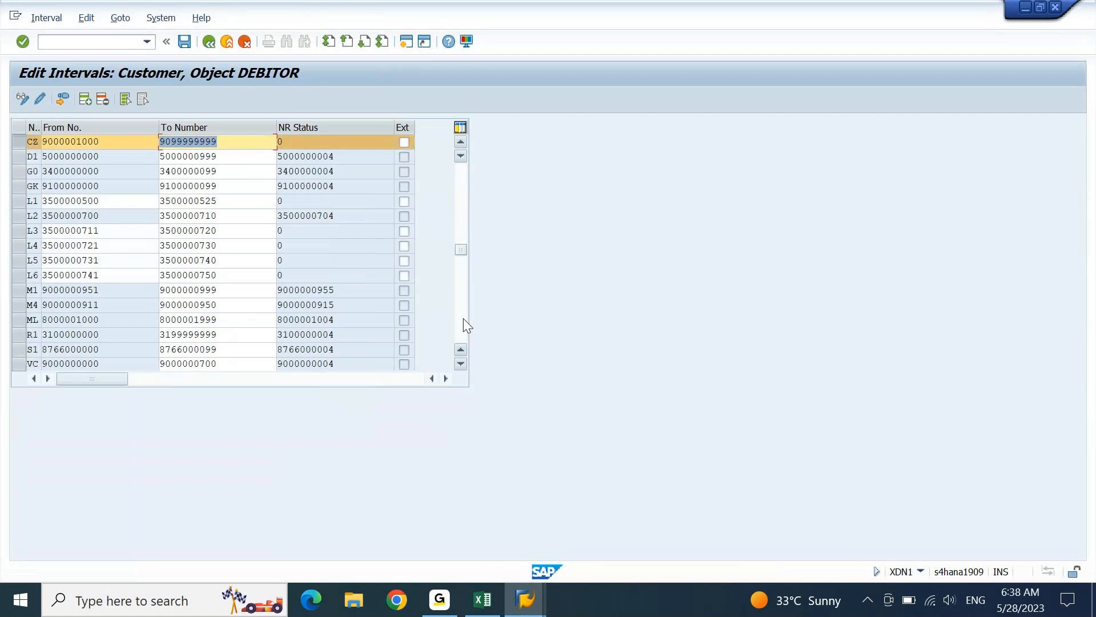
{"action": "key", "text": "shift+Tab"}
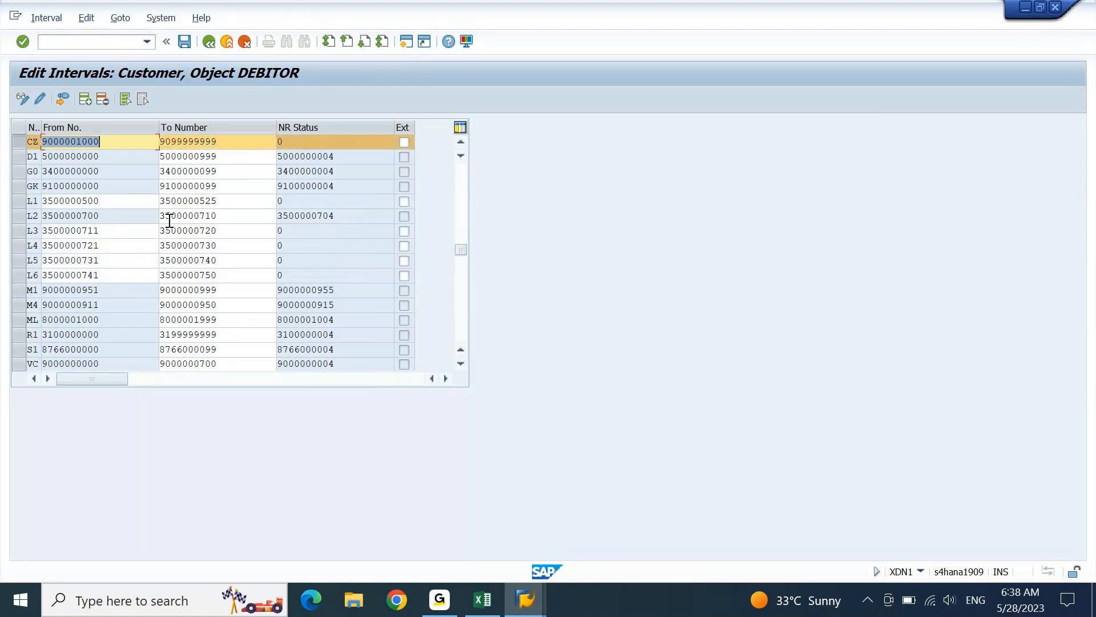
{"action": "key", "text": "ctrl+v"}
{"action": "key", "text": "Tab"}
{"action": "key", "text": "ctrl+v"}
{"action": "key", "text": "shift+Left"}
{"action": "key", "text": "shift+Left"}
{"action": "type", "text": "60"}
{"action": "key", "text": "shift+Home"}
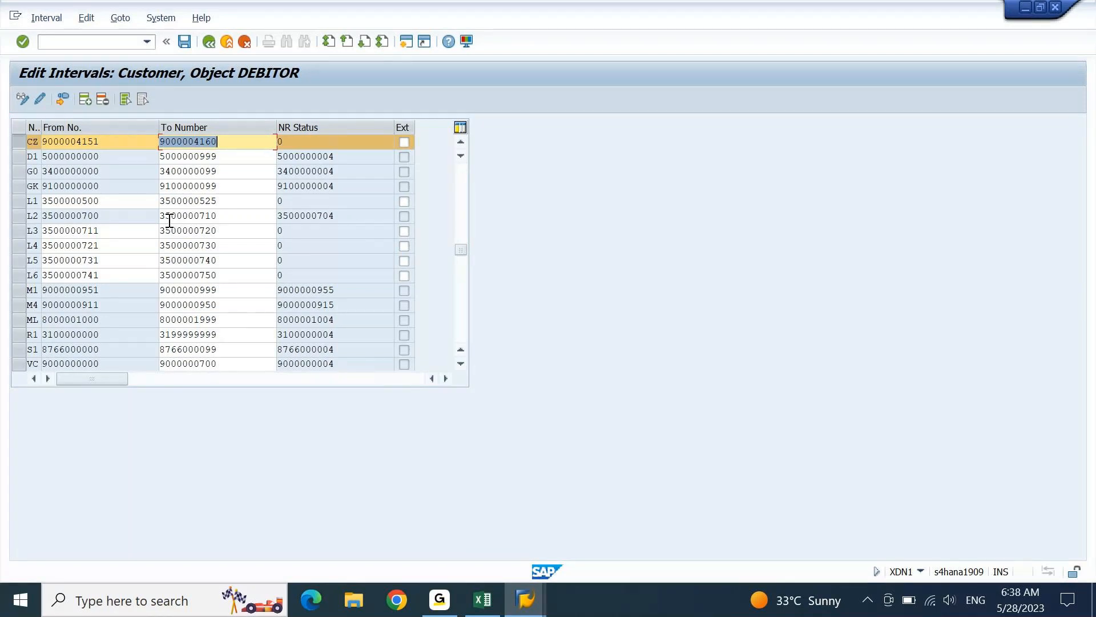
- Make the customer CZ interval external, save it, and return to the main menu with /n
{"action": "left_click", "coordinate": [404, 144]}
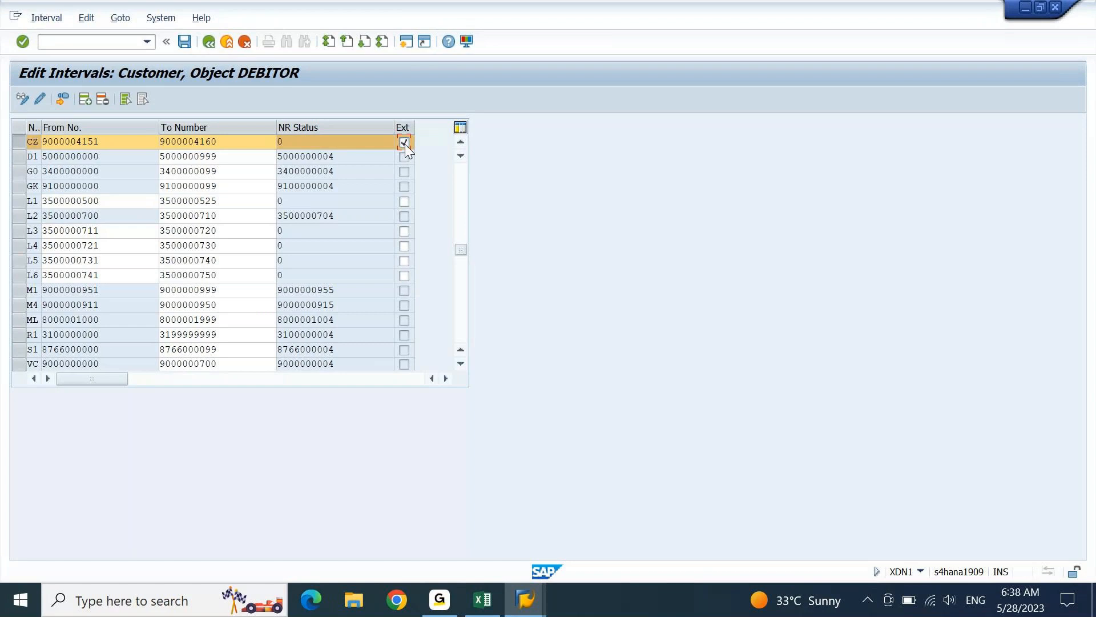
{"action": "left_click", "coordinate": [185, 42]}
{"action": "key", "text": "Return"}
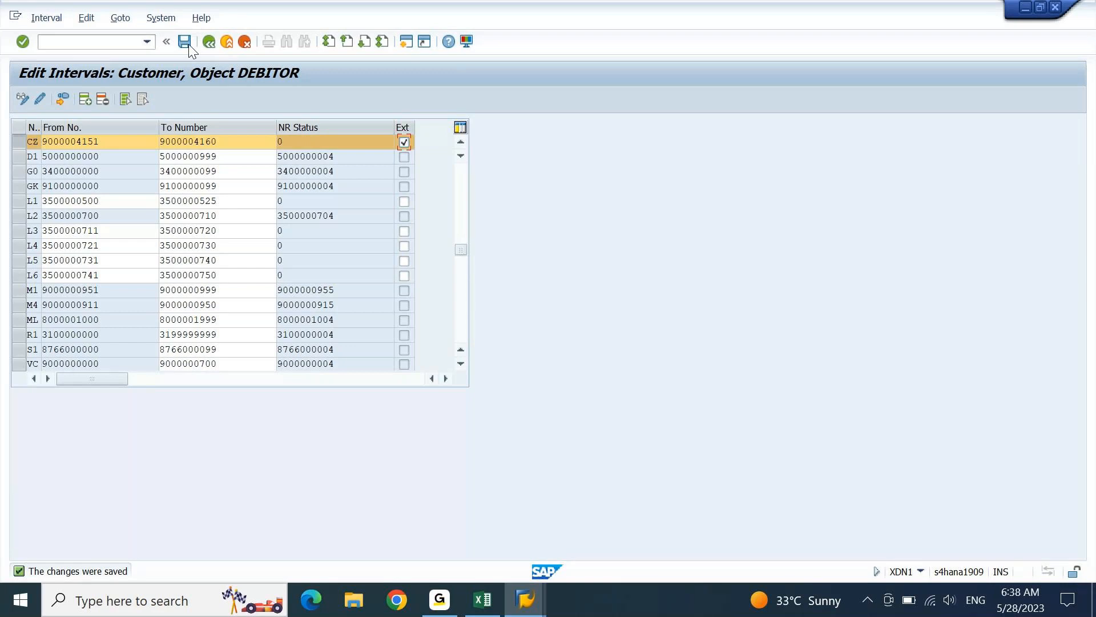
{"action": "left_click", "coordinate": [118, 44]}
{"action": "type", "text": "/n"}
{"action": "key", "text": "Return"}
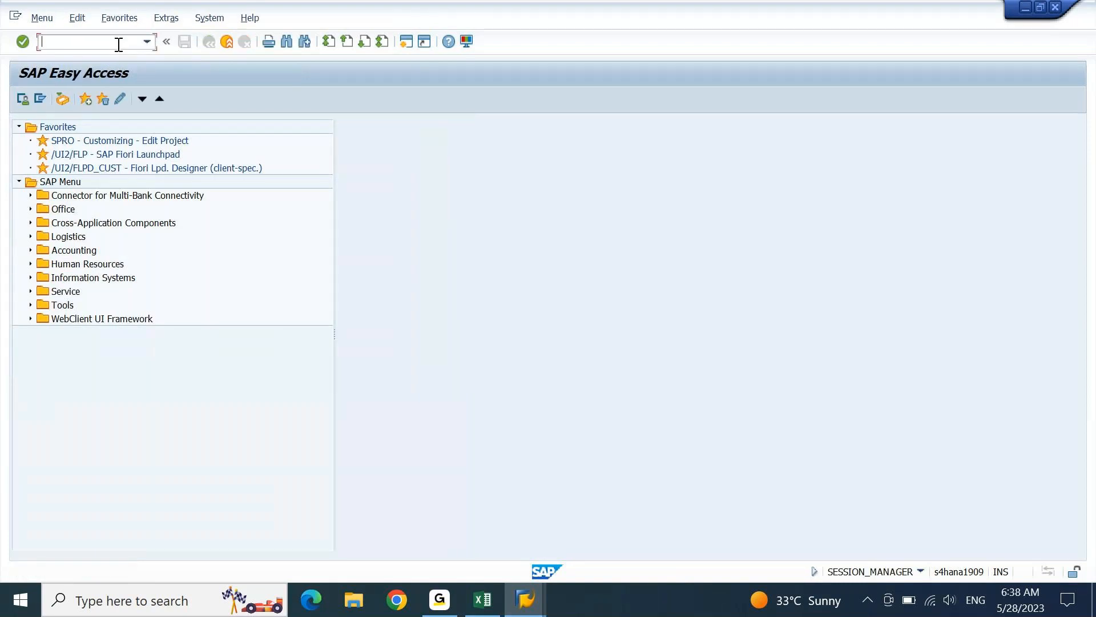
- In OBAR, assign number range CZ to account group TEST and save it to the customizing request
{"action": "type", "text": "obar"}
{"action": "key", "text": "Return"}
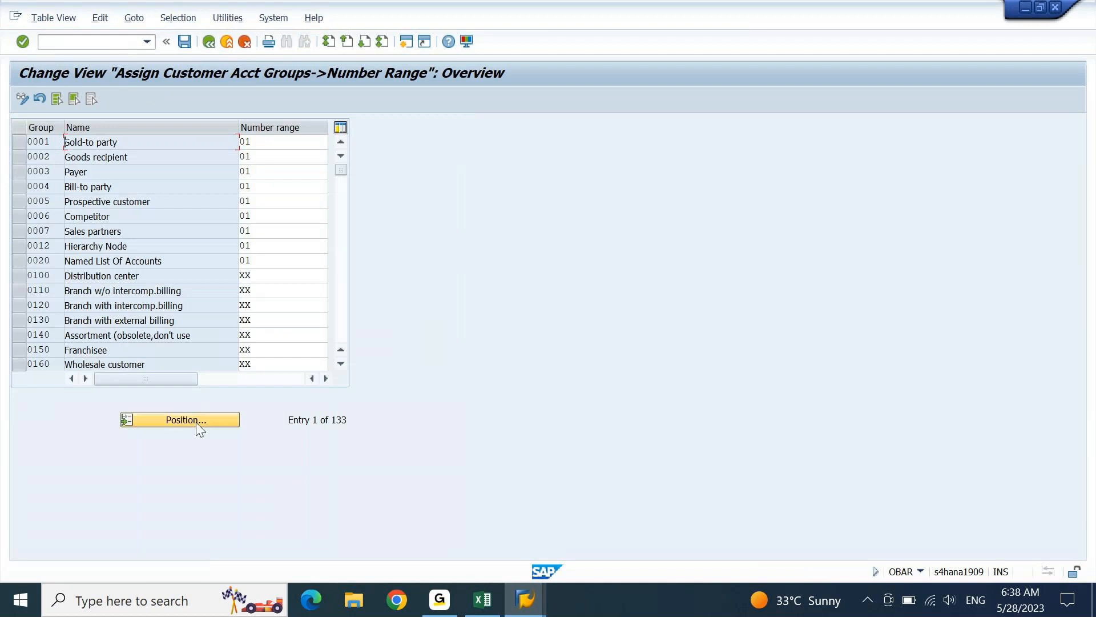
{"action": "left_click", "coordinate": [194, 424]}
{"action": "type", "text": "test"}
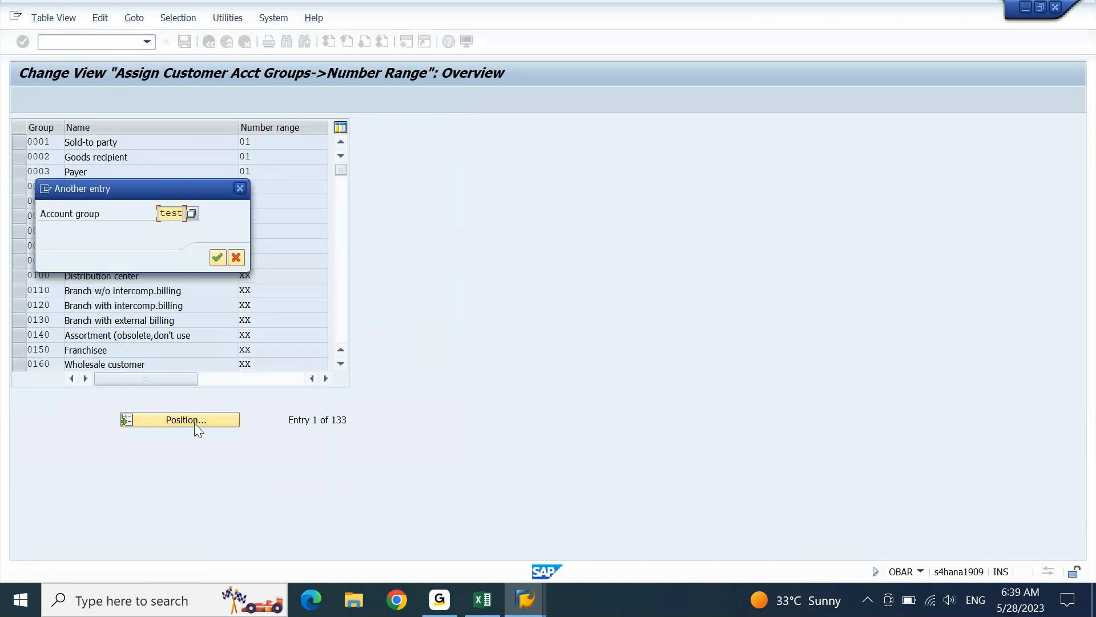
{"action": "key", "text": "Return"}
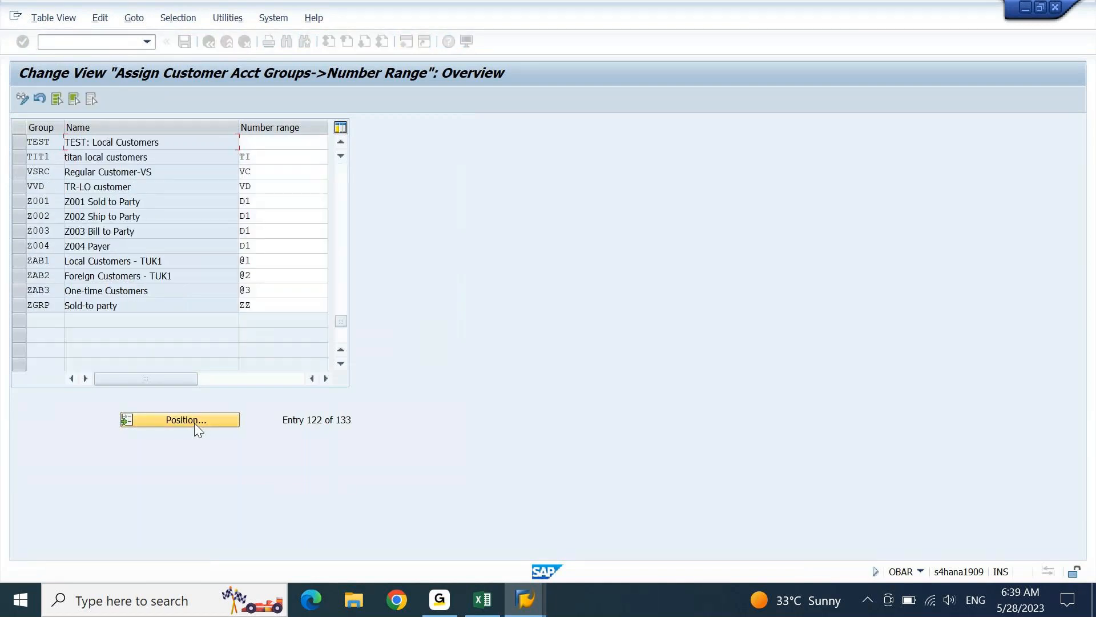
{"action": "key", "text": "Tab"}
{"action": "type", "text": "CZ"}
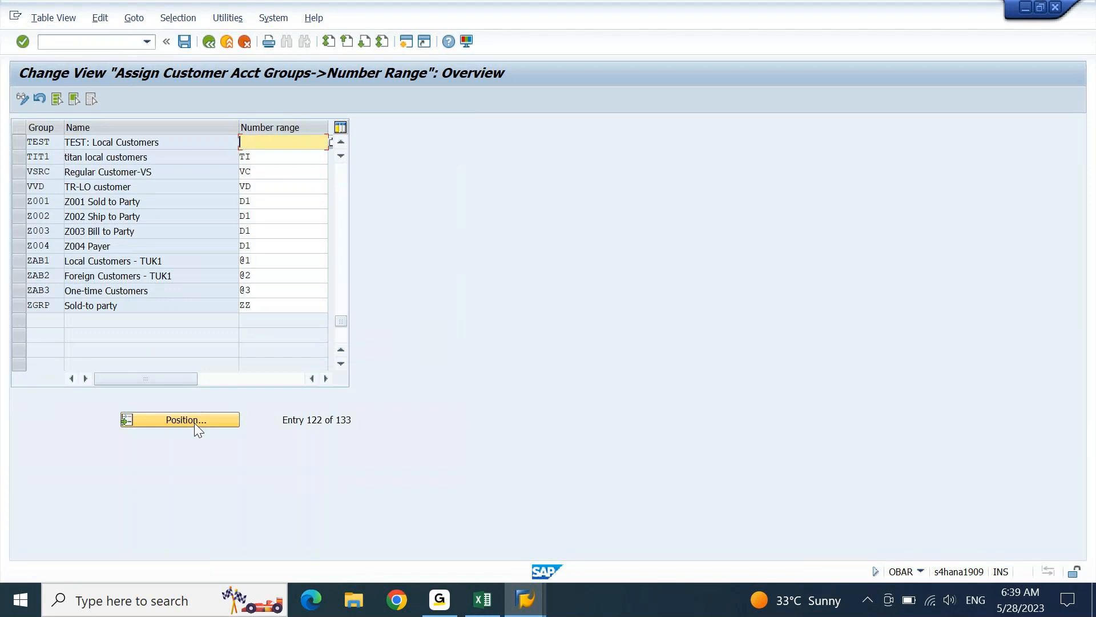
{"action": "key", "text": "Return"}
{"action": "key", "text": "ctrl+s"}
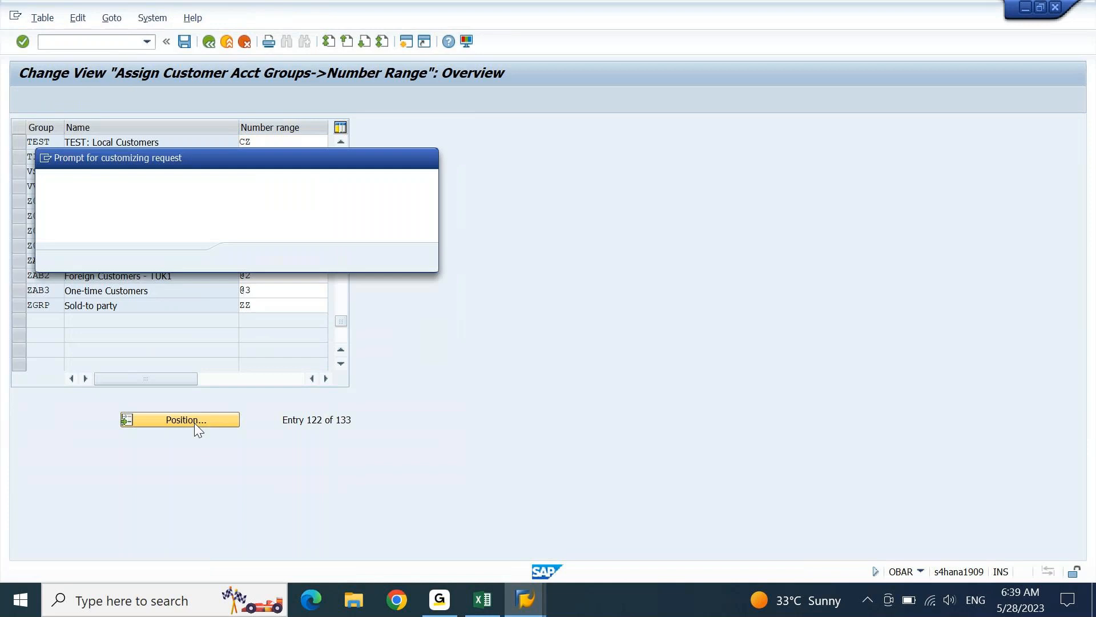
{"action": "key", "text": "Return"}
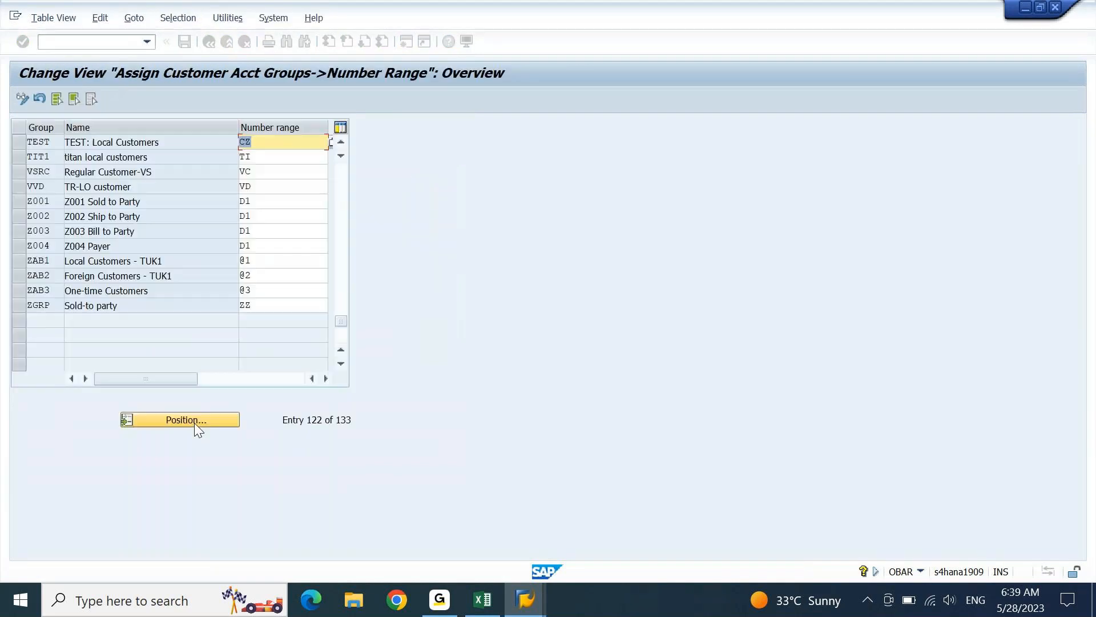
{"action": "left_click", "coordinate": [483, 599]}
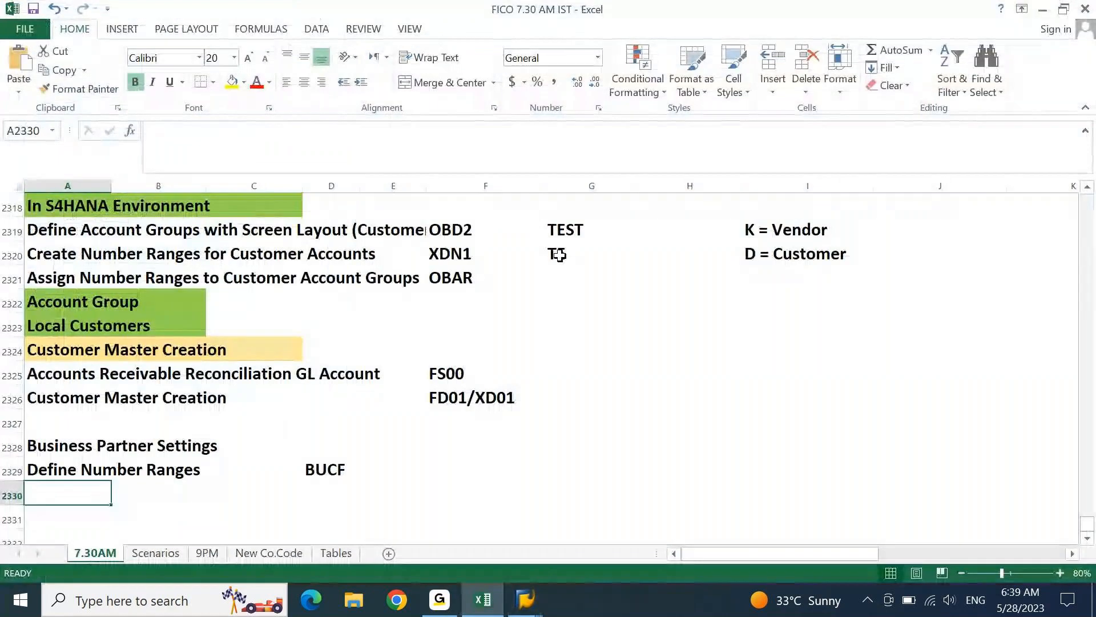
- Note CZ in Excel cell G2320 beside XDN1
{"action": "left_click", "coordinate": [559, 253]}
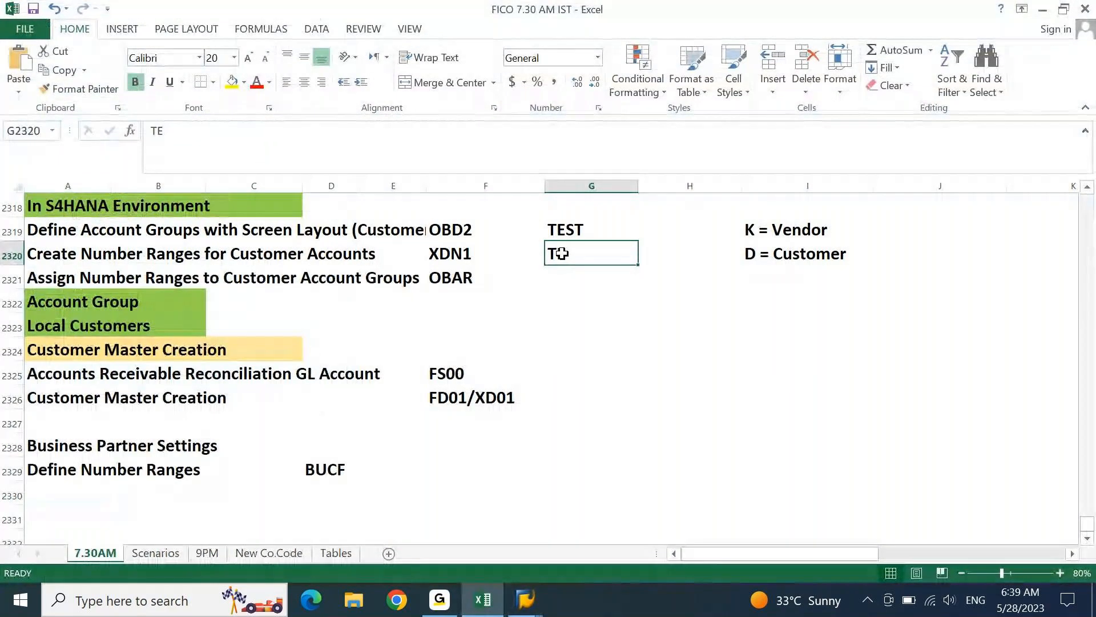
{"action": "type", "text": "CZ"}
{"action": "key", "text": "Return"}
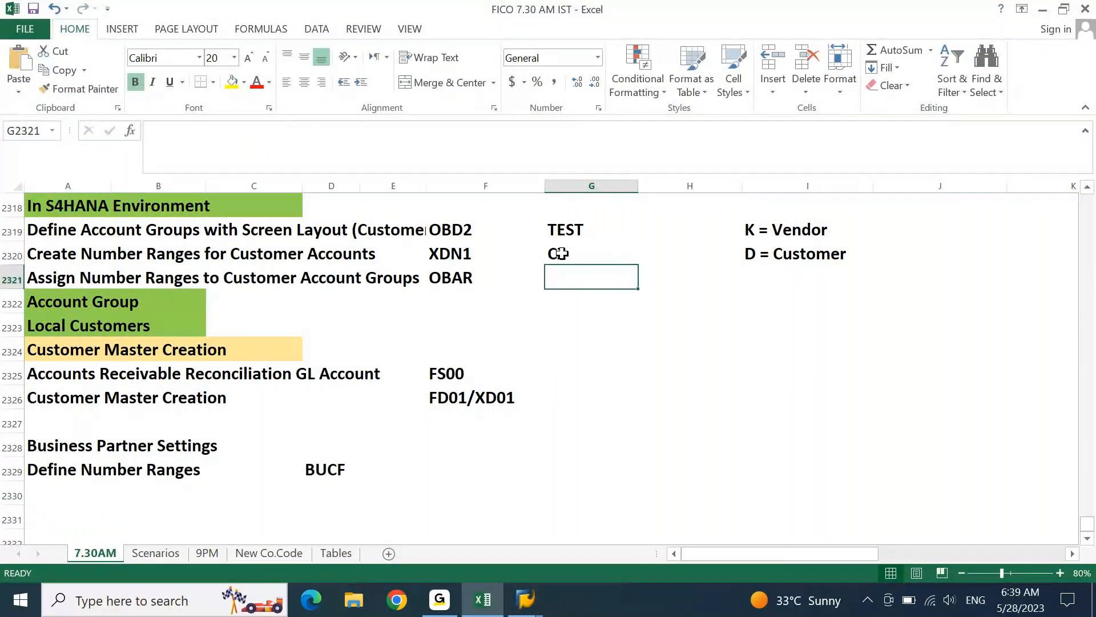
{"action": "left_click", "coordinate": [103, 477]}
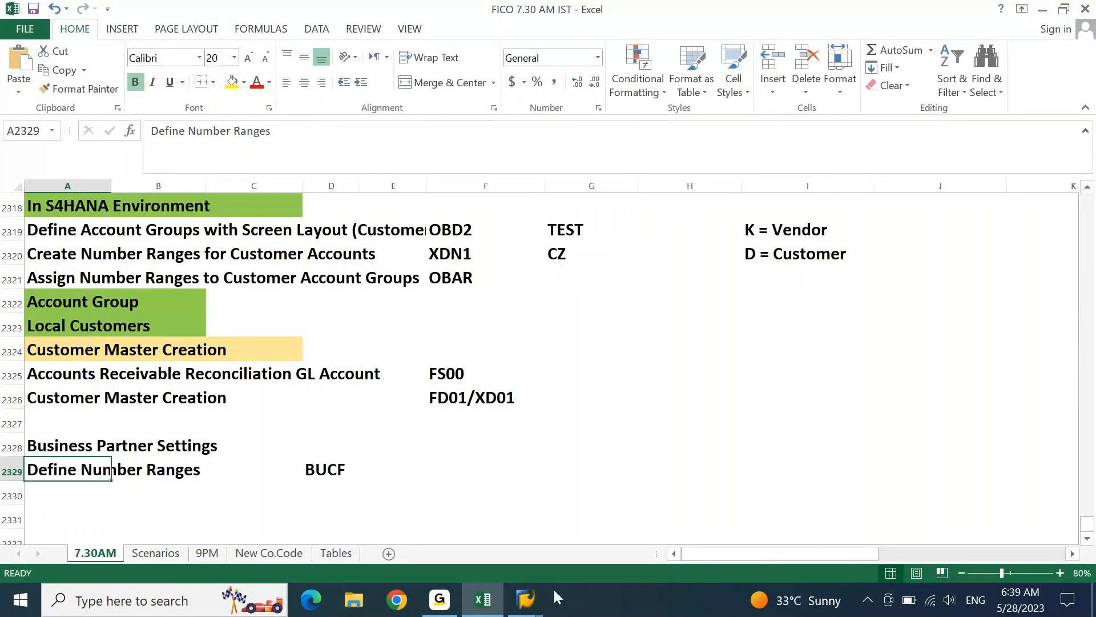
- Close the account group window, back out to the customizing tree and select Define Groupings and Assign Number Ranges
{"action": "left_click", "coordinate": [526, 598]}
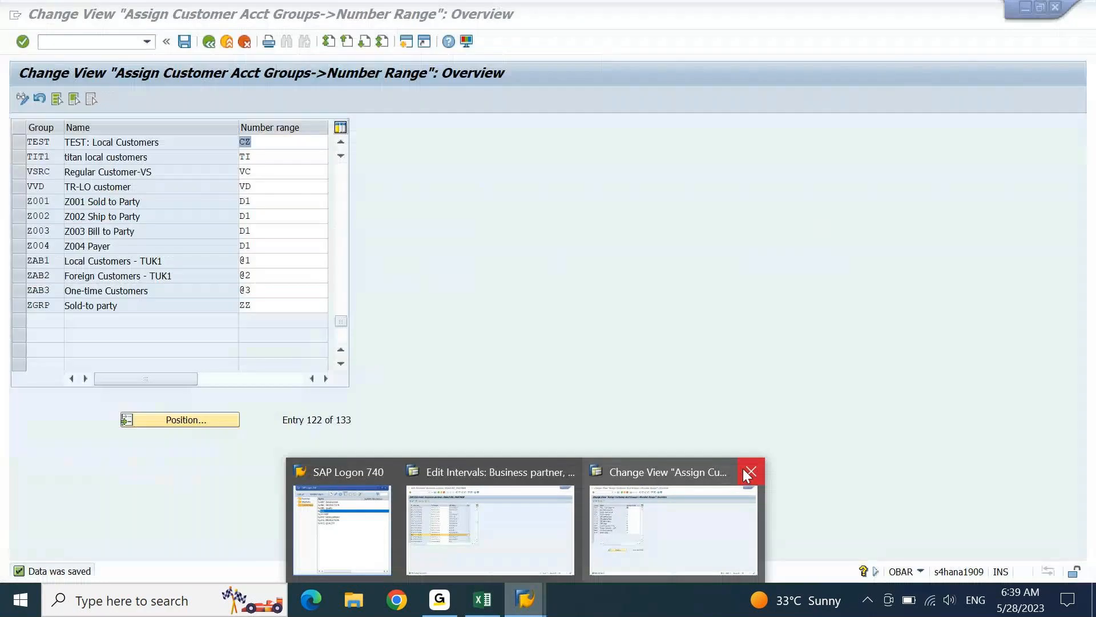
{"action": "left_click", "coordinate": [748, 474]}
{"action": "left_click", "coordinate": [537, 514]}
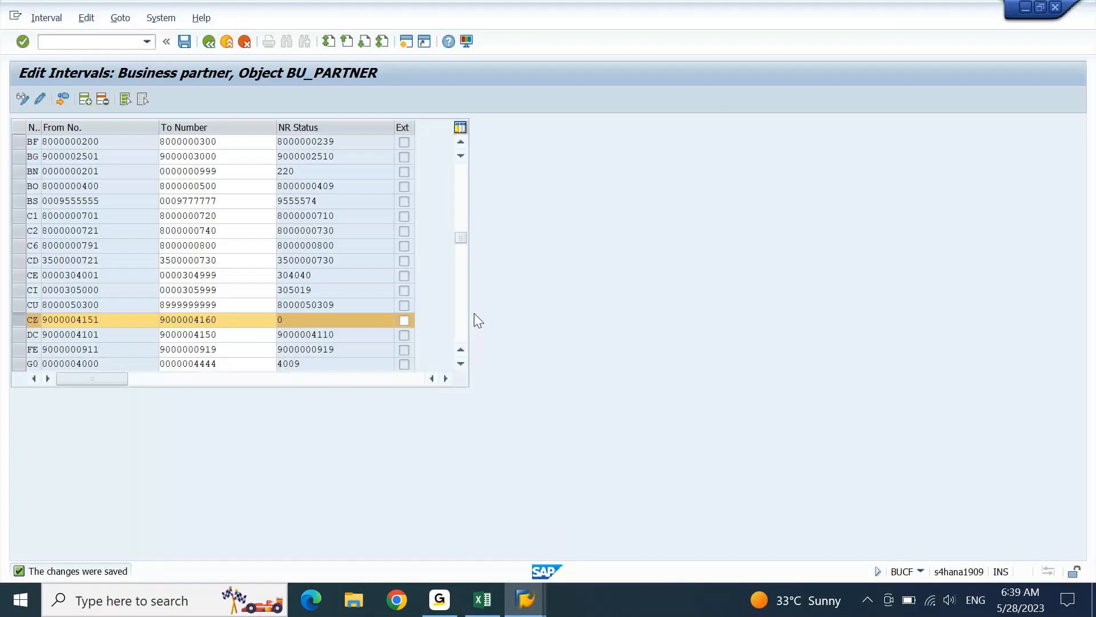
{"action": "left_click", "coordinate": [209, 41]}
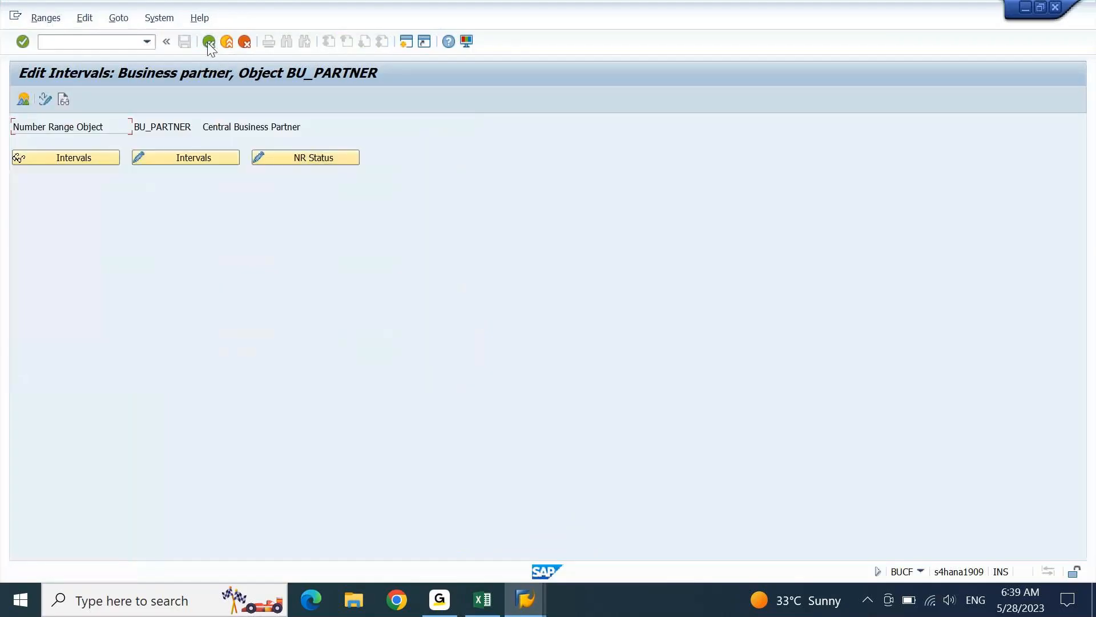
{"action": "left_click", "coordinate": [208, 41]}
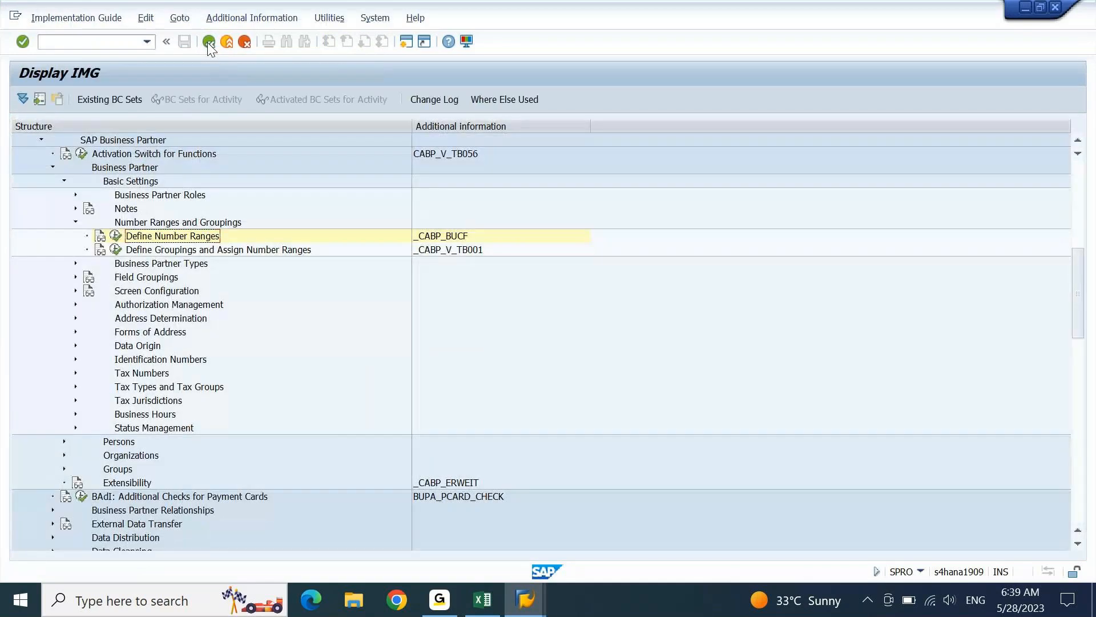
{"action": "left_click", "coordinate": [182, 251]}
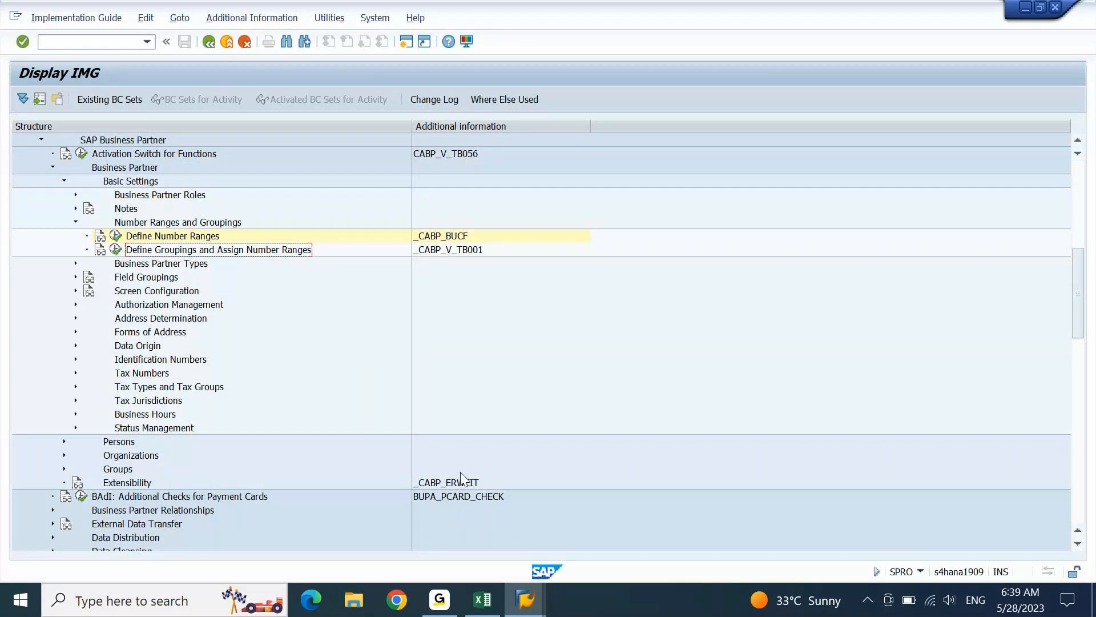
- Paste 'Define Groupings and Assign Number Ranges' into A2330, then open the BP groupings activity
{"action": "left_click", "coordinate": [496, 610]}
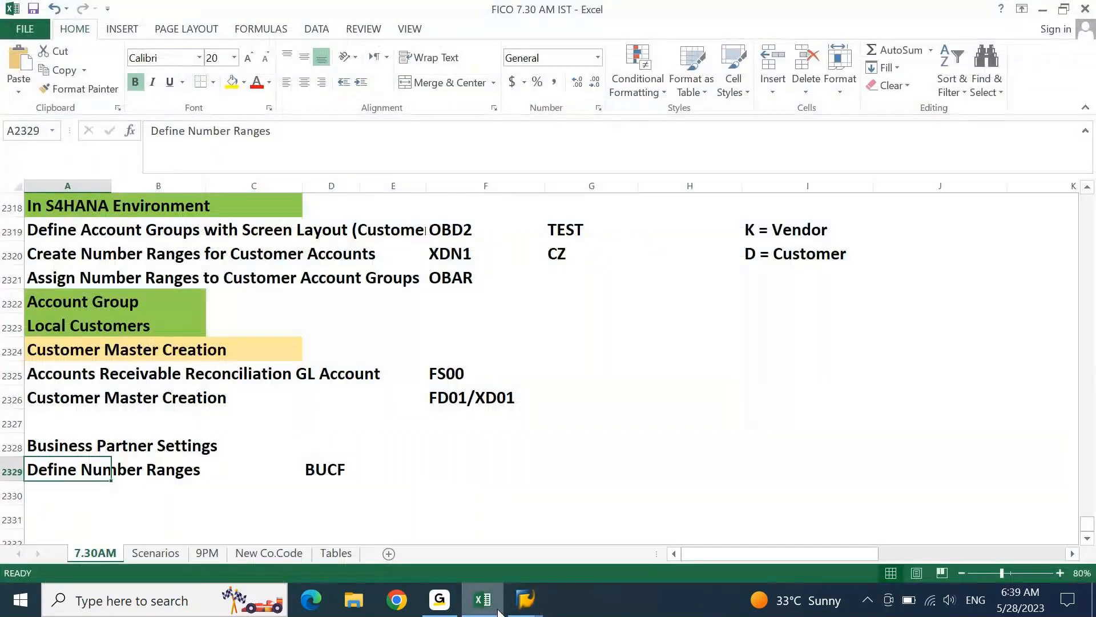
{"action": "key", "text": "Down"}
{"action": "type", "text": "Define Groupings and Assign Number Ranges"}
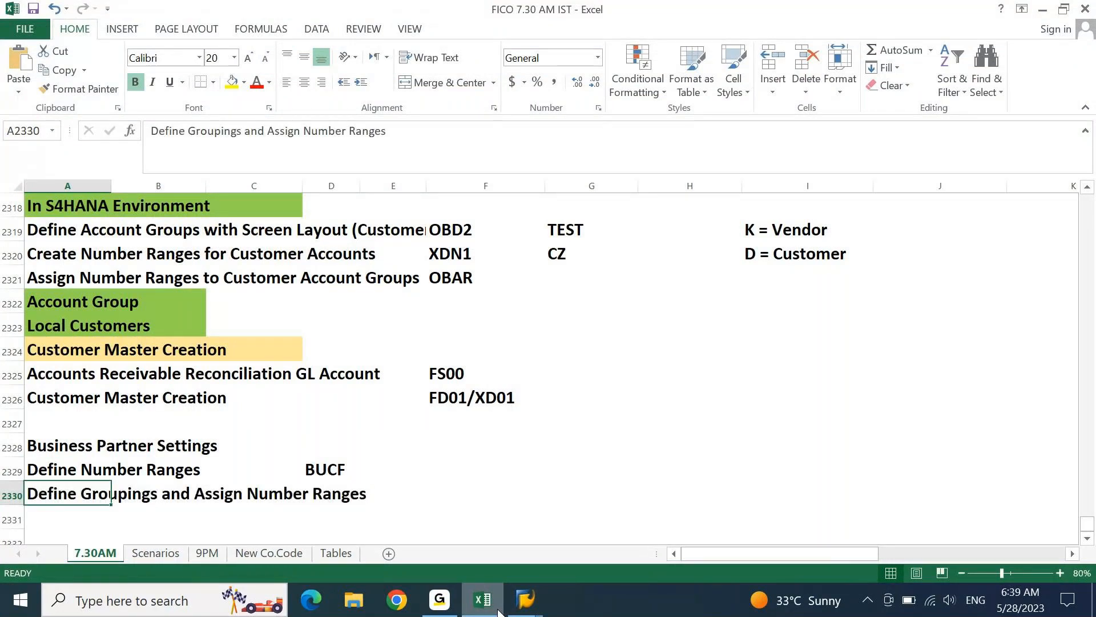
{"action": "left_click", "coordinate": [498, 611]}
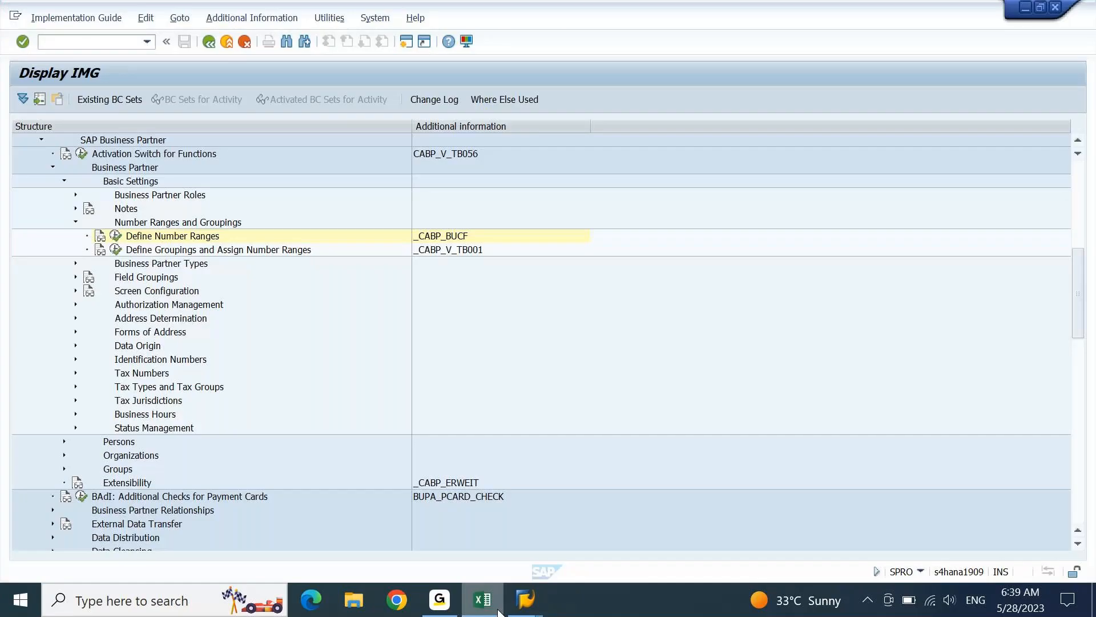
{"action": "left_click", "coordinate": [117, 247]}
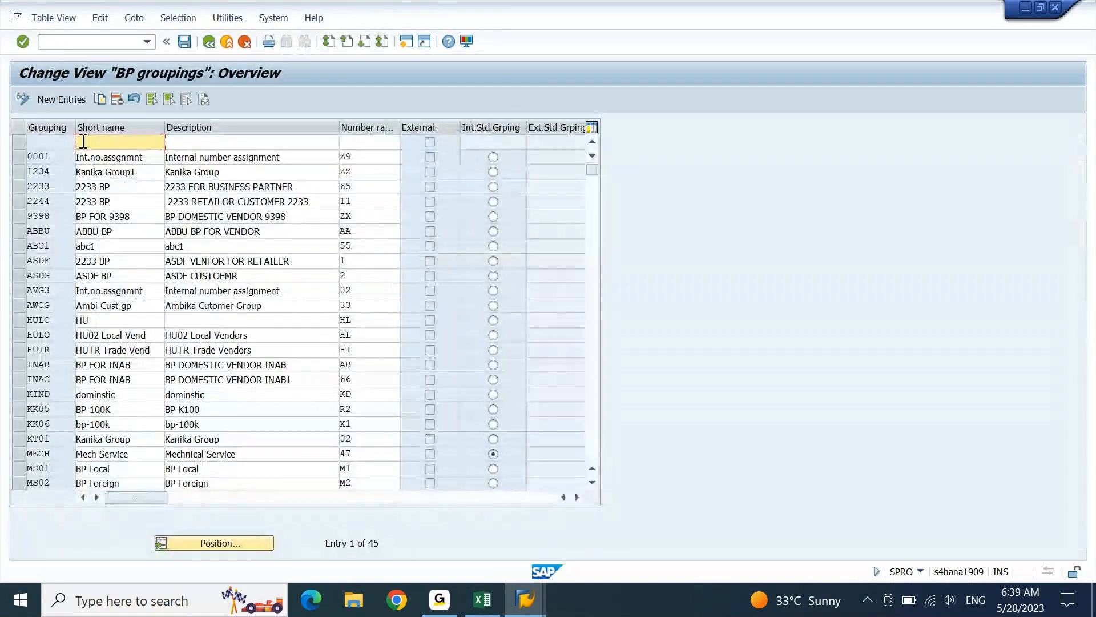
- Add a new BP grouping, settling on key TESS after trying TEST and TES1
{"action": "left_click", "coordinate": [75, 98]}
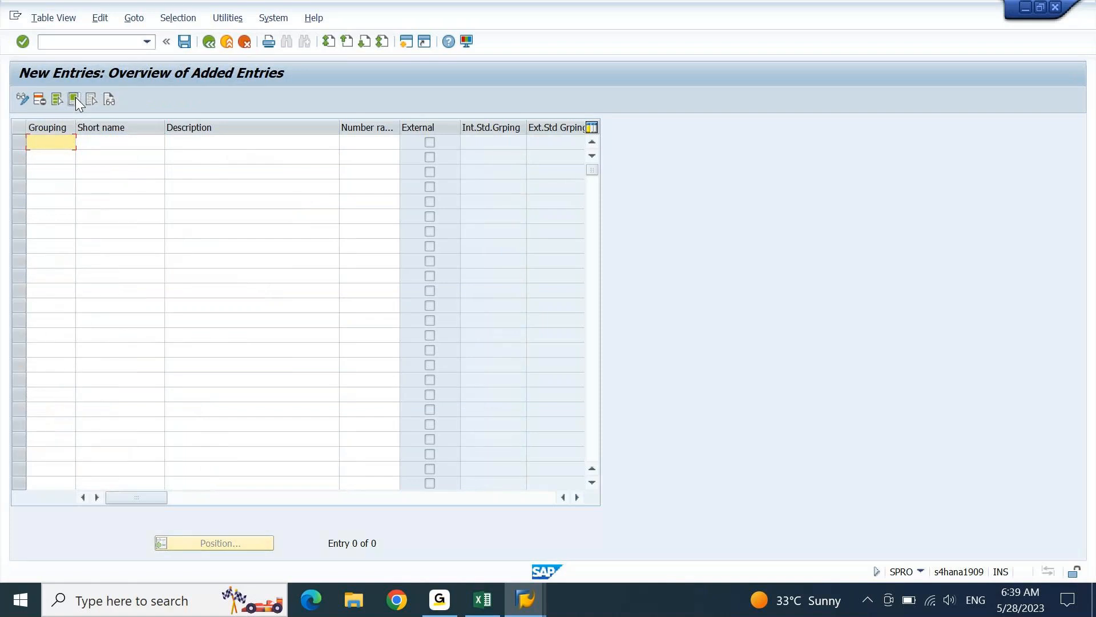
{"action": "type", "text": "test"}
{"action": "key", "text": "Return"}
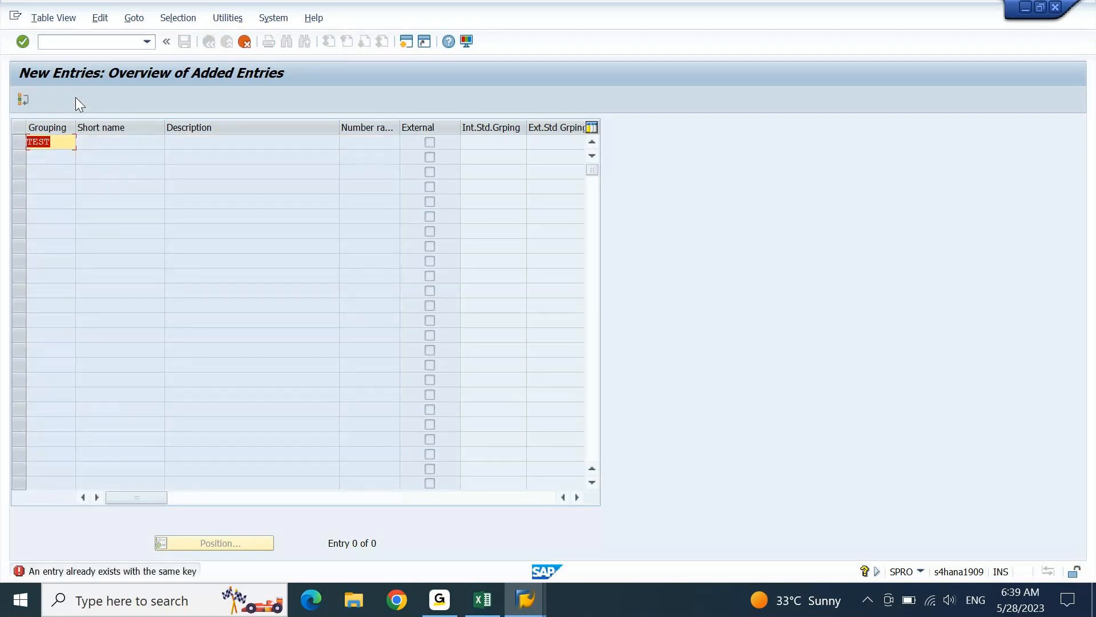
{"action": "key", "text": "End"}
{"action": "key", "text": "BackSpace"}
{"action": "type", "text": "1"}
{"action": "key", "text": "Return"}
{"action": "key", "text": "End"}
{"action": "key", "text": "shift+Left"}
{"action": "type", "text": "s"}
{"action": "key", "text": "Return"}
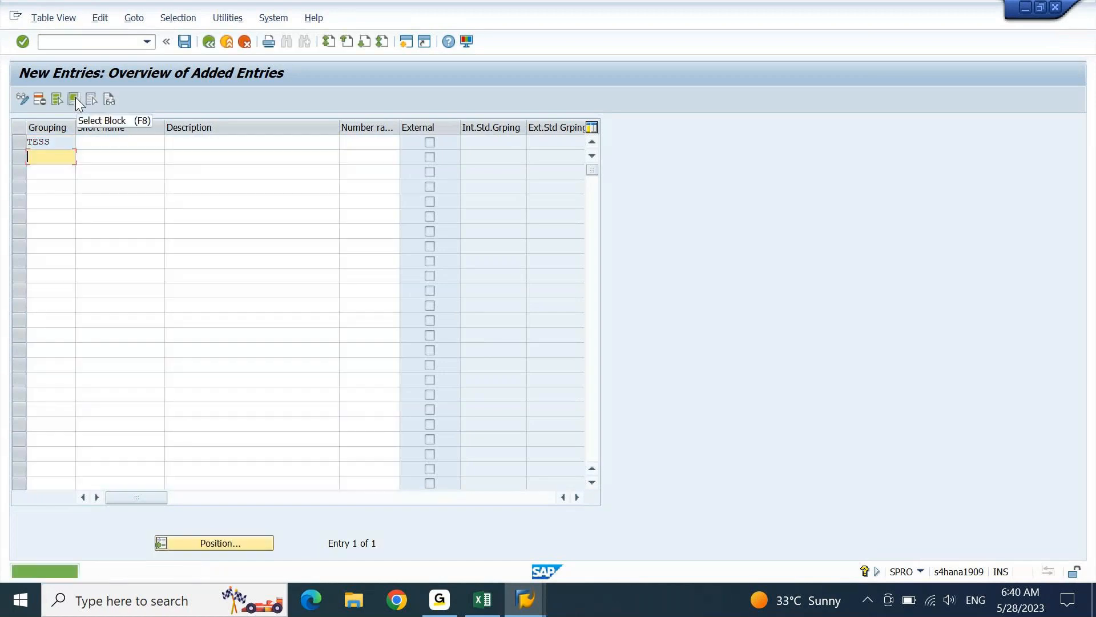
- Give TESS short name 'TEST LOC custom', description 'TEST LOC customer' and number range CZ
{"action": "left_click", "coordinate": [98, 144]}
{"action": "type", "text": "TEST"}
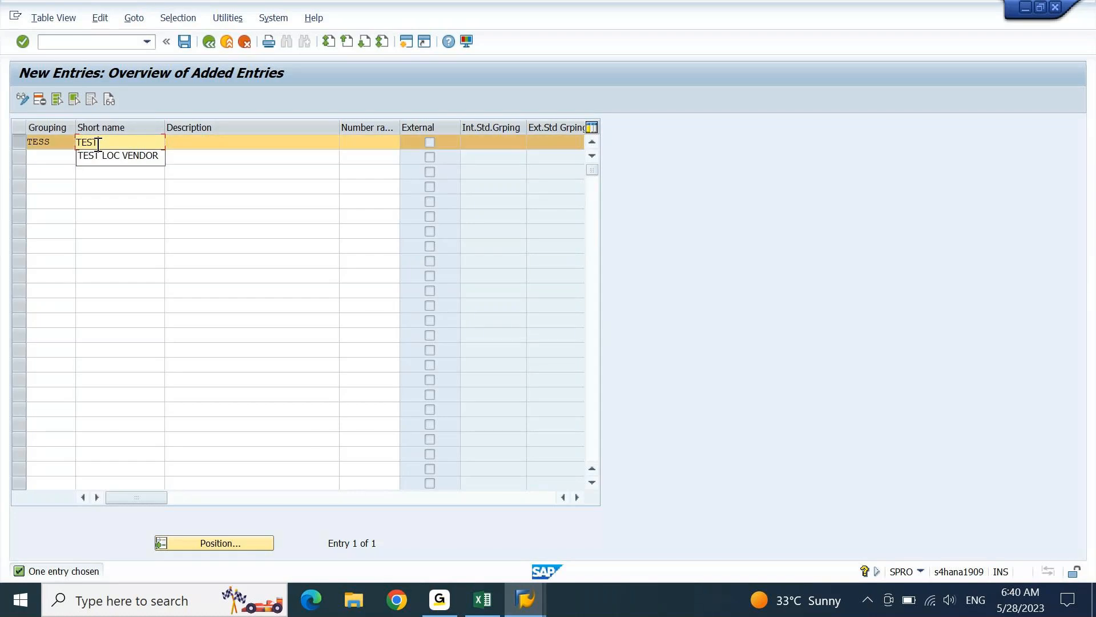
{"action": "type", "text": " LOCCUs"}
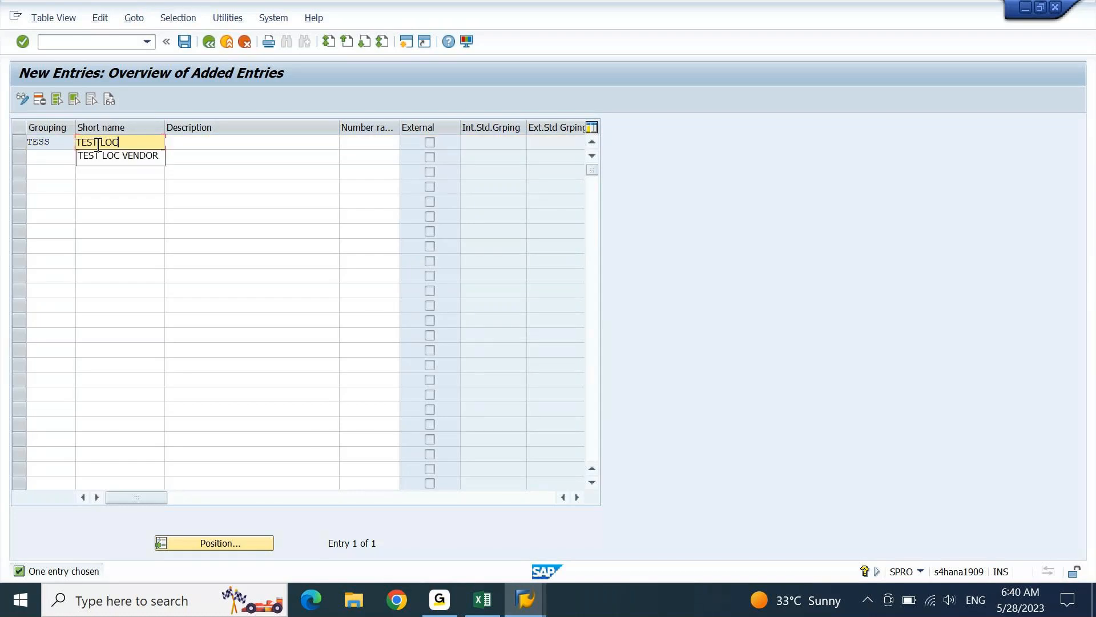
{"action": "key", "text": "BackSpace"}
{"action": "key", "text": "BackSpace"}
{"action": "key", "text": "BackSpace"}
{"action": "type", "text": "custom"}
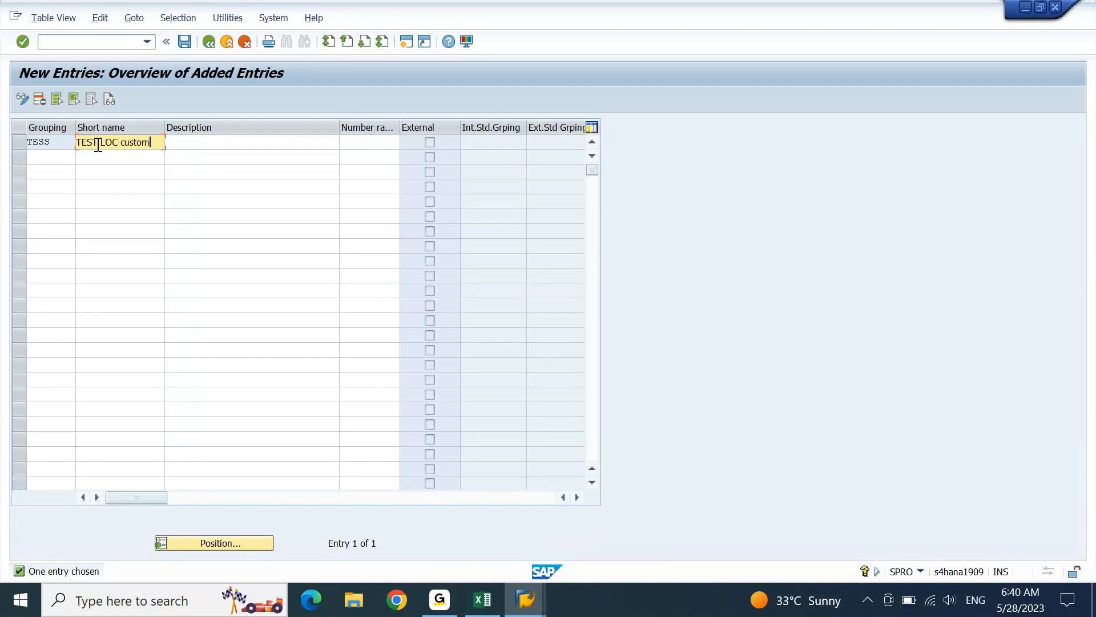
{"action": "key", "text": "ctrl+a"}
{"action": "key", "text": "ctrl+c"}
{"action": "key", "text": "Tab"}
{"action": "key", "text": "ctrl+v"}
{"action": "type", "text": "er"}
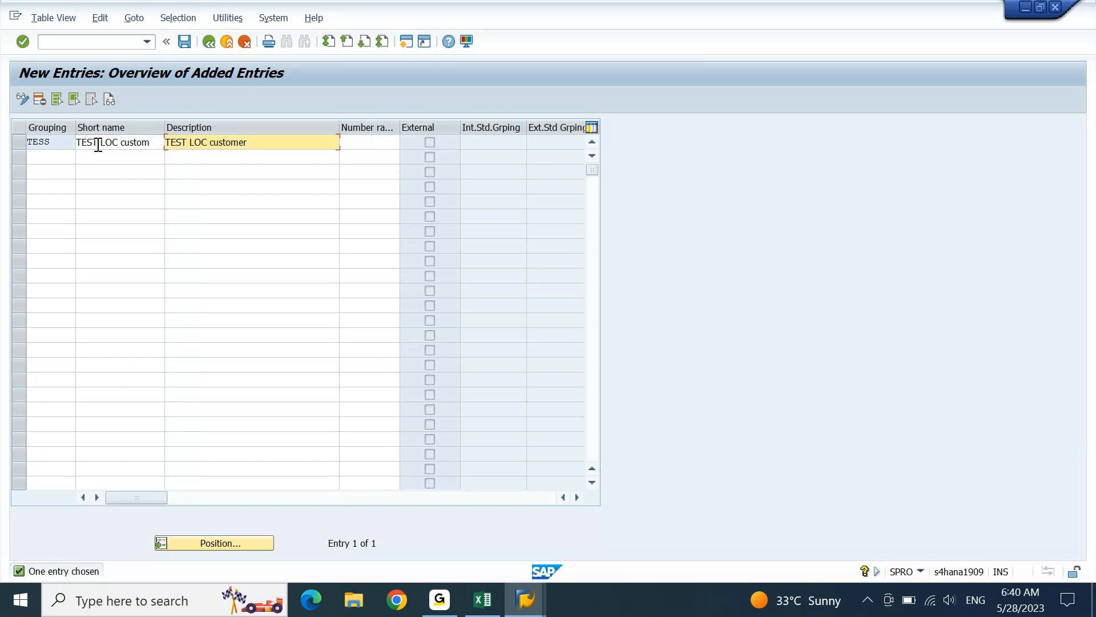
{"action": "key", "text": "Tab"}
{"action": "type", "text": "cz"}
{"action": "key", "text": "Return"}
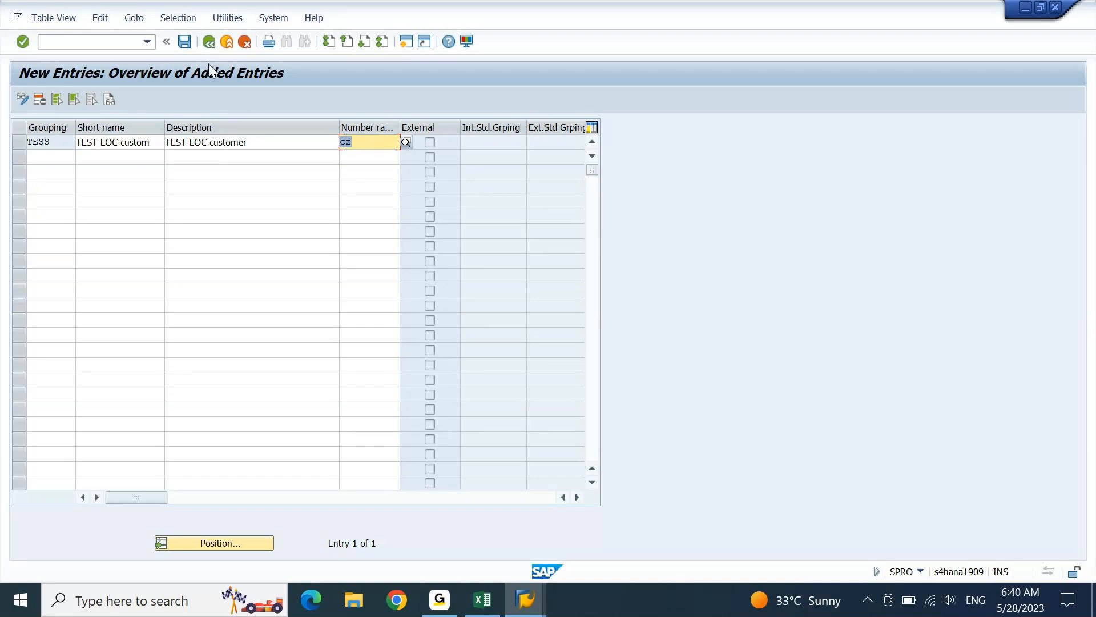
- Save the TESS grouping to the customizing request and return to the groupings list
{"action": "left_click", "coordinate": [186, 46]}
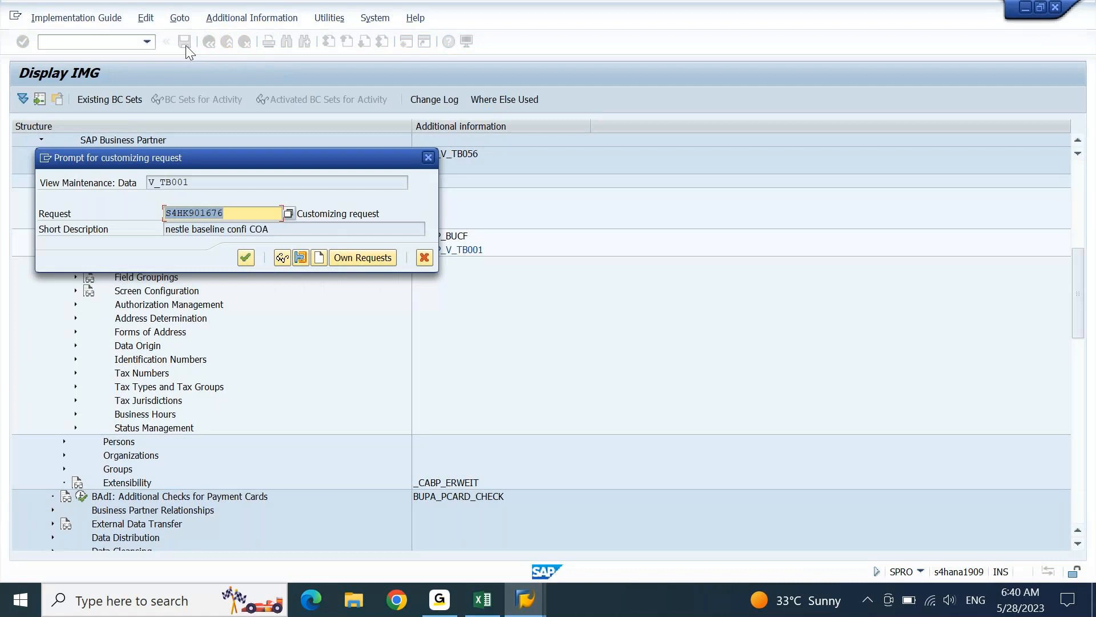
{"action": "key", "text": "Return"}
{"action": "key", "text": "F3"}
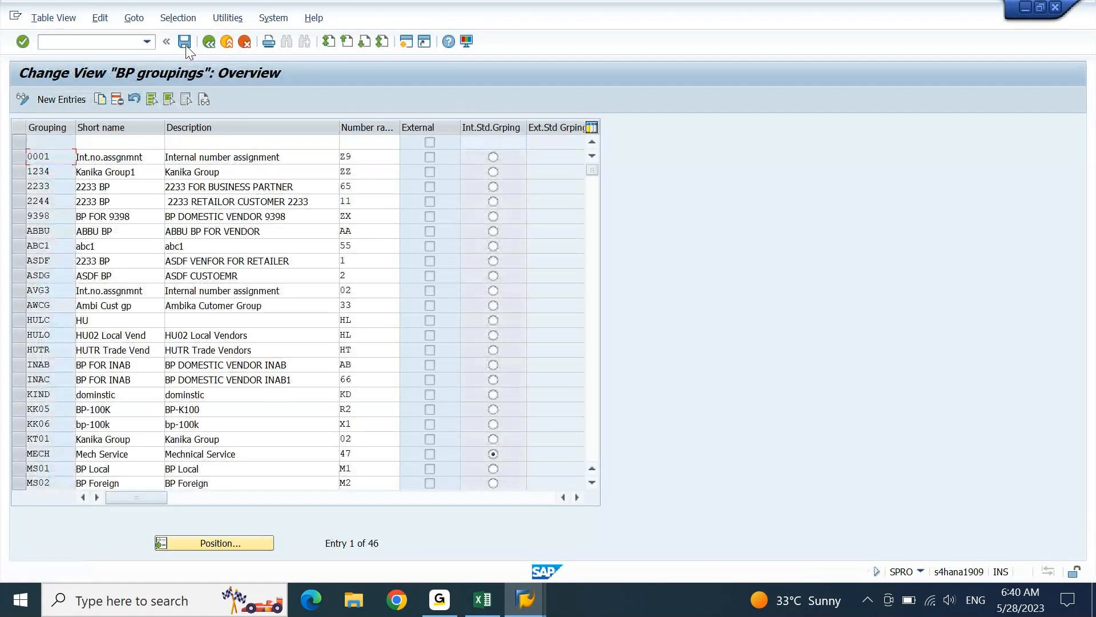
- Return to the IMG tree and collapse the SAP Business Partner branch
{"action": "key", "text": "F3"}
{"action": "key", "text": "Up"}
{"action": "key", "text": "Up"}
{"action": "key", "text": "Up"}
{"action": "key", "text": "Up"}
{"action": "key", "text": "Up"}
{"action": "key", "text": "Up"}
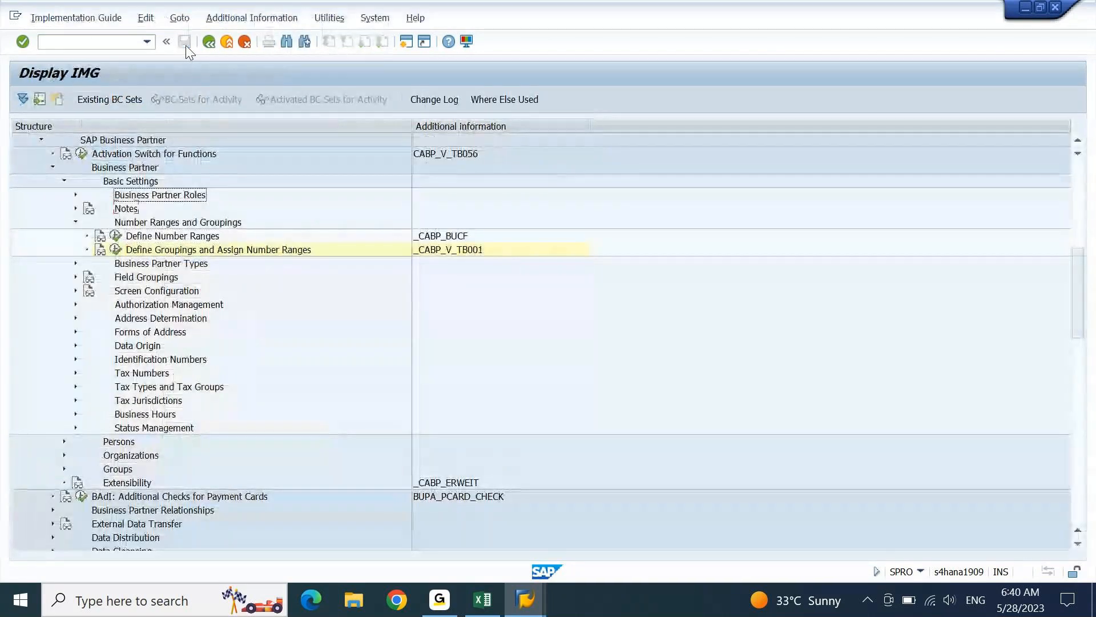
{"action": "key", "text": "Left"}
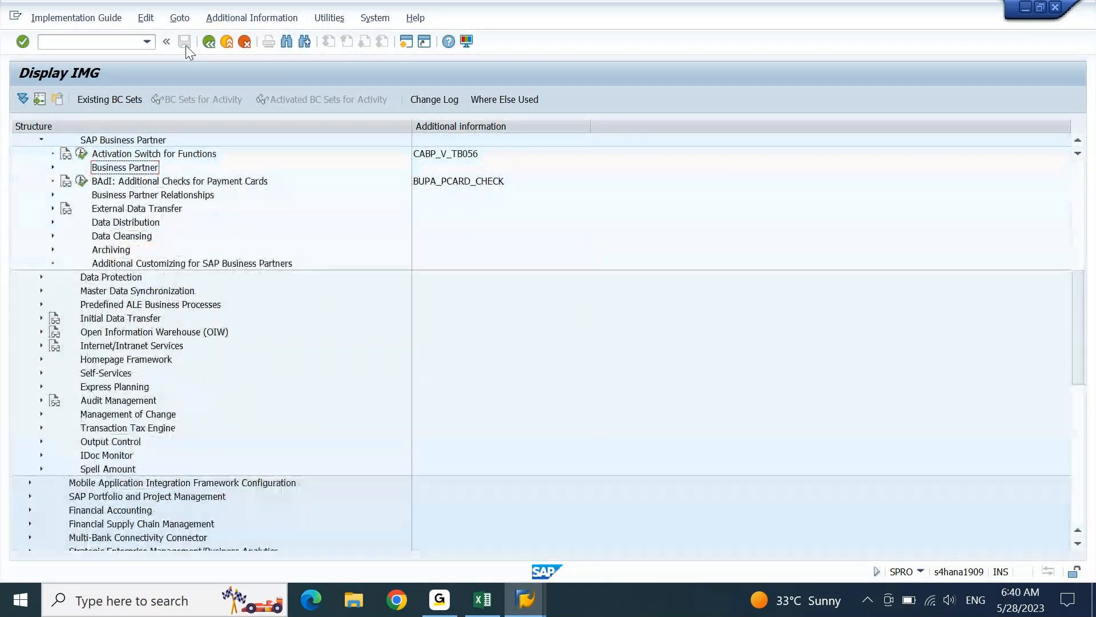
{"action": "key", "text": "Up"}
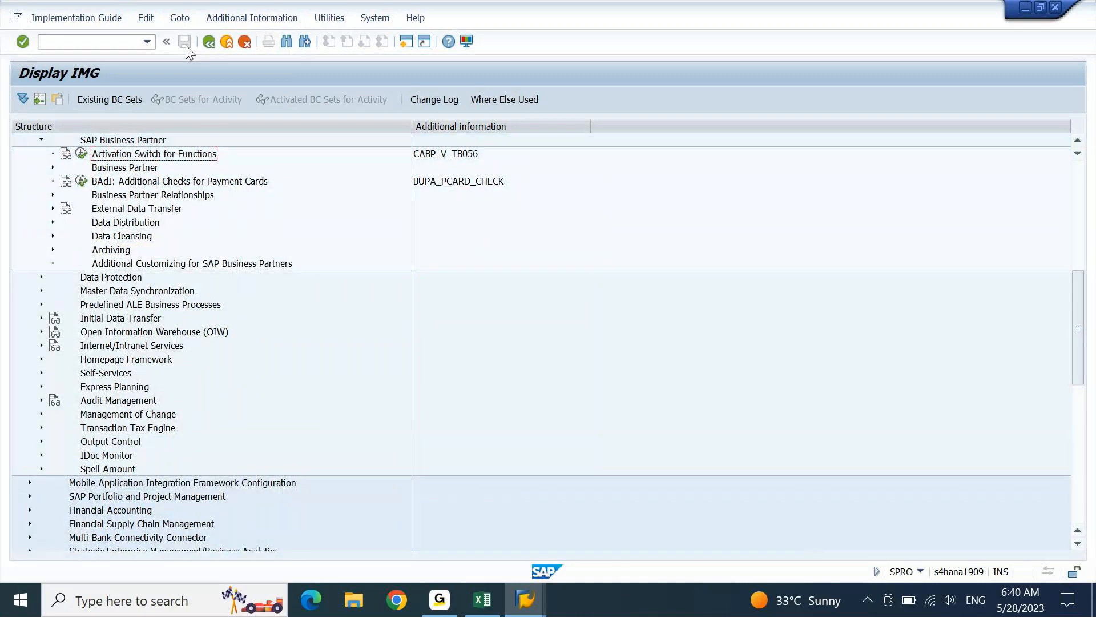
{"action": "key", "text": "Left"}
{"action": "key", "text": "Left"}
{"action": "key", "text": "Down"}
{"action": "key", "text": "Down"}
{"action": "key", "text": "Down"}
{"action": "key", "text": "Down"}
{"action": "key", "text": "Down"}
{"action": "key", "text": "Down"}
{"action": "key", "text": "Down"}
{"action": "key", "text": "Down"}
{"action": "key", "text": "Down"}
{"action": "key", "text": "Down"}
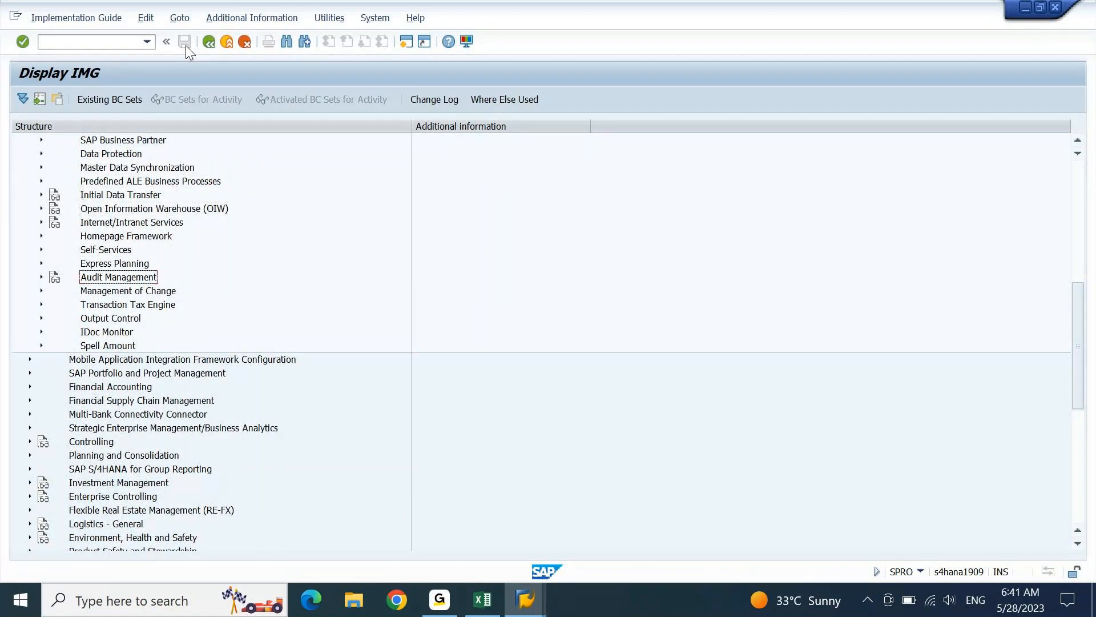
{"action": "key", "text": "Up"}
{"action": "key", "text": "Up"}
{"action": "key", "text": "Up"}
{"action": "key", "text": "Up"}
{"action": "key", "text": "Up"}
{"action": "key", "text": "Up"}
{"action": "key", "text": "Up"}
{"action": "key", "text": "Up"}
- Expand Master Data Synchronization down to Customer Integration's Assign Keys, reaching Define Number Assignment for Direction BP to Customer
{"action": "key", "text": "Right"}
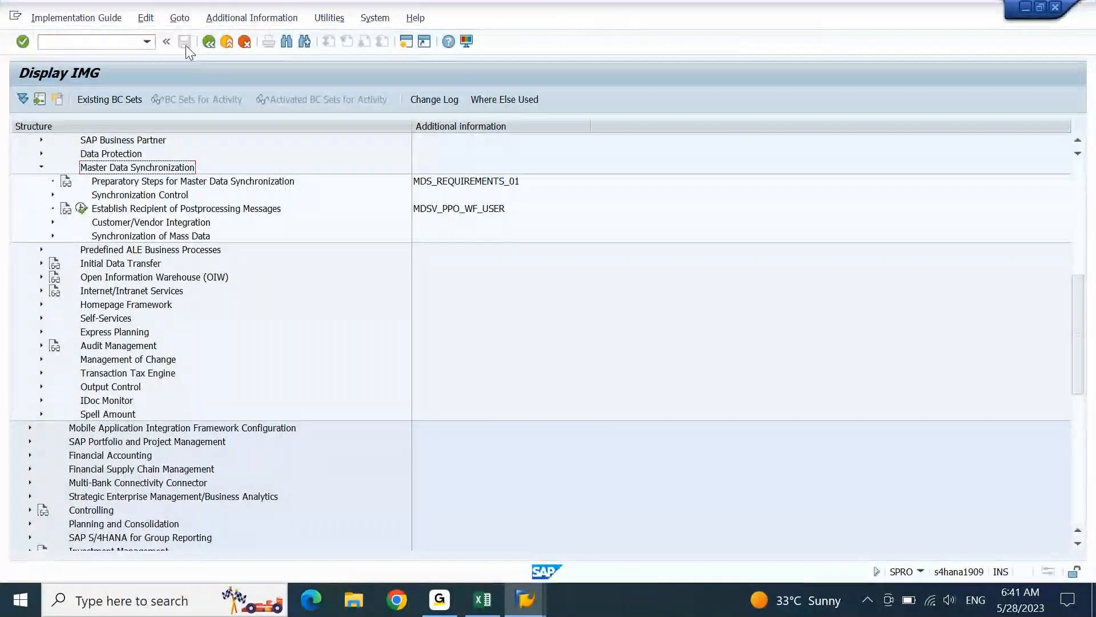
{"action": "key", "text": "Down"}
{"action": "key", "text": "Down"}
{"action": "key", "text": "Down"}
{"action": "key", "text": "Down"}
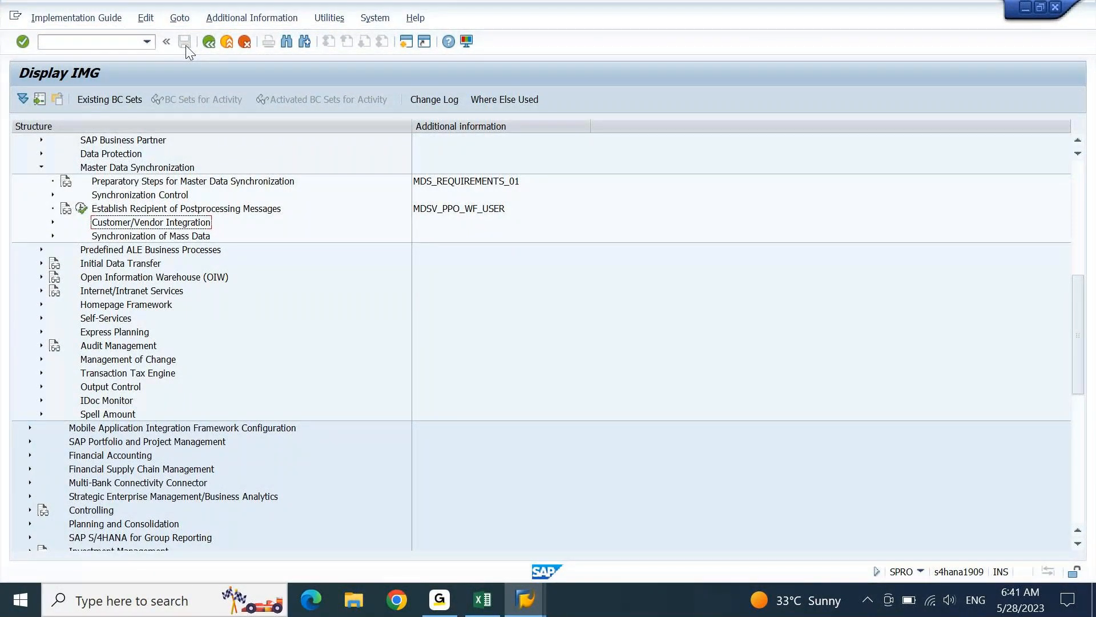
{"action": "key", "text": "Right"}
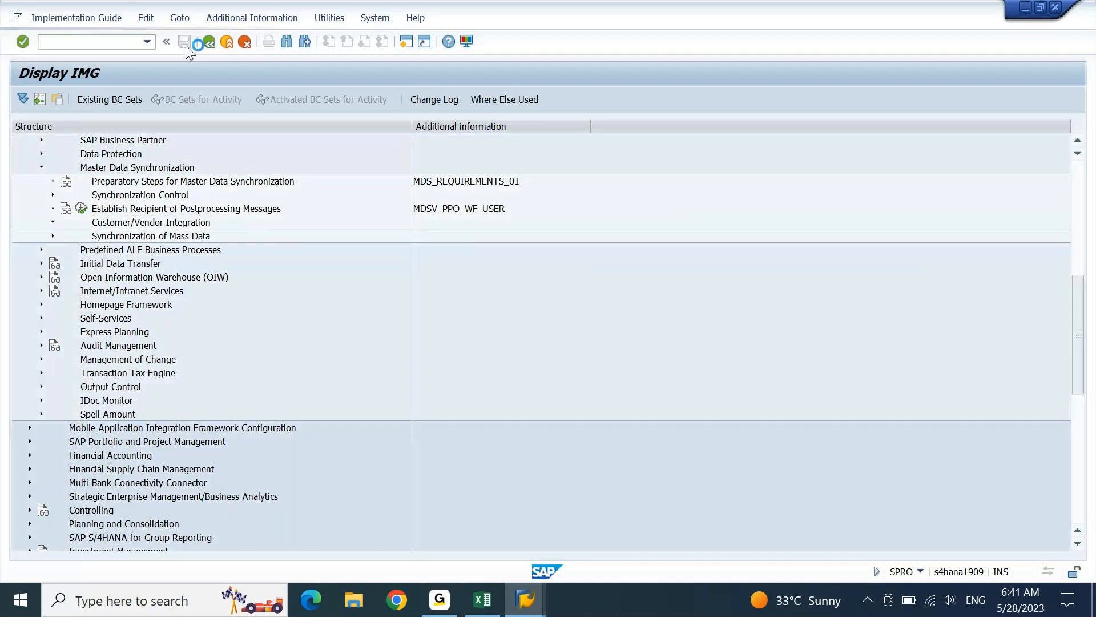
{"action": "key", "text": "Down"}
{"action": "key", "text": "Down"}
{"action": "key", "text": "Down"}
{"action": "key", "text": "Right"}
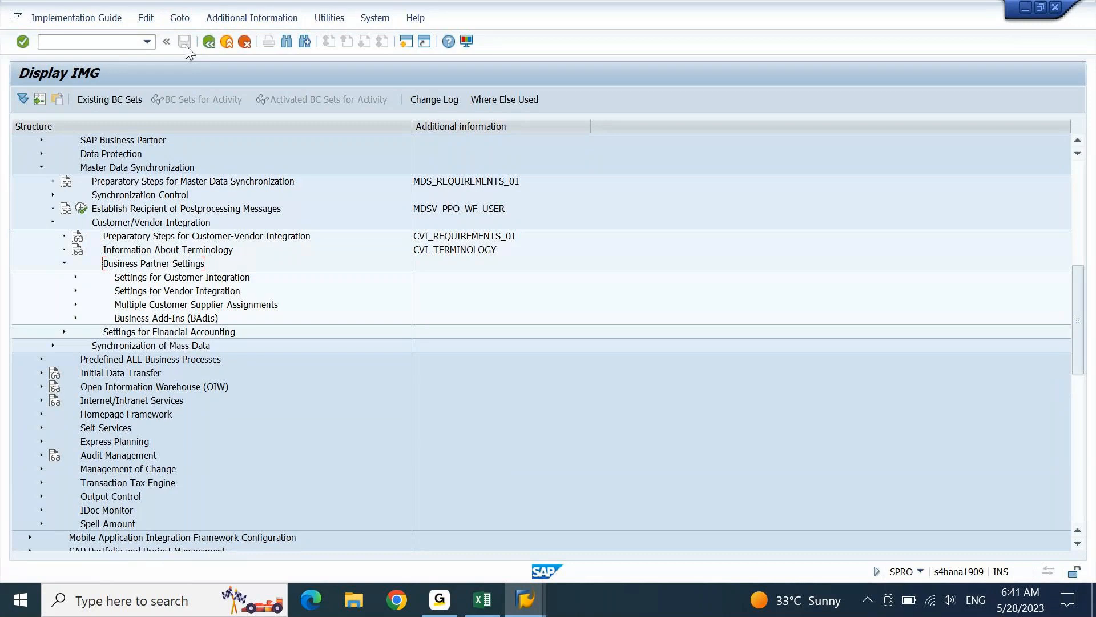
{"action": "key", "text": "Down"}
{"action": "key", "text": "Right"}
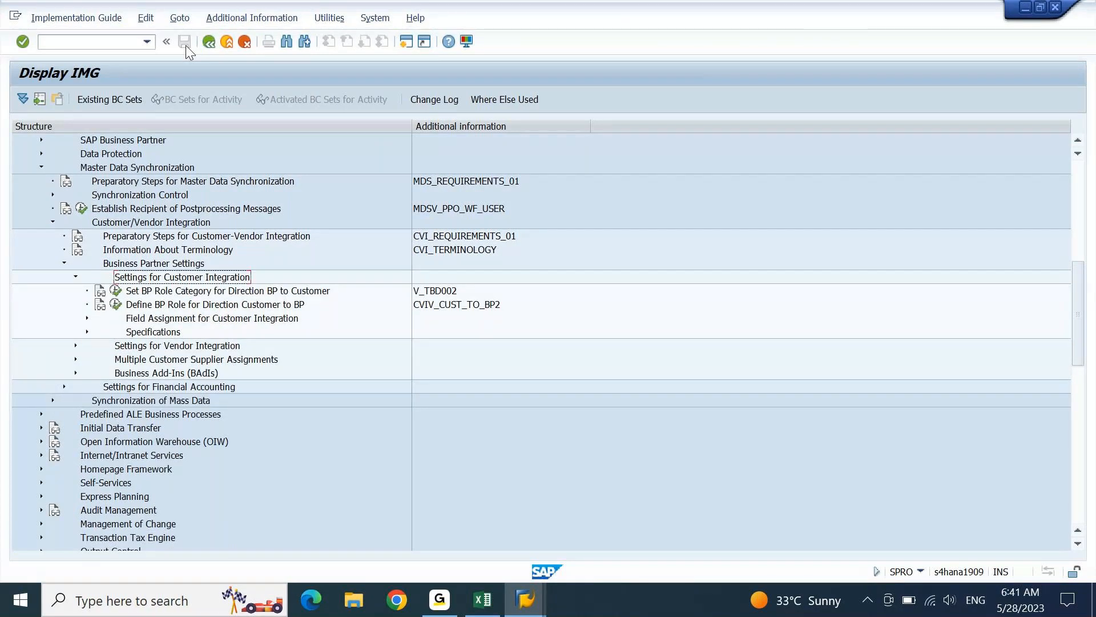
{"action": "key", "text": "Down"}
{"action": "key", "text": "Down"}
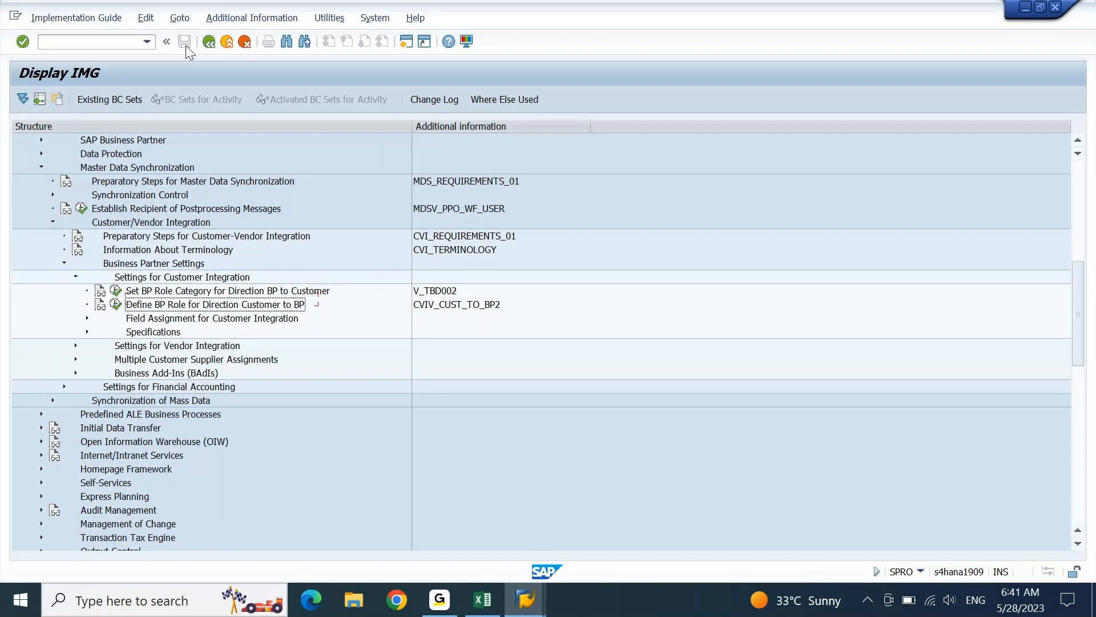
{"action": "key", "text": "Down"}
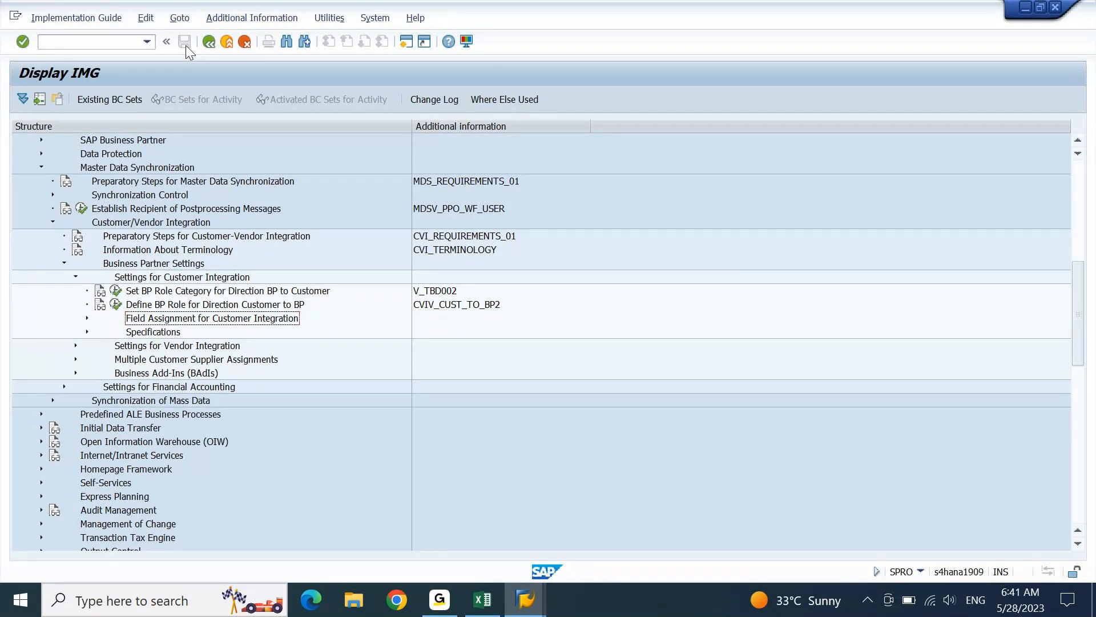
{"action": "key", "text": "Right"}
{"action": "key", "text": "Down"}
{"action": "key", "text": "Right"}
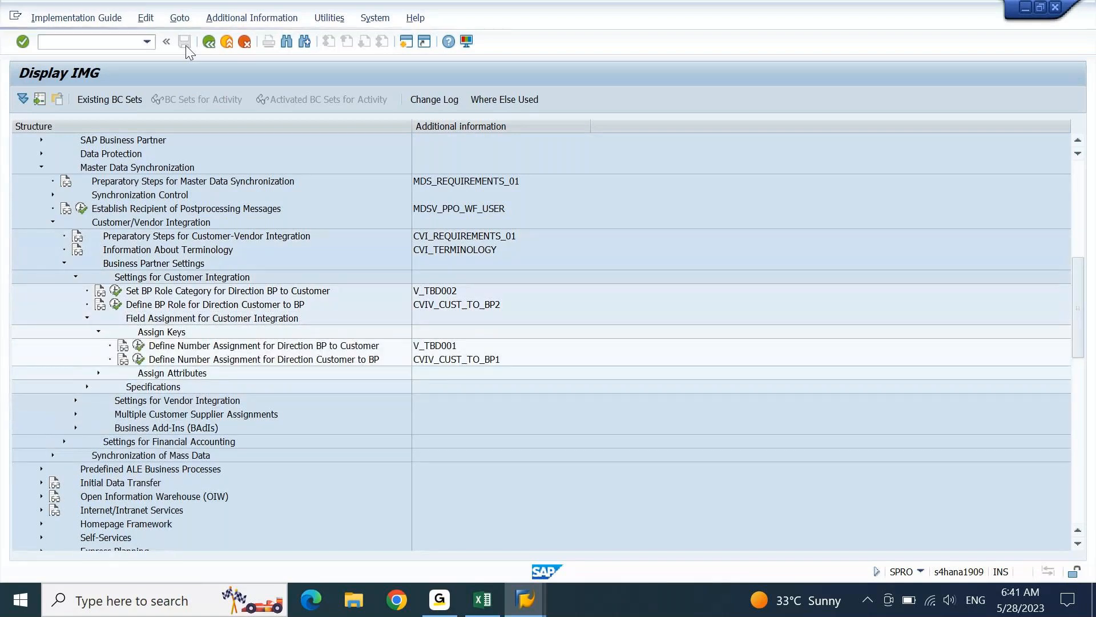
{"action": "key", "text": "Down"}
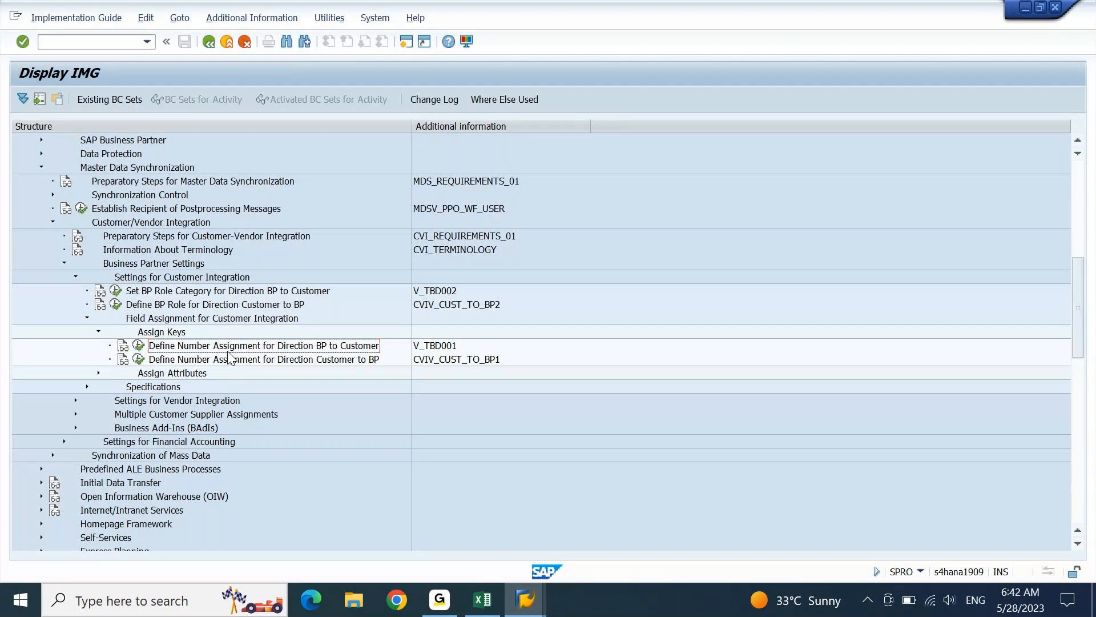
- Add a new BP-to-Customer number assignment entry with grouping TESS
{"action": "left_click", "coordinate": [140, 346]}
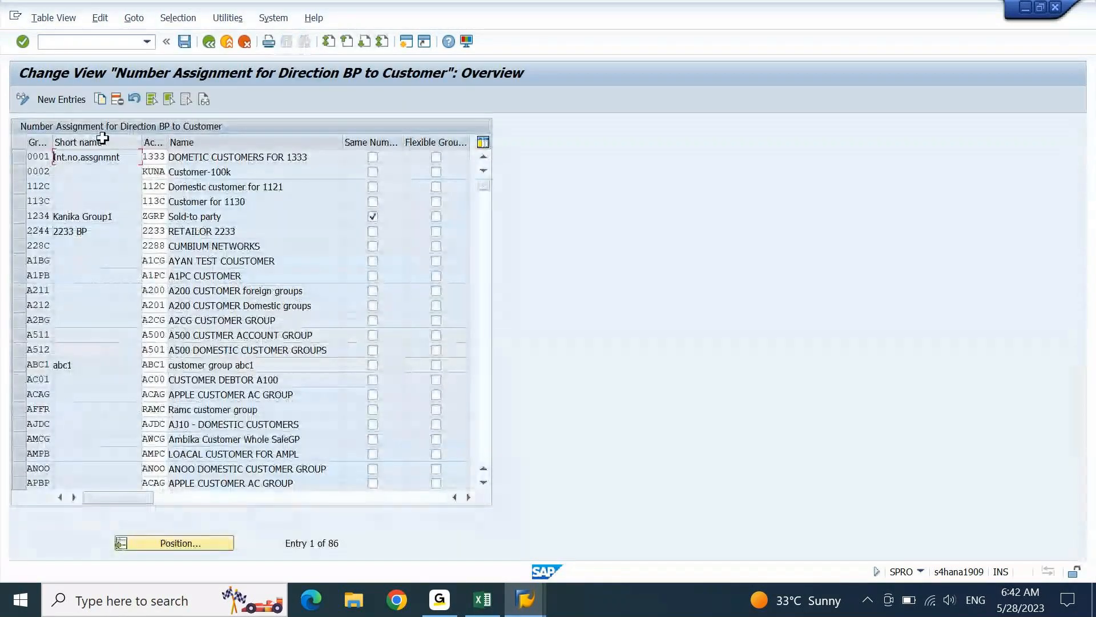
{"action": "left_click", "coordinate": [61, 99]}
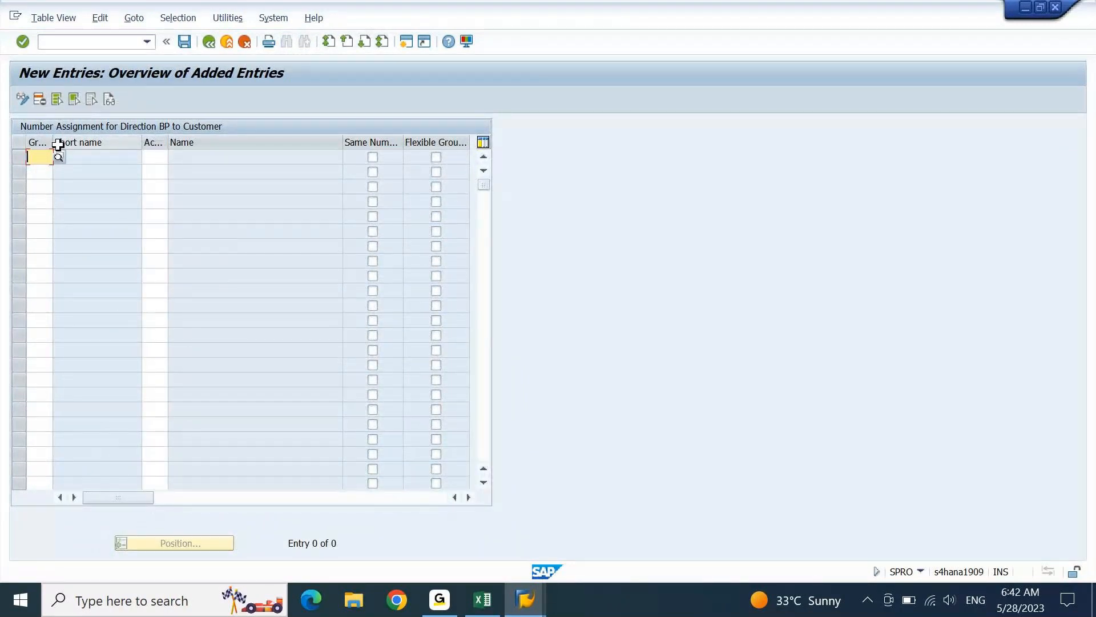
{"action": "left_click_drag", "start_coordinate": [53, 143], "coordinate": [104, 137]}
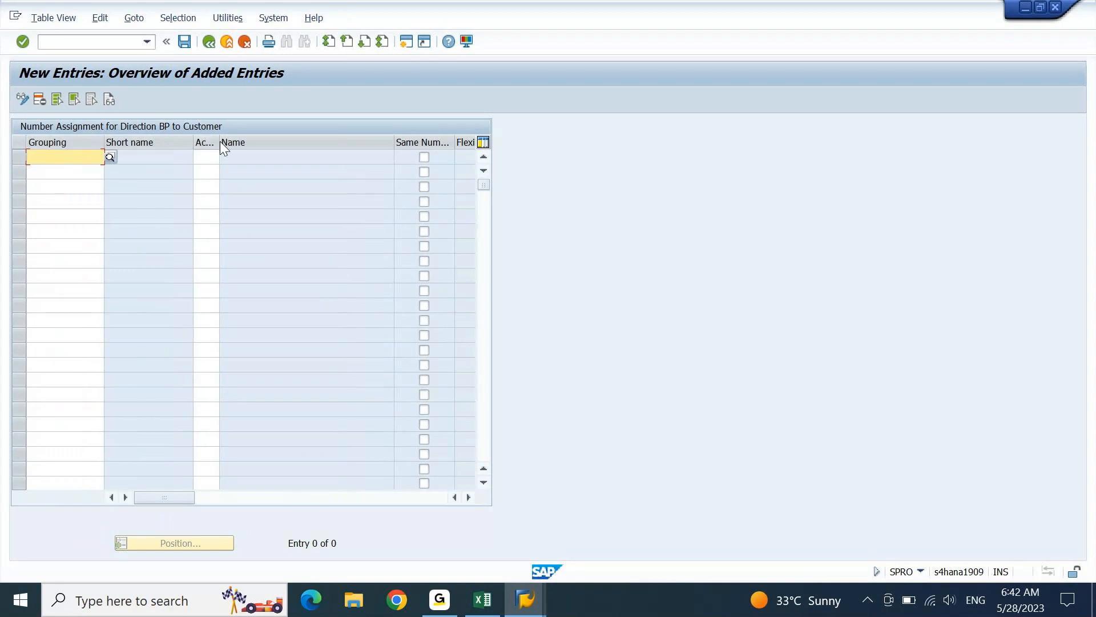
{"action": "left_click_drag", "start_coordinate": [220, 141], "coordinate": [304, 136]}
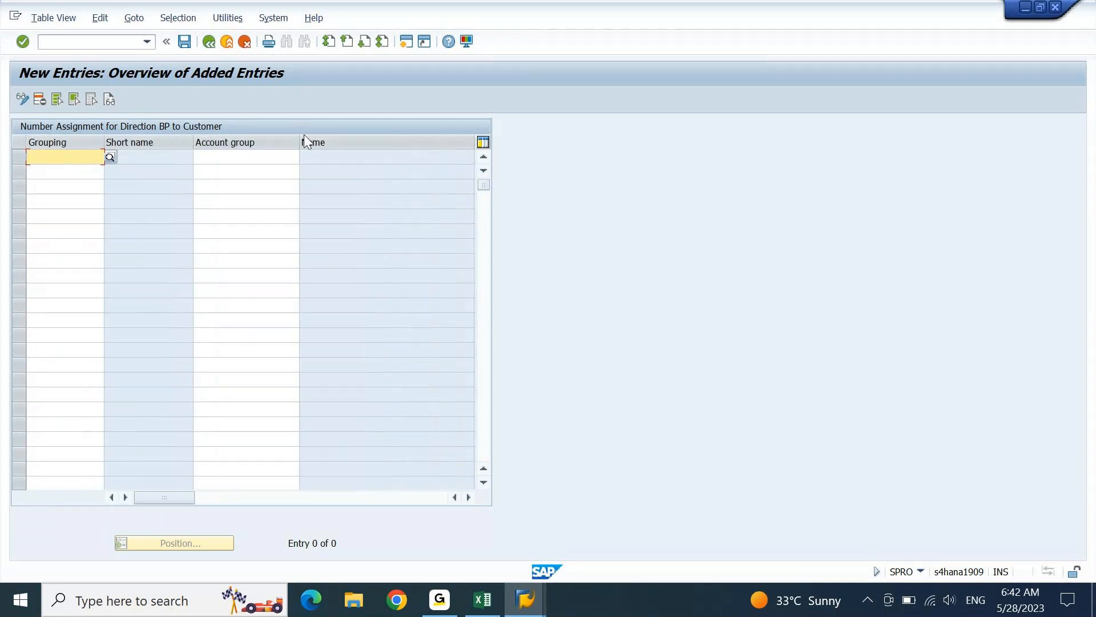
{"action": "left_click", "coordinate": [109, 157]}
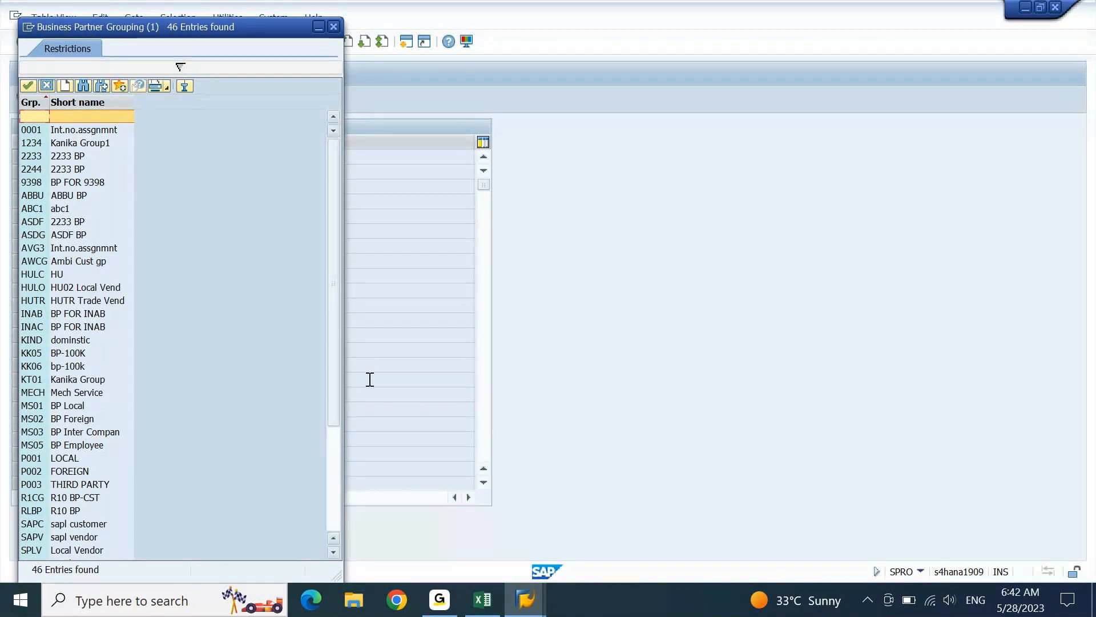
{"action": "scroll", "coordinate": [92, 436], "scroll_direction": "down", "scroll_amount": 4}
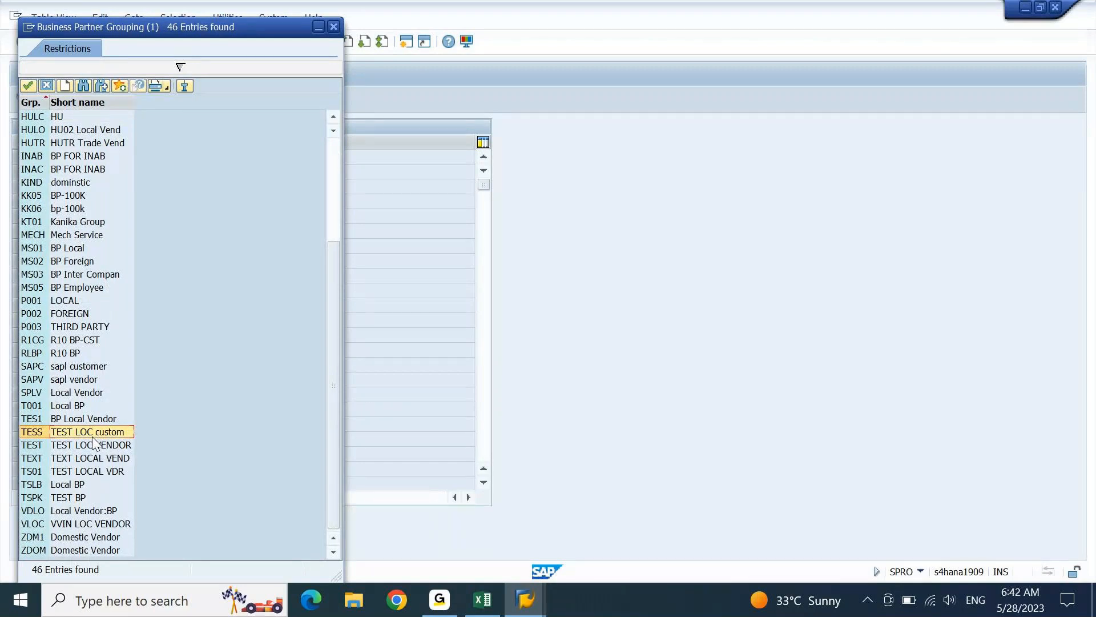
{"action": "double_click", "coordinate": [53, 437]}
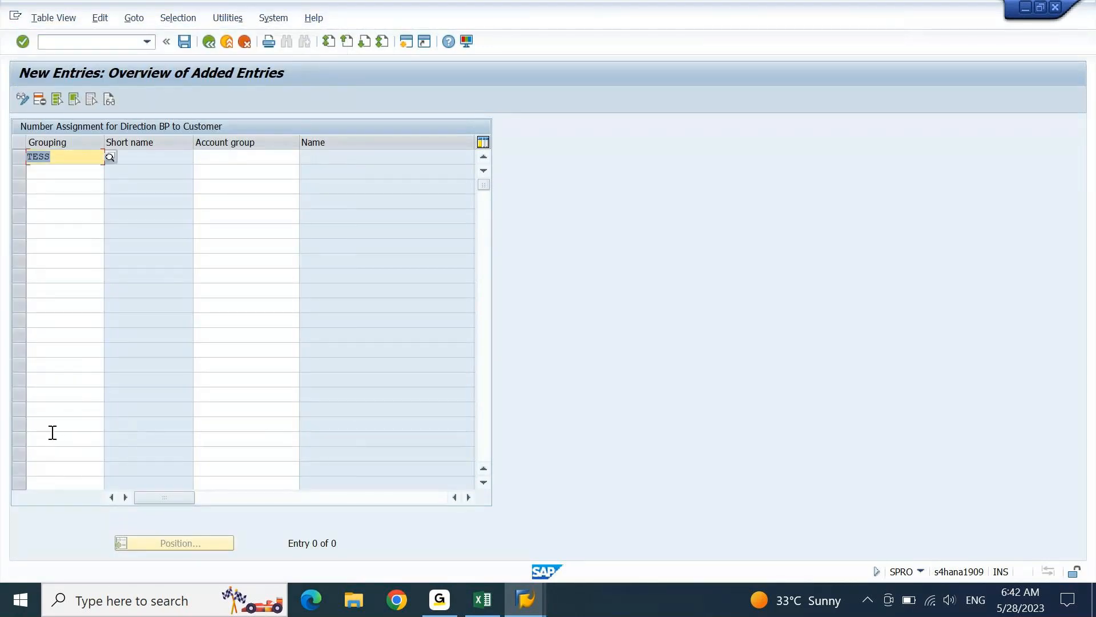
- Assign customer account group TEST to the TESS entry
{"action": "key", "text": "Tab"}
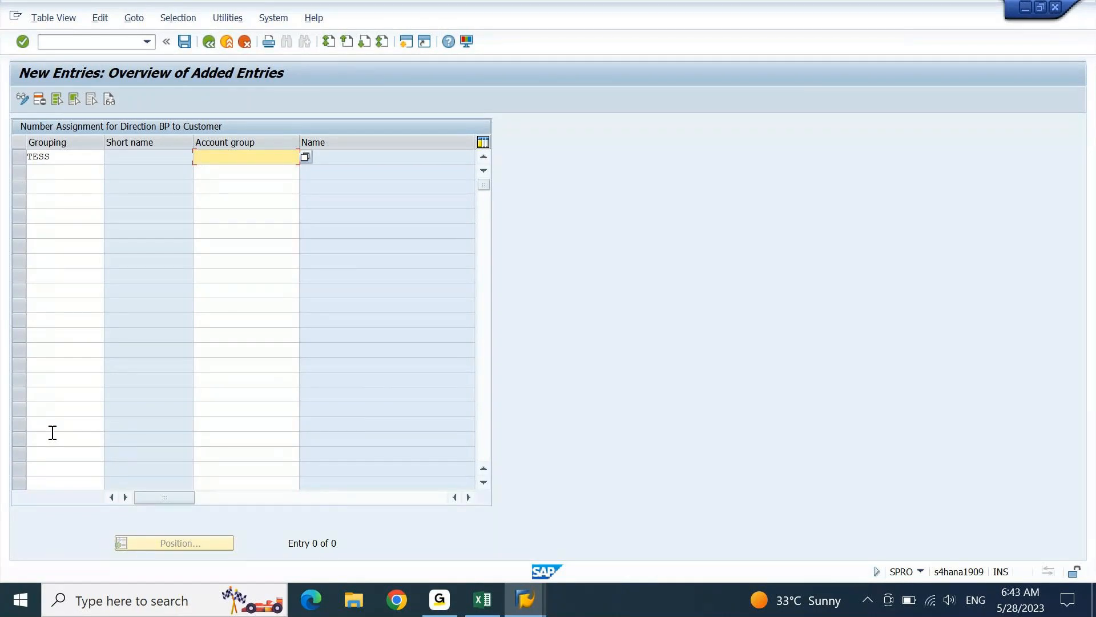
{"action": "key", "text": "F4"}
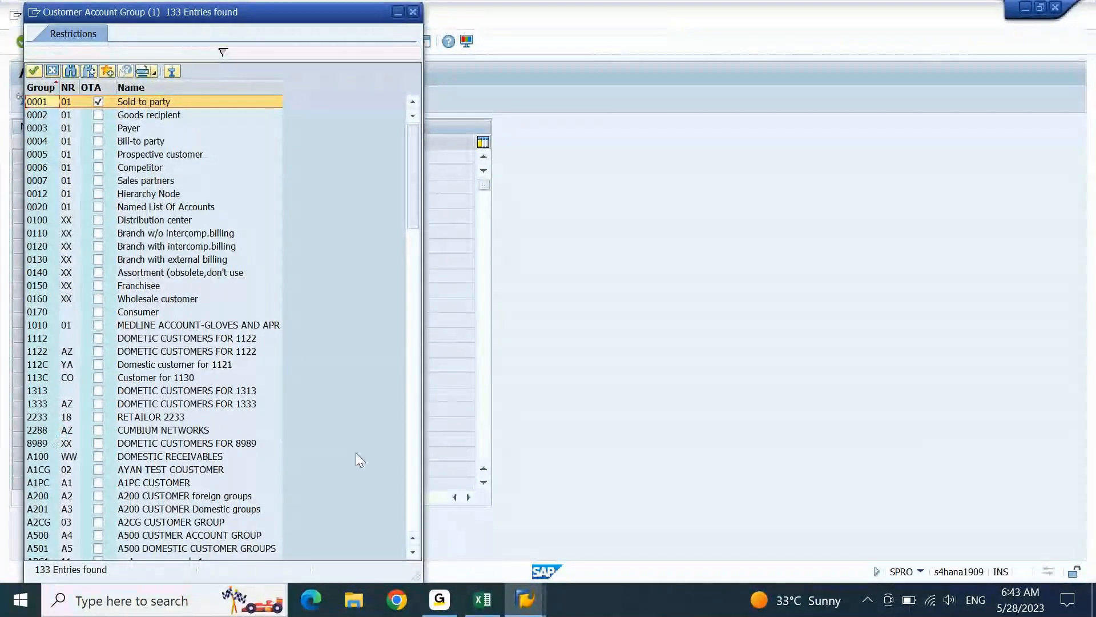
{"action": "left_click", "coordinate": [416, 472]}
{"action": "left_click", "coordinate": [417, 472]}
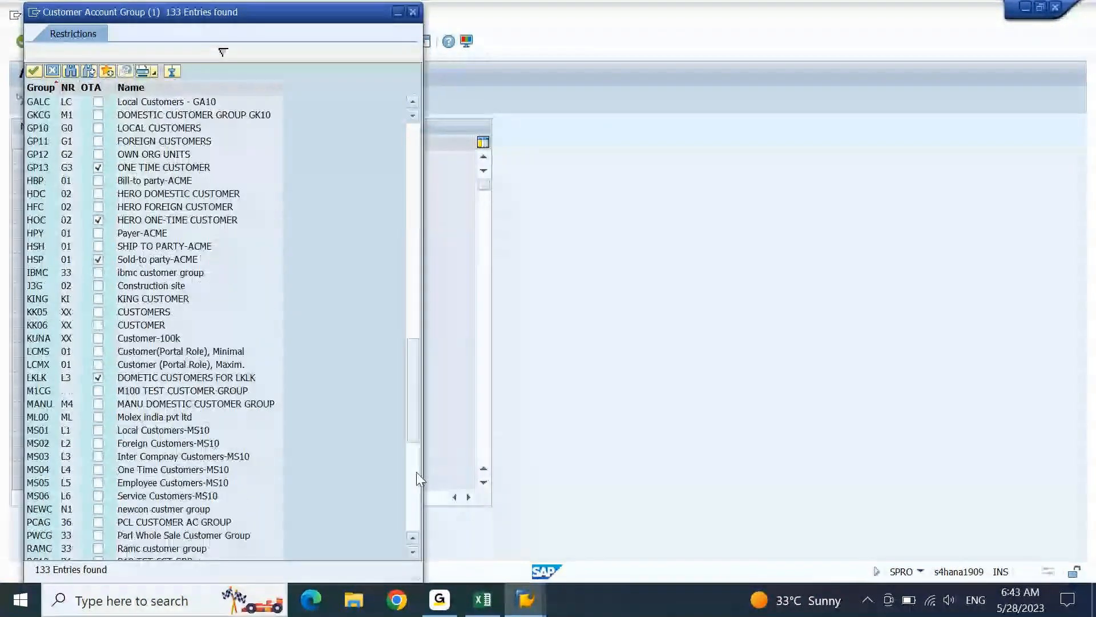
{"action": "left_click", "coordinate": [416, 471]}
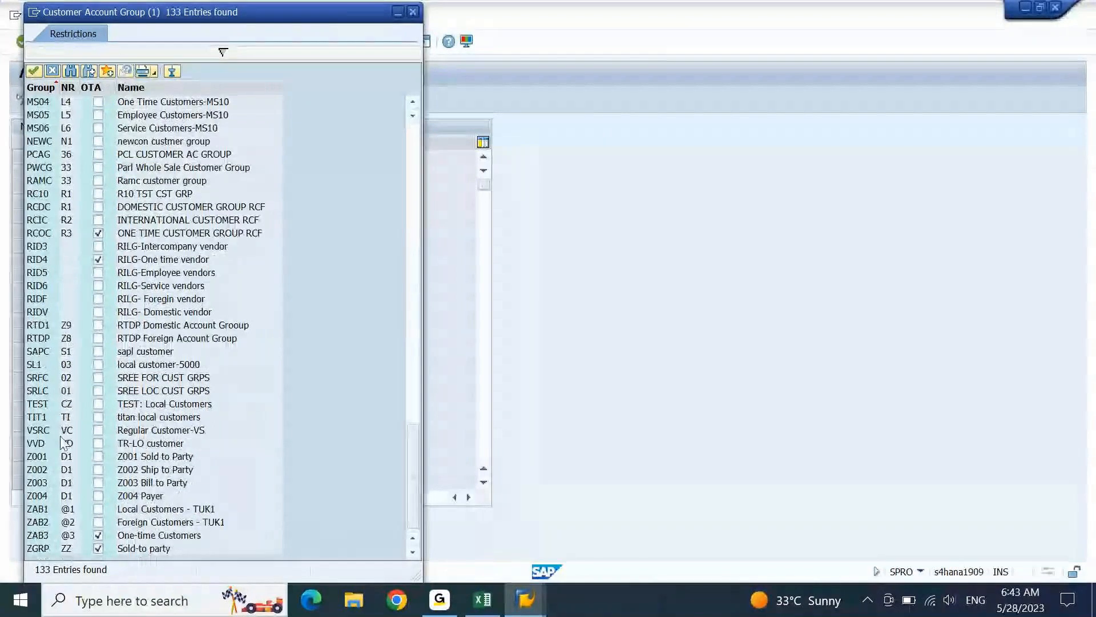
{"action": "left_click", "coordinate": [103, 406]}
{"action": "double_click", "coordinate": [137, 404]}
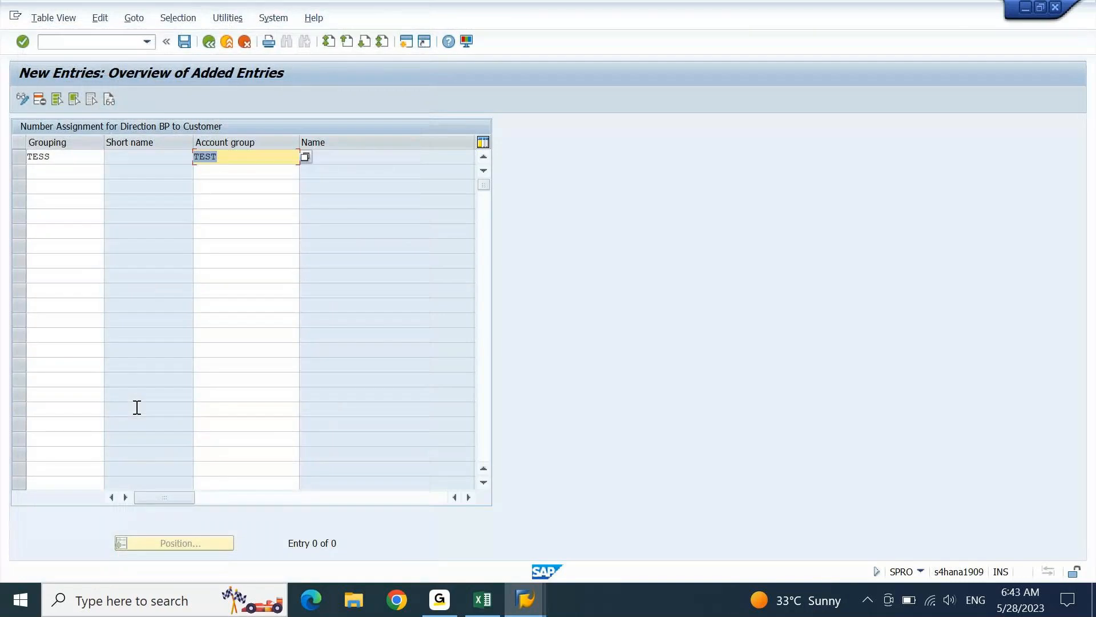
{"action": "key", "text": "Return"}
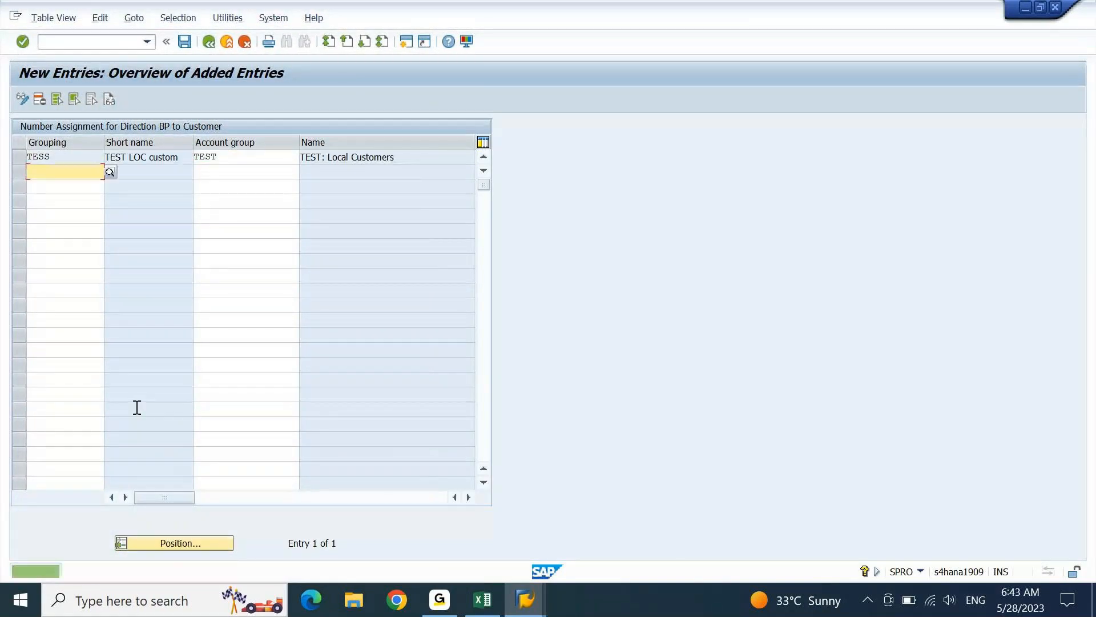
- Enable Same Number, save under the proposed customizing request, and return to the IMG tree
{"action": "left_click", "coordinate": [467, 501]}
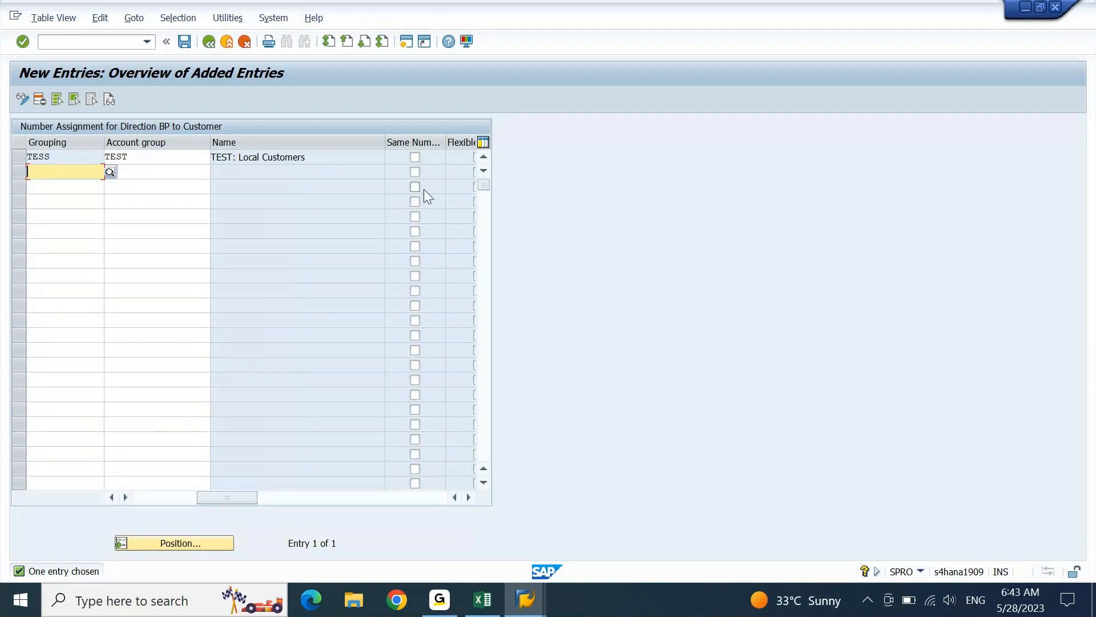
{"action": "left_click", "coordinate": [417, 158]}
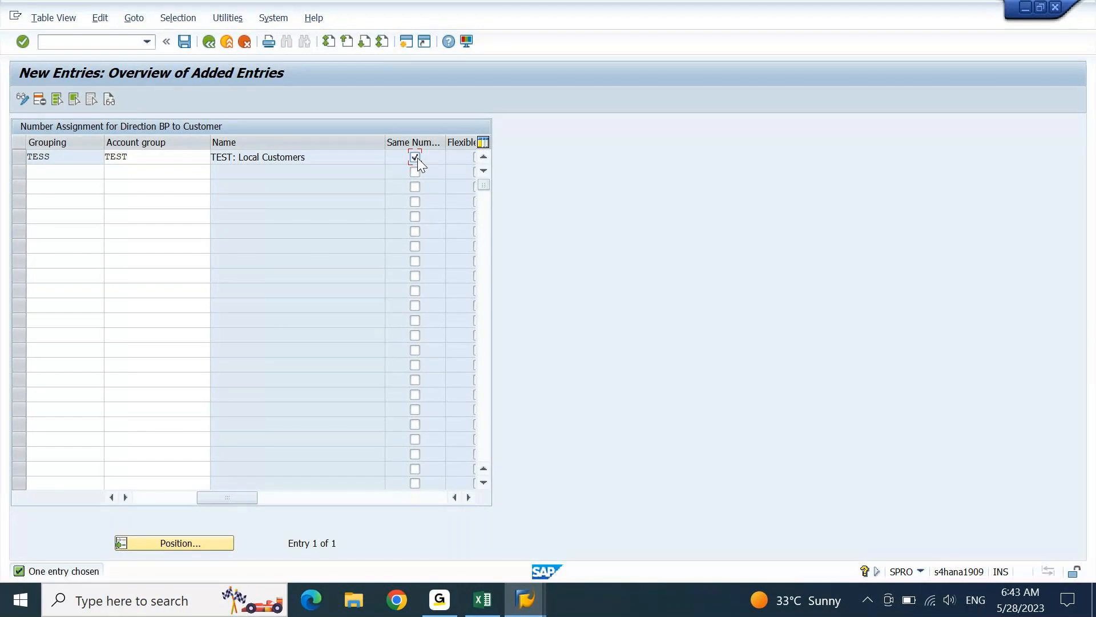
{"action": "key", "text": "Return"}
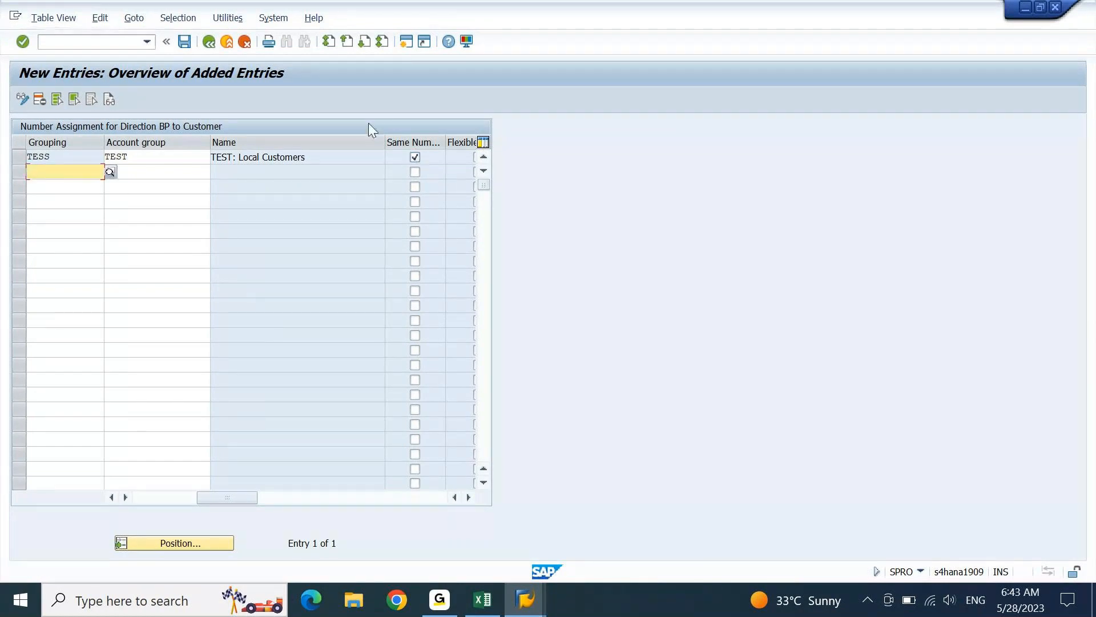
{"action": "left_click", "coordinate": [184, 42]}
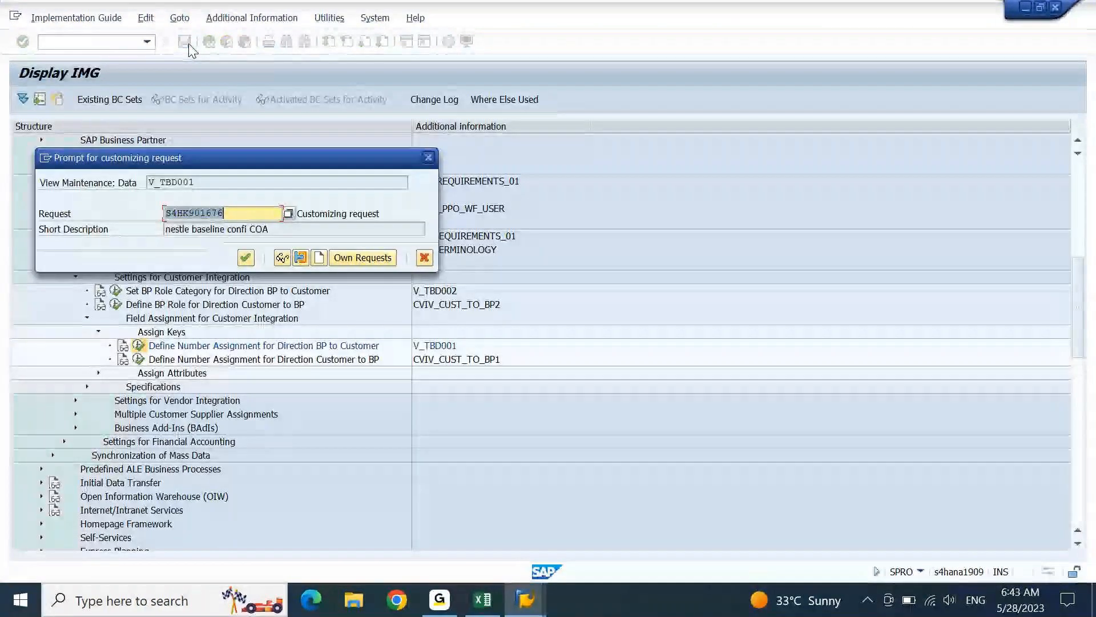
{"action": "key", "text": "Return"}
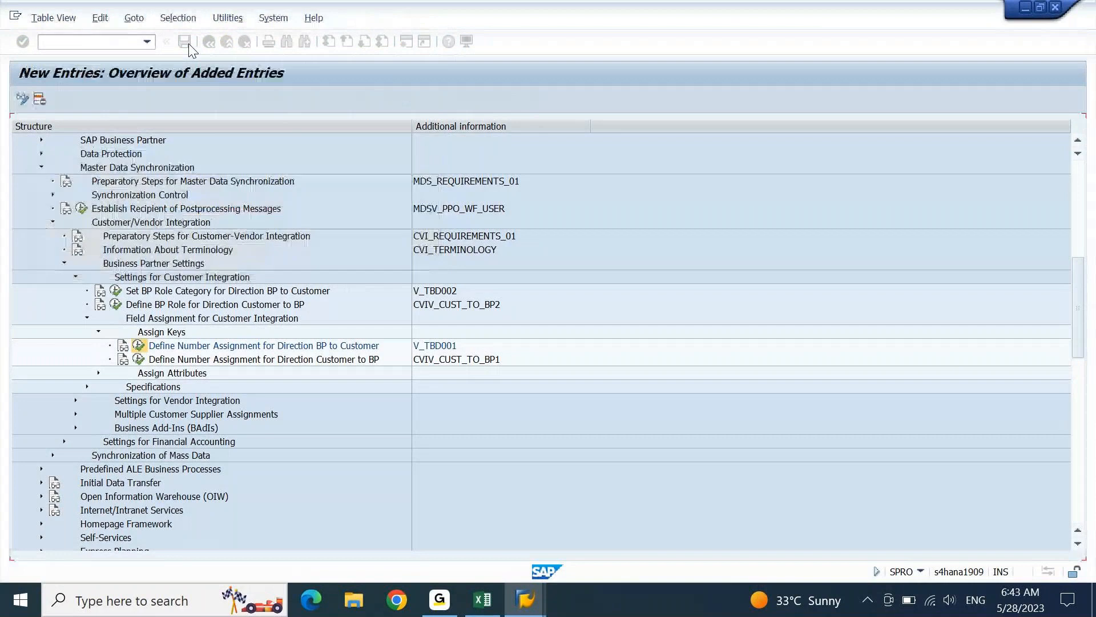
{"action": "key", "text": "F3"}
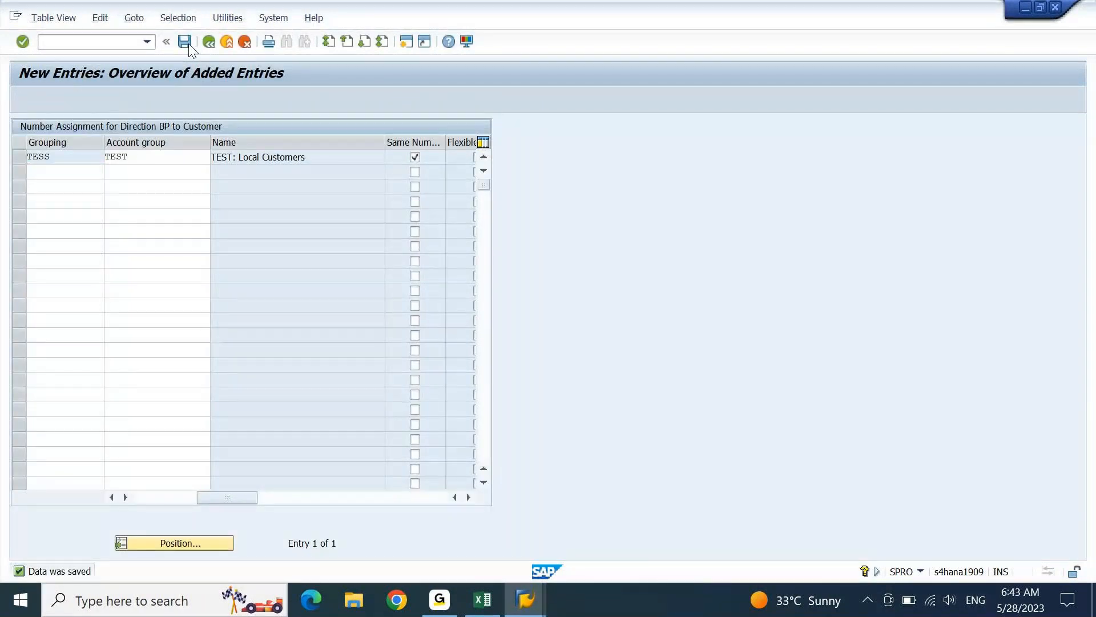
{"action": "key", "text": "F3"}
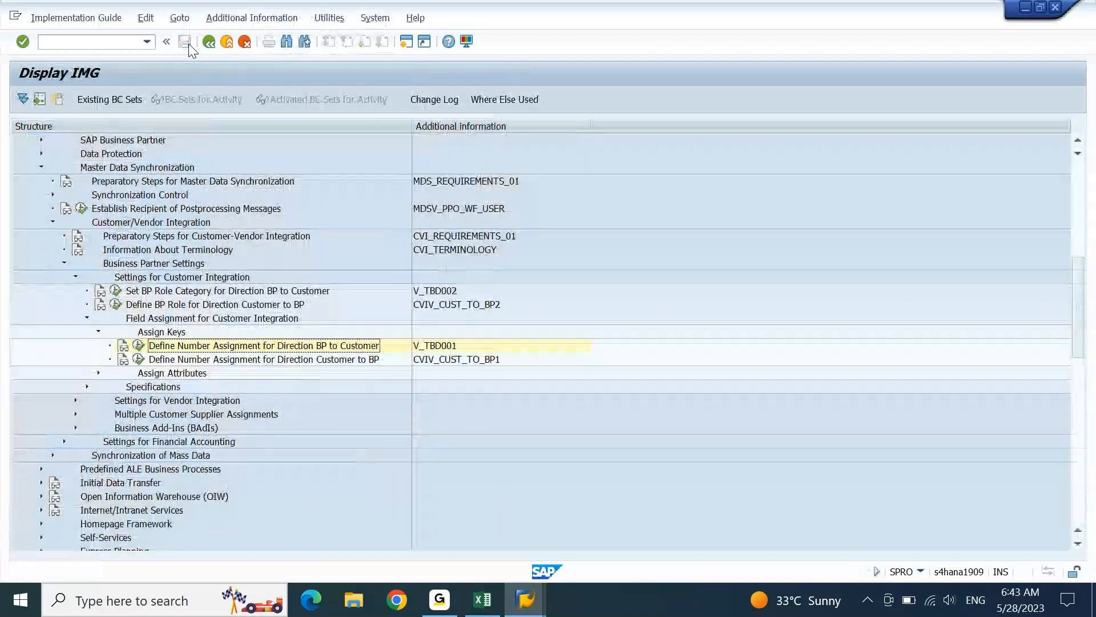
- Paste 'Define Number Assignment for Direction BP to Customer' into Excel cell A2331, then return to SAP
{"action": "left_click", "coordinate": [476, 607]}
{"action": "key", "text": "Down"}
{"action": "type", "text": "Define Number Assignment for Direction BP to Customer"}
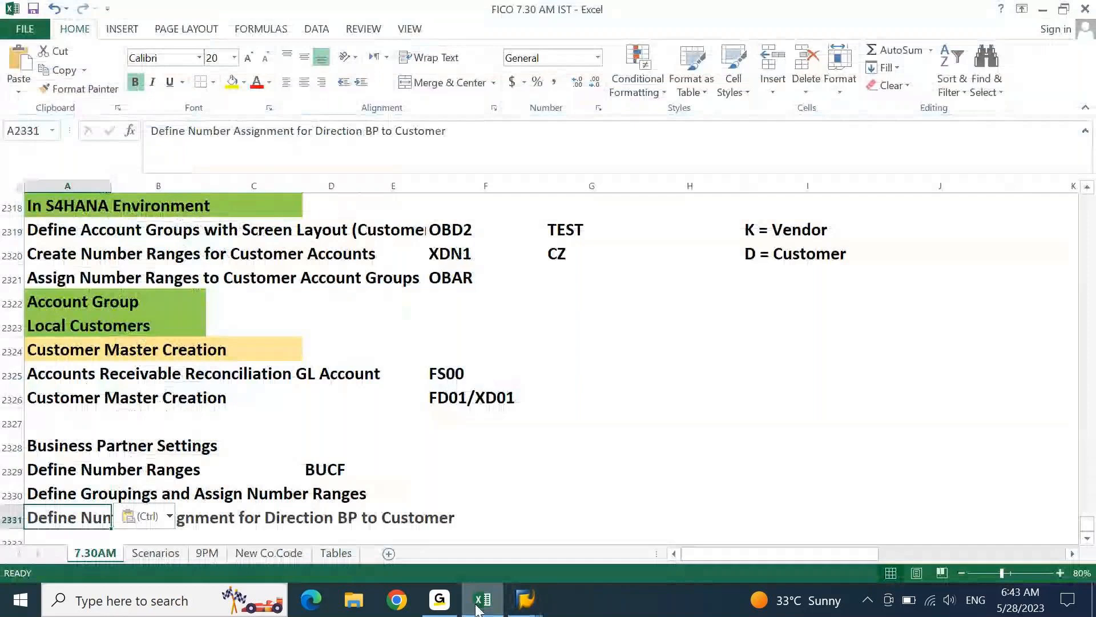
{"action": "key", "text": "Down"}
{"action": "key", "text": "Down"}
{"action": "key", "text": "Down"}
{"action": "key", "text": "Down"}
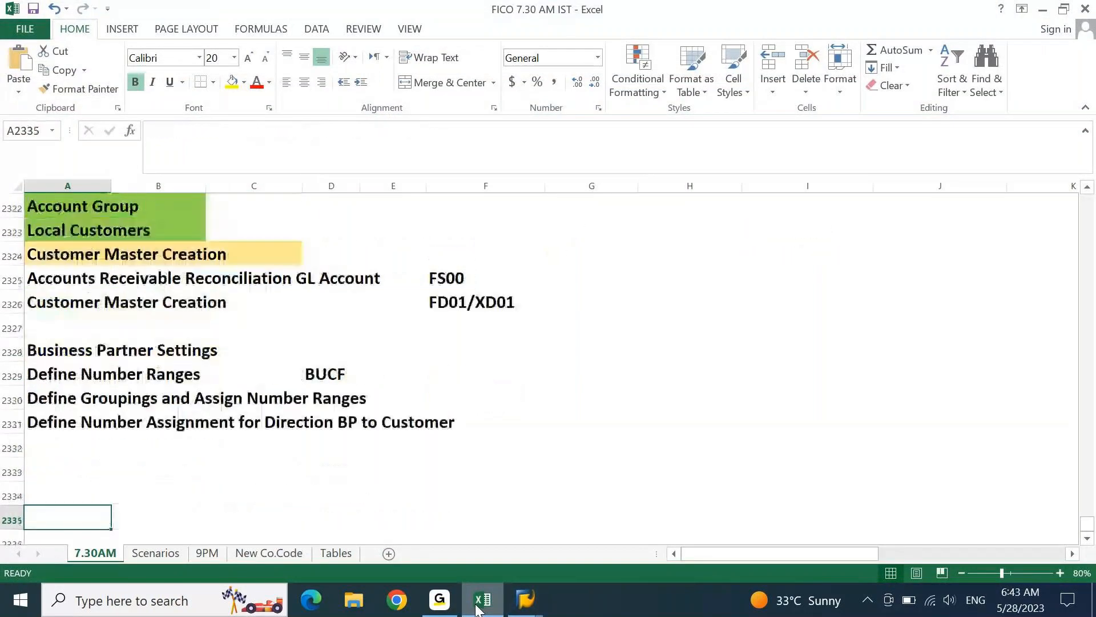
{"action": "key", "text": "Down"}
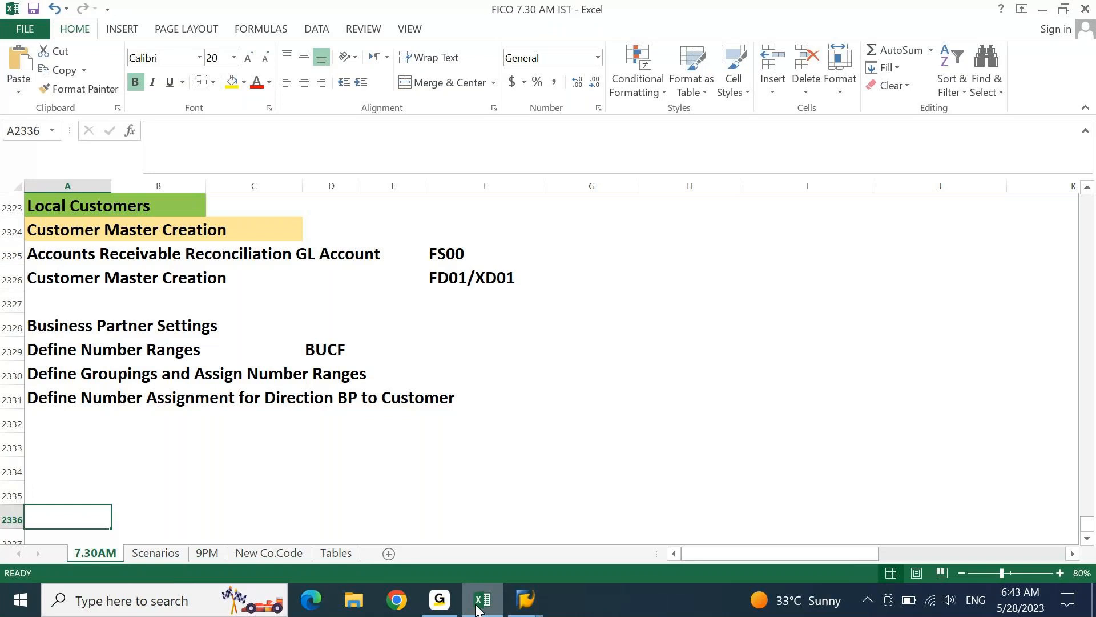
{"action": "mouse_move", "coordinate": [525, 599]}
{"action": "left_click", "coordinate": [553, 526]}
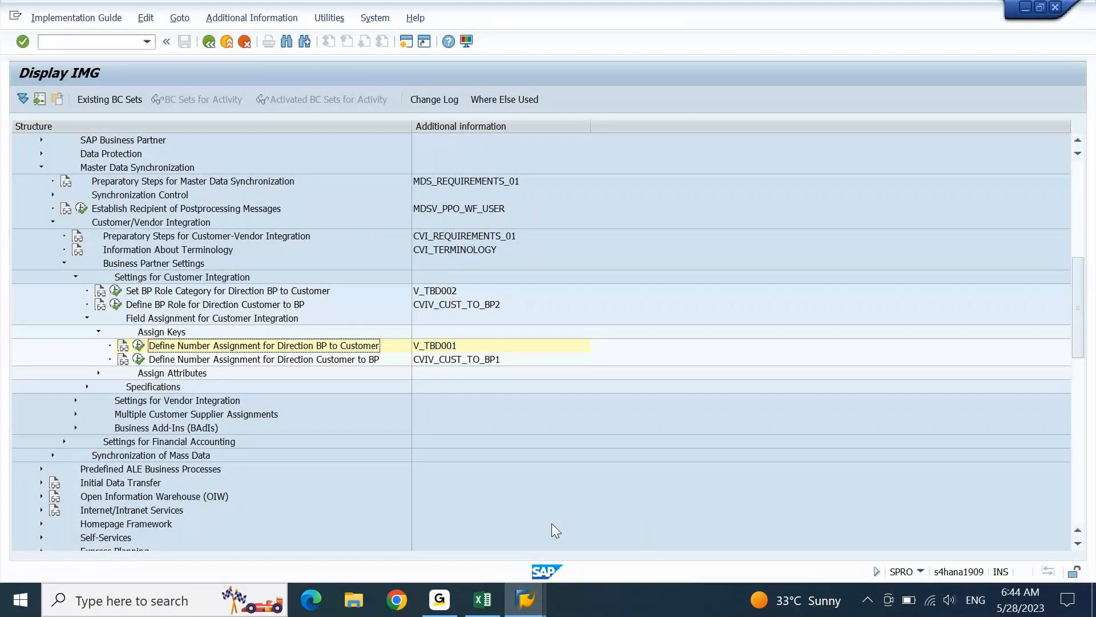
- Open the G/L account editor FS00 with the account tree set to company code DEIN
{"action": "left_click", "coordinate": [127, 39]}
{"action": "key", "text": "Return"}
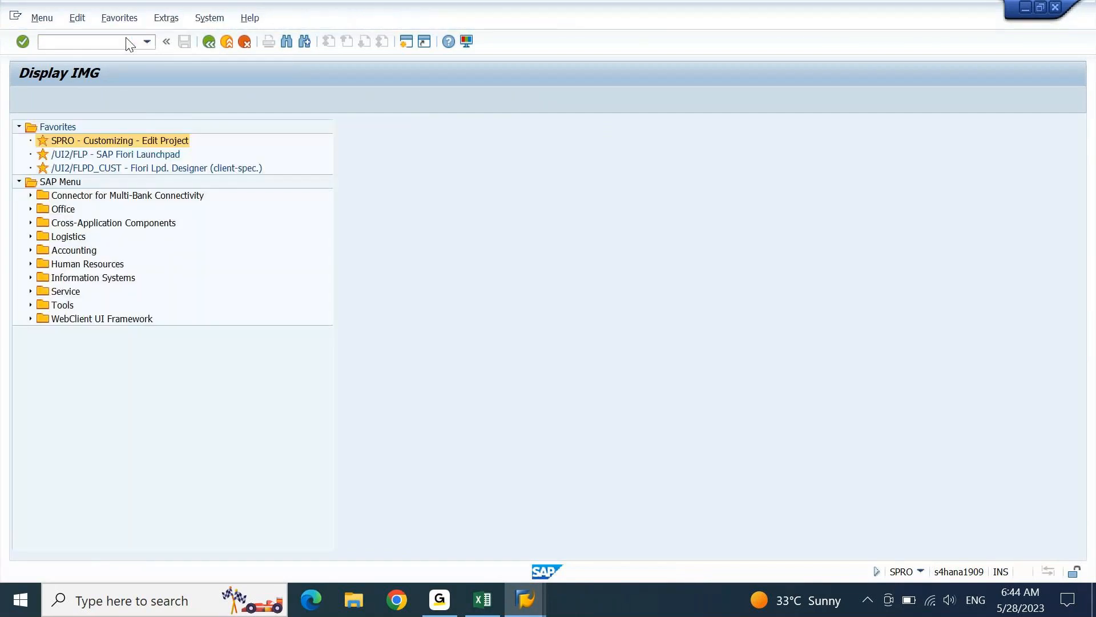
{"action": "type", "text": "fs00"}
{"action": "key", "text": "Return"}
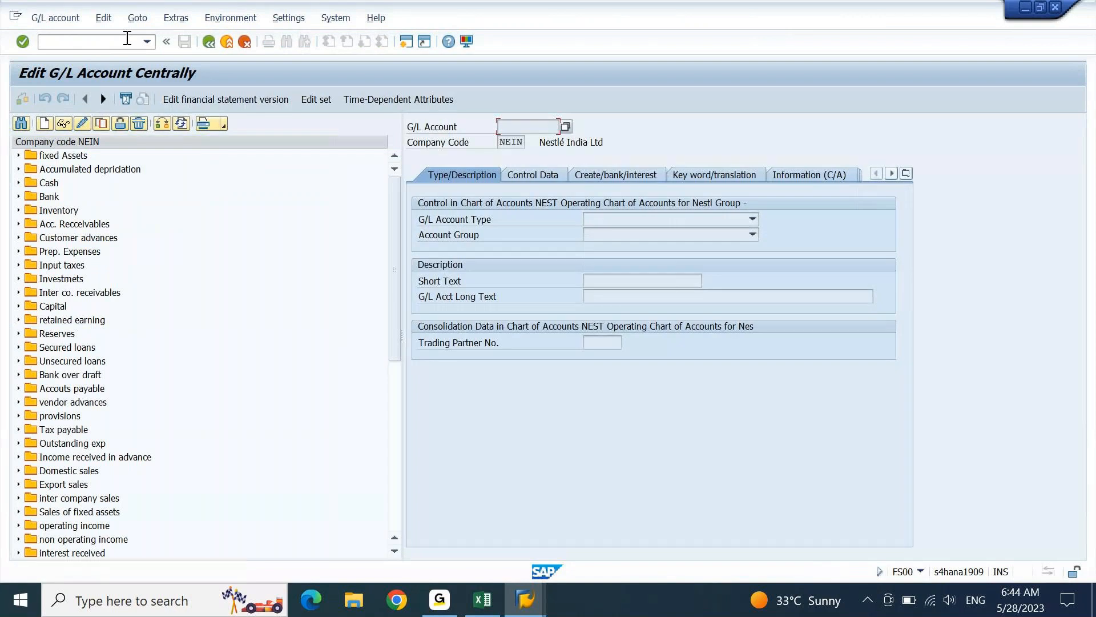
{"action": "left_click", "coordinate": [162, 123]}
{"action": "type", "text": "dein"}
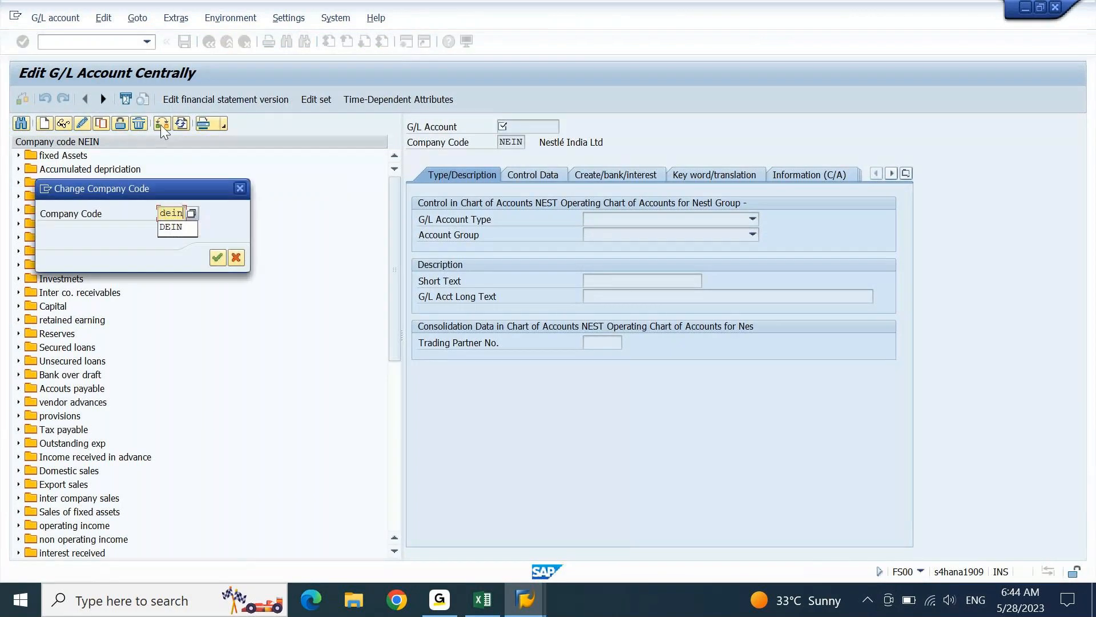
{"action": "key", "text": "Return"}
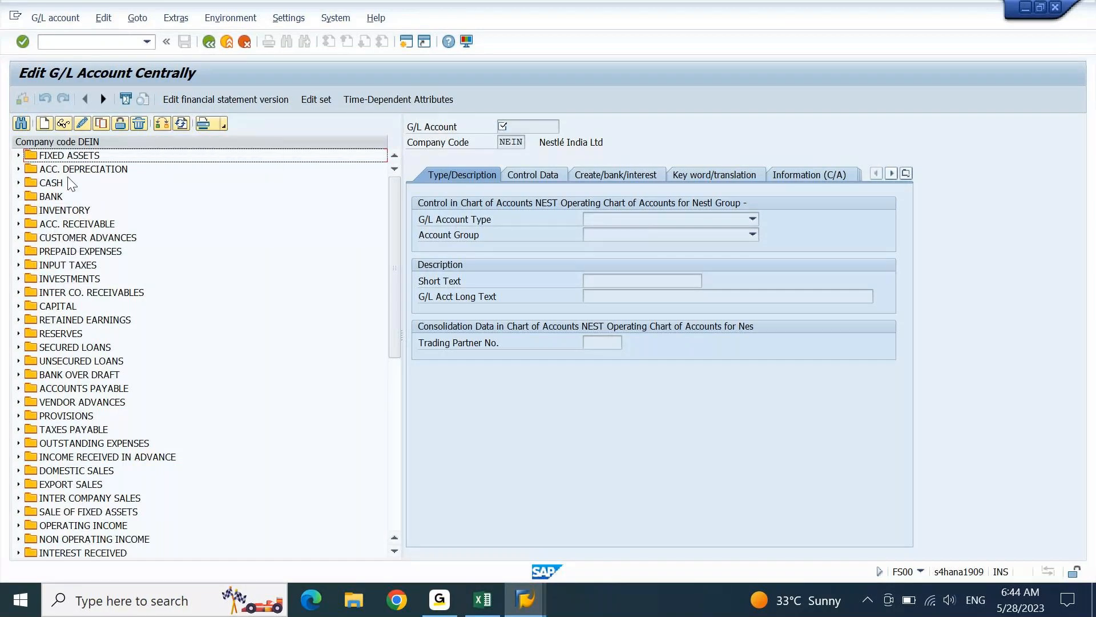
- Display account 14100000's control data (reconciliation type D Customers), then open a second session
{"action": "left_click", "coordinate": [60, 225]}
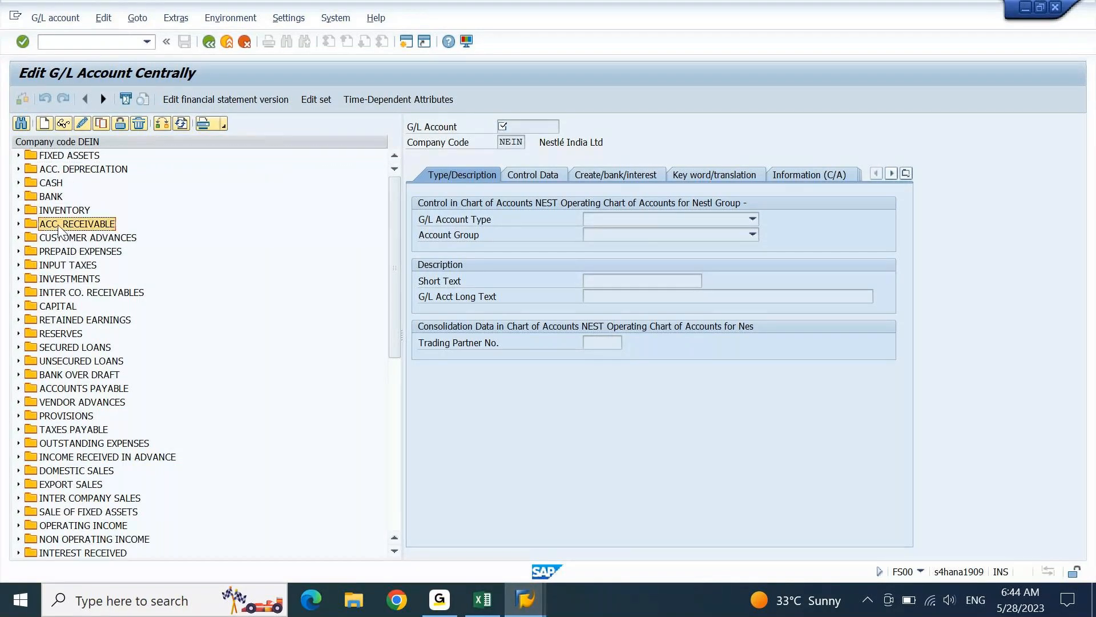
{"action": "double_click", "coordinate": [60, 227]}
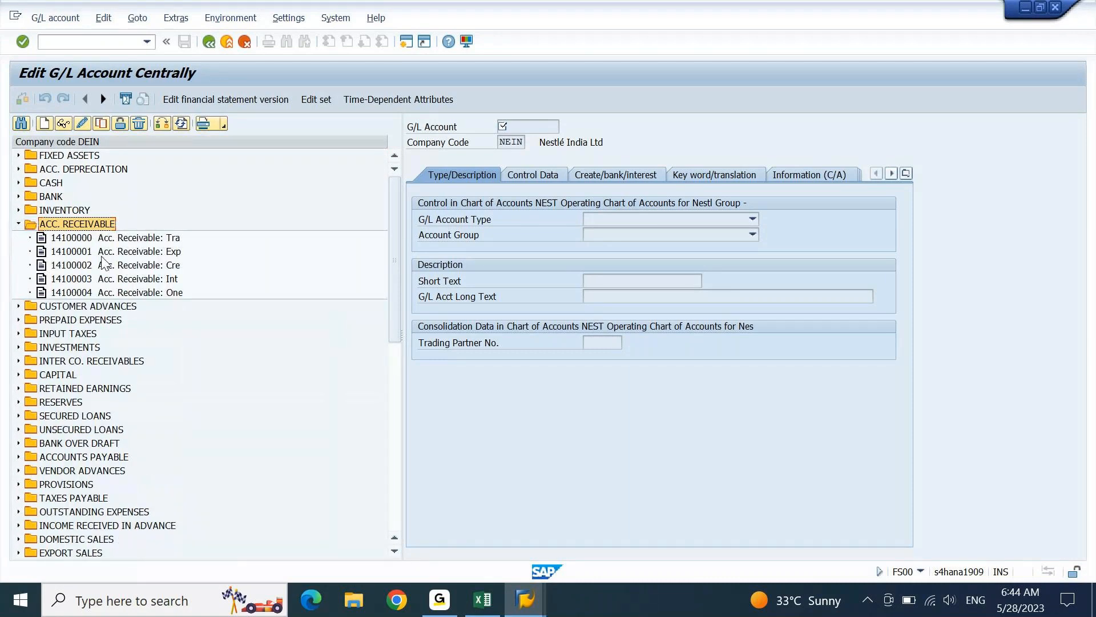
{"action": "left_click", "coordinate": [18, 457]}
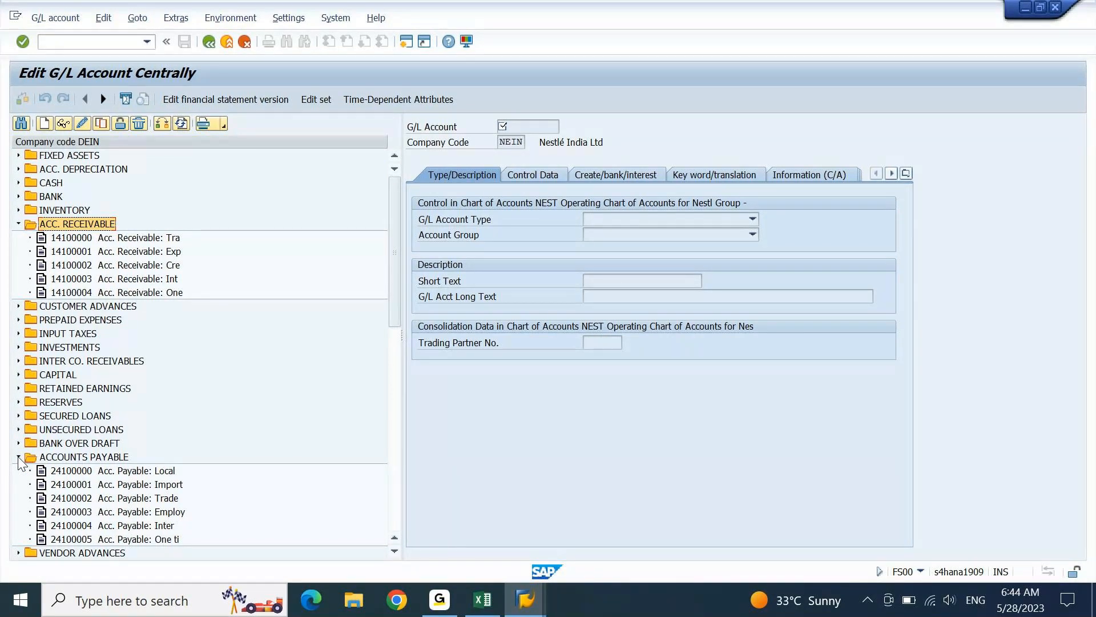
{"action": "left_click", "coordinate": [18, 458]}
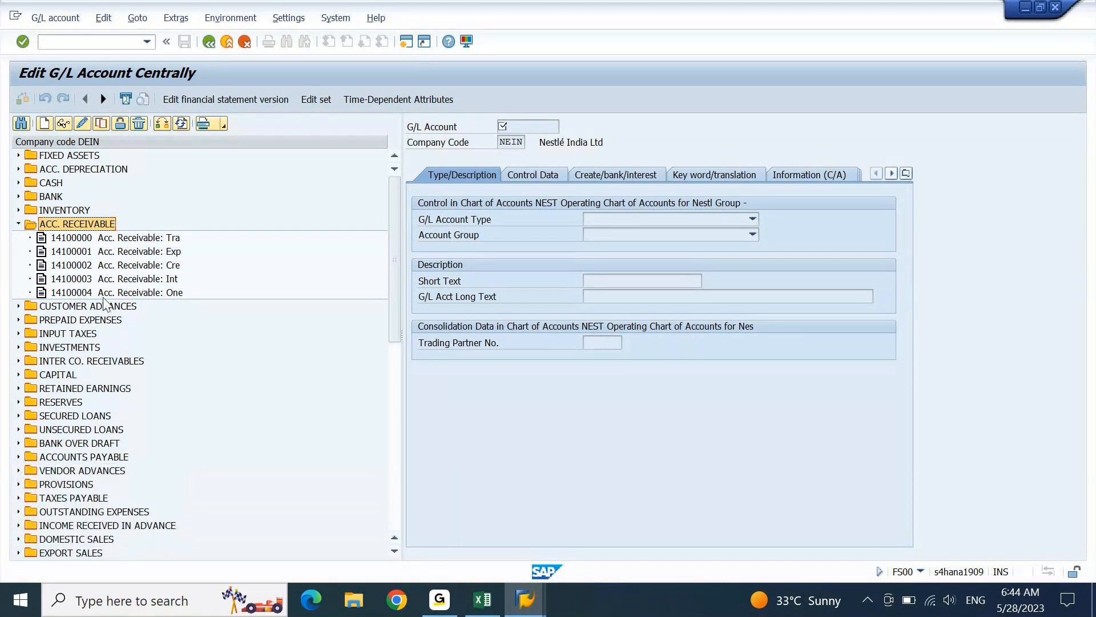
{"action": "left_click", "coordinate": [71, 237]}
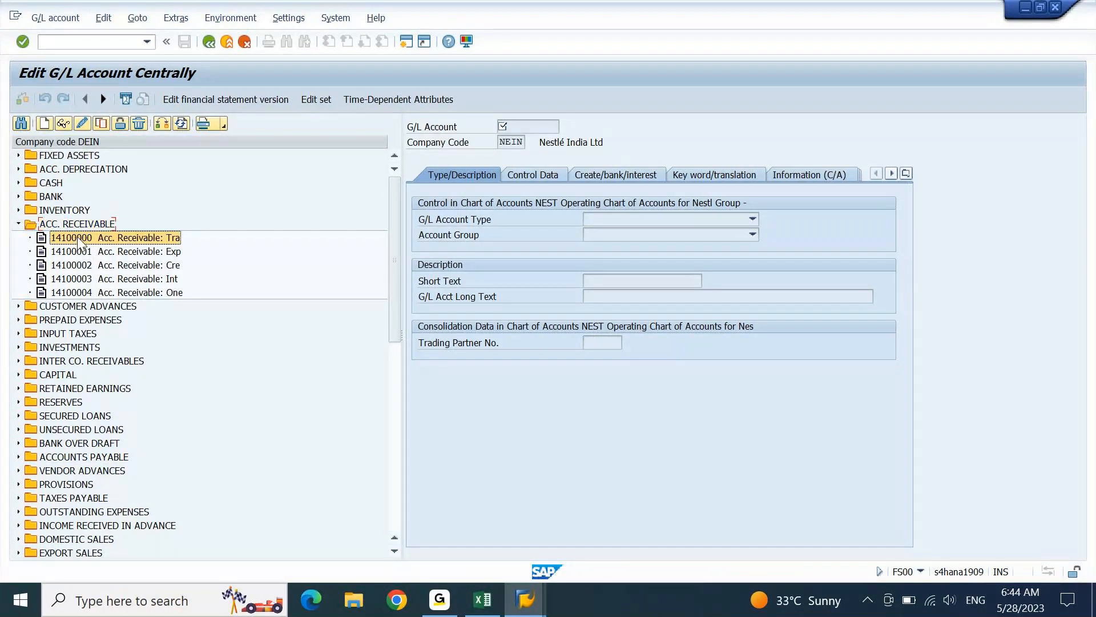
{"action": "left_click", "coordinate": [100, 124]}
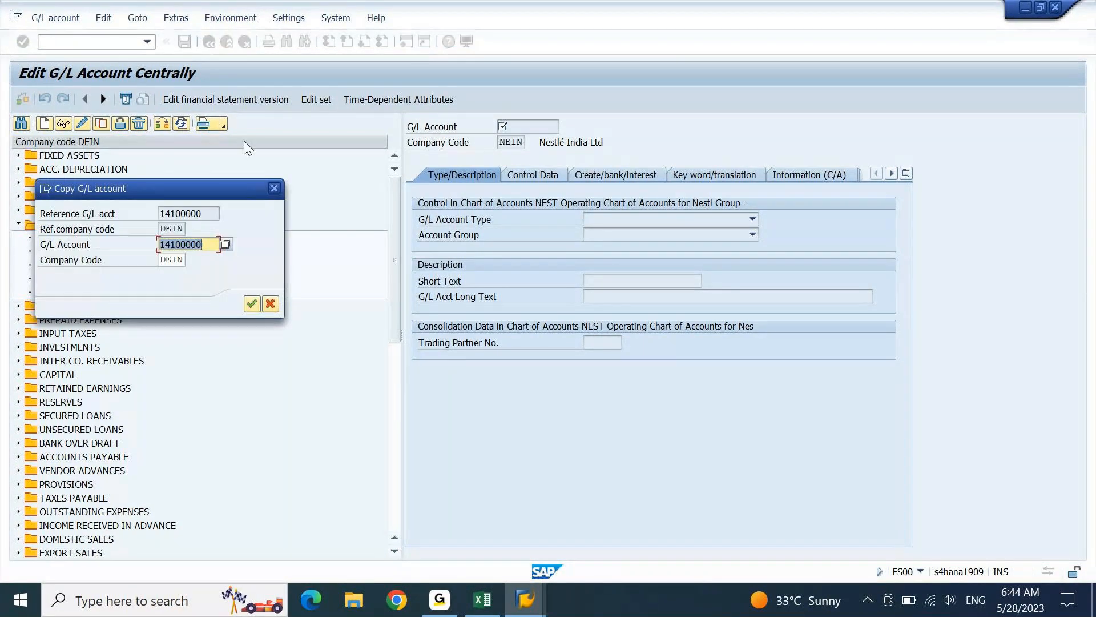
{"action": "left_click", "coordinate": [274, 189]}
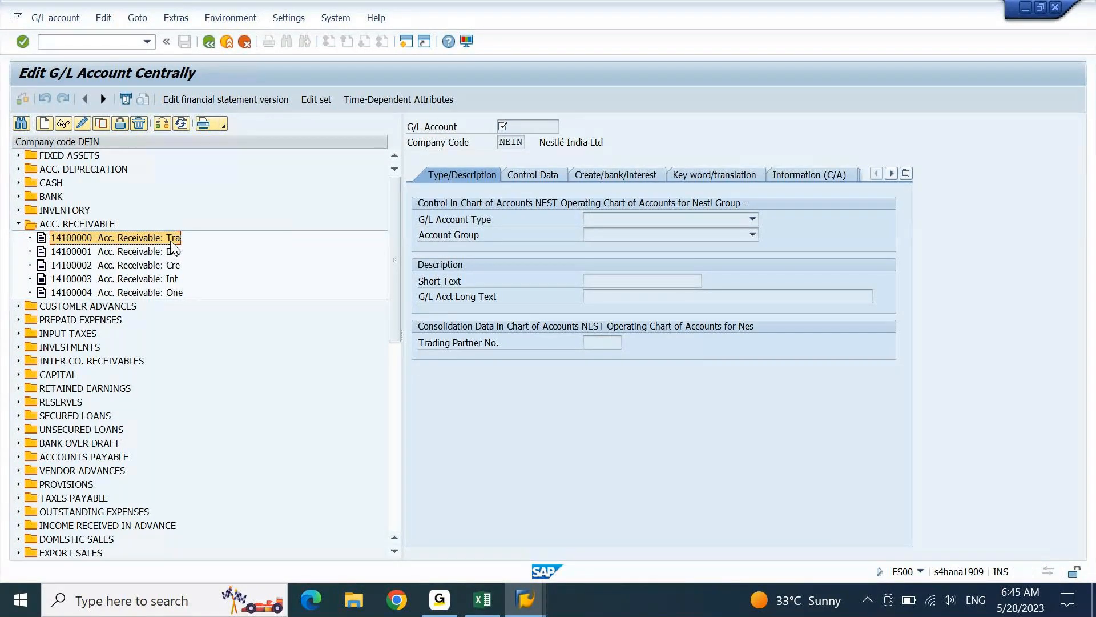
{"action": "left_click", "coordinate": [62, 125]}
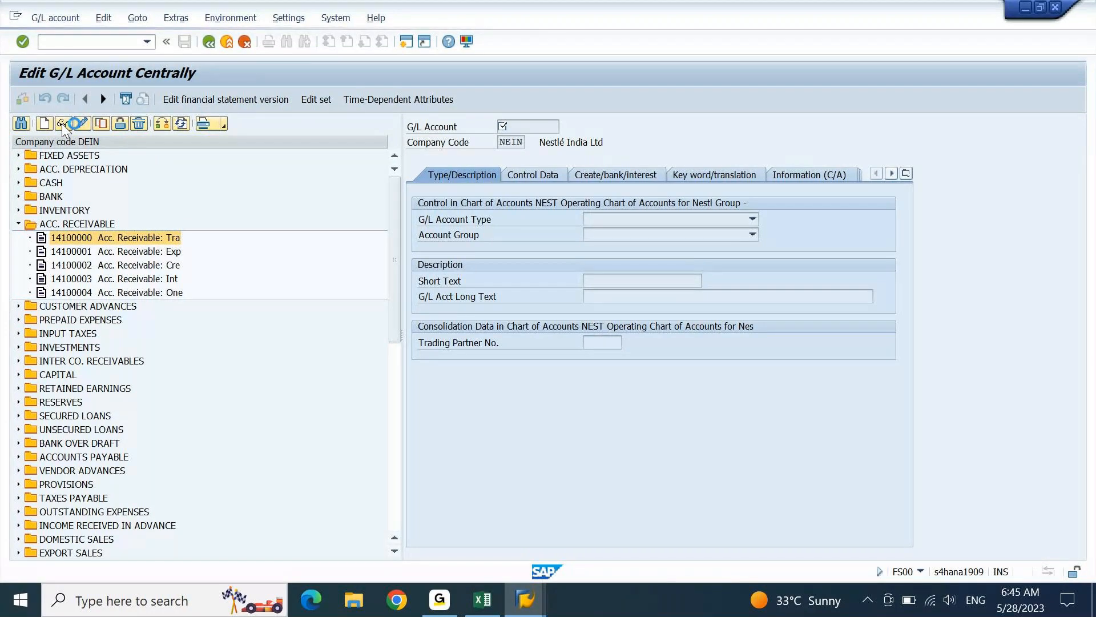
{"action": "left_click", "coordinate": [546, 174]}
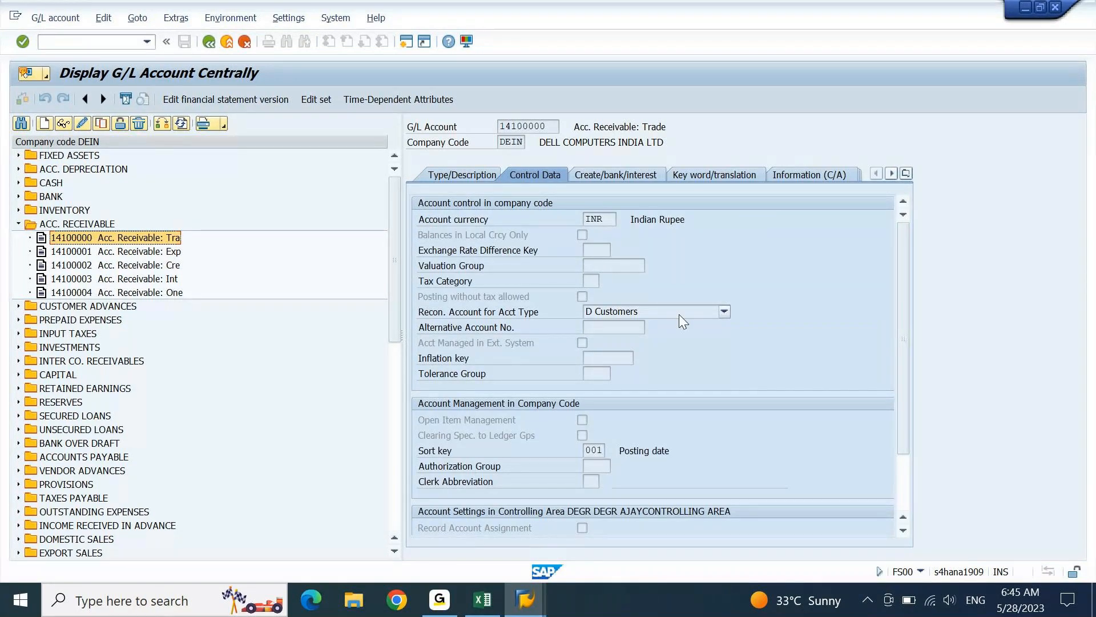
{"action": "left_click", "coordinate": [407, 42]}
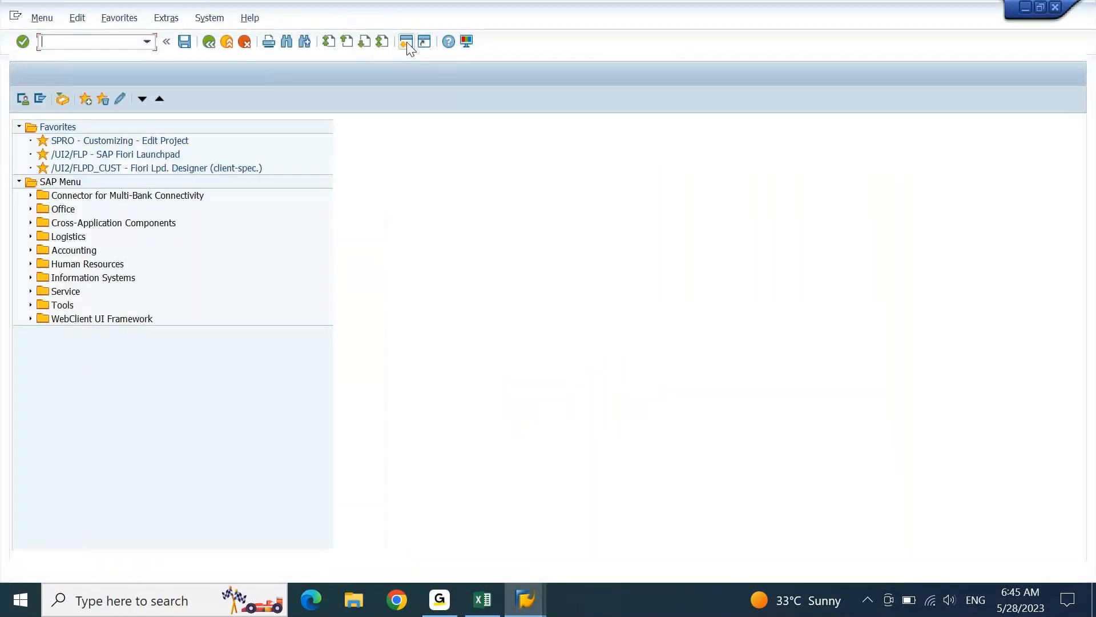
- Try FD01, dismiss the business partner prompt, and start transaction BP instead
{"action": "type", "text": "F"}
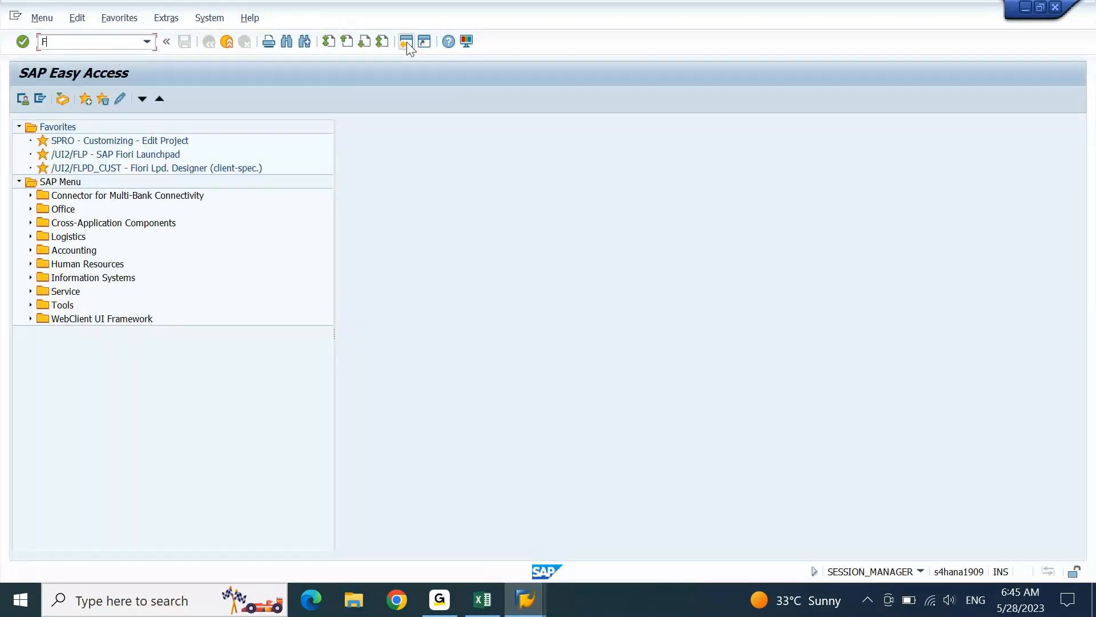
{"action": "type", "text": "D01"}
{"action": "key", "text": "Return"}
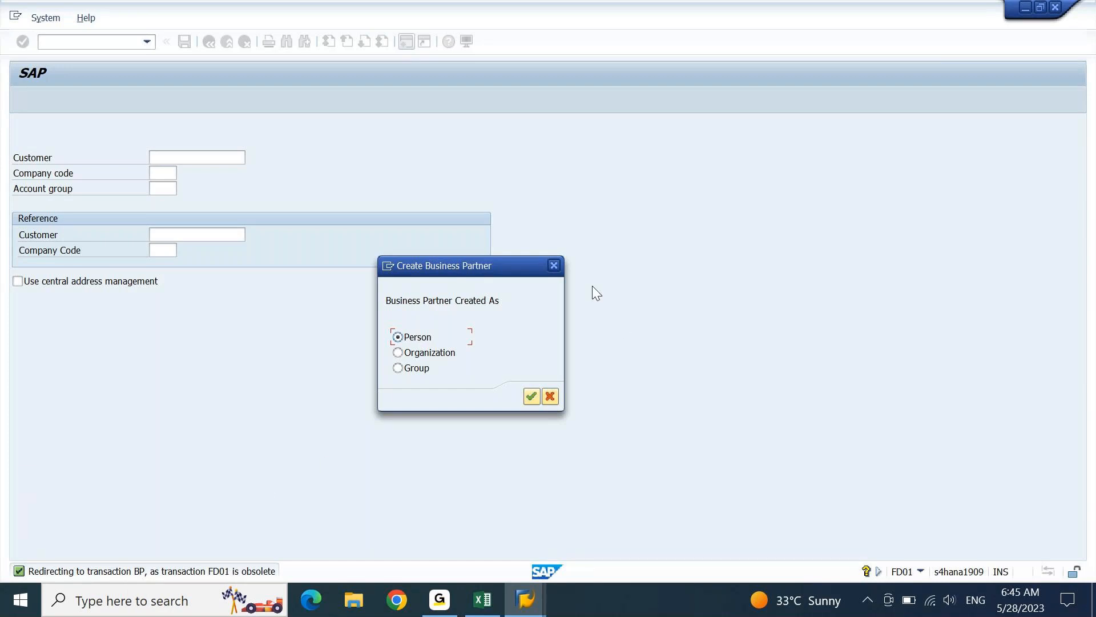
{"action": "left_click", "coordinate": [555, 265]}
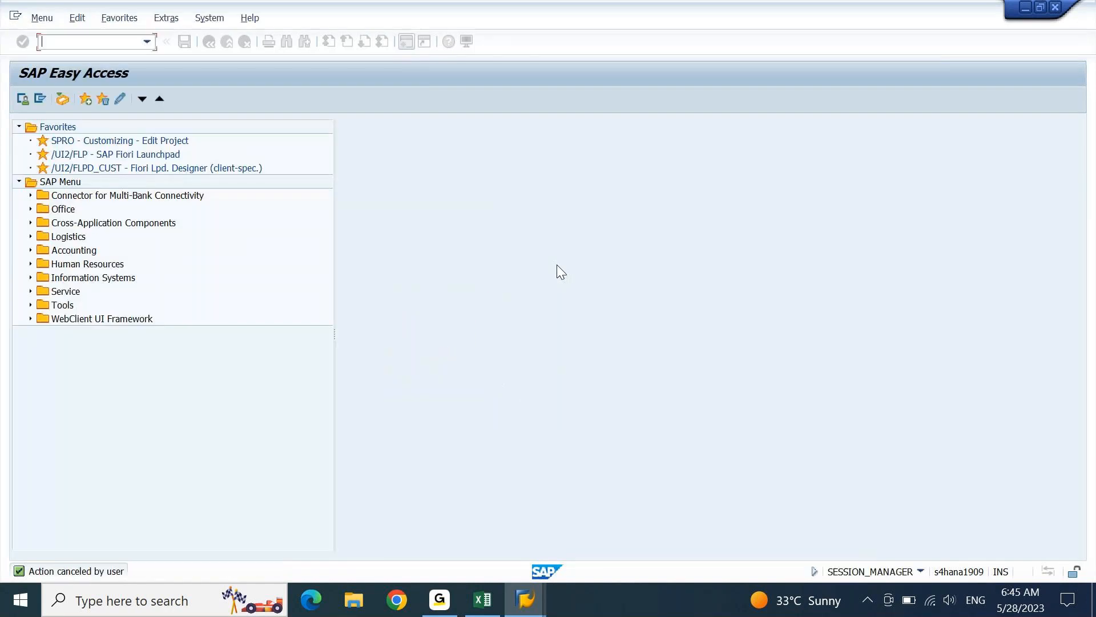
{"action": "type", "text": "BP"}
{"action": "key", "text": "Return"}
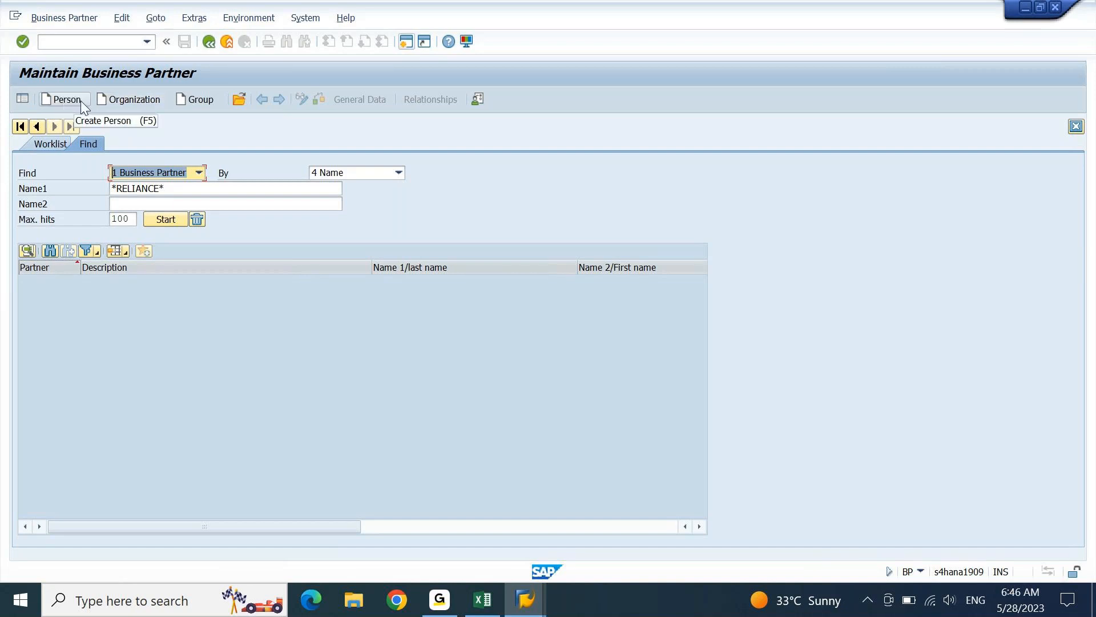
- Start a new organization business partner with grouping TESS TEST LOC customer
{"action": "left_click", "coordinate": [127, 97]}
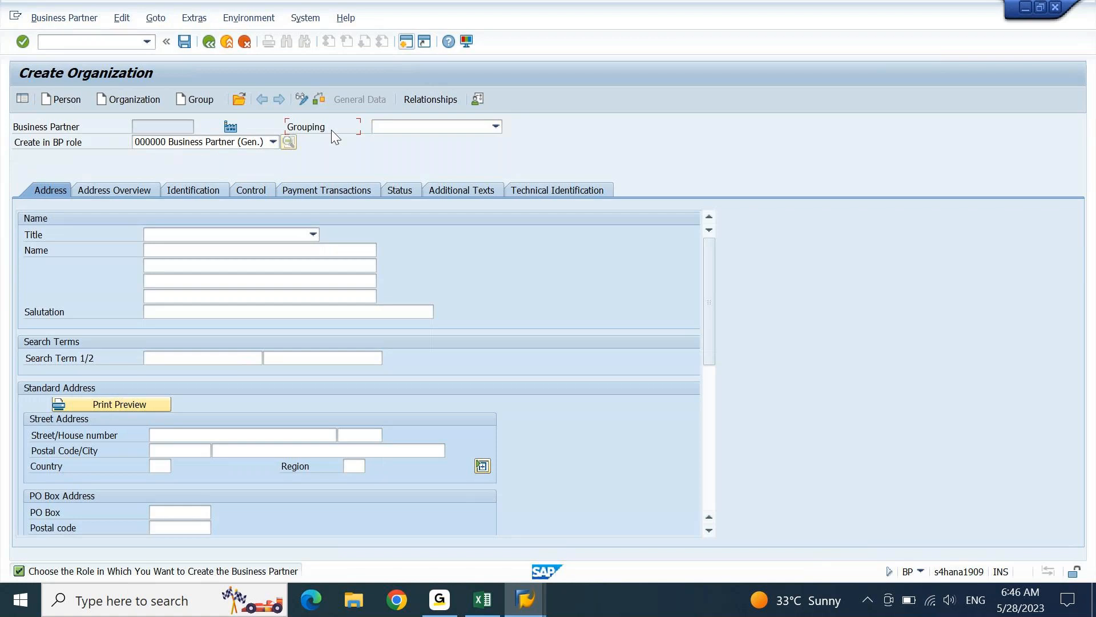
{"action": "left_click", "coordinate": [495, 128]}
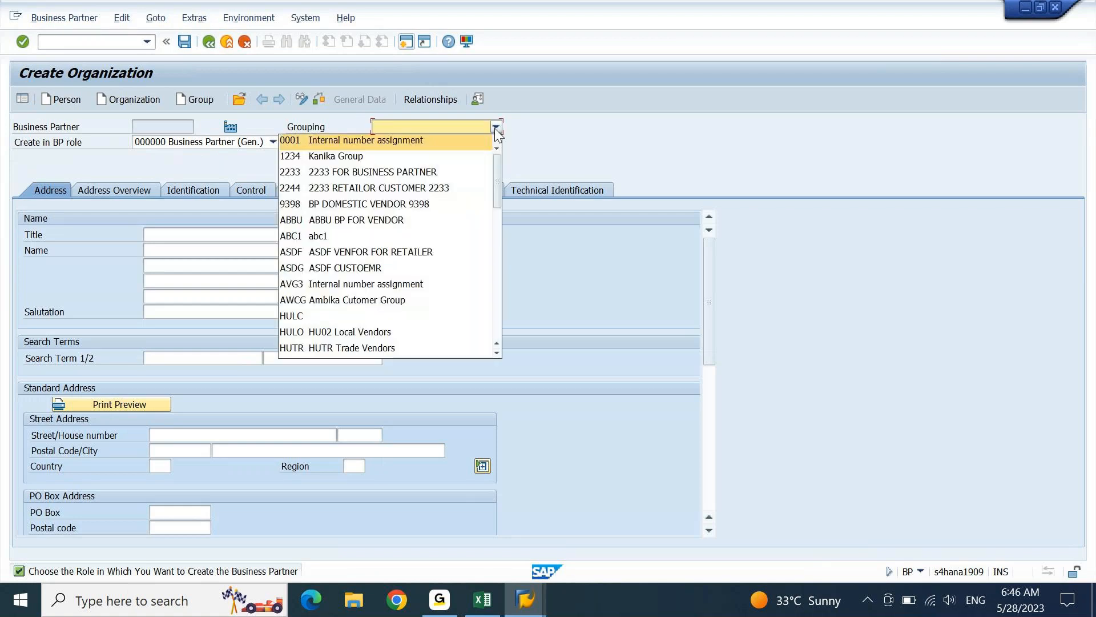
{"action": "left_click_drag", "start_coordinate": [497, 180], "coordinate": [489, 315]}
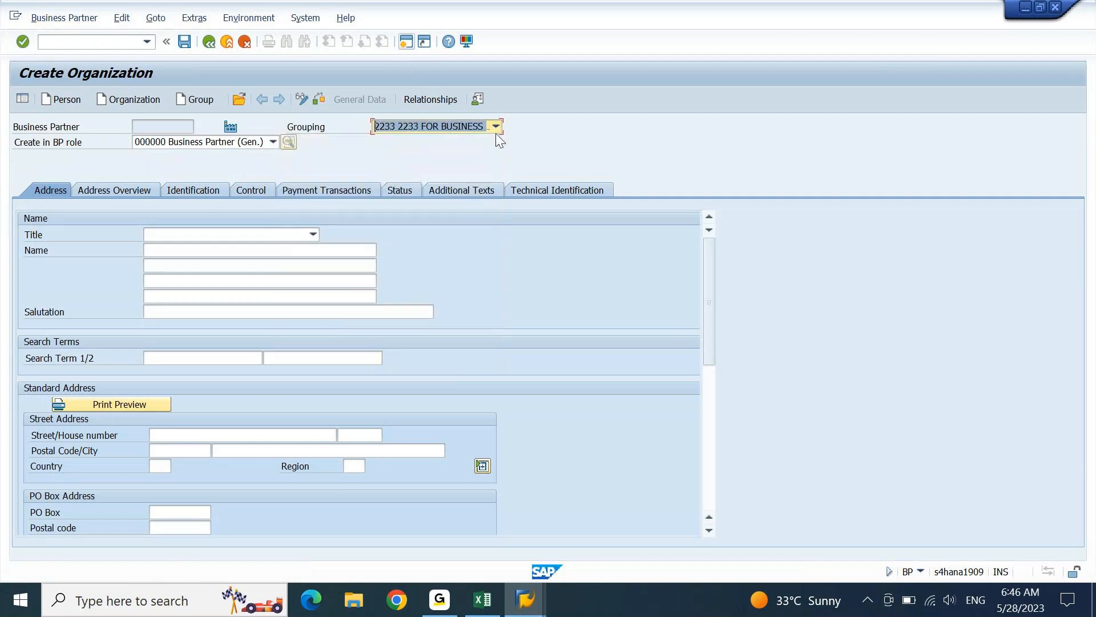
{"action": "left_click", "coordinate": [495, 132]}
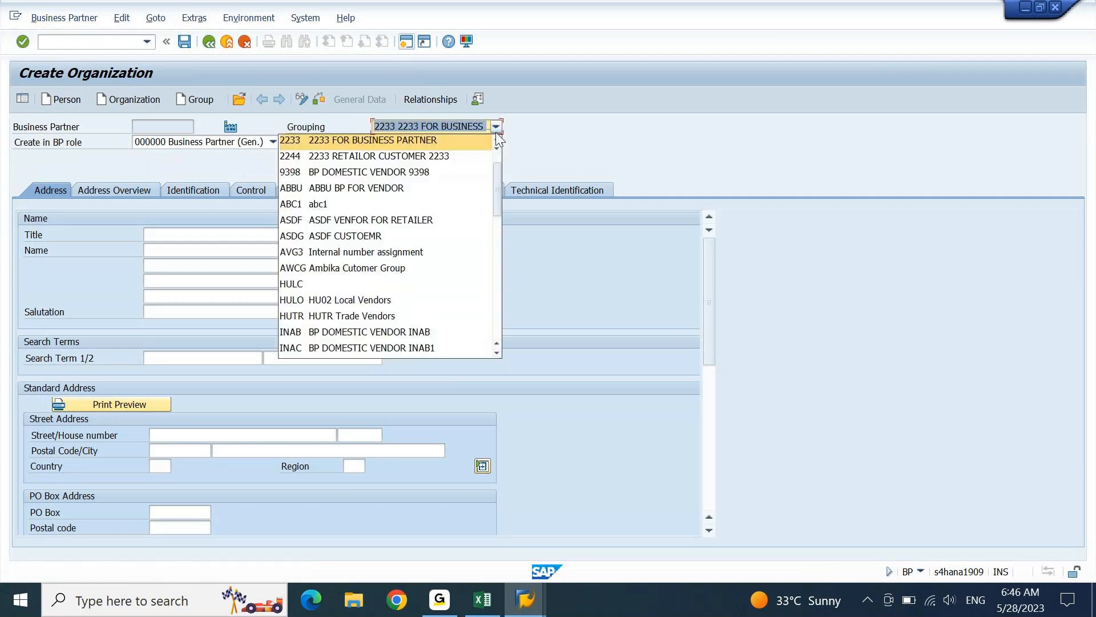
{"action": "left_click_drag", "start_coordinate": [491, 181], "coordinate": [495, 289]}
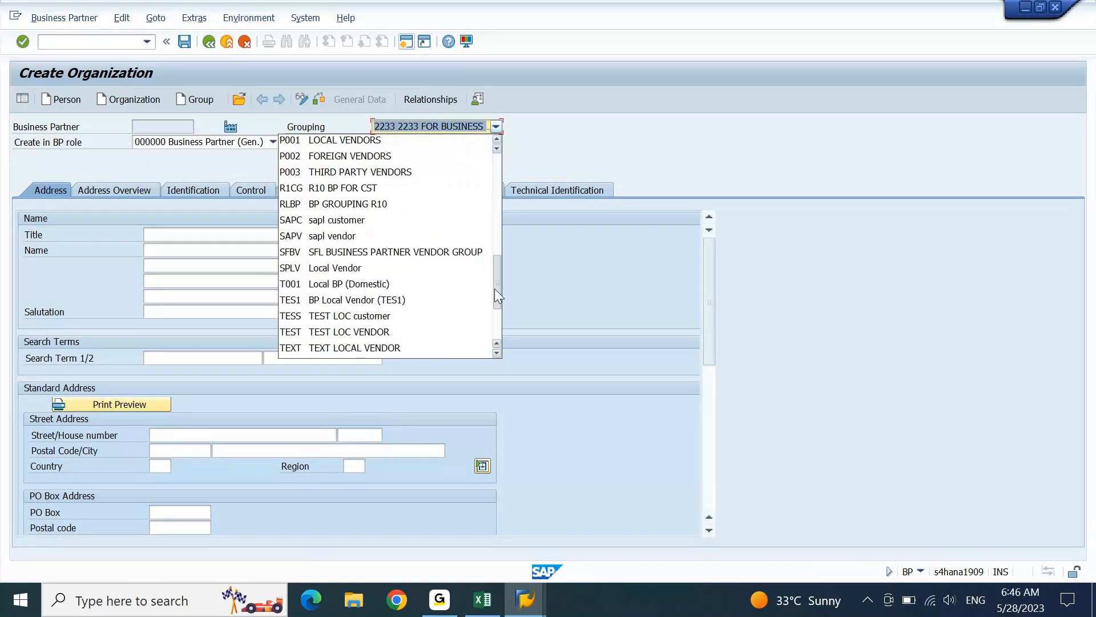
{"action": "left_click", "coordinate": [376, 323]}
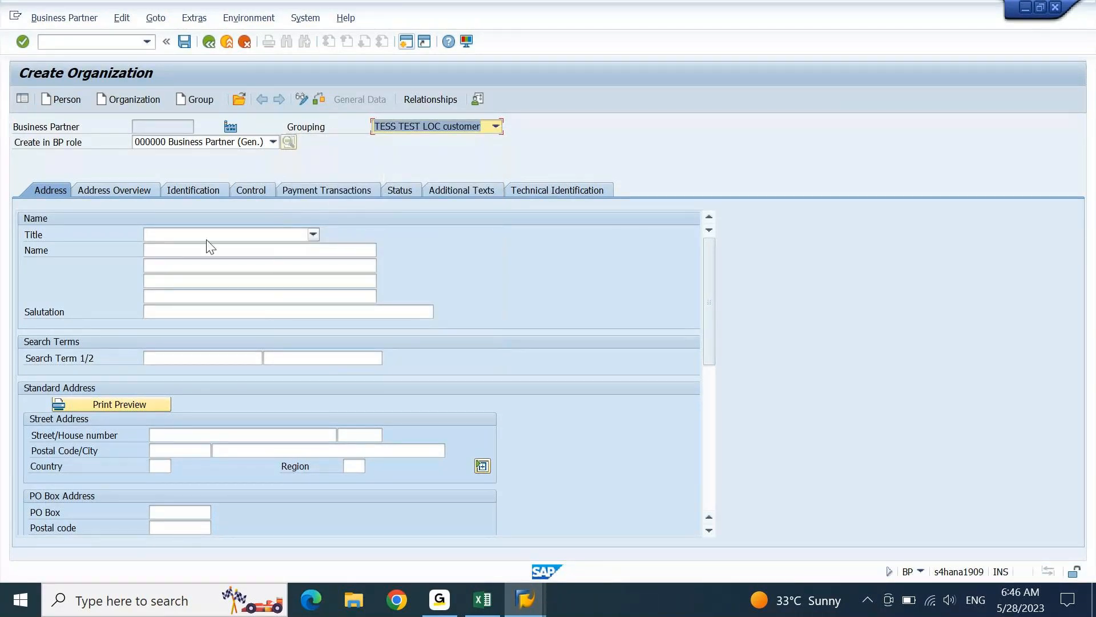
{"action": "left_click", "coordinate": [224, 236]}
- Set title 0003 Company, name D-MART and search term DMART
{"action": "left_click", "coordinate": [219, 249]}
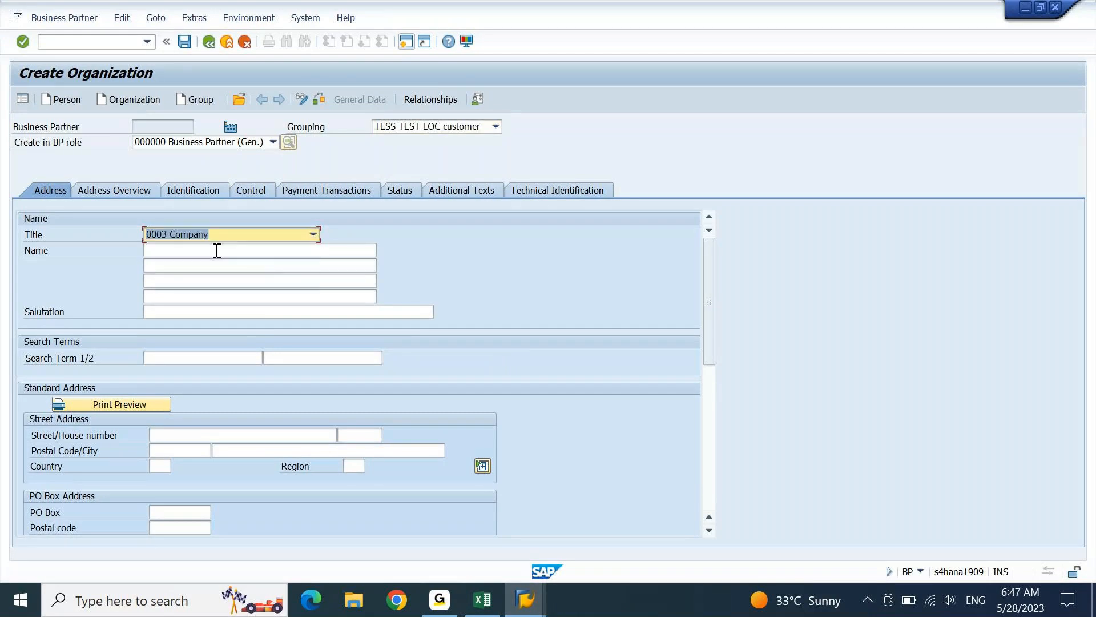
{"action": "left_click", "coordinate": [217, 250]}
{"action": "type", "text": "D"}
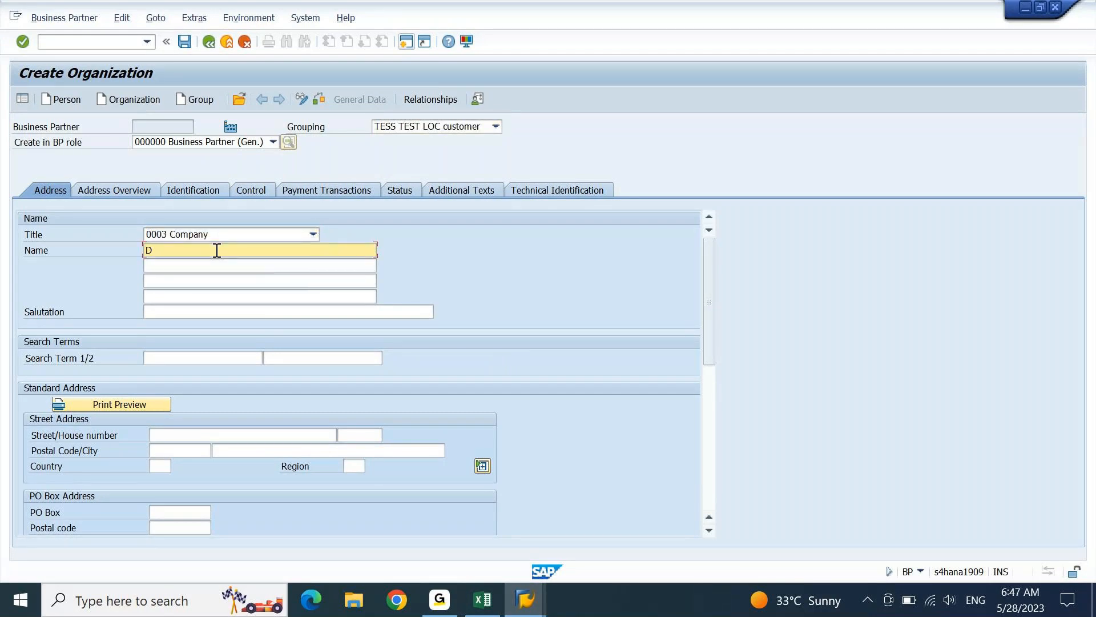
{"action": "type", "text": "-MART"}
{"action": "key", "text": "Tab"}
{"action": "key", "text": "Tab"}
{"action": "key", "text": "Tab"}
{"action": "key", "text": "Tab"}
{"action": "key", "text": "Tab"}
{"action": "type", "text": "DMART"}
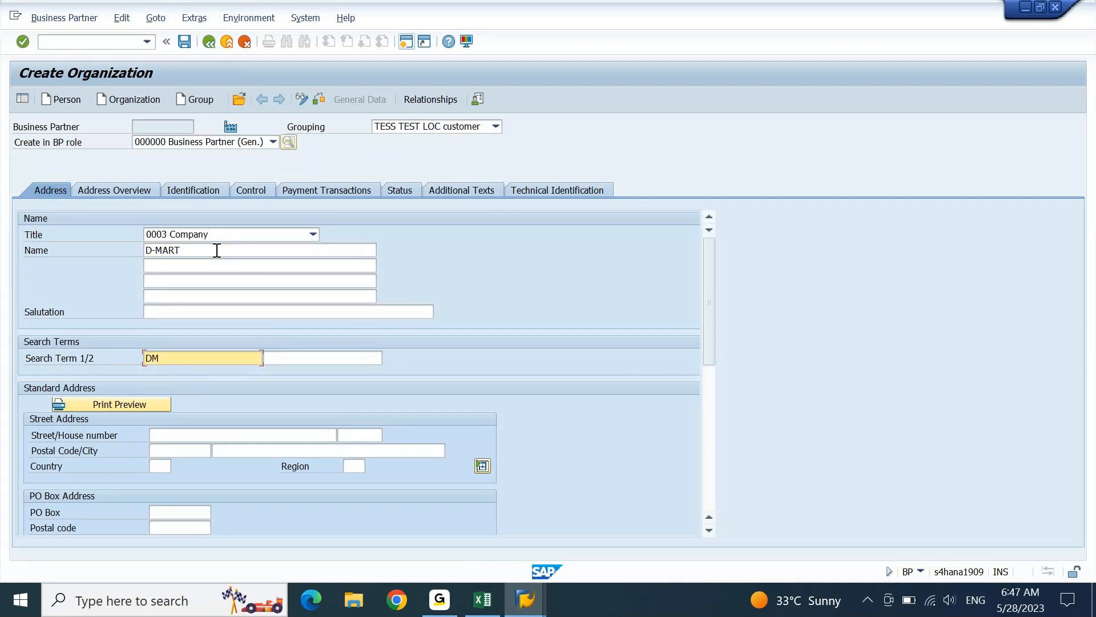
- Enter address DMART STREET 10 in Mumbai, India, with region 13 Maharashtra
{"action": "key", "text": "Tab"}
{"action": "key", "text": "Tab"}
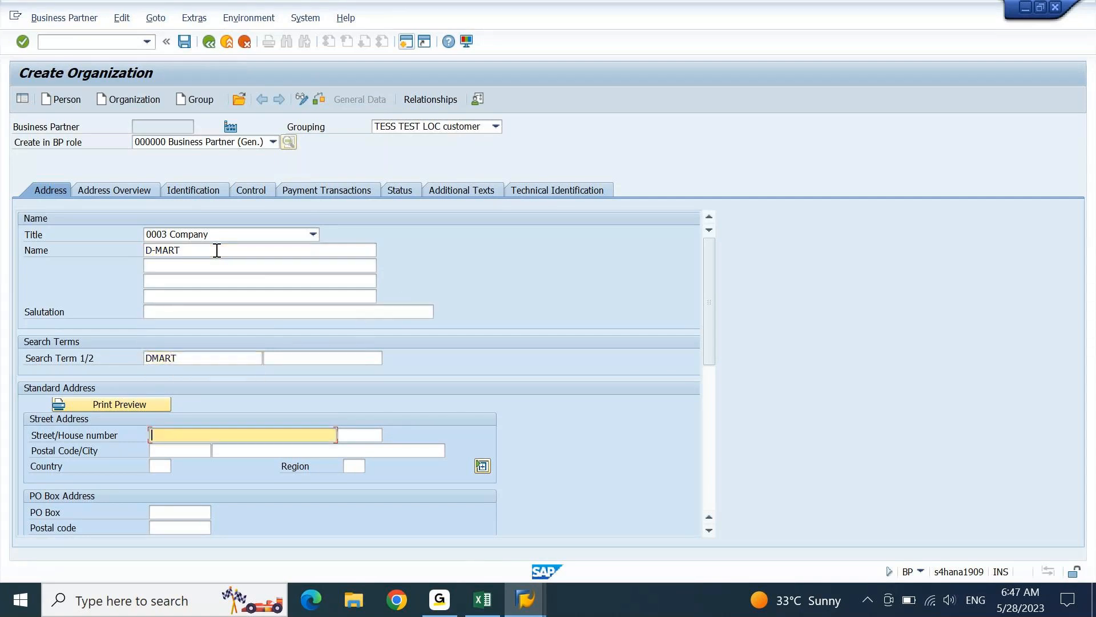
{"action": "type", "text": "DMART STREET"}
{"action": "key", "text": "Tab"}
{"action": "type", "text": "10"}
{"action": "key", "text": "Tab"}
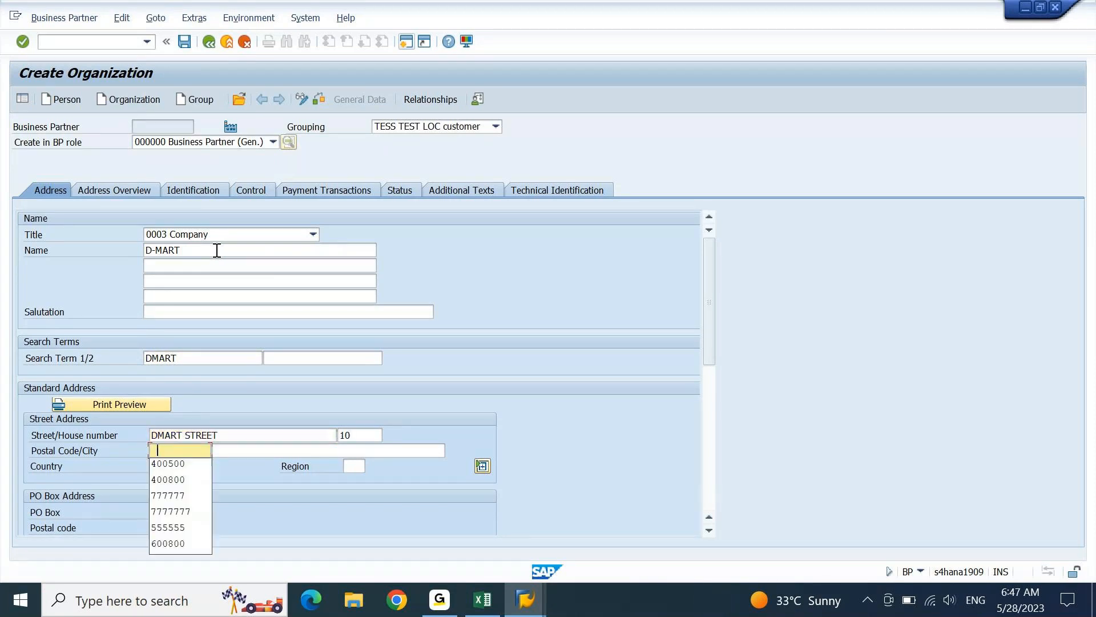
{"action": "key", "text": "Tab"}
{"action": "key", "text": "space"}
{"action": "key", "text": "Tab"}
{"action": "key", "text": "space"}
{"action": "key", "text": "Tab"}
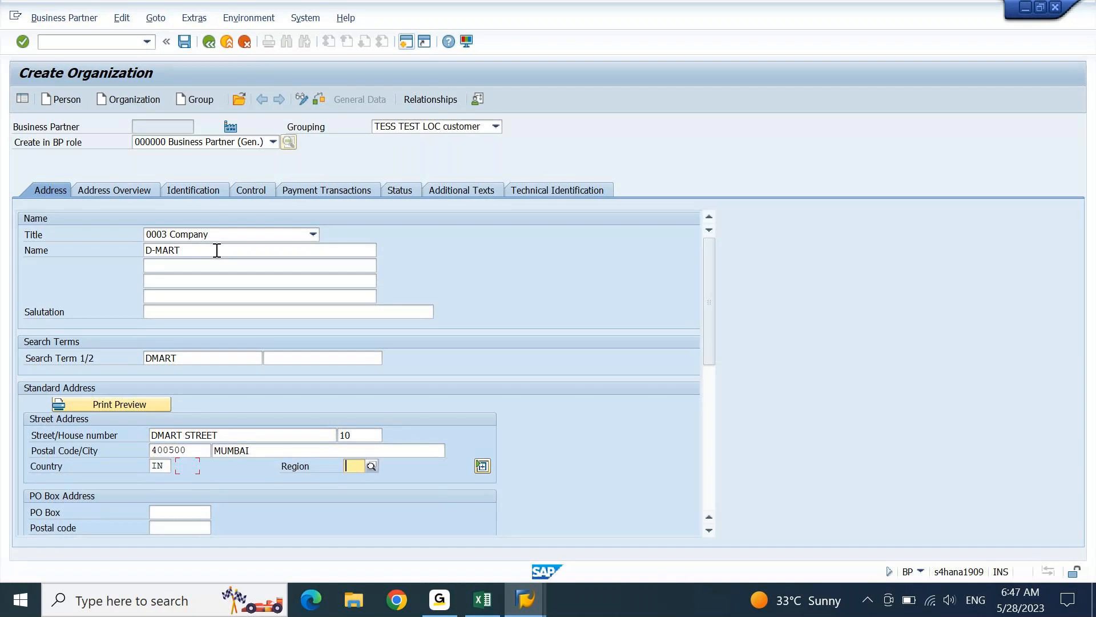
{"action": "key", "text": "space"}
{"action": "key", "text": "Return"}
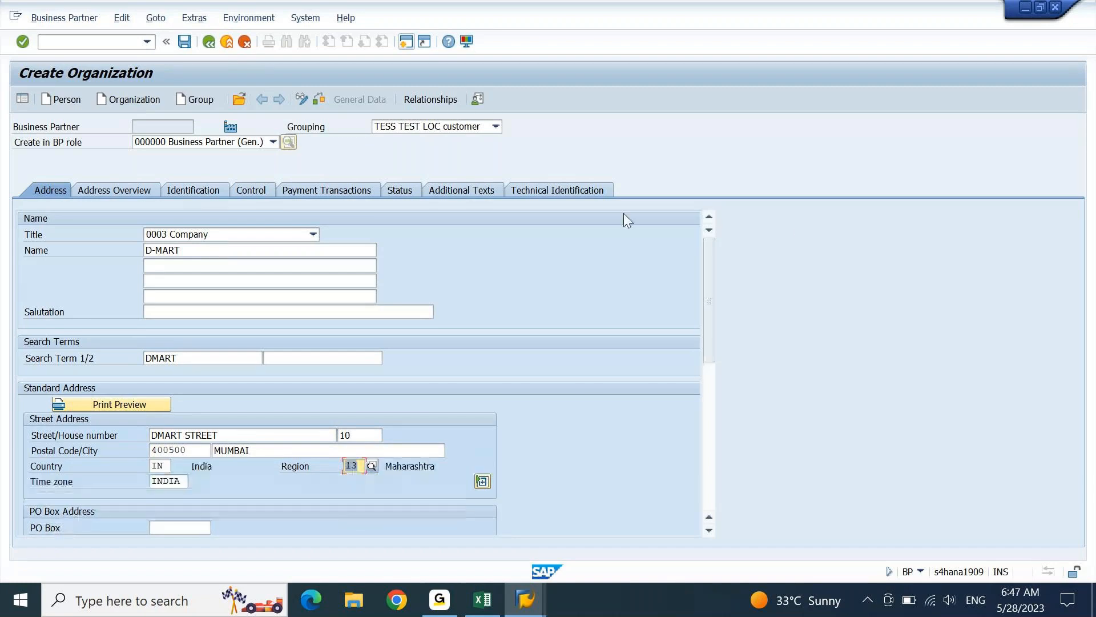
- Set the communication language to EN English
{"action": "left_click_drag", "start_coordinate": [711, 260], "coordinate": [714, 348]}
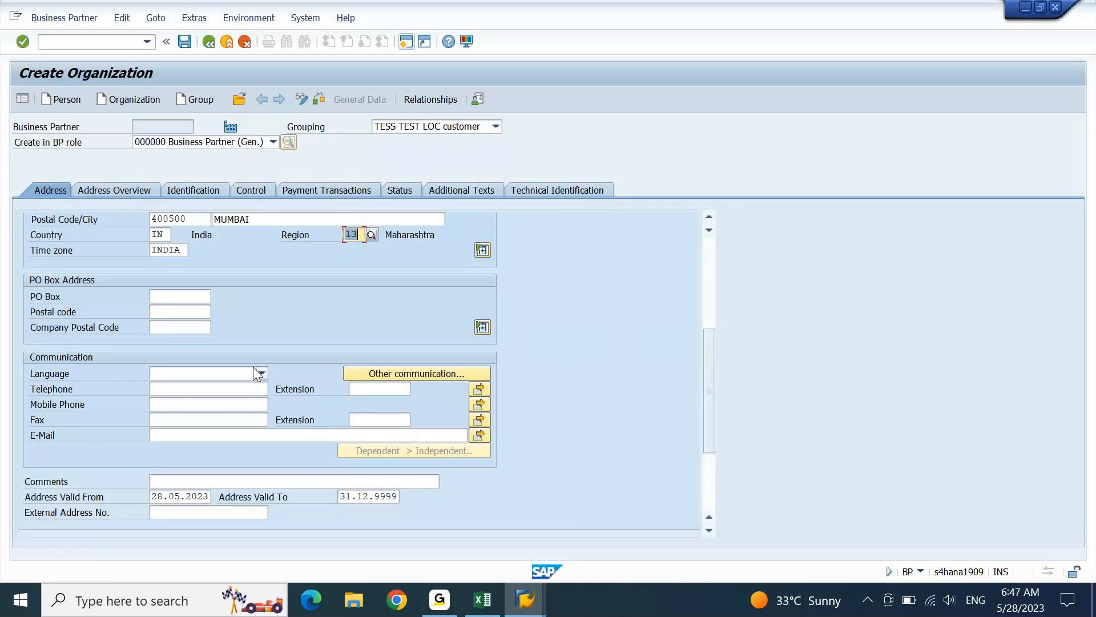
{"action": "left_click", "coordinate": [255, 371]}
{"action": "type", "text": "EN"}
{"action": "key", "text": "Return"}
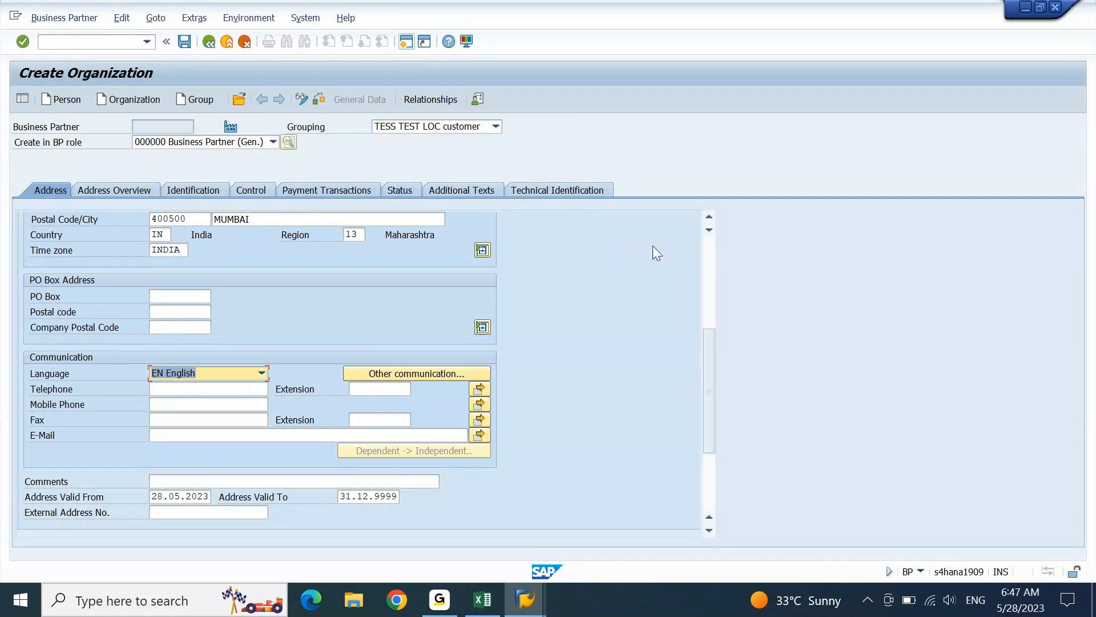
{"action": "scroll", "coordinate": [711, 269], "scroll_direction": "up", "scroll_amount": 5}
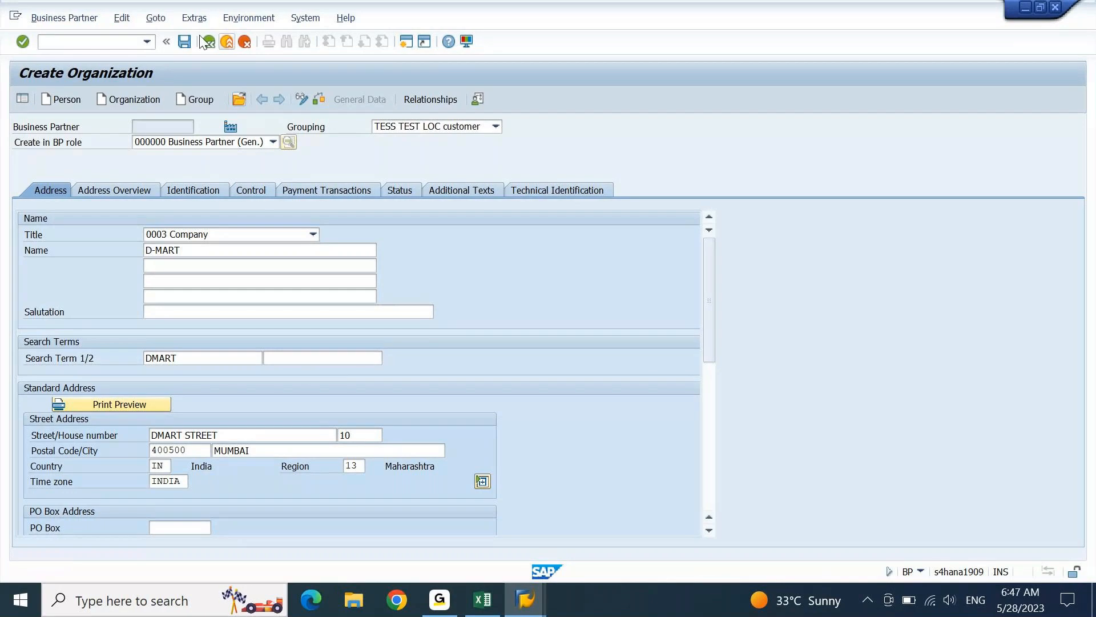
- Save business partner D-MART and bring up the list of Indian regions
{"action": "left_click", "coordinate": [189, 45]}
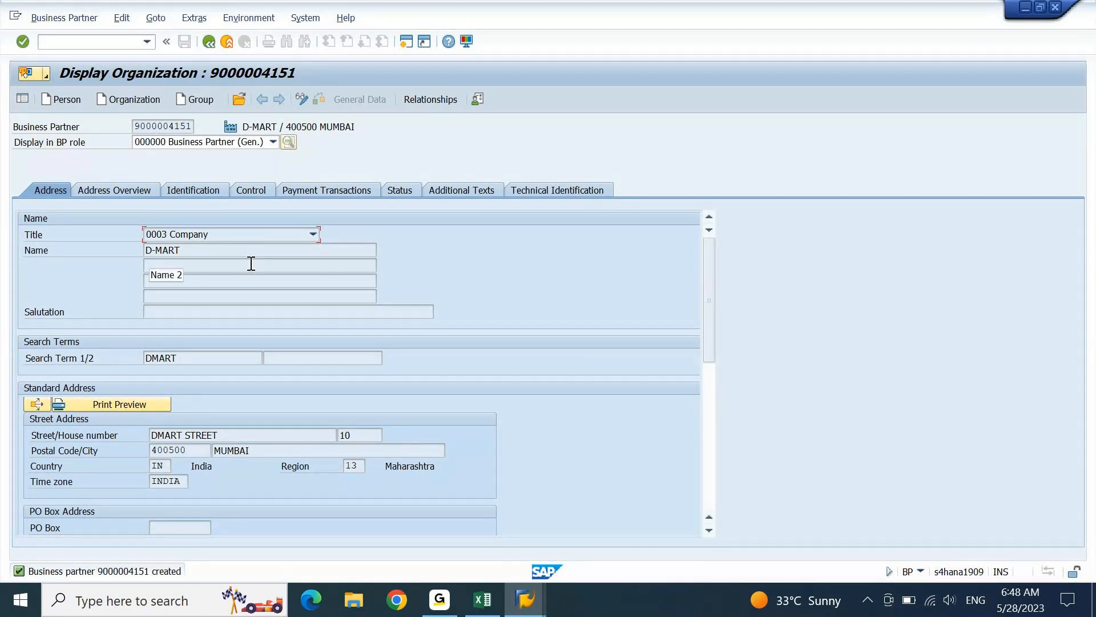
{"action": "left_click", "coordinate": [351, 466]}
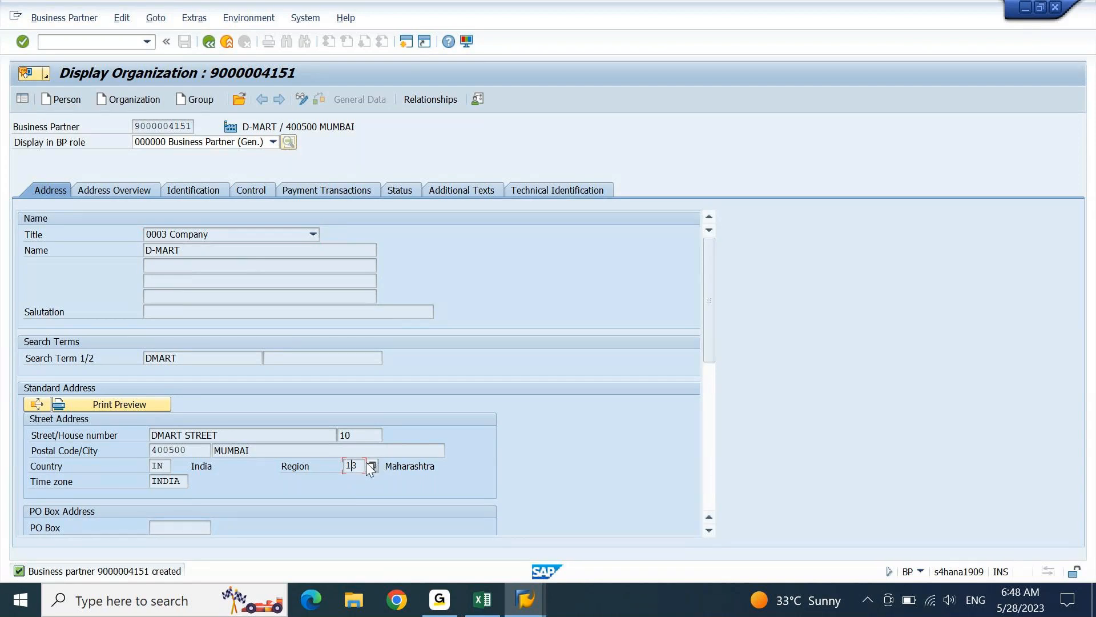
{"action": "left_click", "coordinate": [370, 466]}
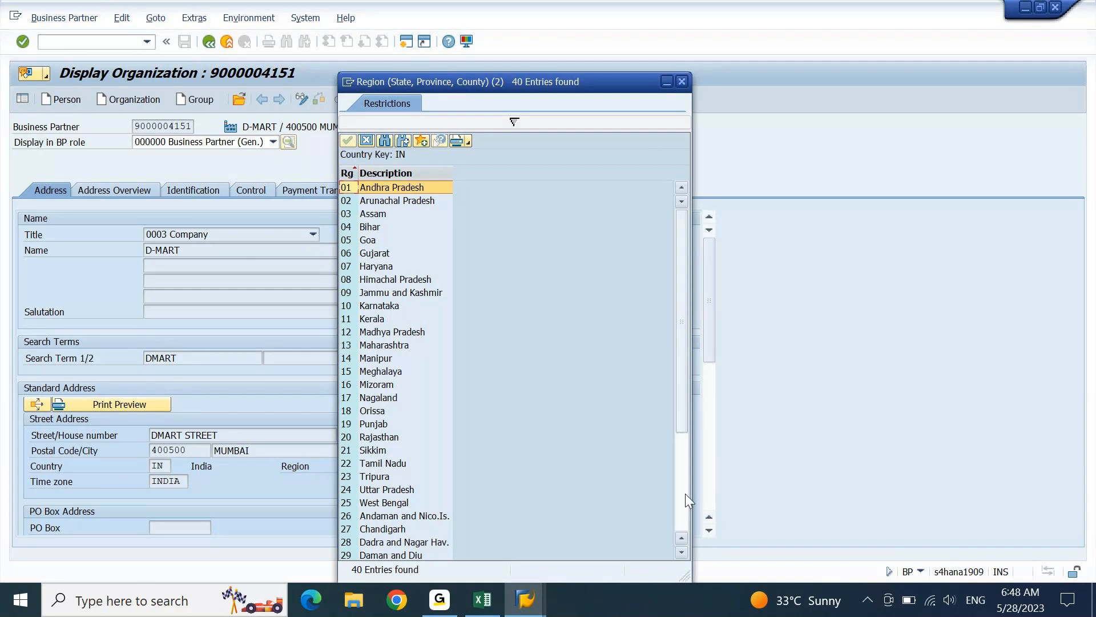
- Choose region 13 Maharashtra for D-MART's street address
{"action": "left_click", "coordinate": [687, 494]}
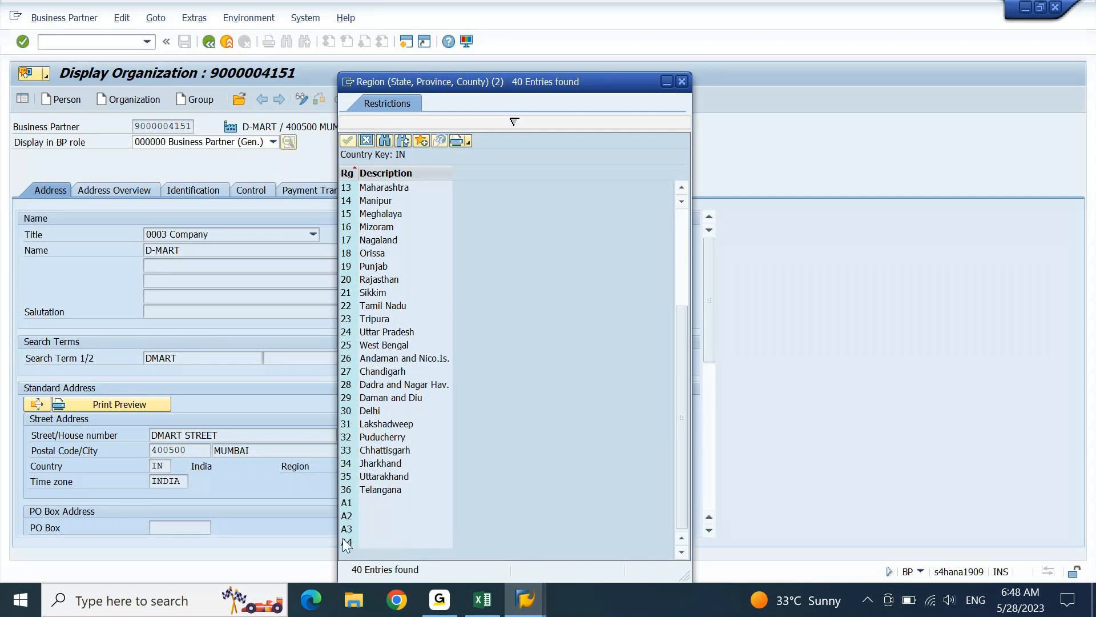
{"action": "left_click", "coordinate": [683, 84]}
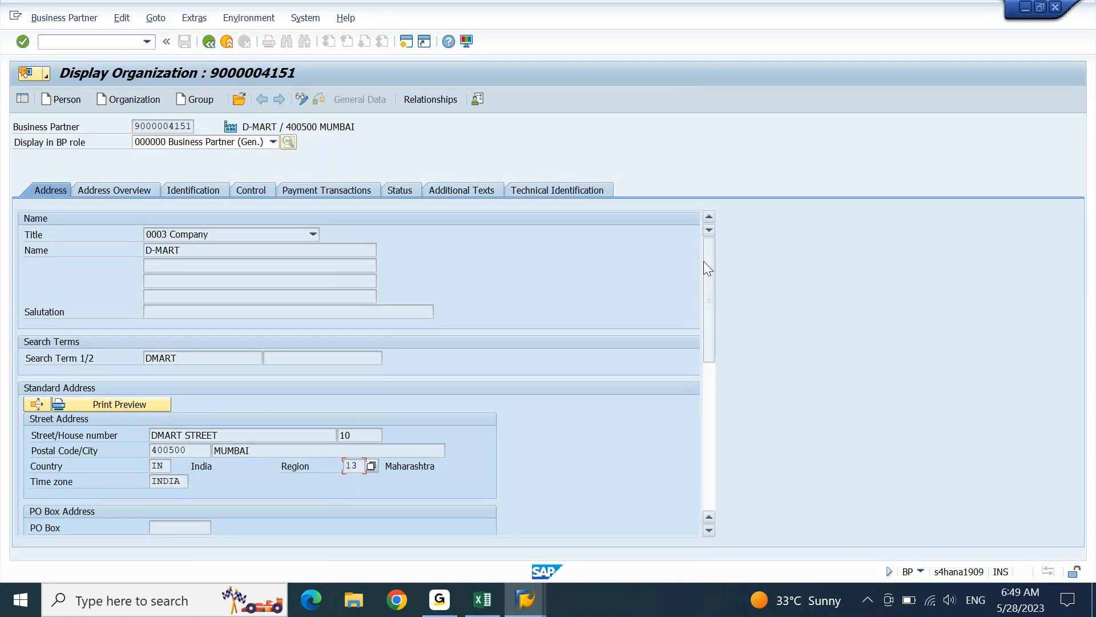
{"action": "left_click_drag", "start_coordinate": [704, 265], "coordinate": [710, 237]}
{"action": "double_click", "coordinate": [135, 127]}
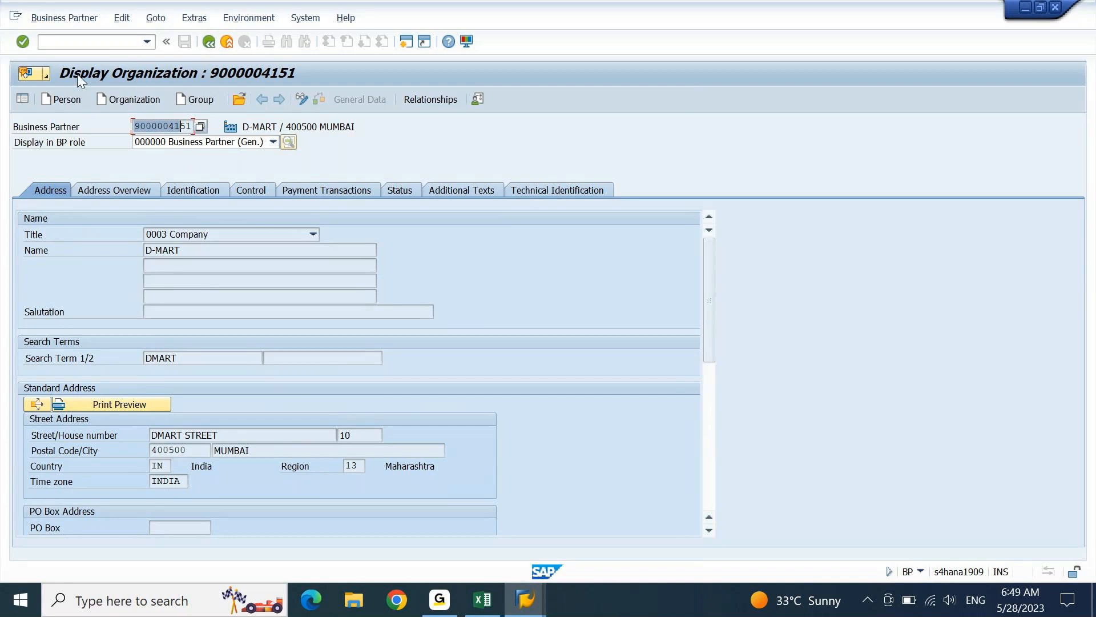
{"action": "left_click", "coordinate": [300, 103]}
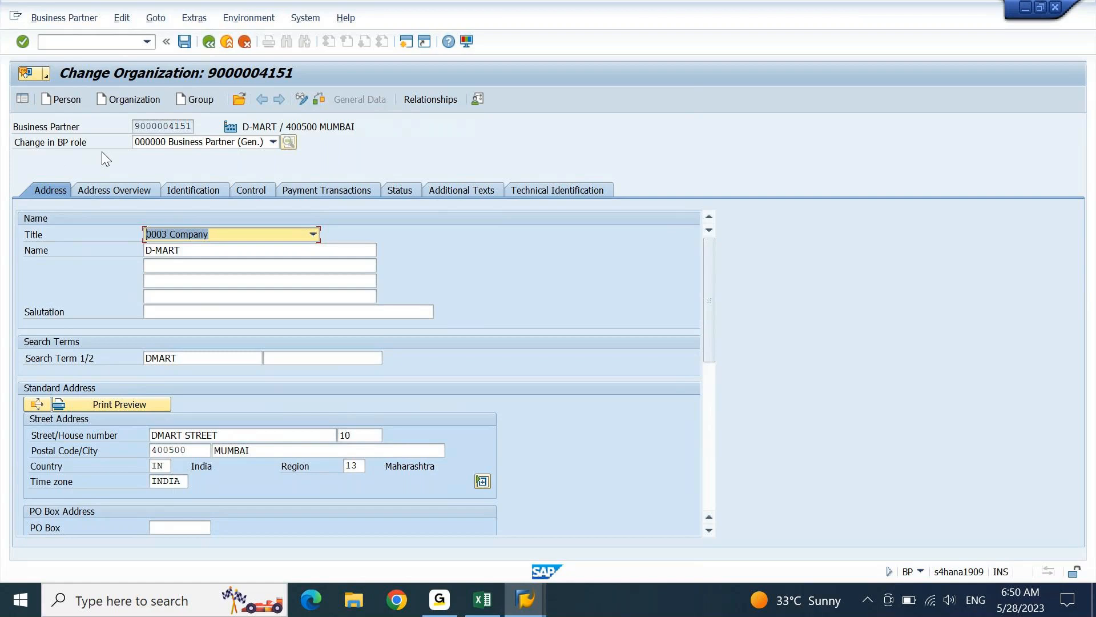
- Add the FLCU00 FI Customer role to D-MART
{"action": "left_click", "coordinate": [272, 142]}
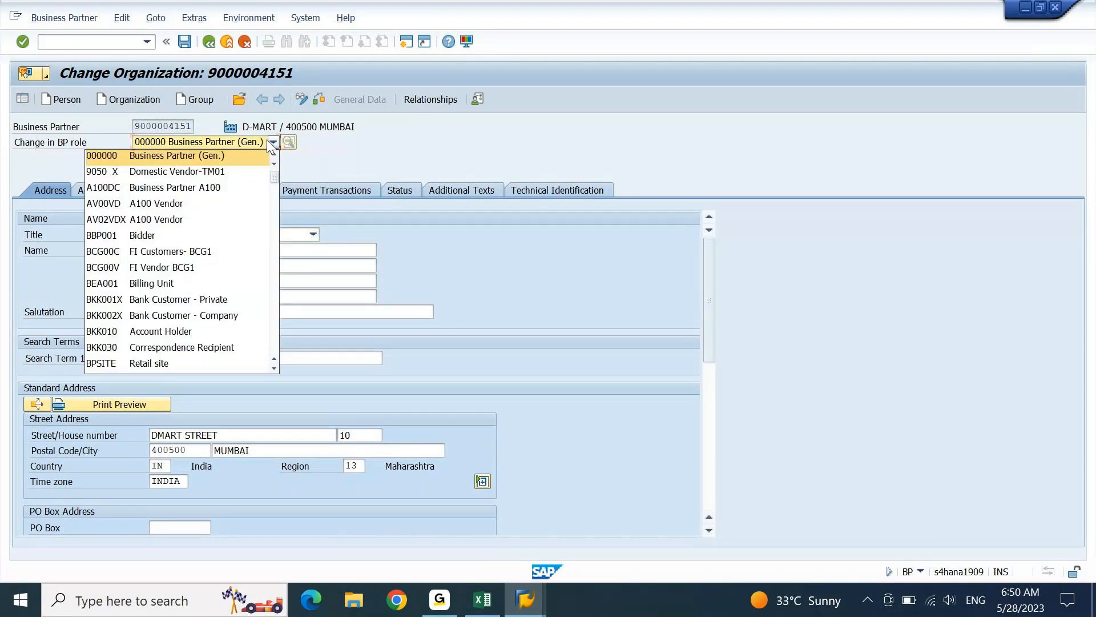
{"action": "left_click_drag", "start_coordinate": [274, 176], "coordinate": [274, 206]}
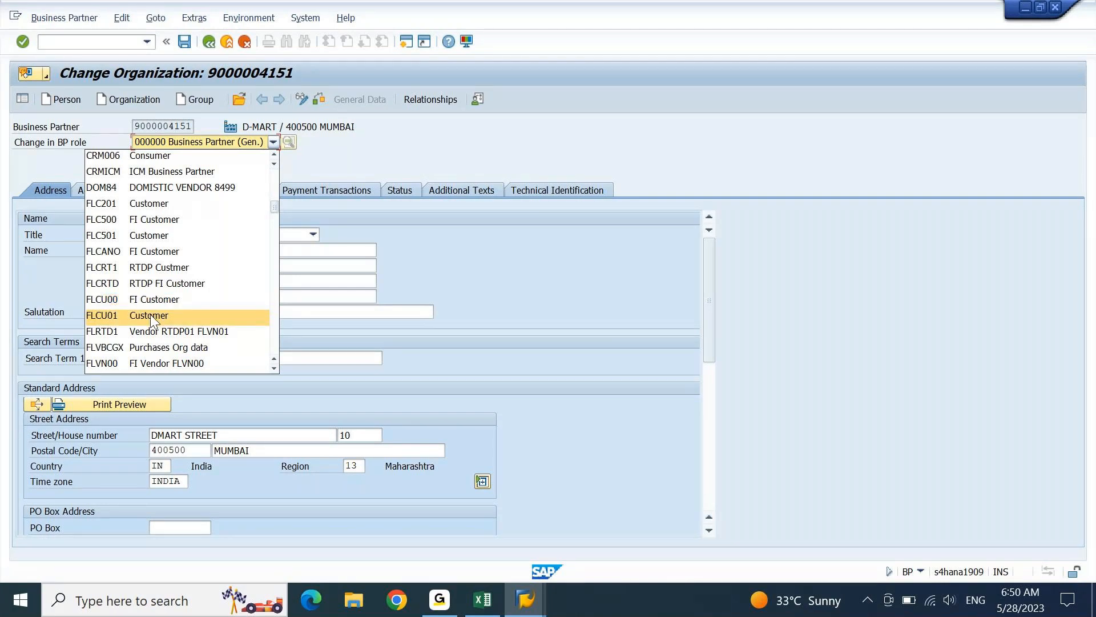
{"action": "left_click", "coordinate": [166, 300]}
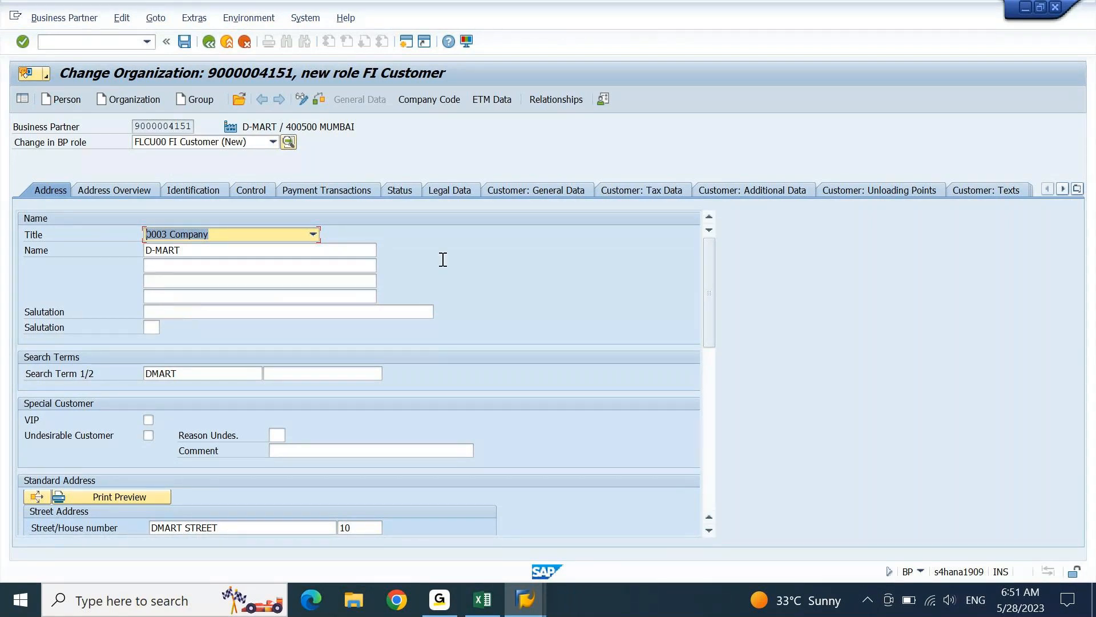
{"action": "left_click_drag", "start_coordinate": [706, 291], "coordinate": [714, 231]}
{"action": "left_click", "coordinate": [557, 193]}
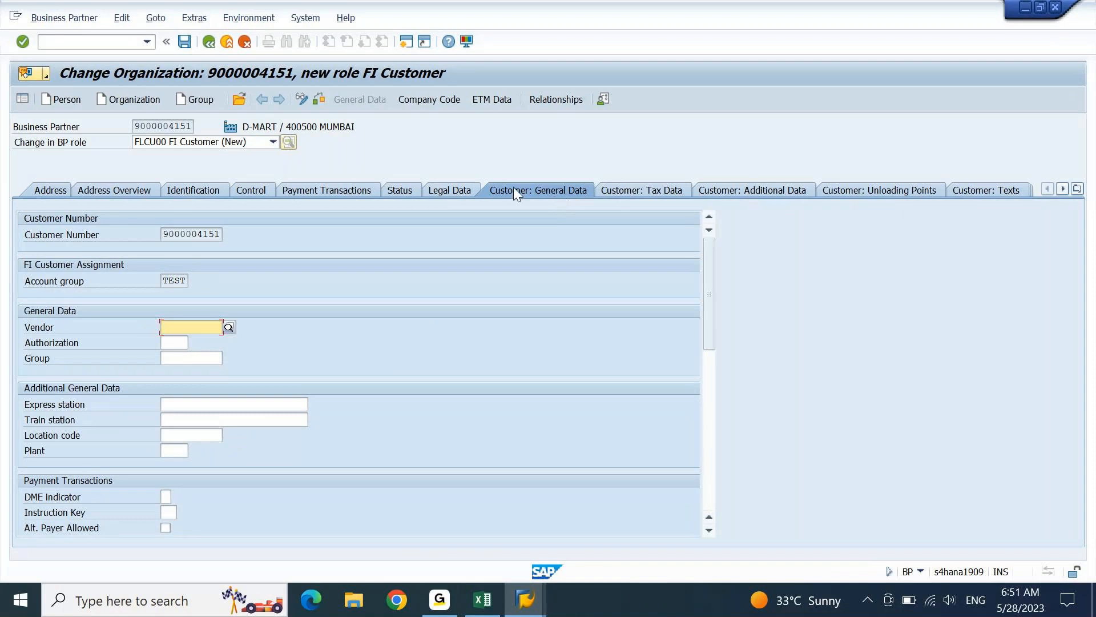
{"action": "double_click", "coordinate": [164, 280]}
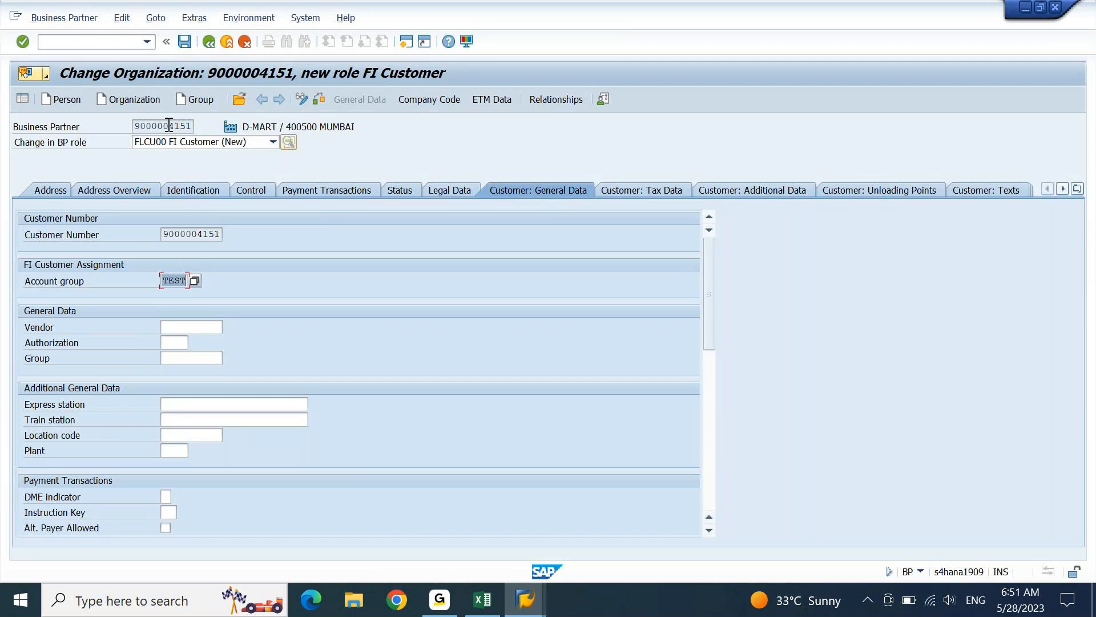
{"action": "left_click", "coordinate": [169, 125]}
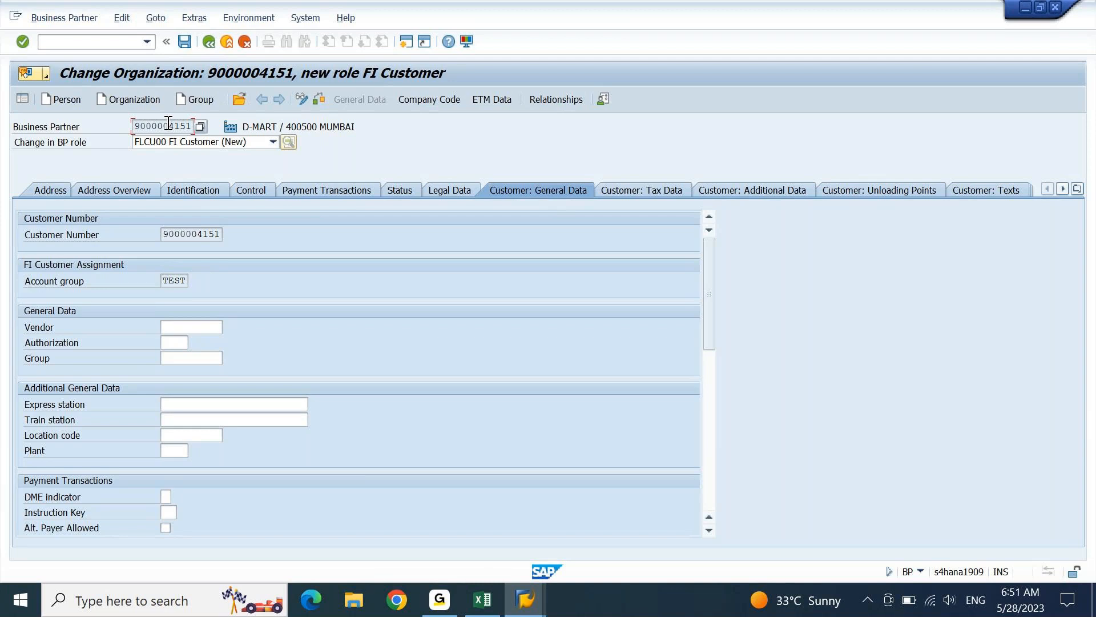
{"action": "left_click", "coordinate": [174, 282]}
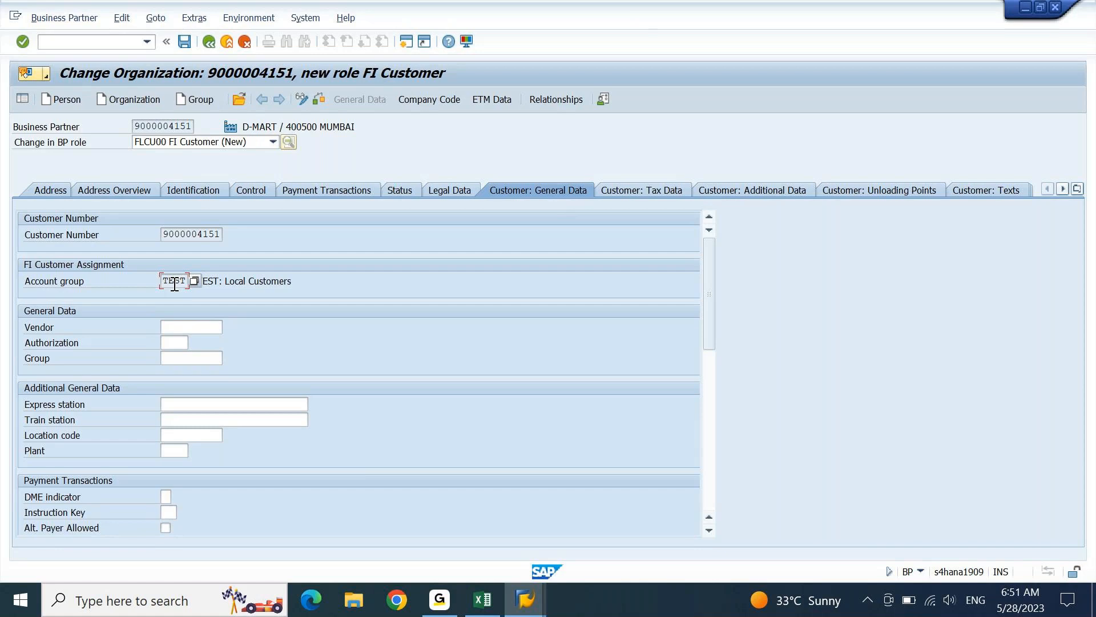
{"action": "left_click", "coordinate": [193, 230]}
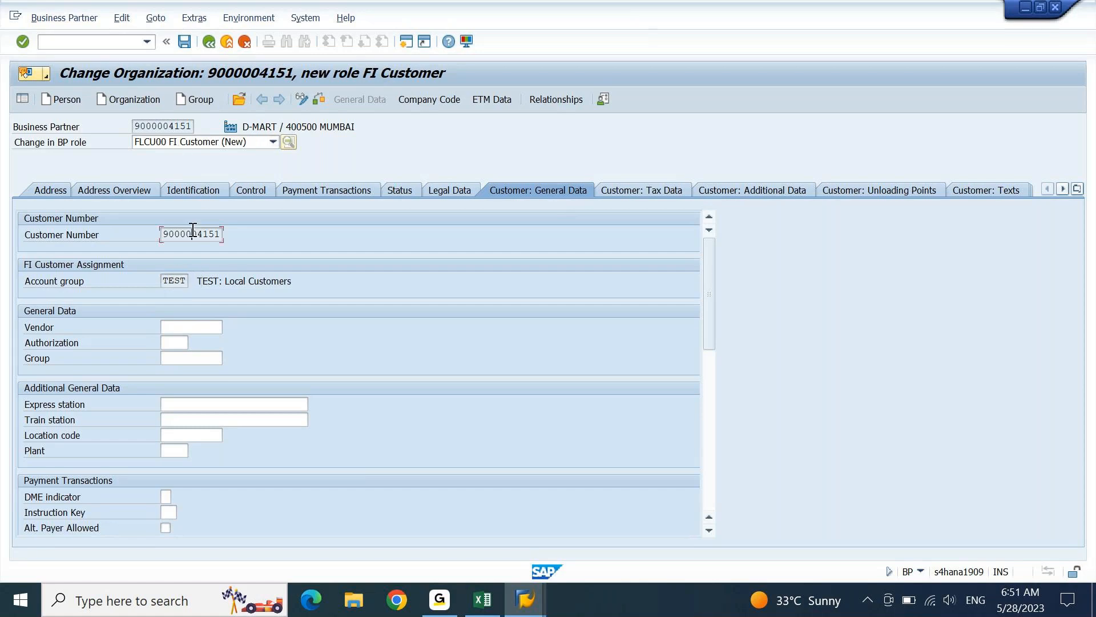
- Extend D-MART to company code DEIN with reconciliation account 14100000 (Acc. Receivable: Trade) and sort key 001
{"action": "left_click", "coordinate": [437, 99]}
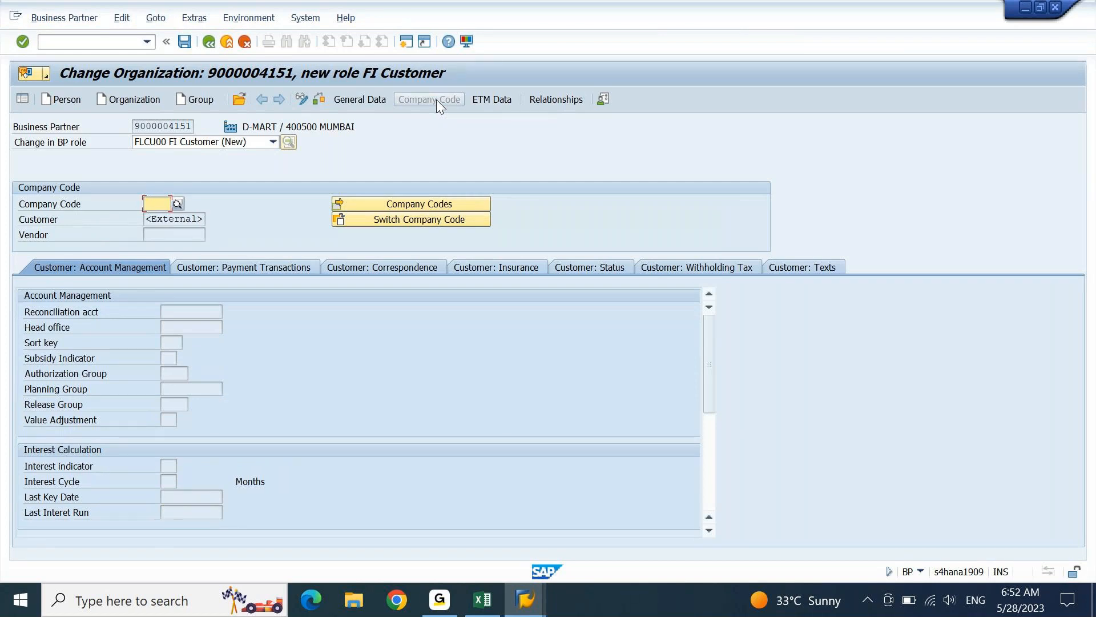
{"action": "type", "text": "DEIN"}
{"action": "key", "text": "Return"}
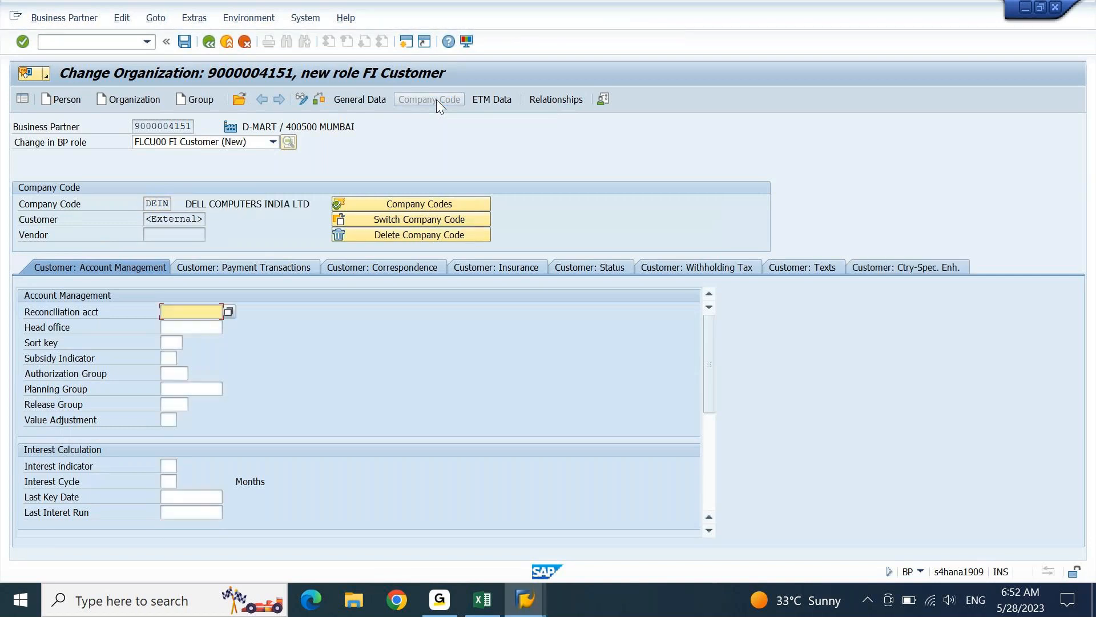
{"action": "left_click", "coordinate": [229, 311]}
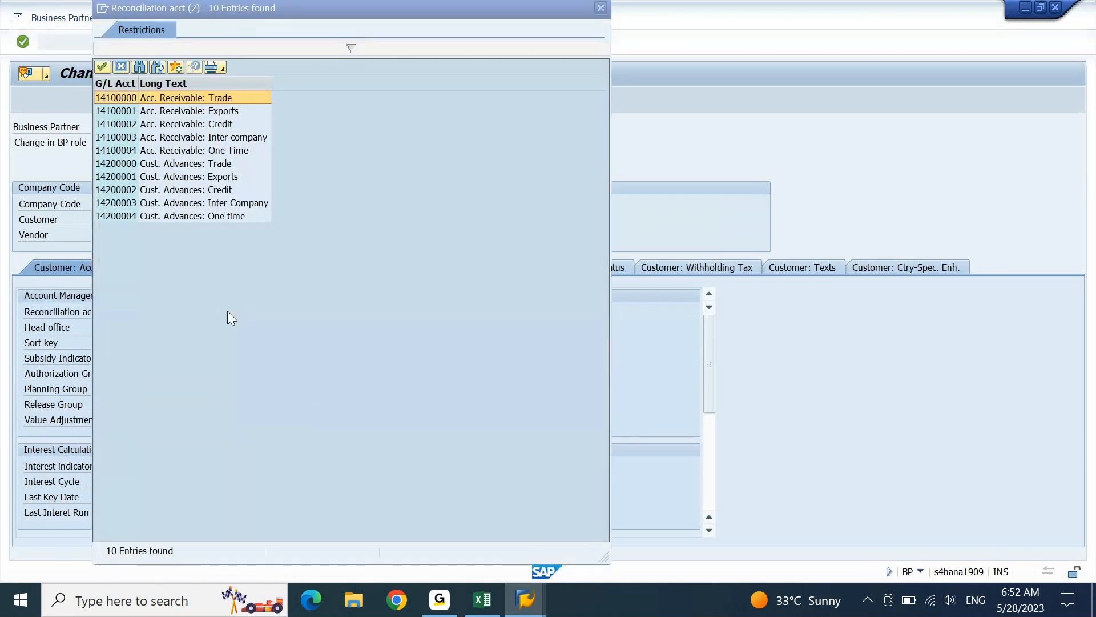
{"action": "double_click", "coordinate": [218, 97]}
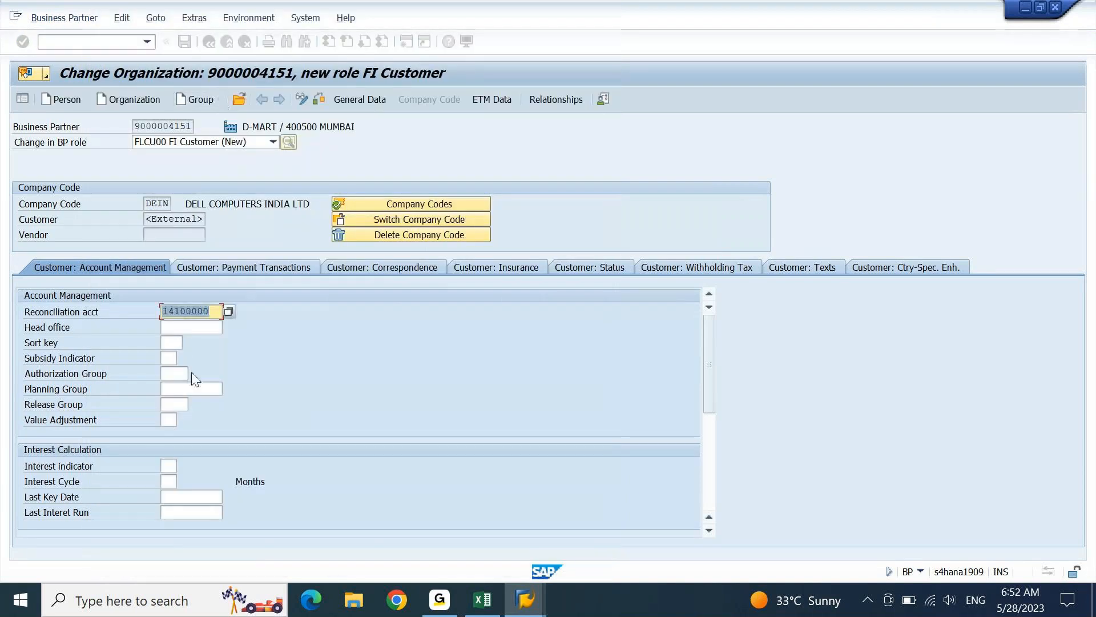
{"action": "left_click", "coordinate": [177, 341]}
{"action": "type", "text": "001"}
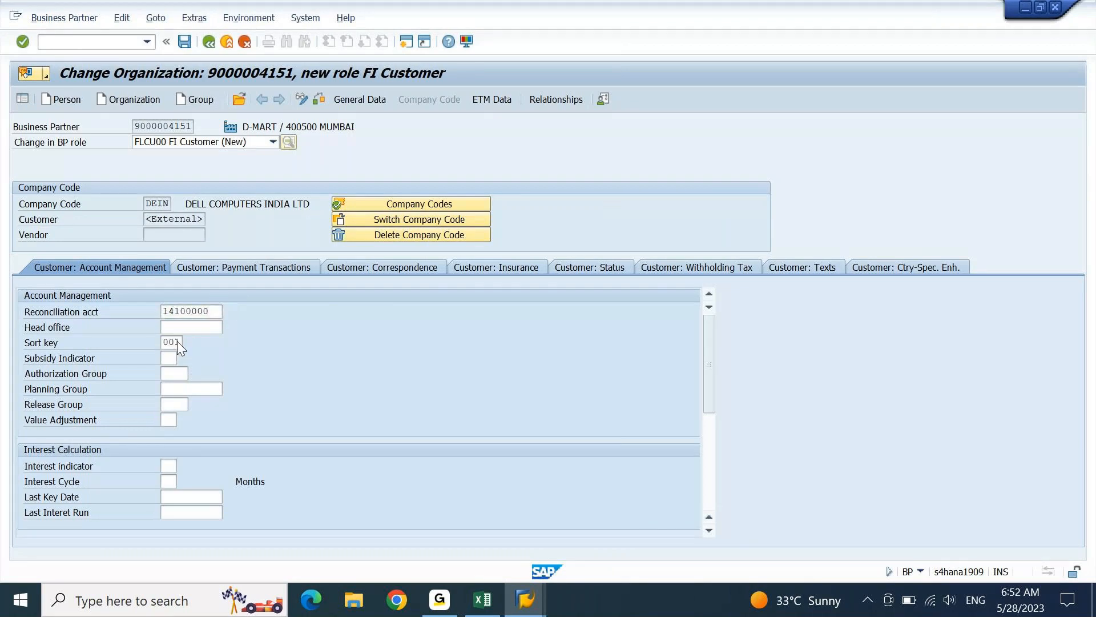
{"action": "key", "text": "Return"}
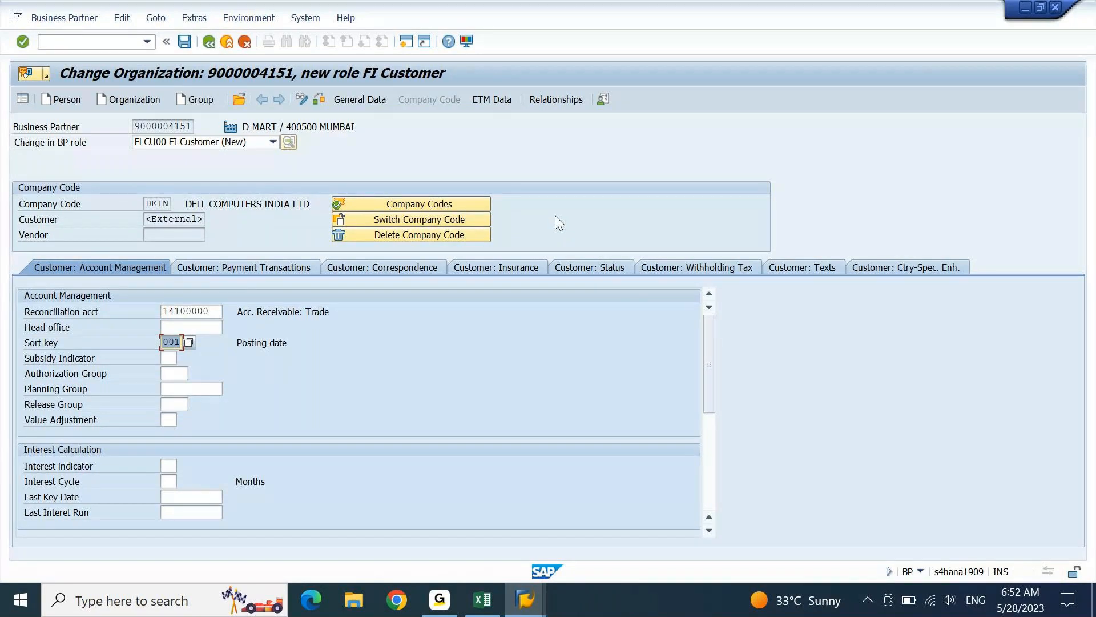
- Save the FI Customer role data for DEIN and highlight the business partner number
{"action": "left_click", "coordinate": [184, 43]}
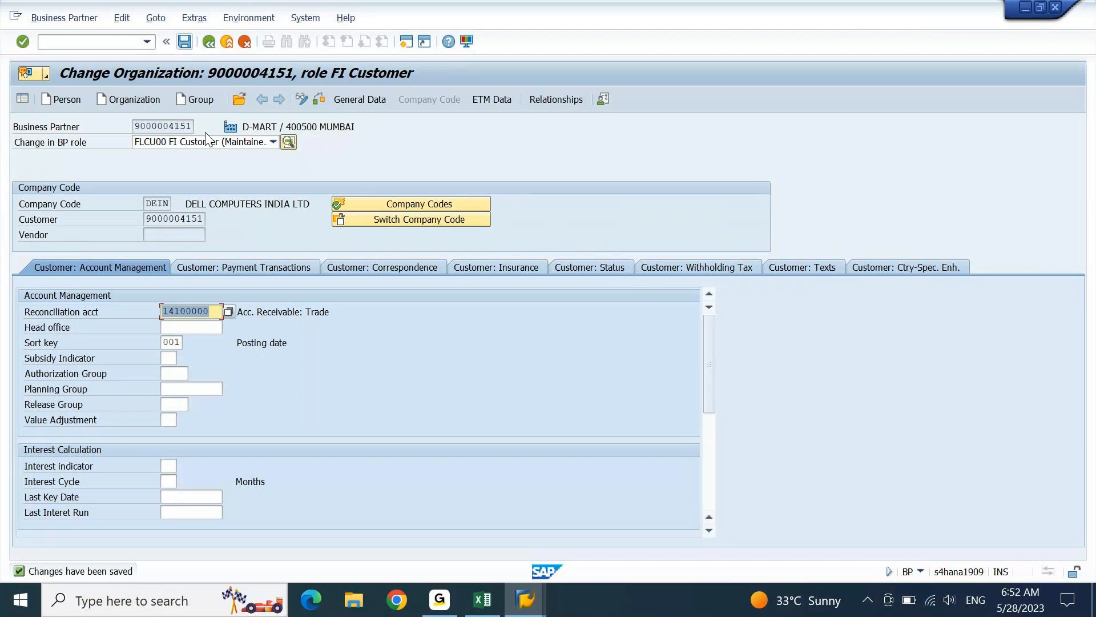
{"action": "left_click", "coordinate": [165, 126]}
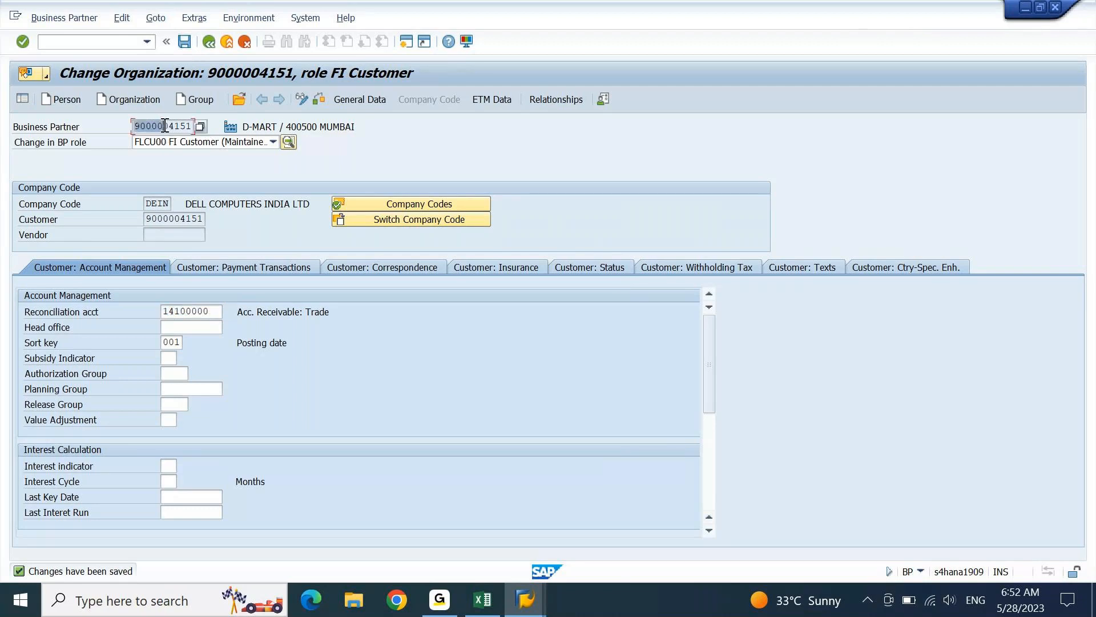
{"action": "left_click_drag", "start_coordinate": [165, 125], "coordinate": [182, 126]}
- Return to the Excel FICO notes at the In S4HANA Environment heading, row 2318
{"action": "left_click", "coordinate": [482, 599]}
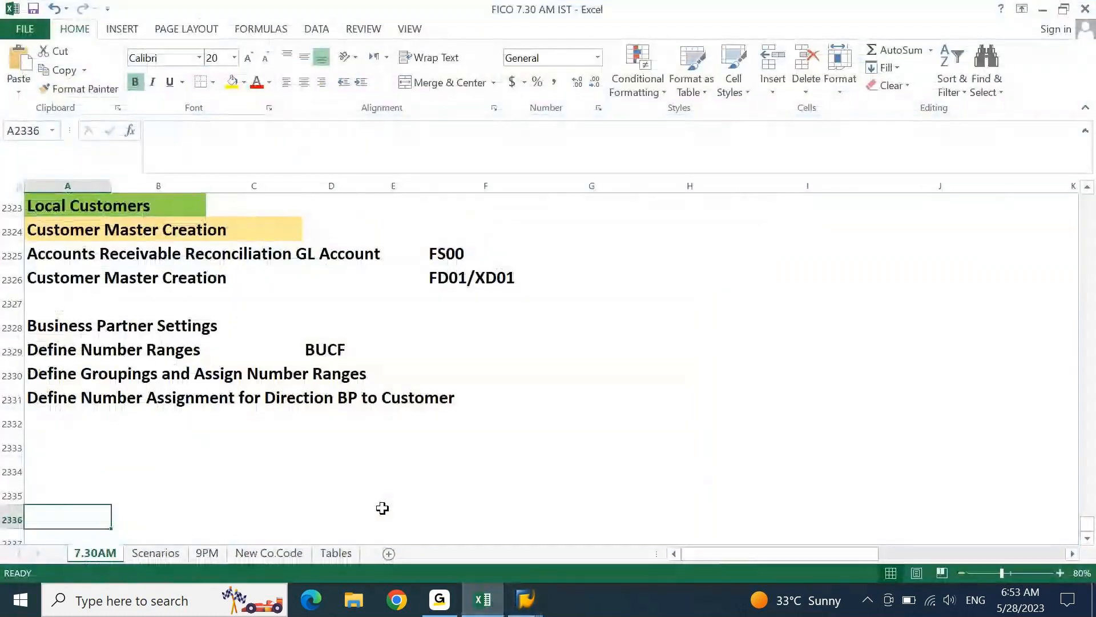
{"action": "key", "text": "Up"}
{"action": "key", "text": "Up"}
{"action": "key", "text": "Up"}
{"action": "key", "text": "Up"}
{"action": "key", "text": "Up"}
{"action": "key", "text": "Up"}
{"action": "key", "text": "Up"}
{"action": "key", "text": "Up"}
{"action": "key", "text": "Up"}
{"action": "key", "text": "Up"}
{"action": "key", "text": "Up"}
{"action": "key", "text": "Up"}
{"action": "key", "text": "Up"}
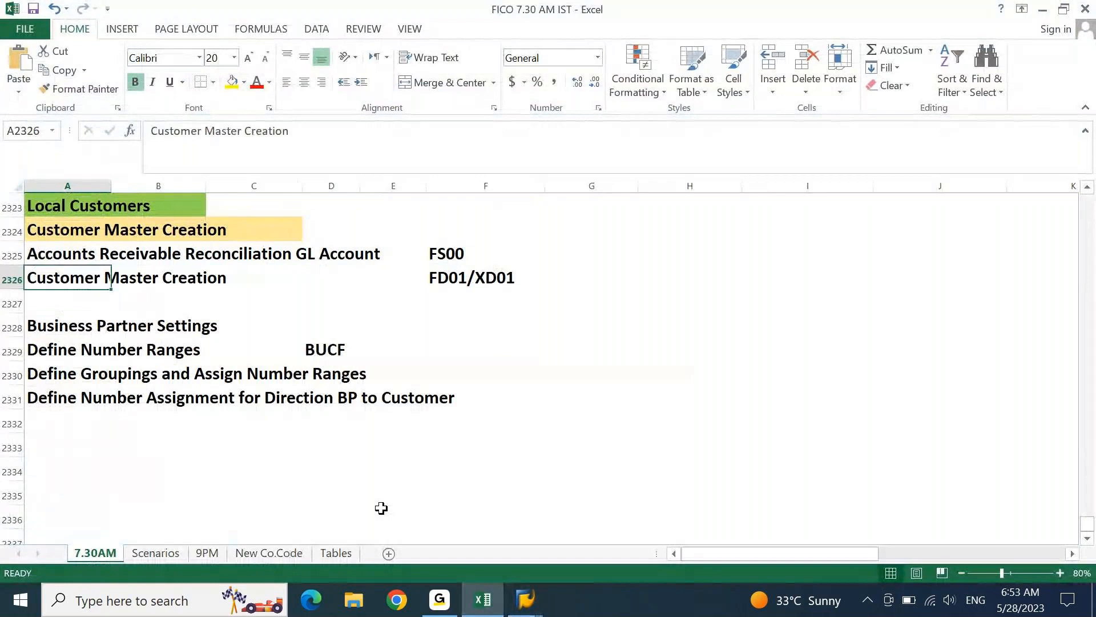
{"action": "key", "text": "Up"}
{"action": "key", "text": "Up"}
{"action": "key", "text": "Up"}
{"action": "key", "text": "Up"}
{"action": "key", "text": "Up"}
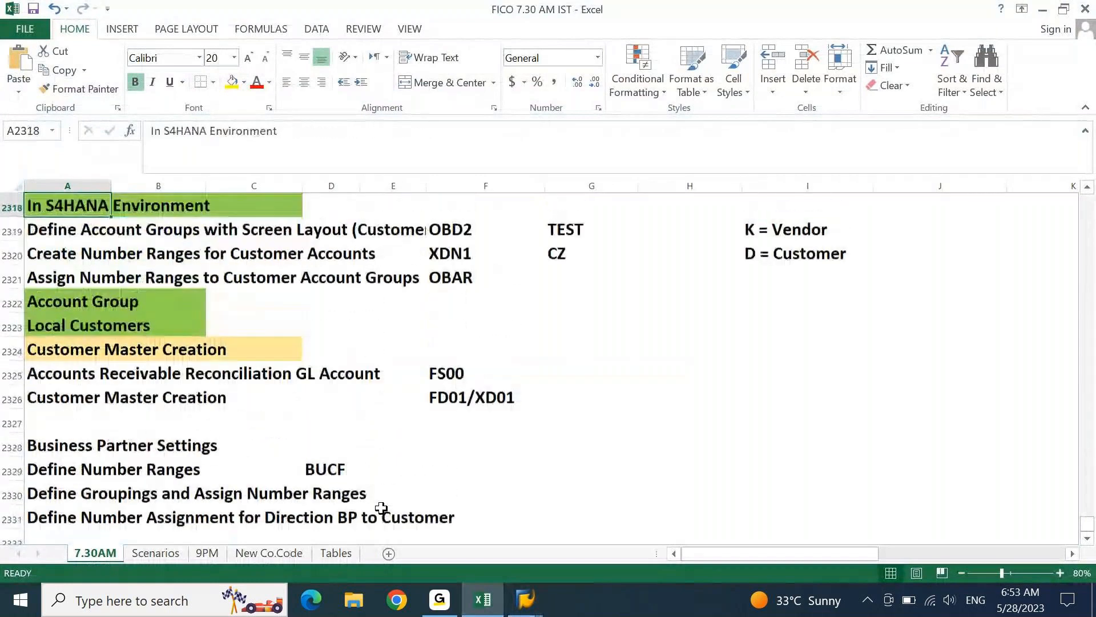
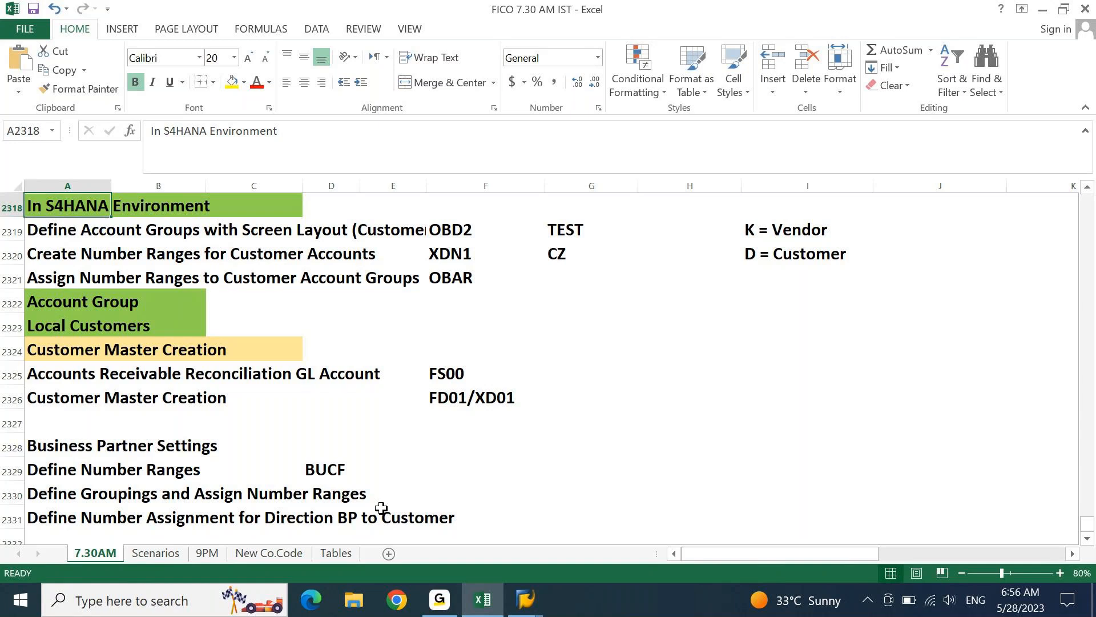
- Bring the SAP Change Organization window for the FI Customer business partner back in front of Excel
{"action": "left_click", "coordinate": [535, 609]}
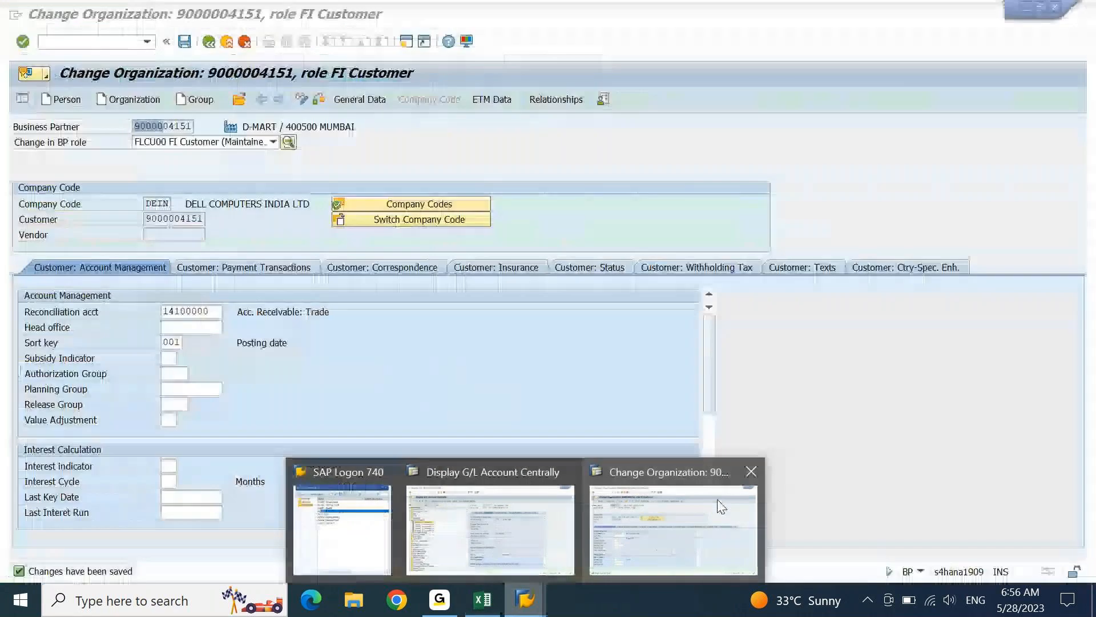
{"action": "left_click", "coordinate": [674, 528]}
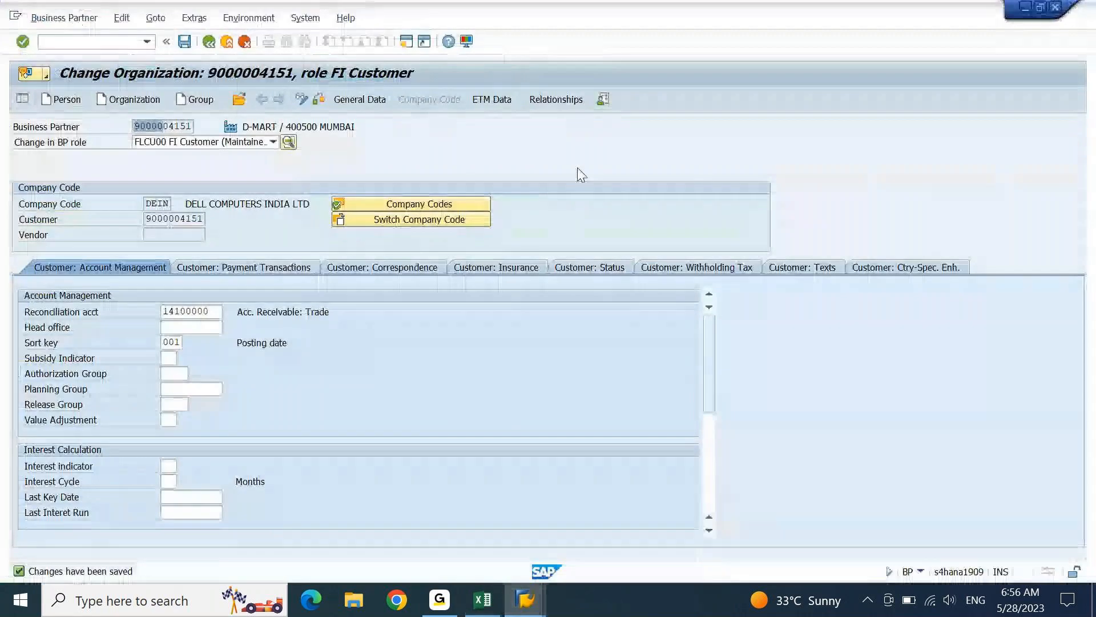
- Open a new SAP session, run SPRO and open the SAP Reference IMG
{"action": "left_click", "coordinate": [412, 45]}
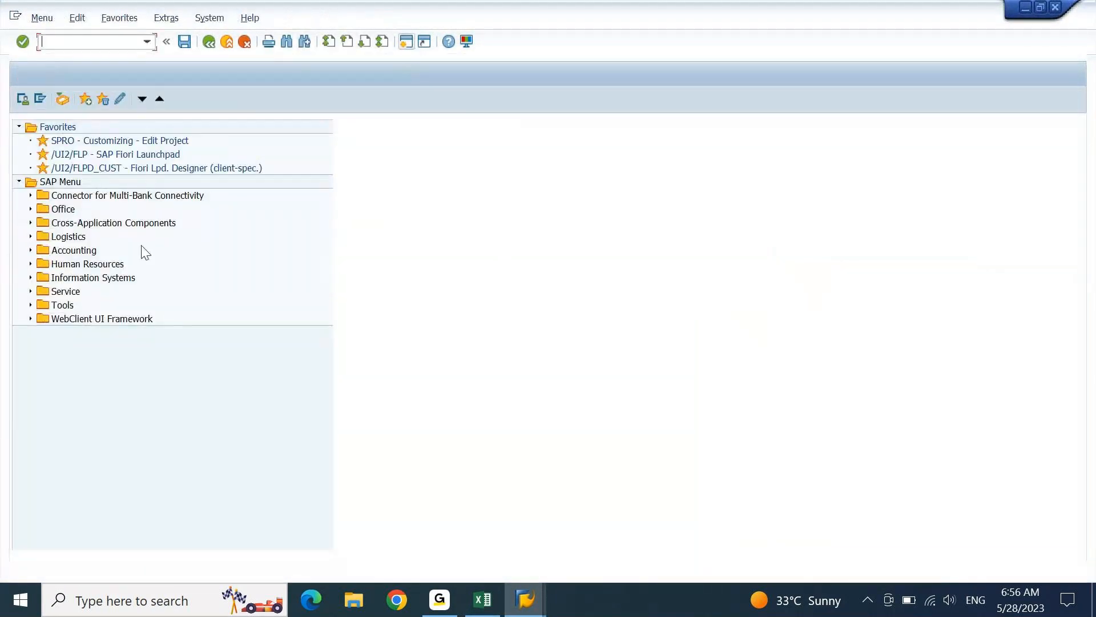
{"action": "type", "text": "SPO"}
{"action": "key", "text": "BackSpace"}
{"action": "type", "text": "RO"}
{"action": "key", "text": "Return"}
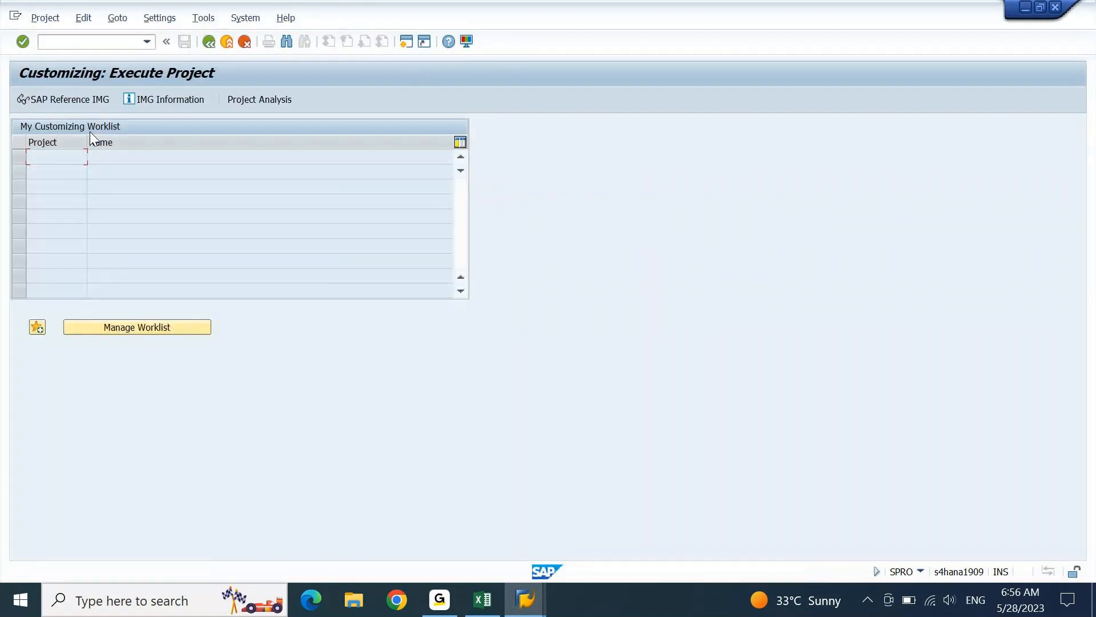
{"action": "left_click", "coordinate": [87, 99]}
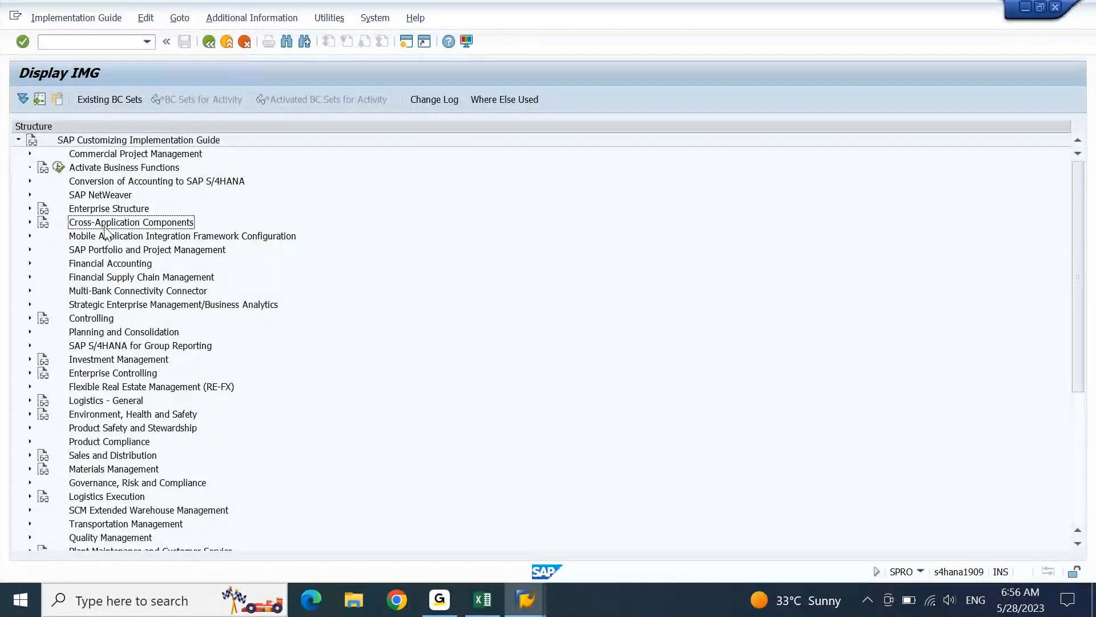
- Expand Conversion of Accounting to SAP S/4HANA > Preparations and Migration of Customizing and browse its activities
{"action": "key", "text": "Up"}
{"action": "key", "text": "Up"}
{"action": "key", "text": "Up"}
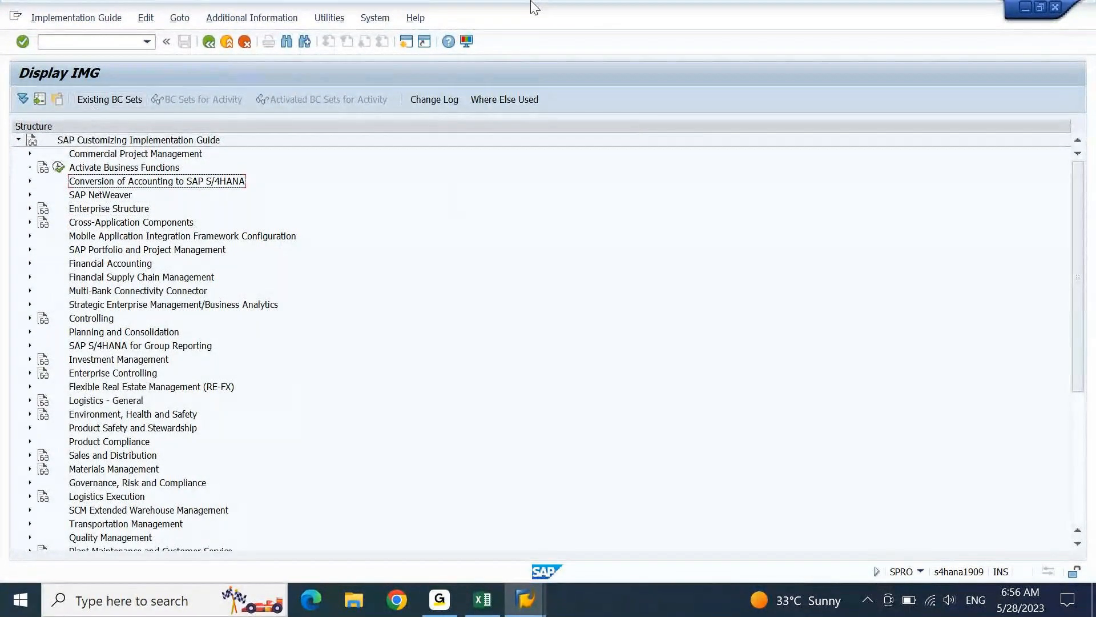
{"action": "key", "text": "Right"}
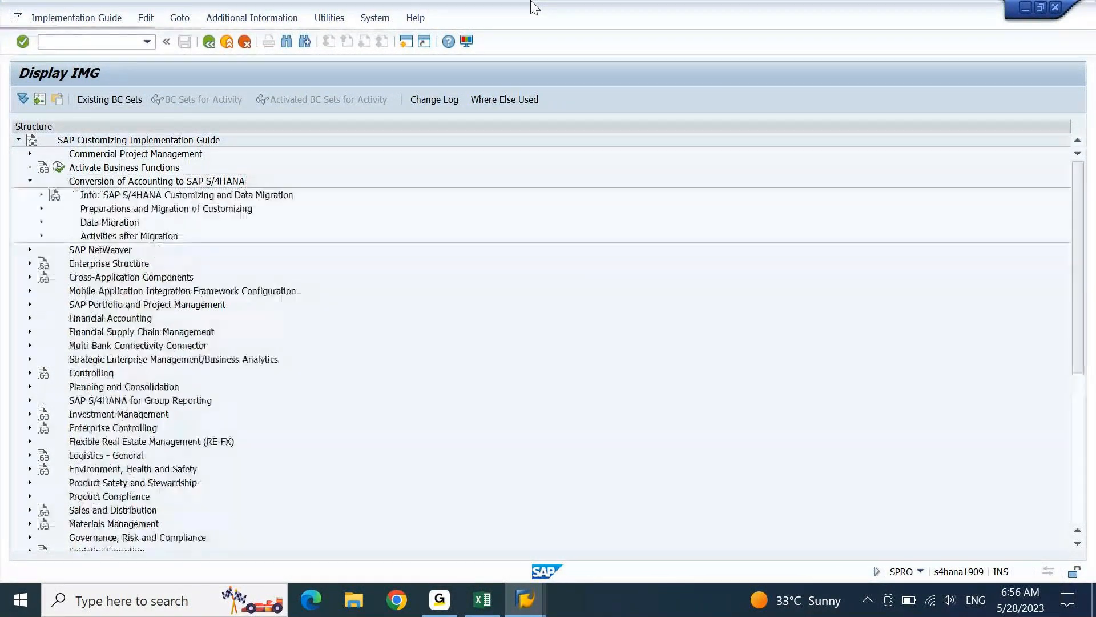
{"action": "key", "text": "Down"}
{"action": "key", "text": "Down"}
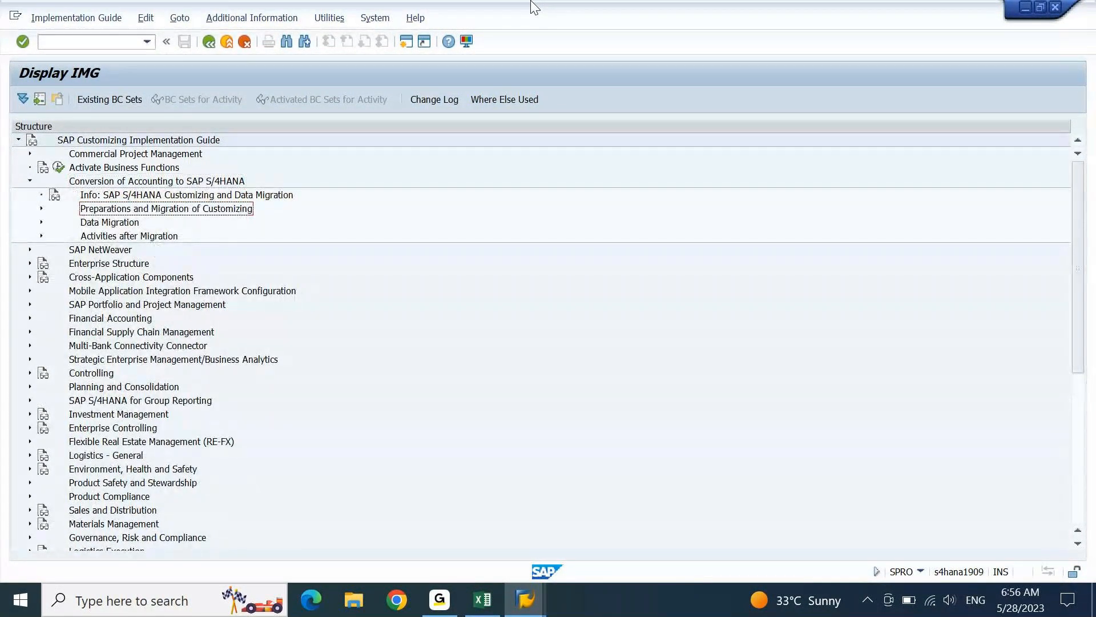
{"action": "key", "text": "Right"}
{"action": "key", "text": "Down"}
{"action": "key", "text": "Down"}
{"action": "key", "text": "Down"}
{"action": "key", "text": "Down"}
{"action": "key", "text": "Up"}
{"action": "key", "text": "Down"}
{"action": "key", "text": "Down"}
{"action": "key", "text": "Down"}
{"action": "key", "text": "Down"}
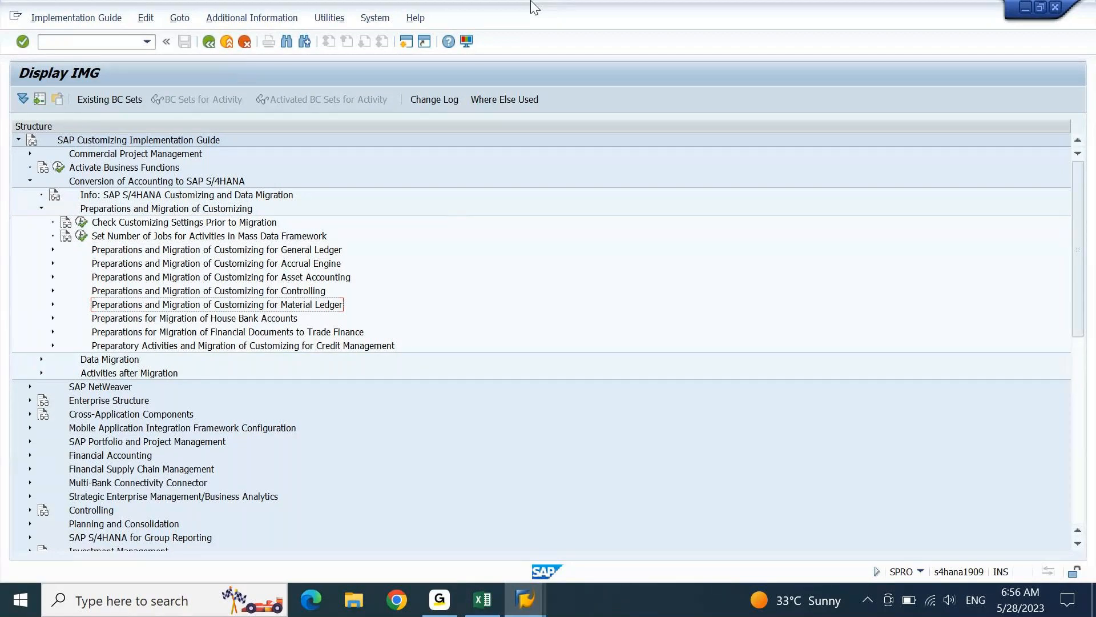
{"action": "key", "text": "Down"}
{"action": "key", "text": "Down"}
{"action": "key", "text": "Down"}
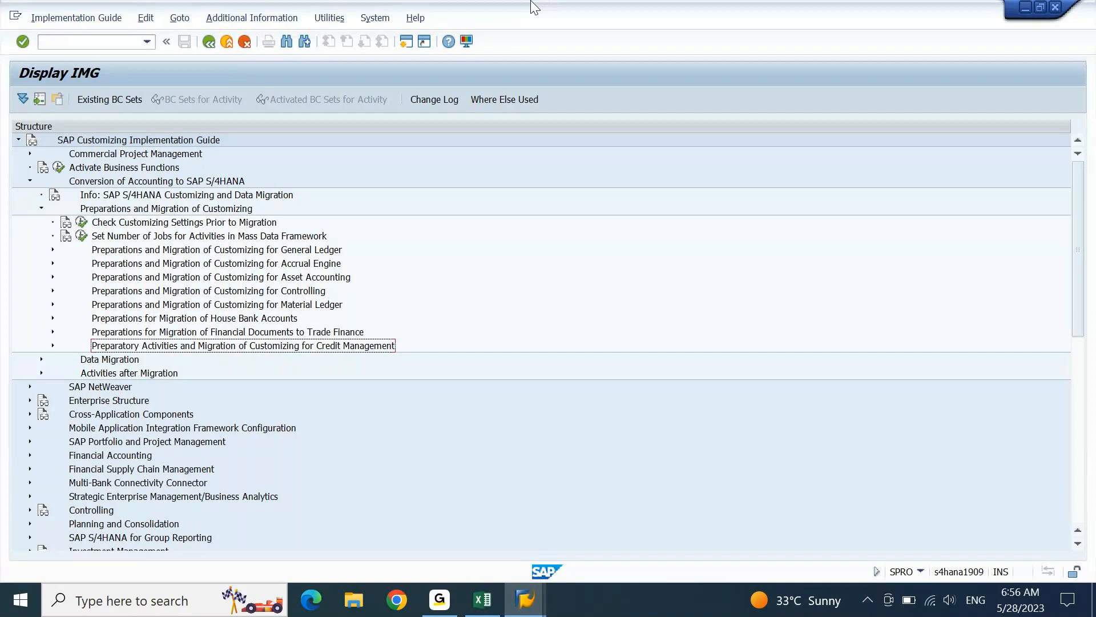
{"action": "key", "text": "Up"}
{"action": "key", "text": "Up"}
{"action": "key", "text": "Up"}
{"action": "key", "text": "Up"}
{"action": "key", "text": "Up"}
- Inspect the Asset Accounting and General Ledger preparation entries, then collapse them again
{"action": "key", "text": "Right"}
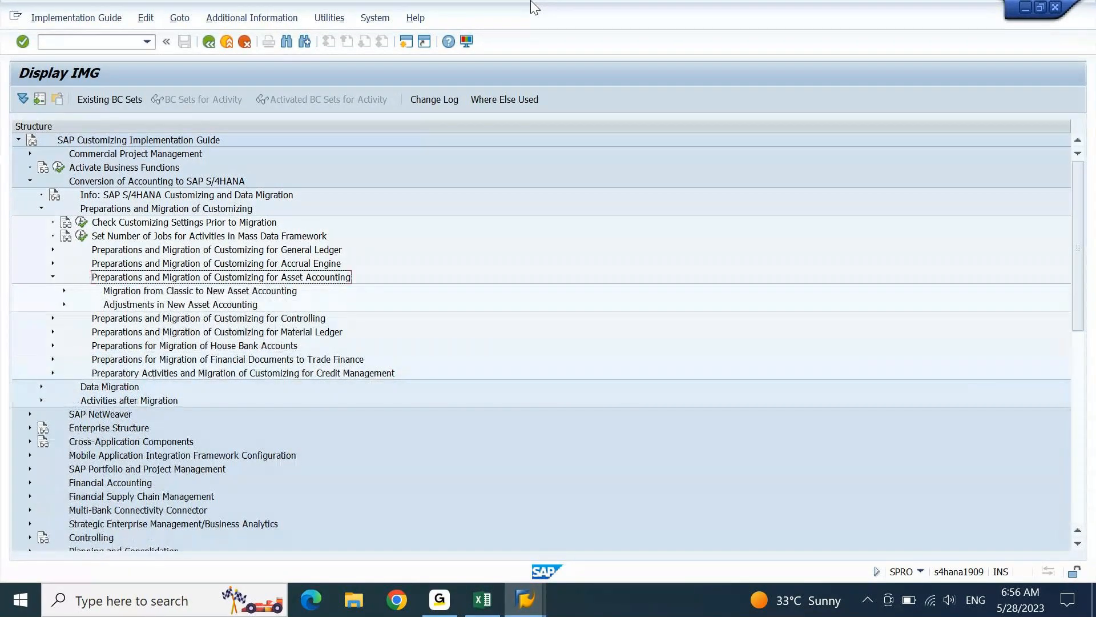
{"action": "key", "text": "Left"}
{"action": "key", "text": "Up"}
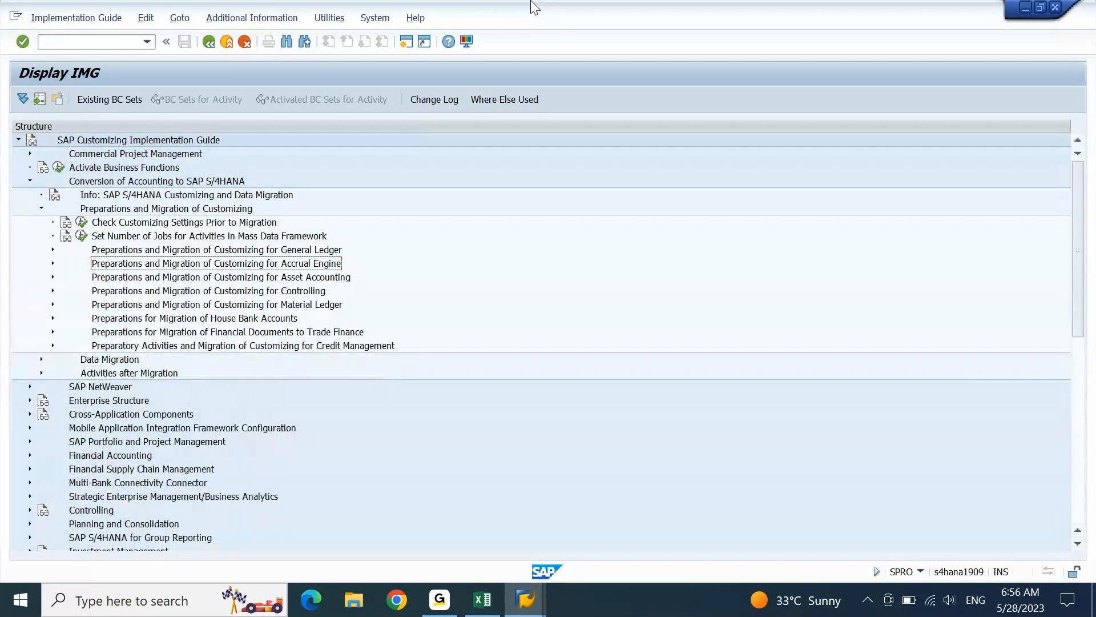
{"action": "key", "text": "Up"}
{"action": "key", "text": "Right"}
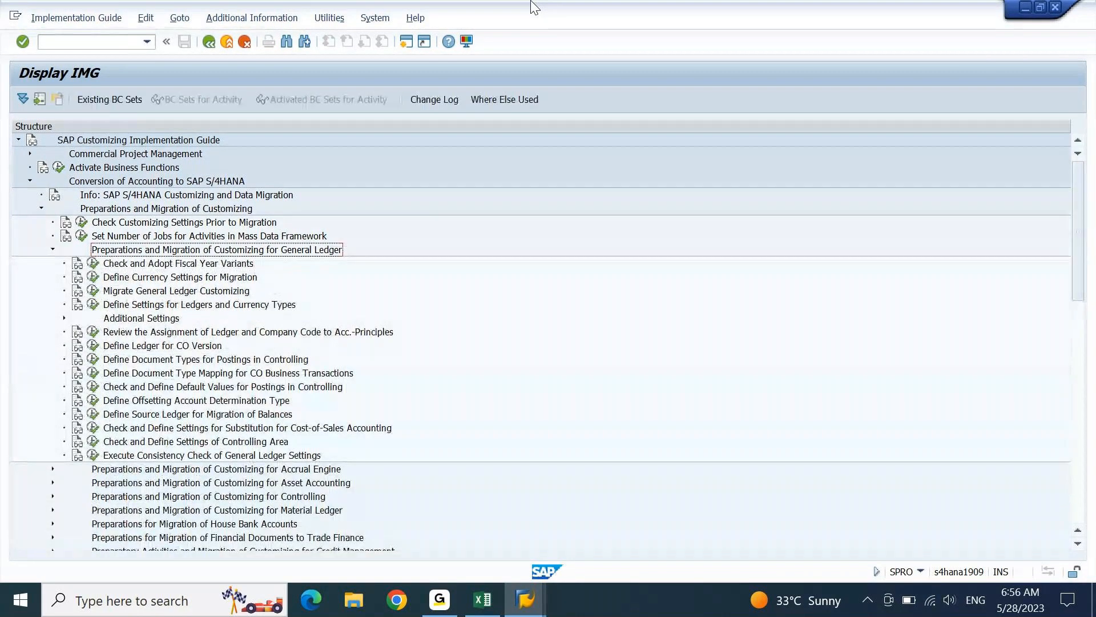
{"action": "key", "text": "Down"}
{"action": "key", "text": "Down"}
{"action": "key", "text": "Down"}
{"action": "key", "text": "Down"}
{"action": "key", "text": "Down"}
{"action": "key", "text": "Down"}
{"action": "key", "text": "Down"}
{"action": "key", "text": "Down"}
{"action": "key", "text": "Down"}
{"action": "key", "text": "Down"}
{"action": "key", "text": "Down"}
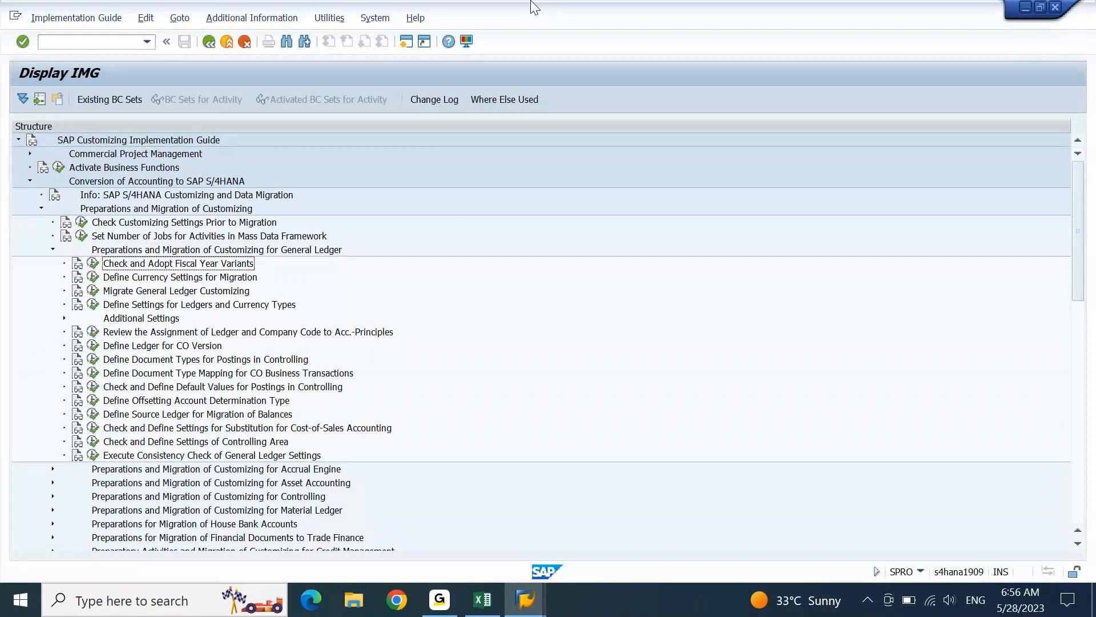
{"action": "key", "text": "Up"}
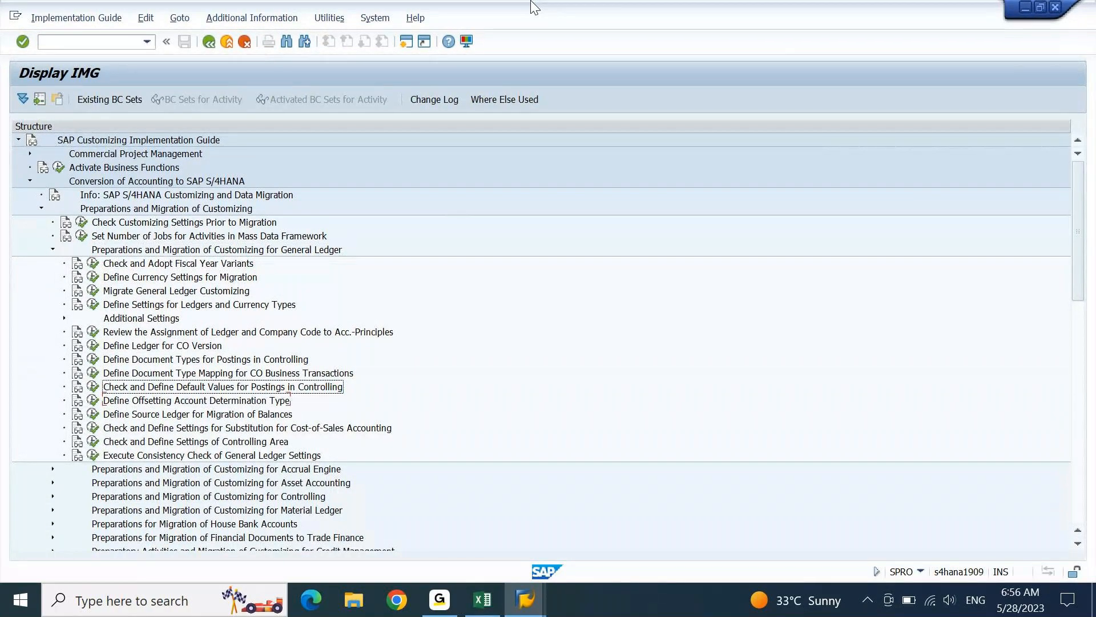
{"action": "key", "text": "Left"}
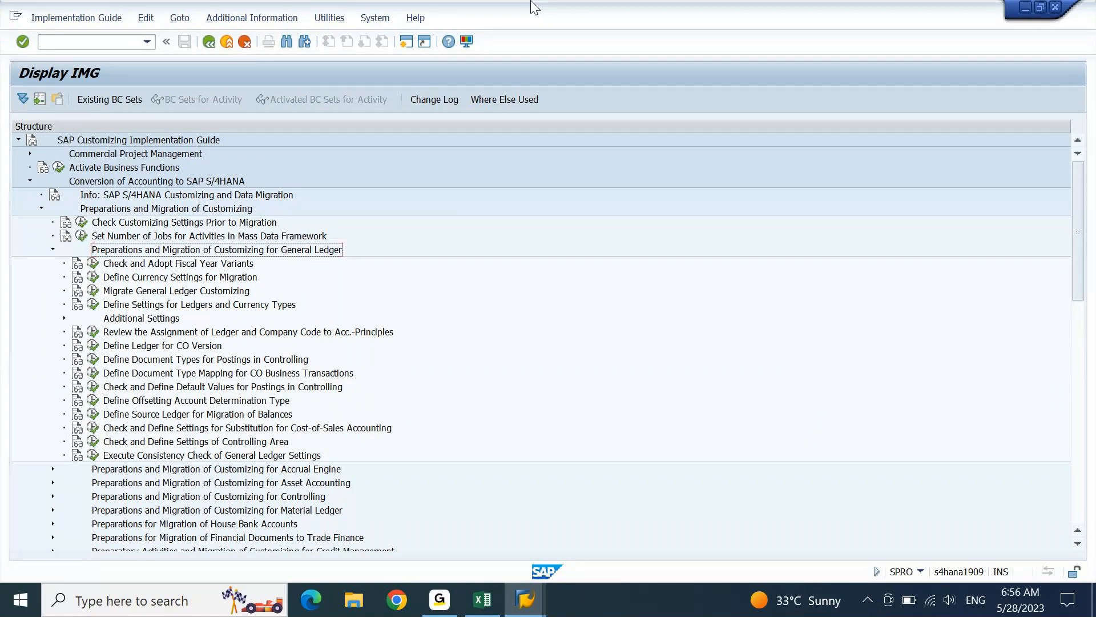
{"action": "key", "text": "Left"}
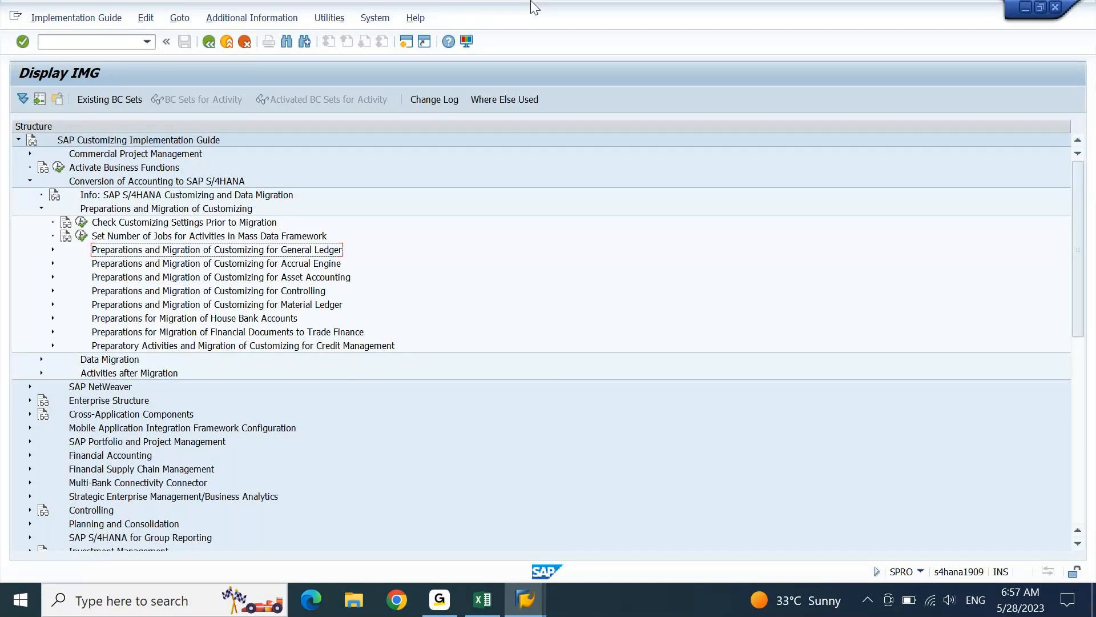
{"action": "key", "text": "Up"}
{"action": "key", "text": "Up"}
{"action": "key", "text": "Up"}
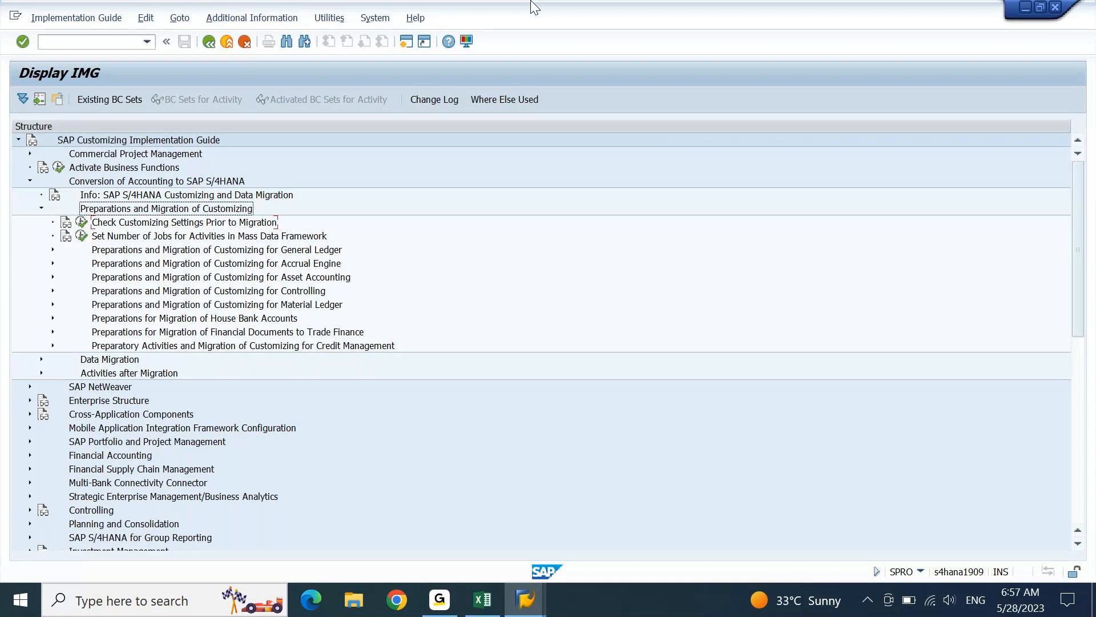
- Collapse Preparations and Migration of Customizing to show Info, Preparations, Data Migration and Activities after Migration
{"action": "key", "text": "Left"}
{"action": "key", "text": "Left"}
{"action": "key", "text": "Left"}
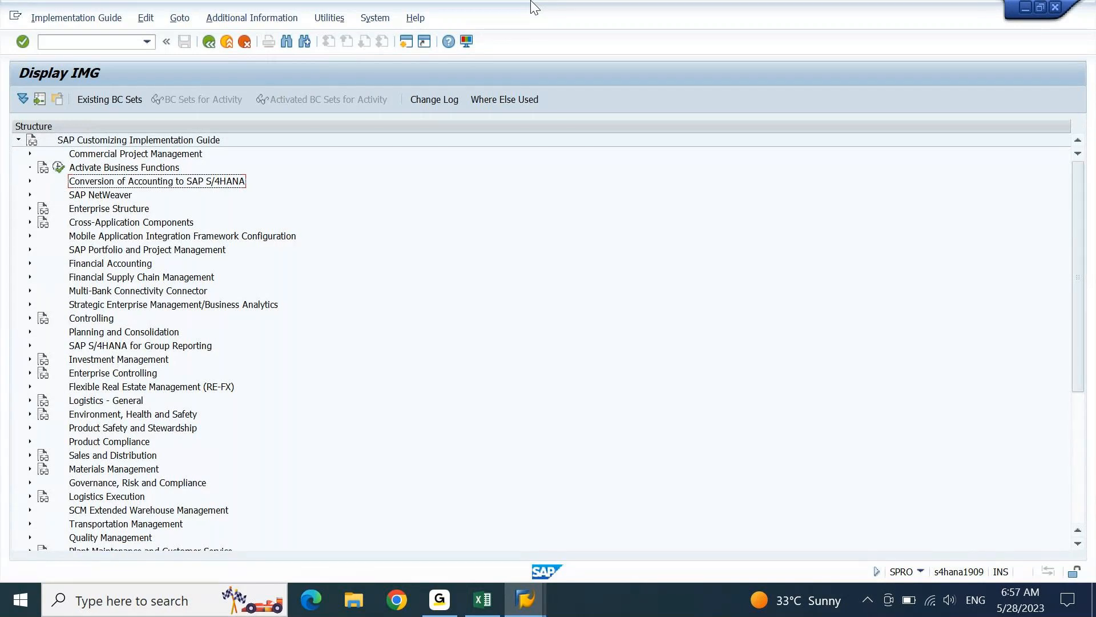
{"action": "key", "text": "Right"}
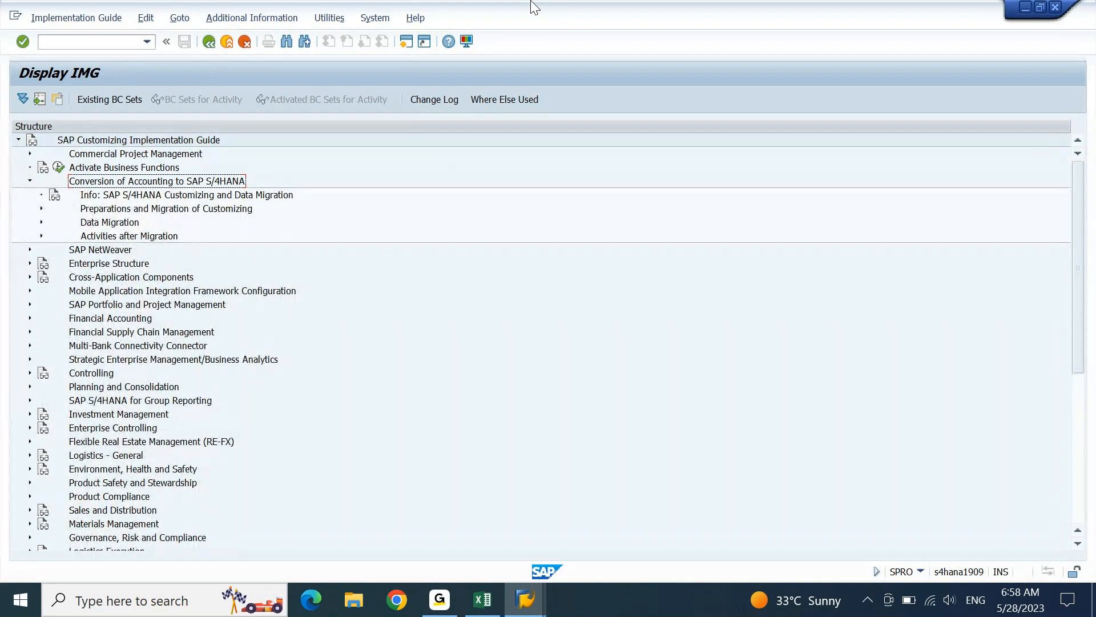
- Collapse the conversion node and expand Cross-Application Components > Master Data Synchronization > Customer/Vendor Integration
{"action": "key", "text": "Left"}
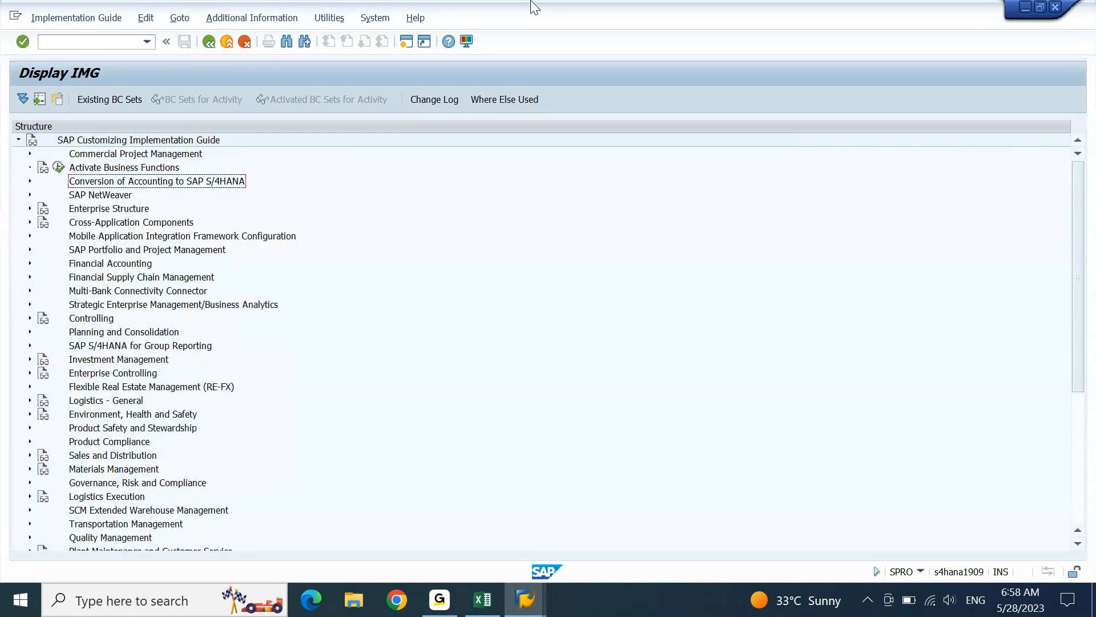
{"action": "key", "text": "Down"}
{"action": "key", "text": "Down"}
{"action": "key", "text": "Down"}
{"action": "key", "text": "Down"}
{"action": "key", "text": "Down"}
{"action": "key", "text": "Up"}
{"action": "key", "text": "Up"}
{"action": "key", "text": "Up"}
{"action": "key", "text": "Up"}
{"action": "key", "text": "Up"}
{"action": "key", "text": "Up"}
{"action": "key", "text": "Down"}
{"action": "key", "text": "Down"}
{"action": "key", "text": "Down"}
{"action": "key", "text": "Down"}
{"action": "key", "text": "Right"}
{"action": "key", "text": "Down"}
{"action": "key", "text": "Down"}
{"action": "key", "text": "Down"}
{"action": "key", "text": "Down"}
{"action": "key", "text": "Down"}
{"action": "key", "text": "Down"}
{"action": "key", "text": "Down"}
{"action": "key", "text": "Down"}
{"action": "key", "text": "Down"}
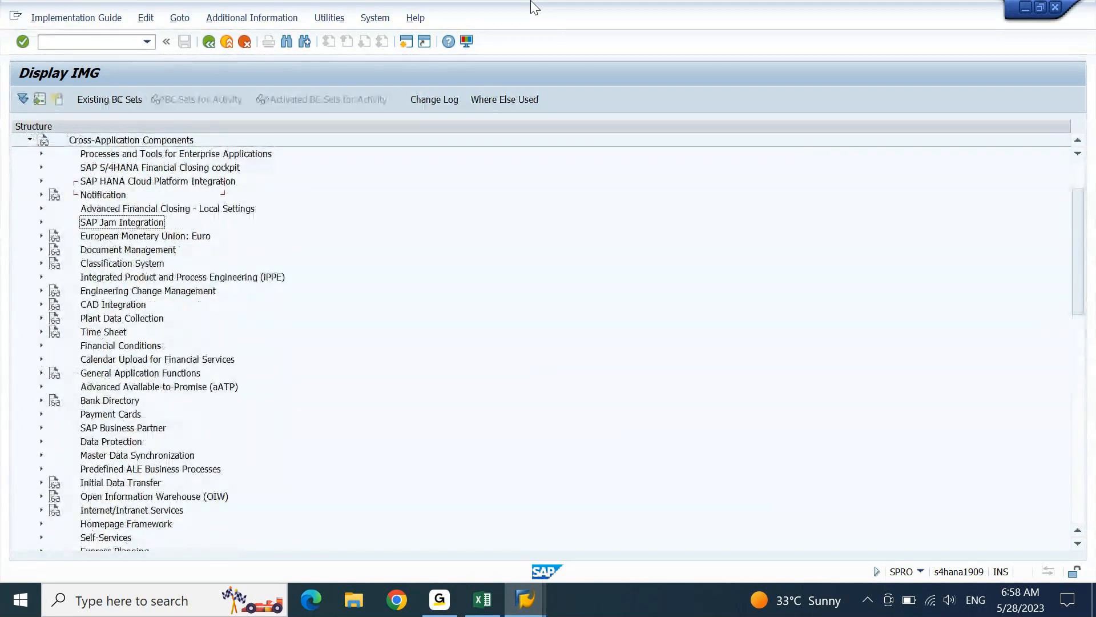
{"action": "key", "text": "Down"}
{"action": "key", "text": "Down"}
{"action": "key", "text": "Down"}
{"action": "key", "text": "Down"}
{"action": "key", "text": "Down"}
{"action": "key", "text": "Down"}
{"action": "key", "text": "Down"}
{"action": "key", "text": "Down"}
{"action": "key", "text": "Down"}
{"action": "key", "text": "Down"}
{"action": "key", "text": "Down"}
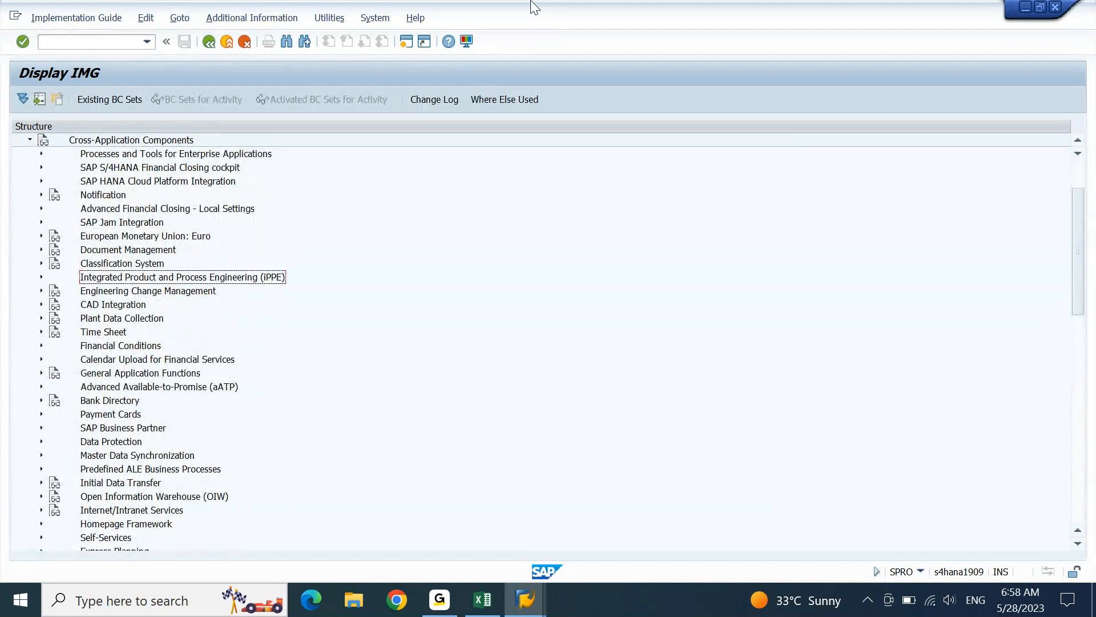
{"action": "key", "text": "Down"}
{"action": "key", "text": "Down"}
{"action": "key", "text": "Down"}
{"action": "key", "text": "Right"}
{"action": "key", "text": "Down"}
{"action": "key", "text": "Down"}
{"action": "key", "text": "Down"}
{"action": "key", "text": "Down"}
{"action": "key", "text": "Right"}
{"action": "key", "text": "Down"}
{"action": "key", "text": "Down"}
{"action": "key", "text": "Down"}
- Expand Business Partner Settings > Settings for Customer Integration > Assign Keys and open the Direction Customer to BP documentation
{"action": "key", "text": "Right"}
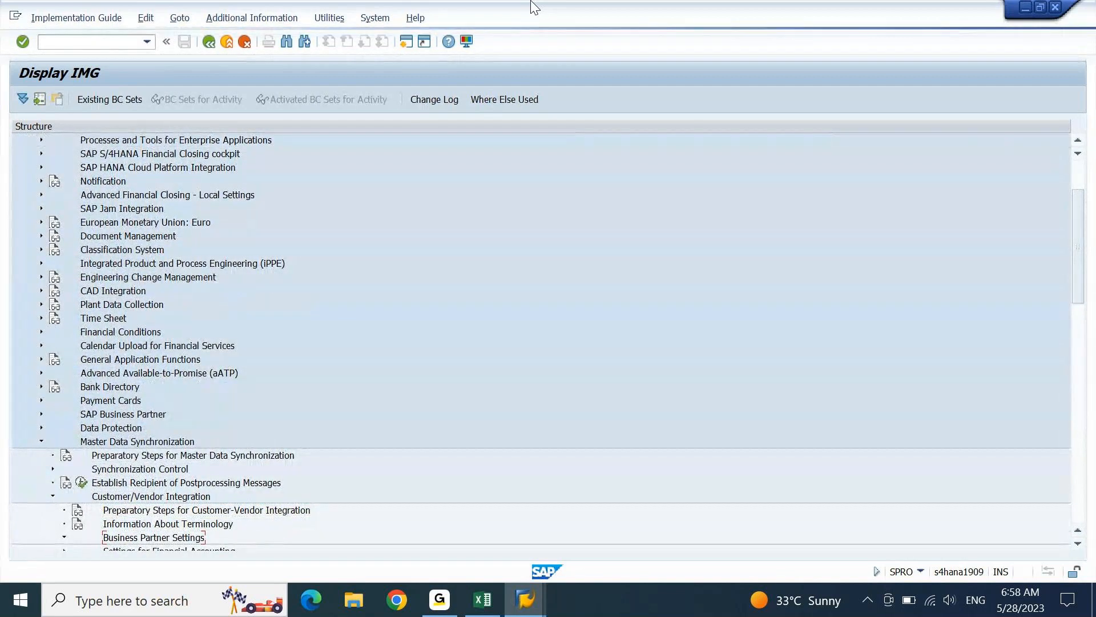
{"action": "key", "text": "Down"}
{"action": "key", "text": "Down"}
{"action": "key", "text": "Down"}
{"action": "key", "text": "Down"}
{"action": "key", "text": "Down"}
{"action": "key", "text": "Down"}
{"action": "key", "text": "Down"}
{"action": "key", "text": "Down"}
{"action": "key", "text": "Down"}
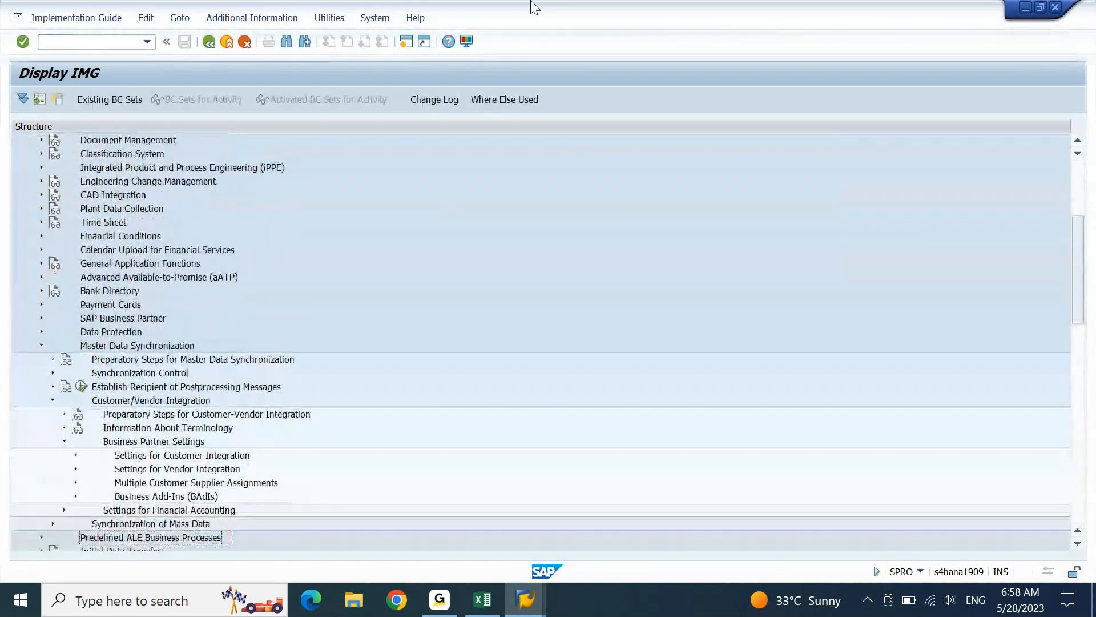
{"action": "key", "text": "Up"}
{"action": "key", "text": "Up"}
{"action": "key", "text": "Up"}
{"action": "key", "text": "Up"}
{"action": "key", "text": "Up"}
{"action": "key", "text": "Up"}
{"action": "key", "text": "Up"}
{"action": "key", "text": "Up"}
{"action": "key", "text": "Right"}
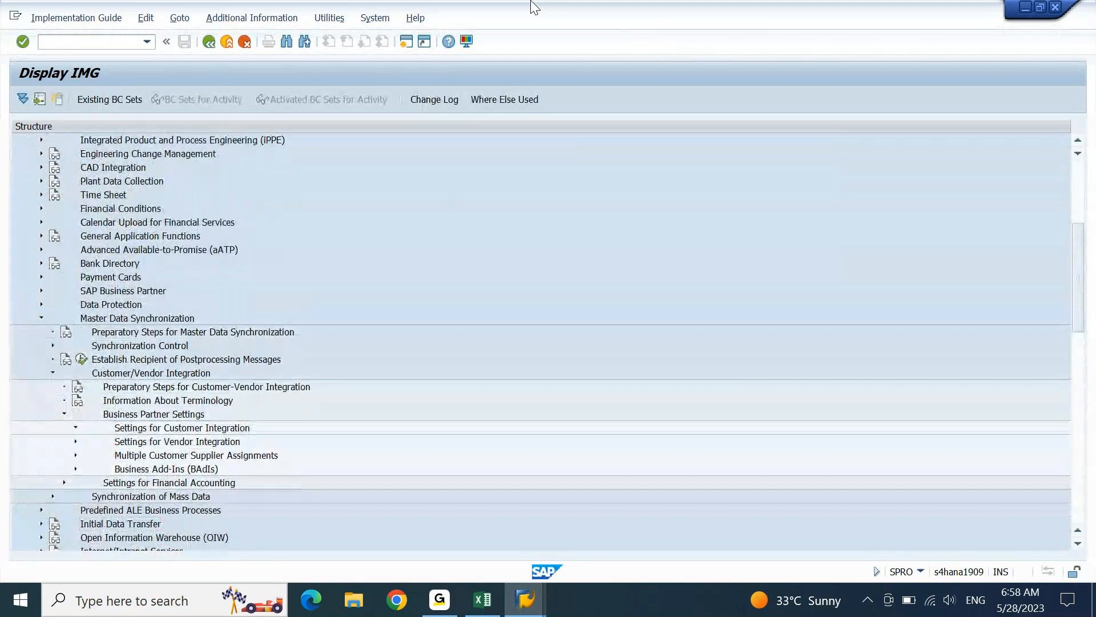
{"action": "key", "text": "Down"}
{"action": "key", "text": "Down"}
{"action": "key", "text": "Down"}
{"action": "key", "text": "Right"}
{"action": "key", "text": "Down"}
{"action": "key", "text": "Down"}
{"action": "key", "text": "Up"}
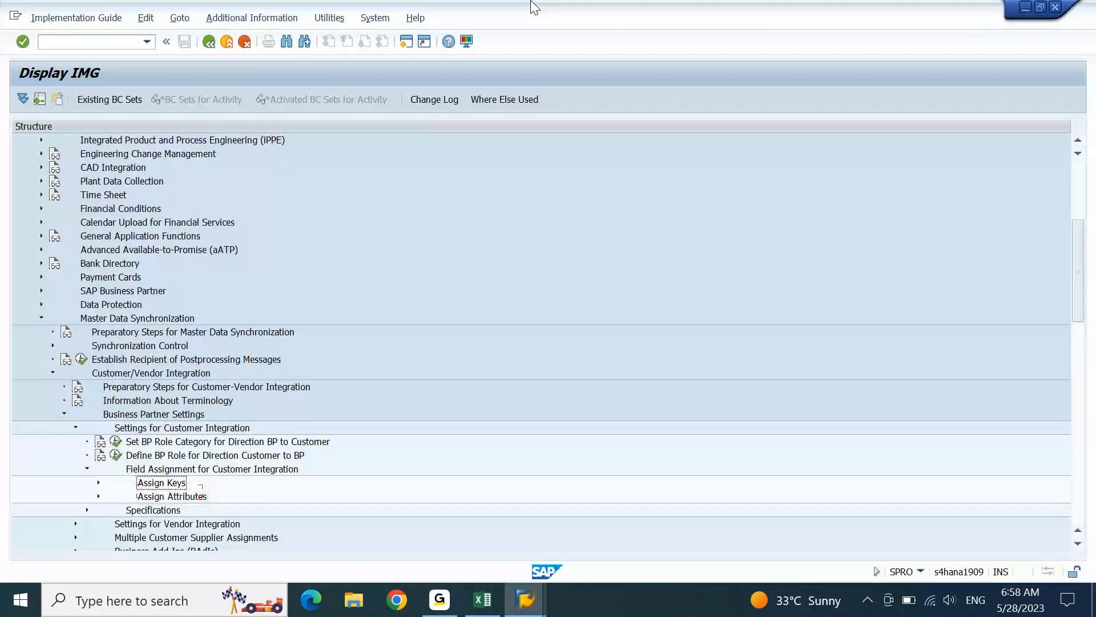
{"action": "key", "text": "Right"}
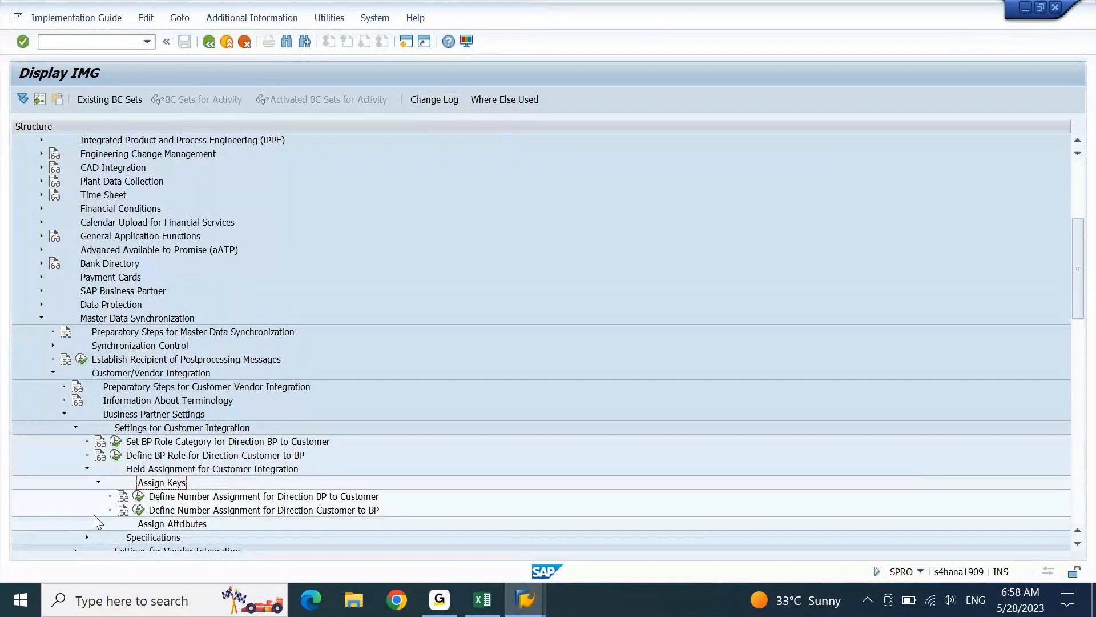
{"action": "left_click", "coordinate": [126, 513]}
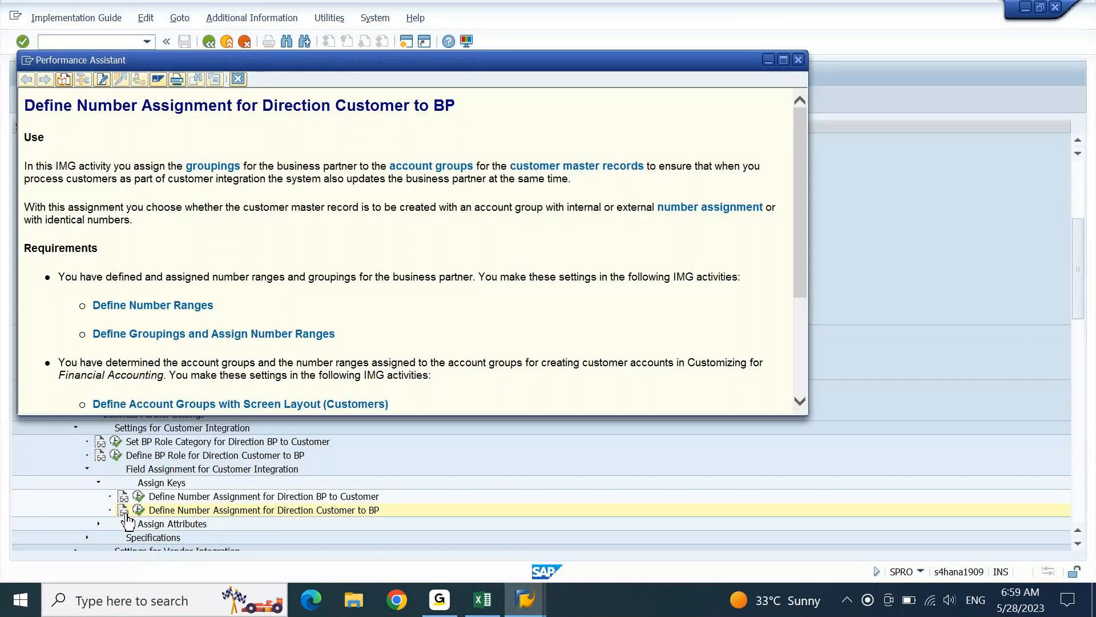
- Maximize the Define Number Assignment for Direction Customer to BP documentation window
{"action": "left_click", "coordinate": [783, 60]}
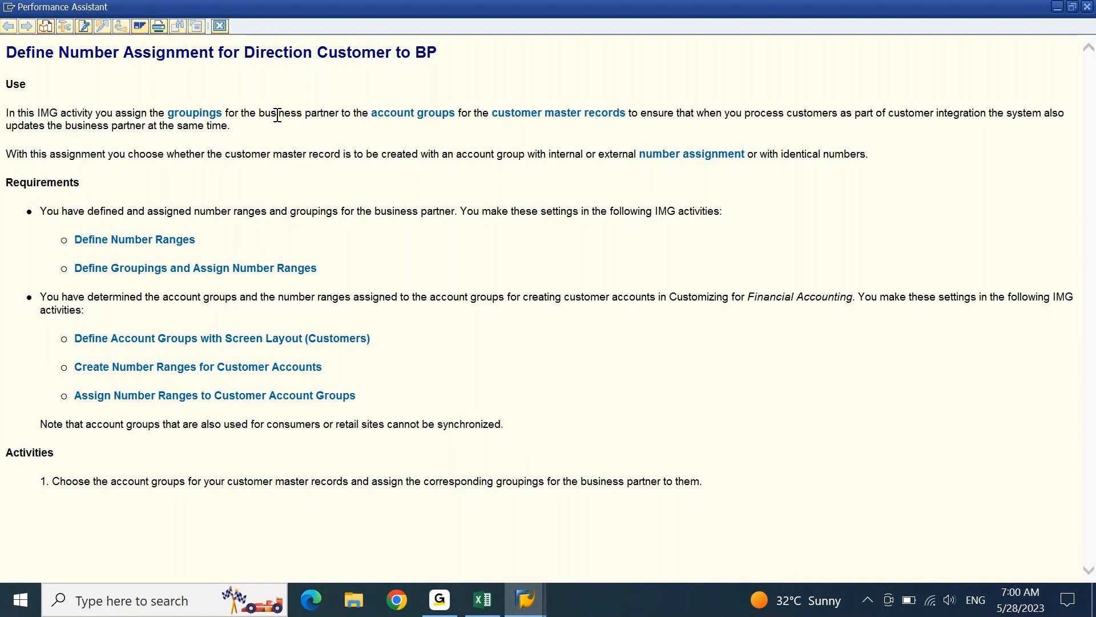
- Close the Customer to BP help, then read and close the Direction BP to Customer documentation
{"action": "left_click", "coordinate": [222, 26]}
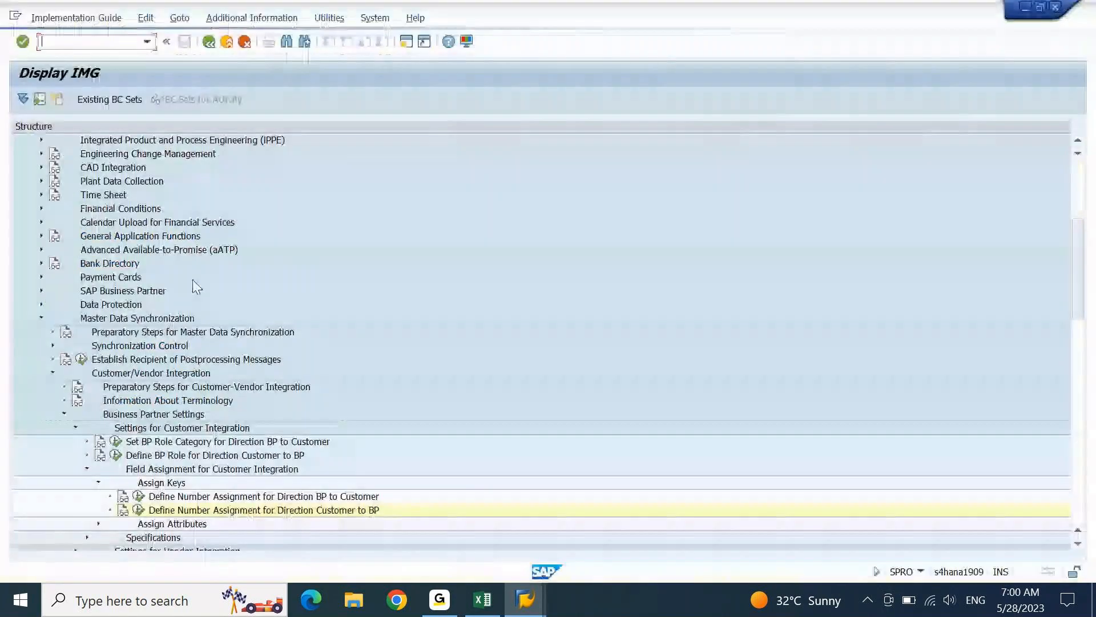
{"action": "left_click", "coordinate": [123, 497]}
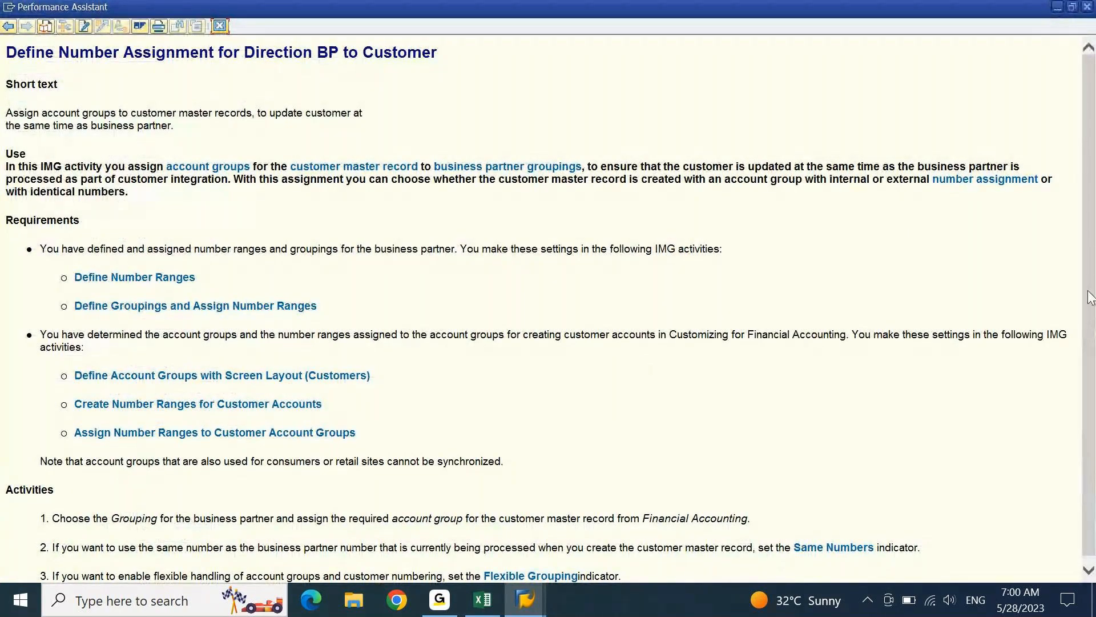
{"action": "scroll", "coordinate": [1091, 296], "scroll_direction": "down", "scroll_amount": 1}
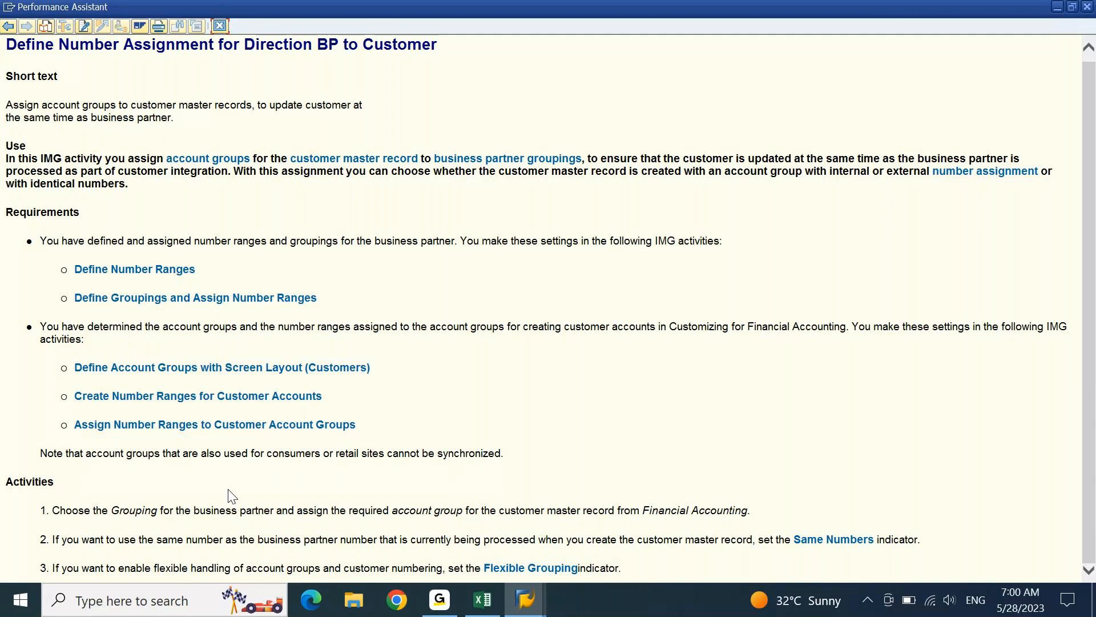
{"action": "left_click", "coordinate": [1086, 7]}
{"action": "left_click", "coordinate": [1085, 7]}
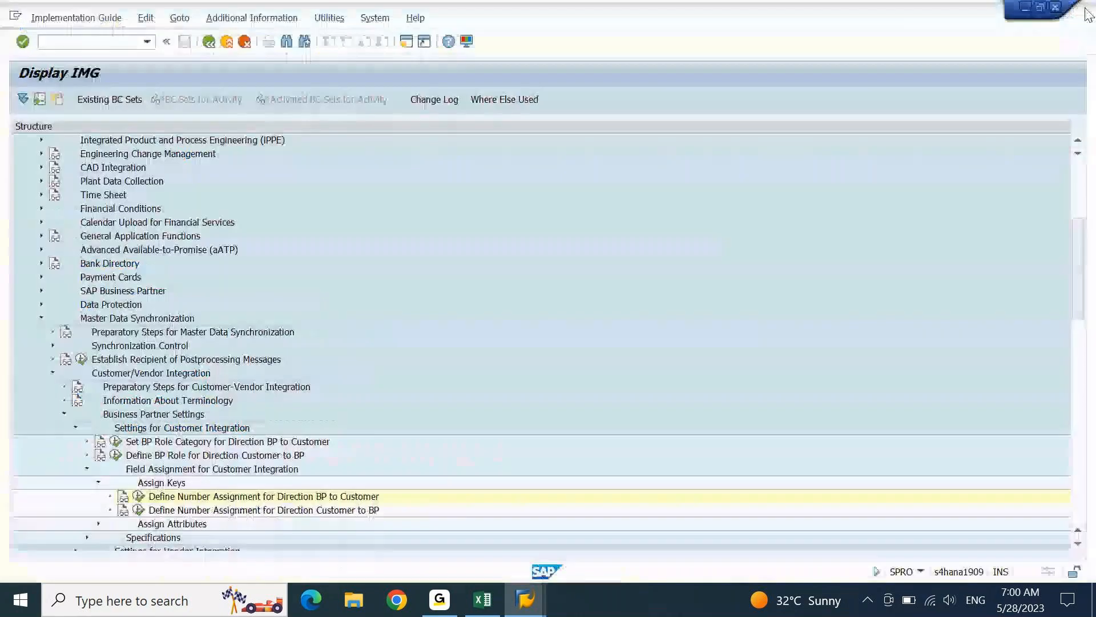
- Review the Direction Customer to BP documentation again, select that activity, and return to the Excel notes
{"action": "left_click", "coordinate": [124, 511]}
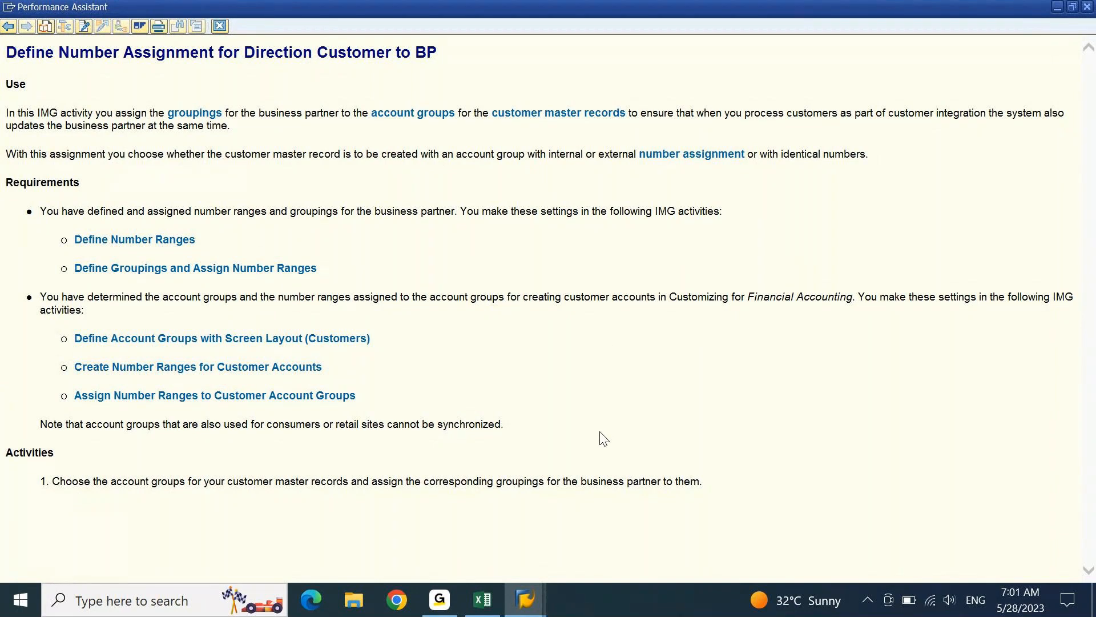
{"action": "left_click", "coordinate": [219, 26]}
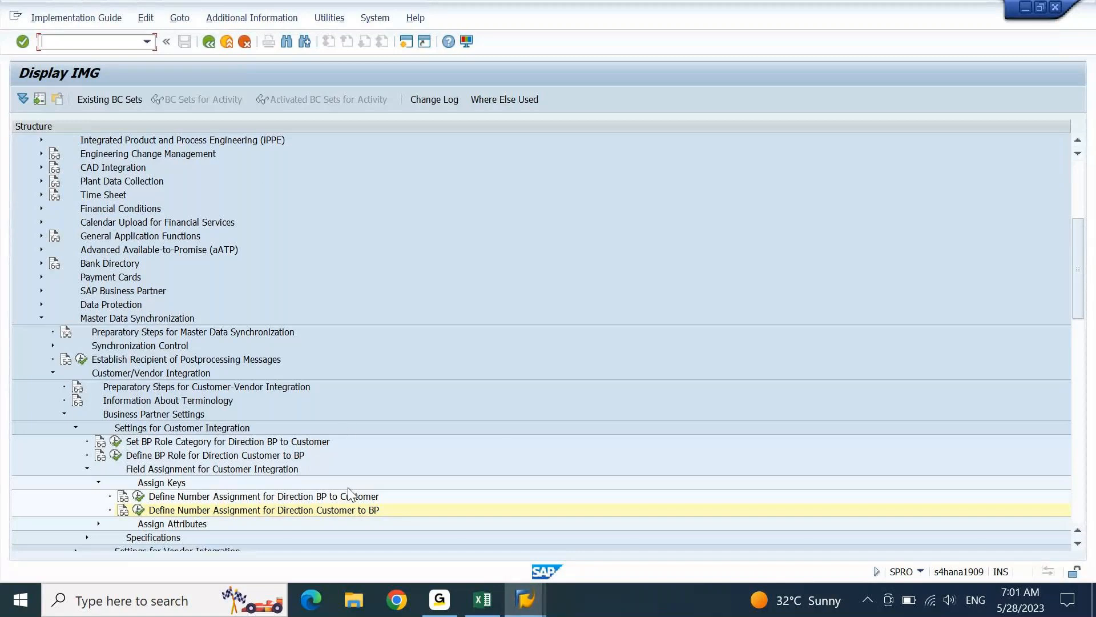
{"action": "left_click", "coordinate": [345, 511]}
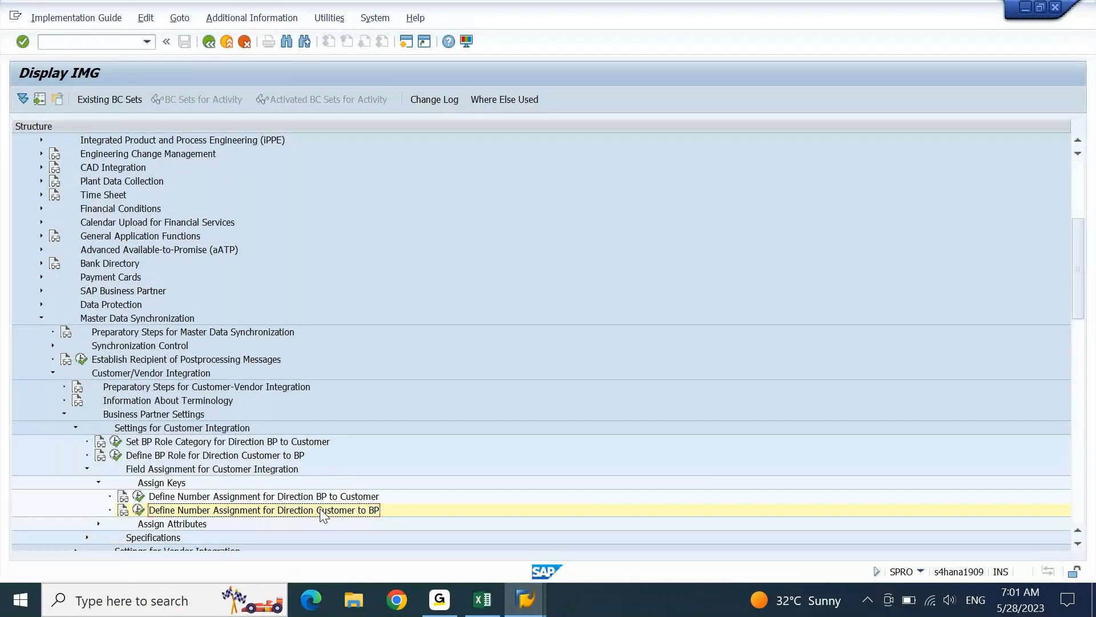
{"action": "left_click", "coordinate": [484, 605]}
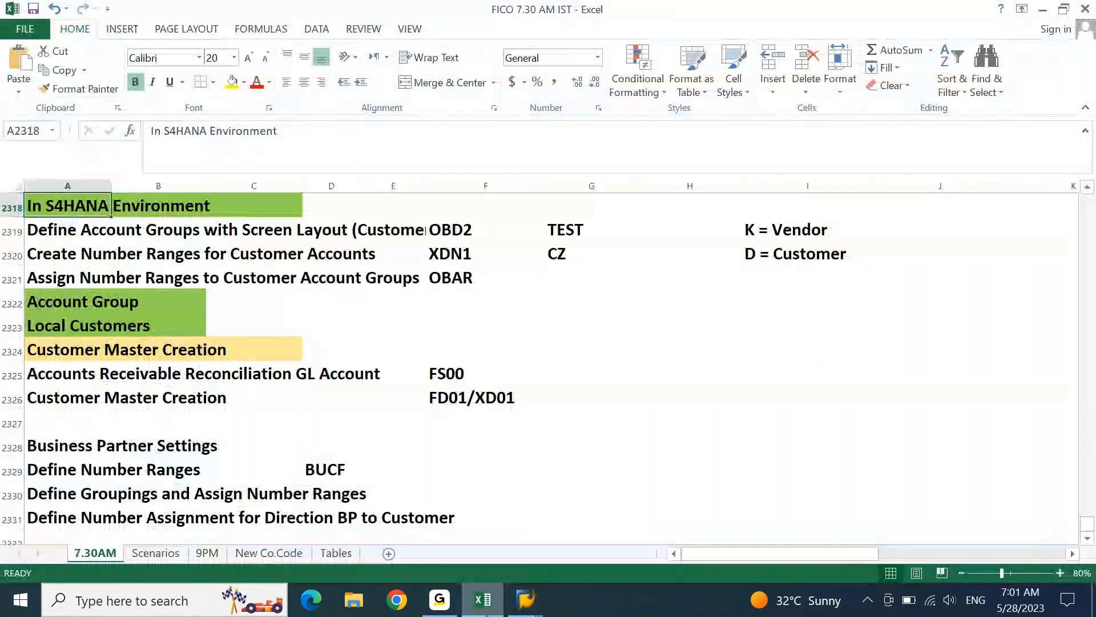
- Move down the Excel notes to the Business Partner Settings rows, then switch to another taskbar app
{"action": "key", "text": "Down"}
{"action": "key", "text": "Down"}
{"action": "key", "text": "Down"}
{"action": "key", "text": "Down"}
{"action": "key", "text": "Down"}
{"action": "key", "text": "Down"}
{"action": "key", "text": "Down"}
{"action": "key", "text": "Down"}
{"action": "key", "text": "Down"}
{"action": "key", "text": "Down"}
{"action": "key", "text": "Down"}
{"action": "key", "text": "Down"}
{"action": "key", "text": "Down"}
{"action": "key", "text": "Down"}
{"action": "key", "text": "Down"}
{"action": "key", "text": "Down"}
{"action": "key", "text": "Down"}
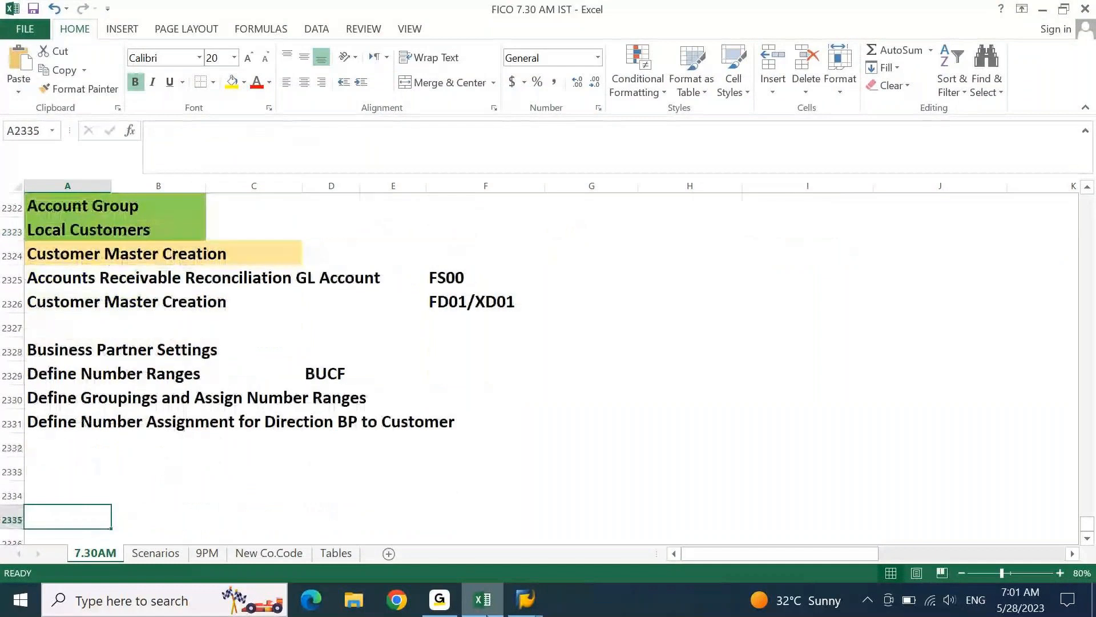
{"action": "left_click", "coordinate": [456, 613]}
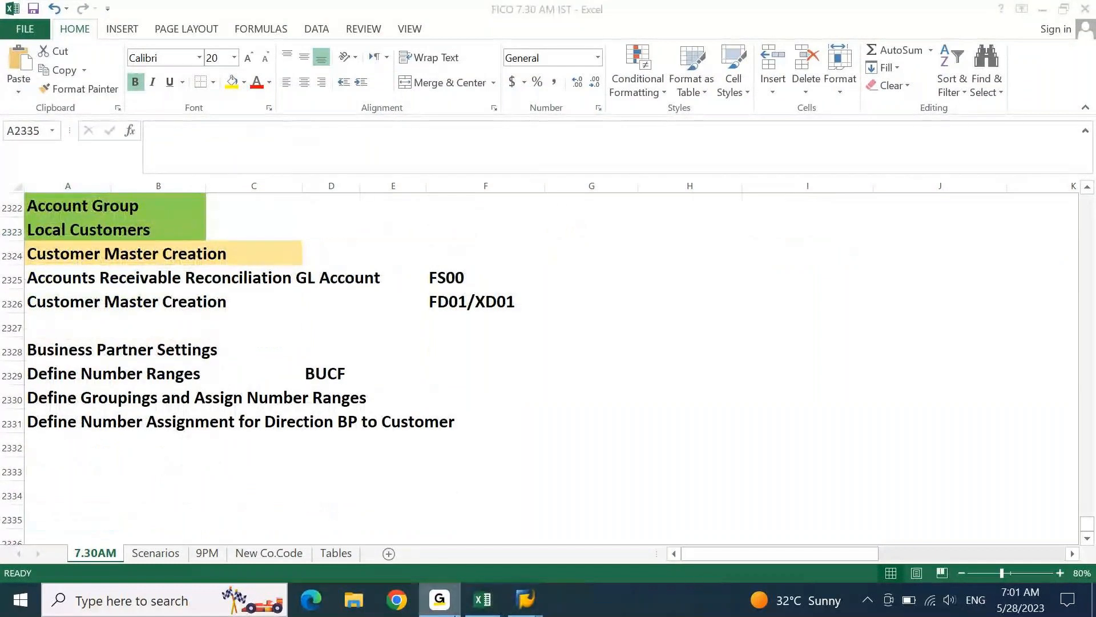